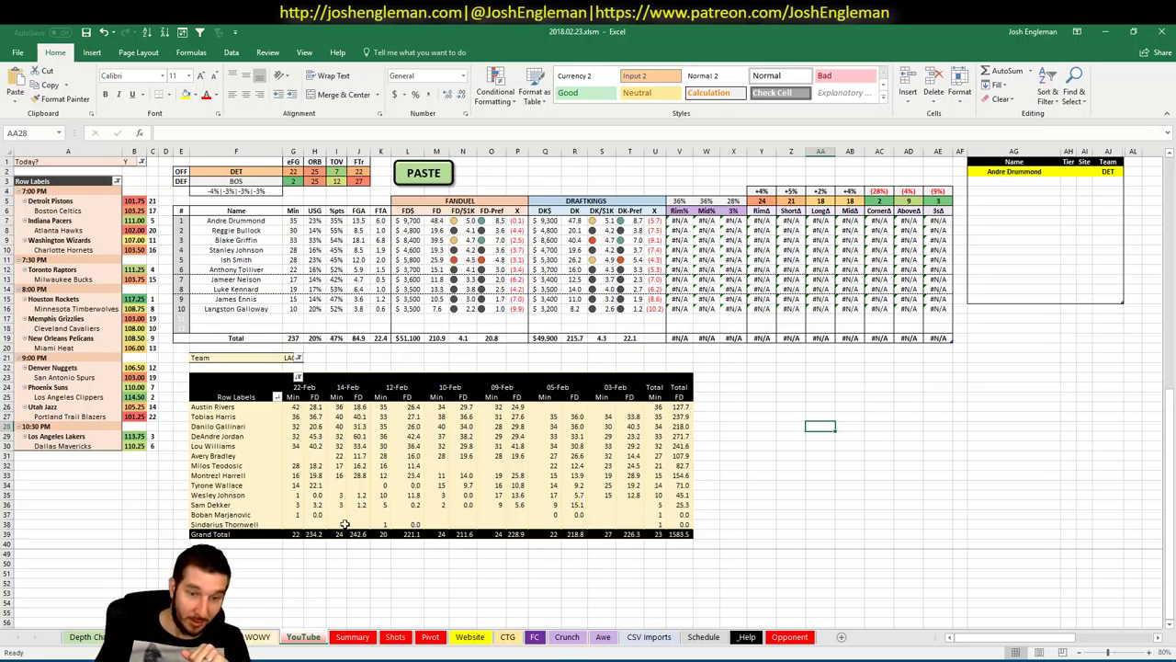
Step: Switch to the browser, check the entry fees and winnings on FanDuel's live page, reload it and log in with the saved credentials
mouse_move(64, 661)
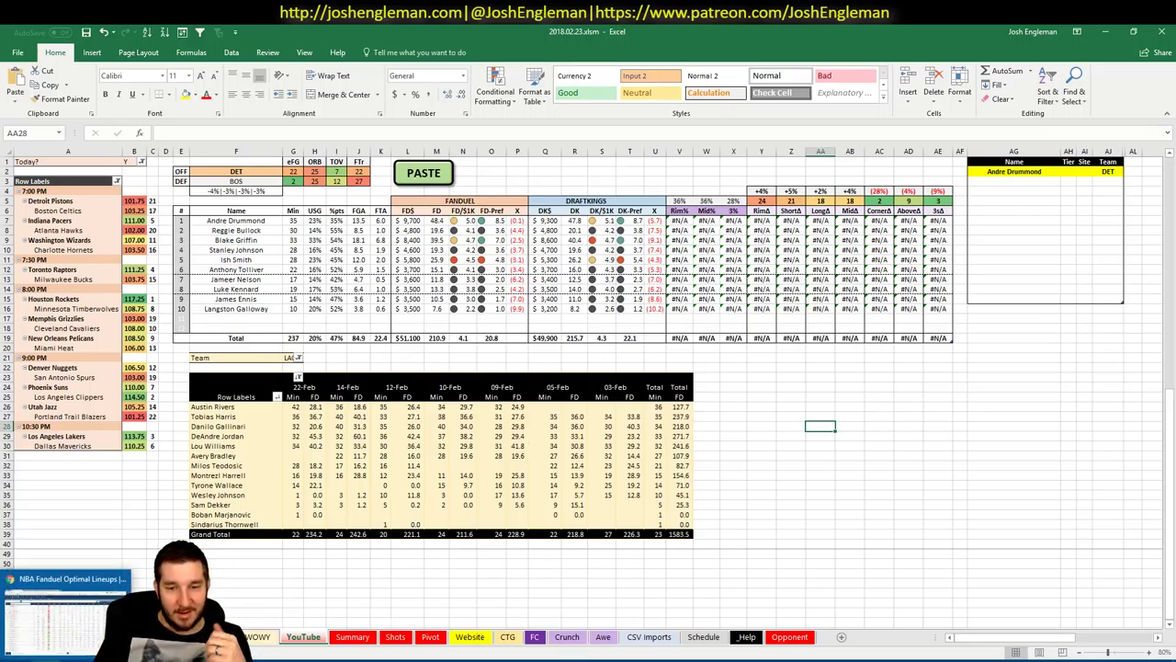
click(64, 611)
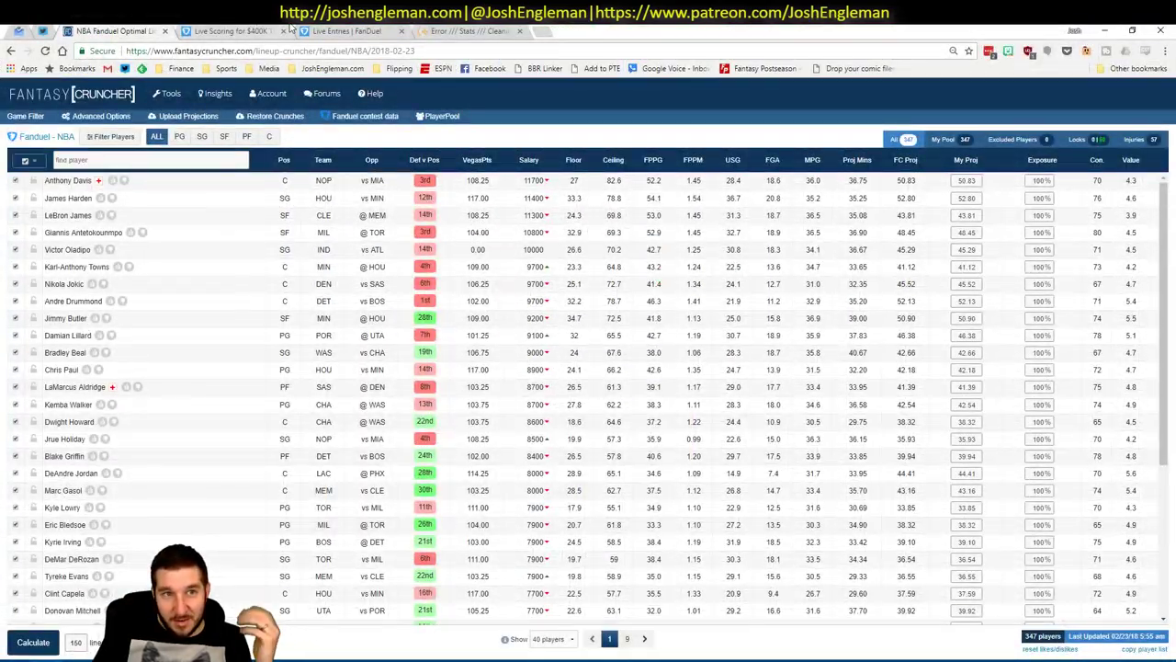
click(336, 28)
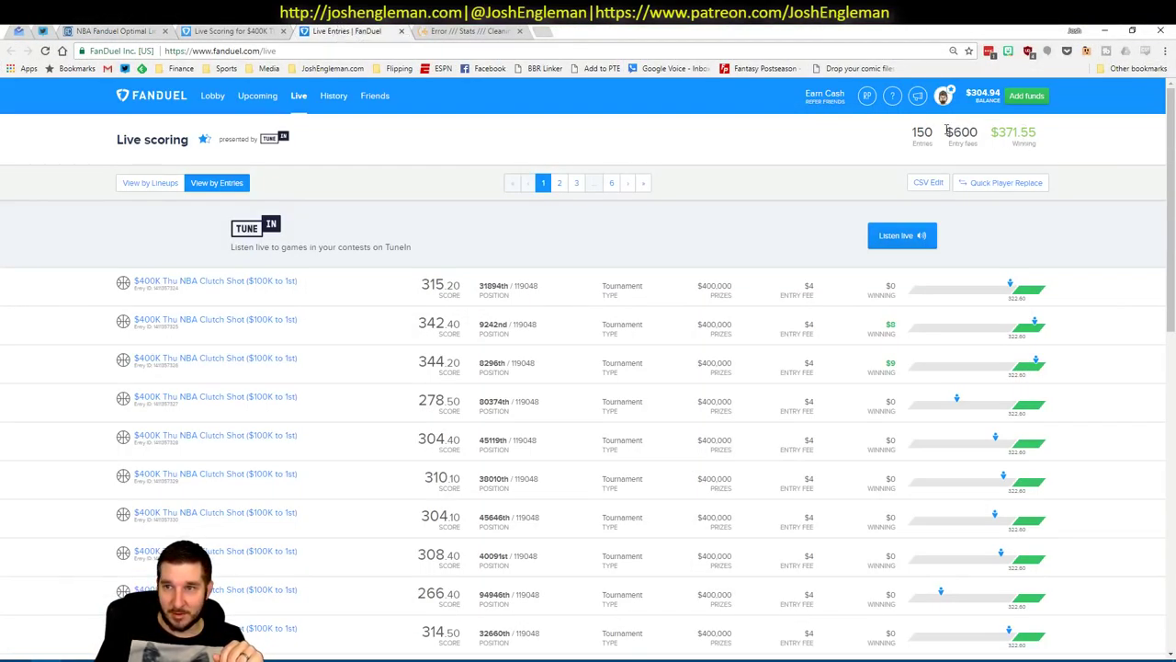
drag(945, 131, 1046, 132)
click(43, 51)
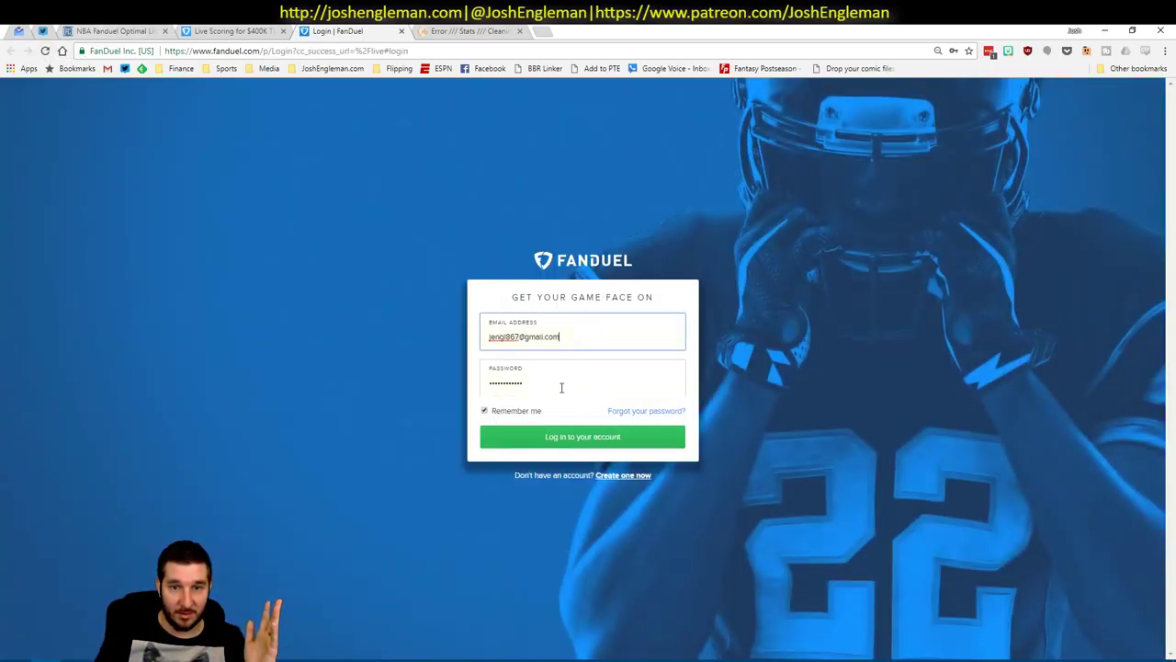
click(556, 443)
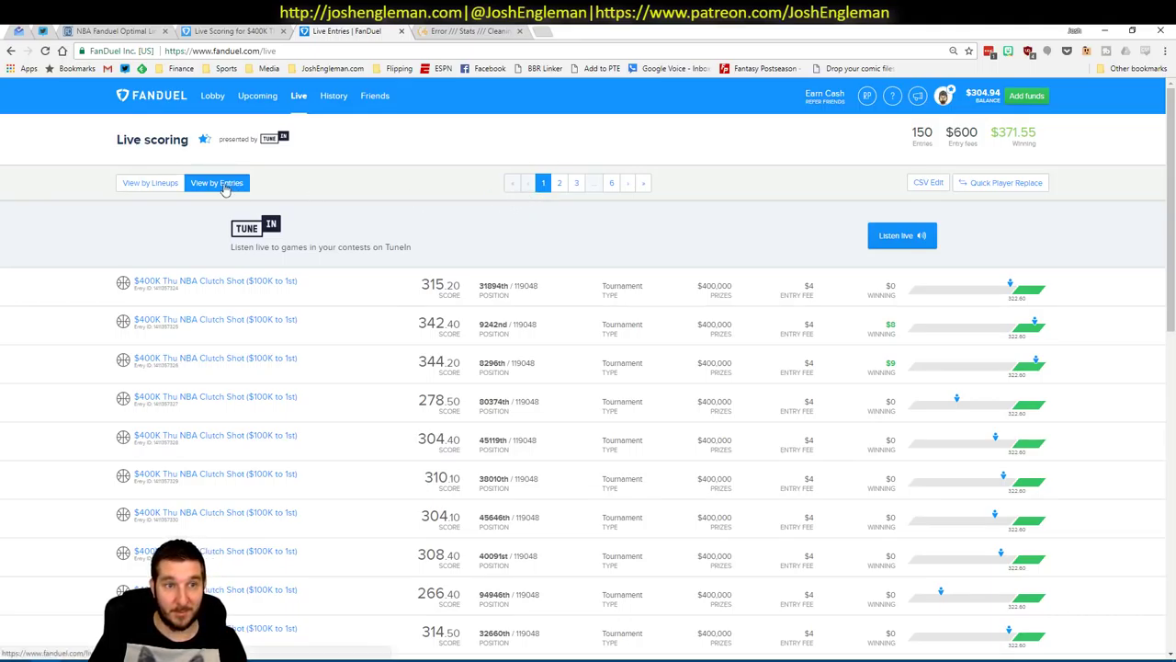
Step: View the live entries by lineup, open the first lineup's $400K Thu NBA Clutch Shot contest and bring up the best own entry beside it
click(166, 184)
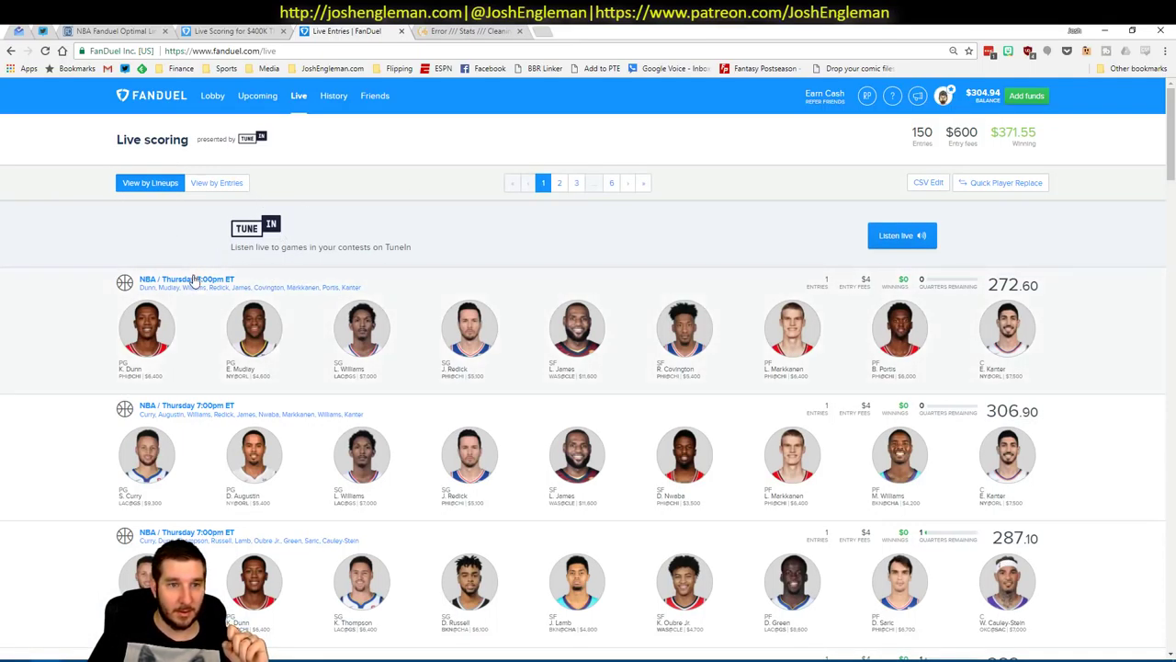
click(194, 280)
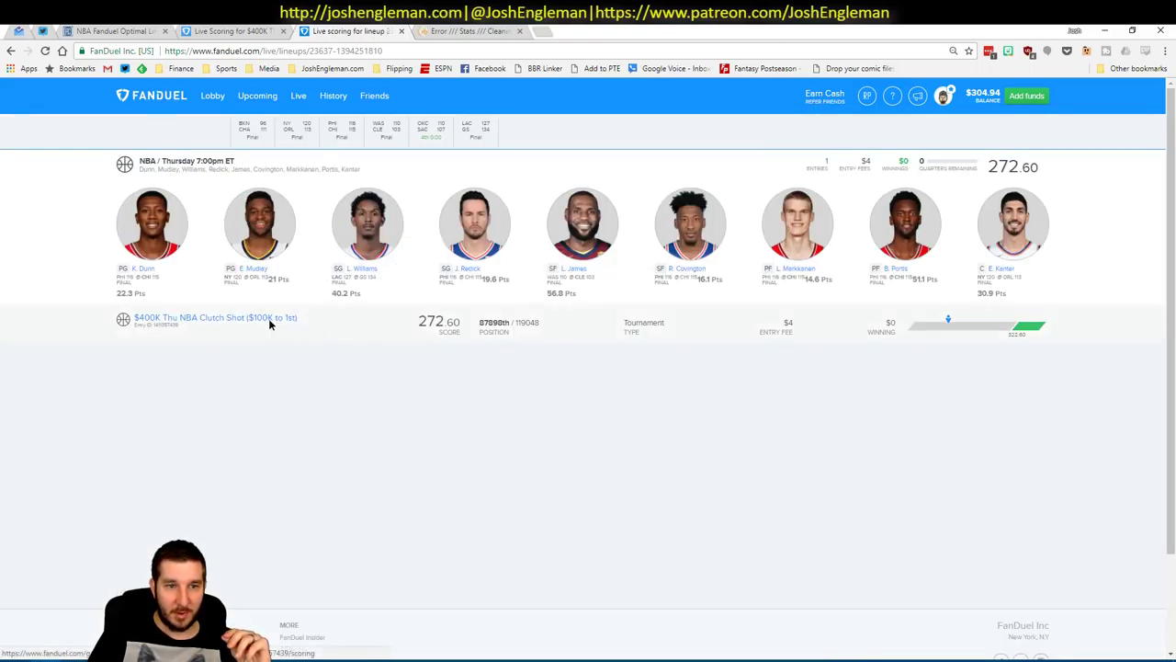
click(269, 319)
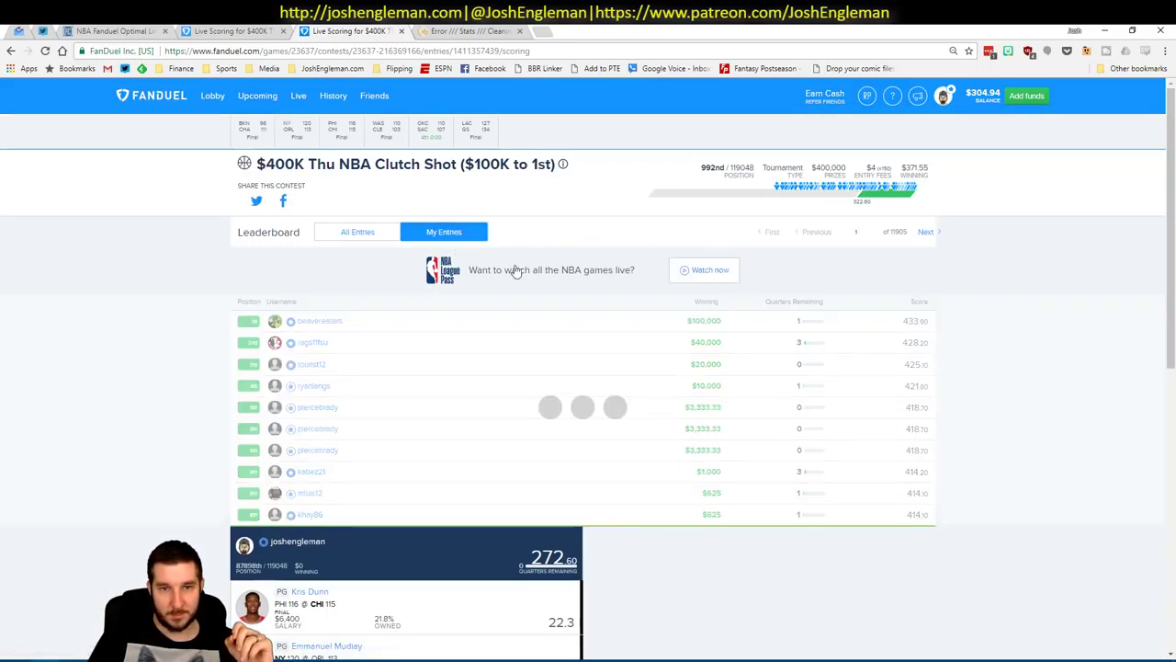
click(441, 328)
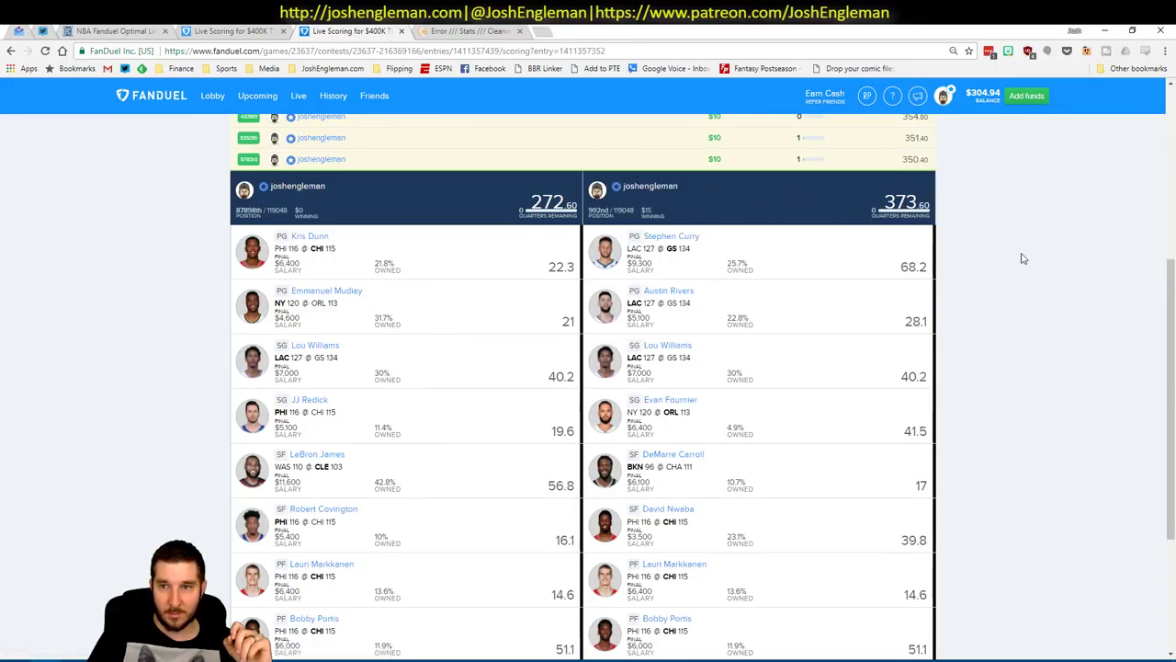
Step: Compare the two lineups player by player, checking scores, salaries and ownership, and return to the leaderboard of own entries
scroll(1022, 257, down, 1)
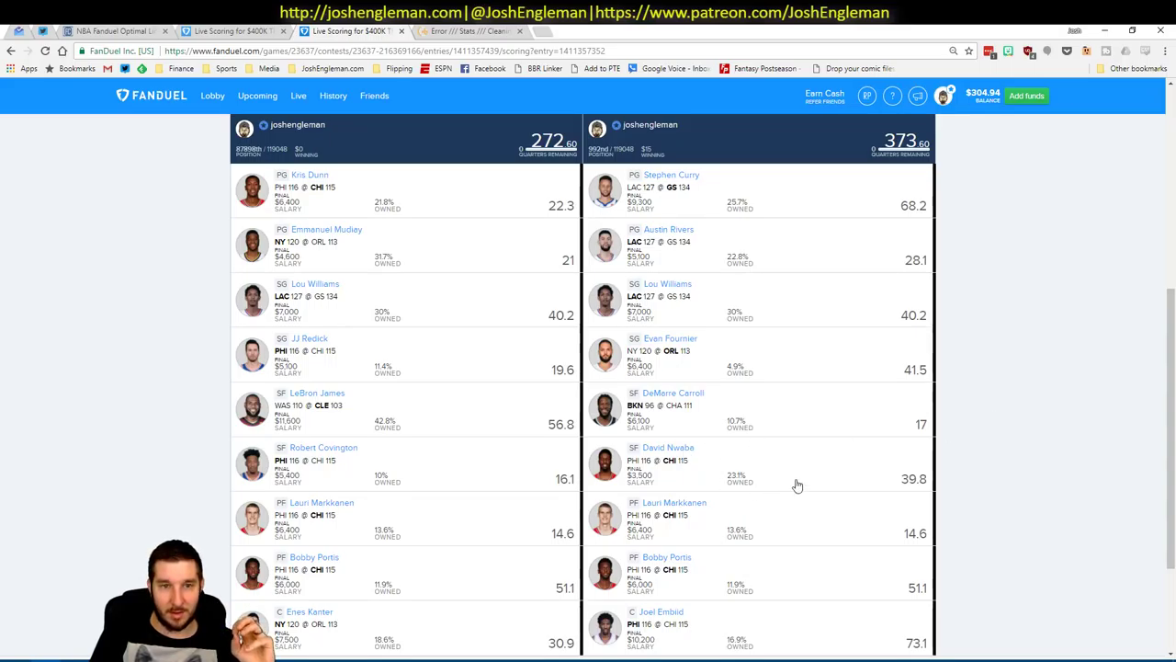
scroll(1029, 377, up, 1)
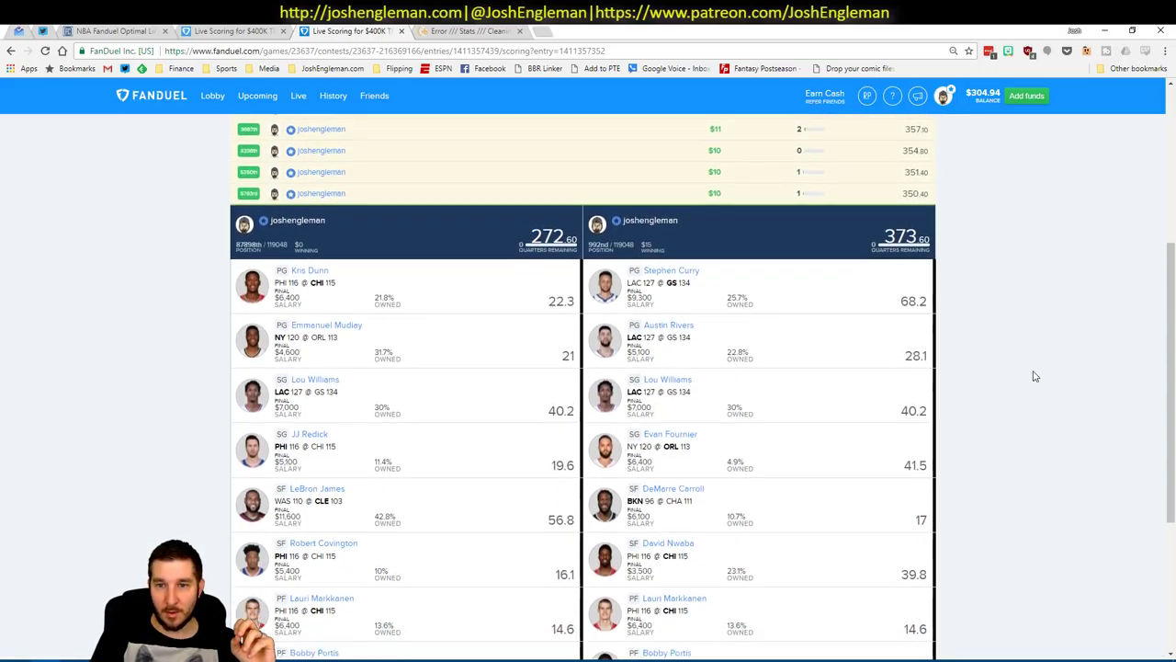
scroll(1030, 377, down, 1)
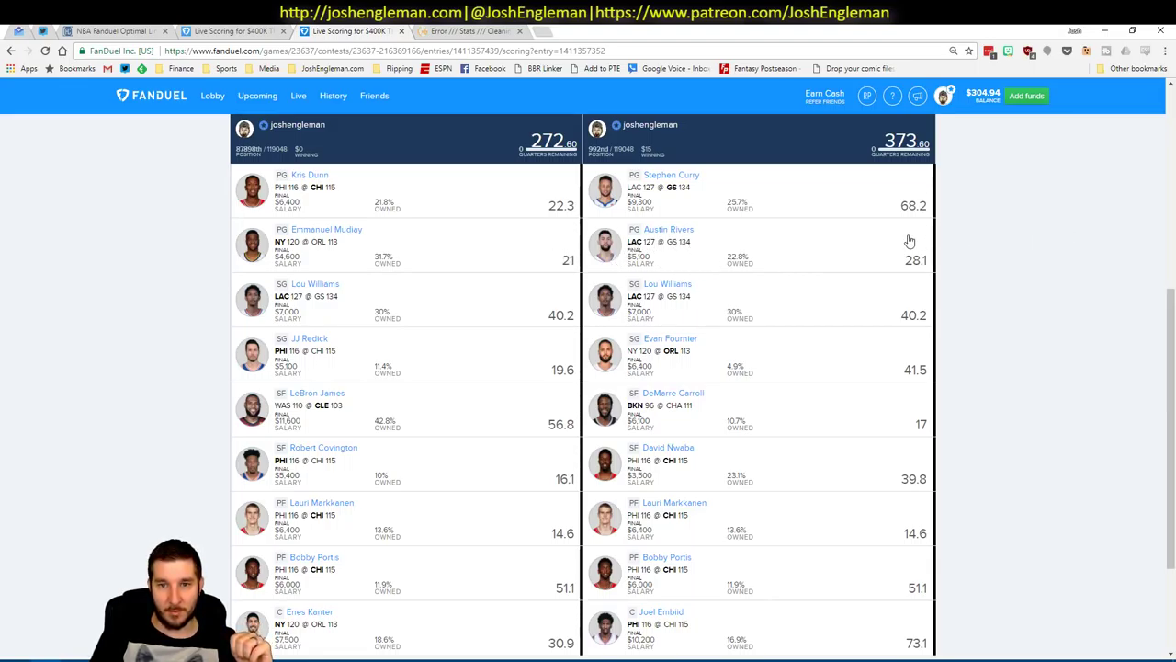
scroll(892, 244, up, 5)
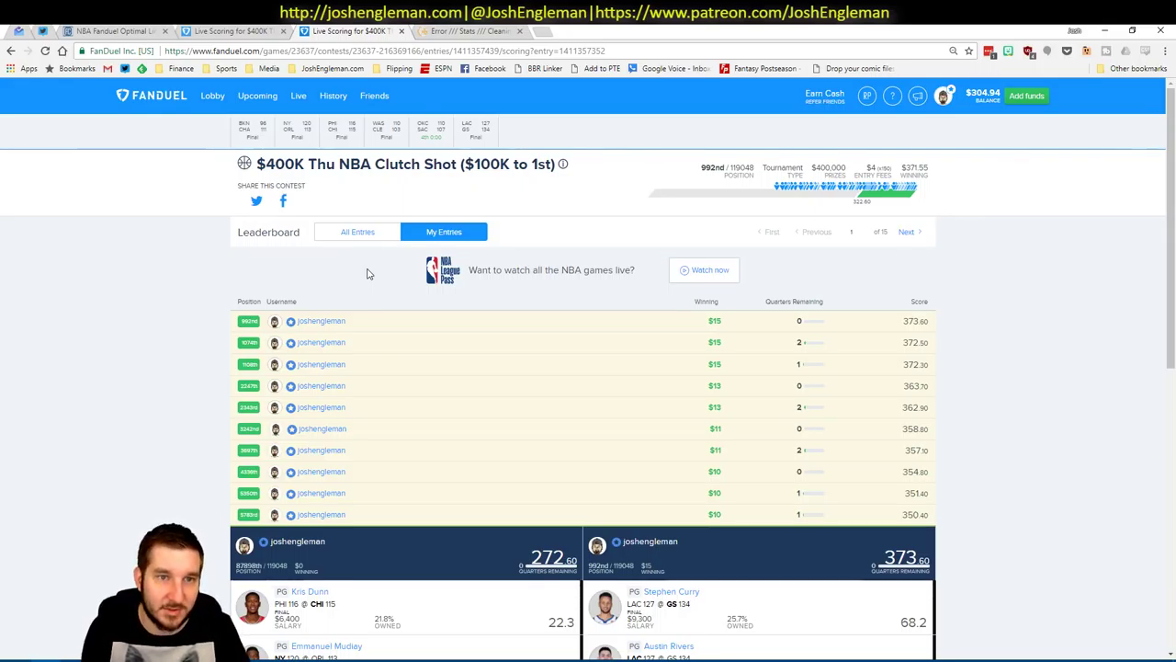
click(237, 30)
scroll(1036, 370, up, 8)
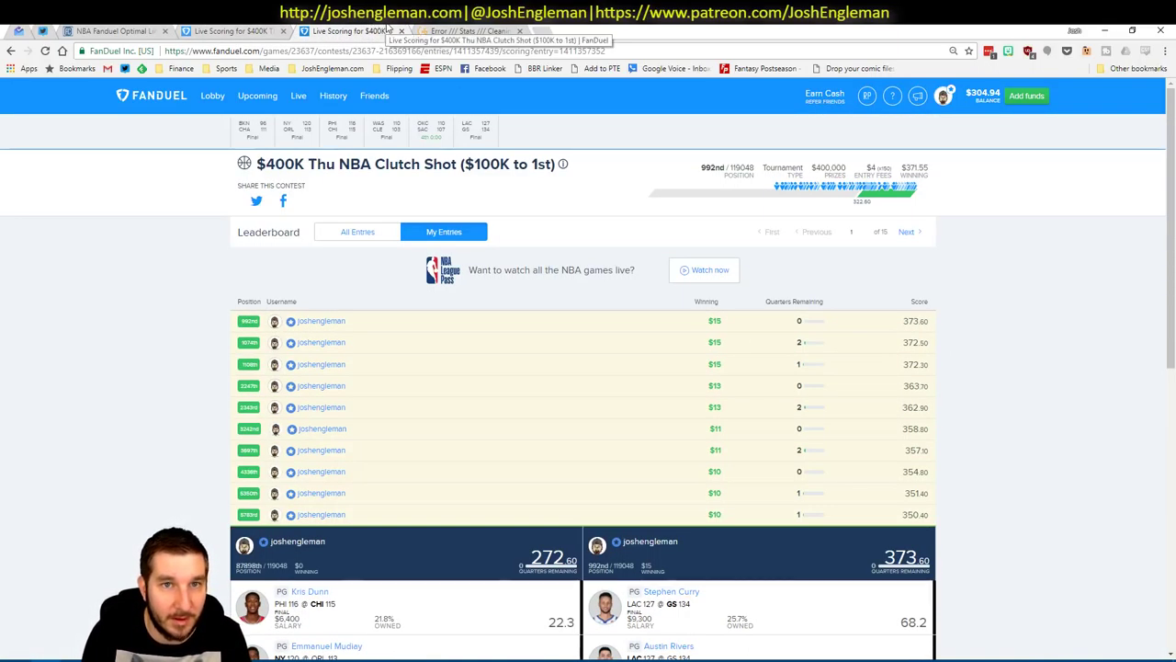
Step: Try to reload the Cleaning the Glass team stats page
click(487, 31)
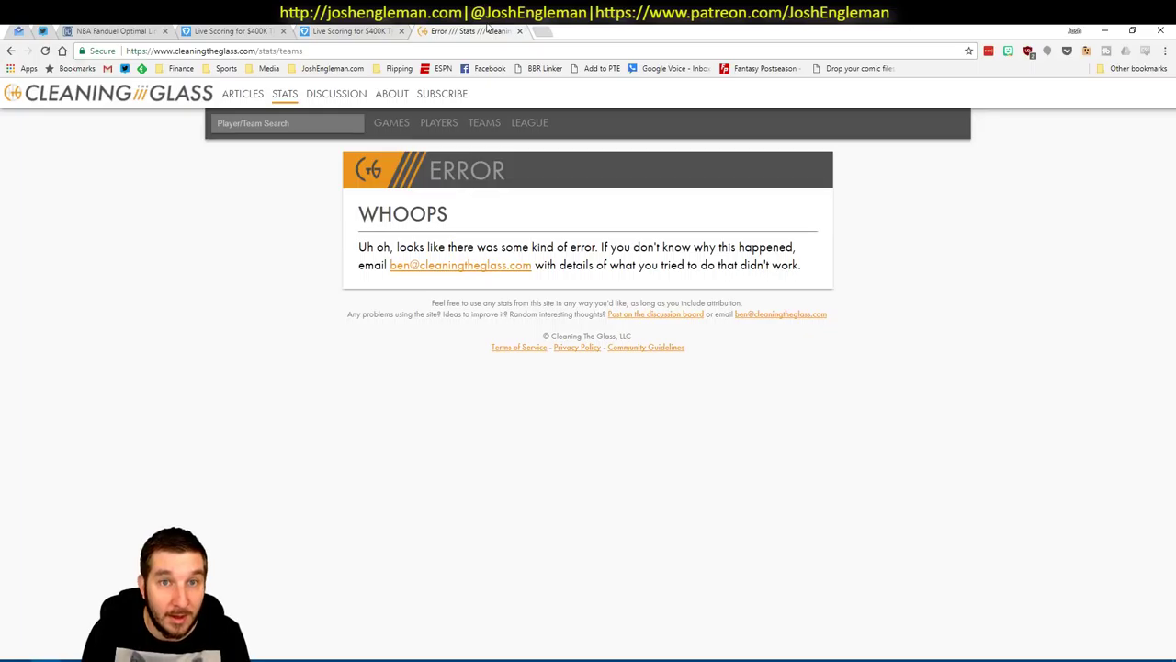
click(44, 51)
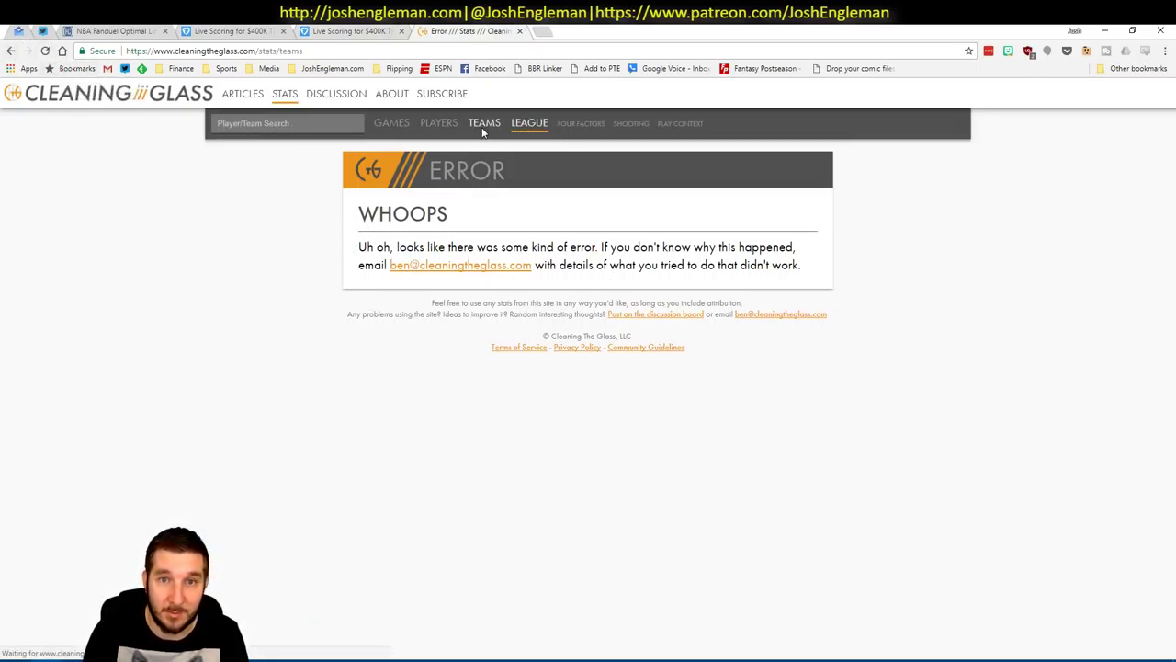
mouse_move(530, 124)
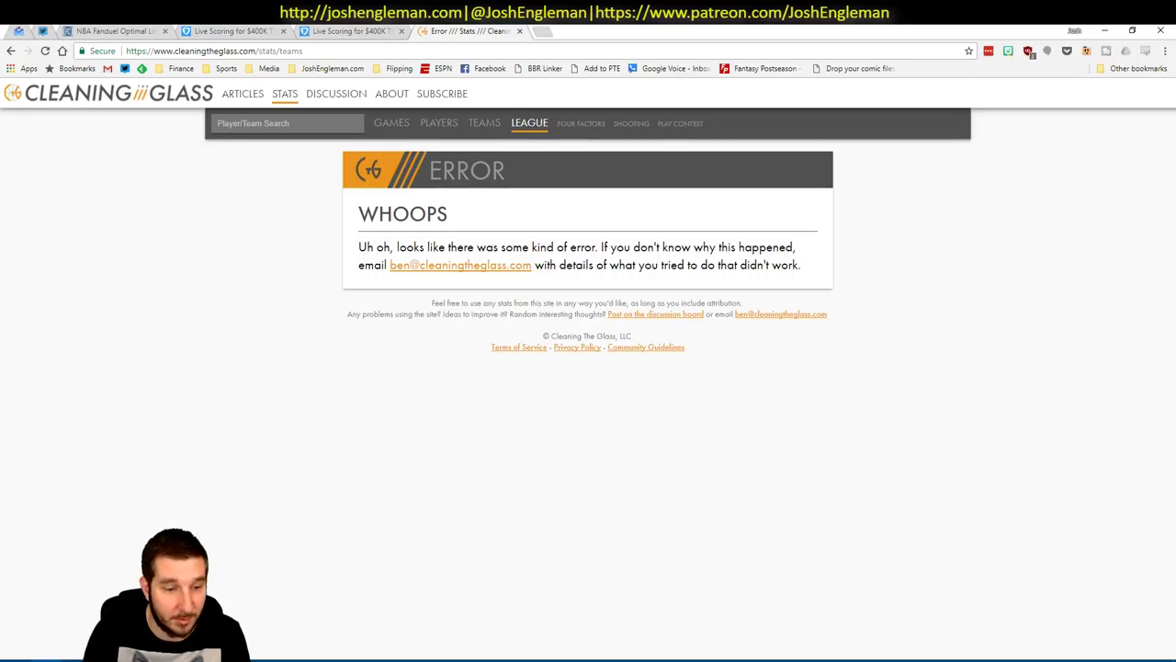
Step: Switch to the Excel workbook 2018.02.23.xlsm, glance at the Summary sheet and return to the YouTube sheet
mouse_move(89, 658)
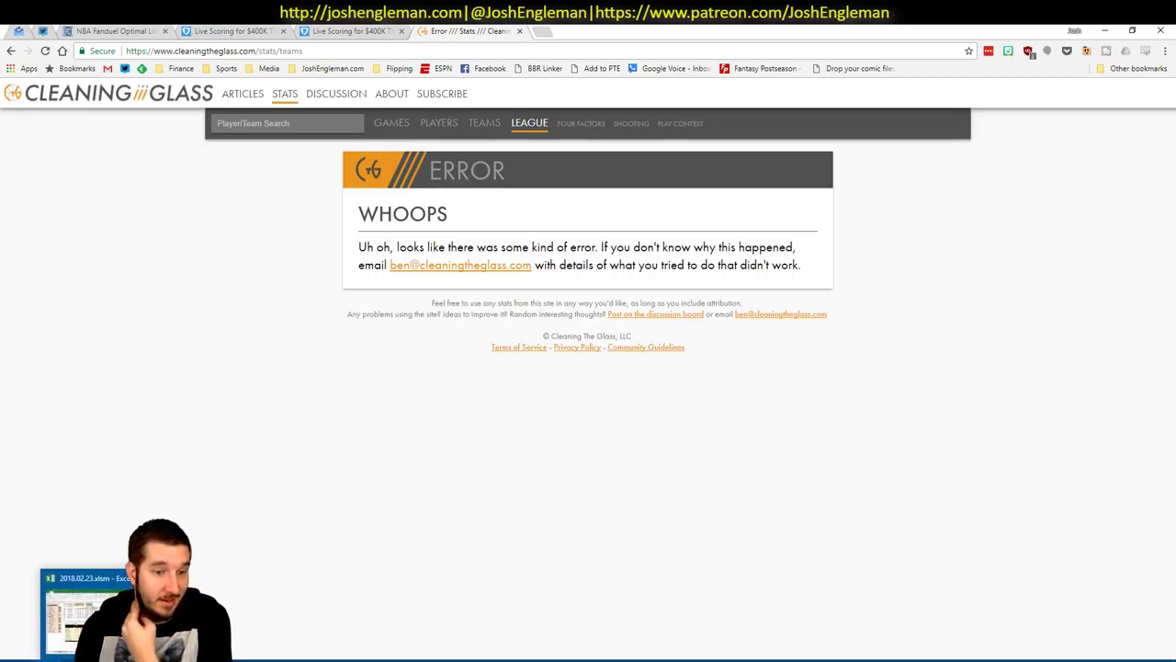
click(82, 616)
click(841, 415)
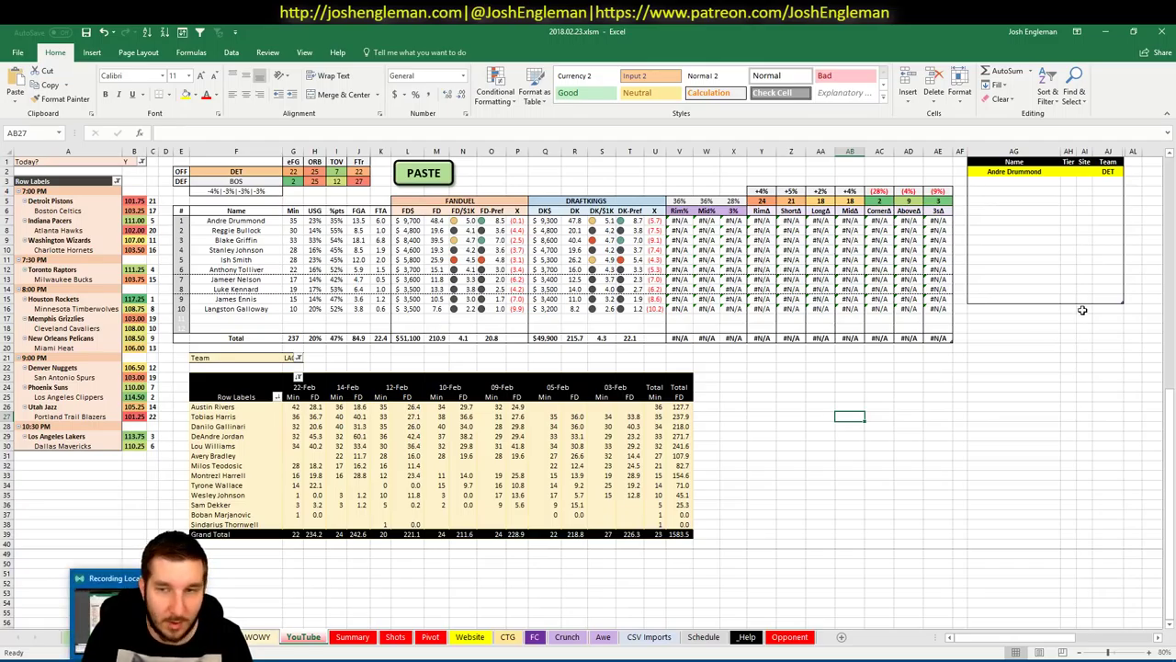
click(1084, 307)
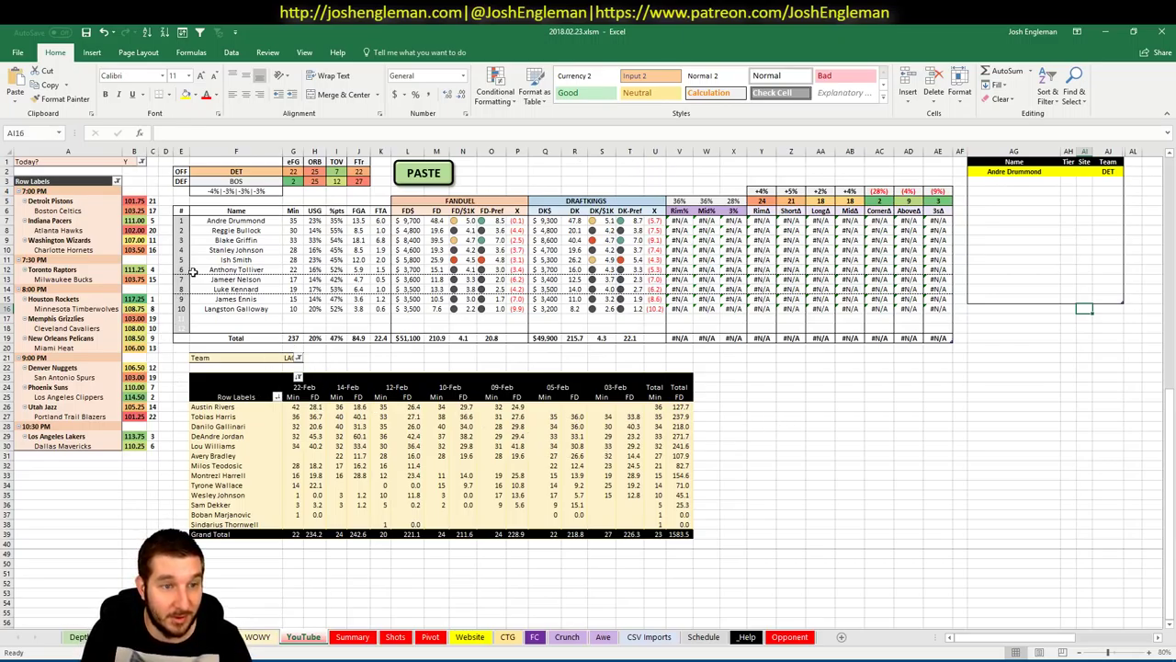
click(352, 639)
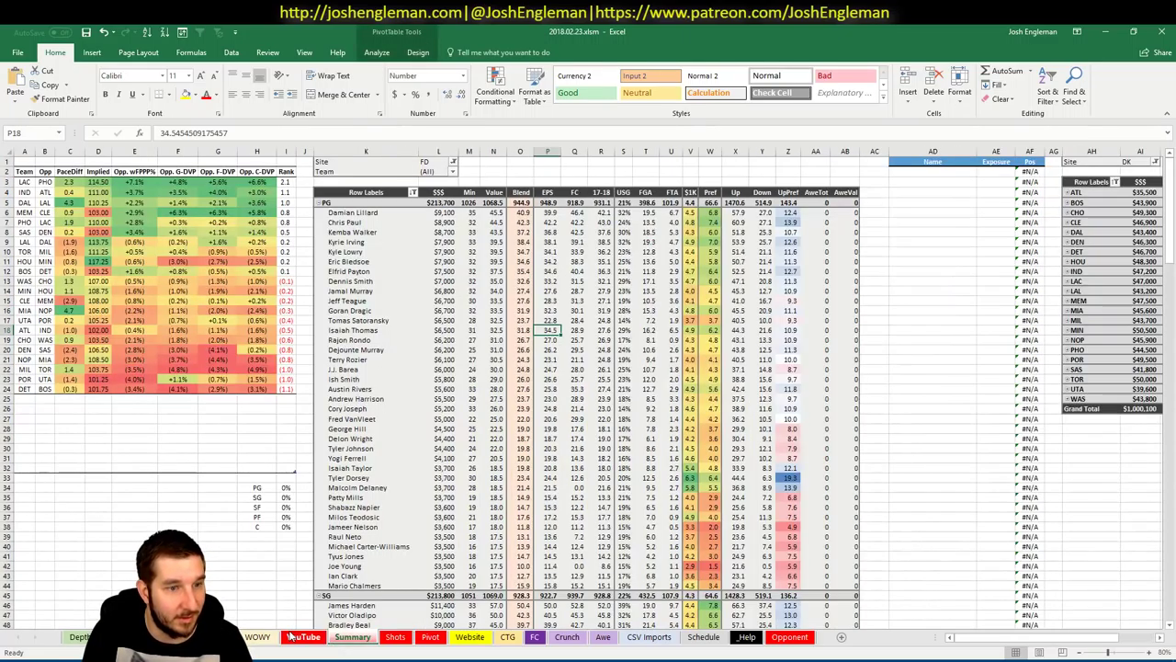
click(292, 637)
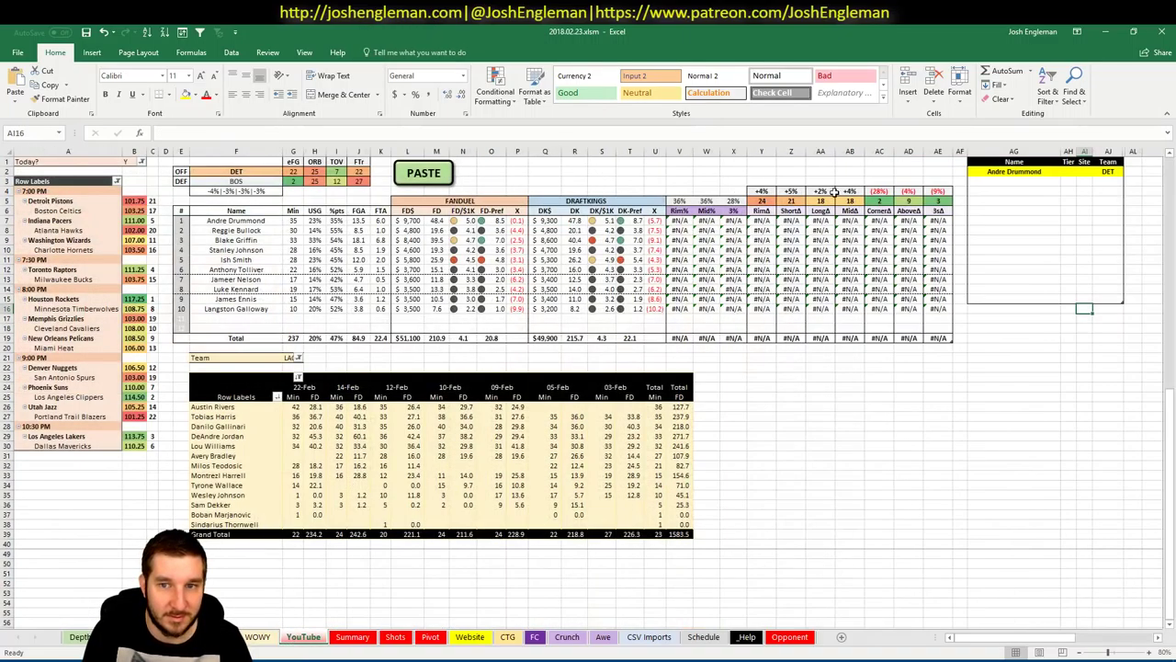
click(1082, 172)
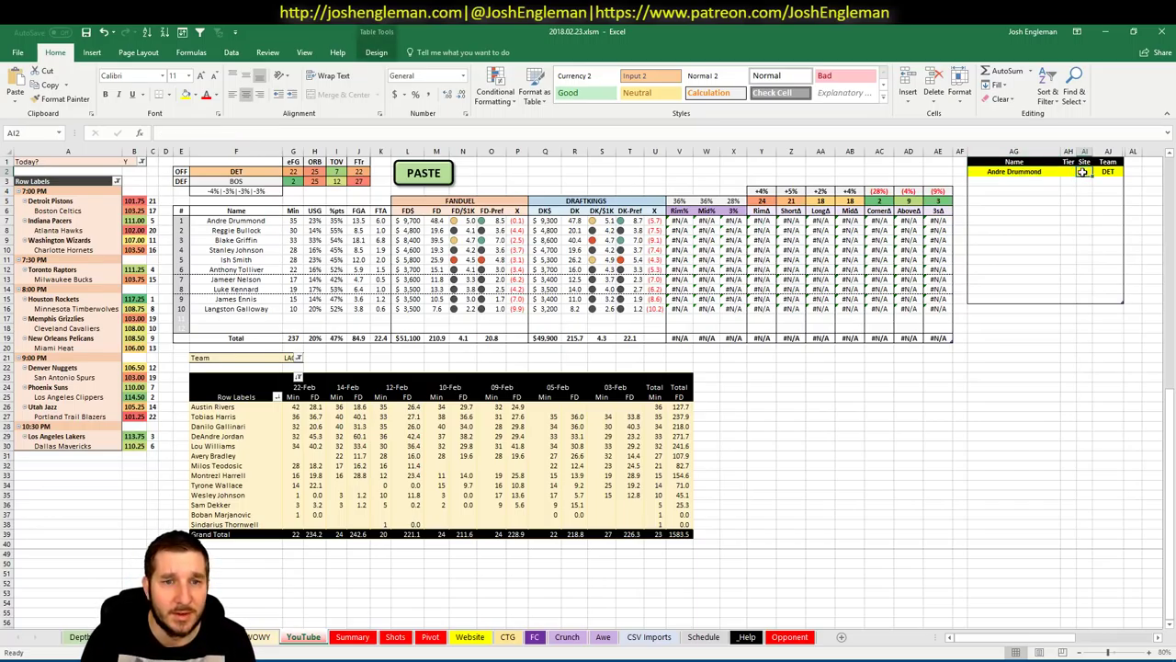
Step: Set the Team filter of the recent games pivot table to DET
click(291, 358)
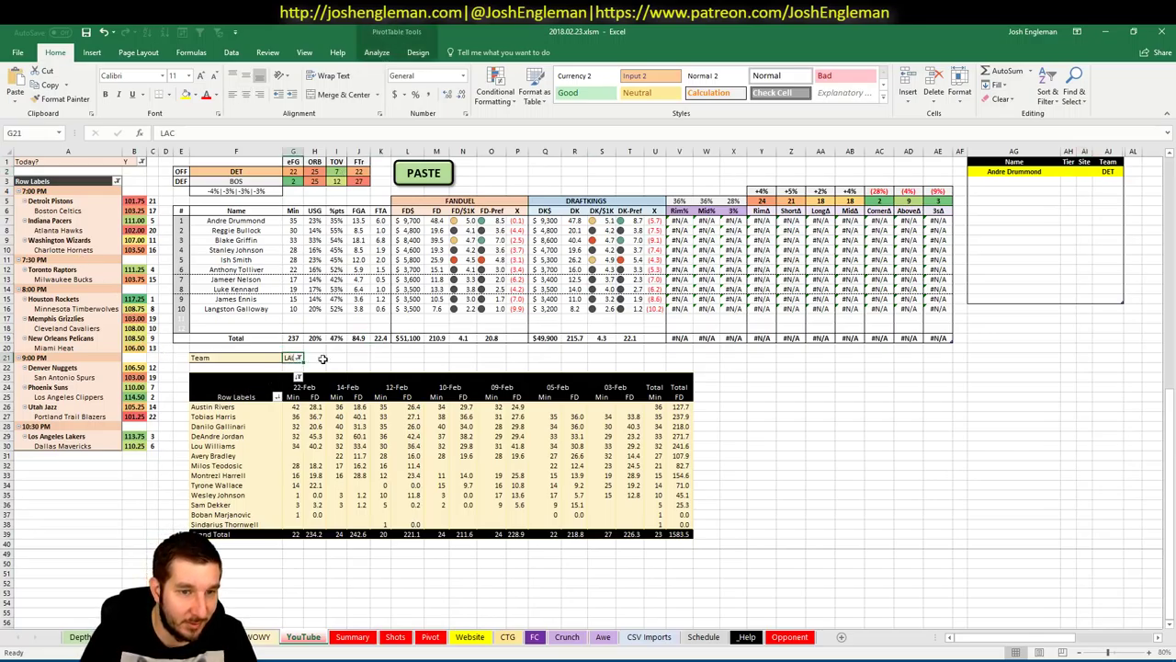
text(DET)
key(Return)
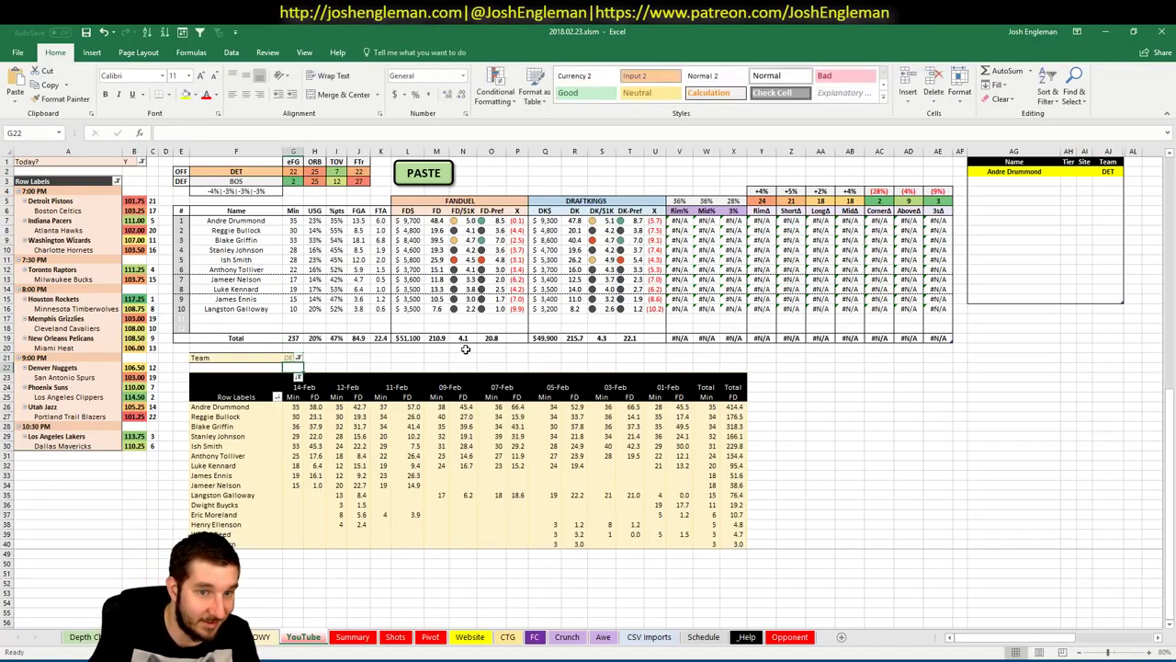
Step: Enter tier 4 for Andre Drummond in the player picks table
click(1067, 172)
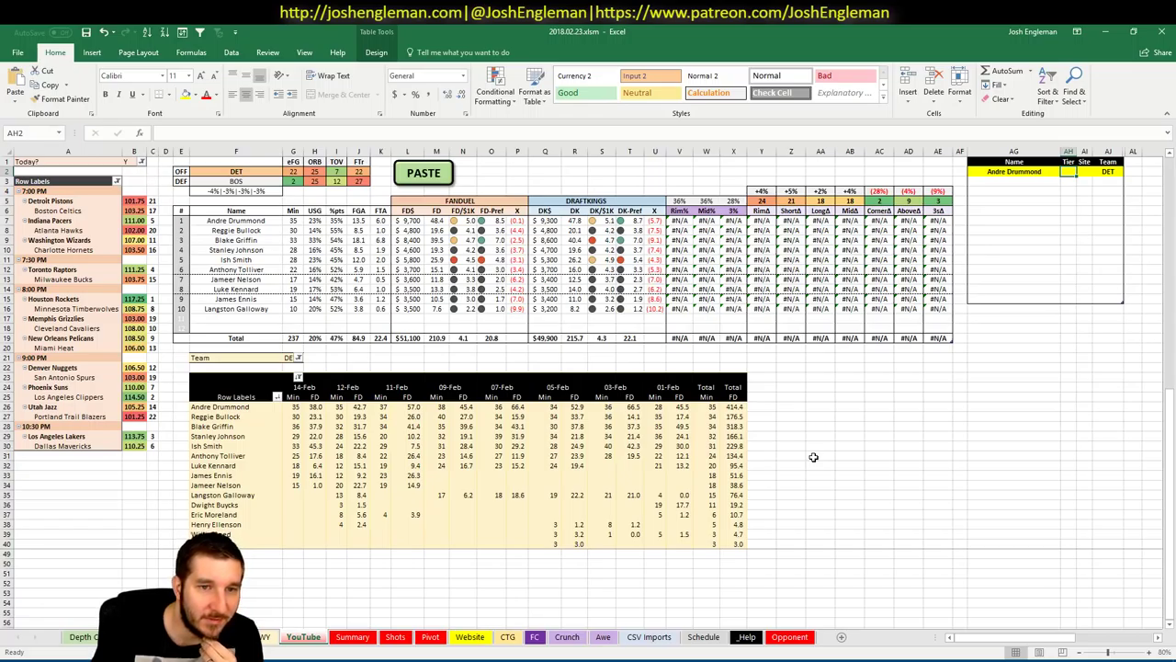
text(4)
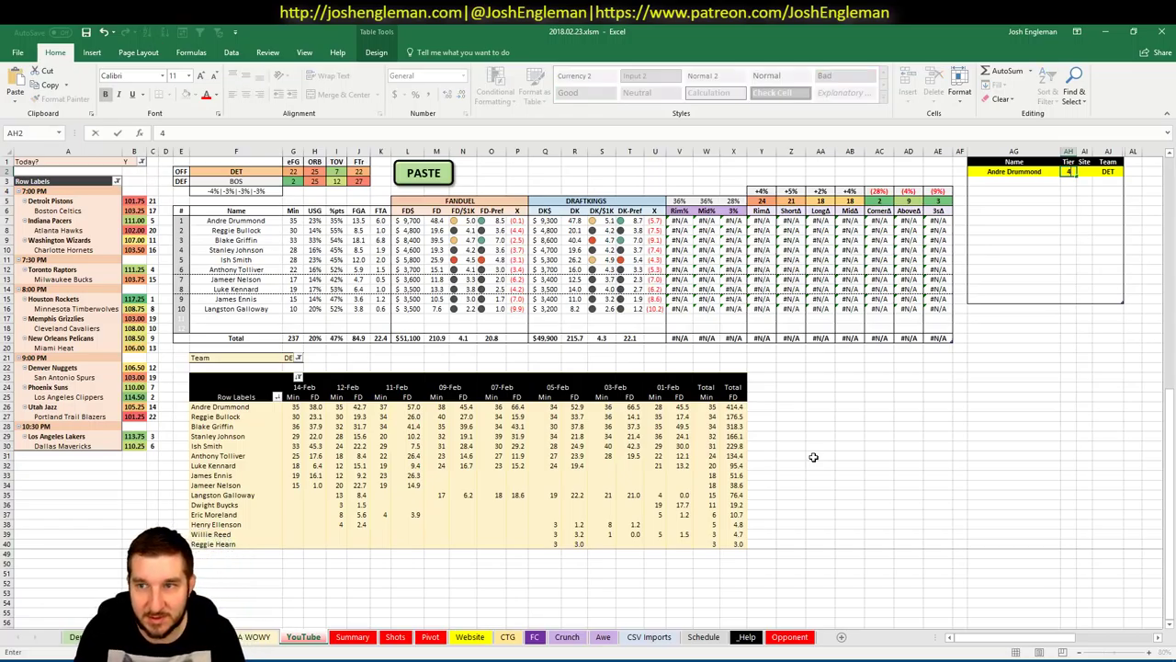
key(Return)
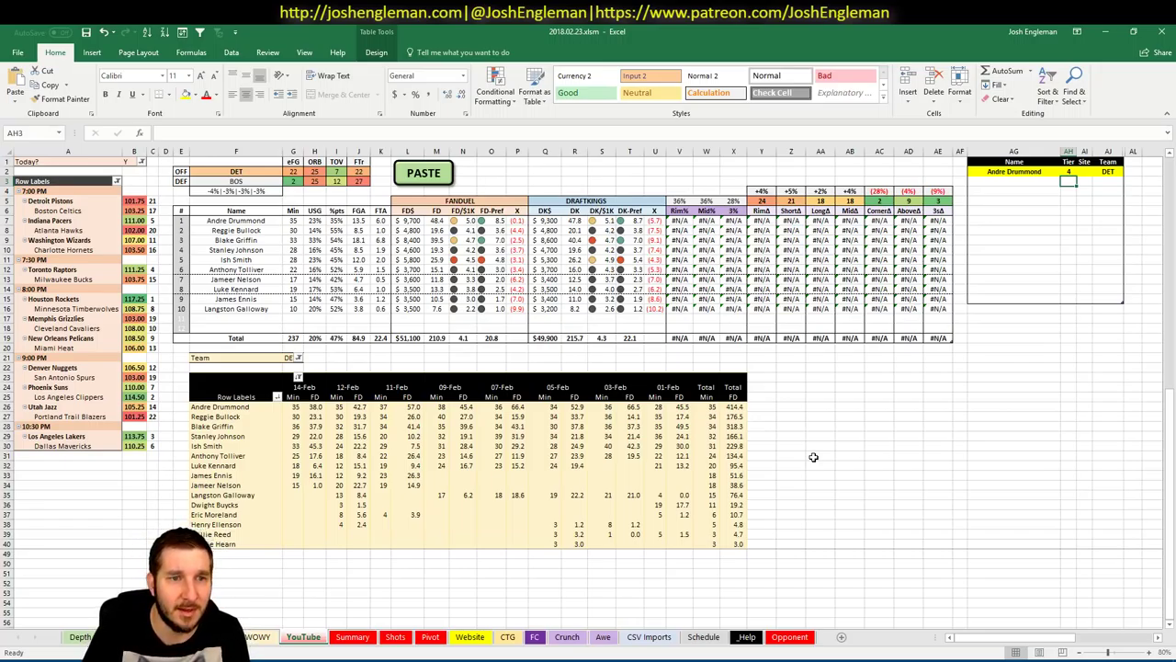
Step: Add Blake Griffin below Andre Drummond in the player picks table with tier 4 and site FD
text(B)
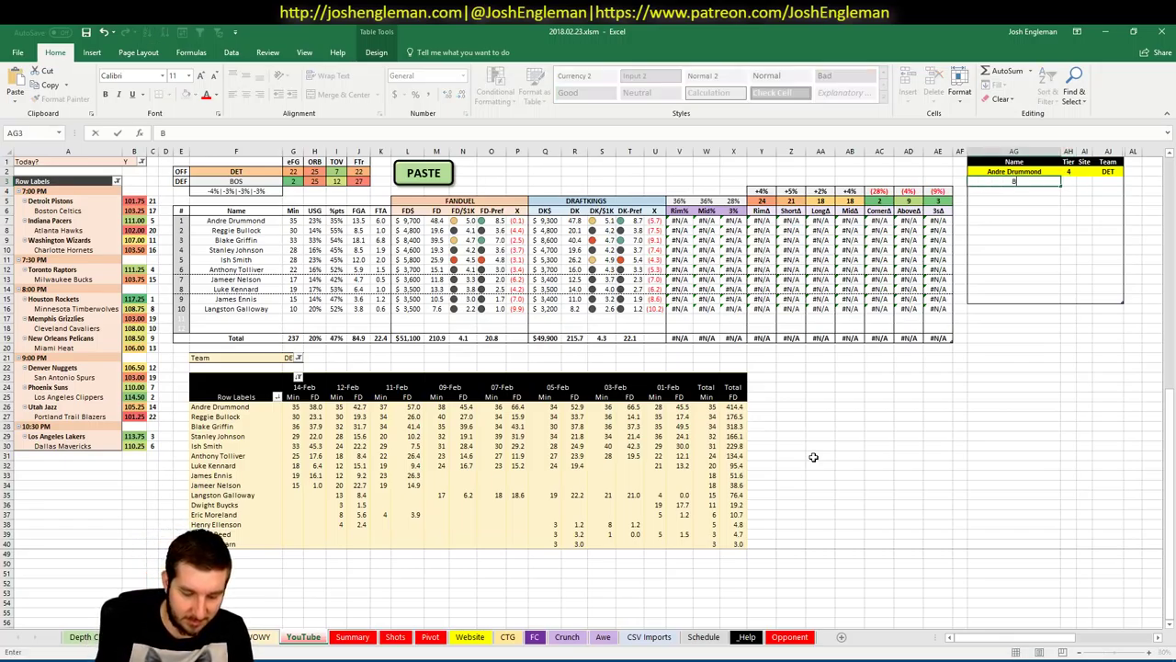
text(lake Griffin)
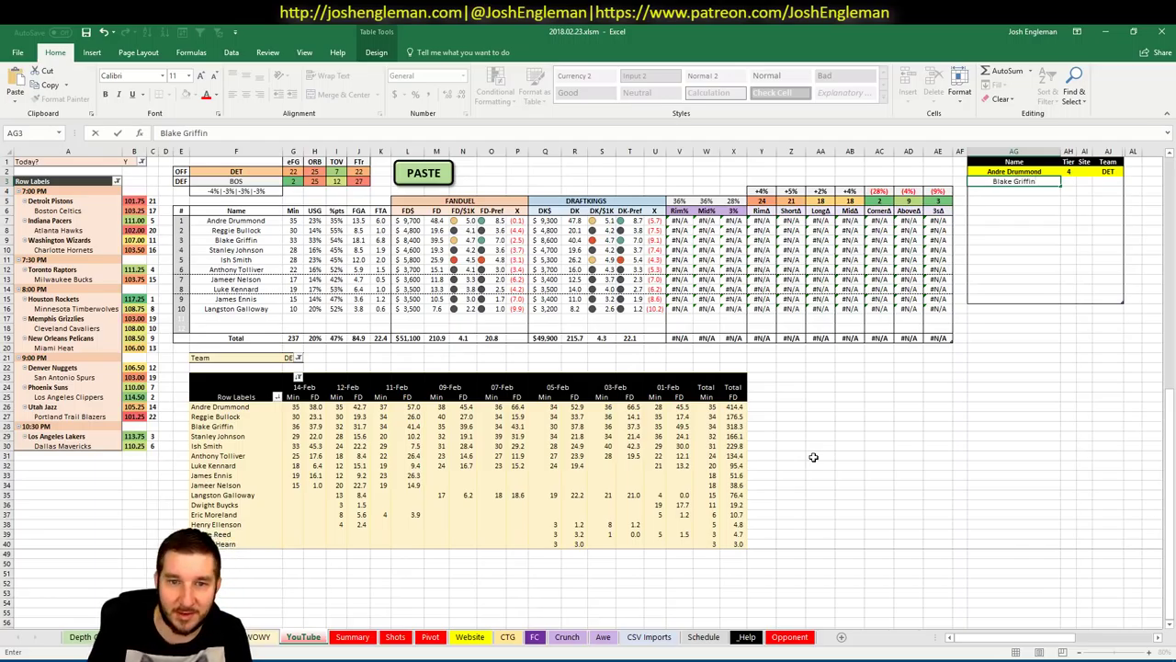
key(Tab)
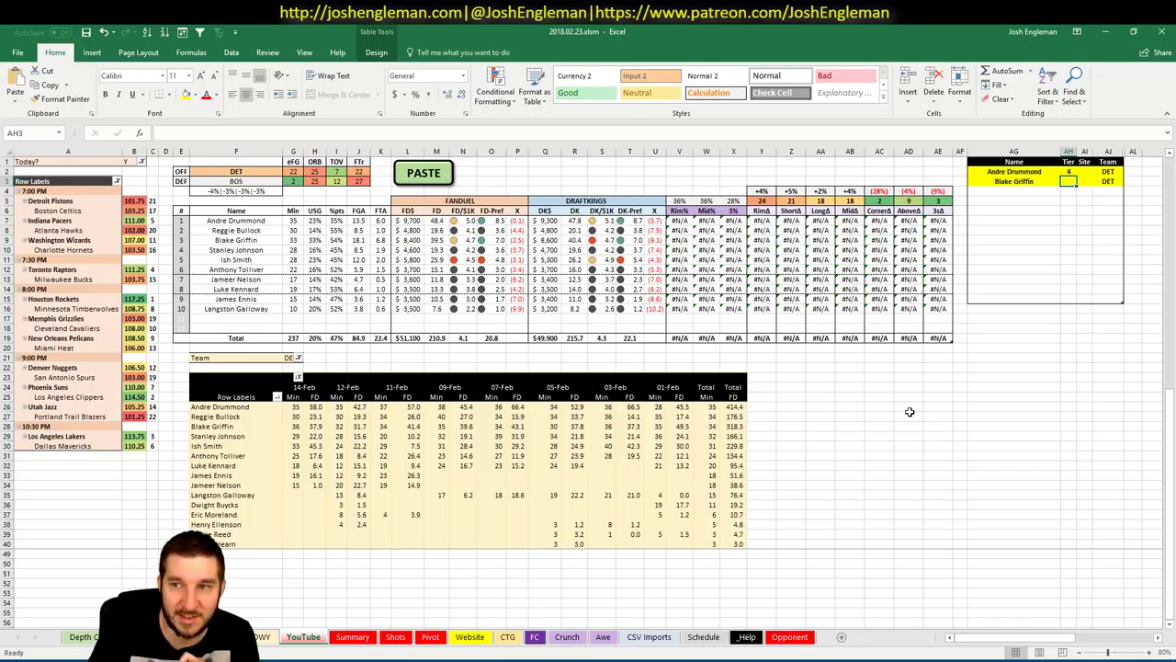
text(4)
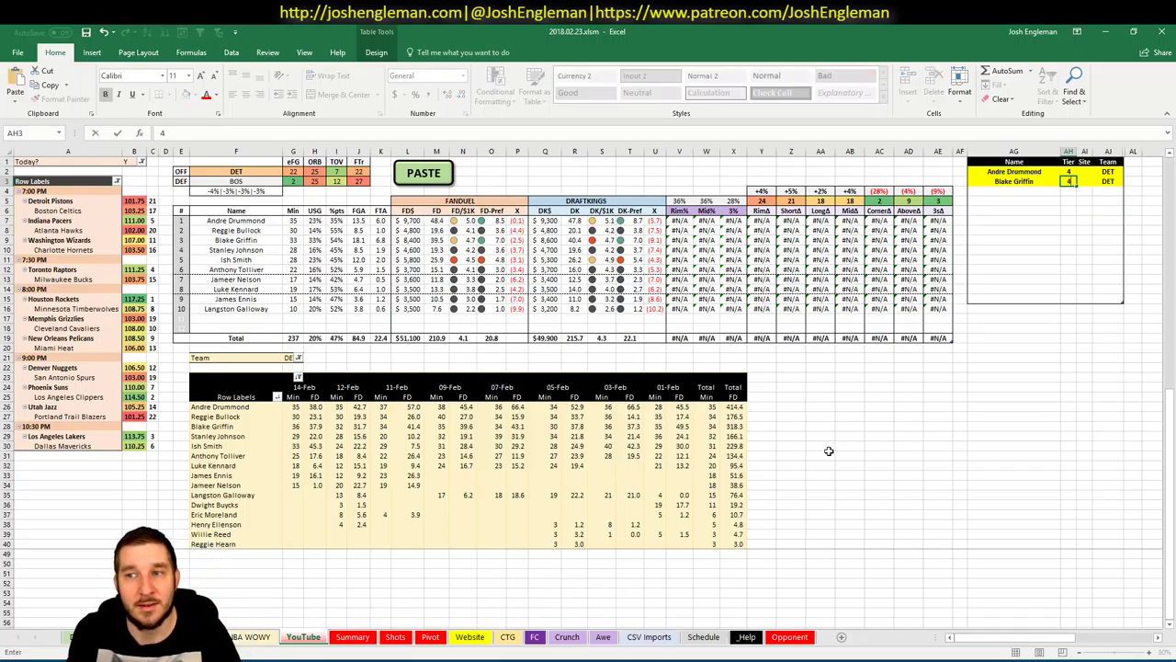
key(Return)
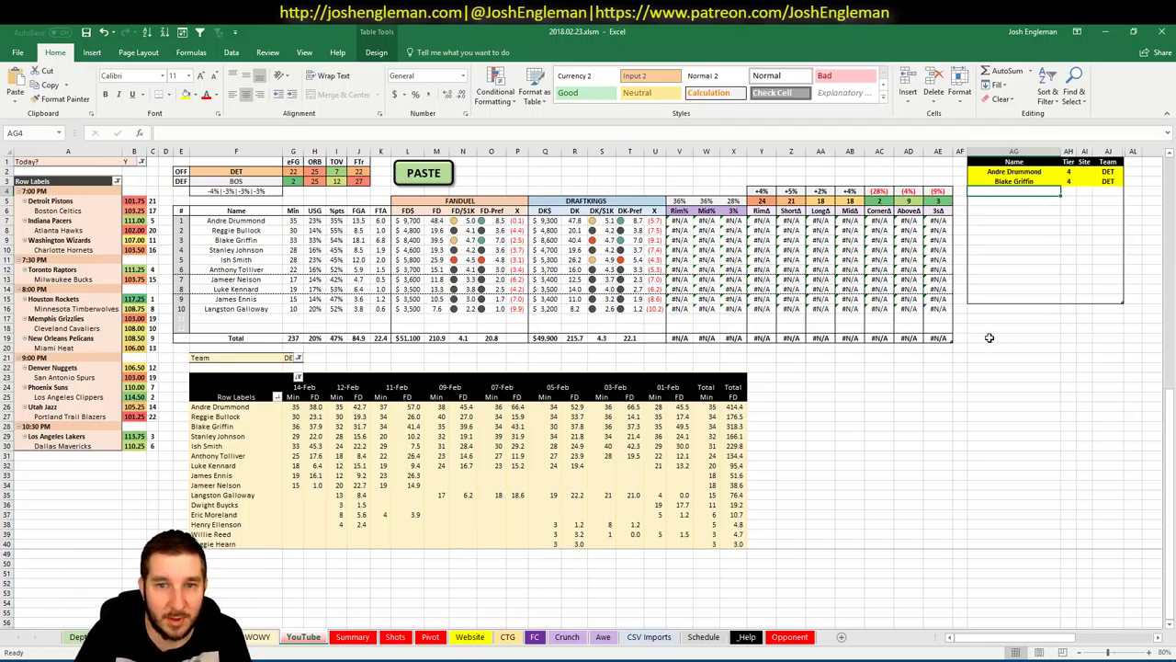
click(1085, 182)
text(FD)
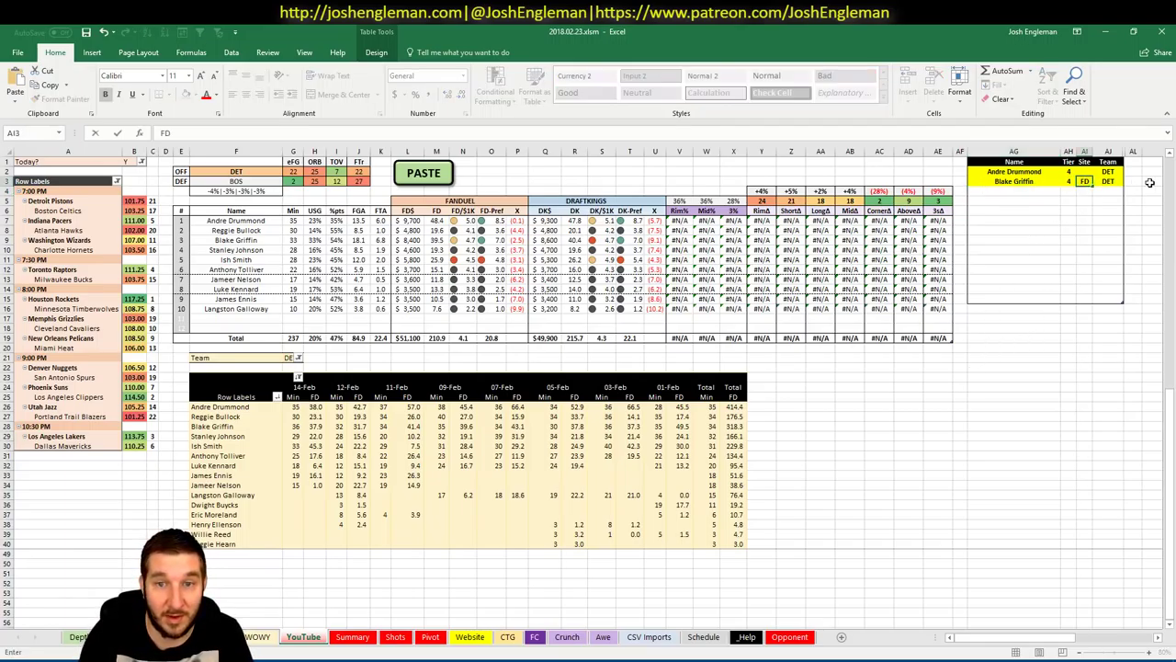
key(Return)
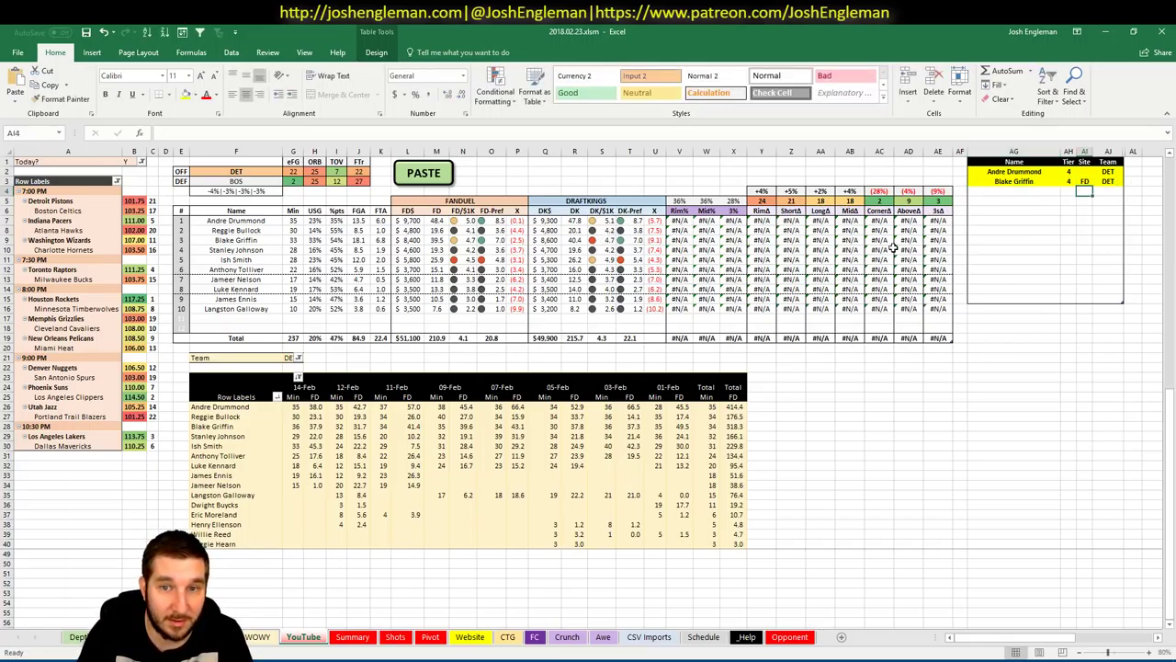
Step: Add Ish Smith below Blake Griffin in the player picks table with tier 4
click(1031, 190)
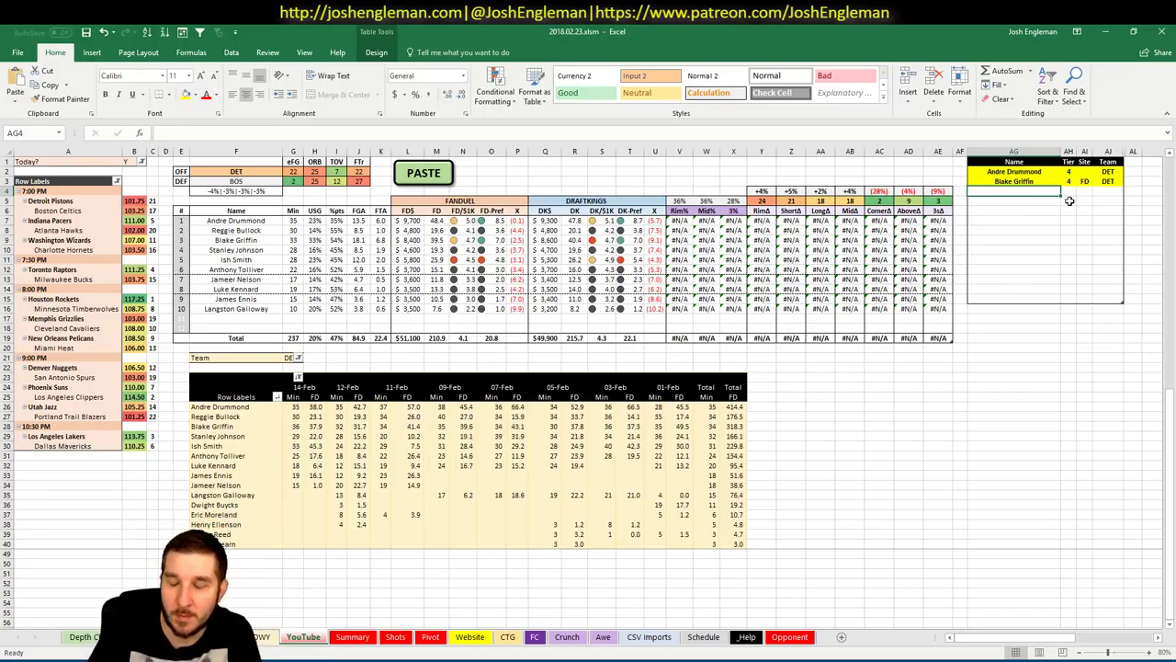
text(Ish Smith)
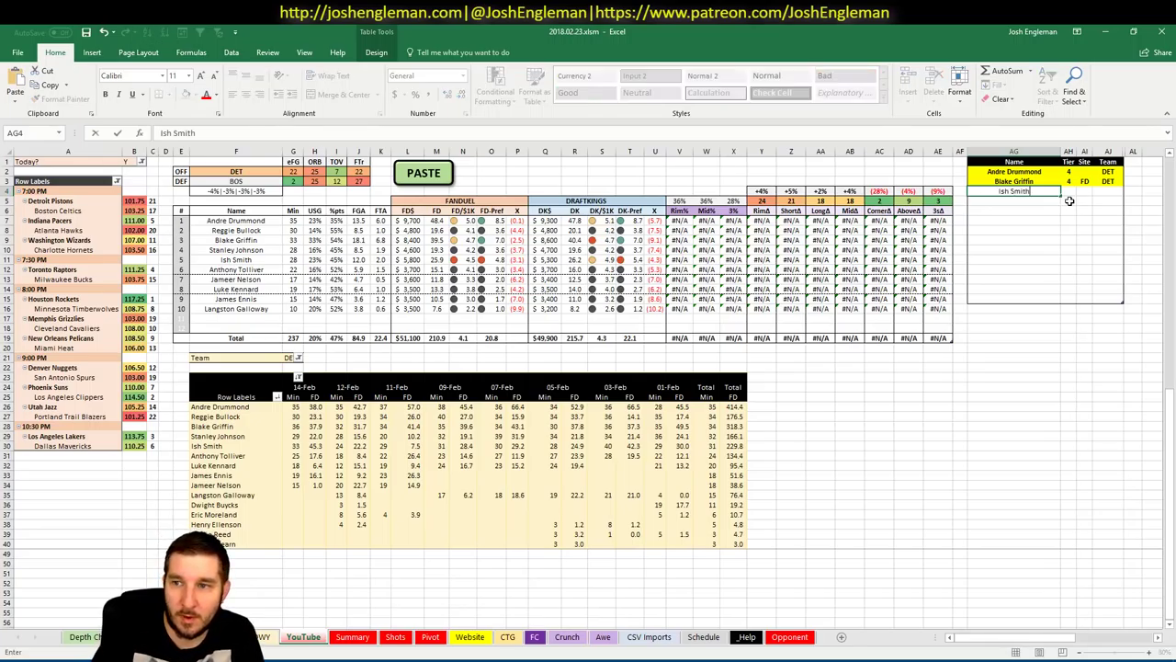
click(943, 355)
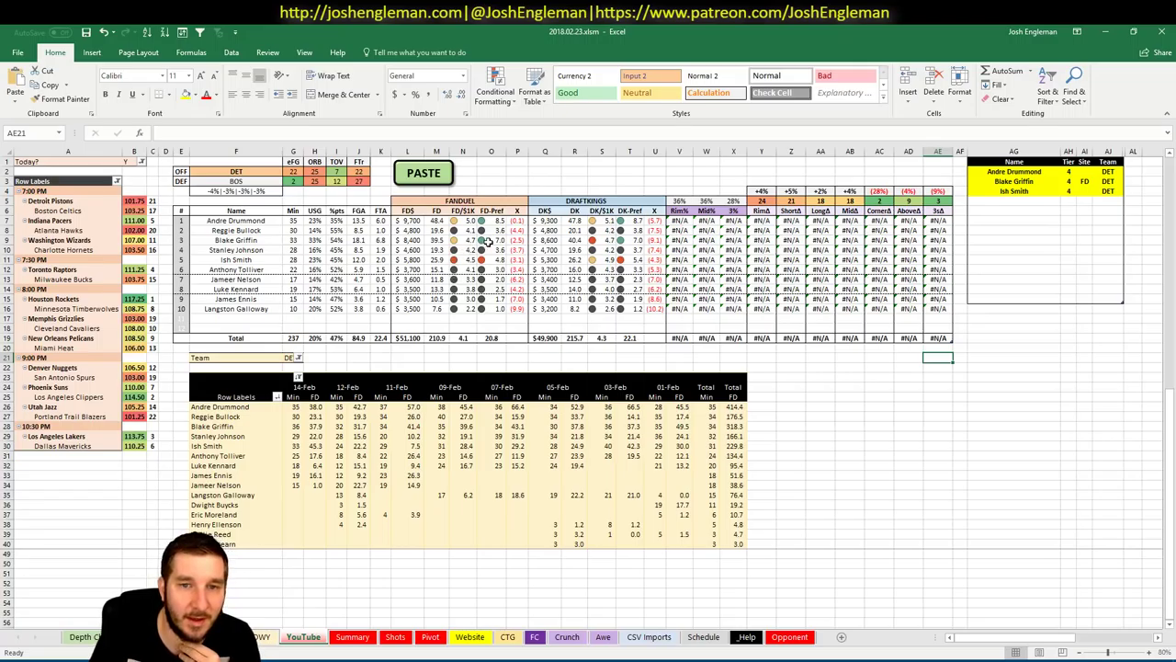
Step: Check the player projections sheet, return to the YouTube sheet and save the workbook
click(315, 288)
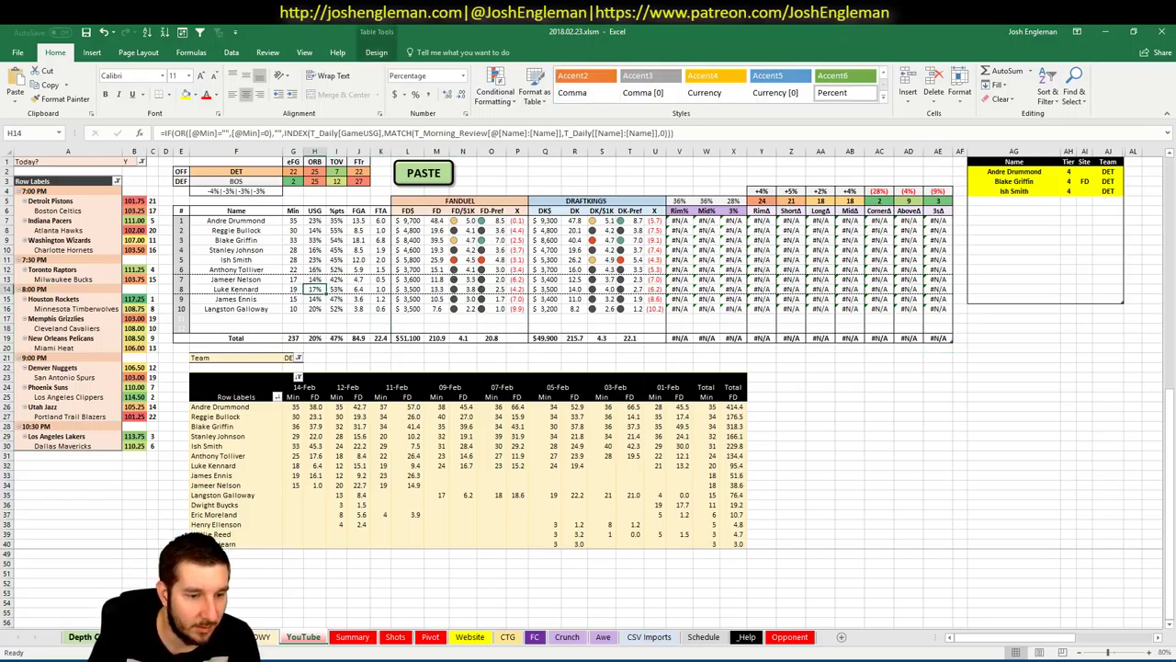
key(ctrl+Page_Up)
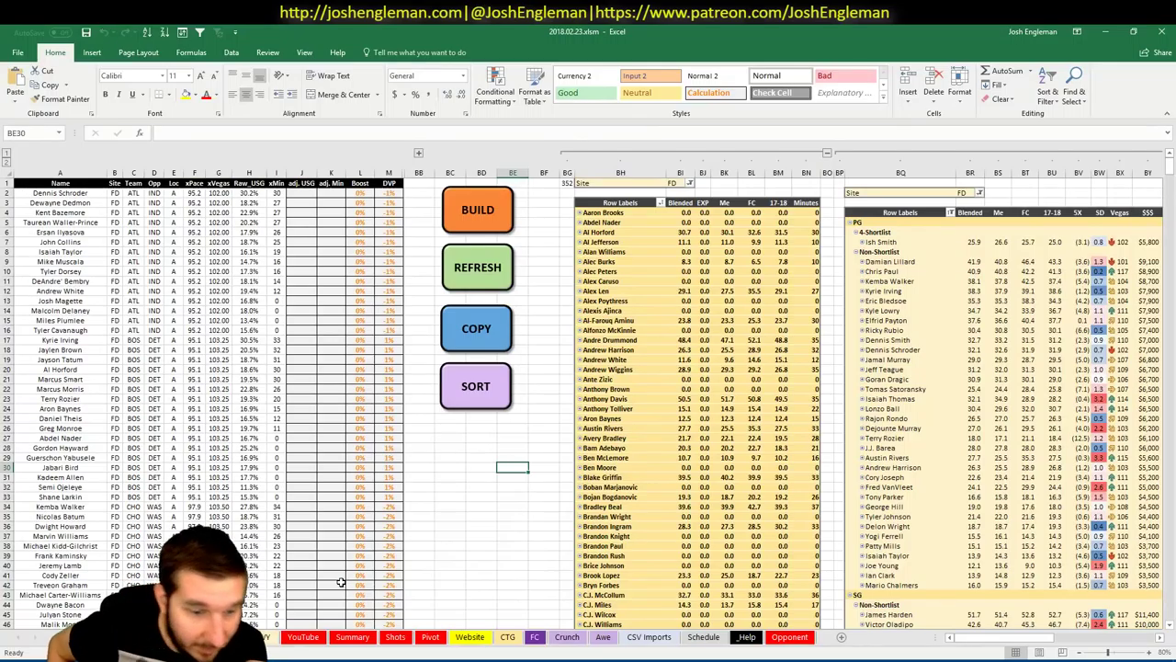
click(307, 637)
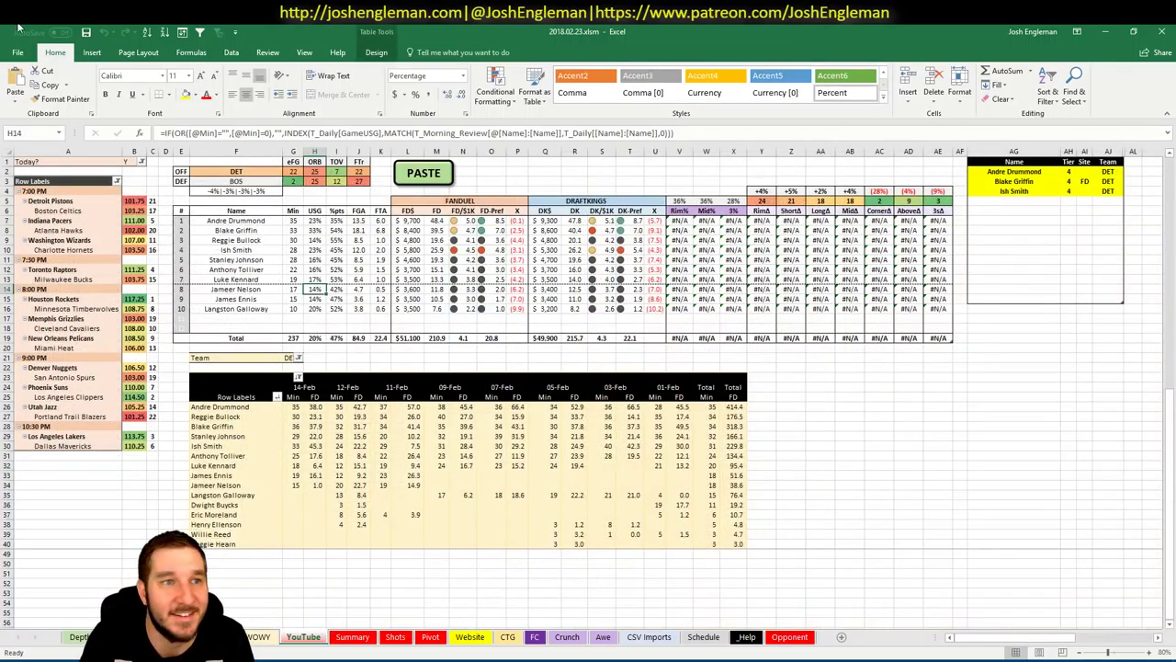
click(86, 32)
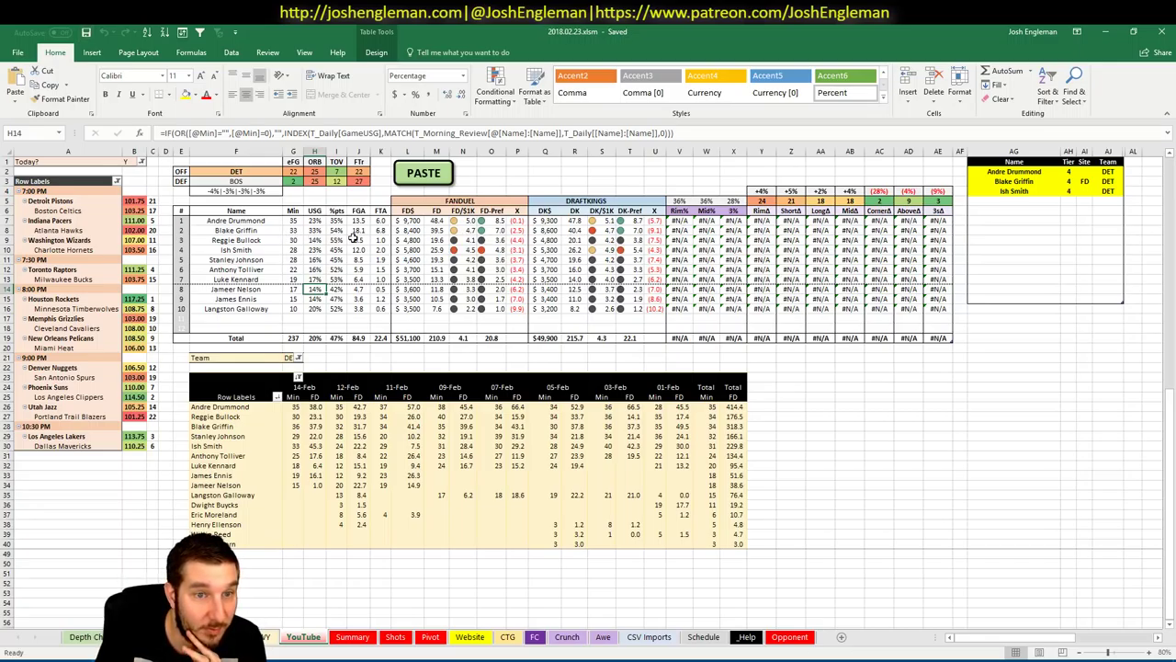
Step: Set the OFF team of the matchup table to BOS
click(247, 172)
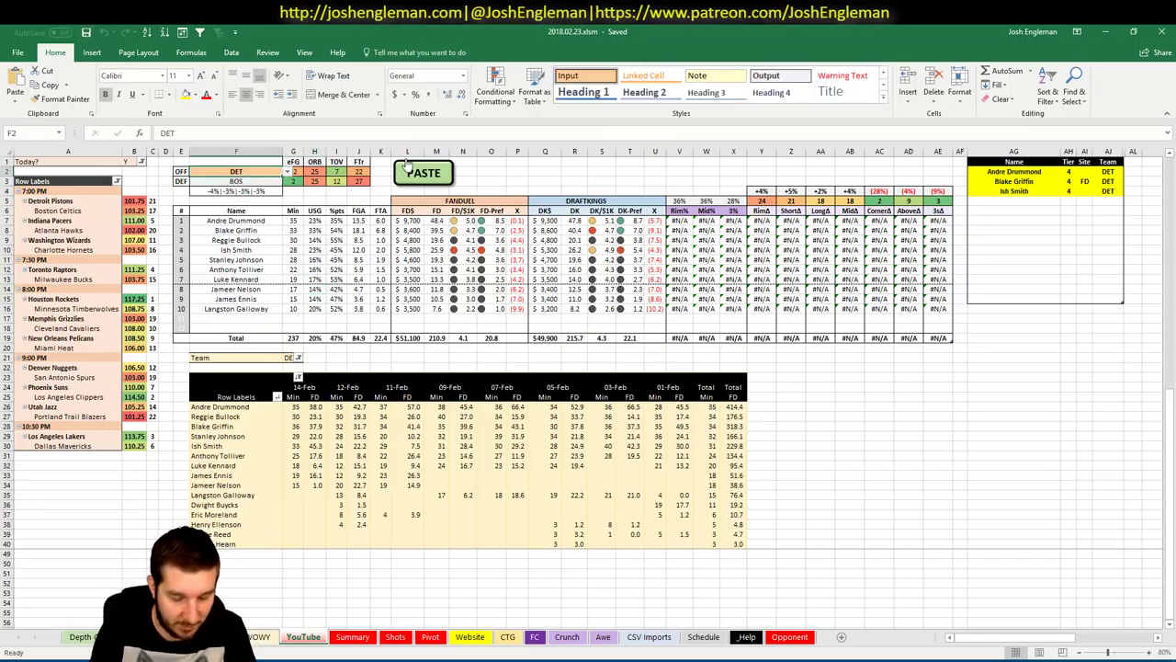
text(BOS)
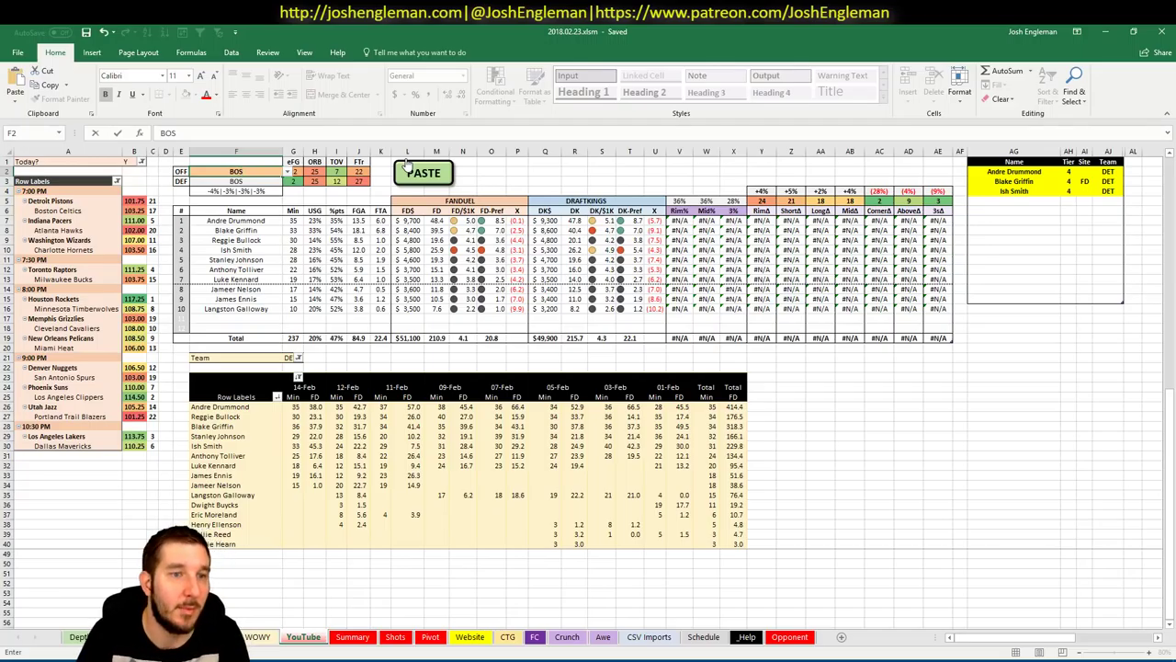
key(Return)
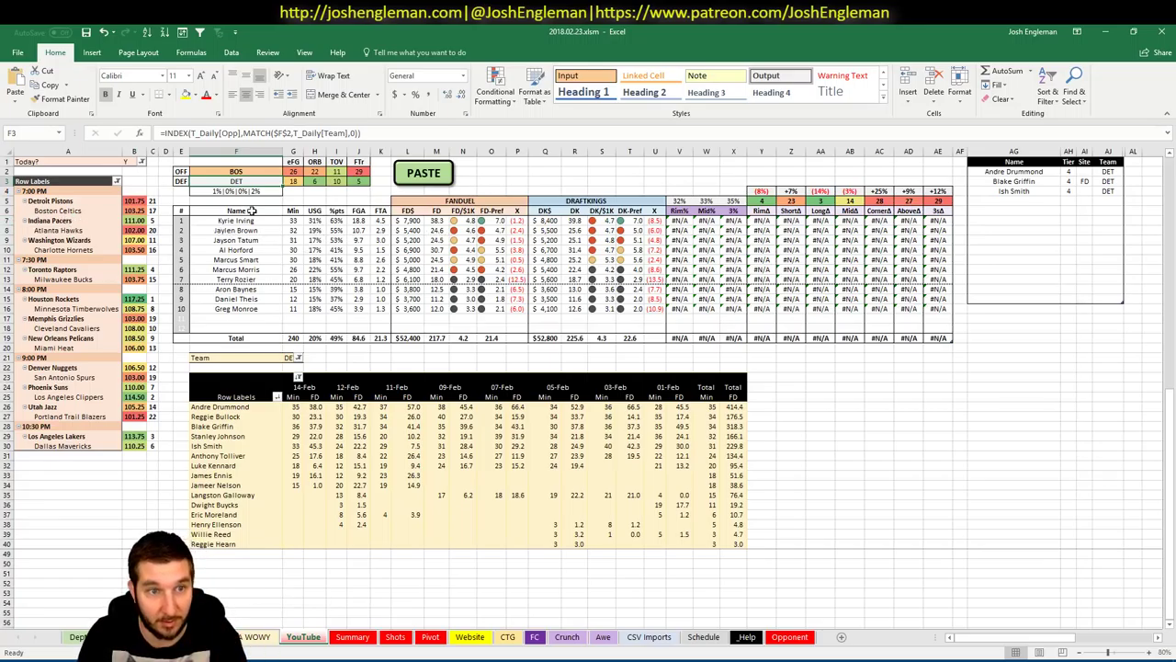
click(261, 172)
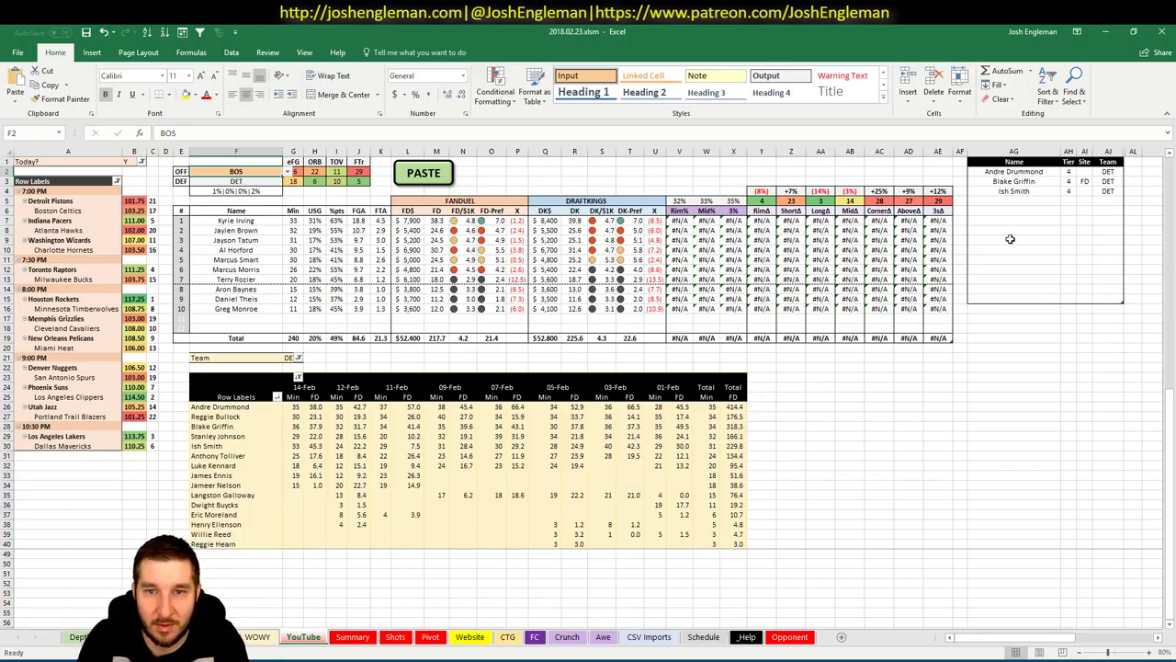
Step: Set the Team filter of the recent games pivot table to BOS
click(1040, 199)
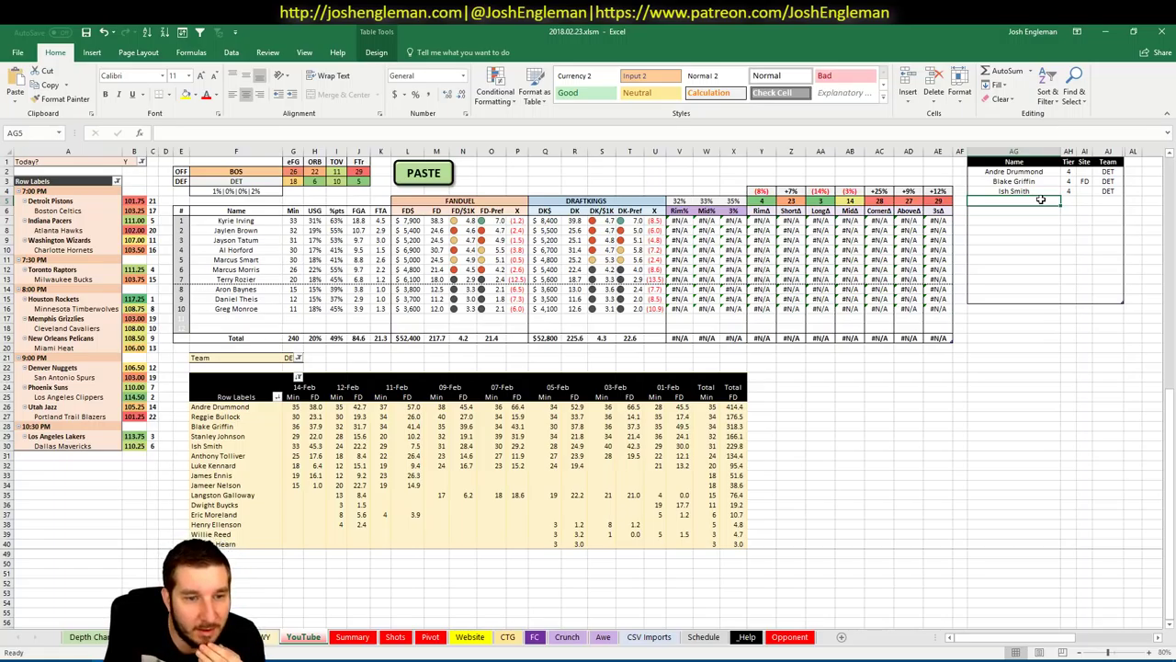
click(287, 357)
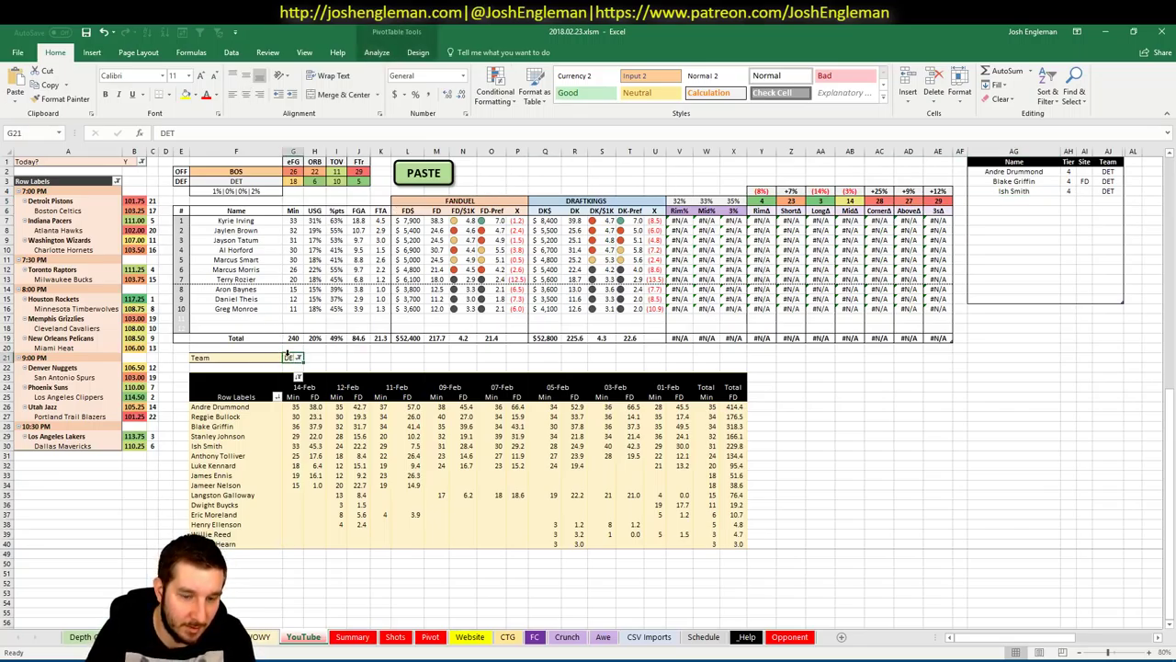
text(BOS)
key(Return)
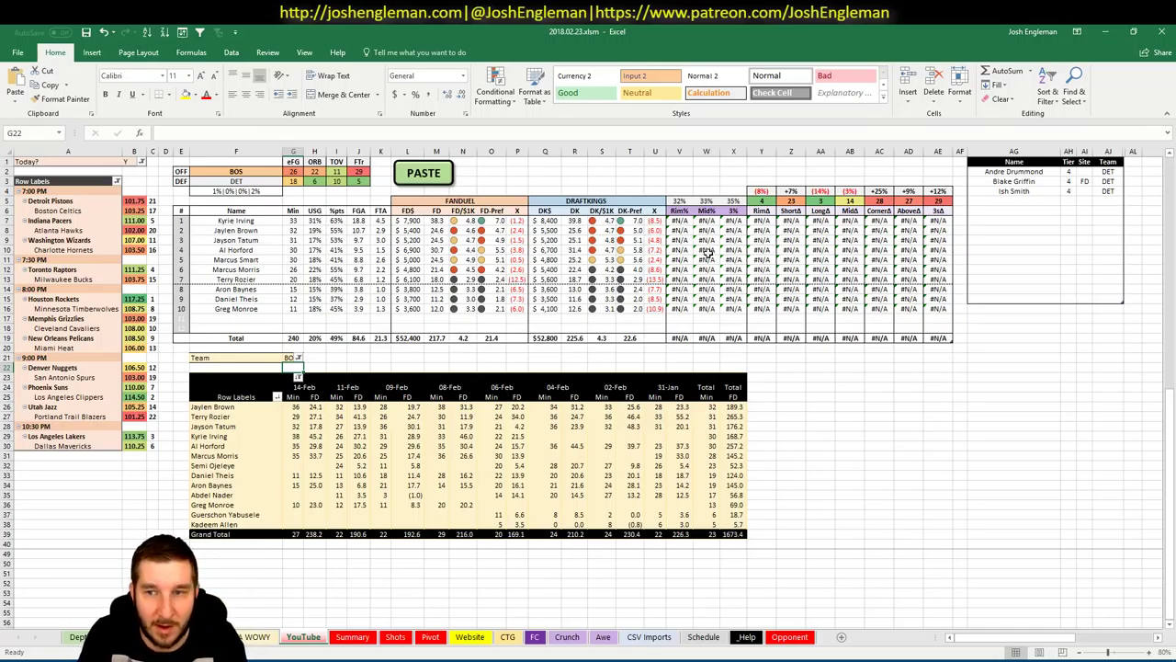
Step: Add Kyrie Irving below Ish Smith in the player picks table with tier 3
click(1037, 200)
text(Kyrie Irving)
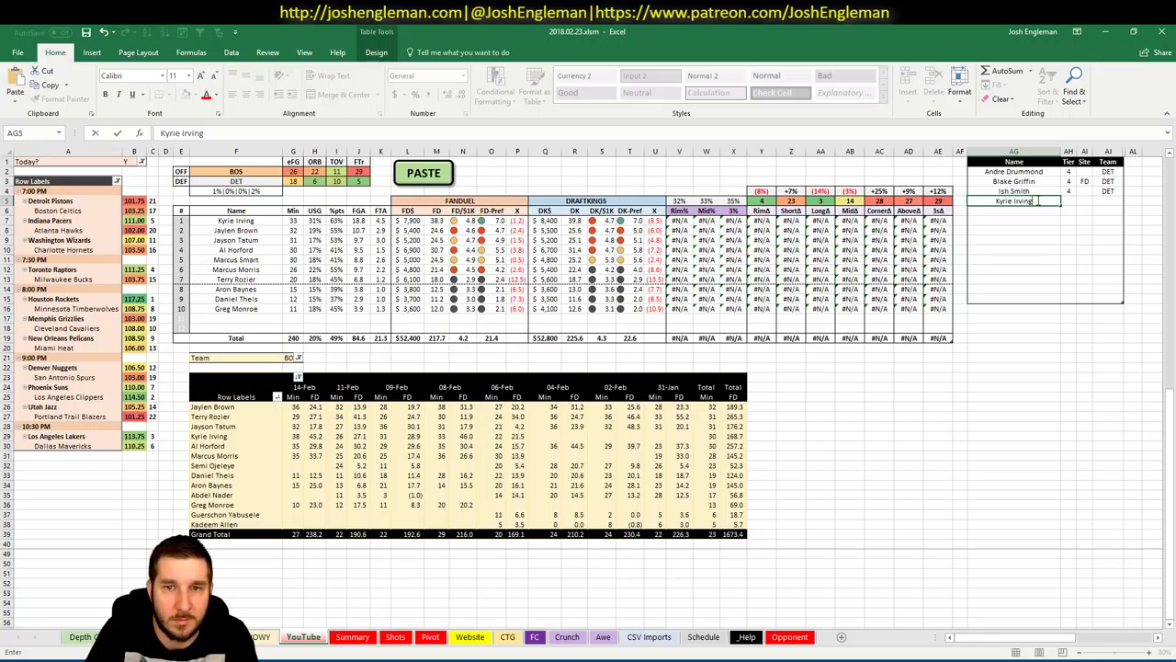
key(Return)
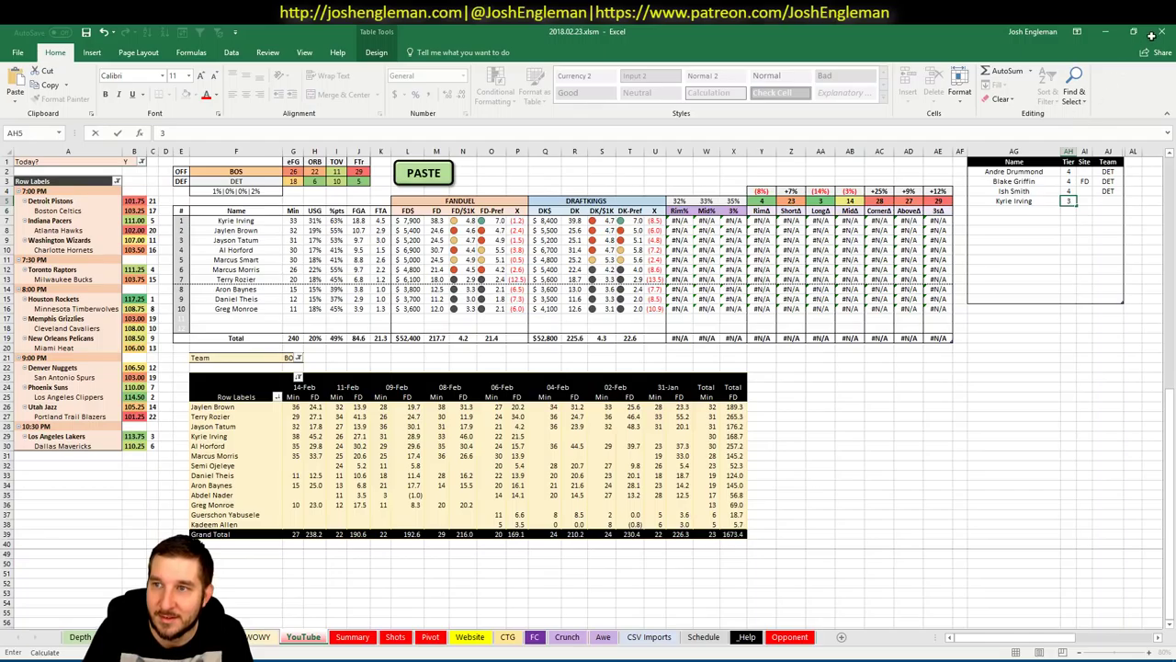
key(Return)
Step: Save and close the workbook, and reopen 2018.02.23.xlsm from the recent files
click(86, 32)
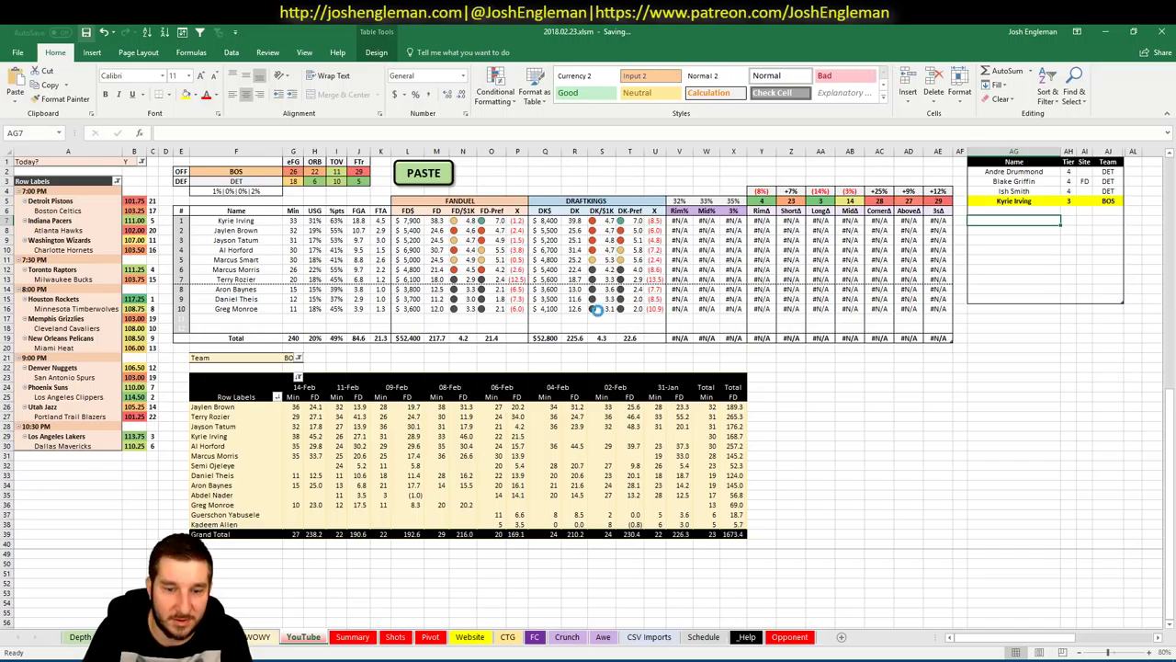
click(1163, 32)
right_click(106, 656)
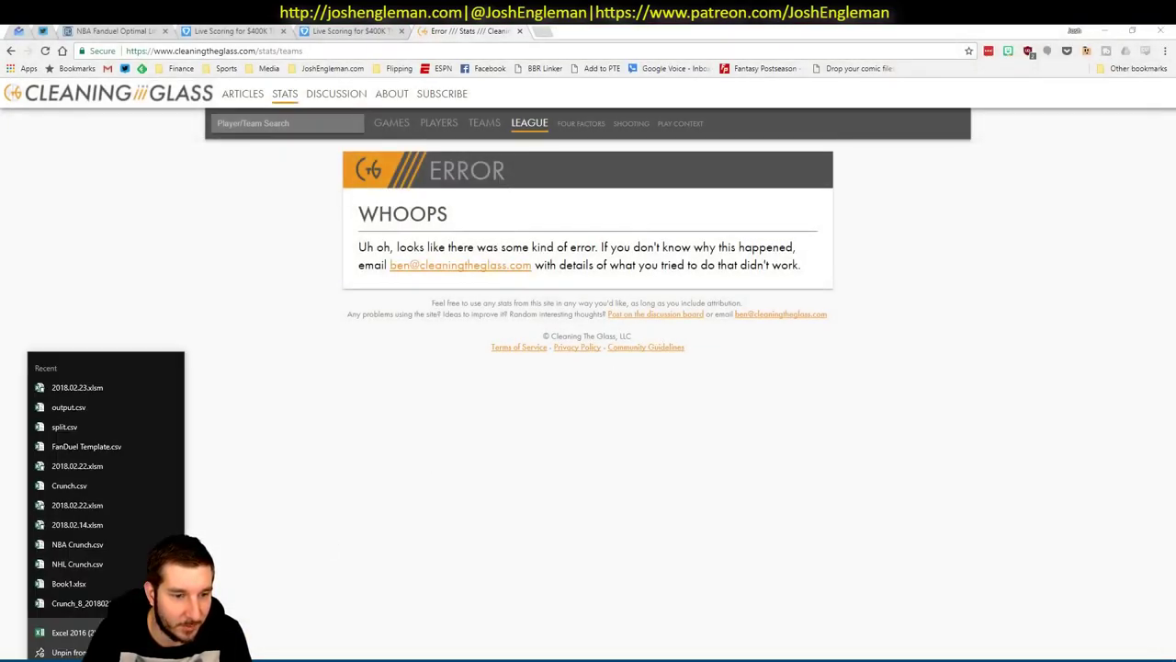
click(112, 383)
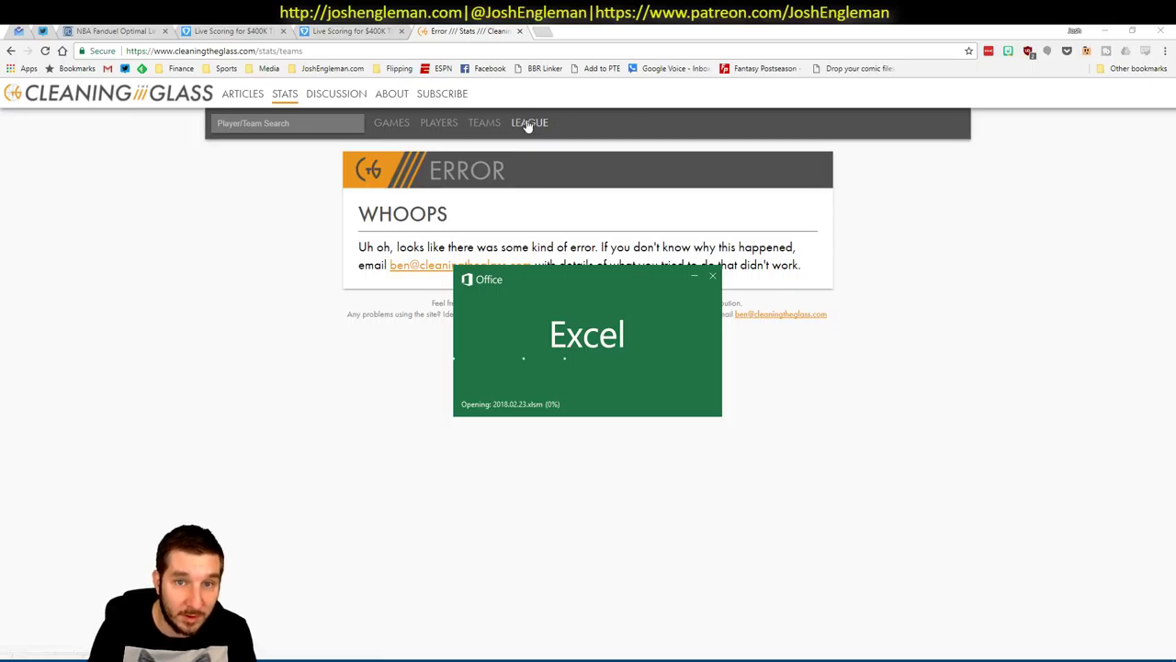
click(484, 123)
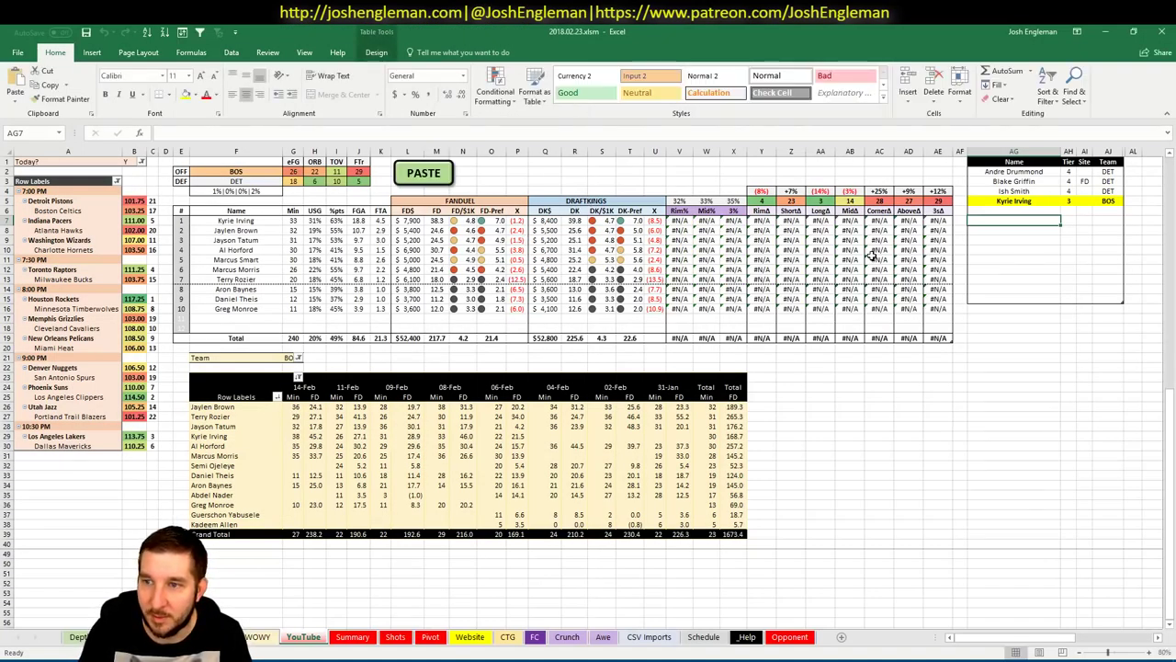
Step: Enter FD as the site for Kyrie Irving's tier 3 row in the player picks table
click(1085, 200)
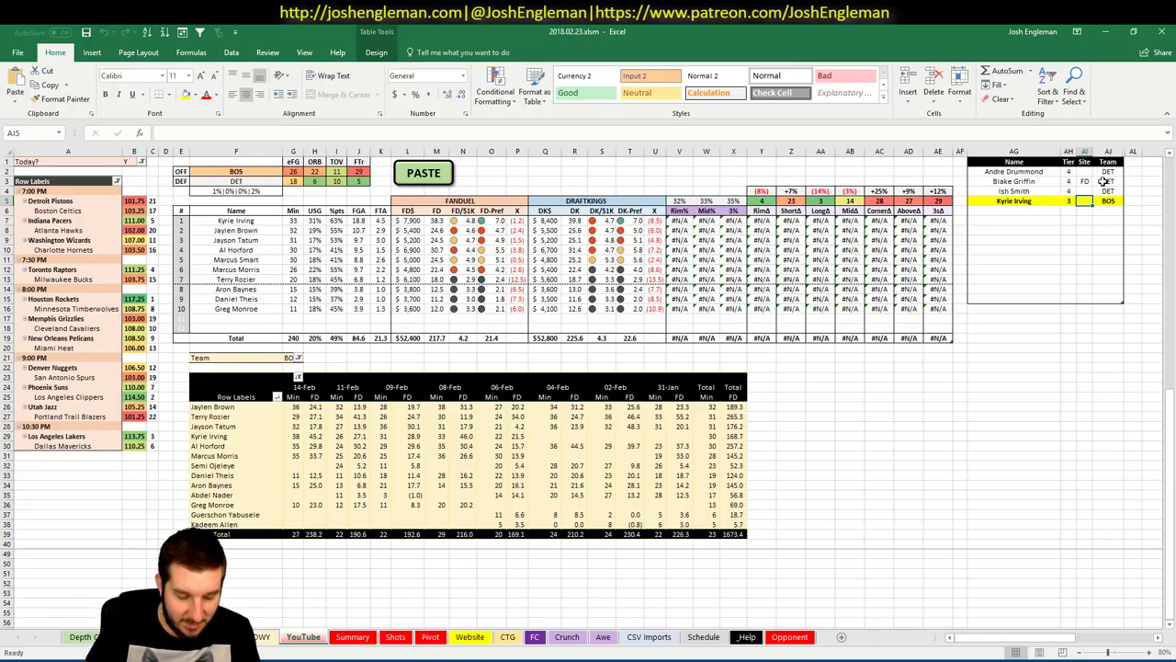
text(FD)
key(Return)
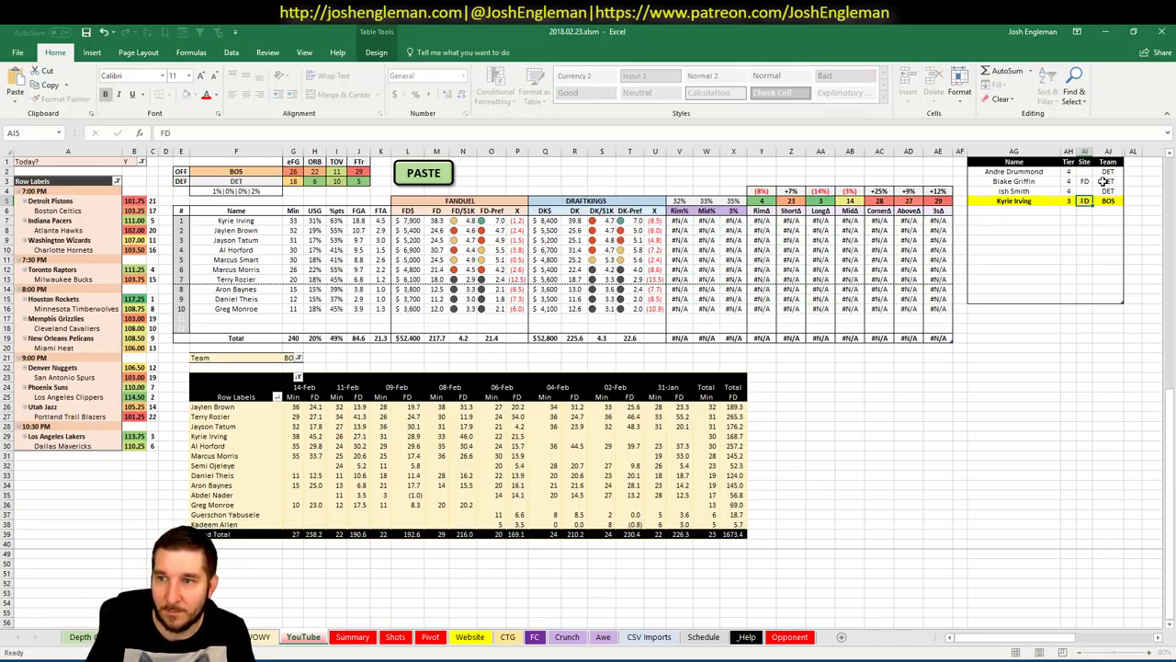
Step: Add a second row for Kyrie Irving in the player picks table with tier 4 and site DK
key(Left)
key(Left)
key(Down)
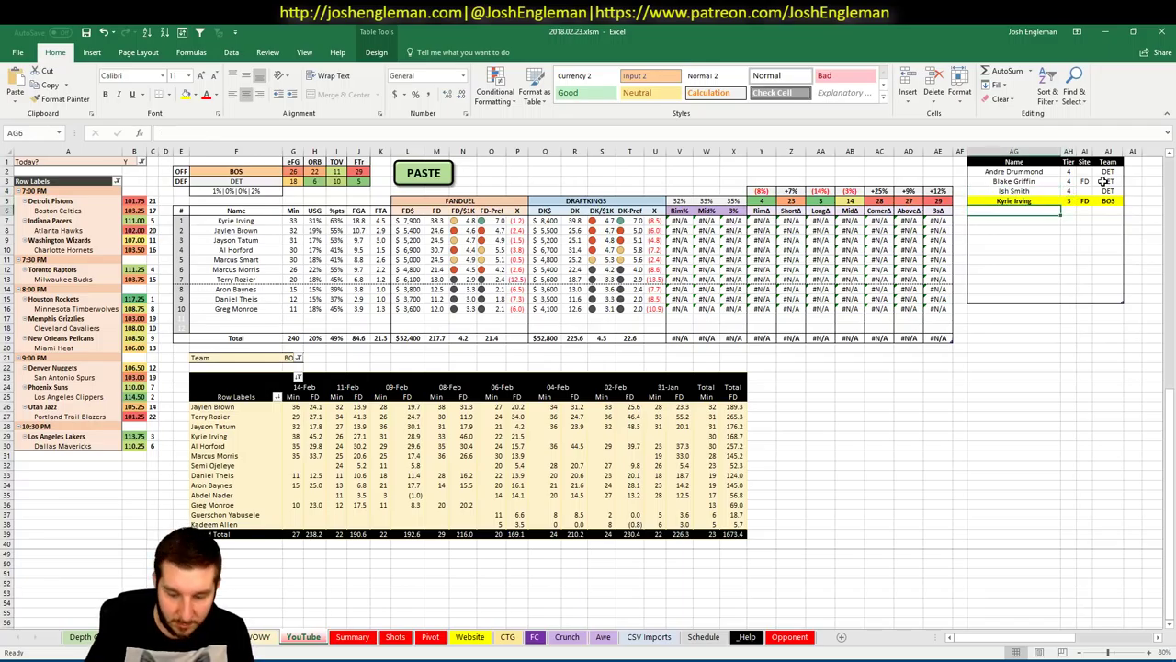
text(Kyrie IRving)
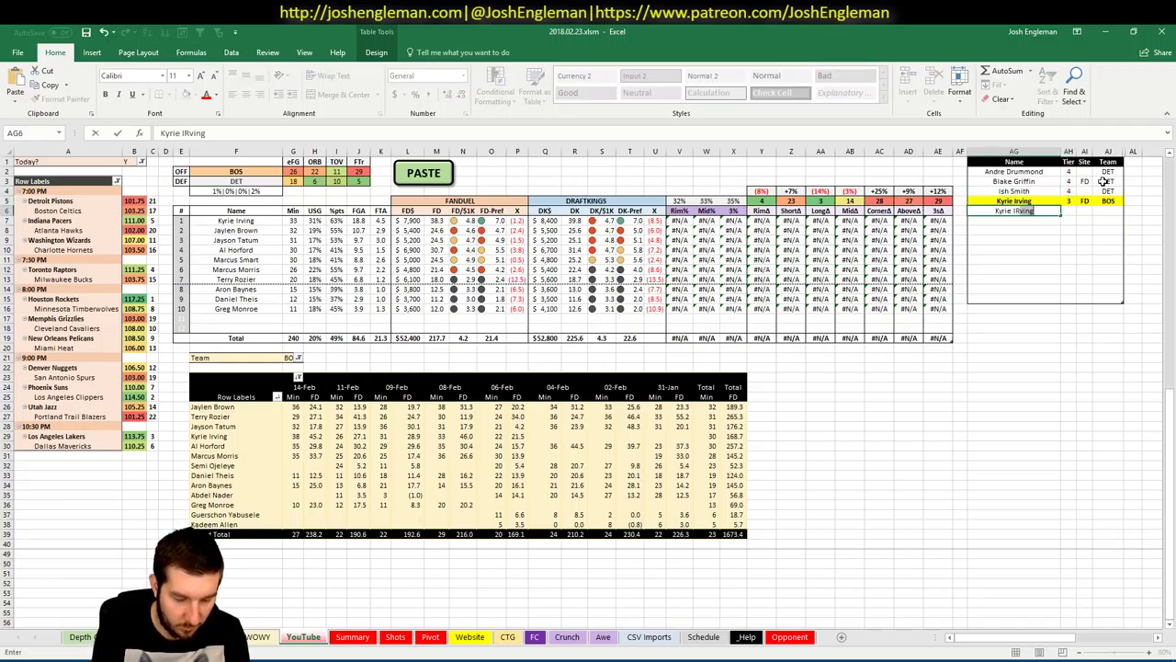
key(Tab)
text(DK)
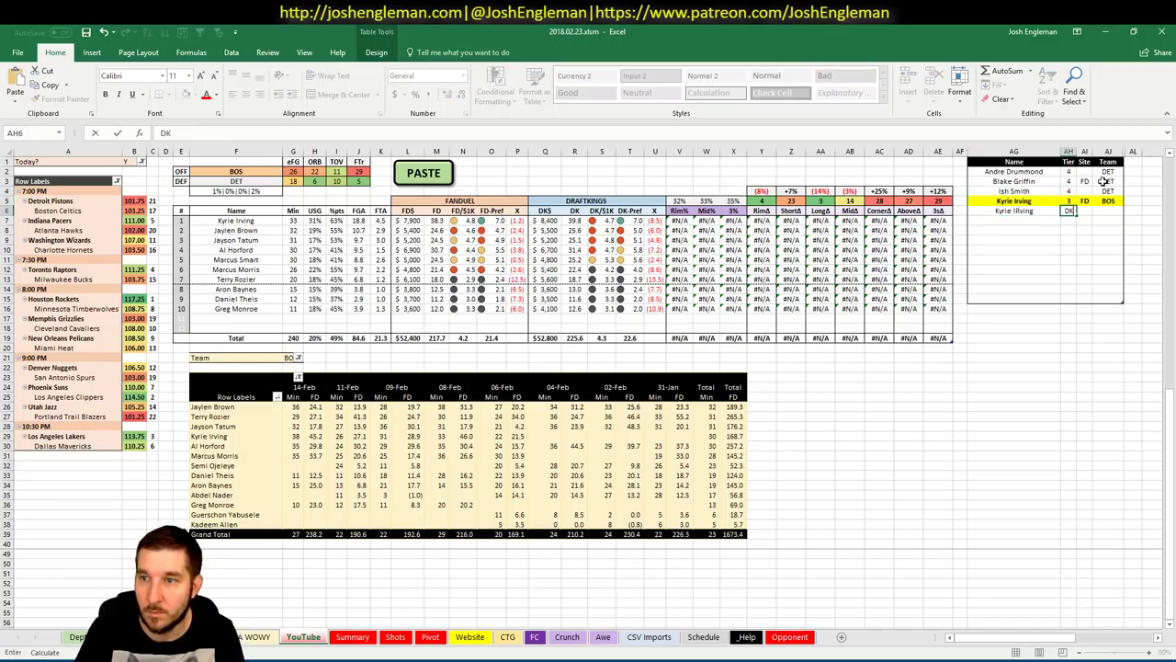
key(Tab)
text(4)
key(shift+Tab)
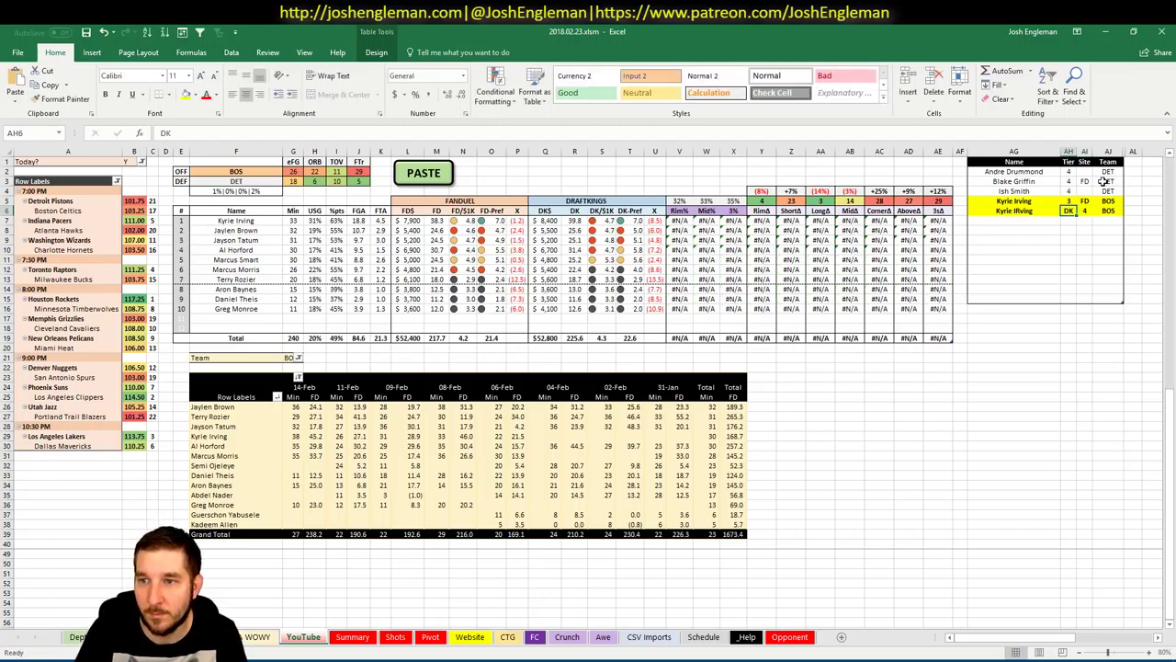
text(4)
key(Tab)
text(DK)
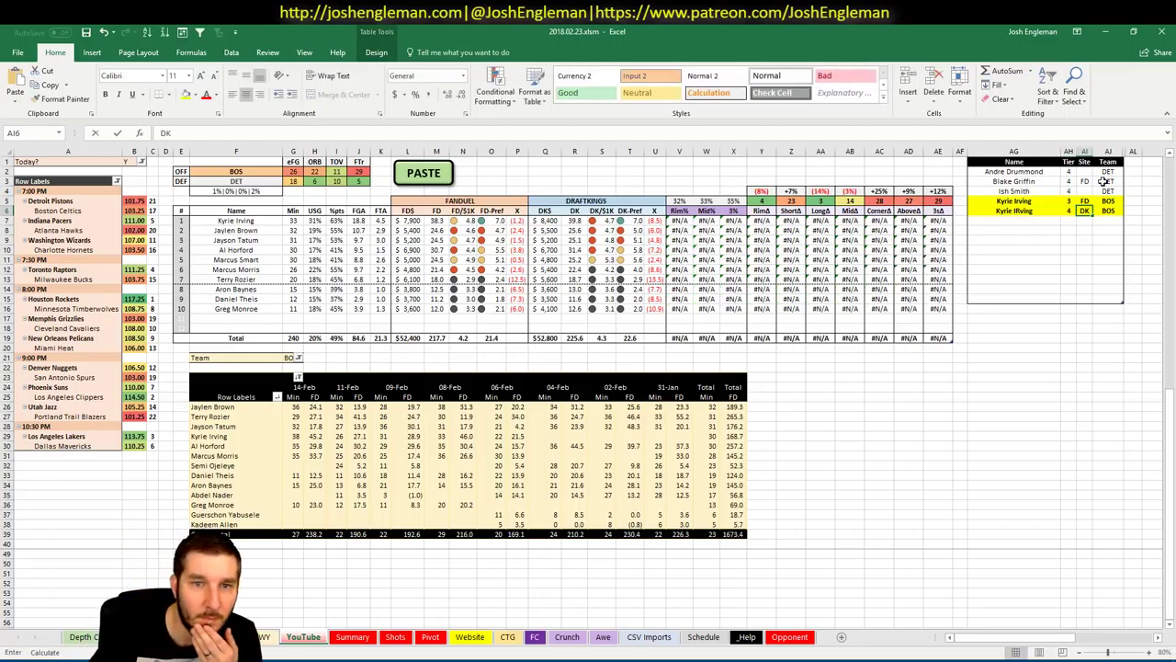
key(Return)
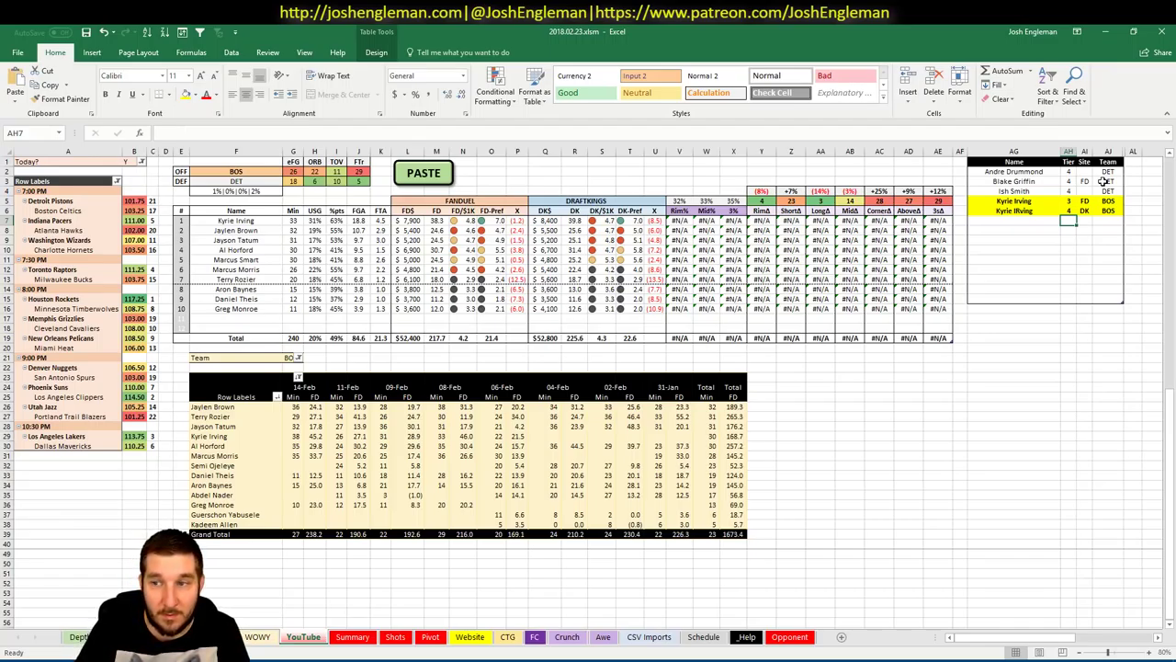
Step: Correct the capitalization of the name in the DK row of the player picks table to Kyrie Irving
key(Left)
key(Up)
key(F2)
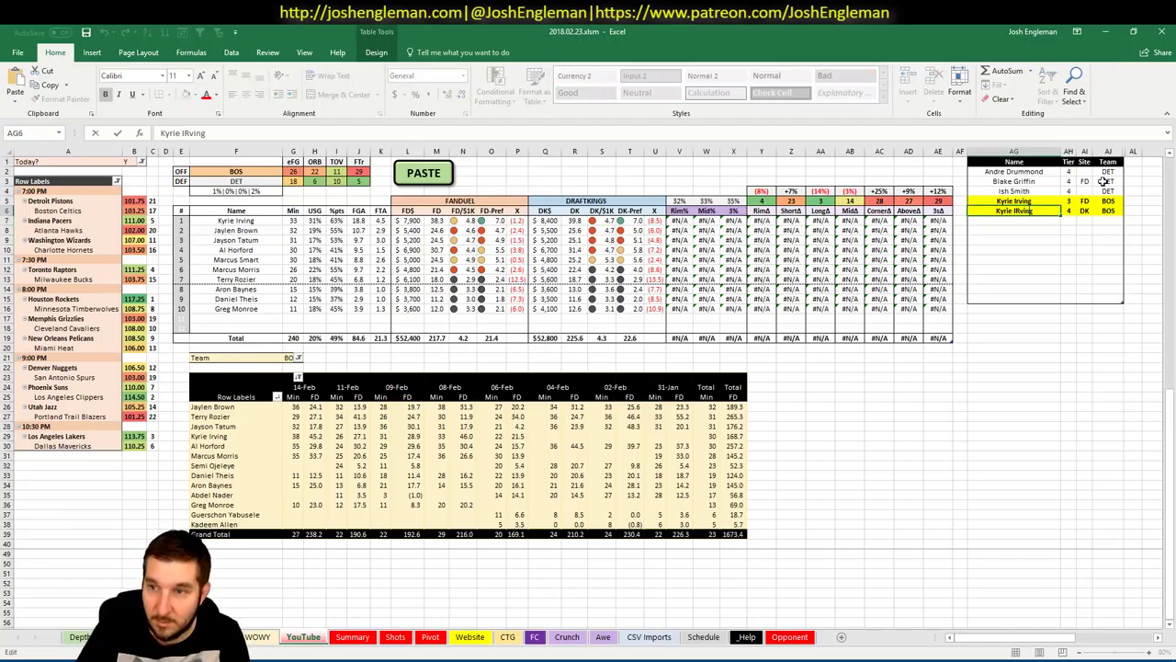
key(Left)
key(Left)
key(Left)
key(Left)
key(BackSpace)
text(r)
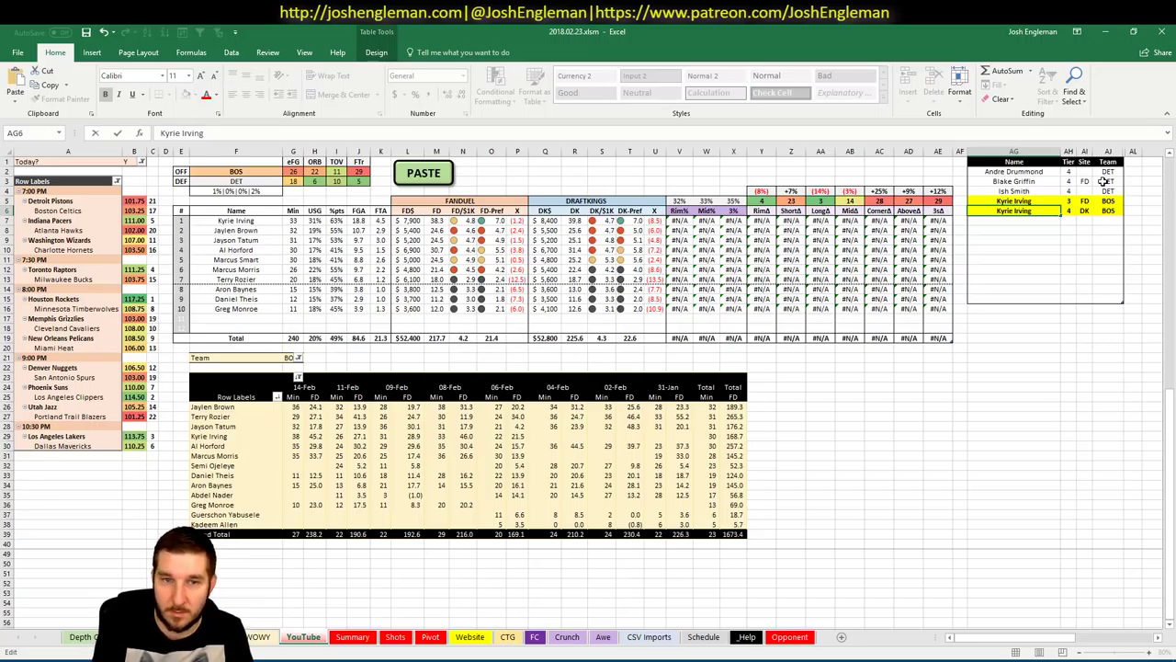
key(Return)
Step: Add Jaylen Brown and Jayson Tatum below Kyrie Irving in the player picks table, both with tier 4
text(Jaylen Brown)
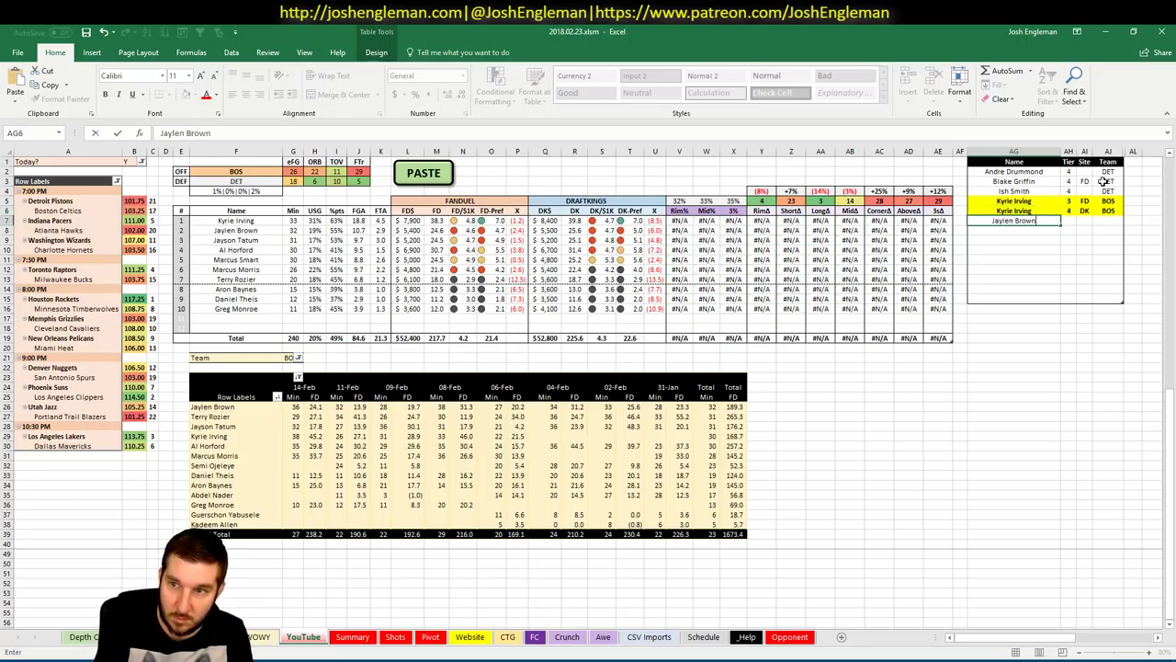
key(Return)
text(Jayson Tatum)
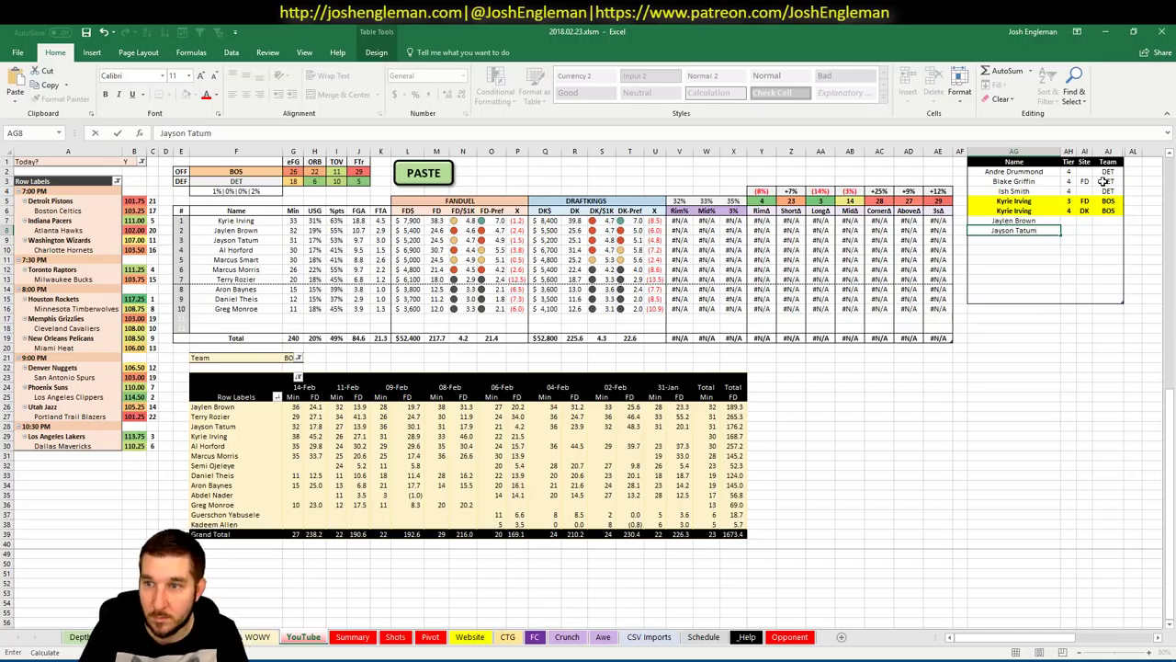
key(Tab)
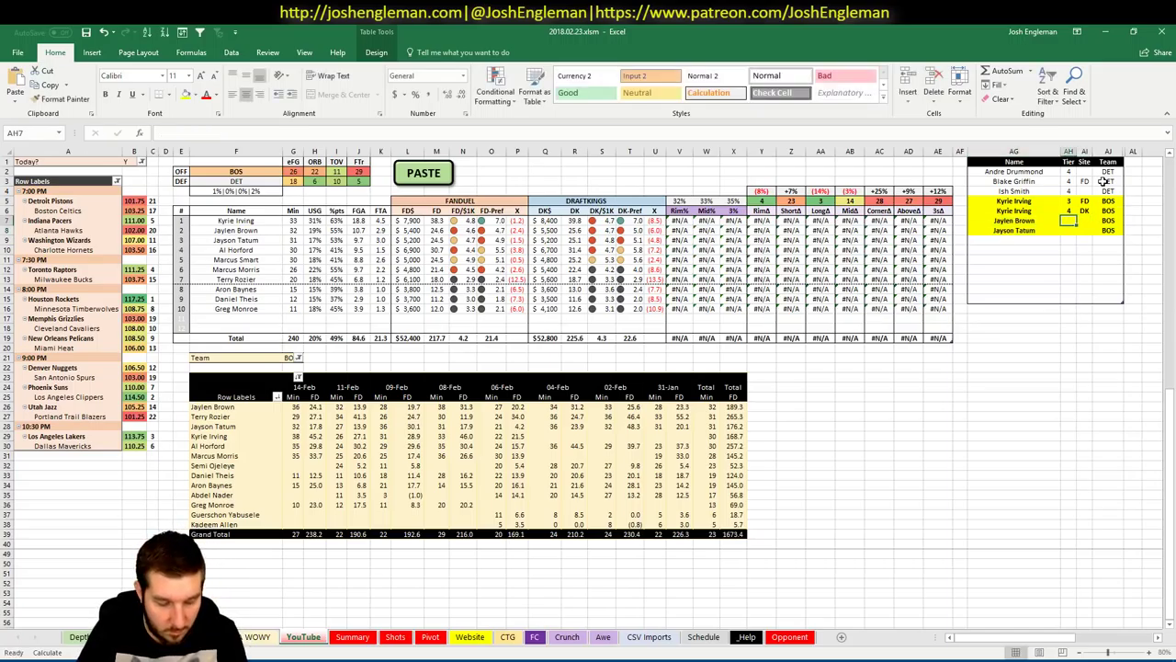
text(4)
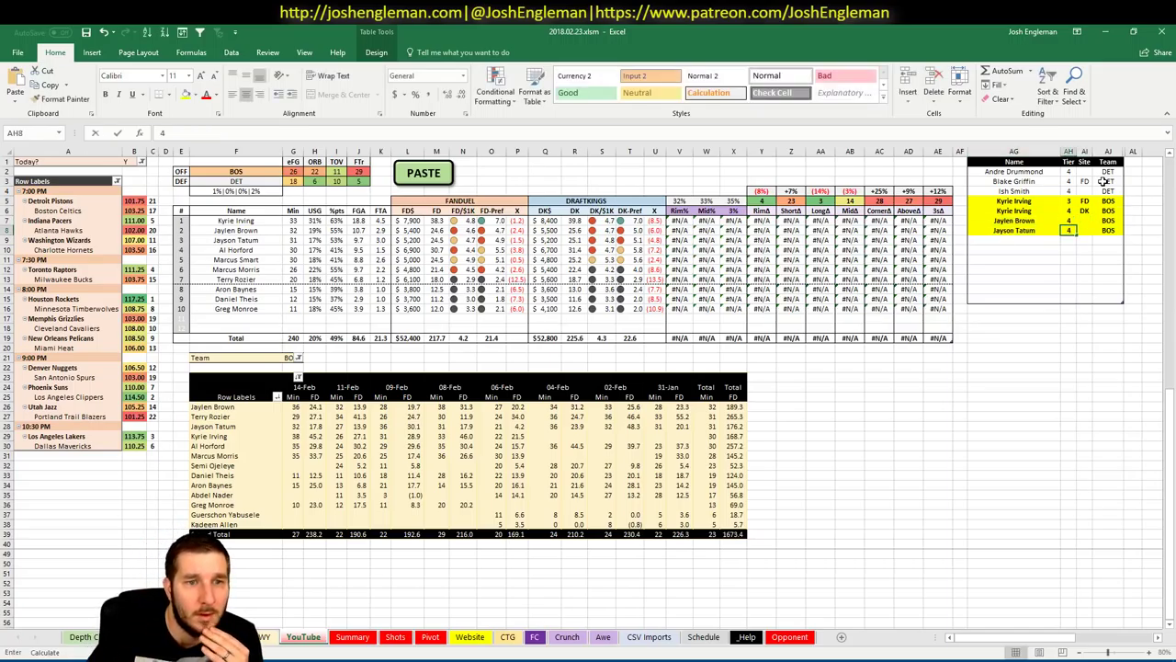
key(Return)
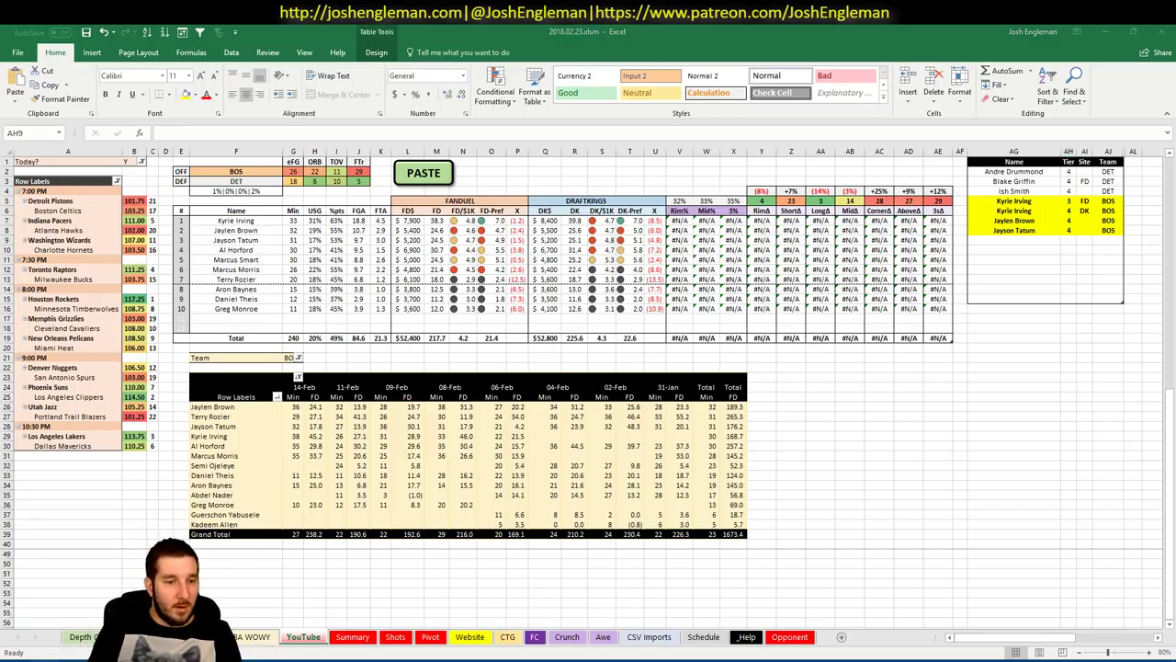
Step: Switch to FantasyCruncher in the browser, review Al Horford's game log against opponent DET, and return to the Excel workbook
key(alt+Tab)
click(101, 30)
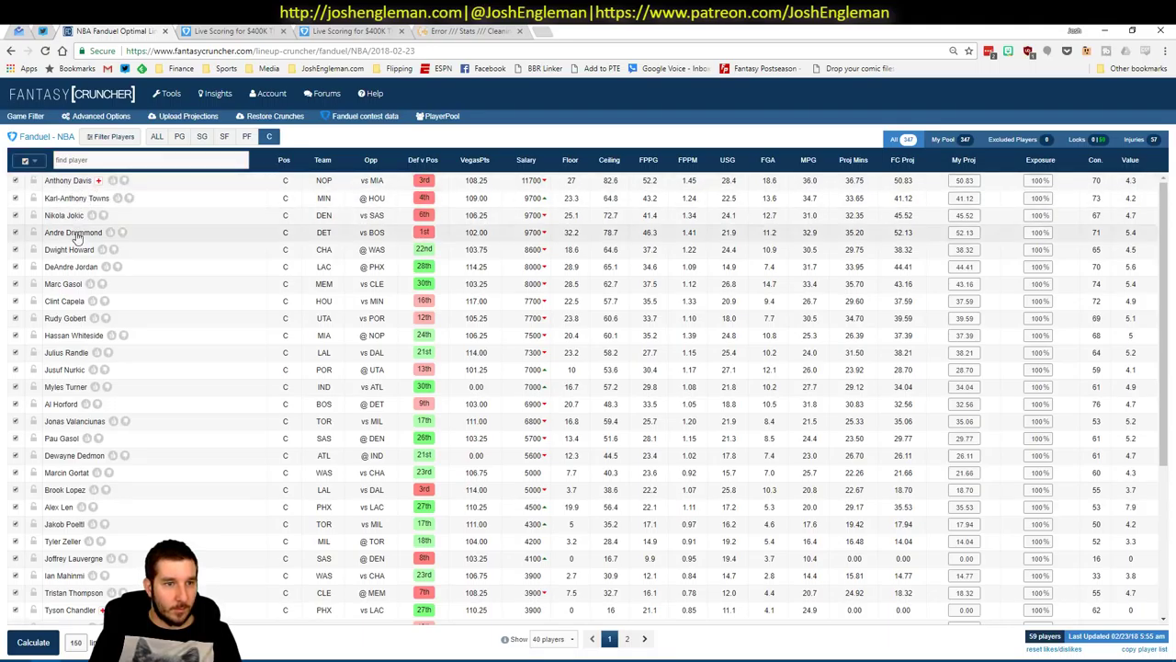
click(61, 404)
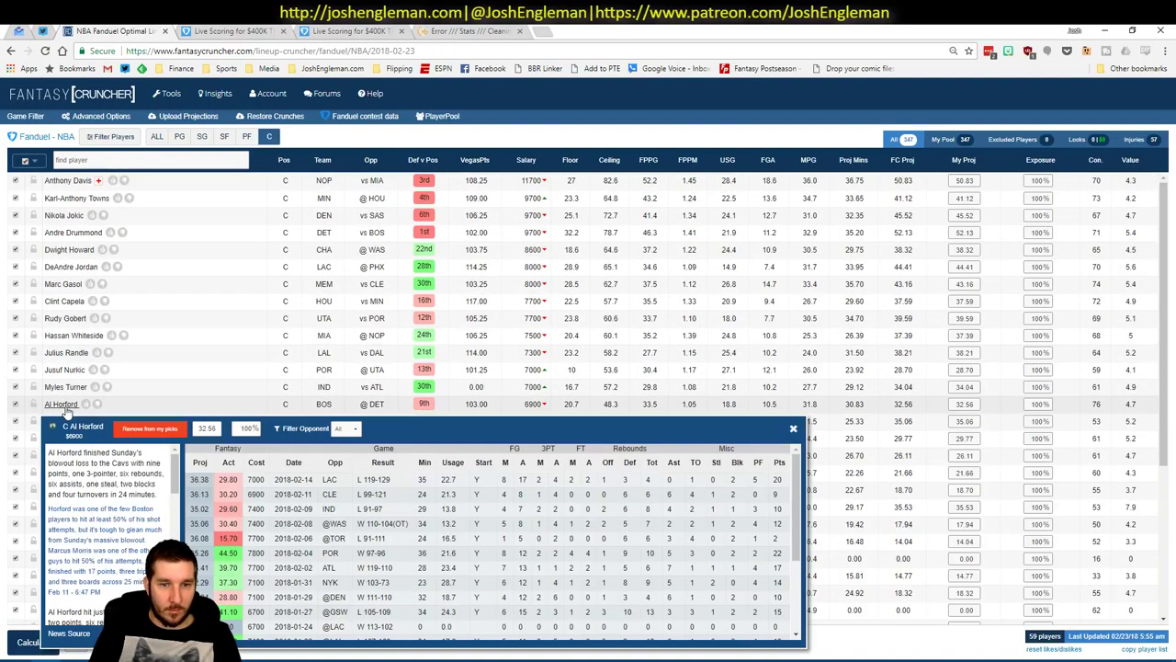
click(349, 428)
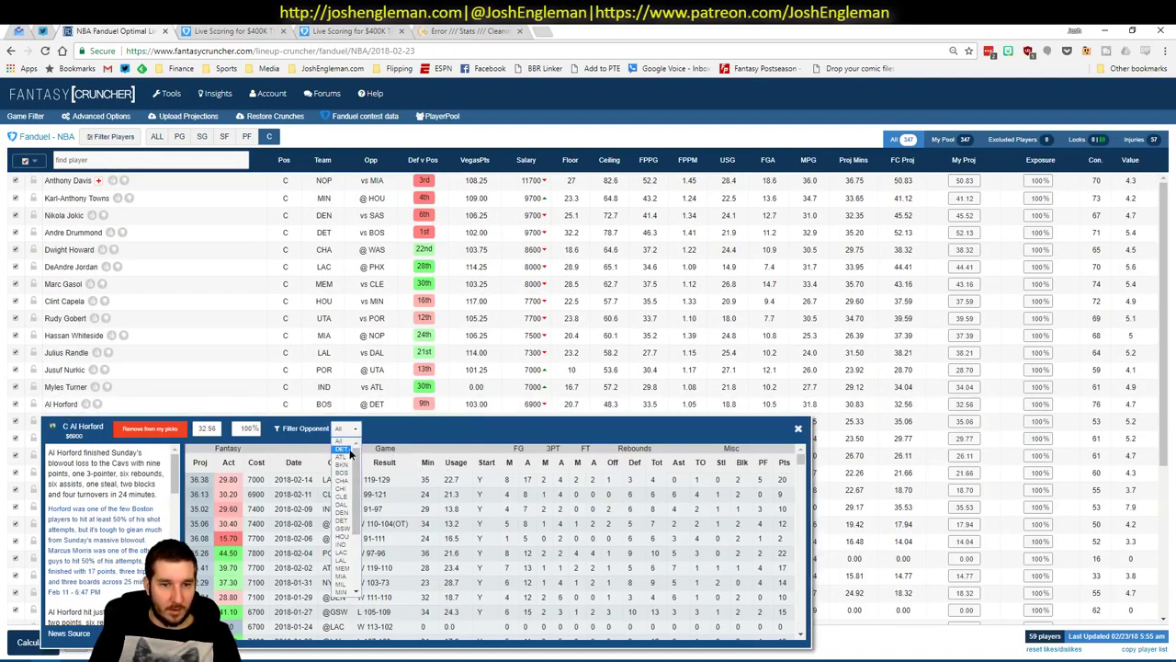
click(344, 519)
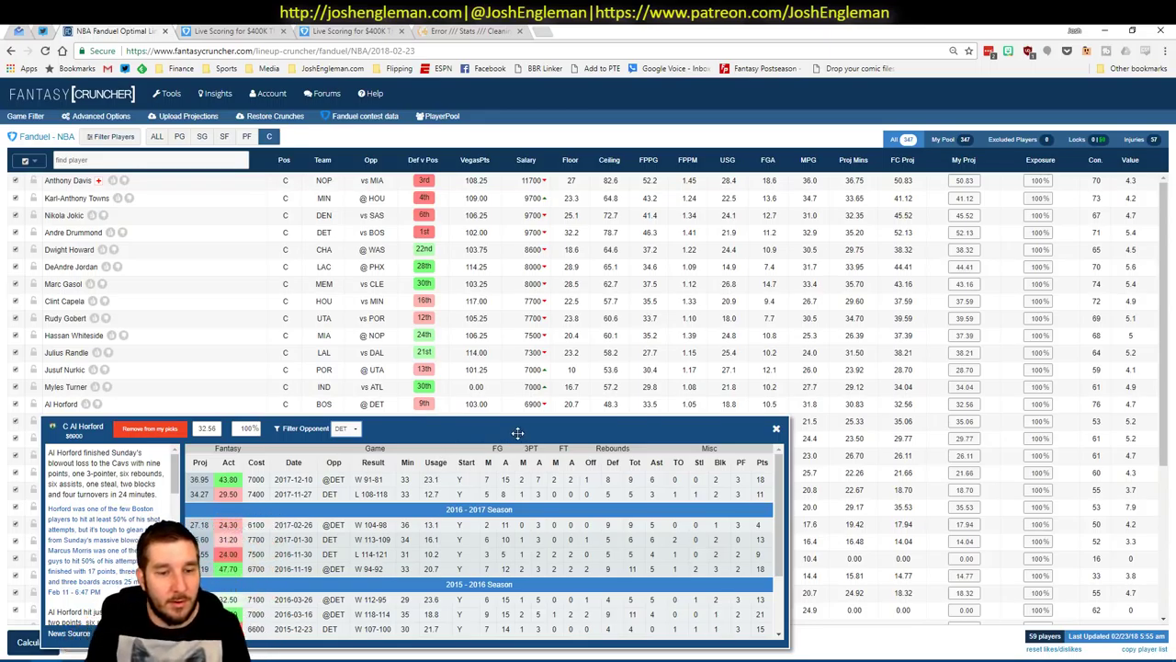
click(775, 428)
key(alt+Tab)
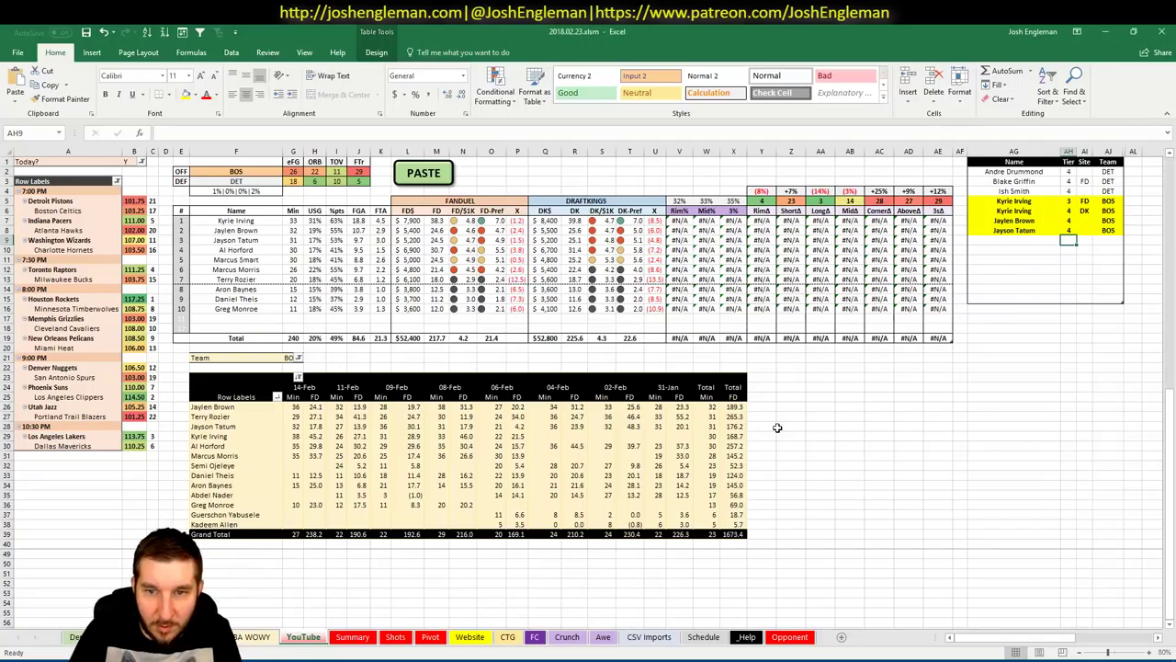
Step: Add Al Horford and Marcus Smart below Jayson Tatum in the player picks table, both with tier 4
click(1030, 237)
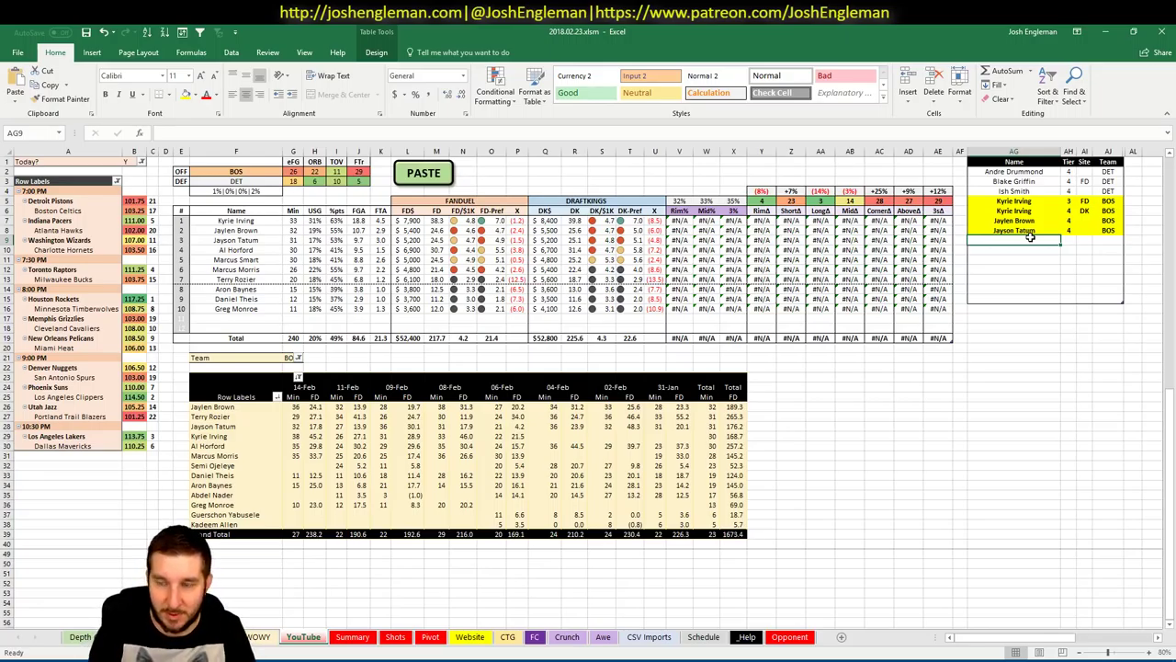
text(Al Horfo)
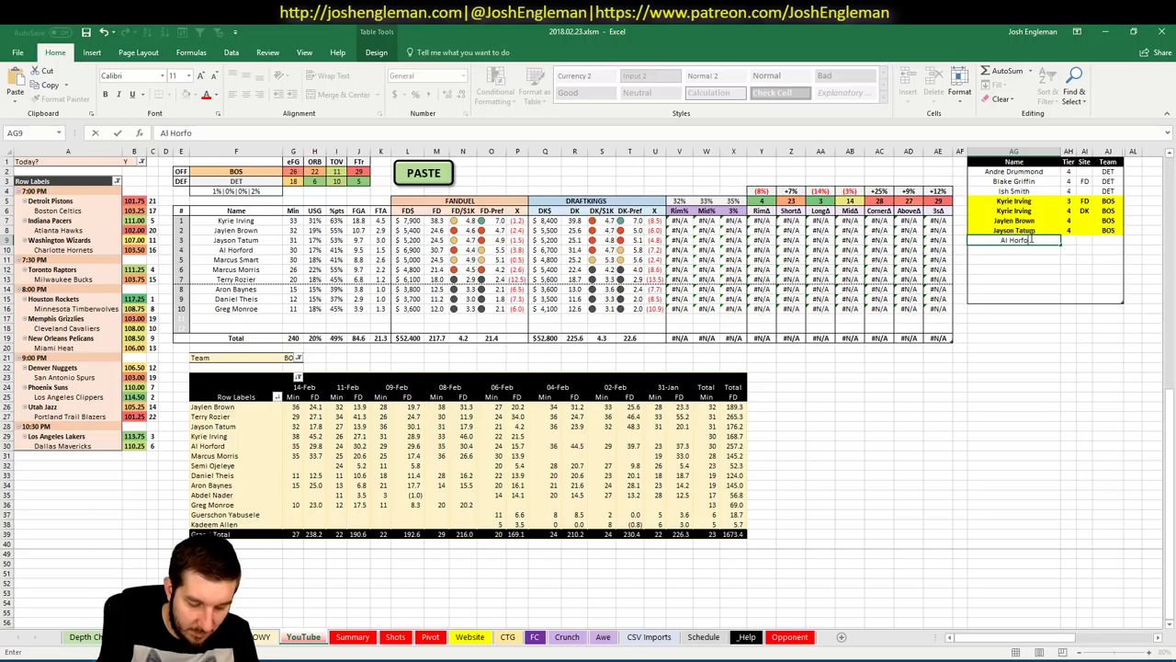
text(rd)
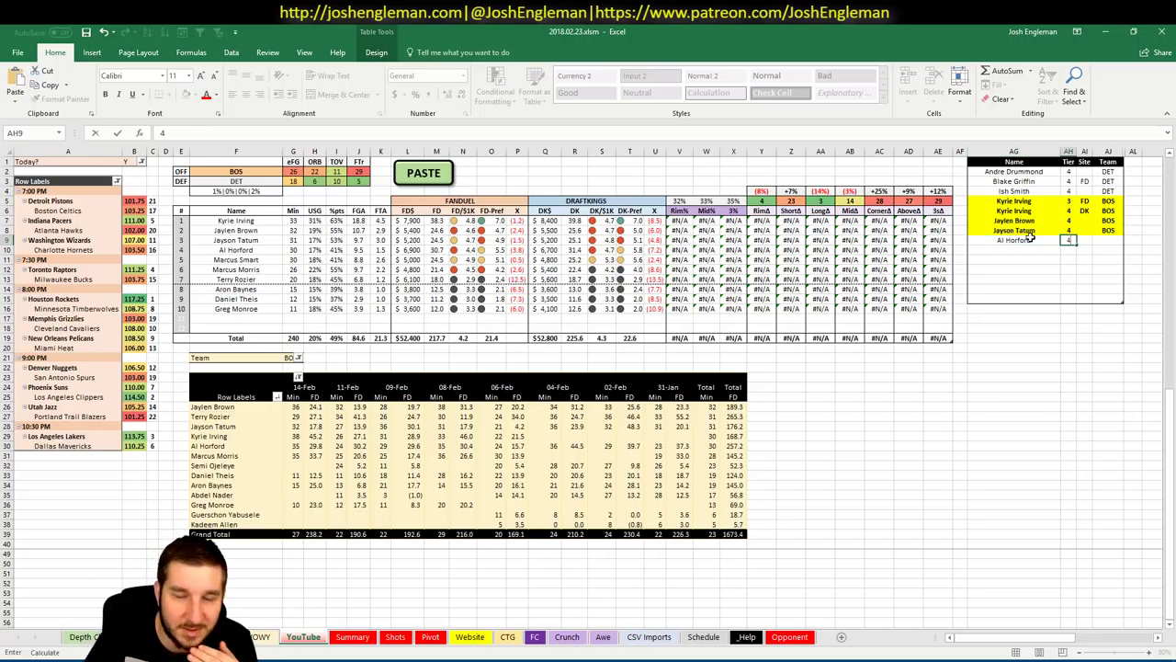
key(Return)
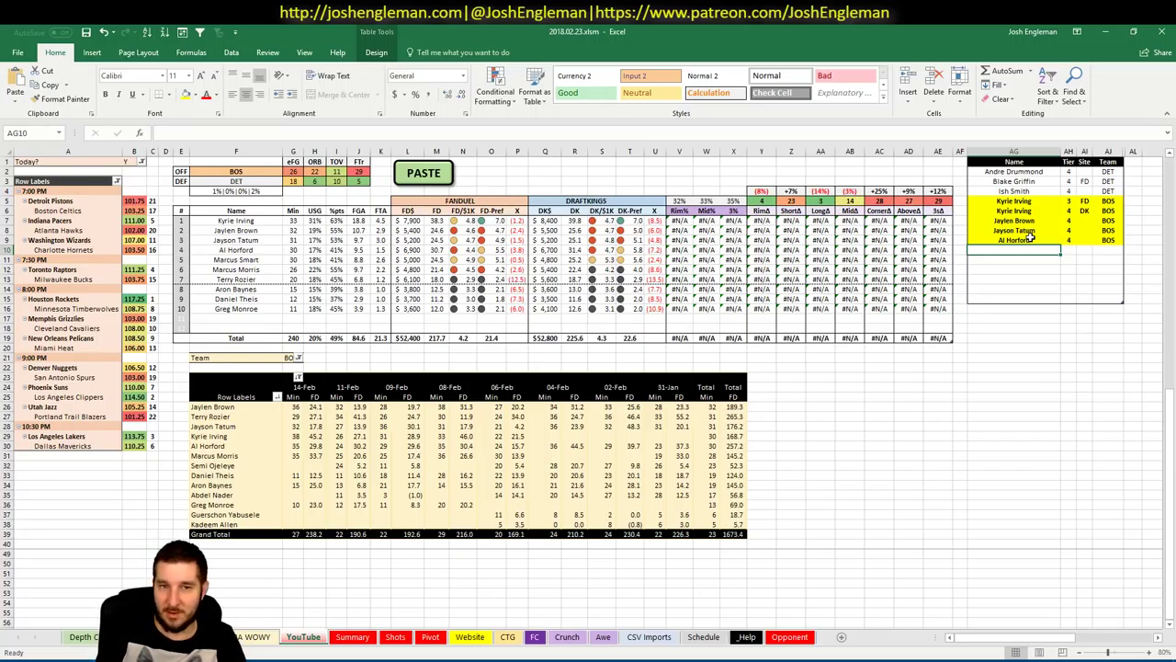
text(Ma)
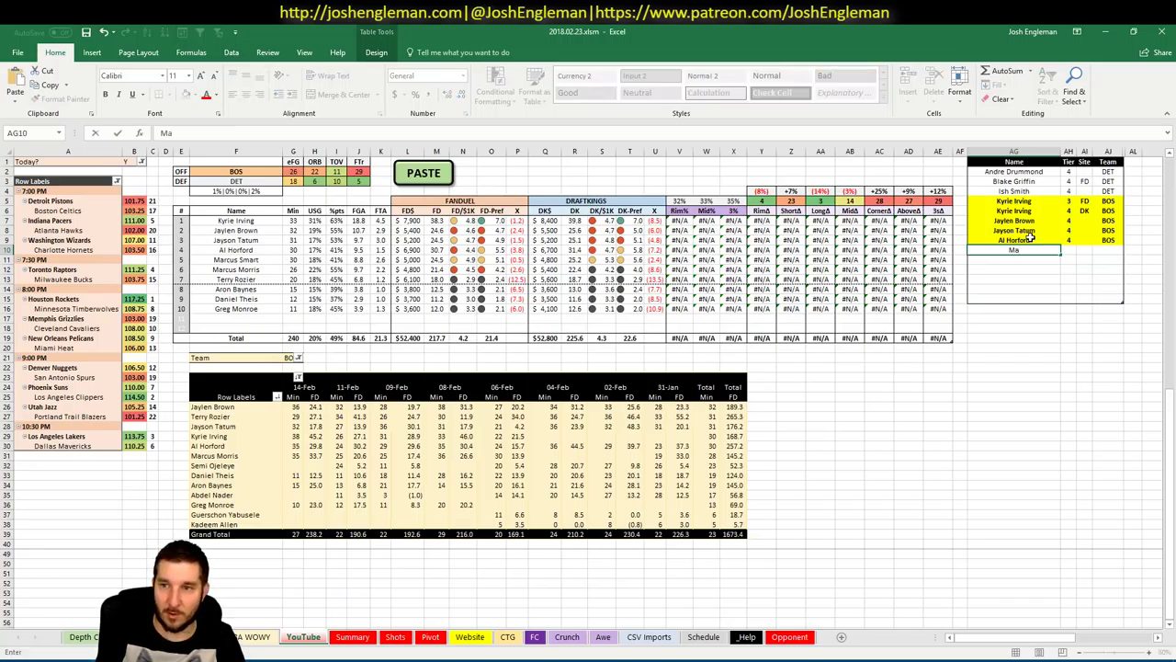
text(rcus)
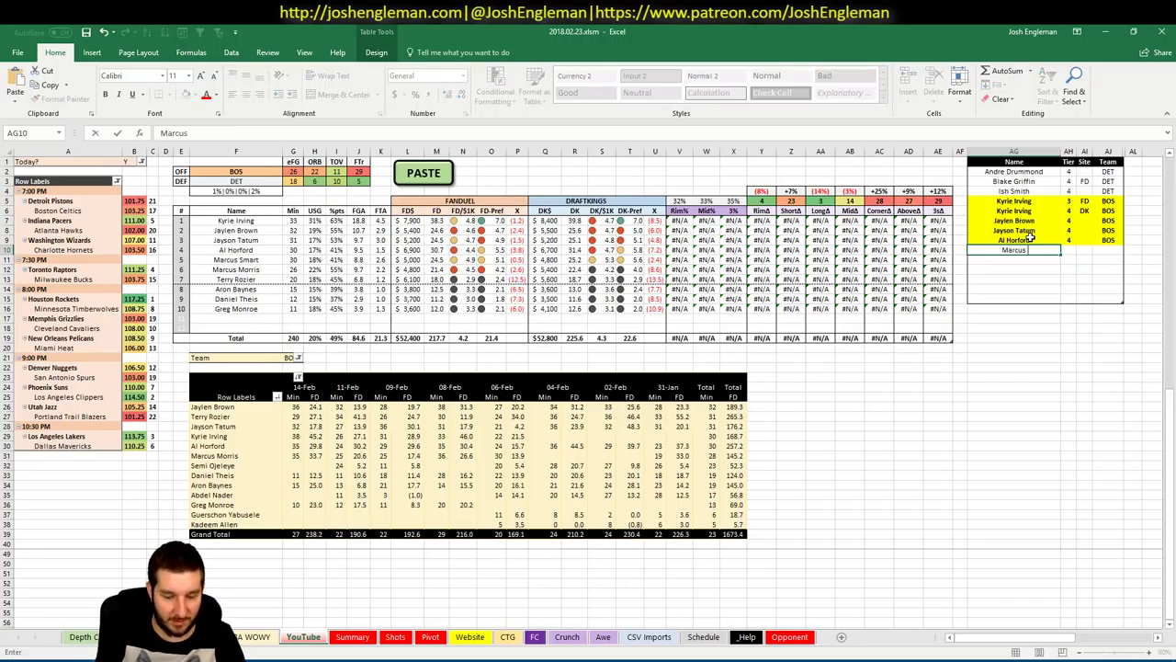
text( Smart)
key(Return)
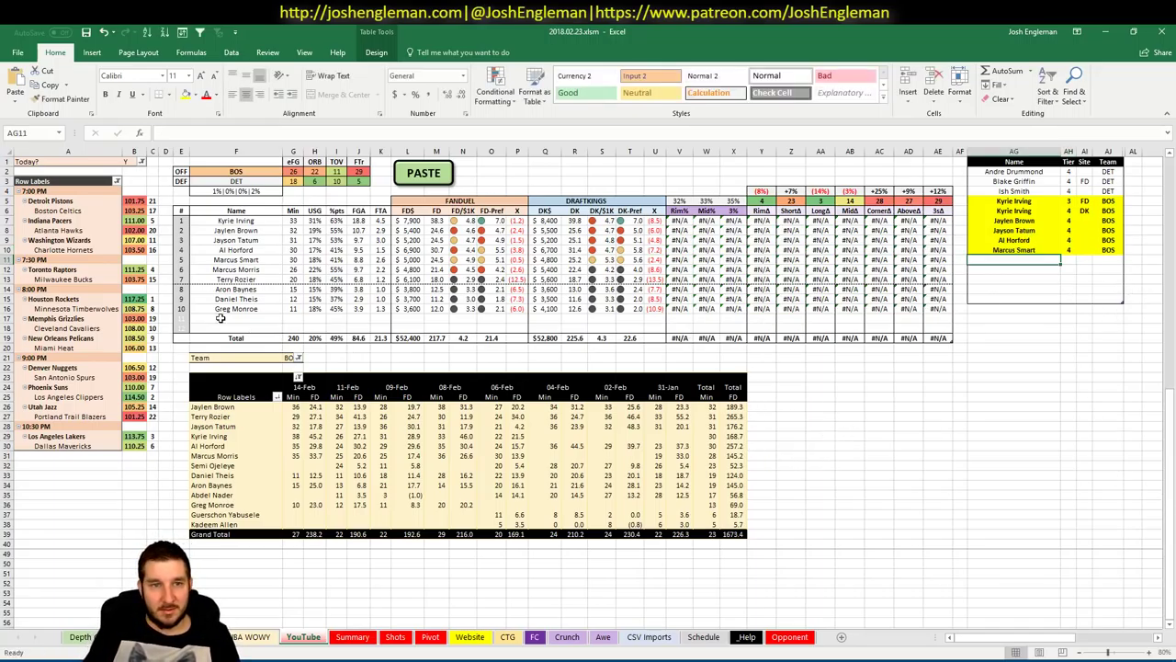
Step: Change the offensive team in the matchup table to IND
click(250, 171)
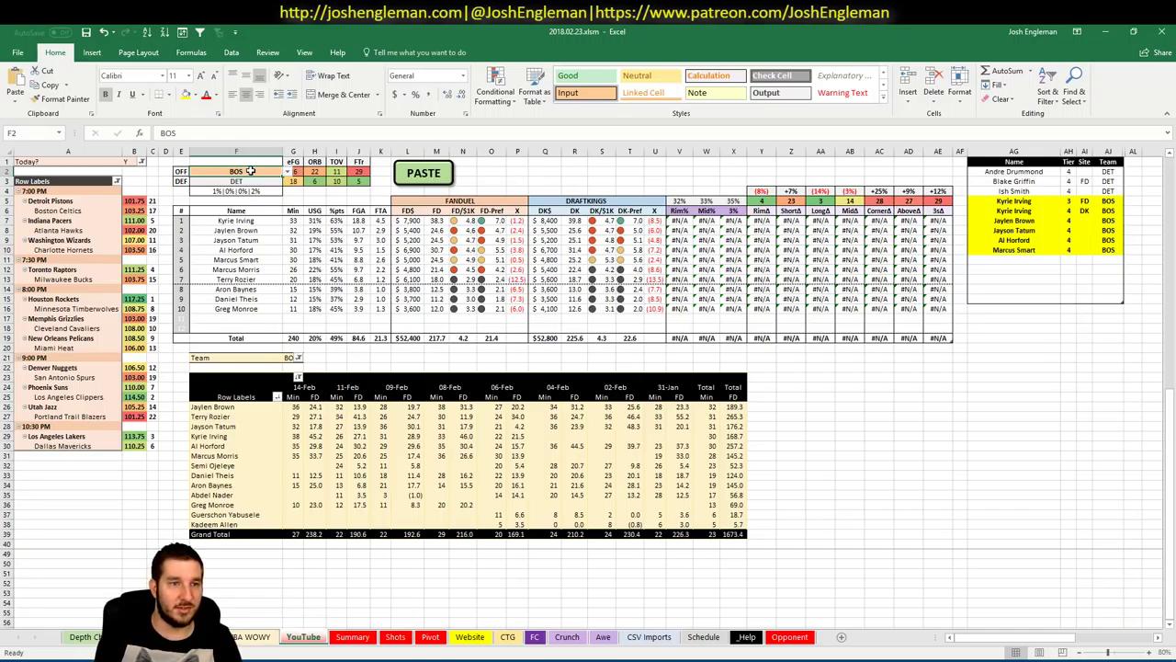
text(IND)
key(Return)
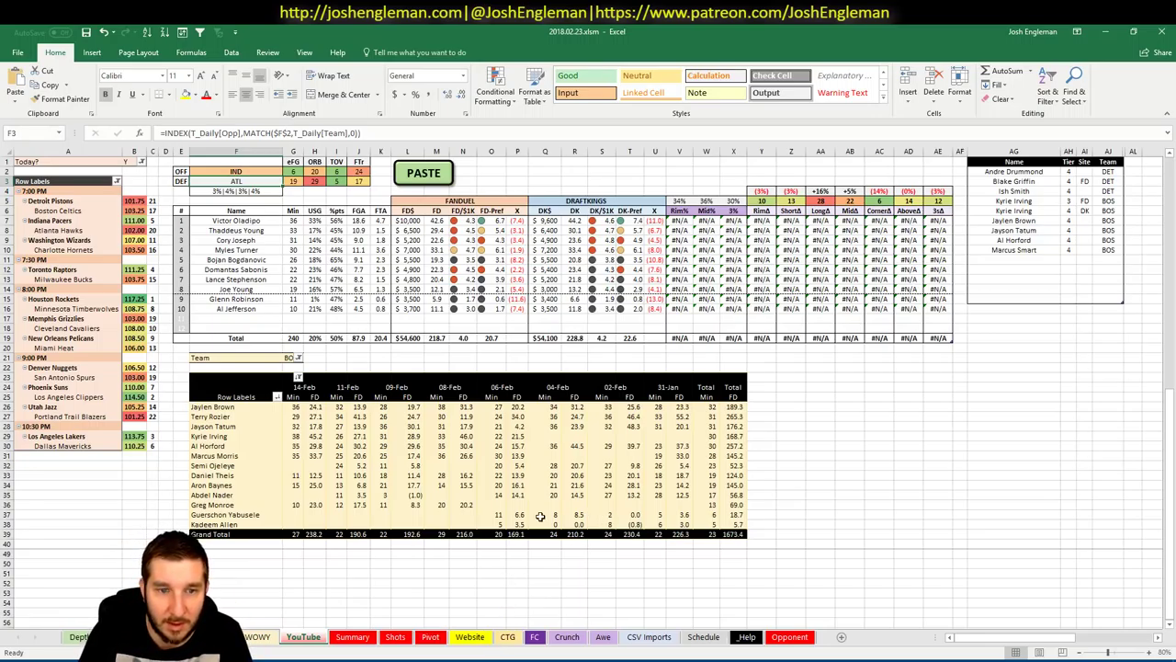
Step: Refresh the recent-games PivotTable's data and set its team filter to IND
click(286, 358)
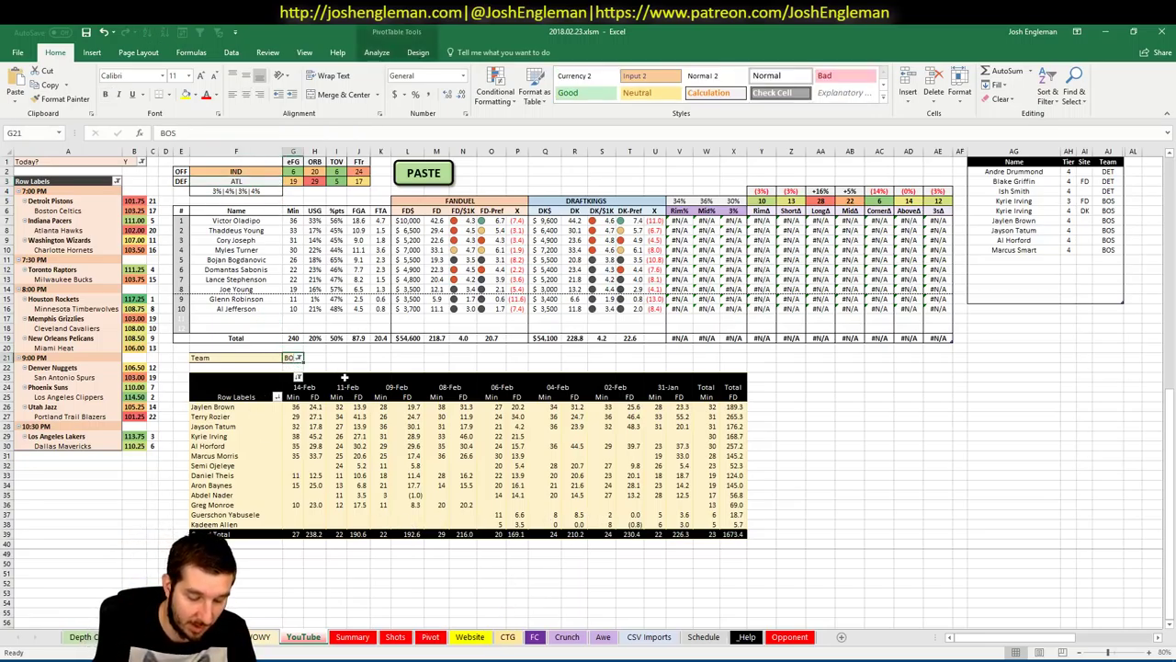
text(IND)
key(Return)
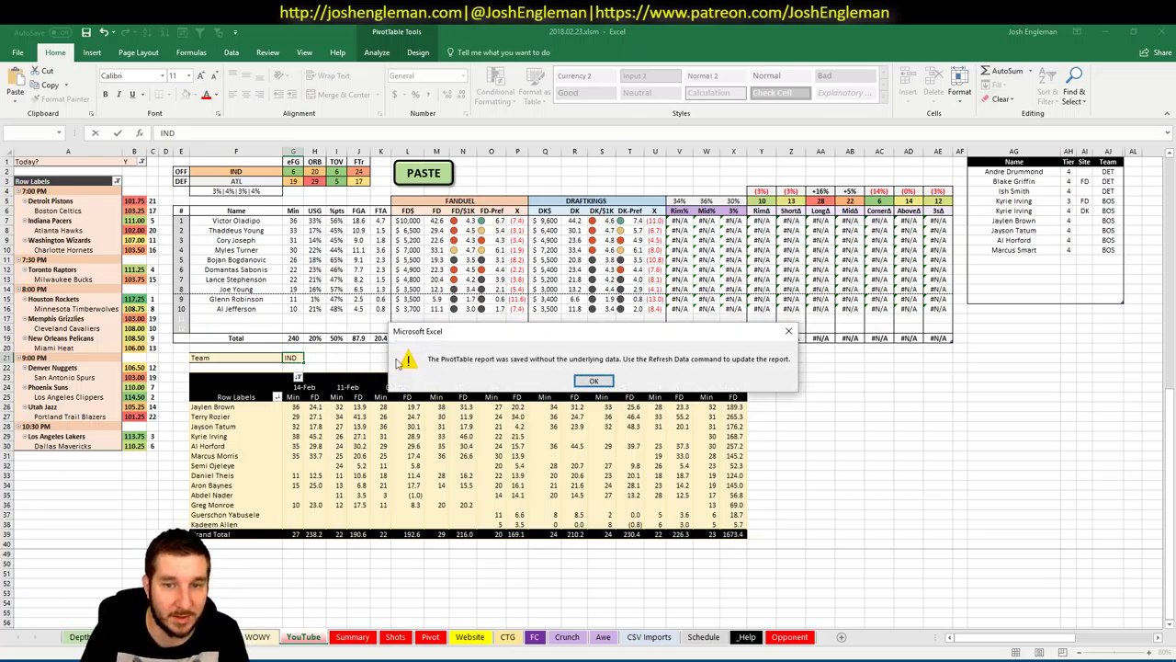
key(Return)
click(445, 406)
right_click(446, 409)
click(477, 462)
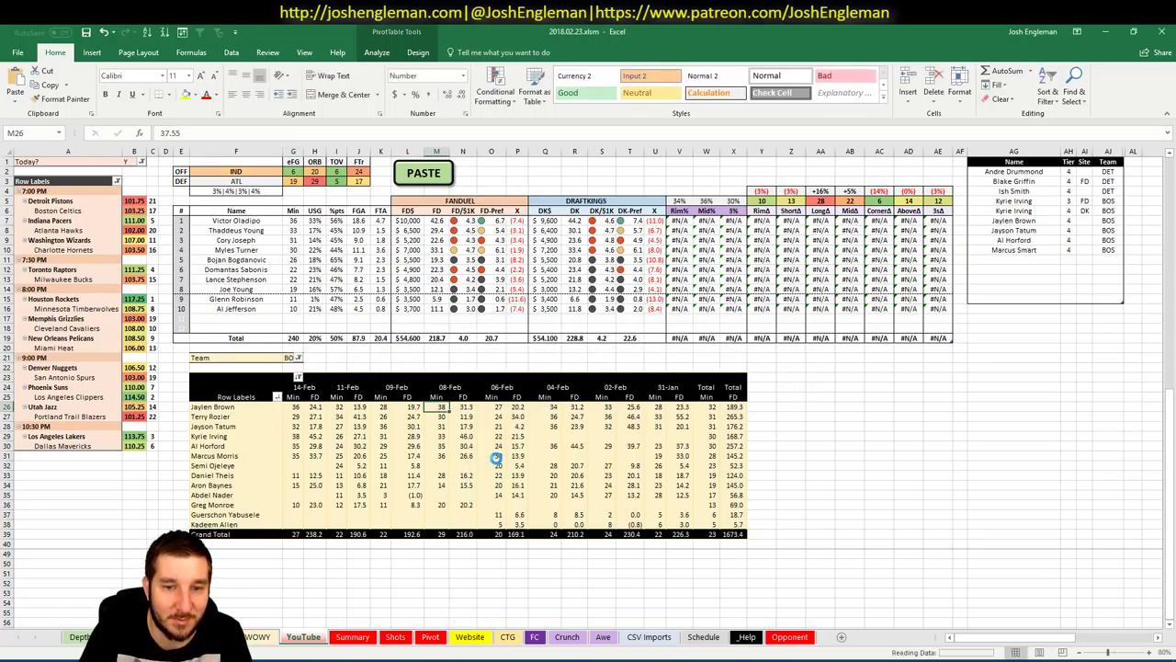
click(290, 357)
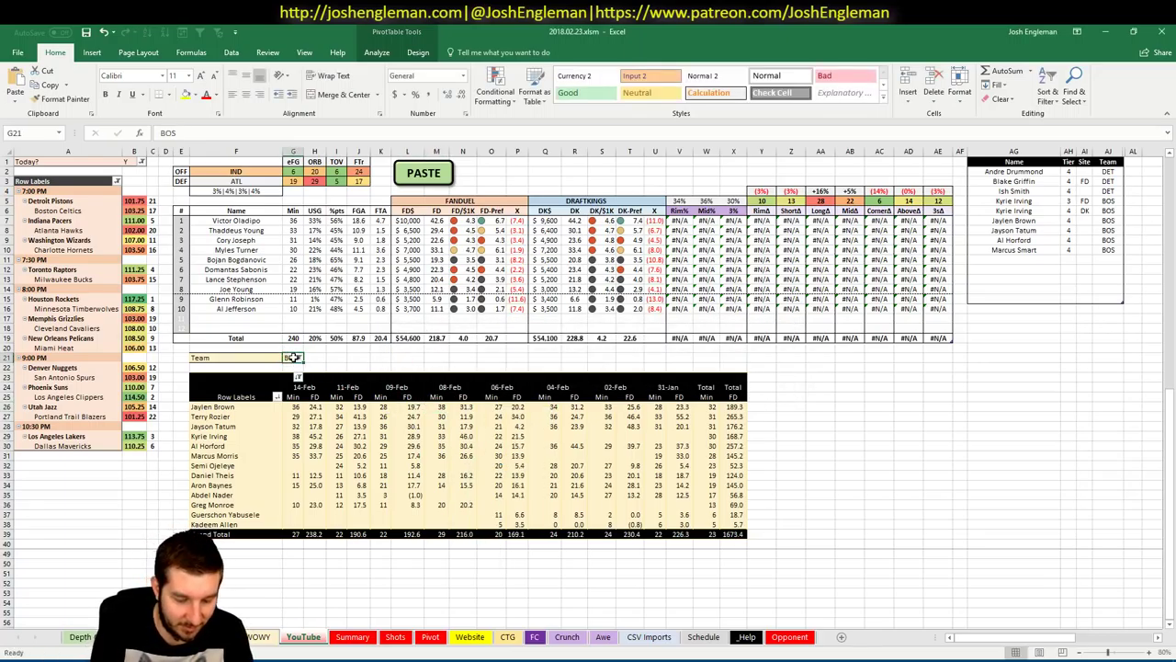
text(IND)
key(Return)
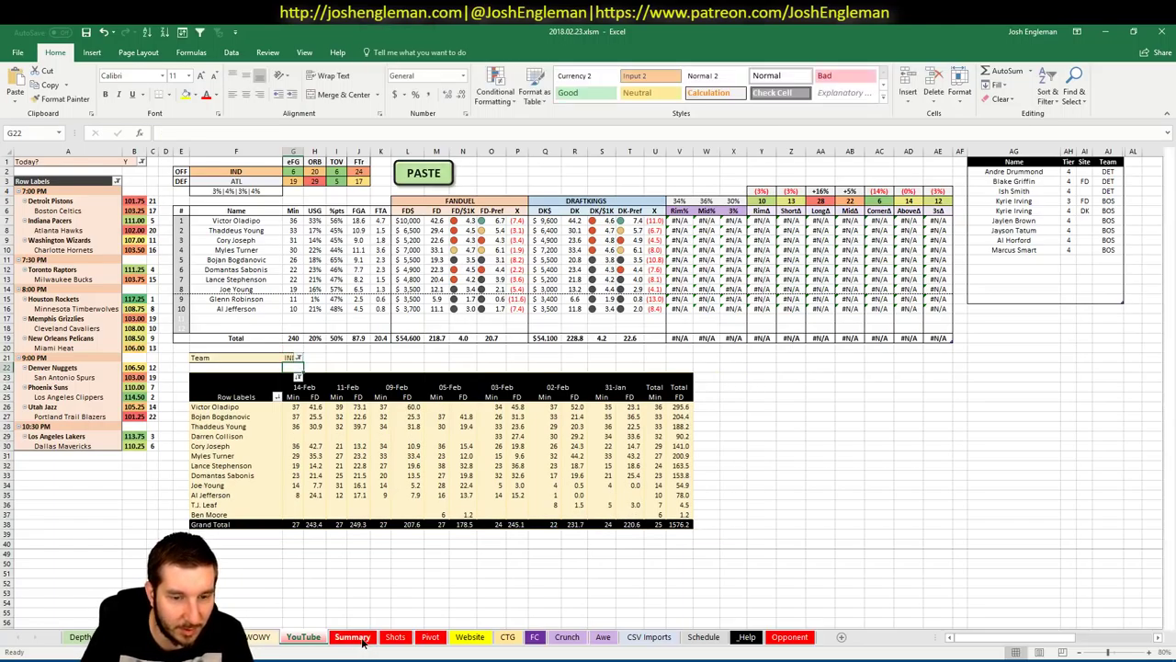
click(362, 641)
click(306, 637)
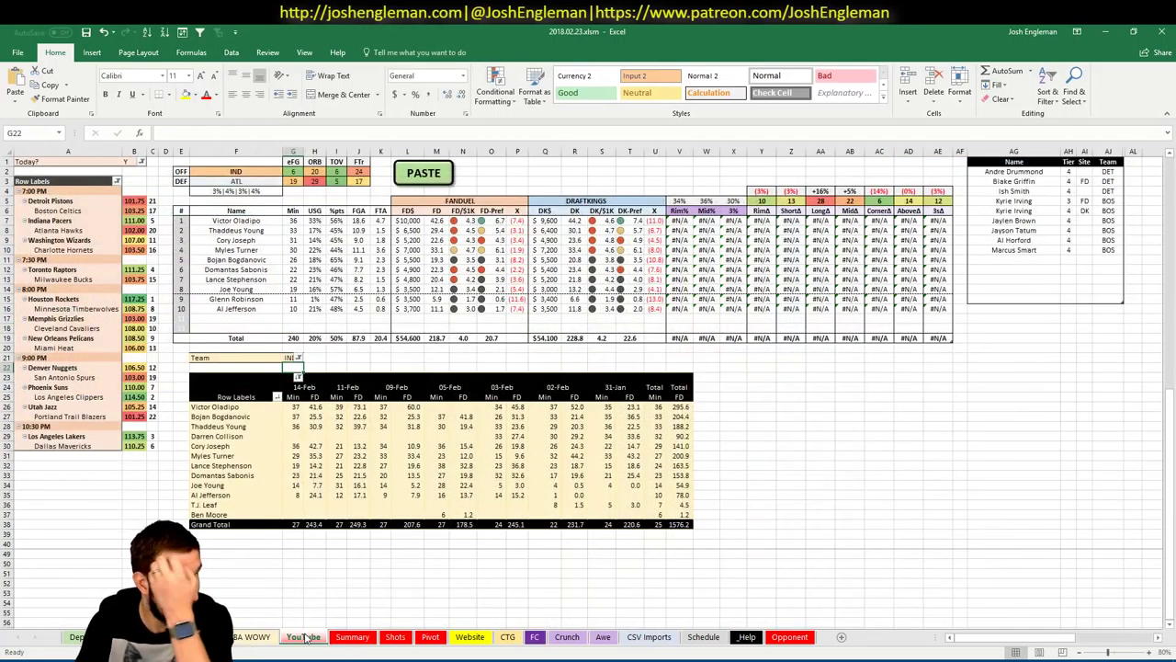
Step: Collapse the ribbon and enter Victor Oladipo below Marcus Smart in the player picks table
click(1013, 260)
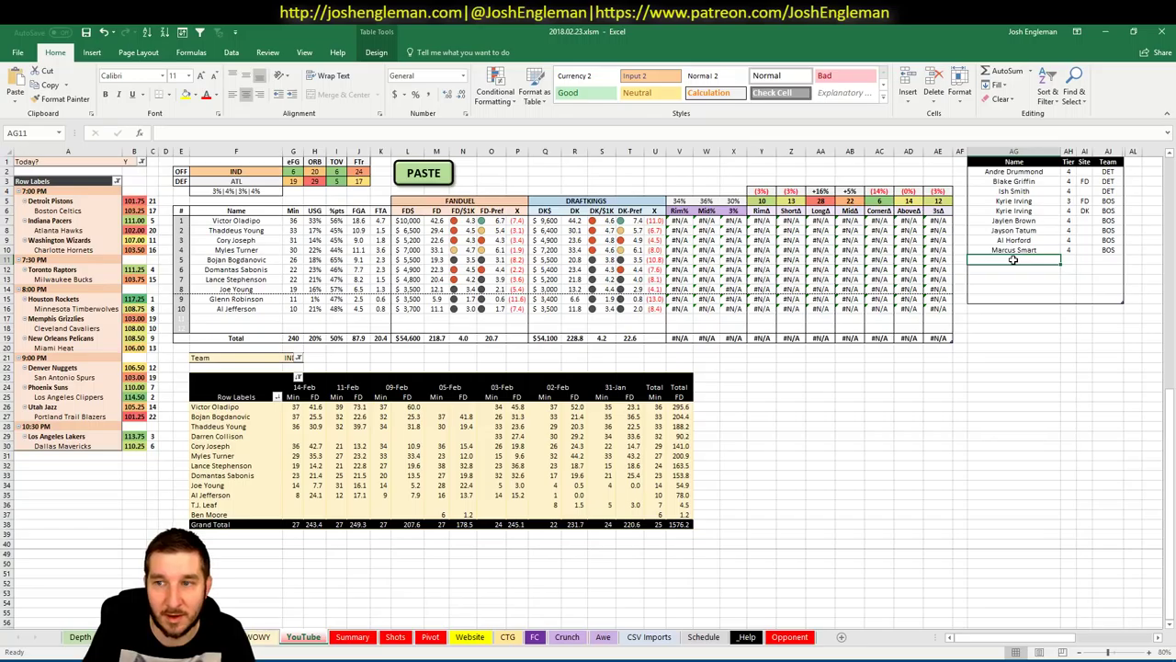
double_click(55, 53)
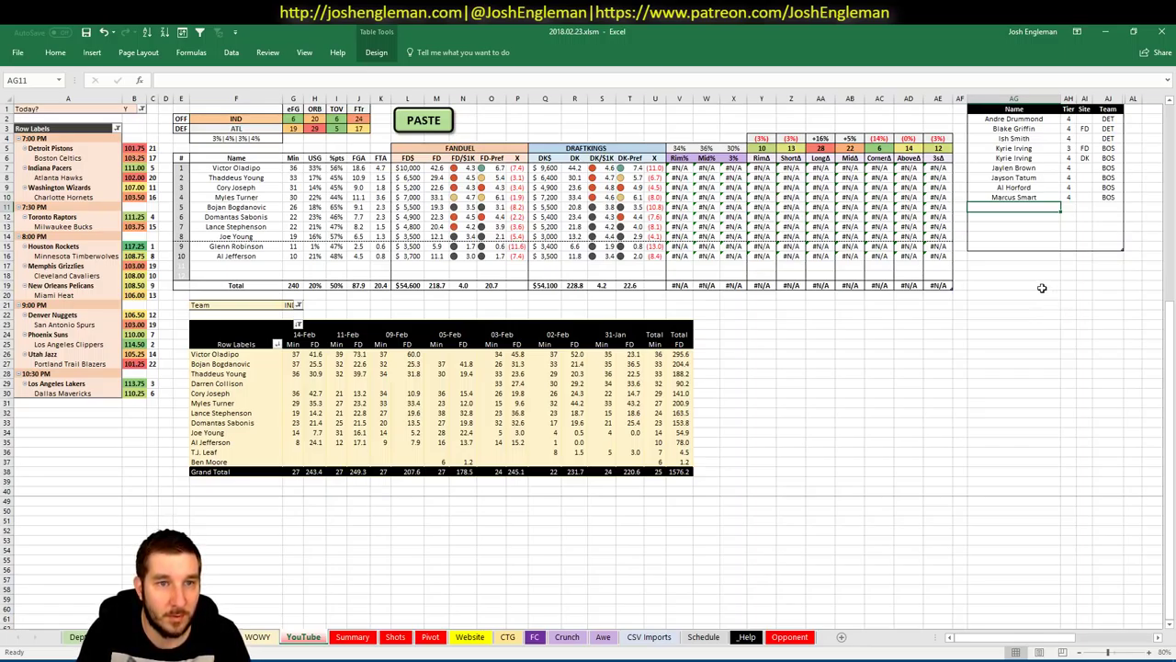
text(Vic)
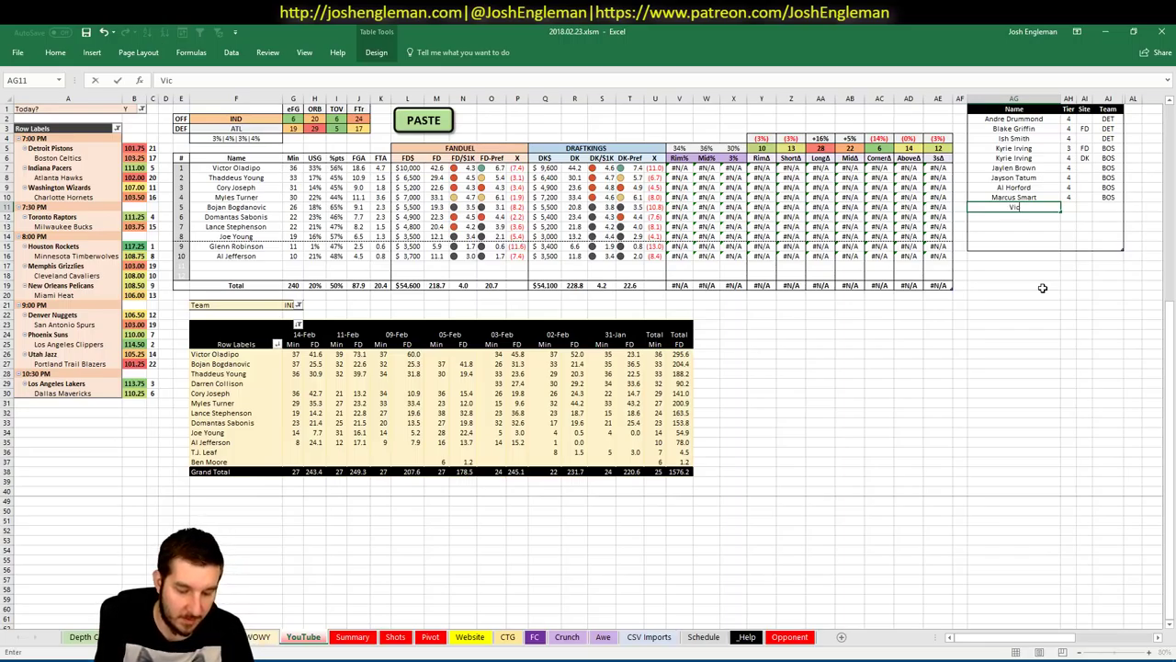
text(tor Oladipo)
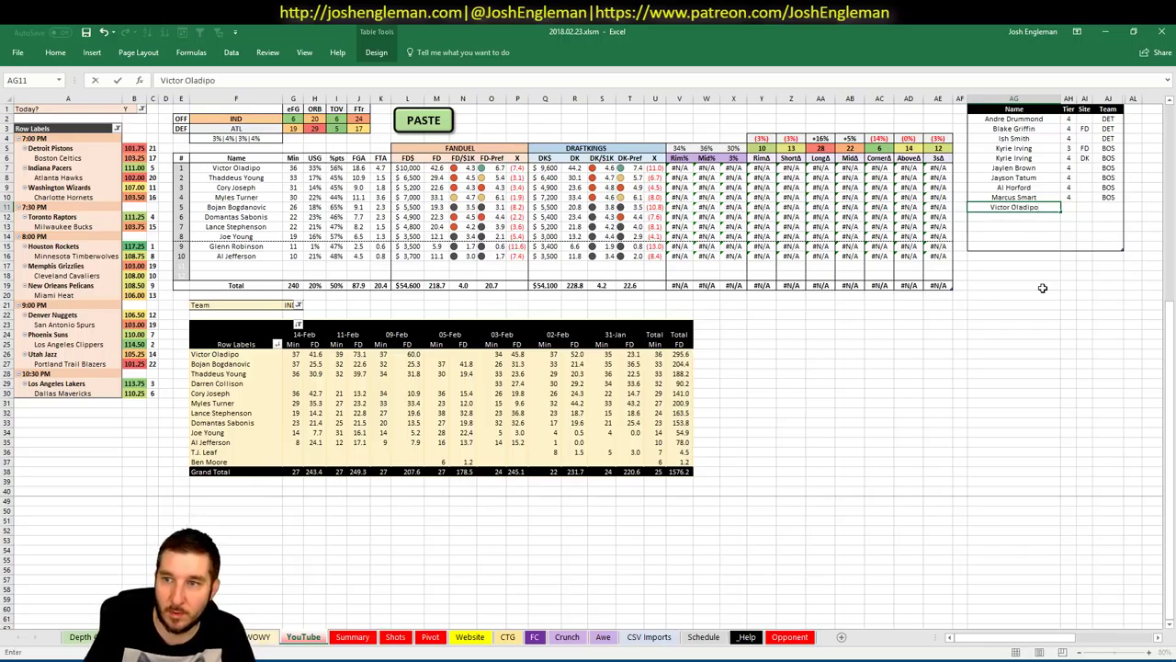
key(Tab)
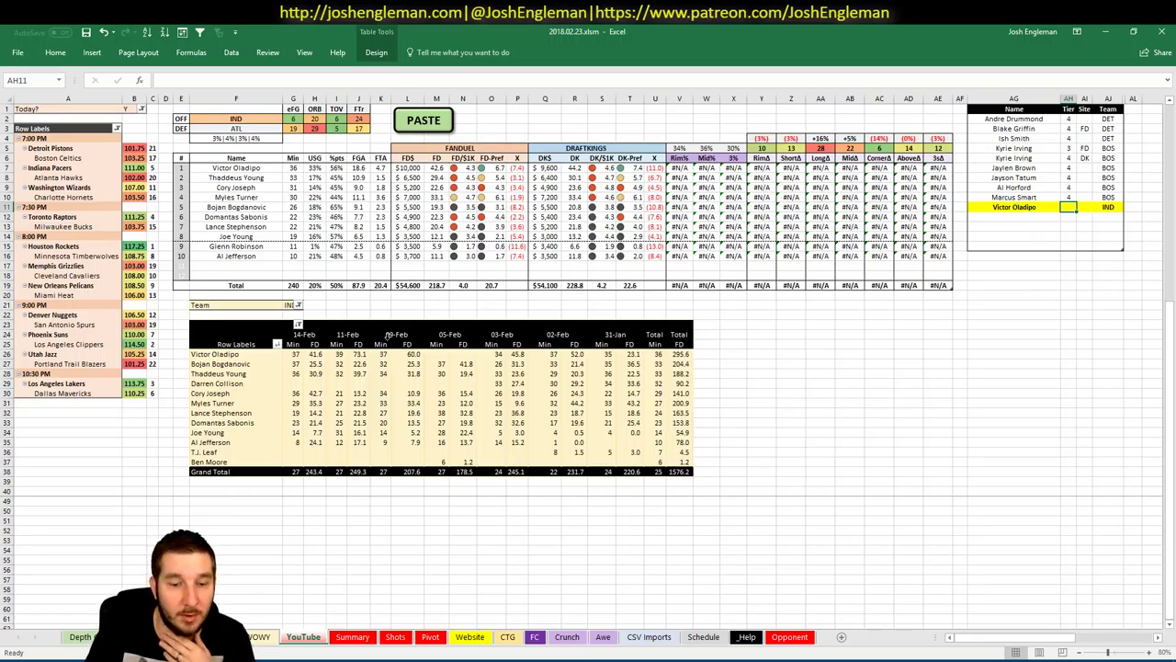
Step: Examine the FanDuel projections by position around Victor Oladipo on the projections sheet, and return to the YouTube sheet
key(ctrl+Page_Up)
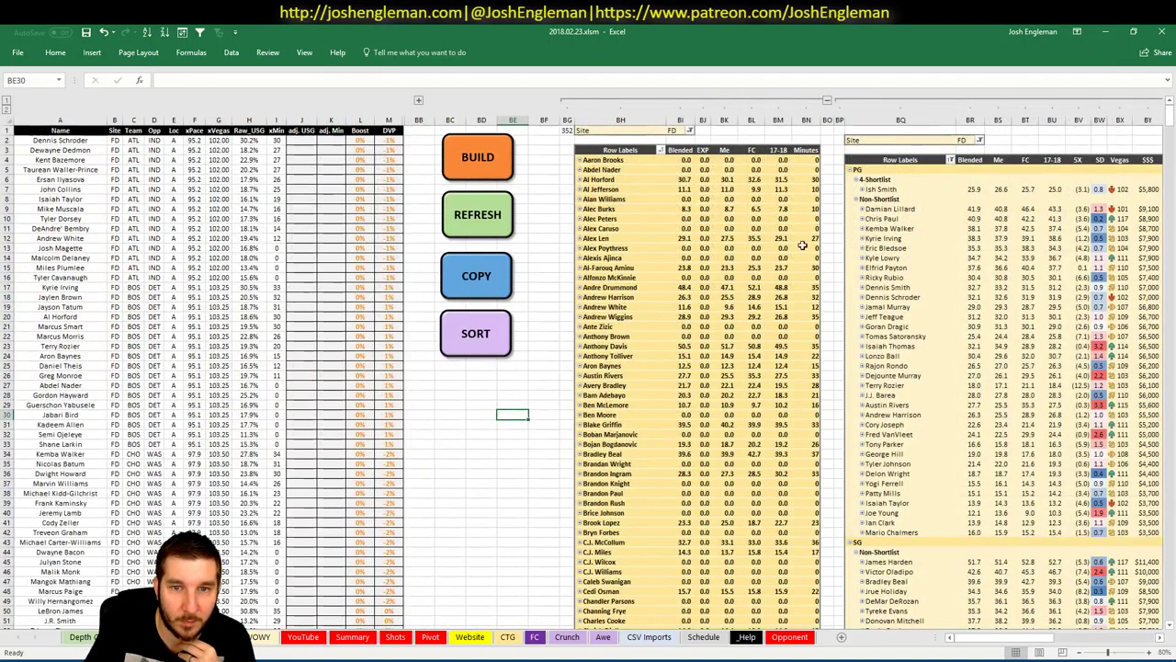
drag(1011, 637, 1063, 650)
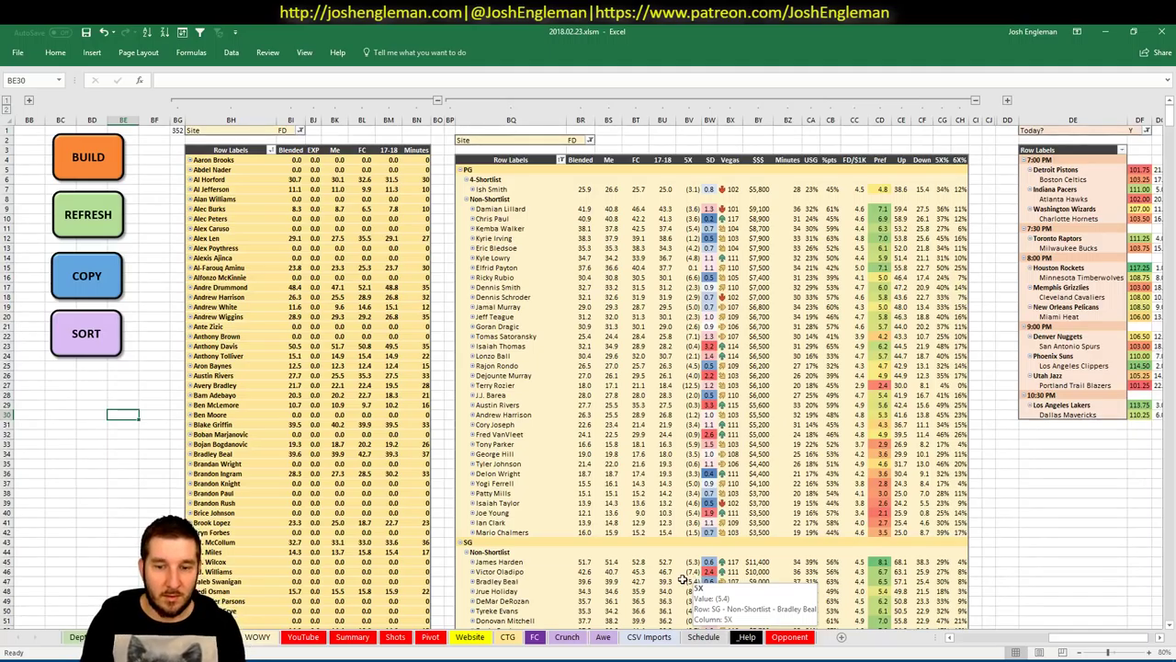
click(299, 636)
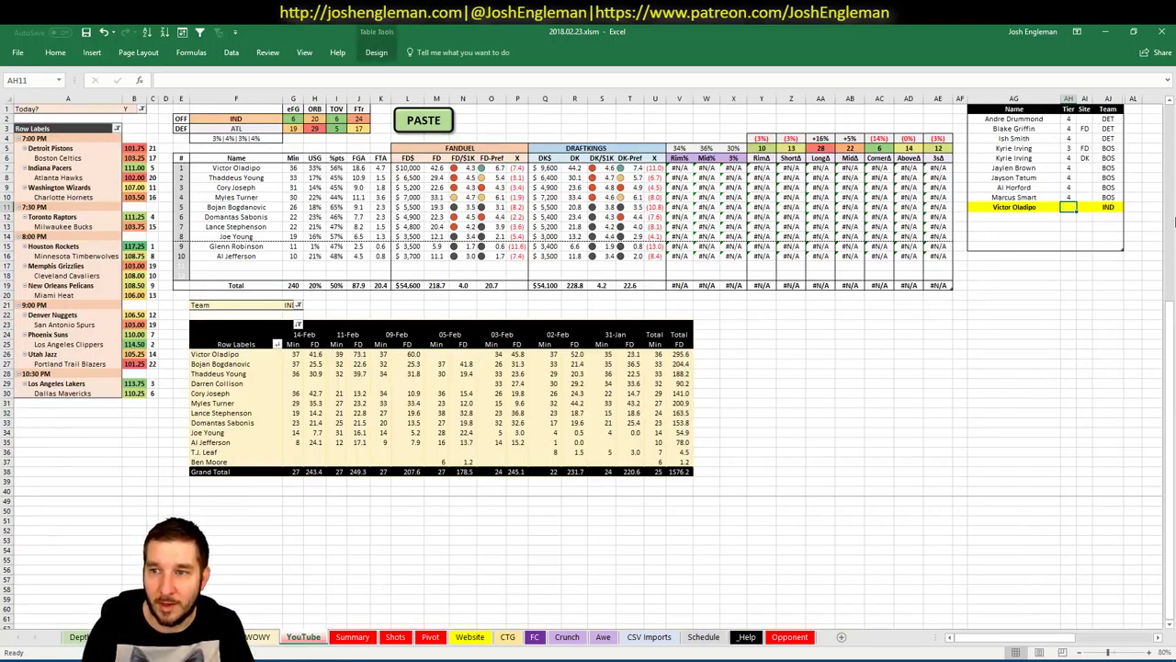
Step: Set Victor Oladipo's tier to 3 in the player picks table
text(3)
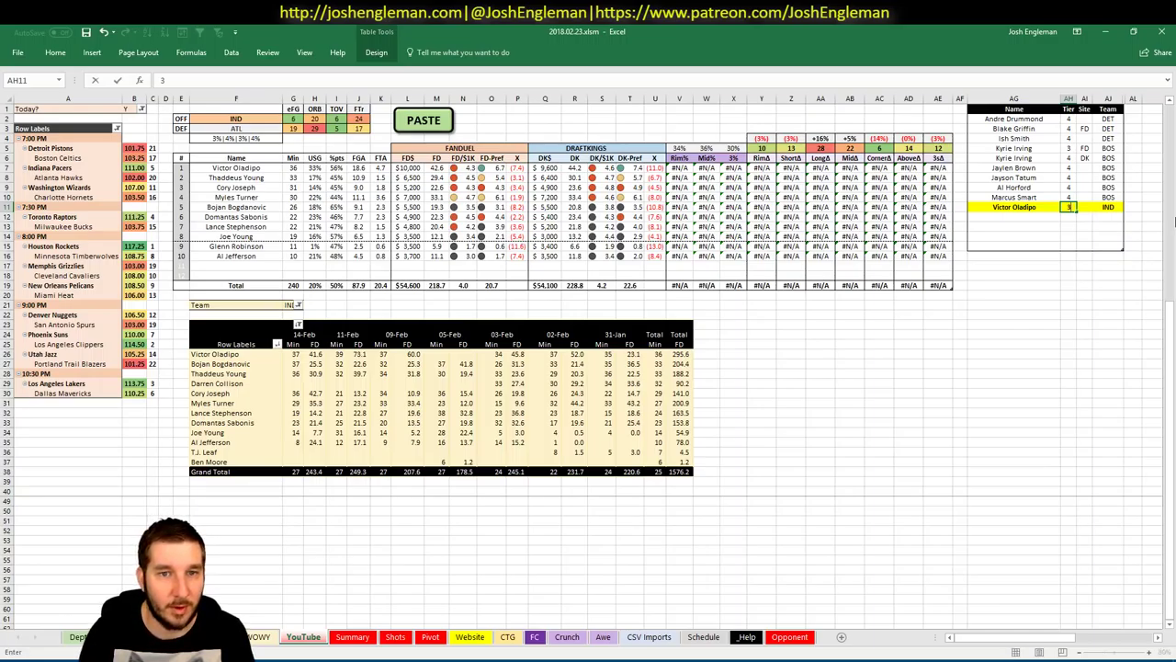
key(Return)
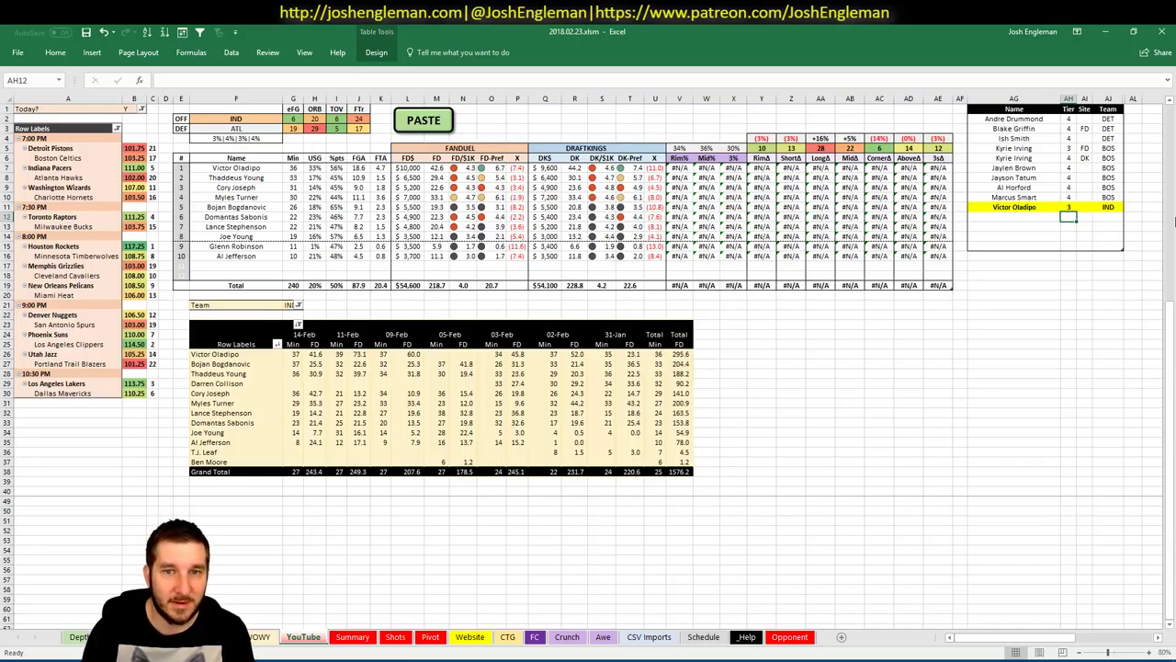
key(Left)
text(V)
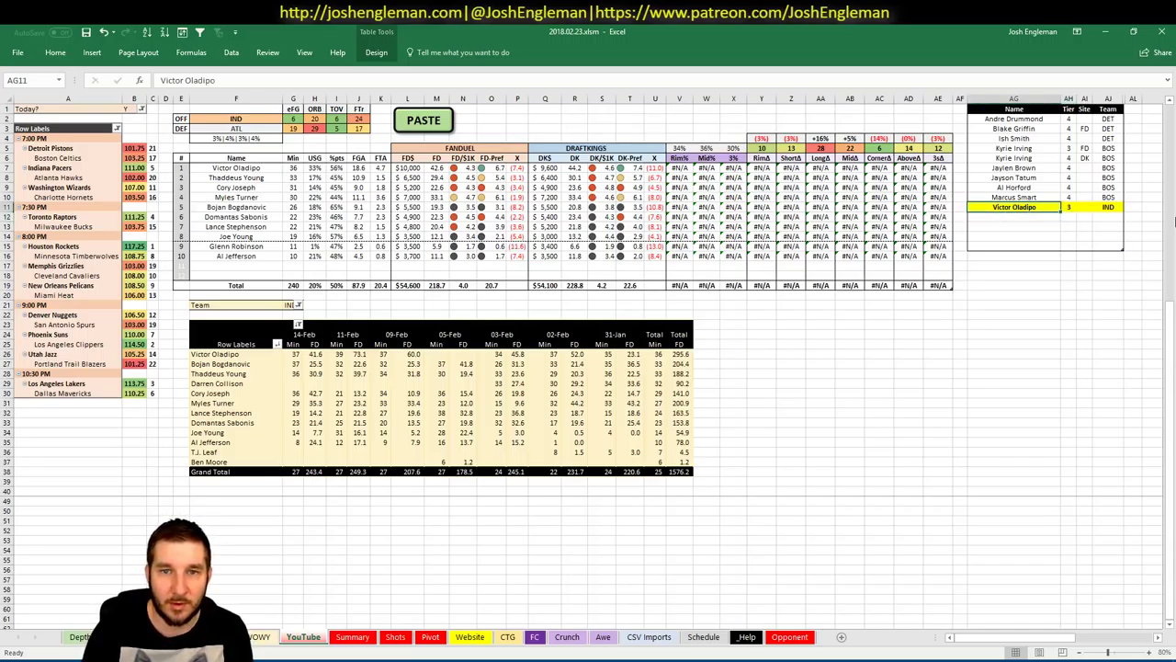
key(Escape)
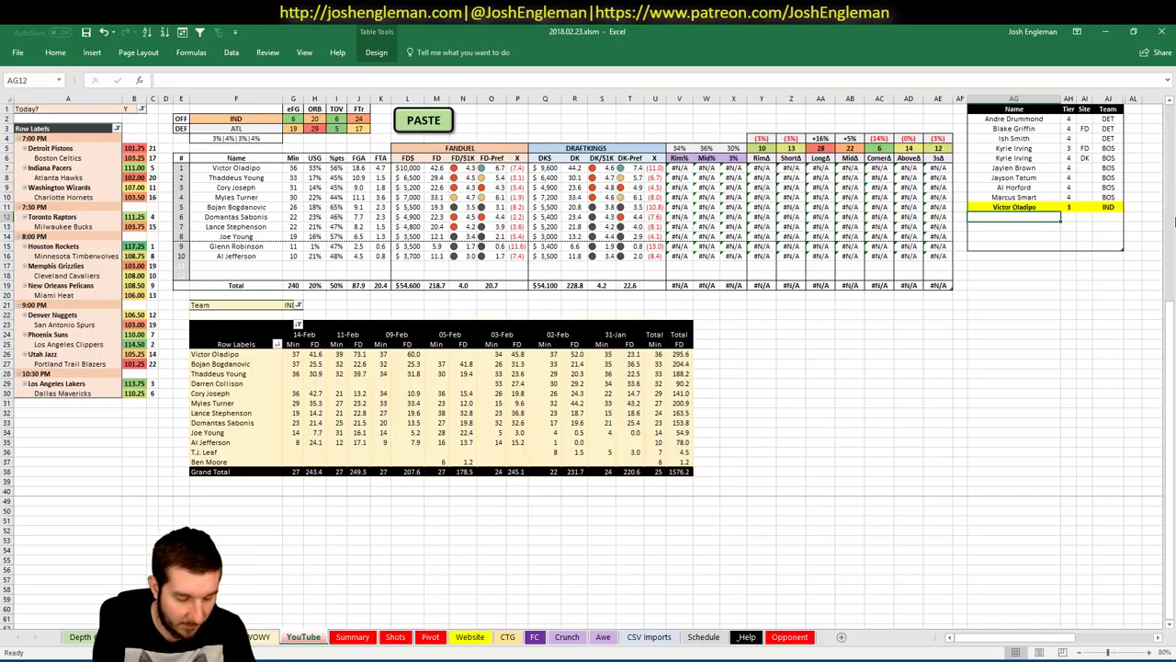
Step: Add Thaddeus Young below Victor Oladipo in the player picks table with tier 3
text(Thaddeus Young)
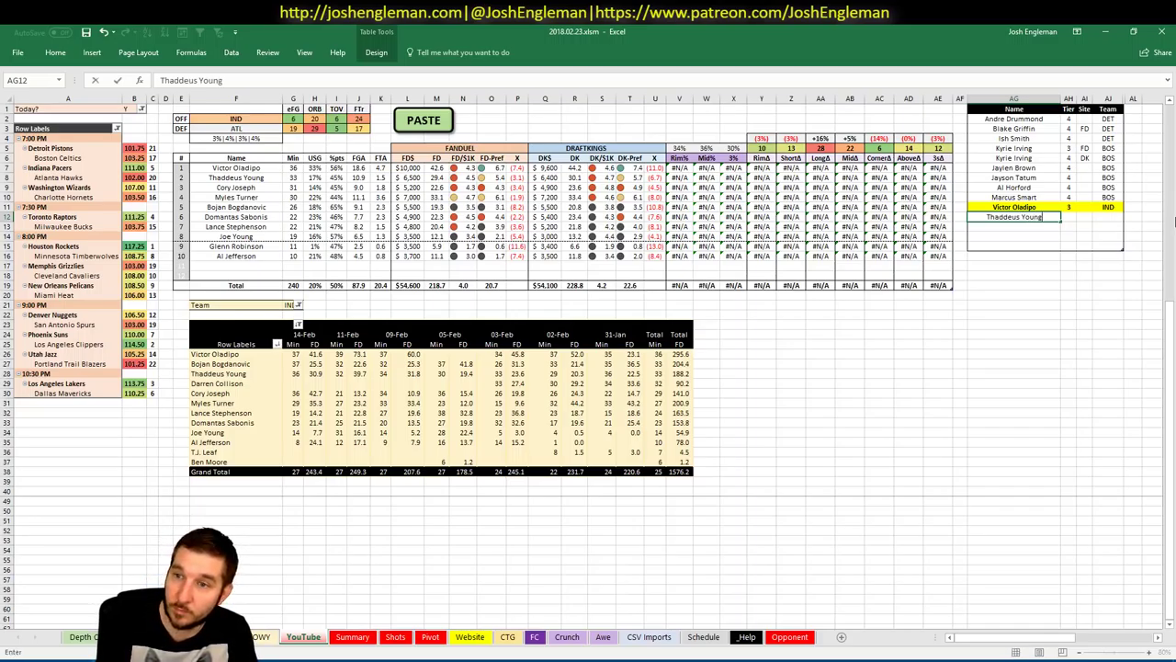
key(Tab)
text(3)
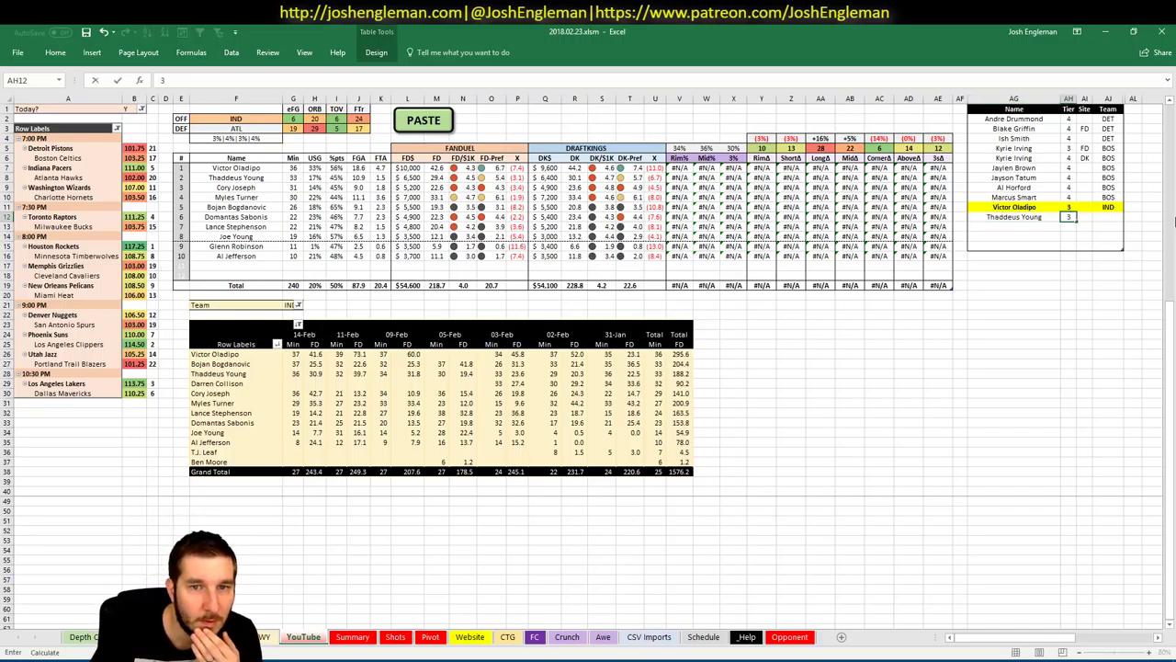
key(Return)
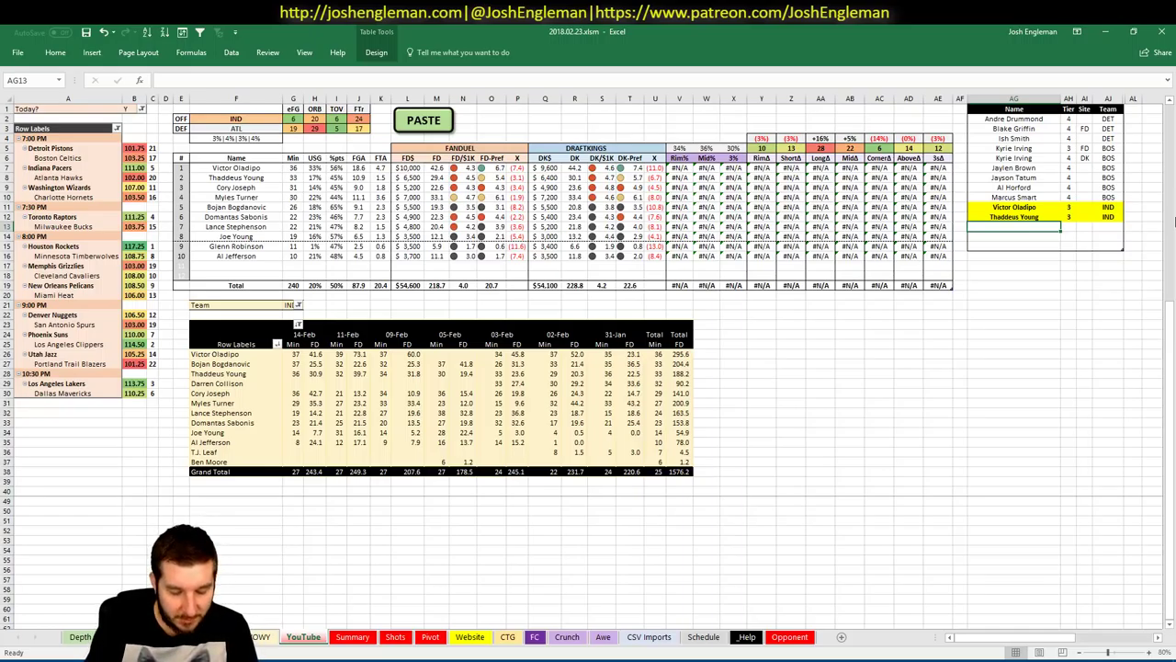
Step: Add Cory Joseph below Thaddeus Young in the player picks table with tier 4
text(Cory Jos)
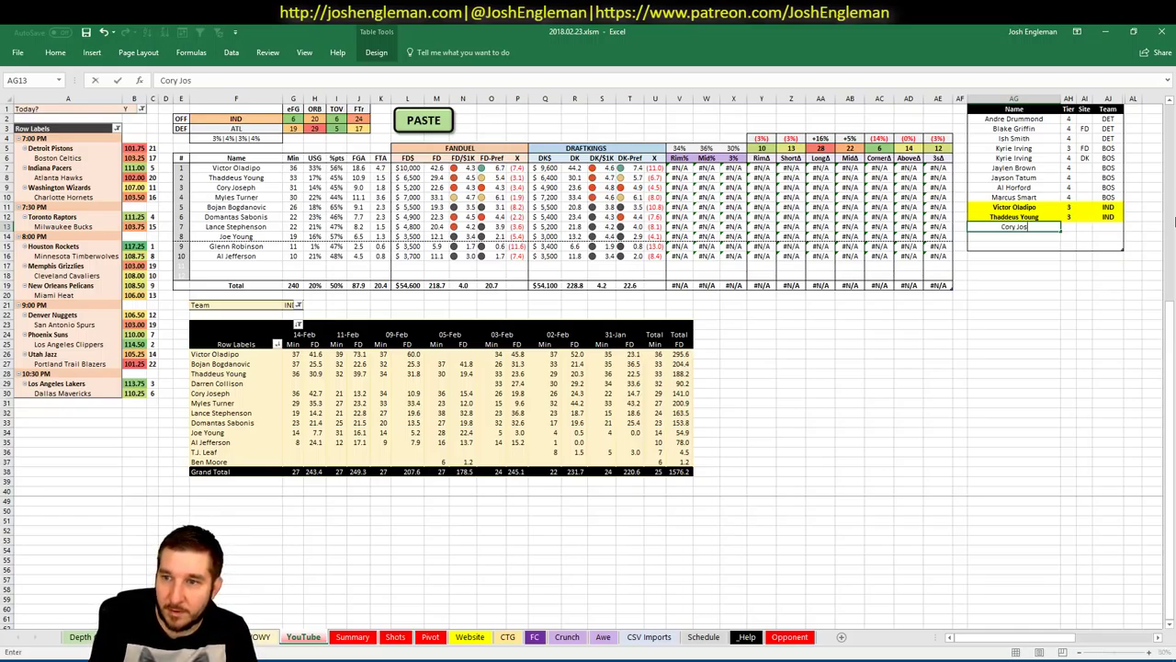
text(eph)
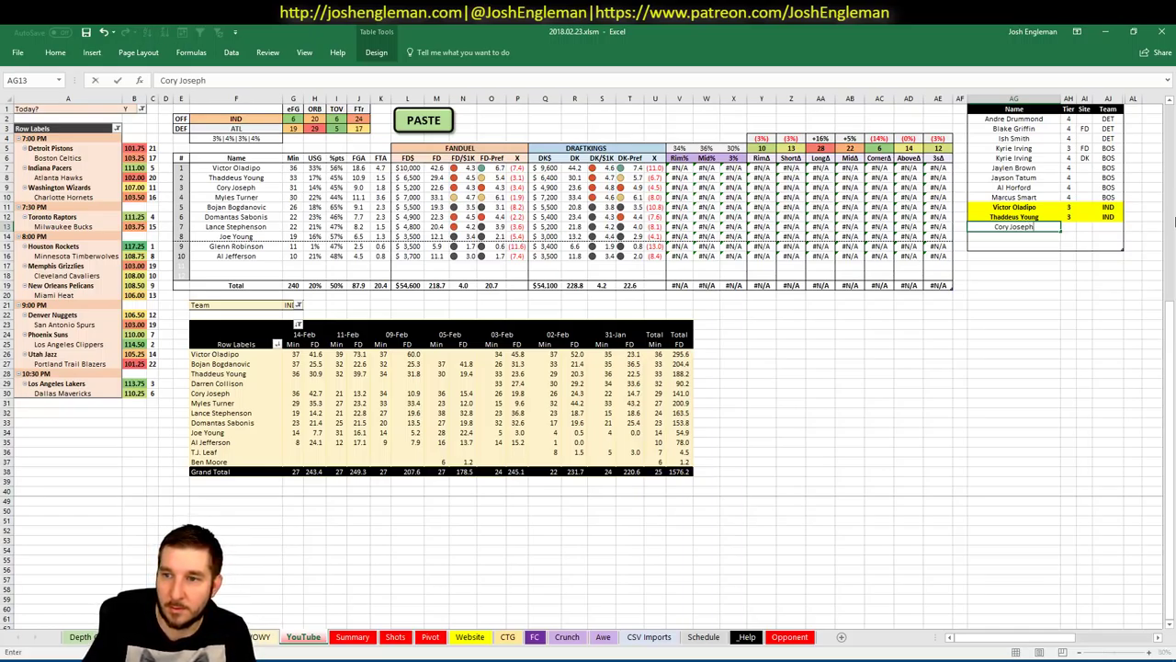
key(Tab)
text(4)
key(Return)
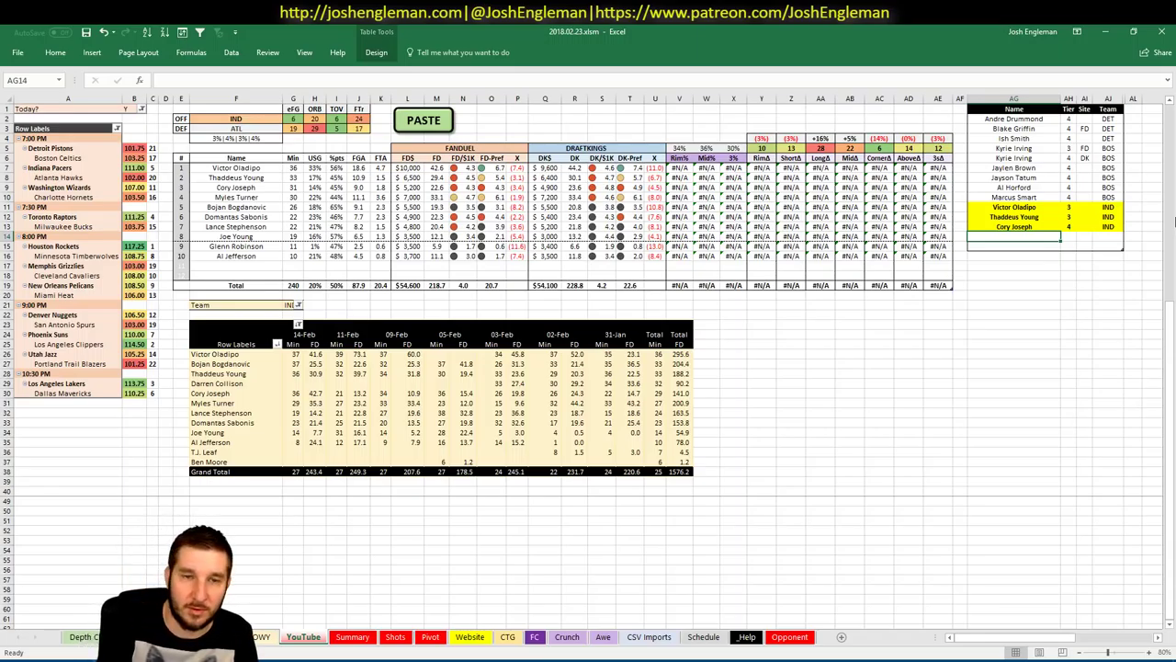
Step: Add Myles Turner below Cory Joseph in the player picks table with tier 3 and site FD
text(Myles Turner)
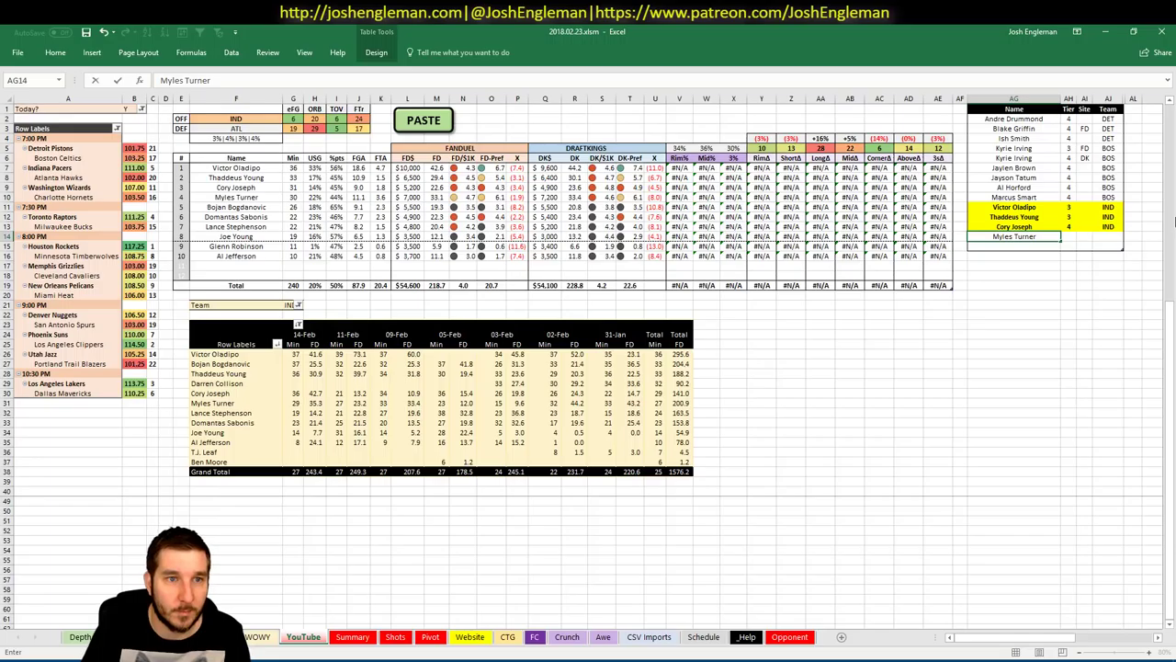
key(Tab)
text(3)
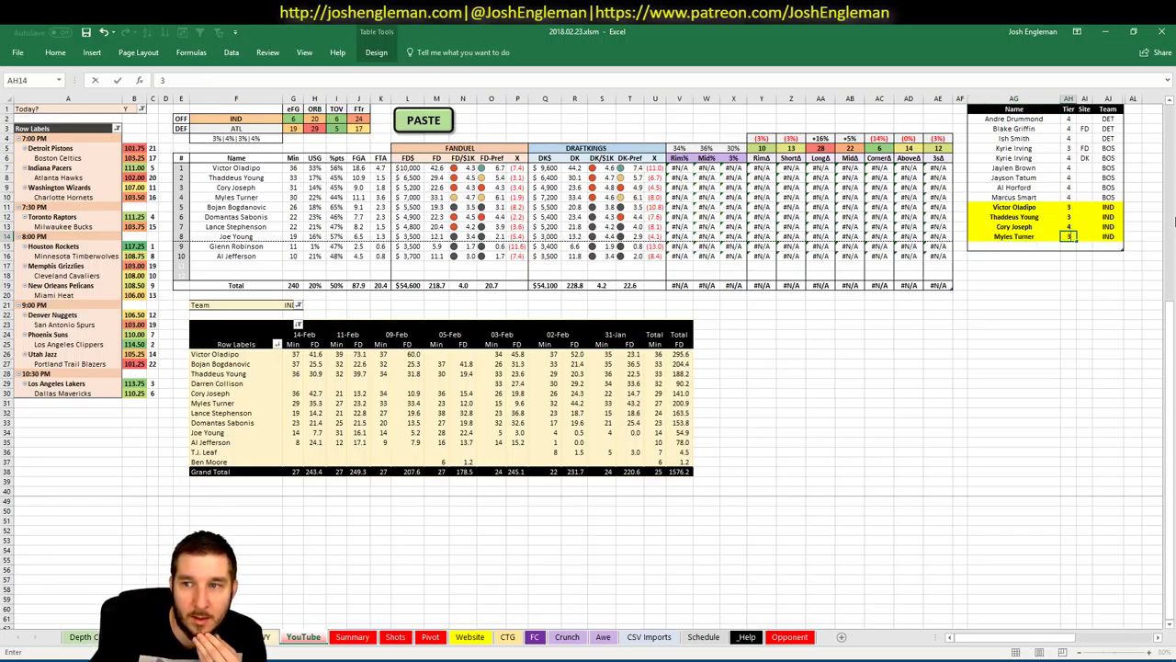
key(Return)
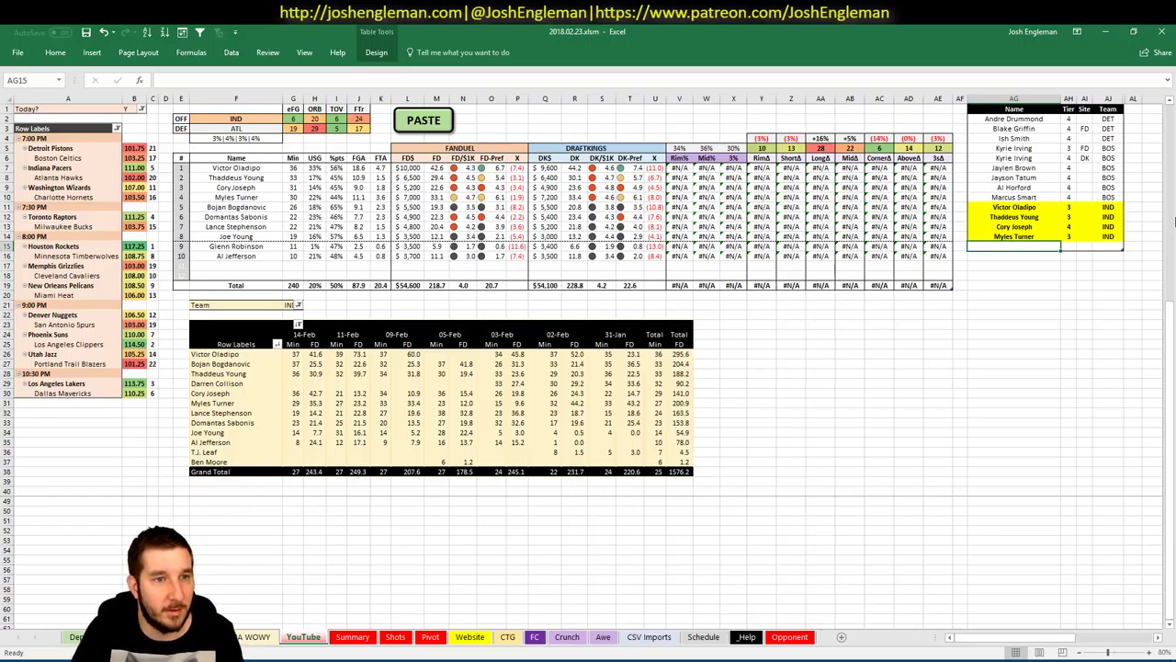
key(Up)
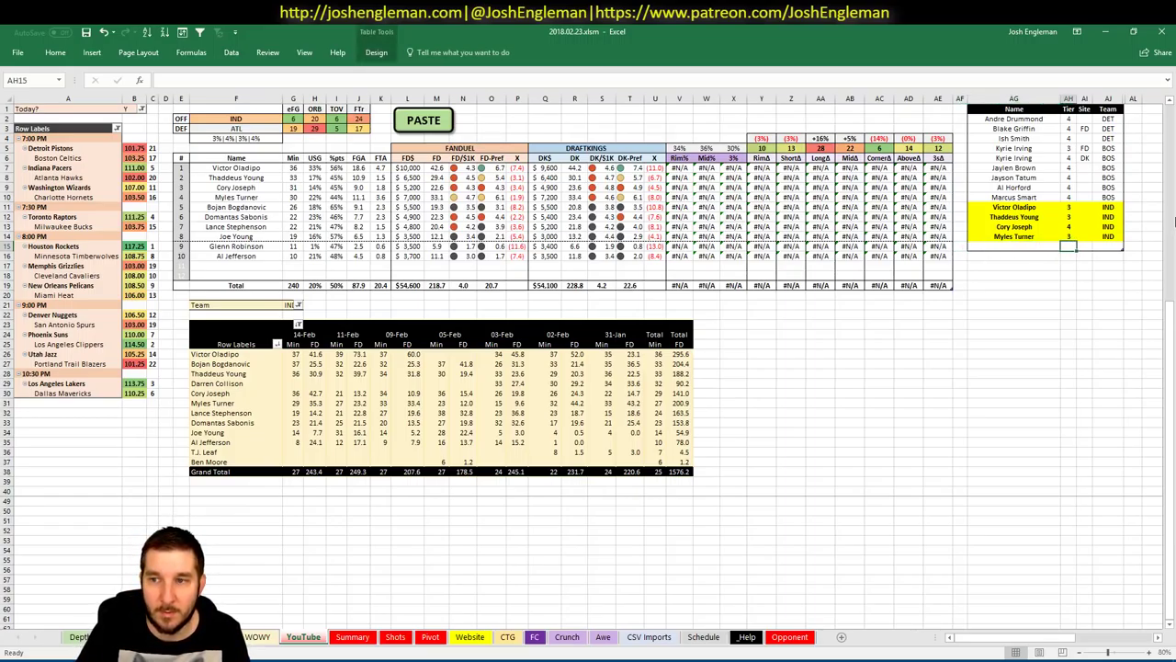
key(Right)
key(Right)
text(FD)
key(Return)
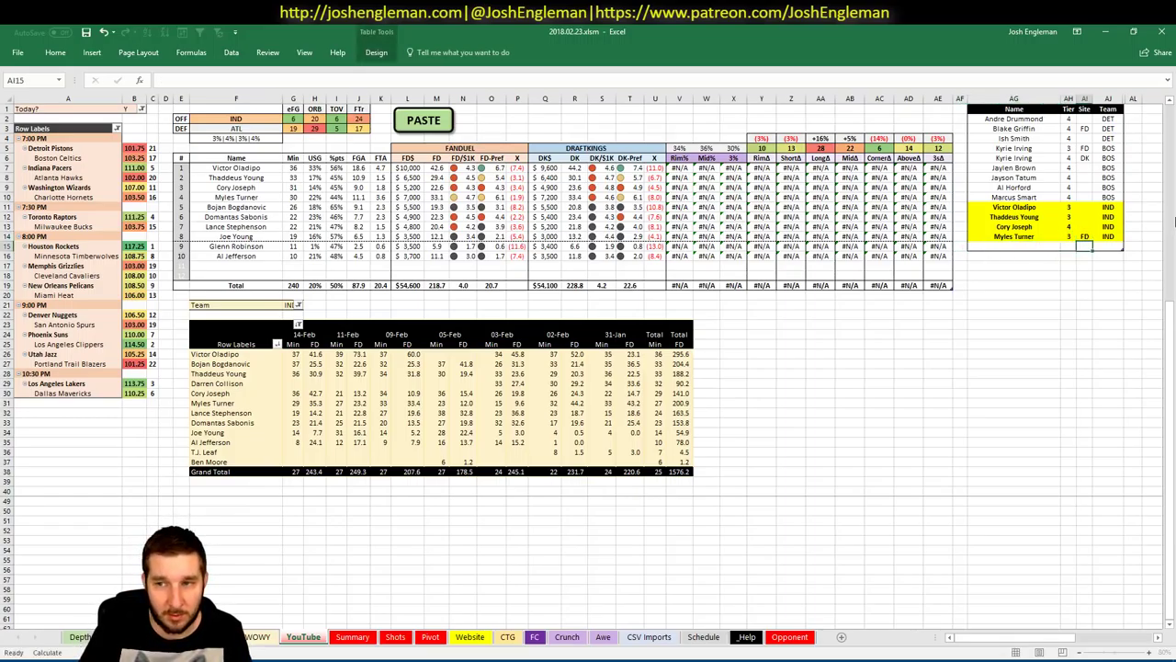
Step: Add a second Myles Turner row to the player picks table with tier 4 and site DK
key(Left)
key(Left)
text(Myles Turner)
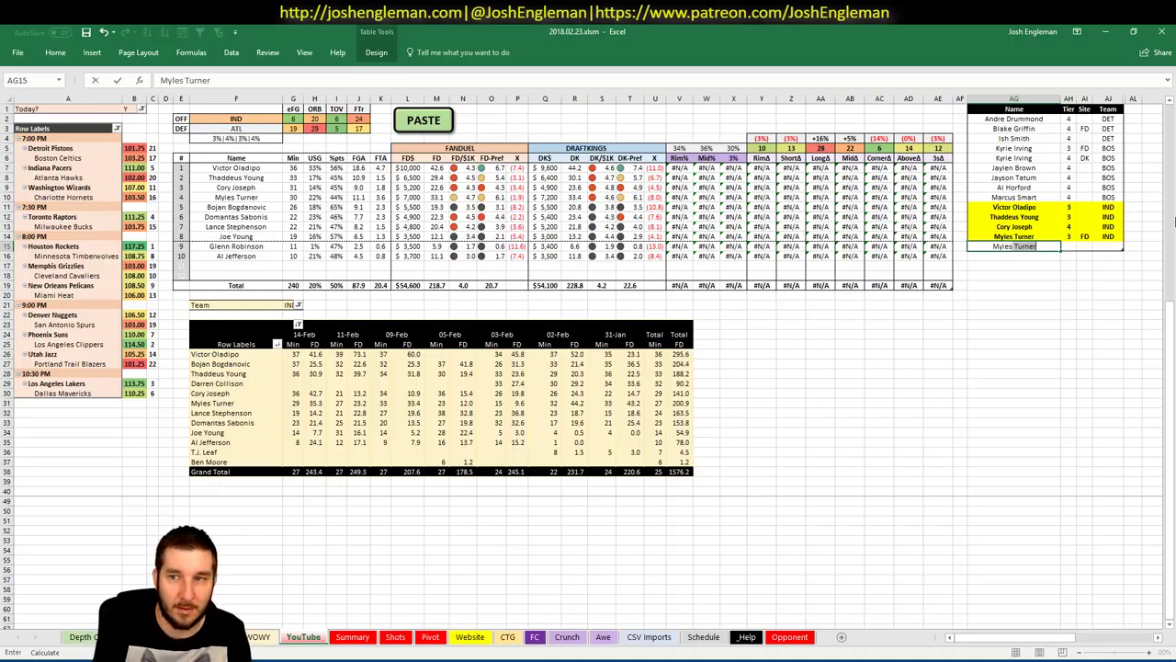
key(Tab)
text(4)
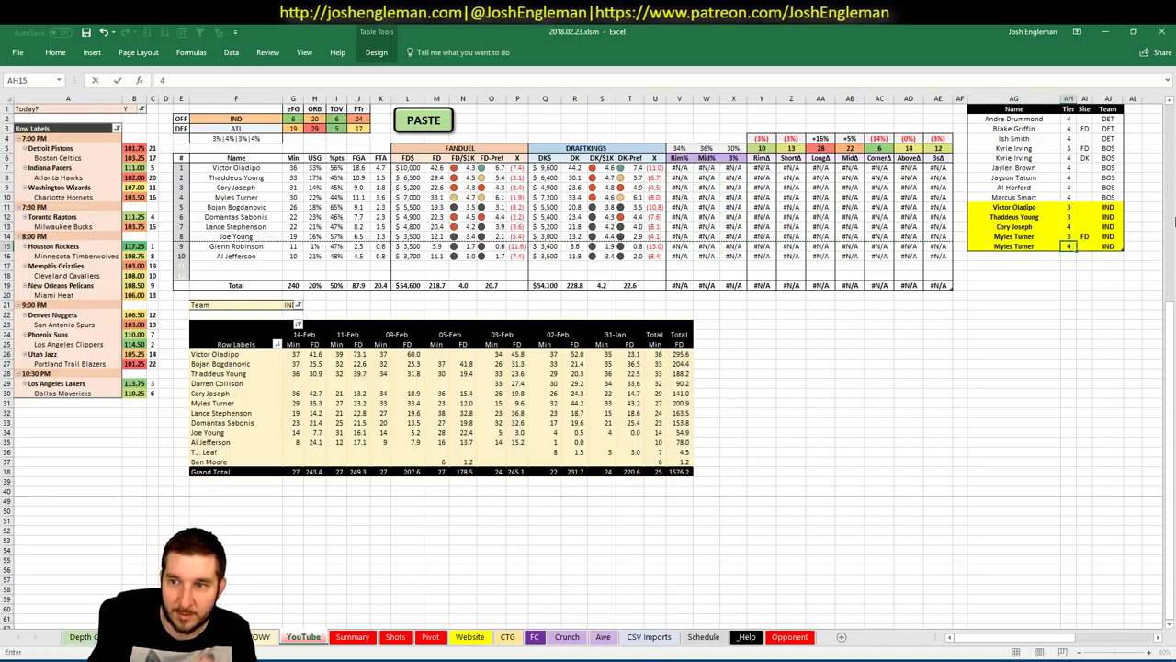
key(Tab)
text(DK)
key(Return)
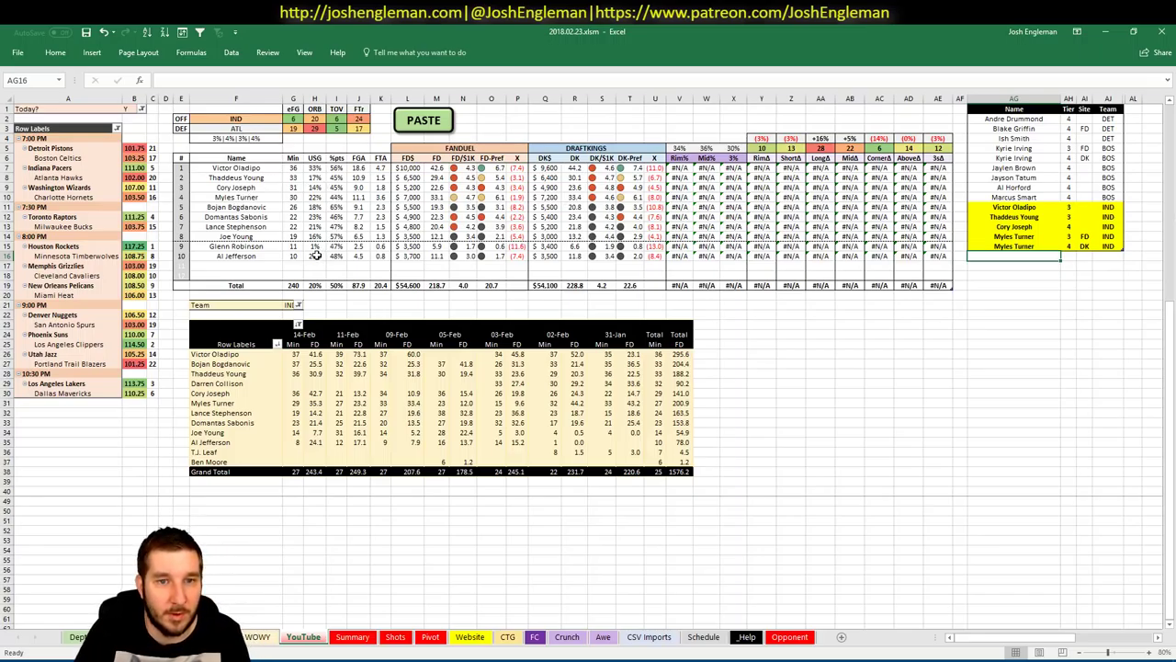
Step: Change the offensive team in the matchup table to ATL and filter the recent games pivot table to ATL
click(263, 122)
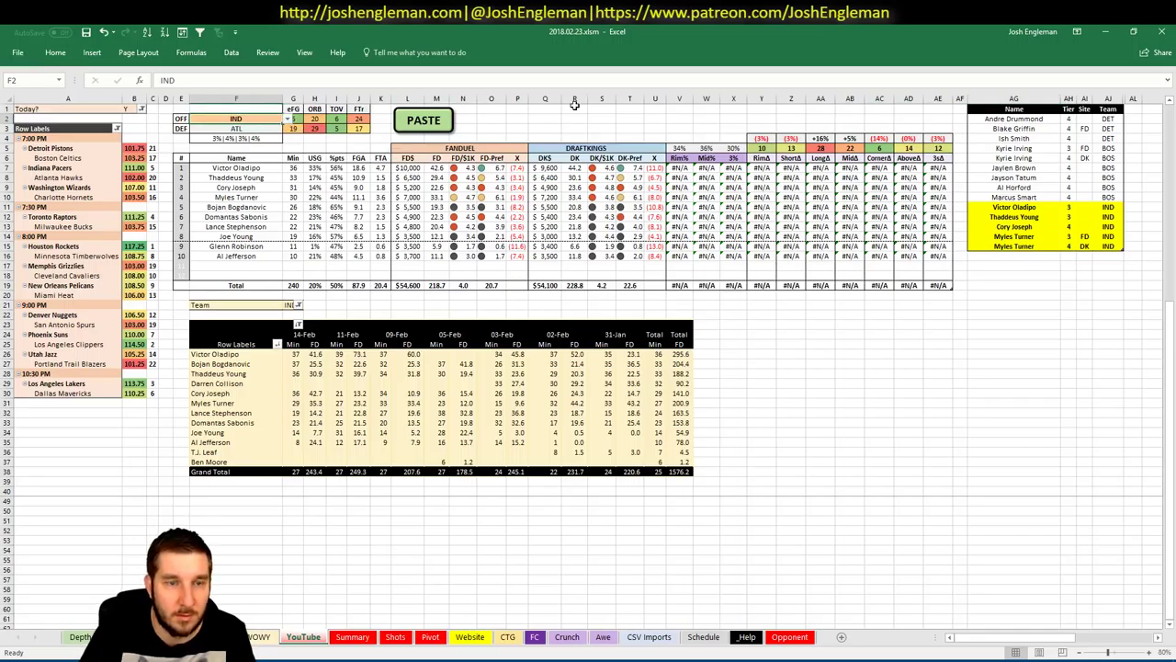
text(ATL)
key(Return)
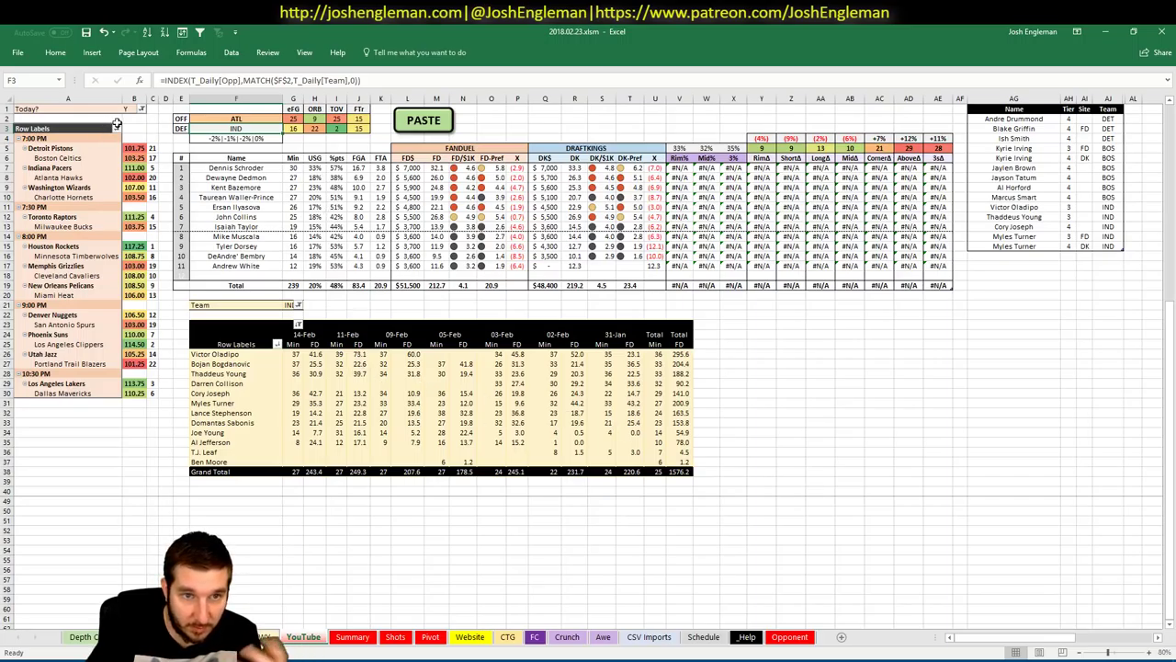
click(1048, 257)
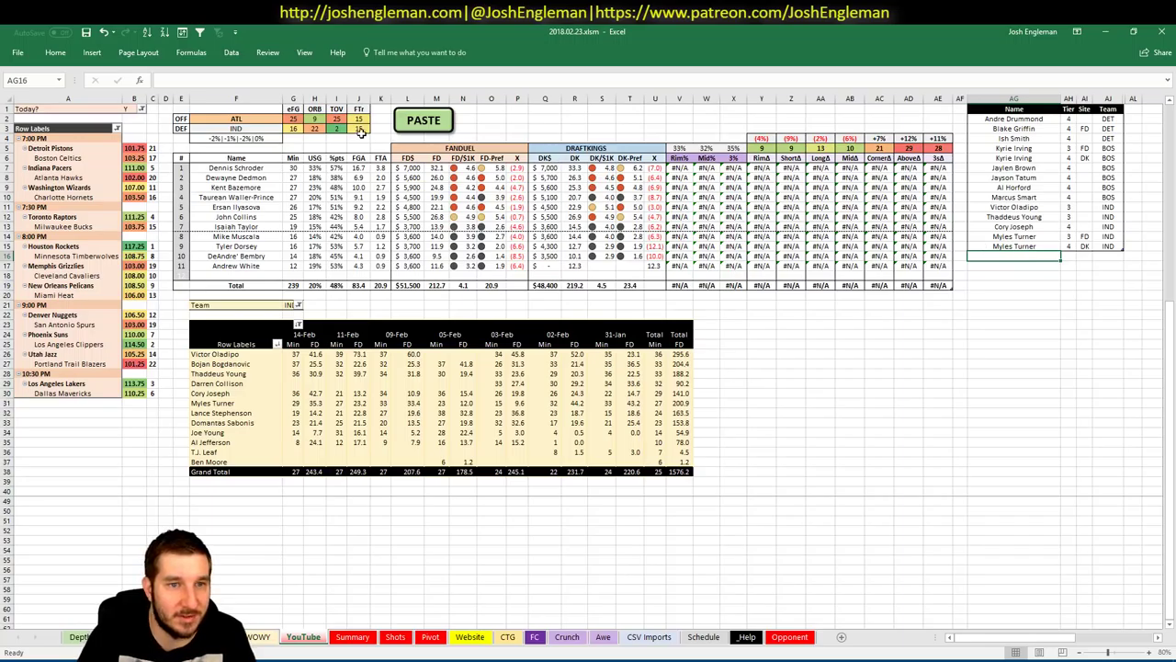
click(290, 305)
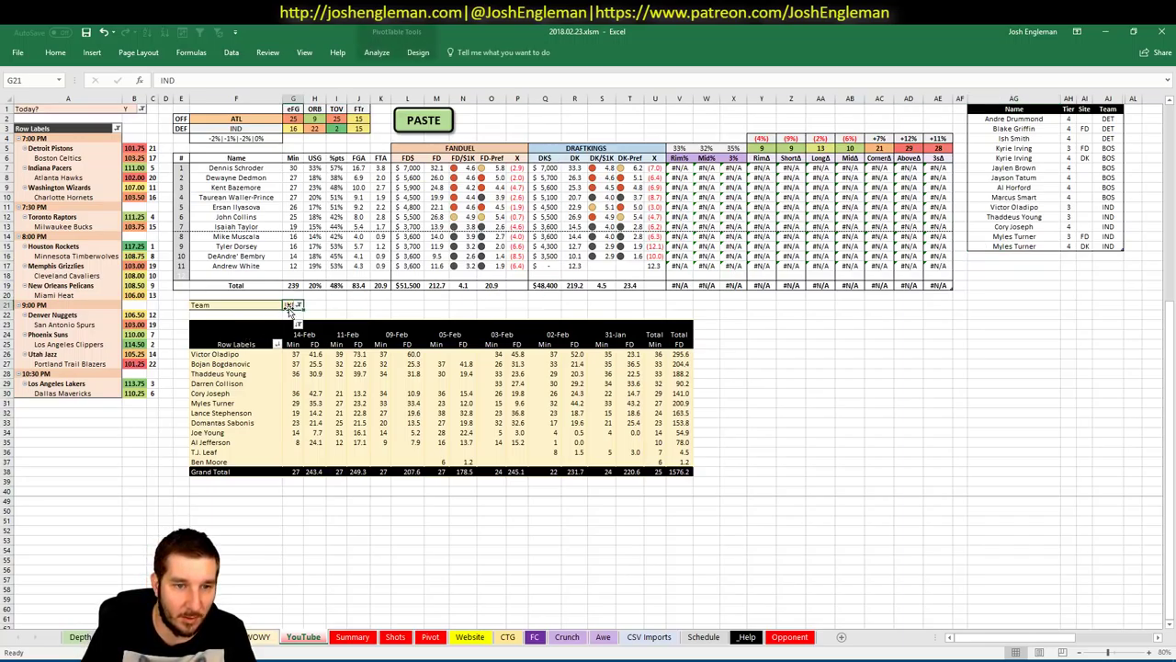
text(ATL)
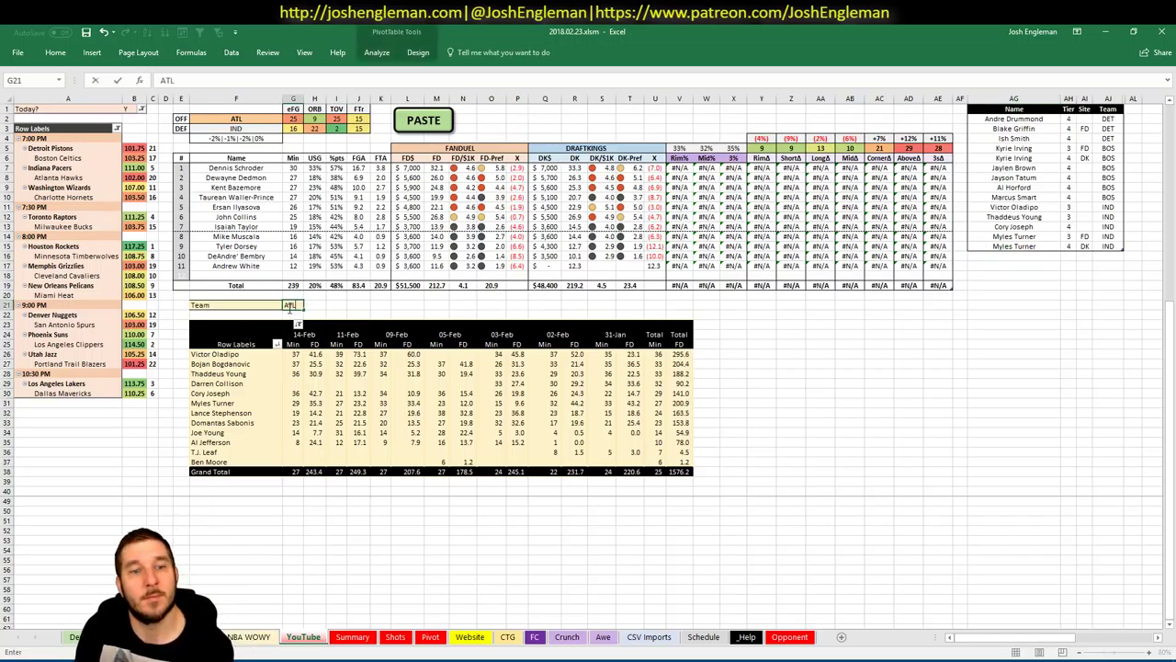
key(Return)
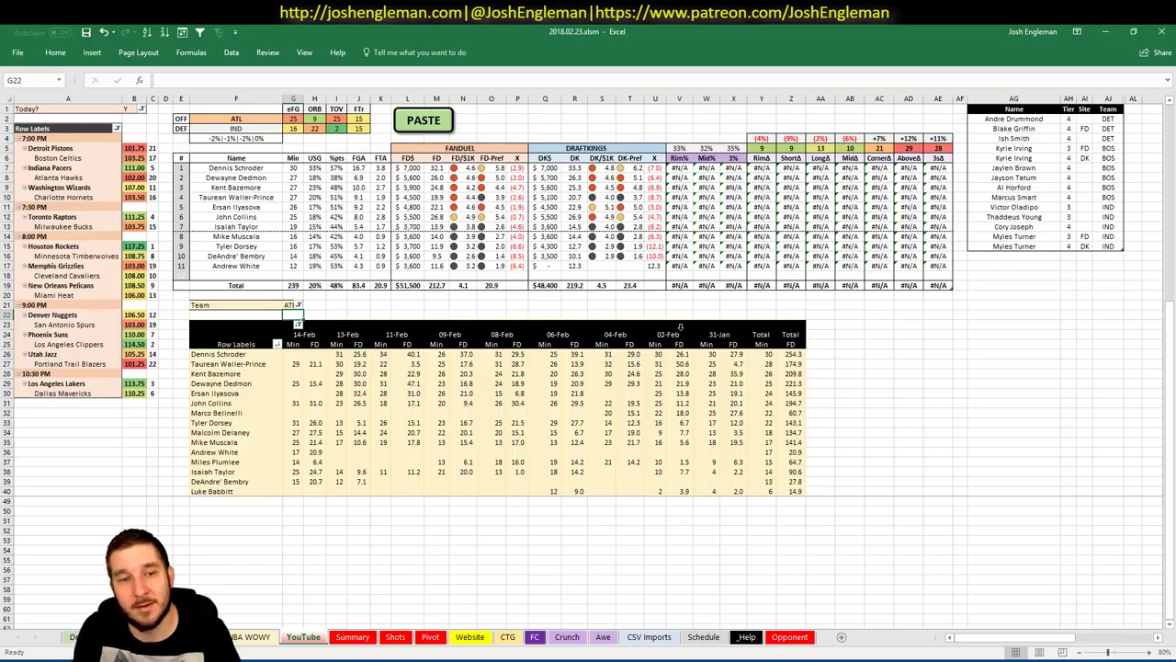
Step: Try to look up the Pacers' team stats on Cleaning the Glass in the browser, and return to the Excel workbook
key(alt+Tab)
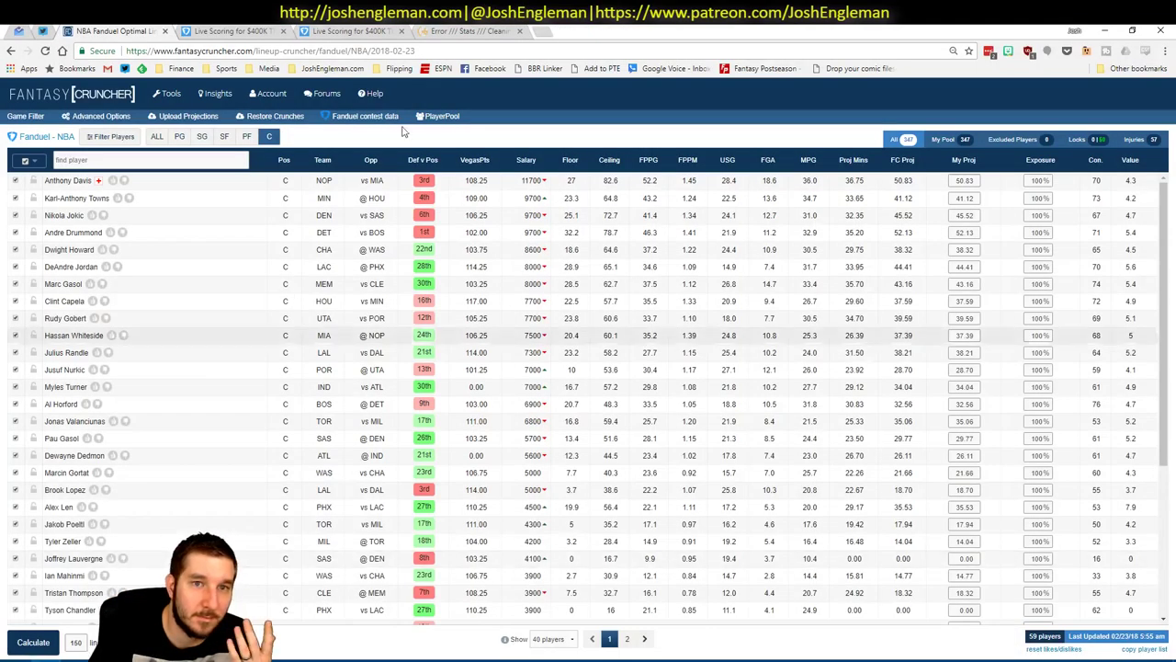
click(464, 30)
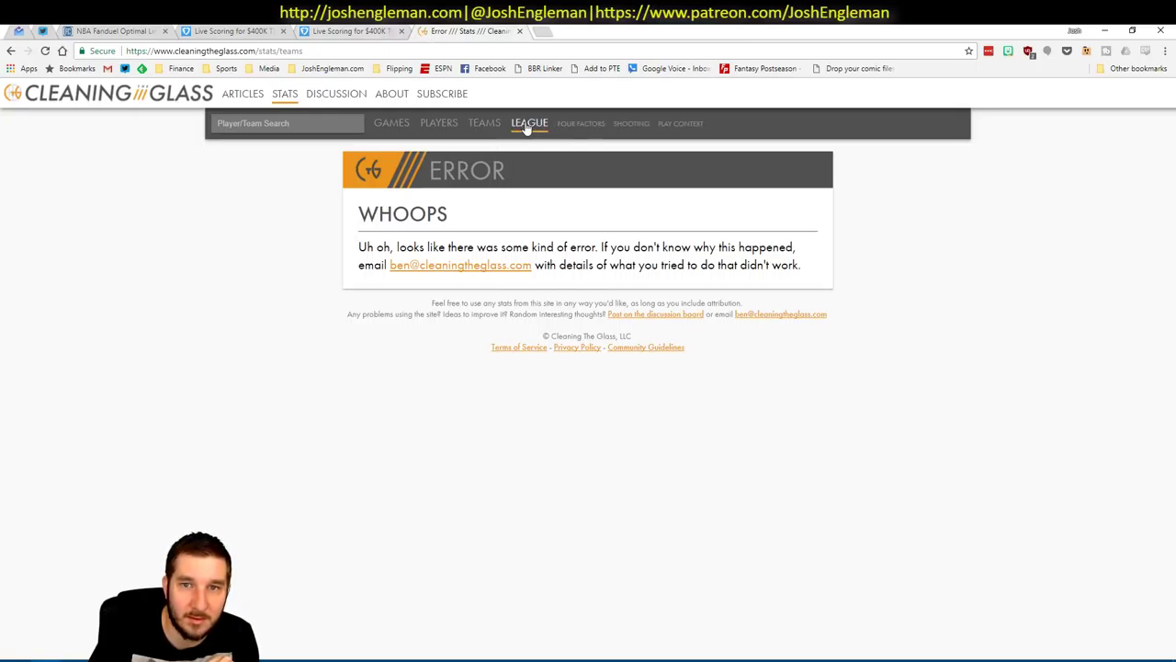
click(294, 125)
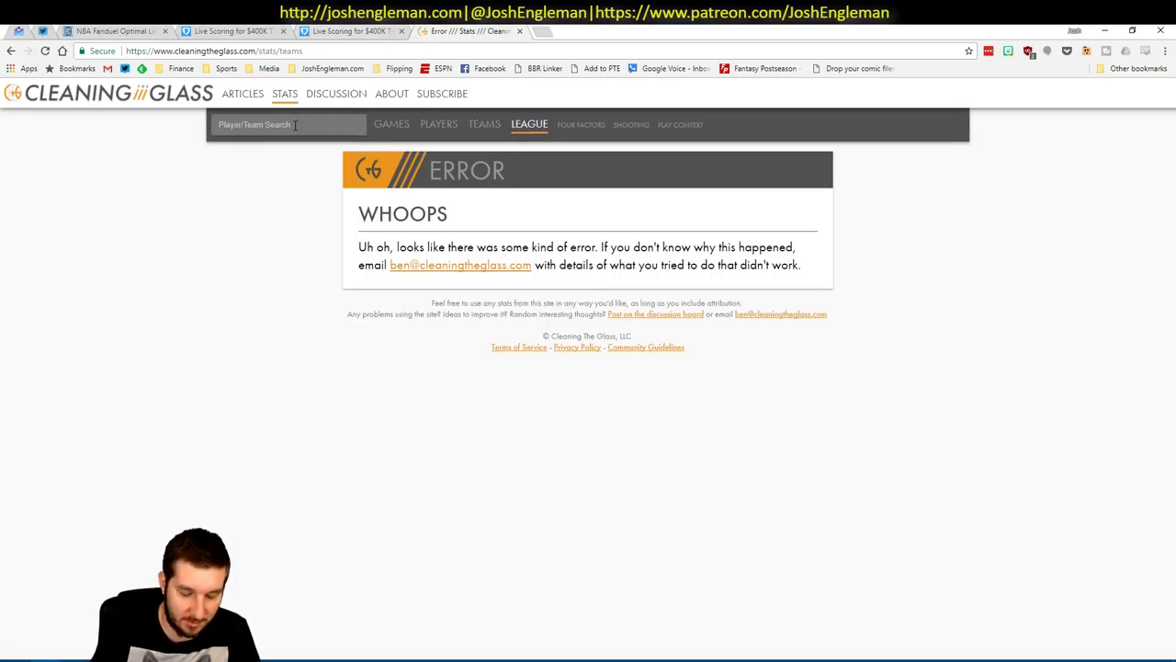
text(pacers)
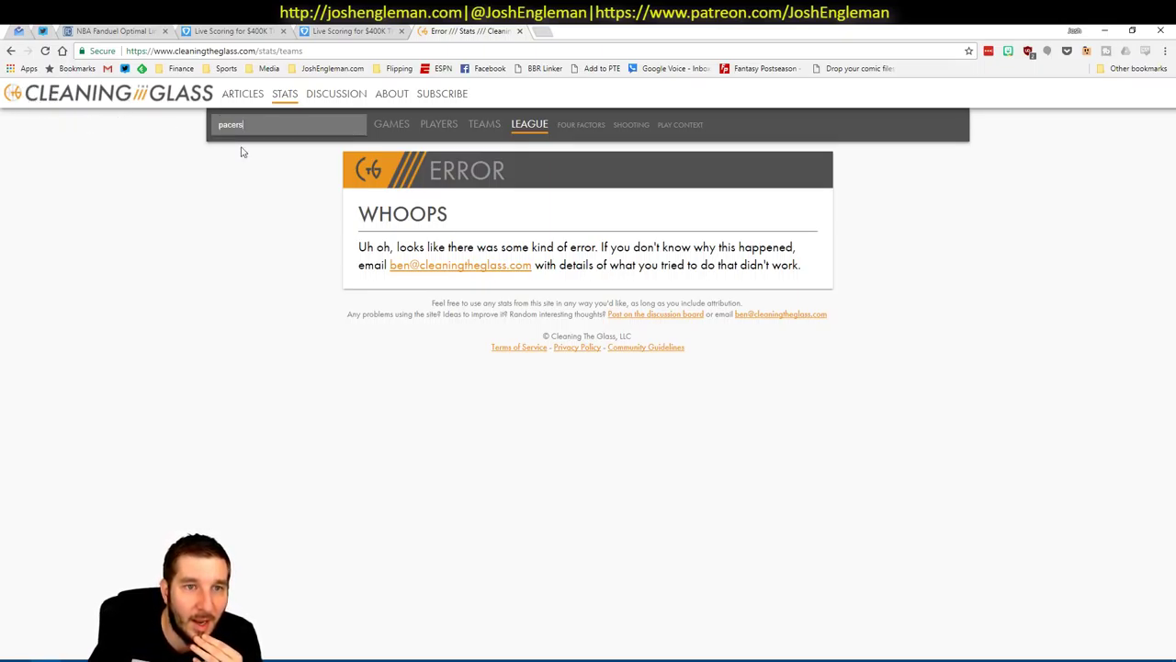
click(482, 122)
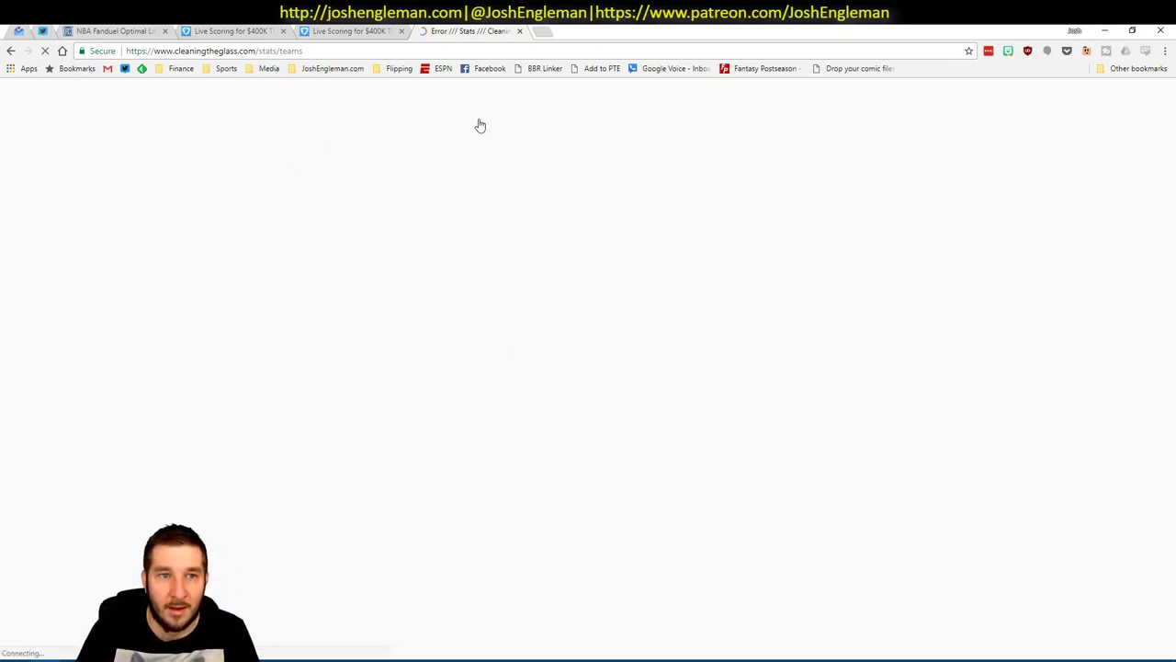
key(alt+Tab)
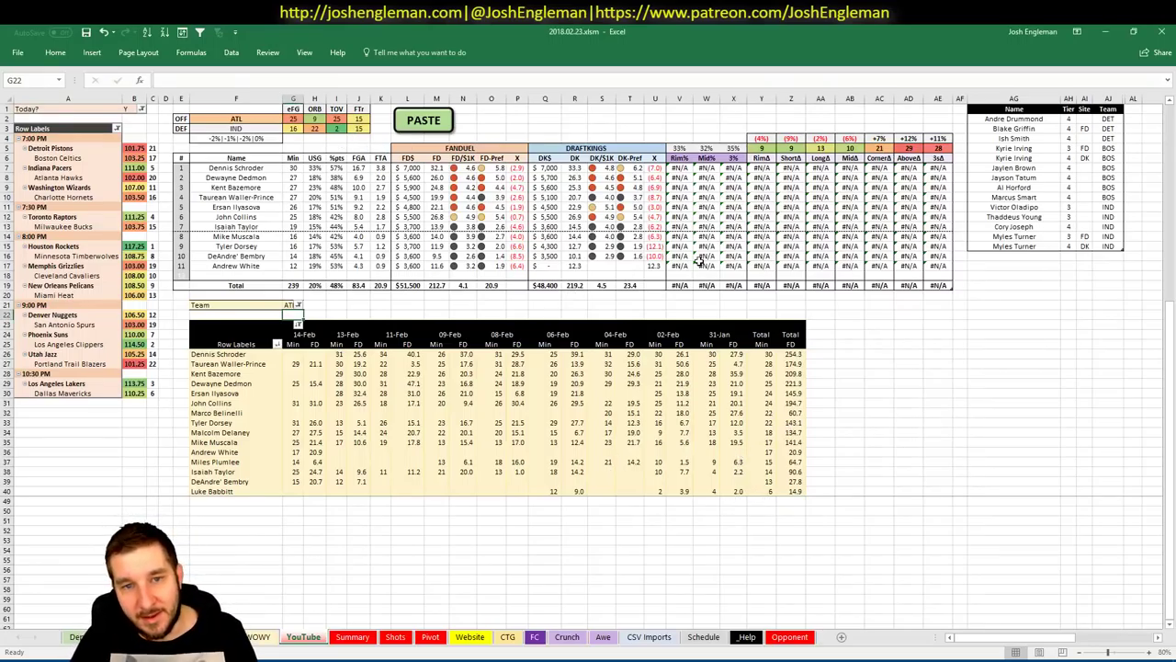
Step: Add Dennis Schroder below the Myles Turner rows in the player picks table with tier 3 and site FD
click(1047, 257)
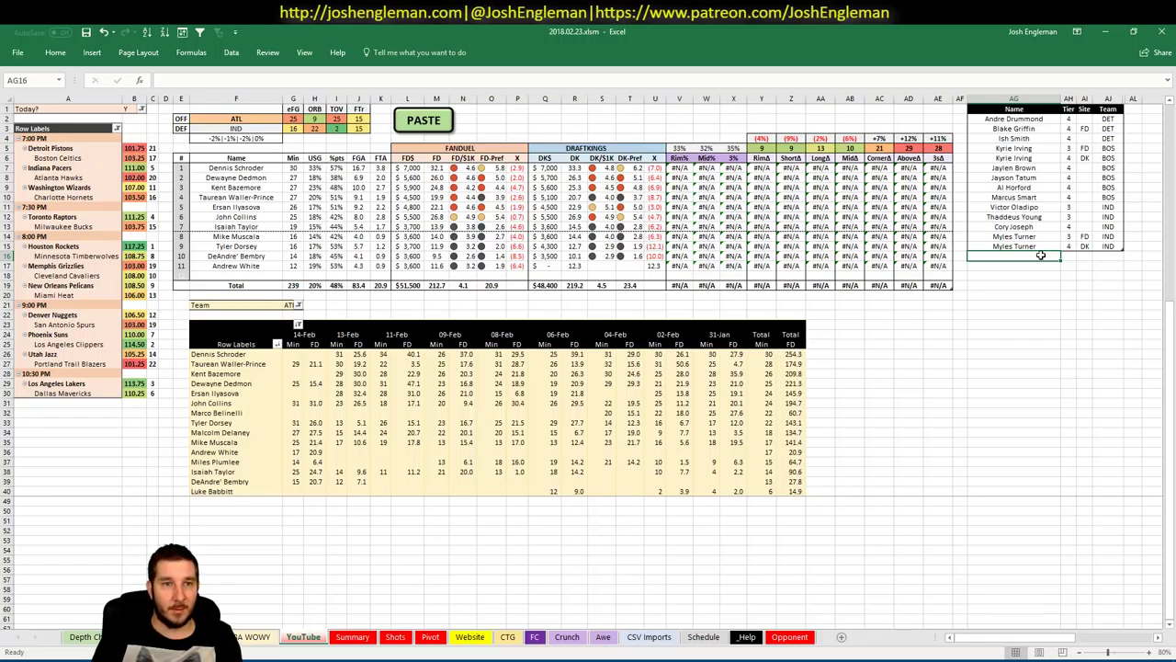
text(Dennis SC)
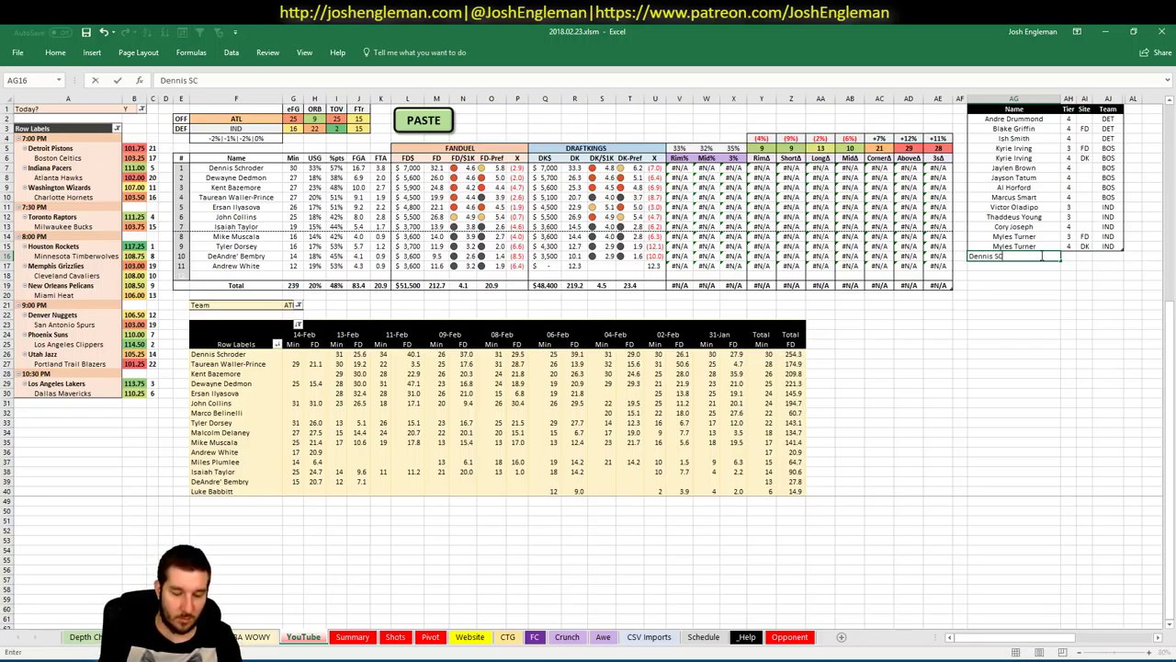
text(hroder)
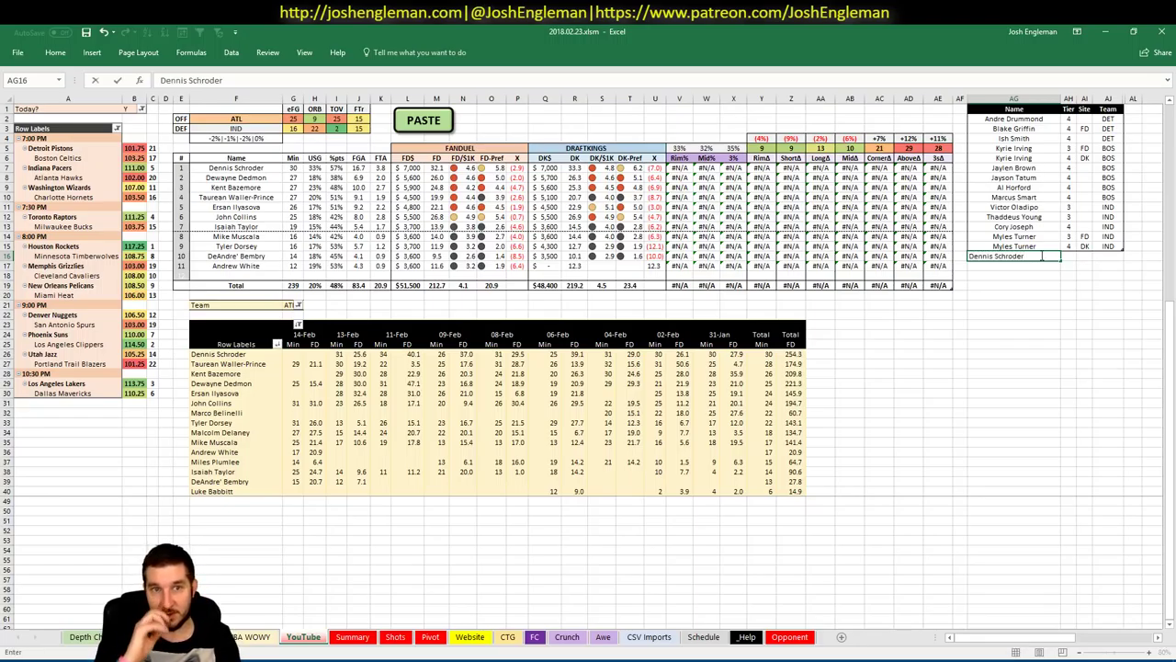
key(Tab)
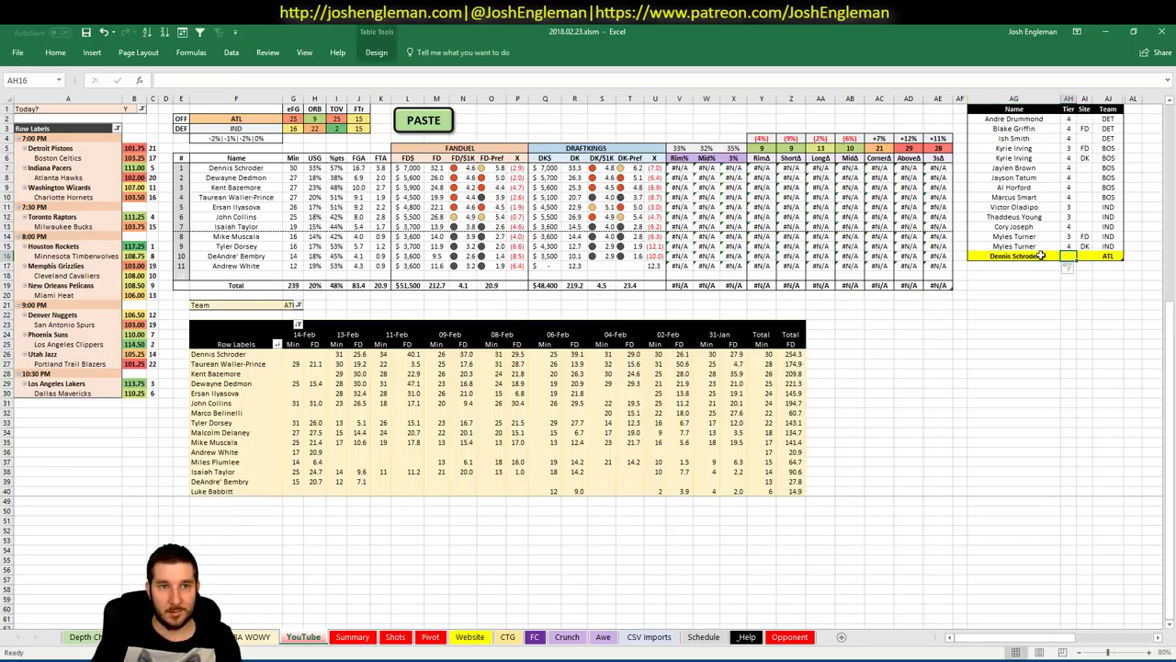
text(3)
key(Tab)
text(FD)
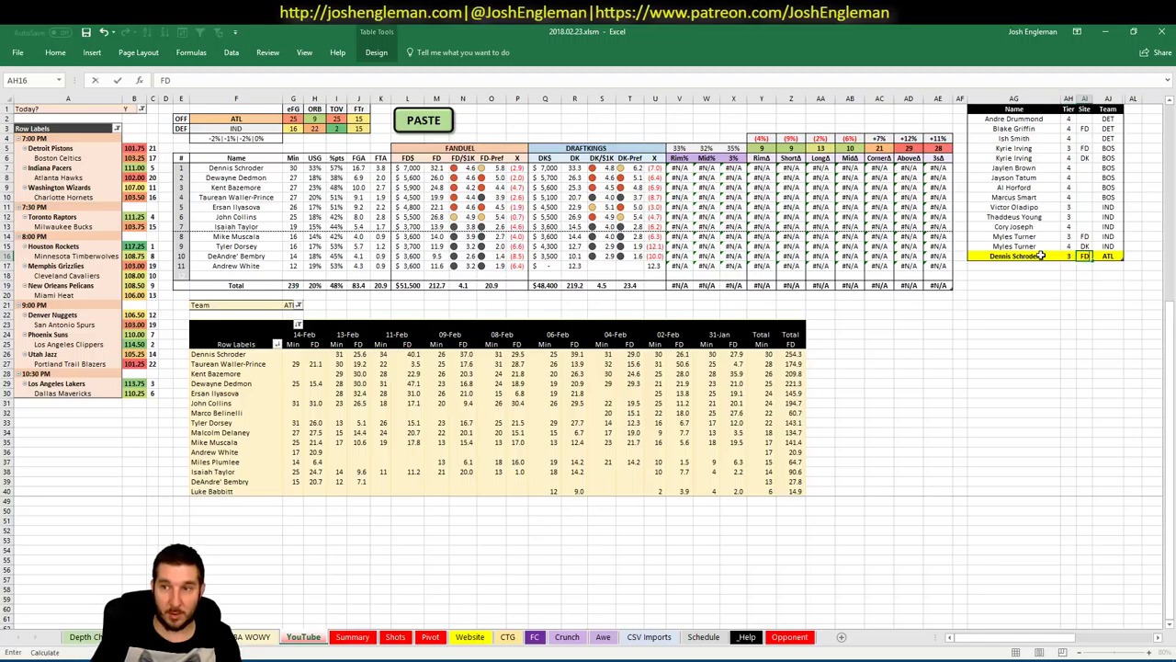
key(Return)
Step: Add a second Dennis Schroder row to the player picks table with tier 4 and site DK
text(DE)
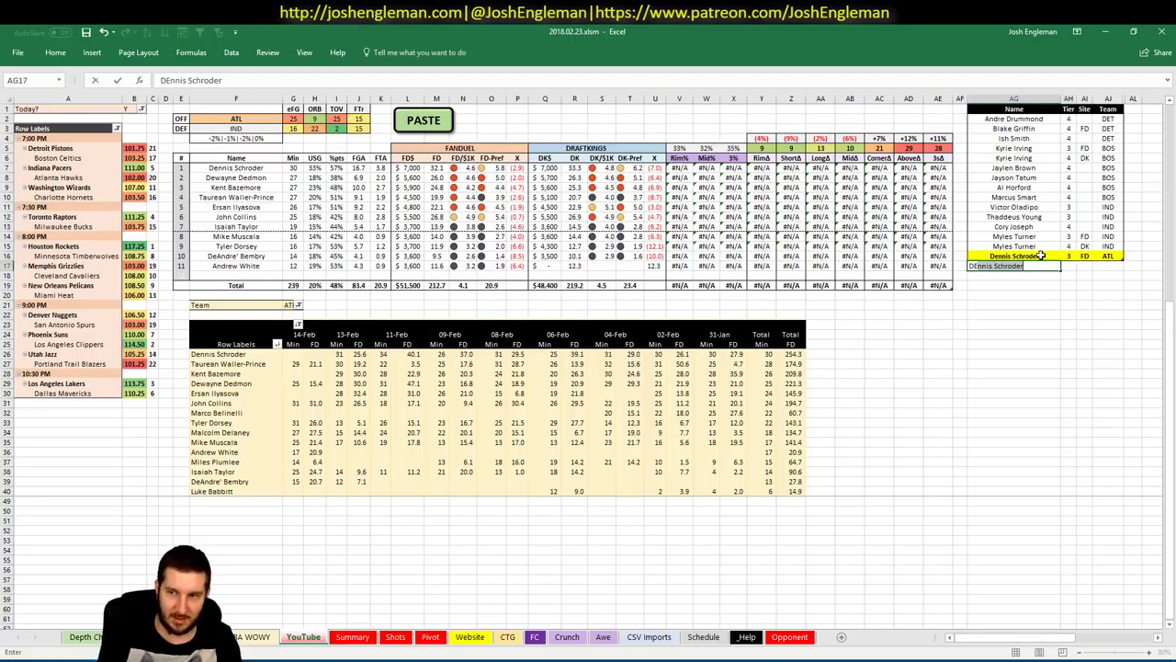
text(nnis)
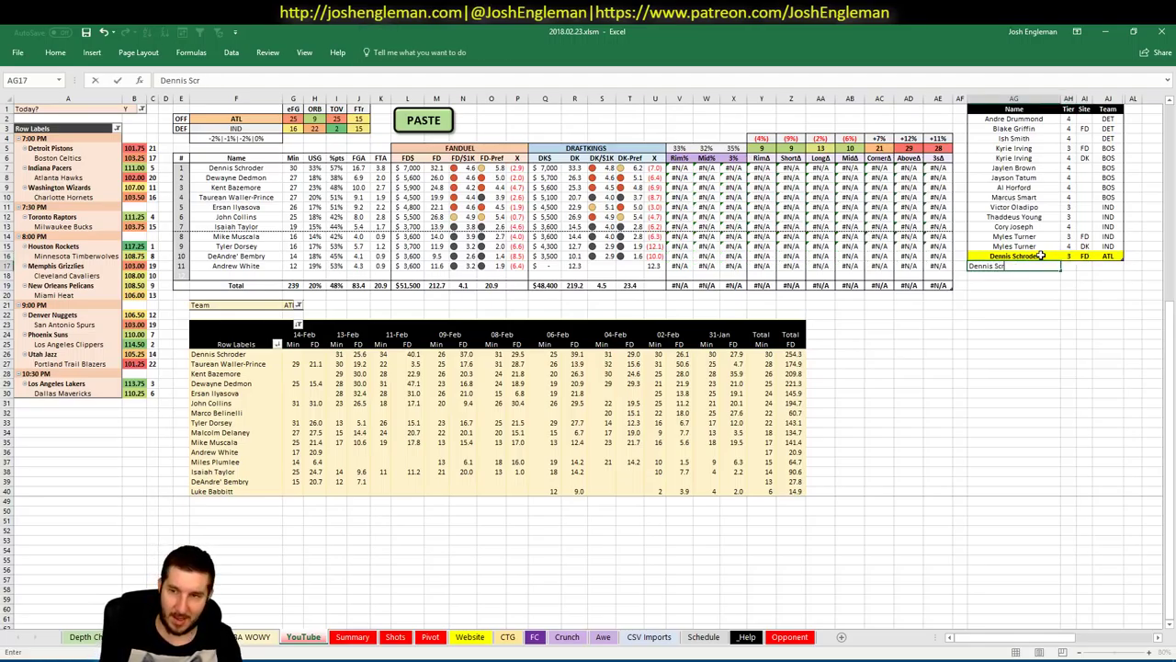
text(roder)
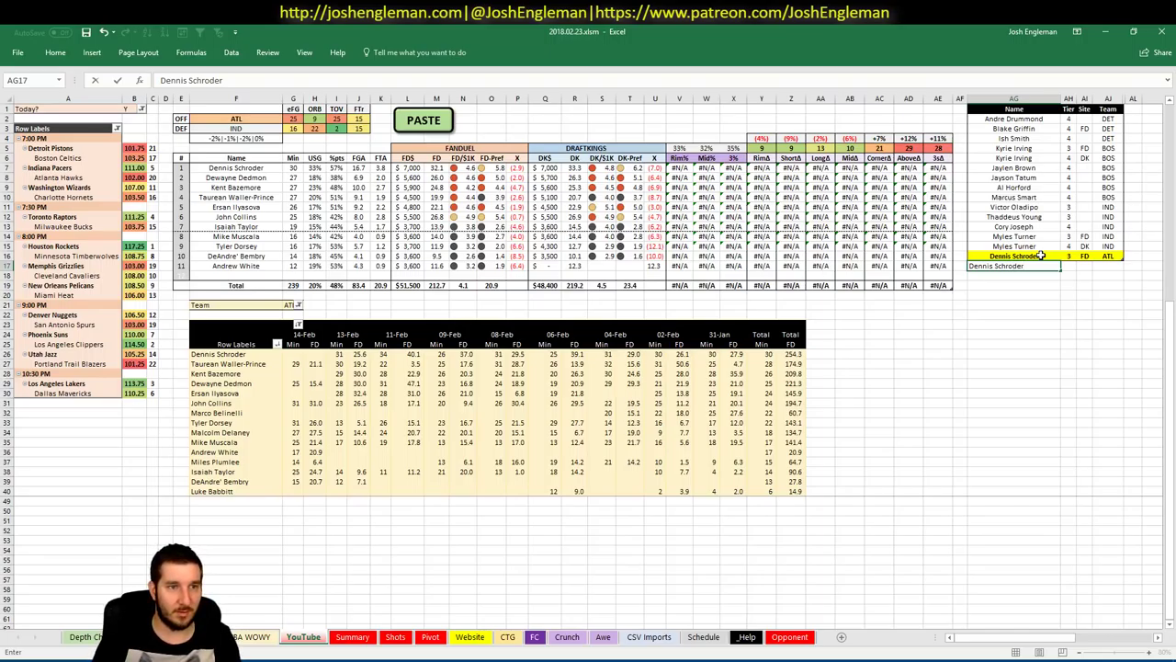
key(Tab)
text(4)
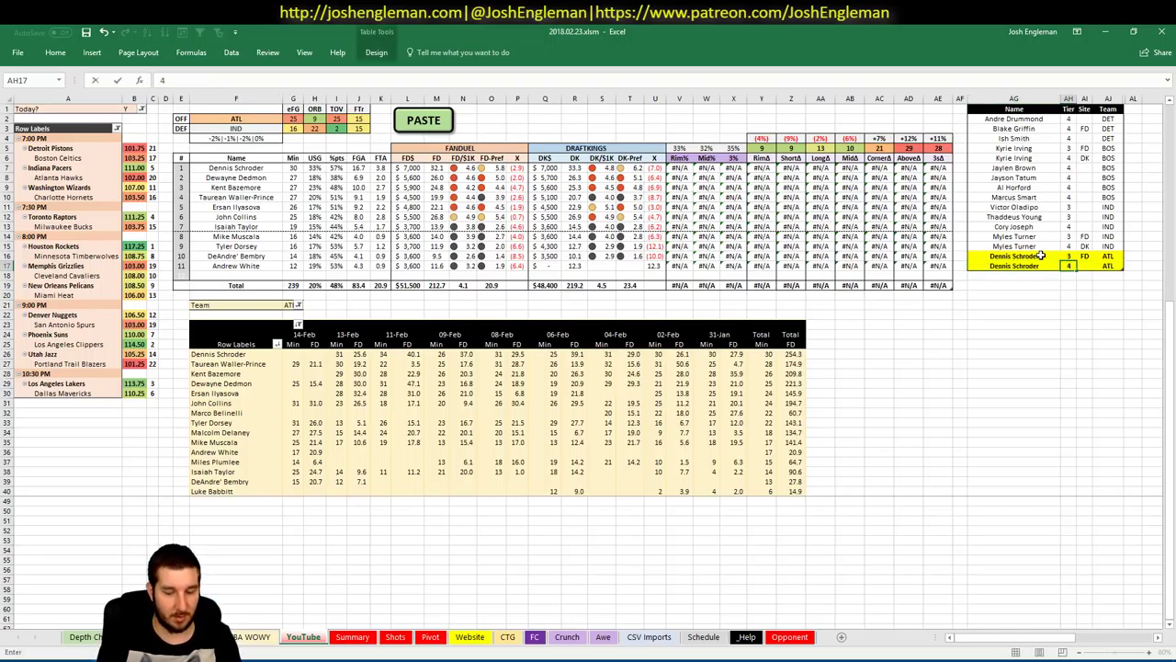
key(Tab)
text(DK)
key(Return)
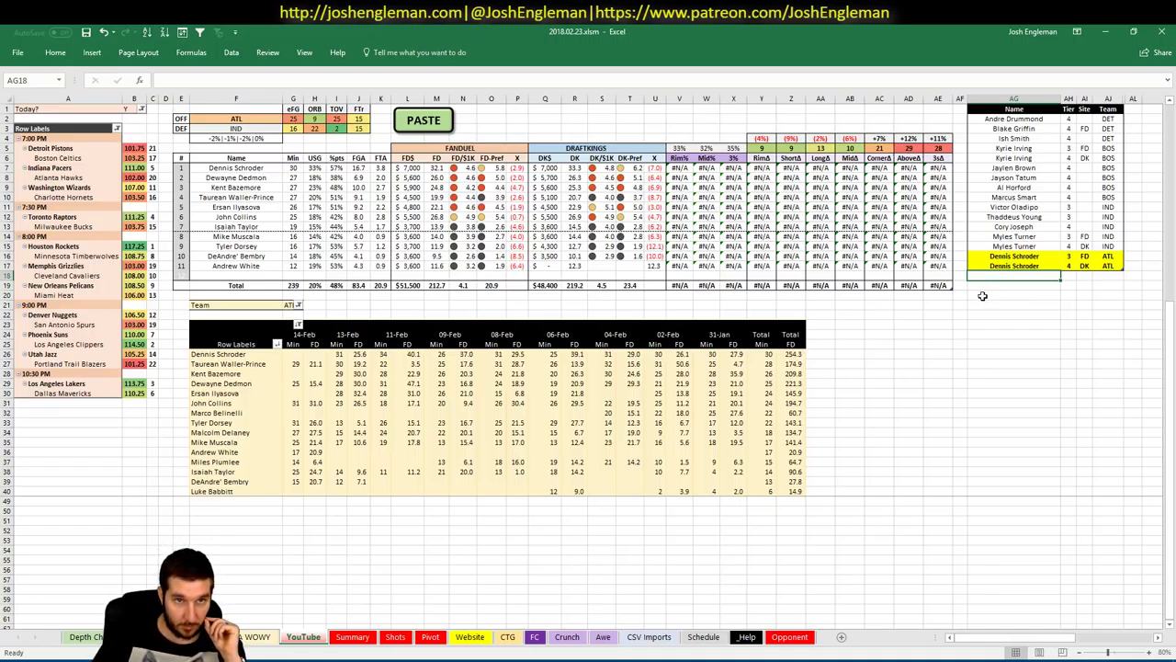
Step: Add Dewayne Dedmon below the Dennis Schroder rows in the player picks table with tier 3 and site FD
text(Dewayne De)
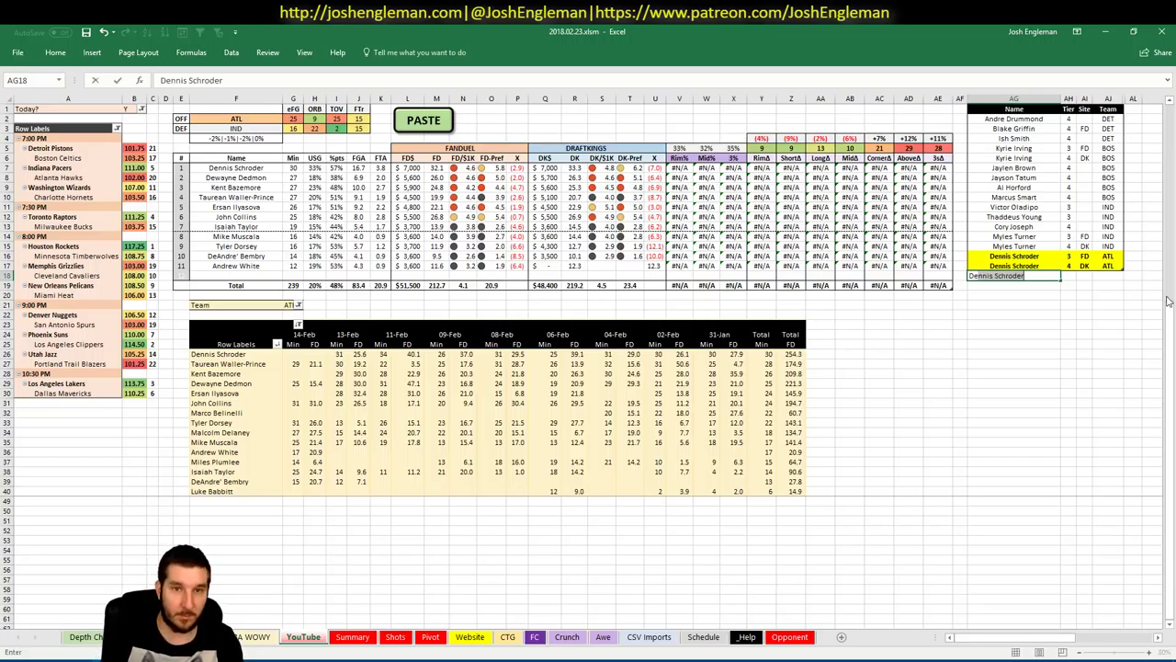
text(dmon)
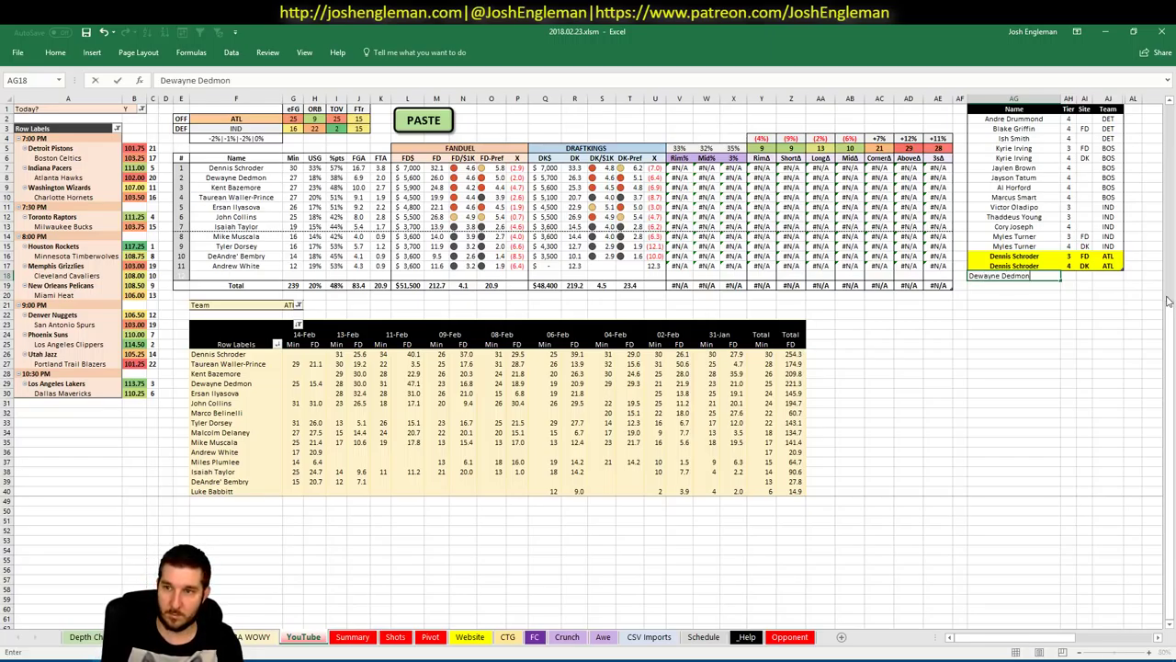
key(Tab)
text(3)
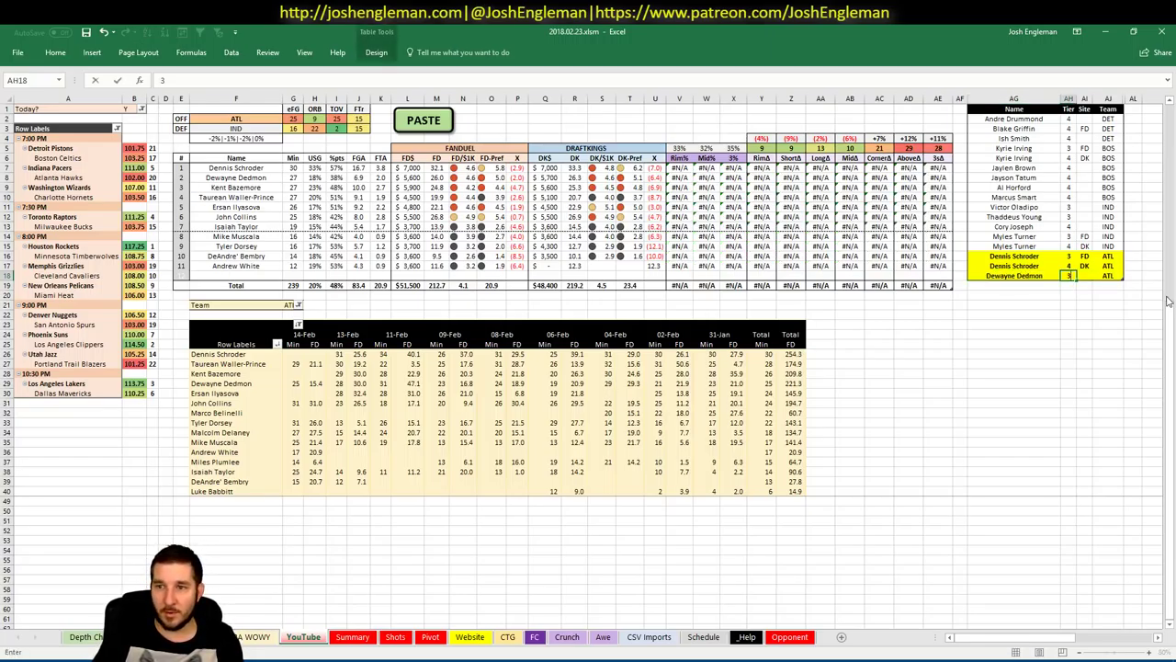
key(Tab)
text(FD)
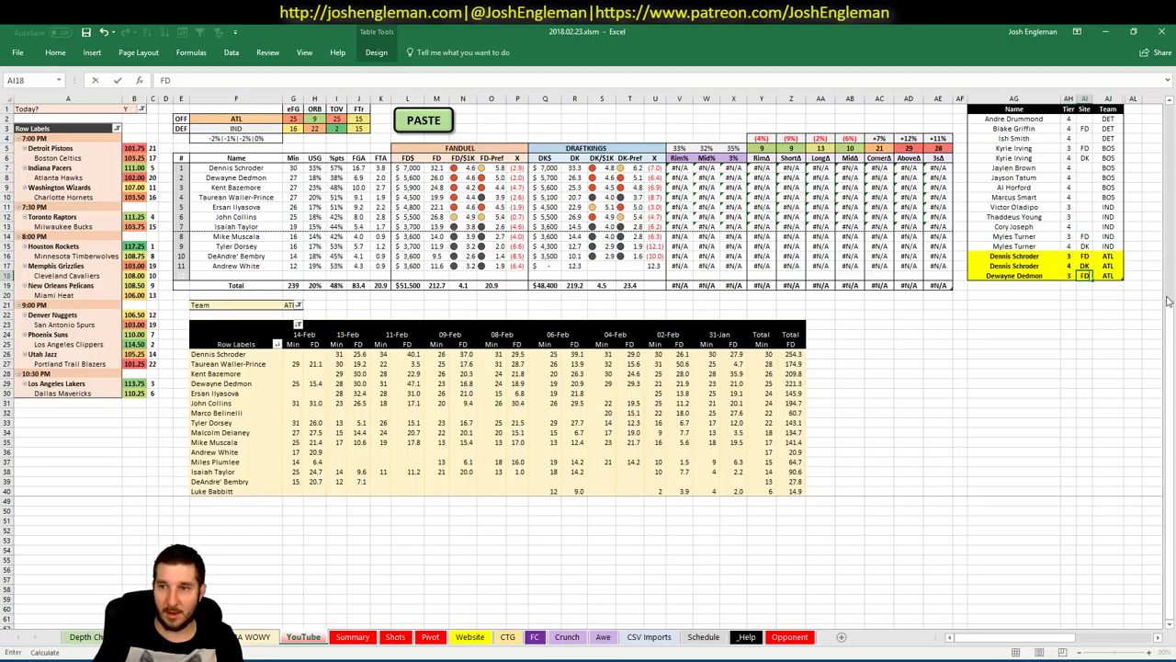
key(Return)
Step: Add a second Dewayne Dedmon row to the player picks table with tier 4 and site DK
text(Dewayne Dedmon)
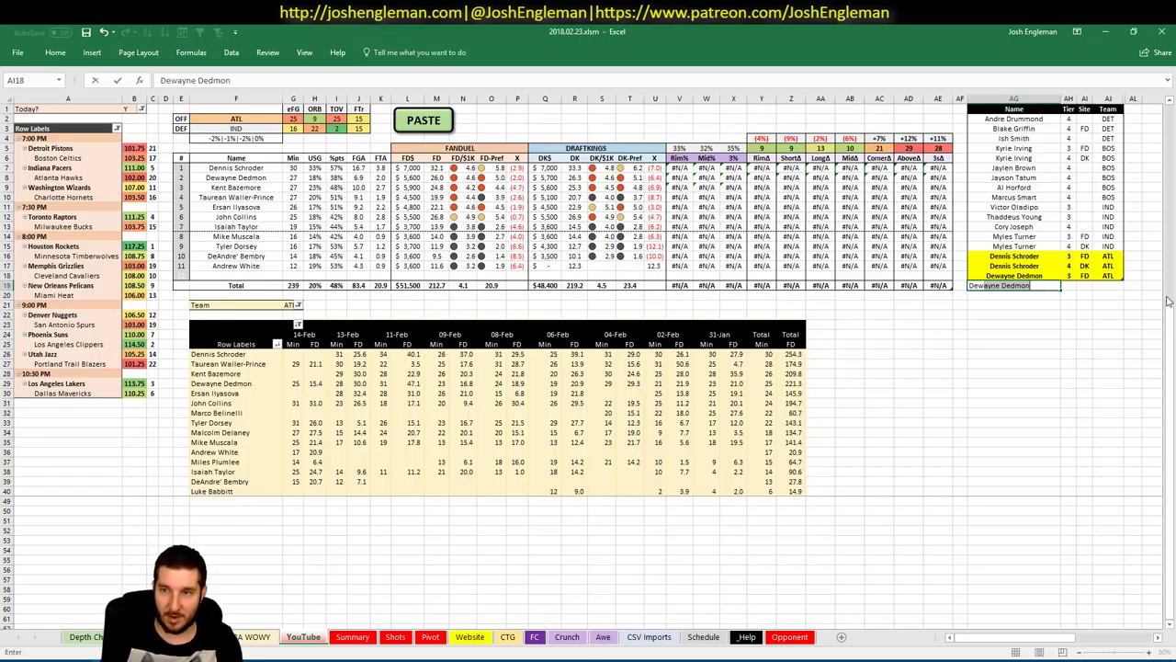
key(Tab)
text(4)
key(Tab)
text(DK)
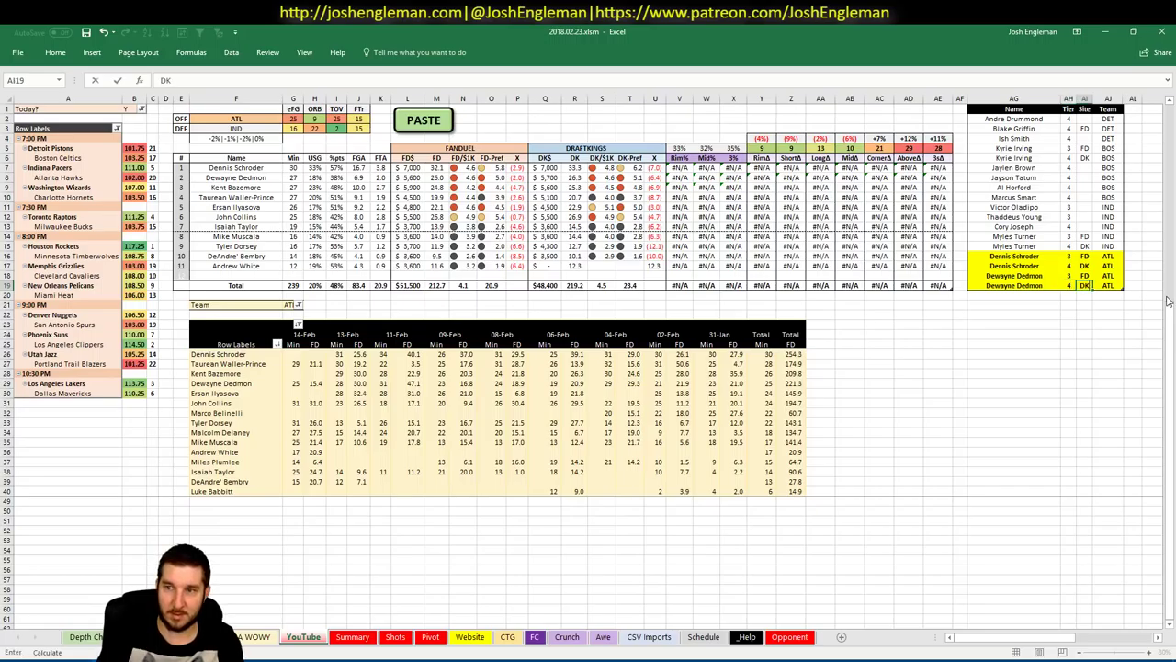
key(Return)
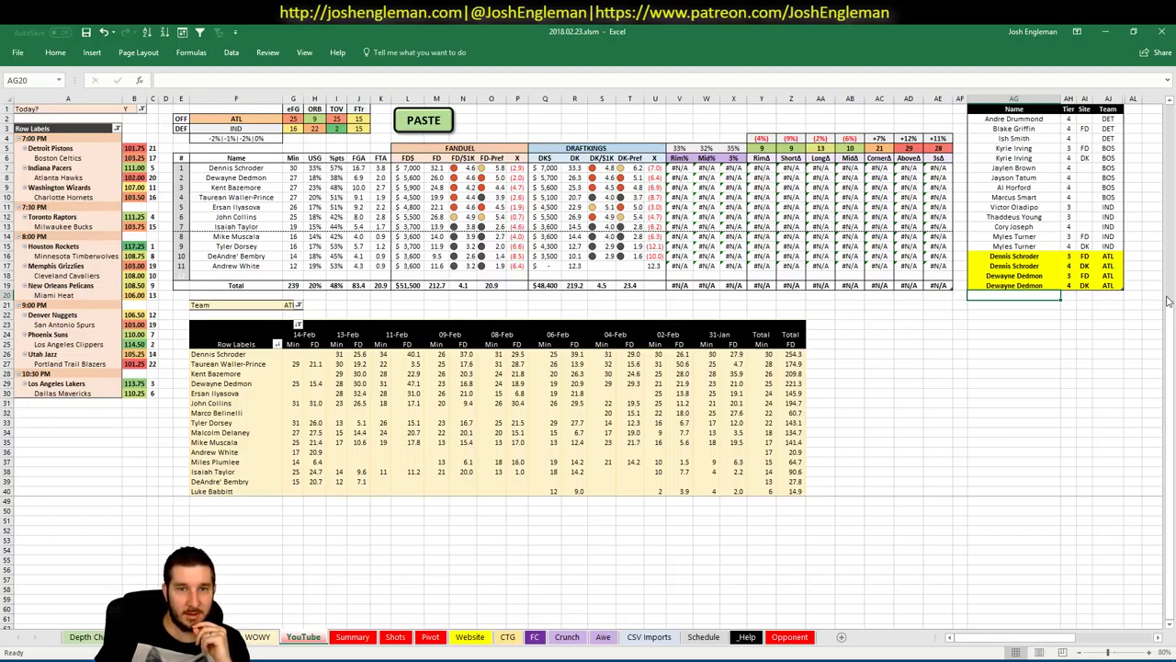
Step: Add Ersan Ilyasova to the player picks table with tier 4, leaving the site blank
text(Ersan Ilyasova)
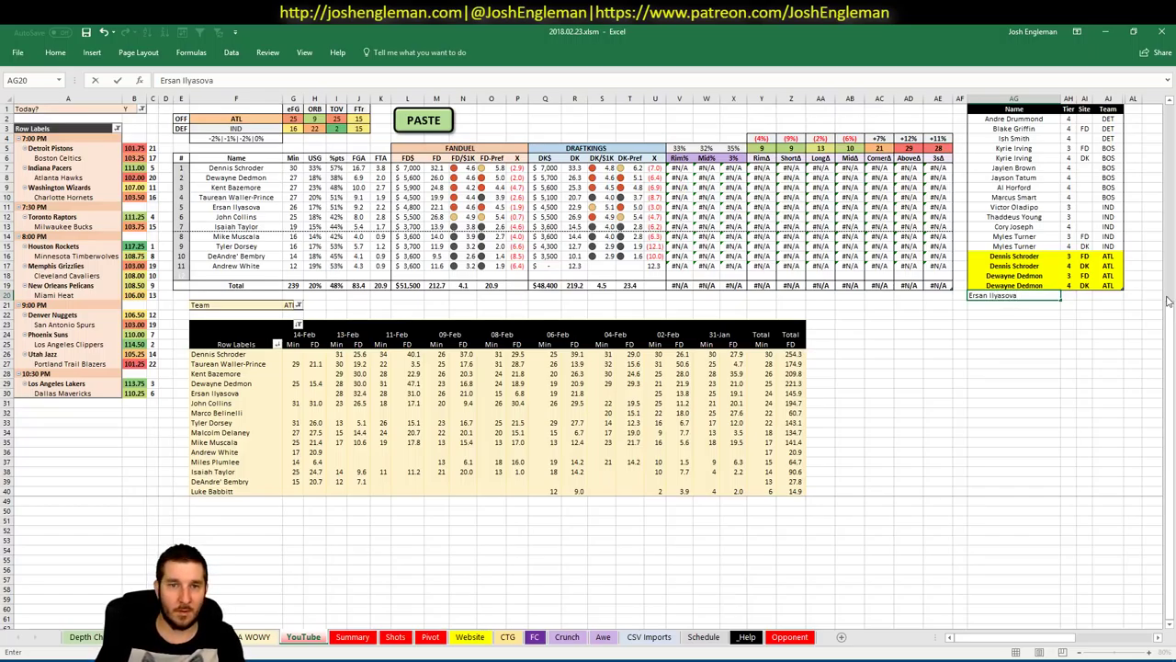
key(Tab)
text(4)
key(Return)
Step: Add John Collins below Ersan Ilyasova in the player picks table with tier 4 and no site
text(John Collin)
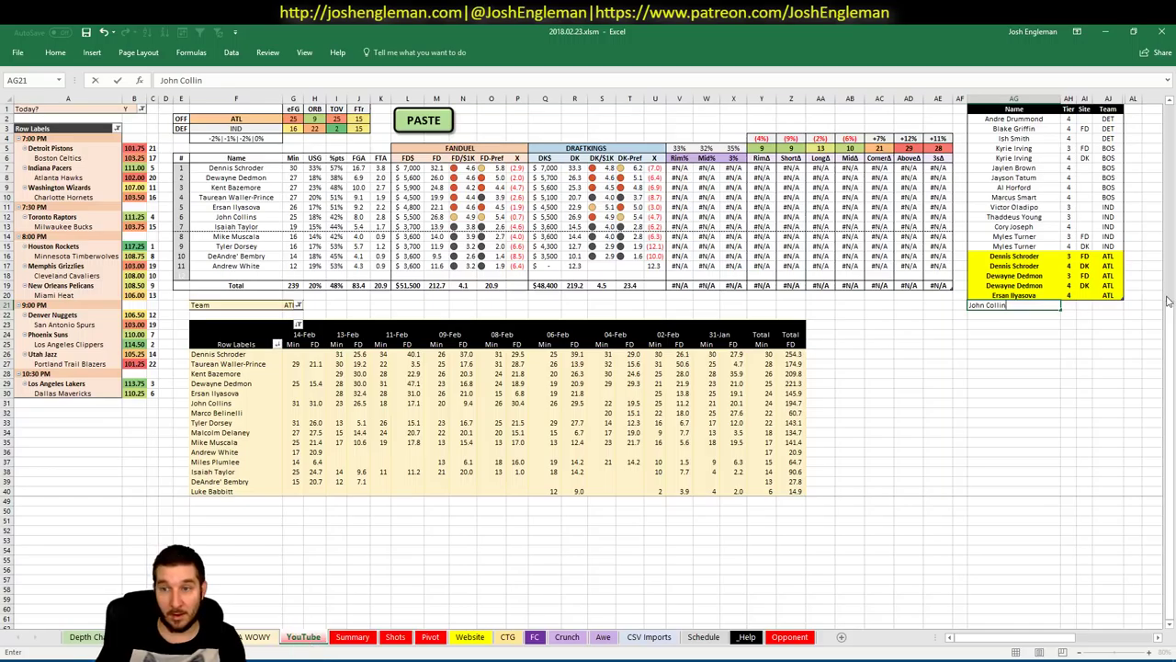
key(ctrl+Return)
text(John Collins)
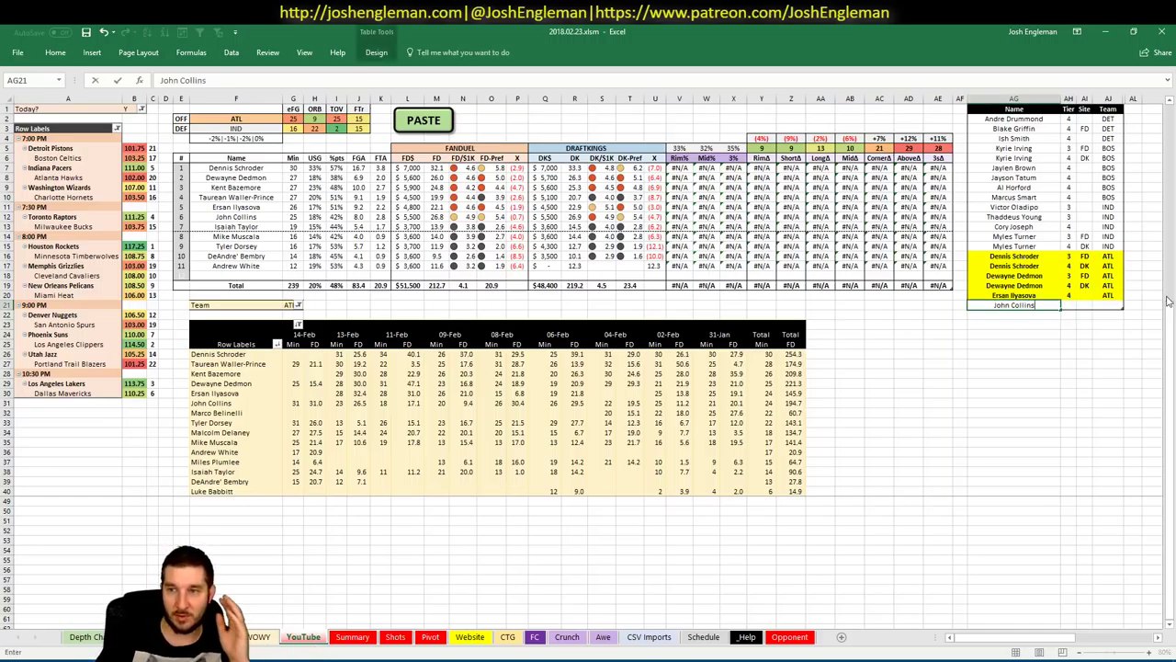
key(Tab)
text(4)
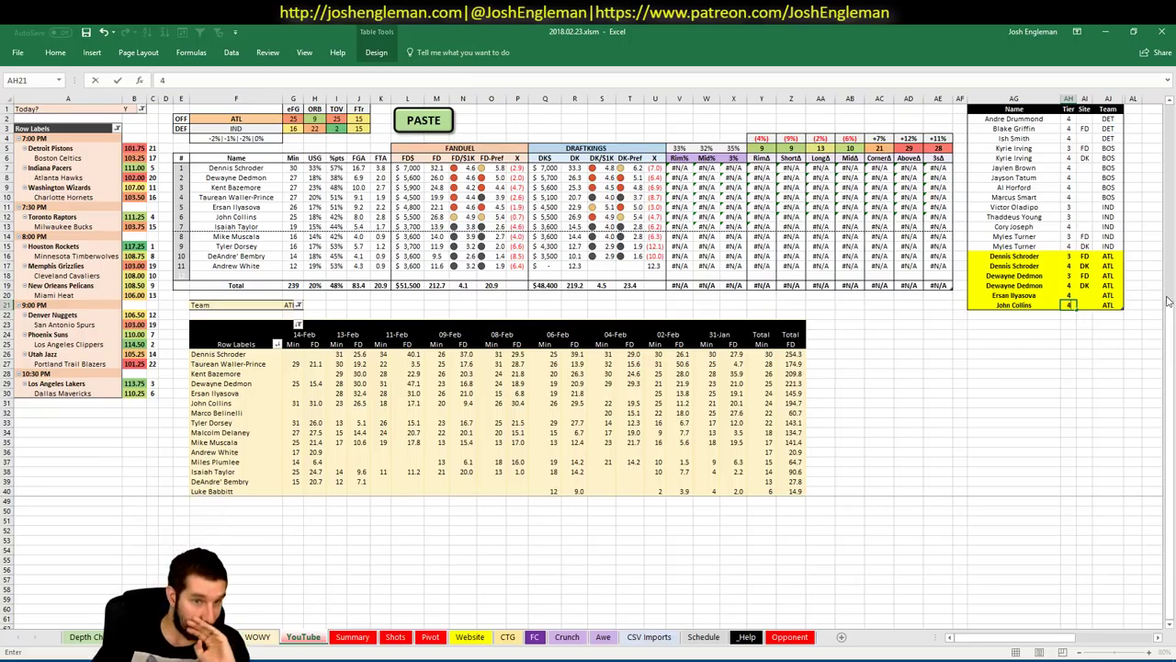
key(Return)
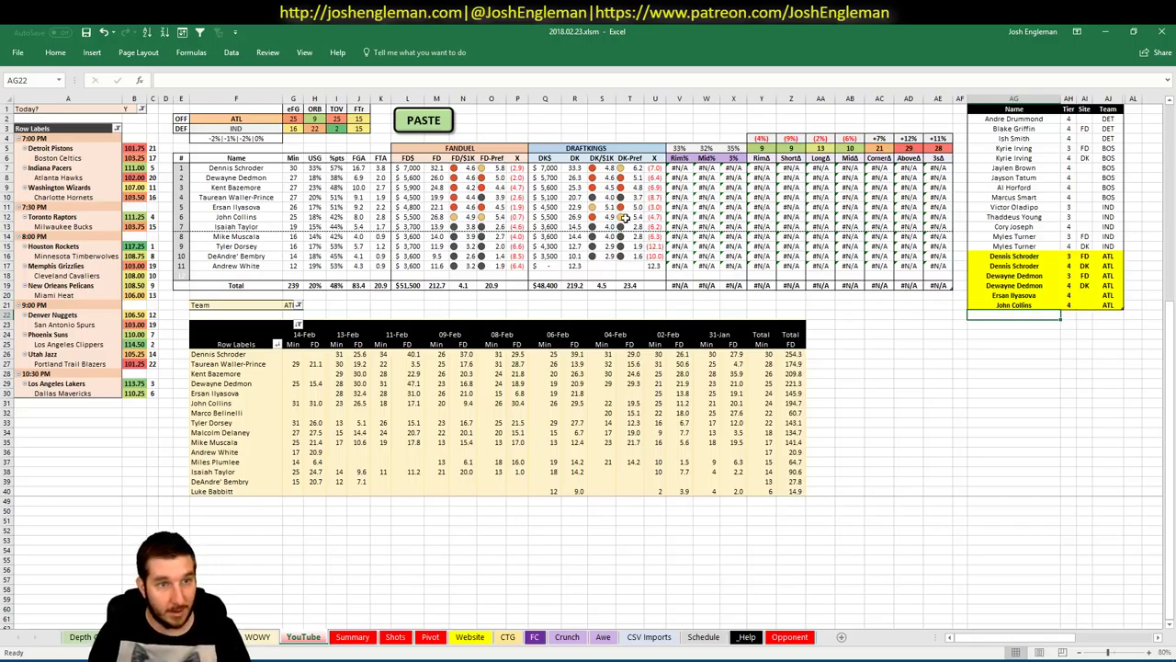
Step: Change the offensive team in the matchup table to WAS and filter the recent games pivot table to WAS
click(216, 120)
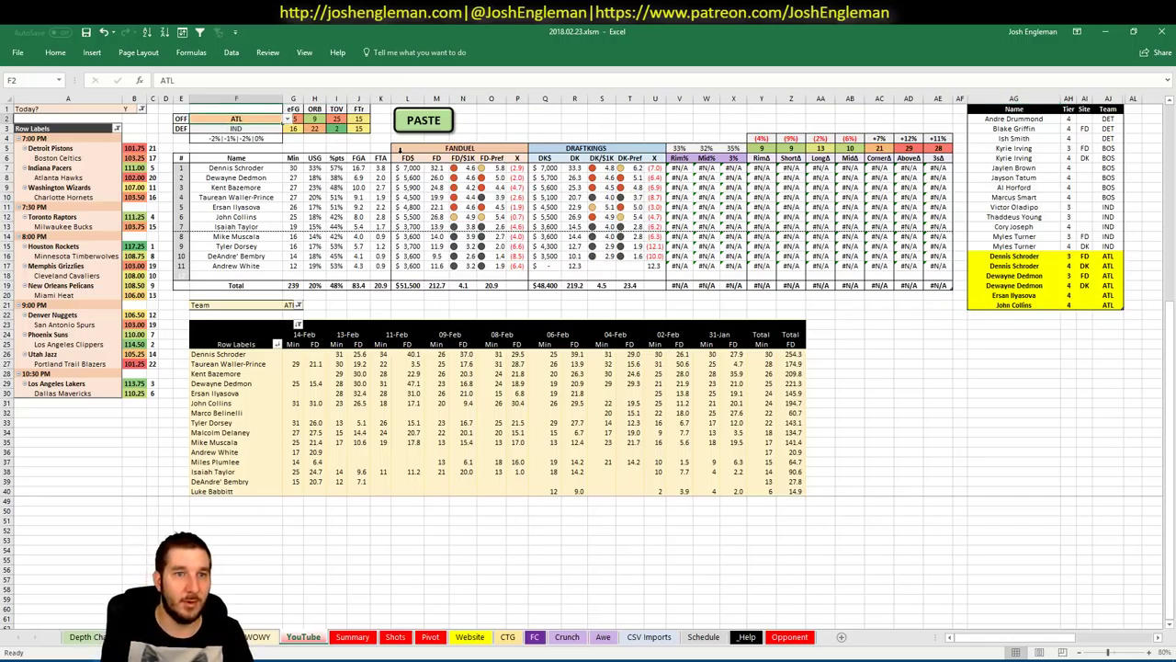
text(WAS)
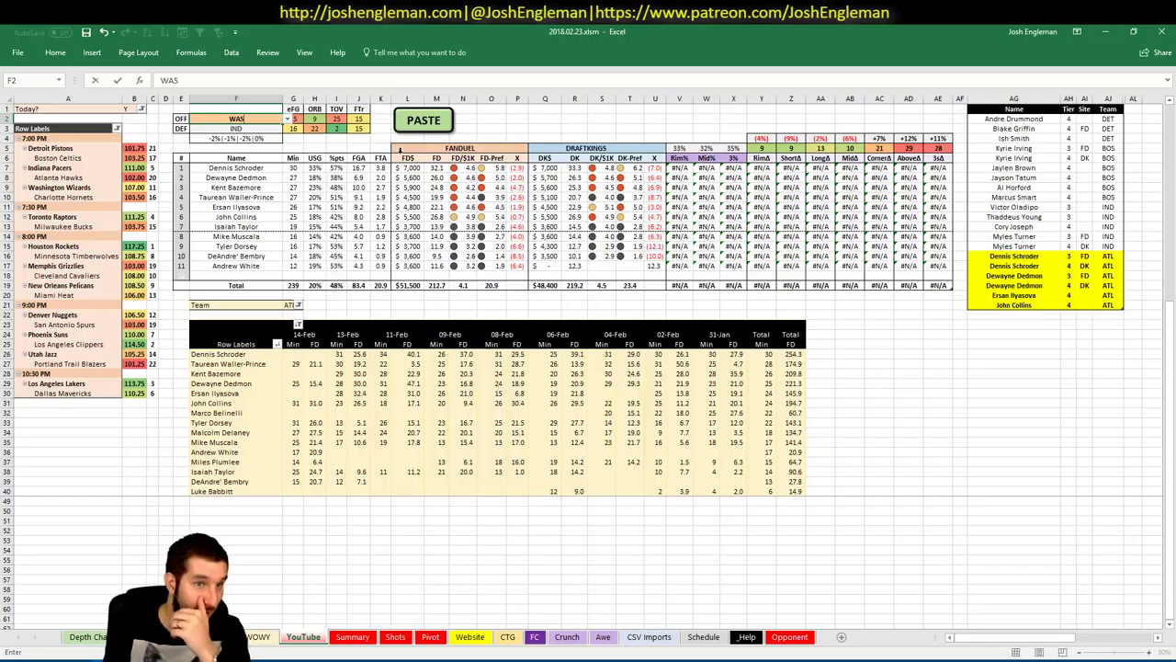
key(Return)
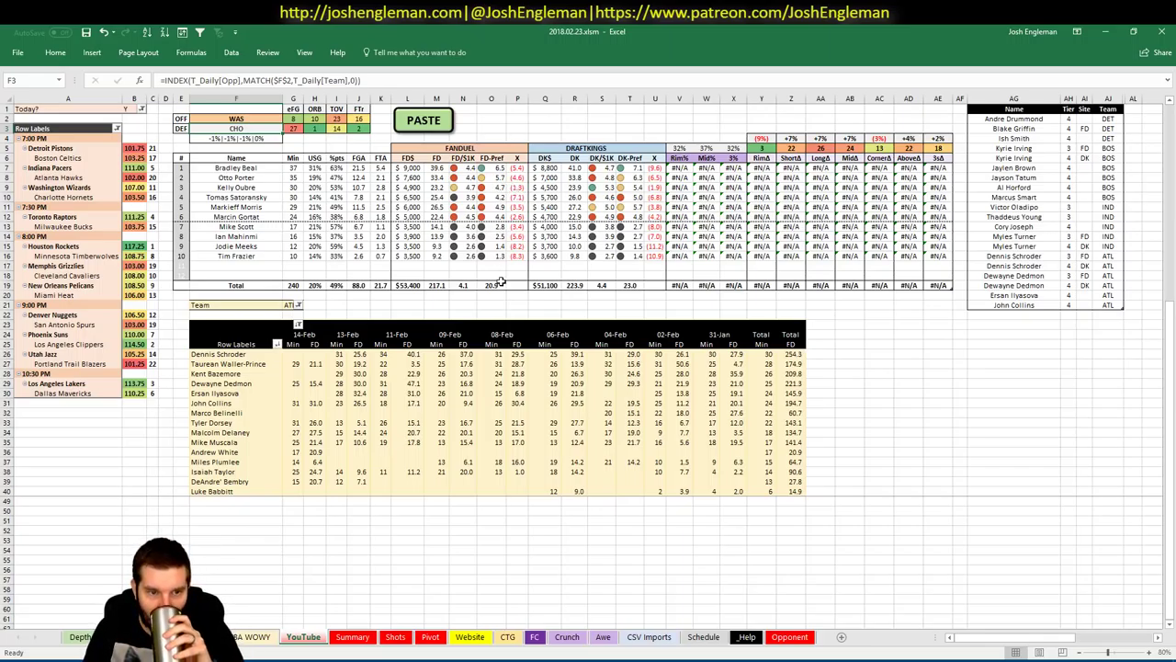
click(288, 305)
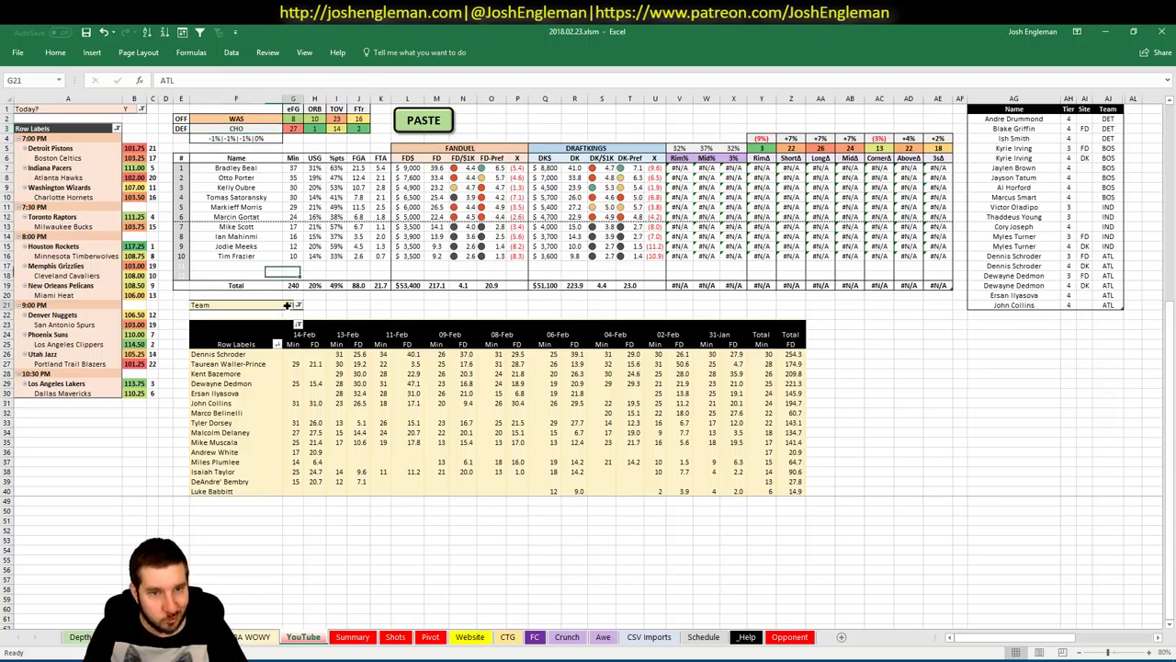
text(WAS)
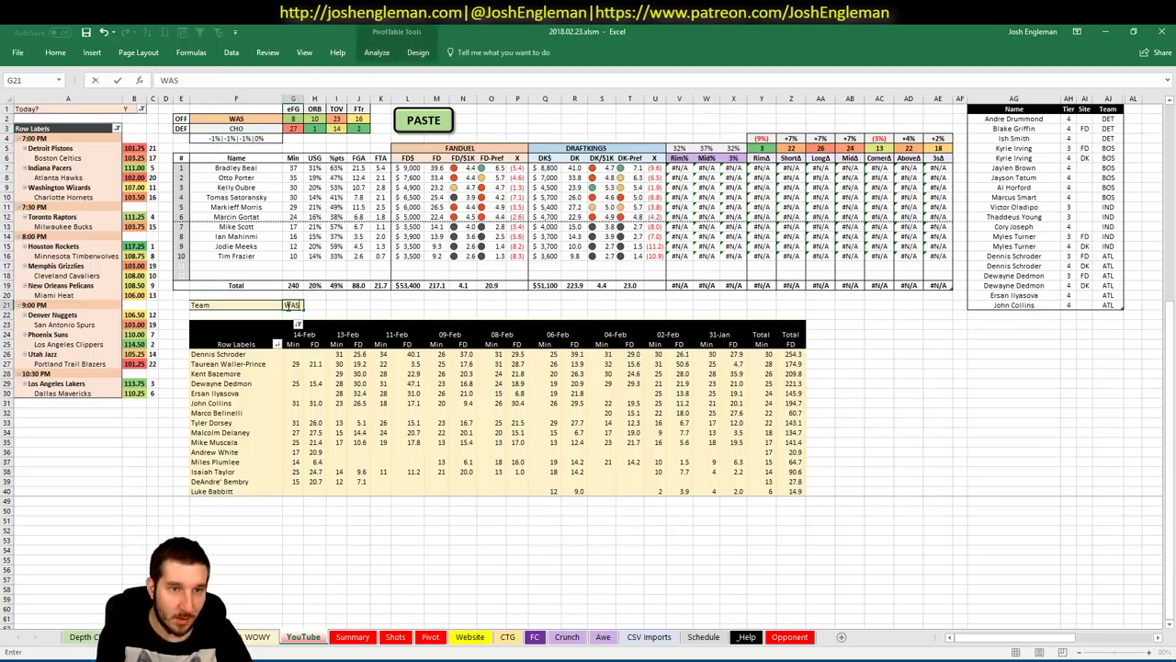
key(Return)
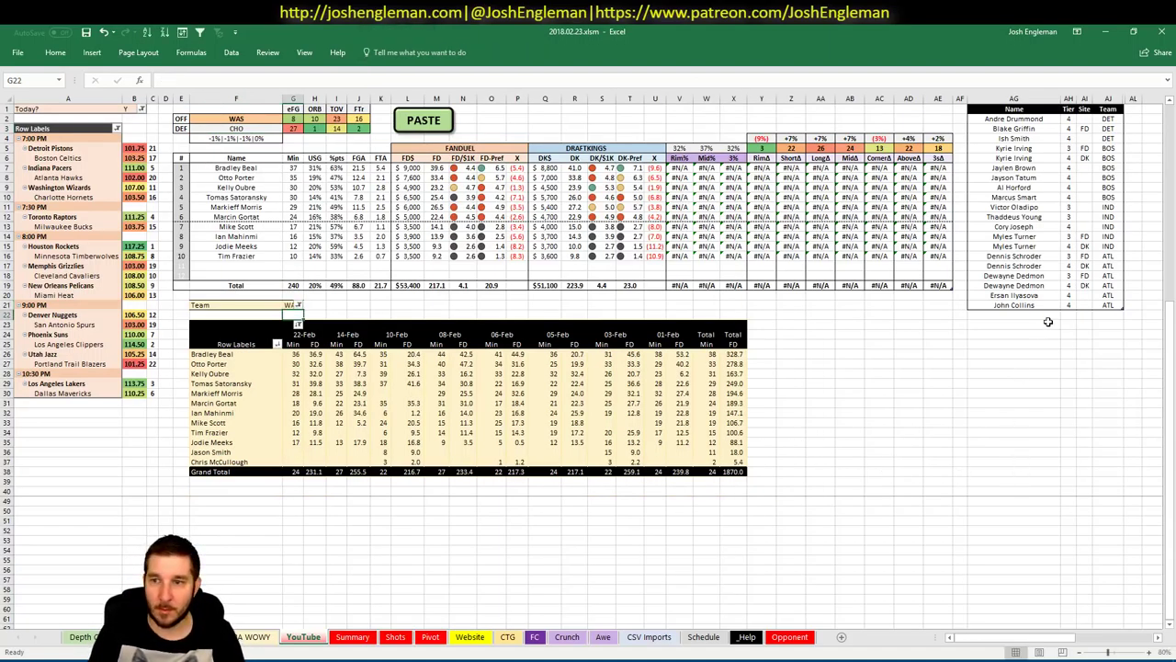
Step: Add Bradley Beal below John Collins in the player picks table with tier 3 and no site
click(1043, 312)
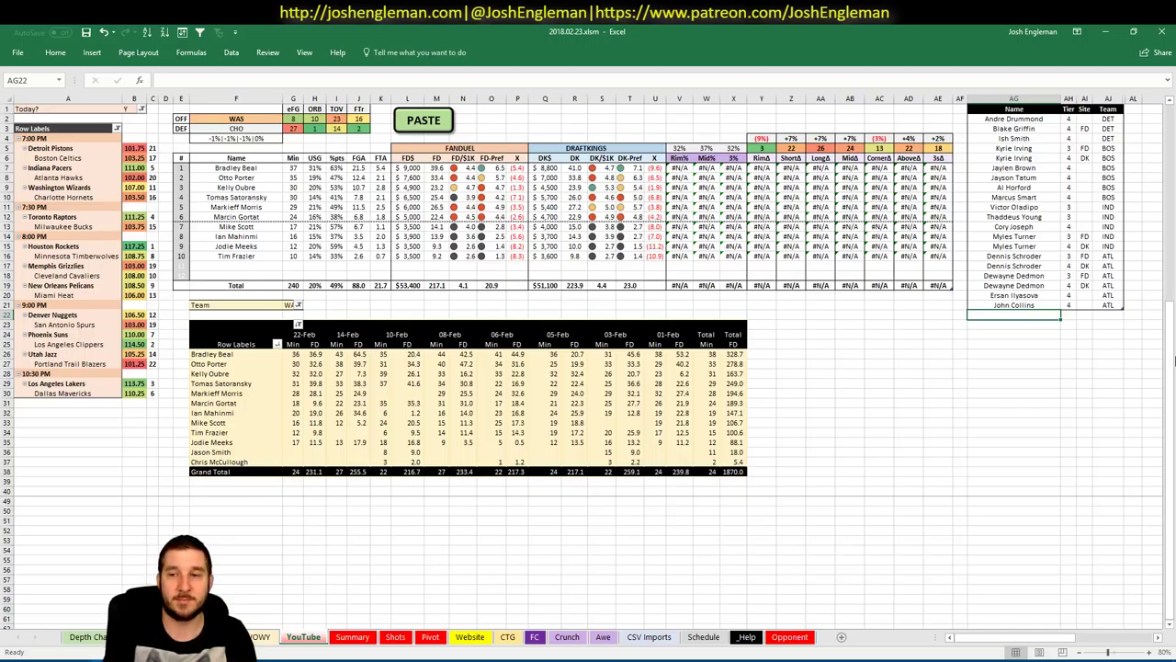
text(Bradley Beal)
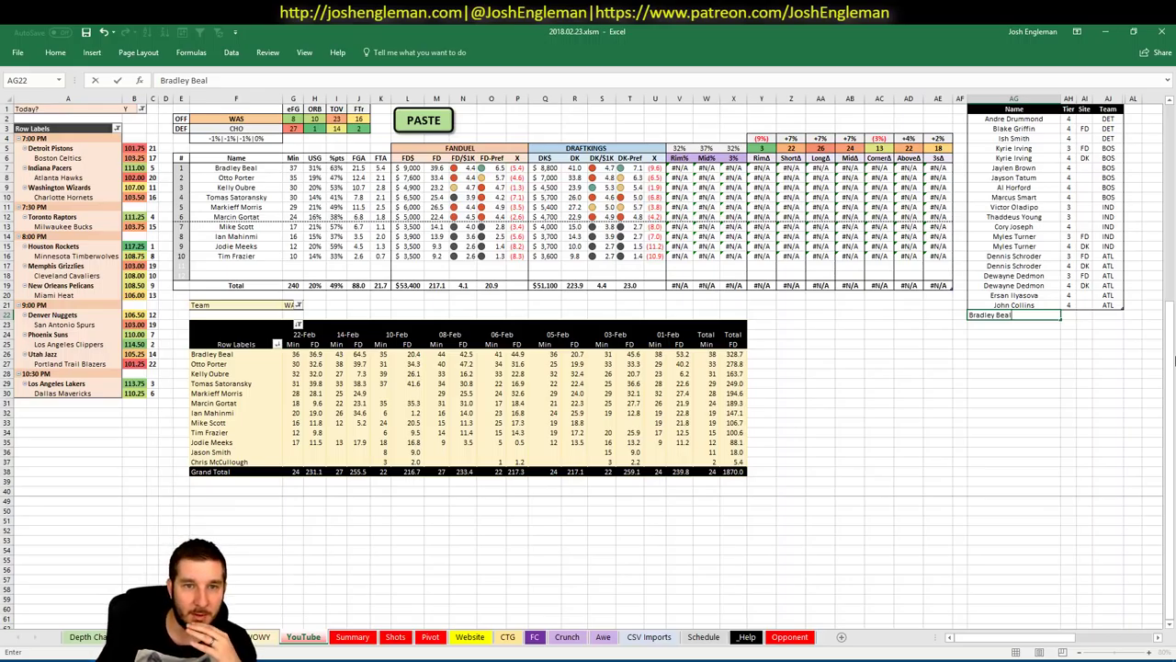
key(Tab)
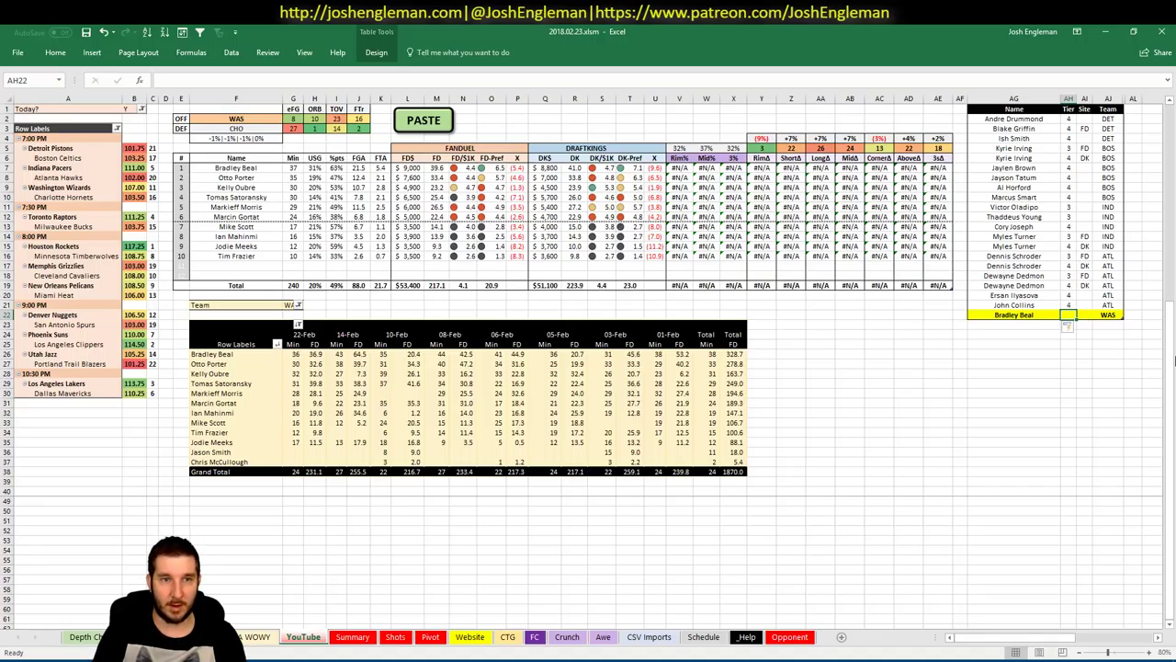
text(3)
key(Return)
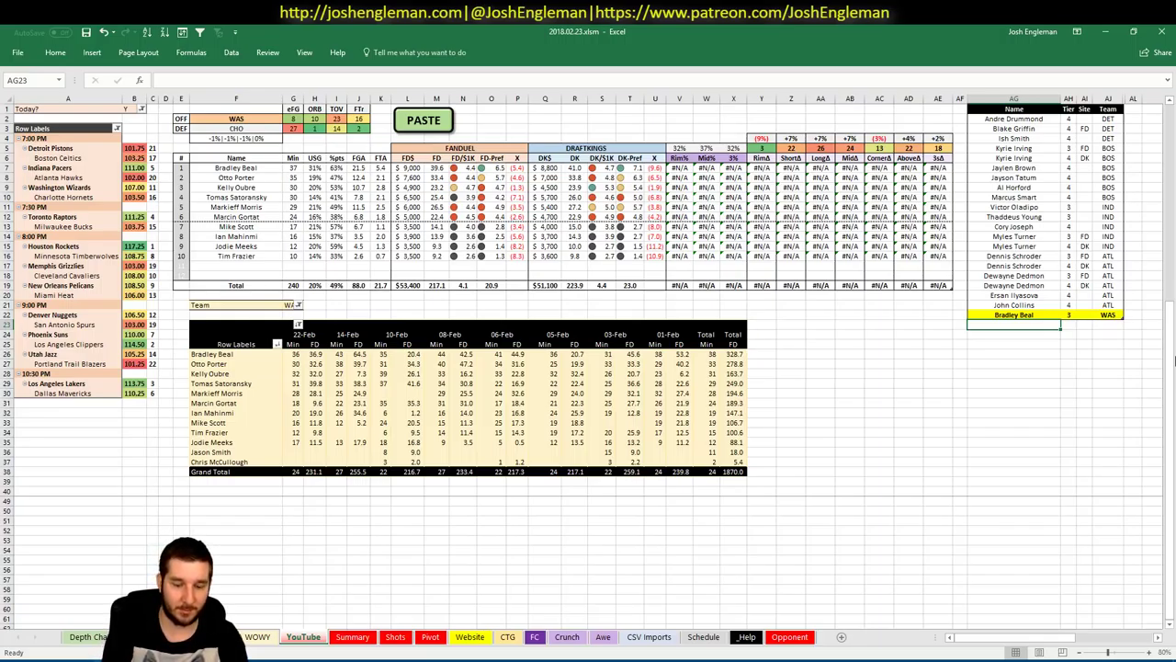
Step: Add Otto Porter below Bradley Beal in the player picks table with tier 4 and no site
text(Otto)
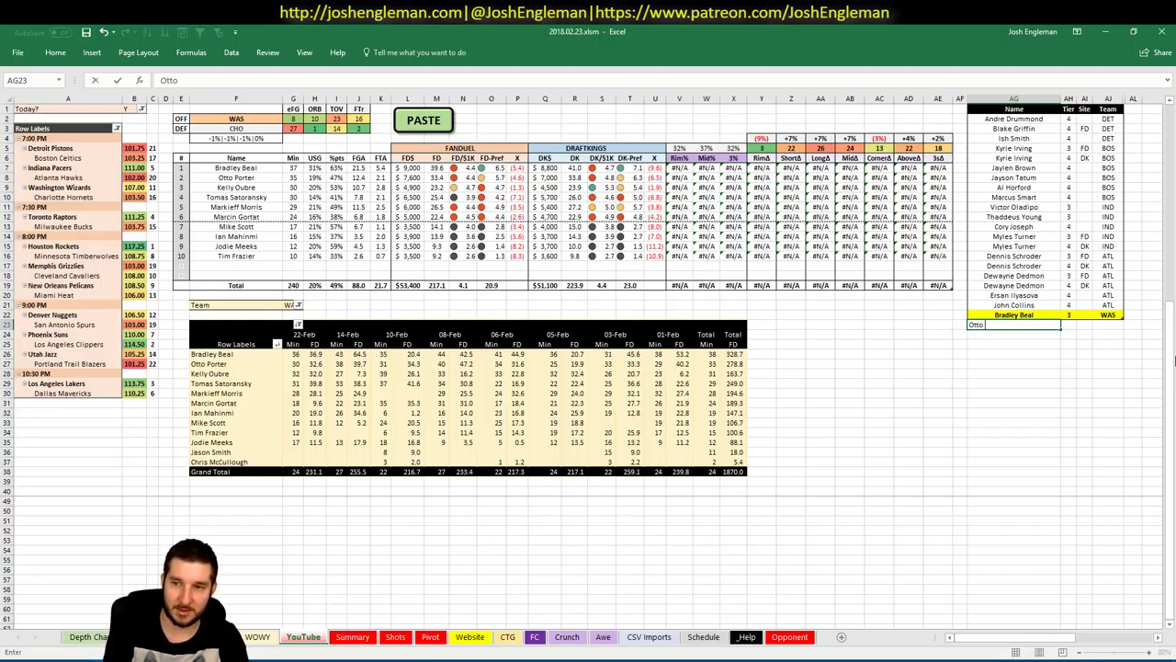
text( Porter)
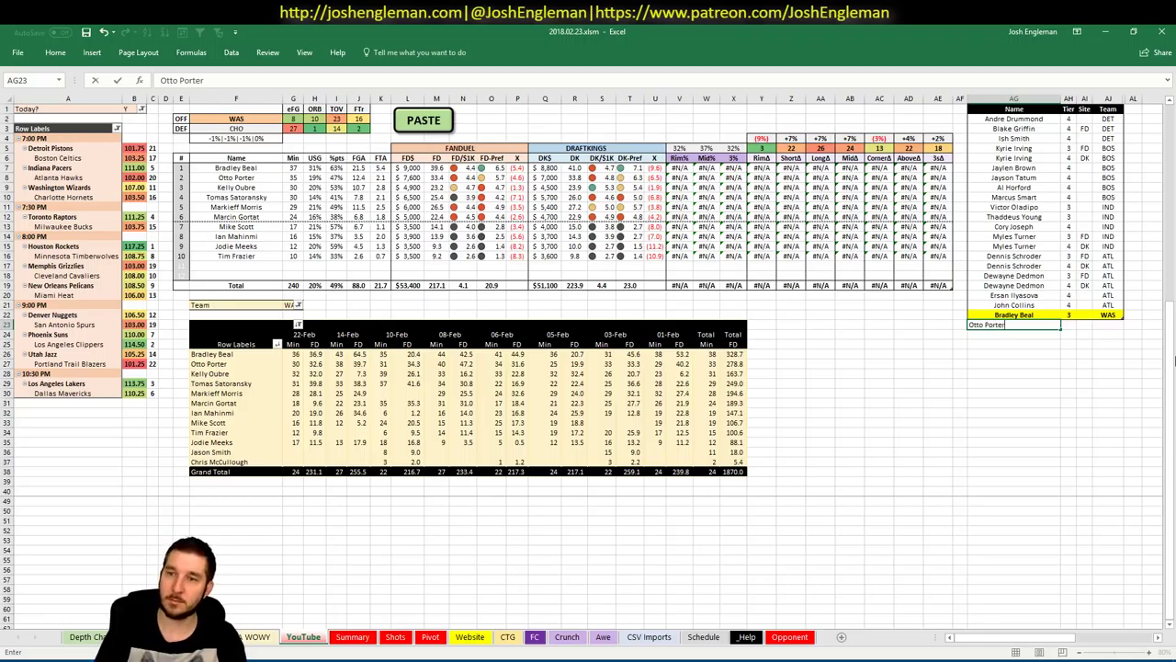
key(Tab)
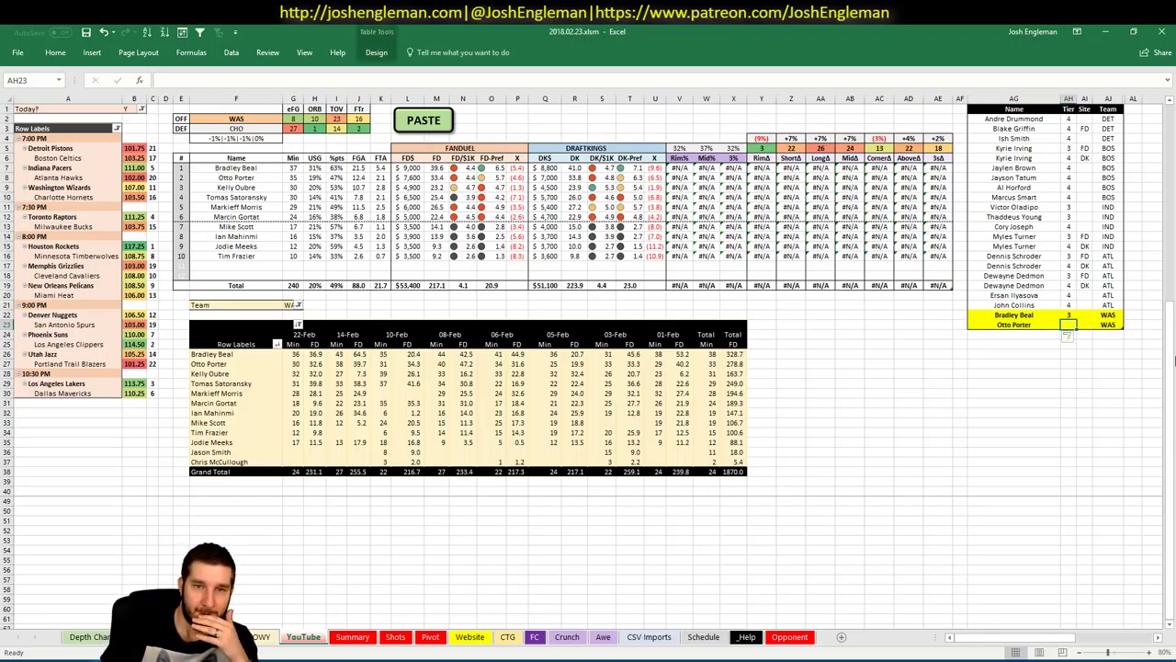
text(4)
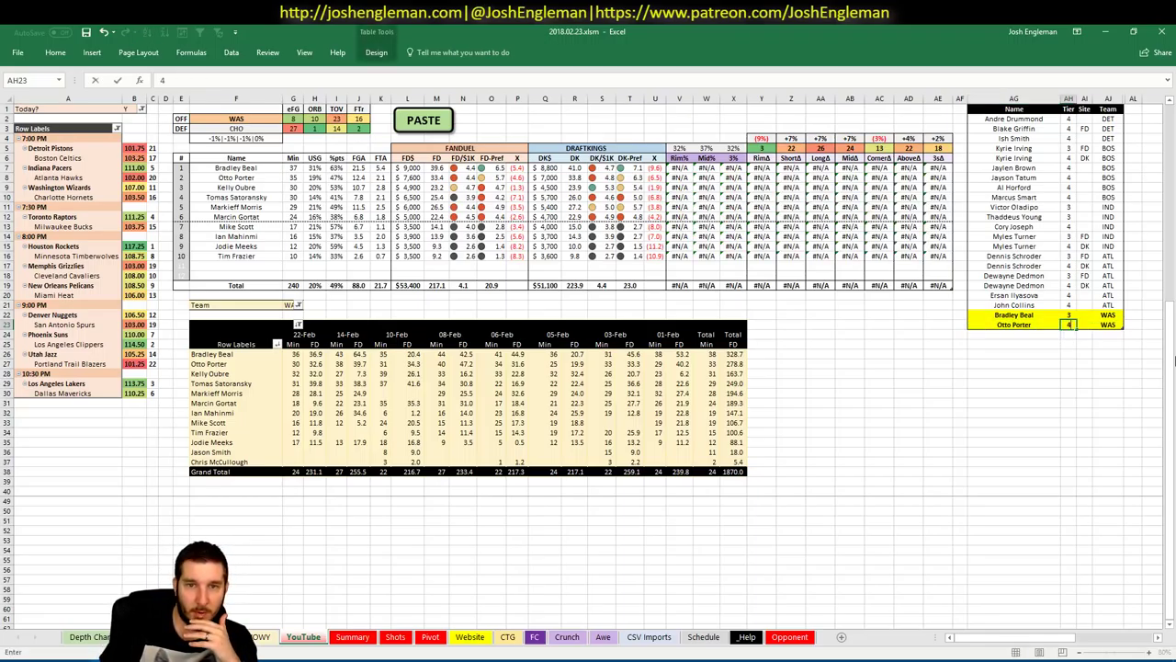
key(Return)
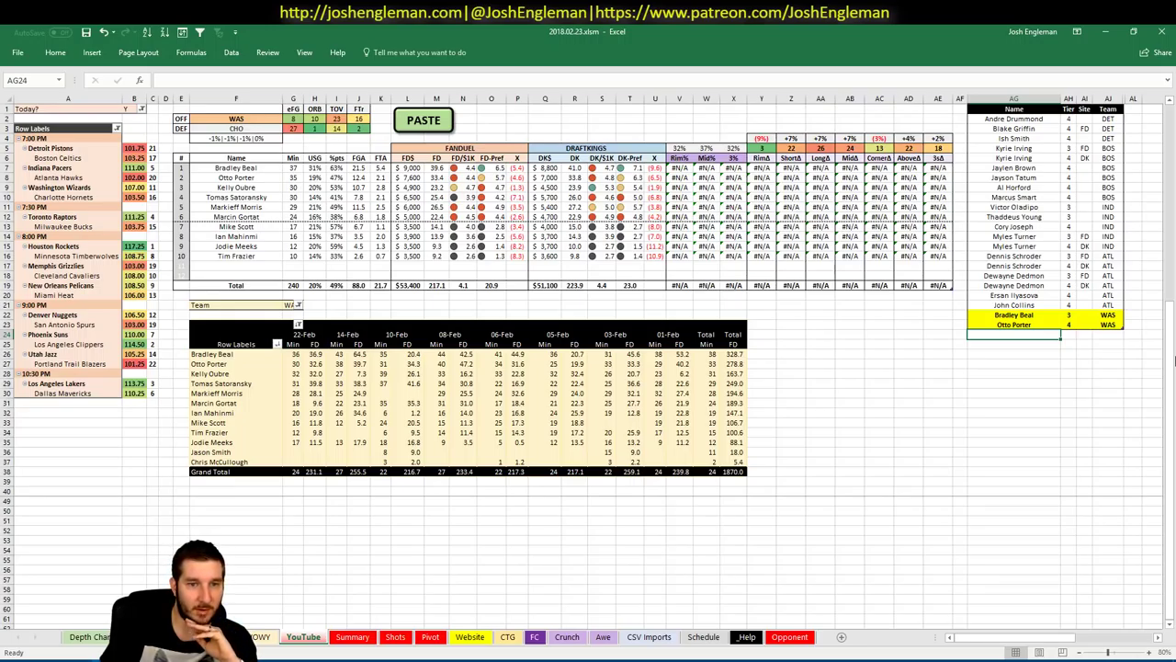
Step: Add Kelly Oubre below Otto Porter in the player picks table with tier 3 and no site
text(Kelly Oubre)
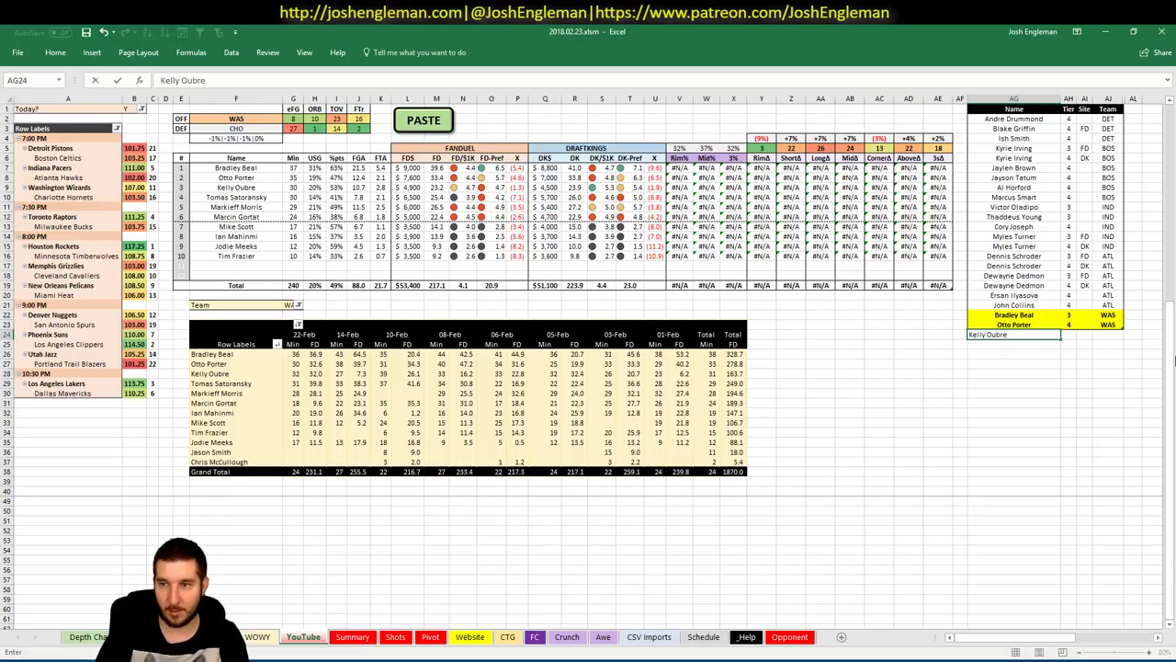
key(Tab)
text(3)
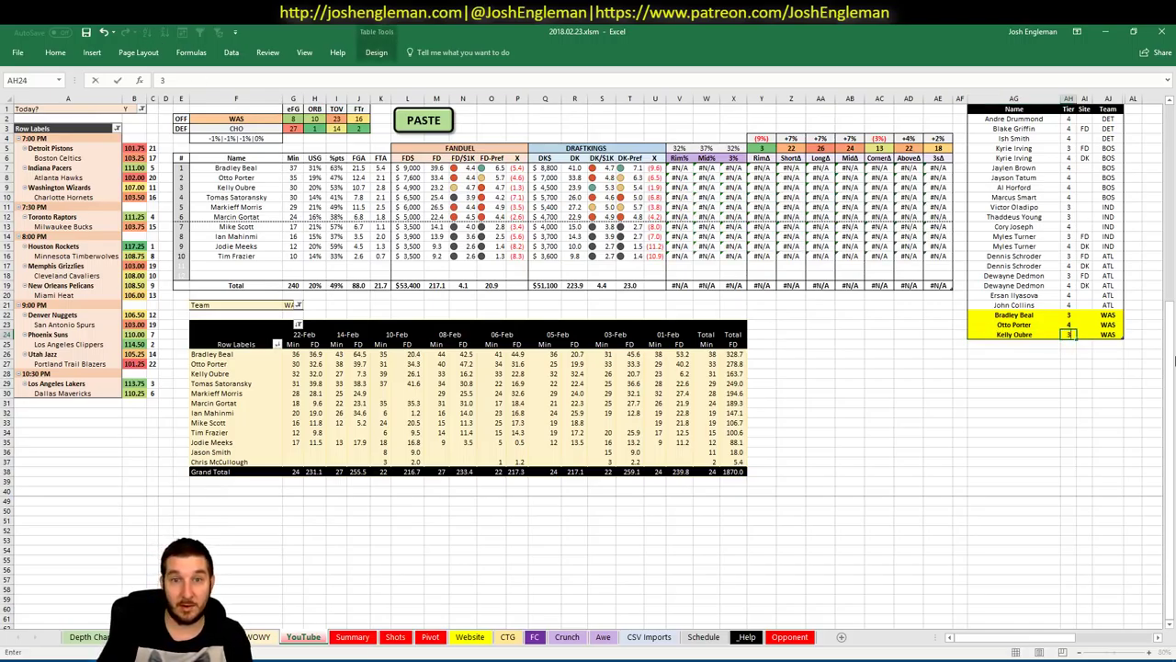
key(Return)
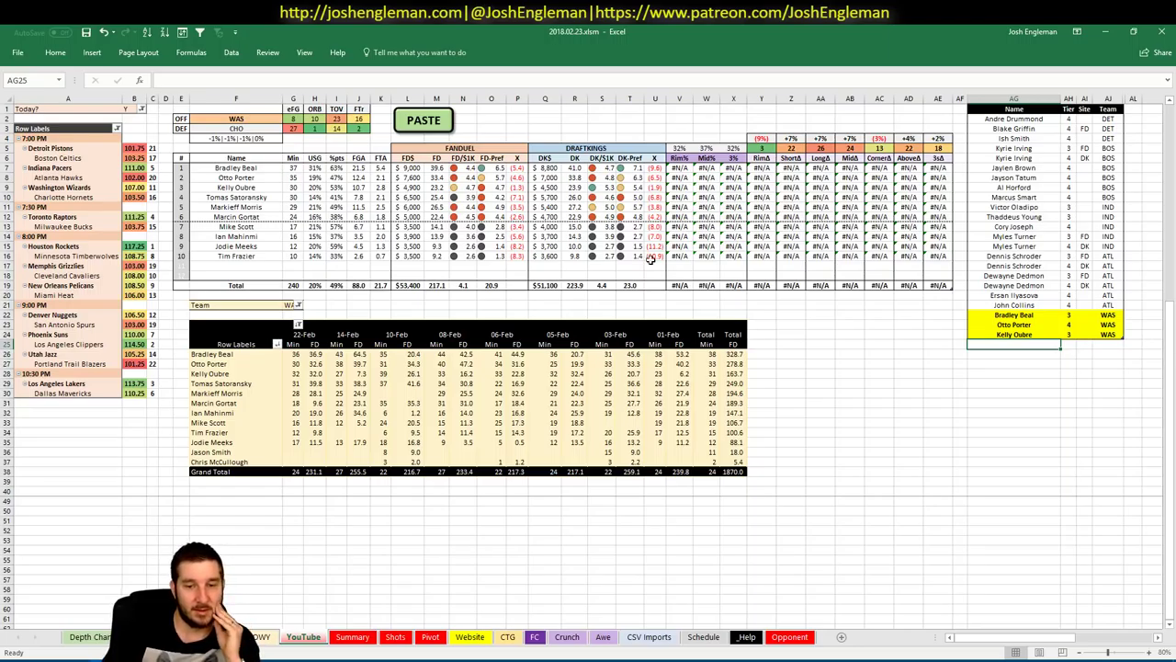
Step: Check Tomas Satoransky's FD projections in the pivot table grouped by position, and return to the YouTube sheet
click(424, 120)
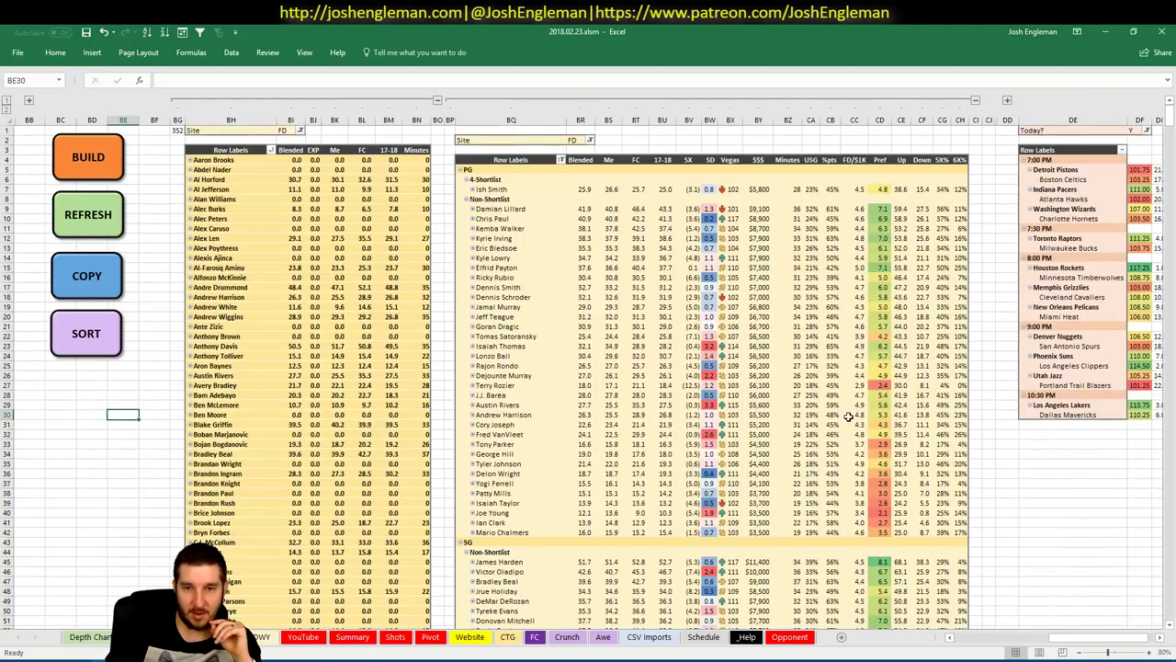
click(663, 336)
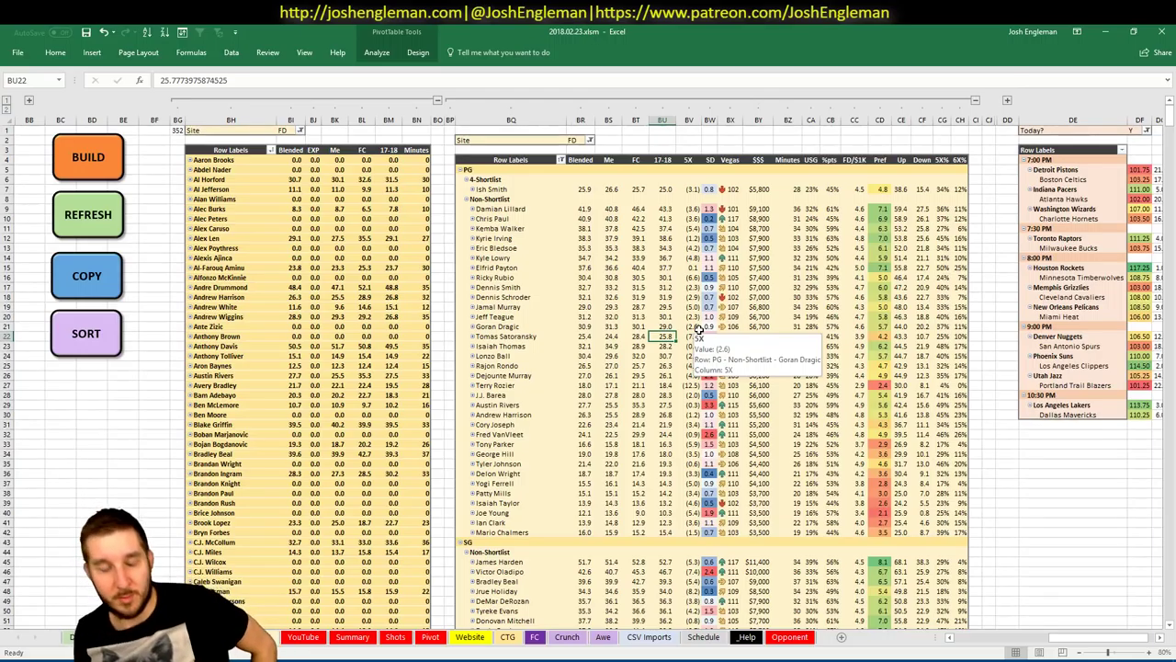
click(303, 638)
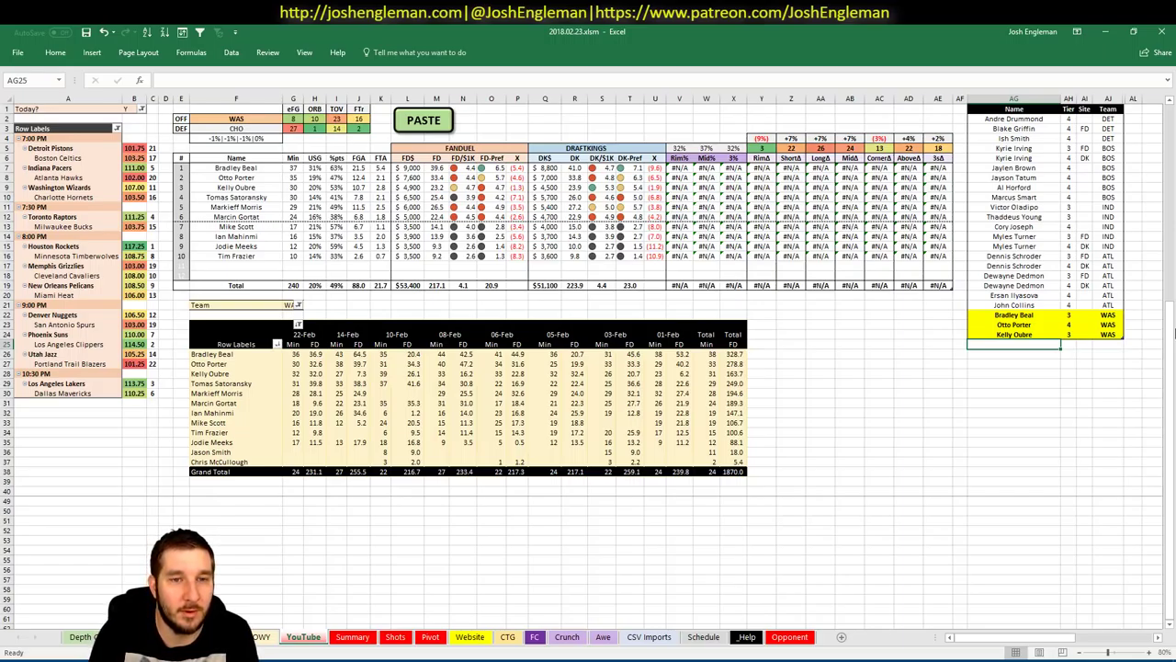
Step: Switch to the browser, open nbawowy.com in a new tab and dismiss the announcement
key(alt+Tab)
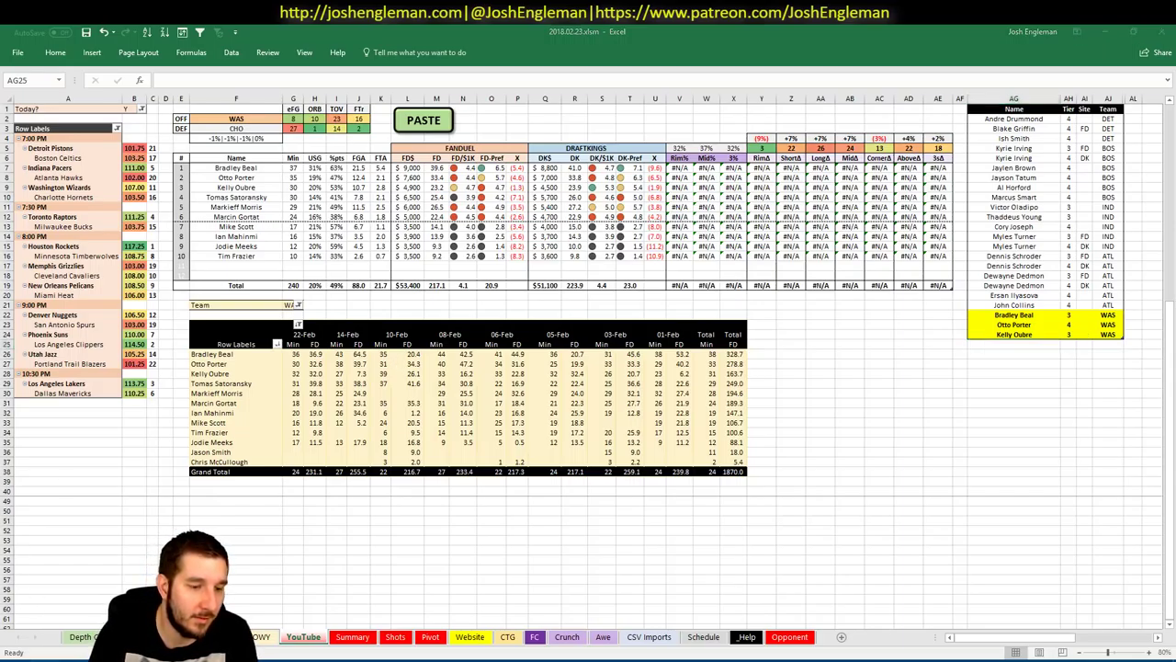
key(ctrl+t)
text(nbawowy.com/#/)
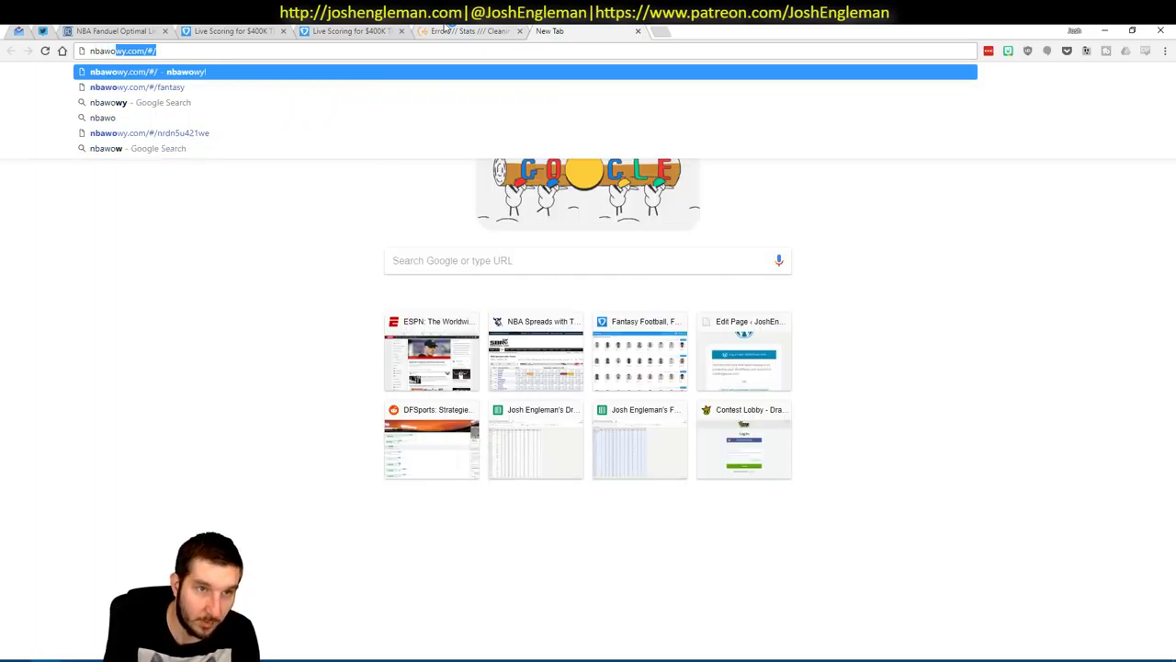
key(Return)
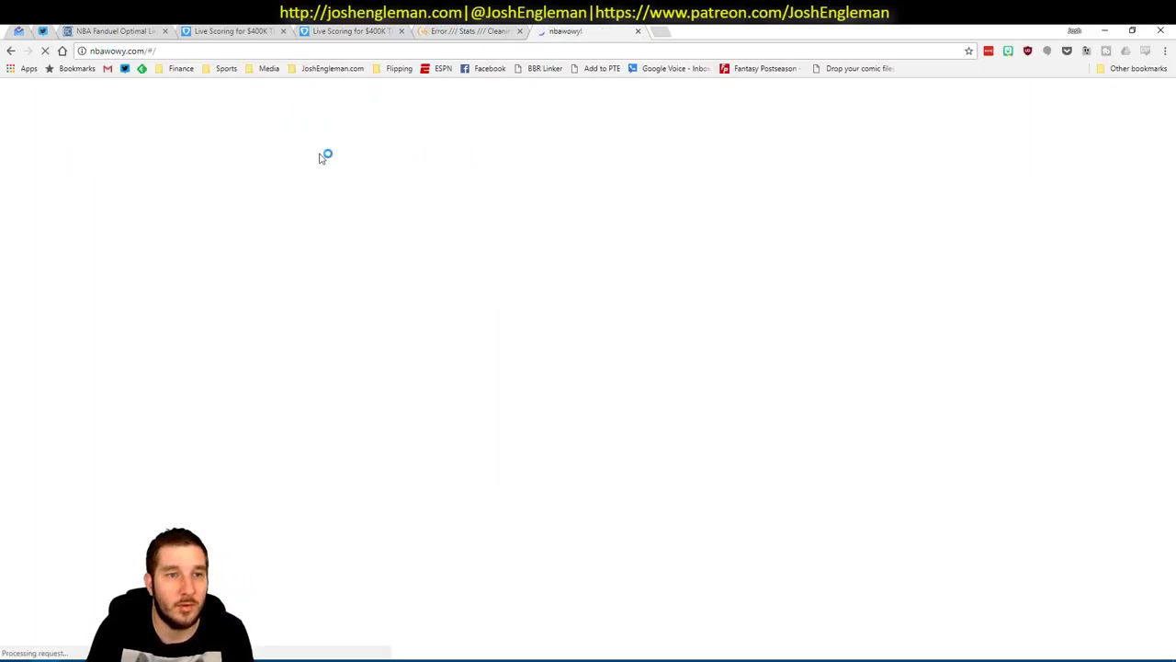
scroll(519, 317, down, 2)
scroll(519, 317, down, 3)
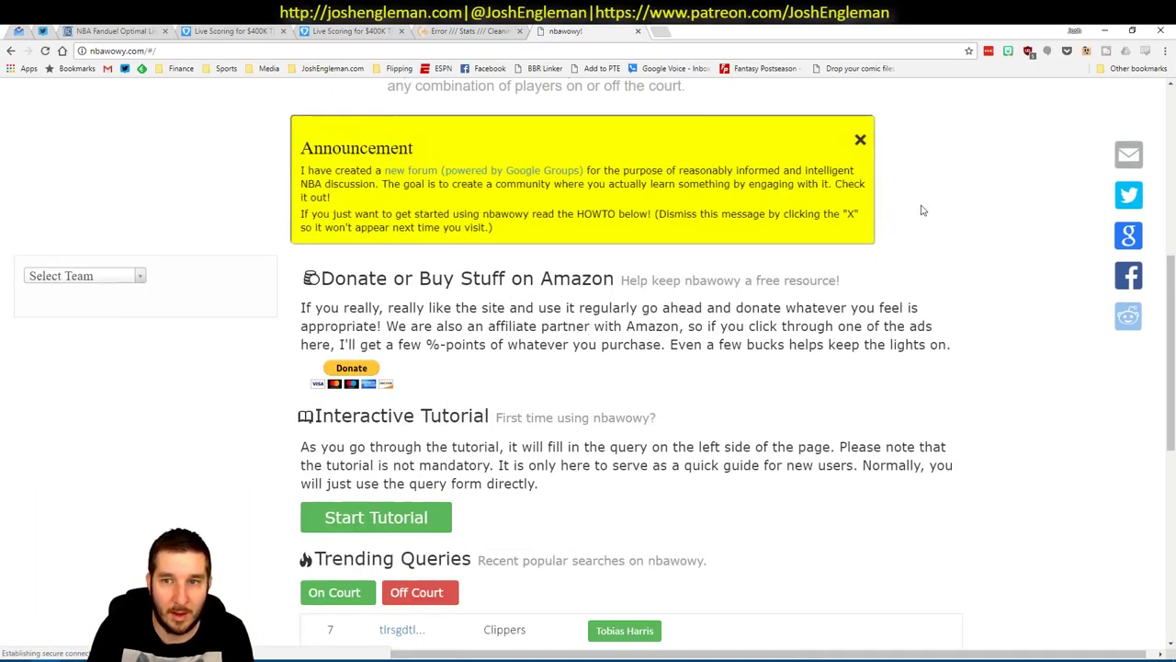
click(856, 140)
Step: Run an nbawowy query for the Wizards with John Wall off the court
click(127, 279)
scroll(127, 279, down, 6)
scroll(79, 315, up, 7)
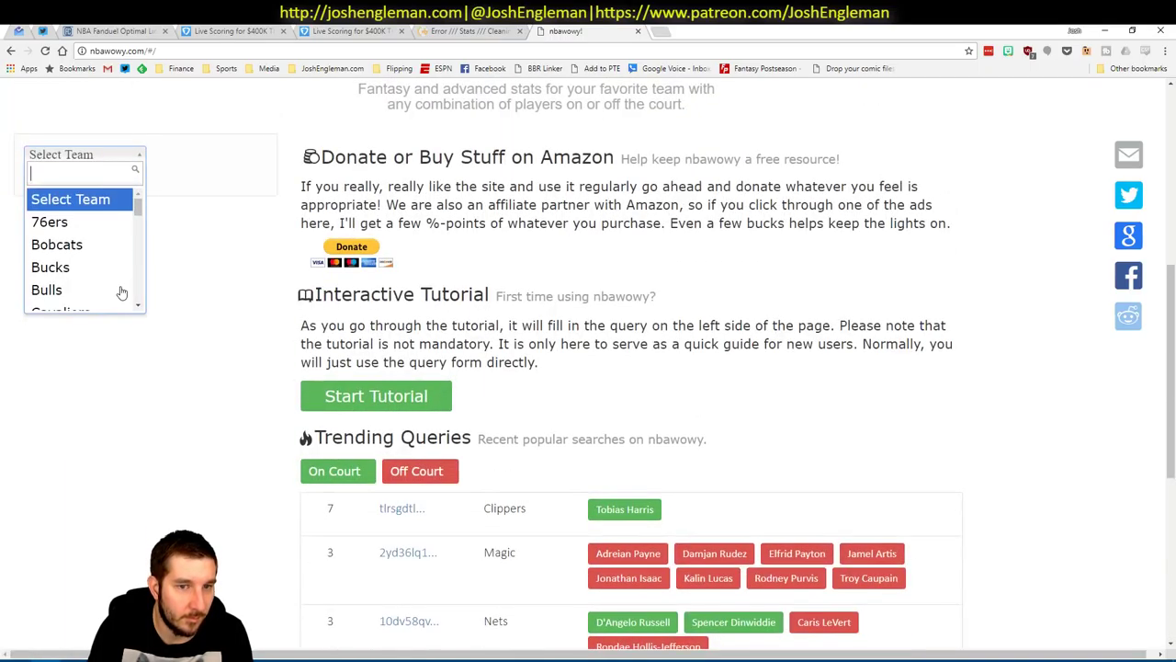
scroll(93, 328, down, 8)
scroll(93, 328, down, 1)
click(65, 420)
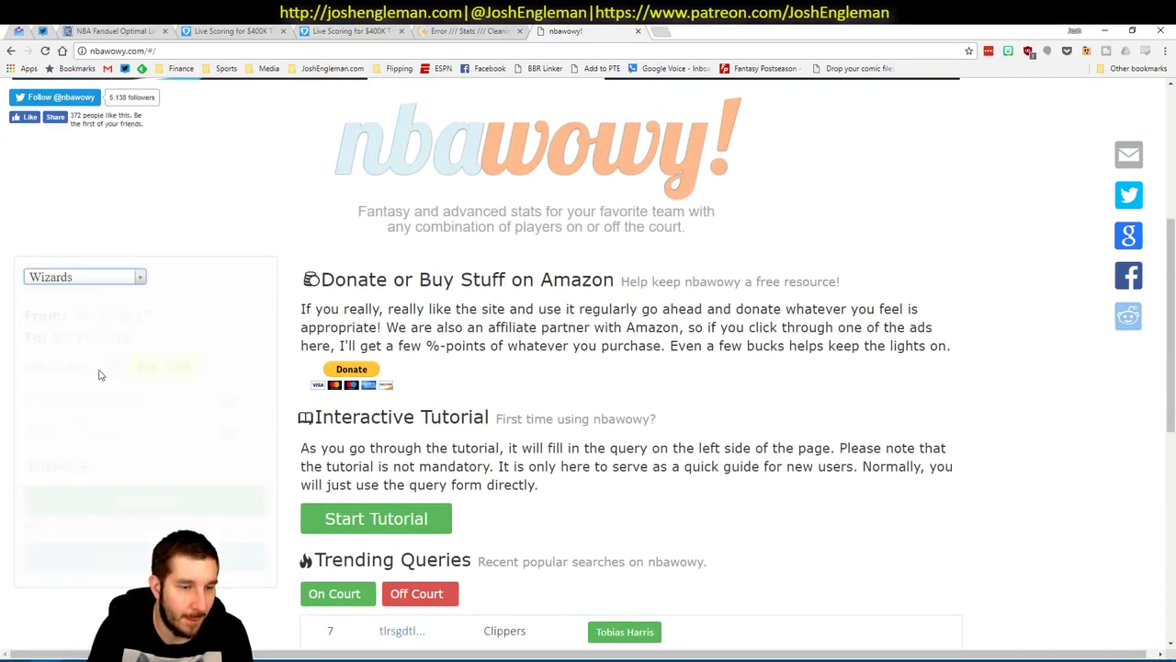
click(114, 432)
text(wall)
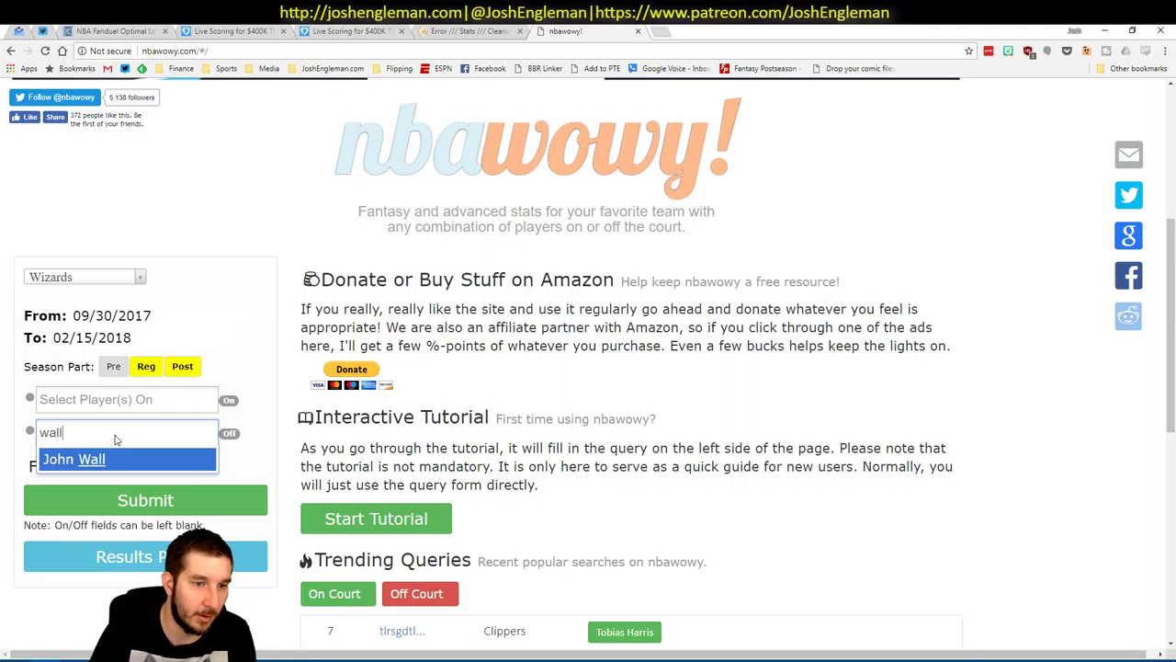
click(138, 458)
click(92, 536)
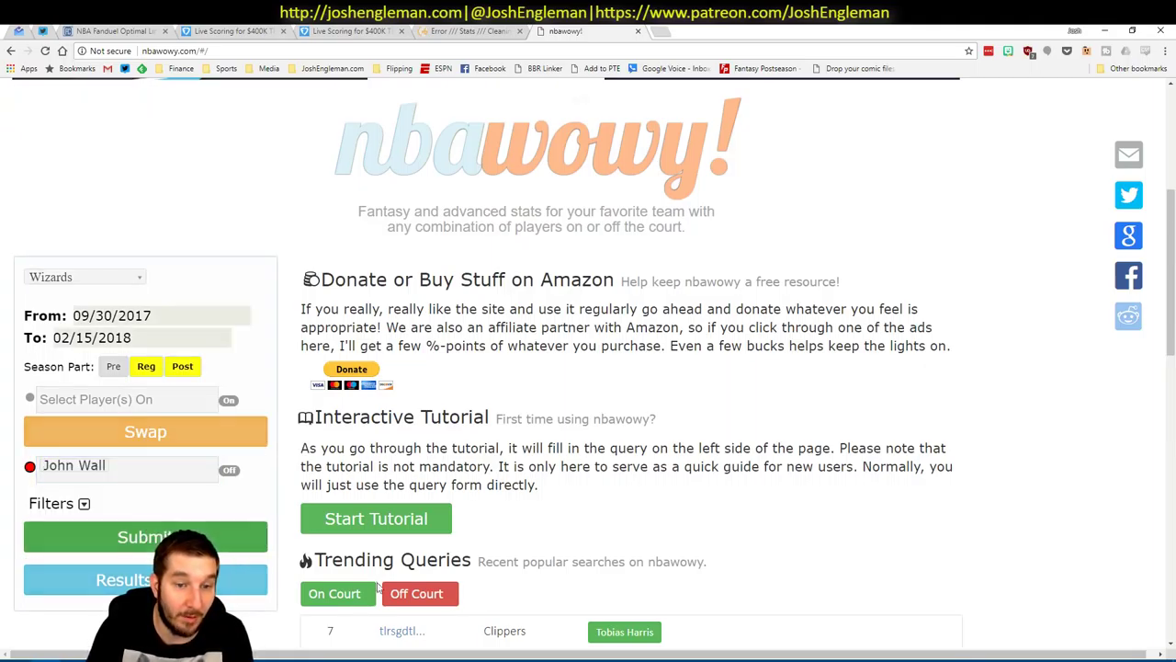
Step: Copy the player rows of nbawowy's last results table and paste them into Excel's Shots sheet from cell A2, replacing the old team's data
scroll(459, 431, down, 7)
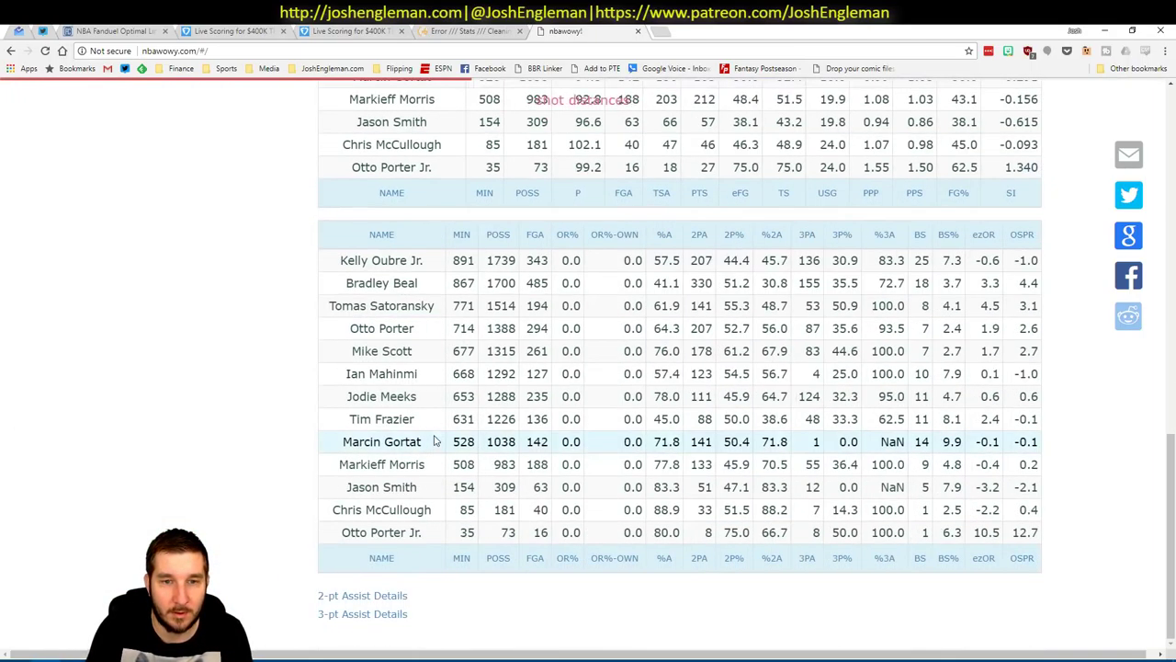
drag(339, 260, 1038, 531)
key(alt+Tab)
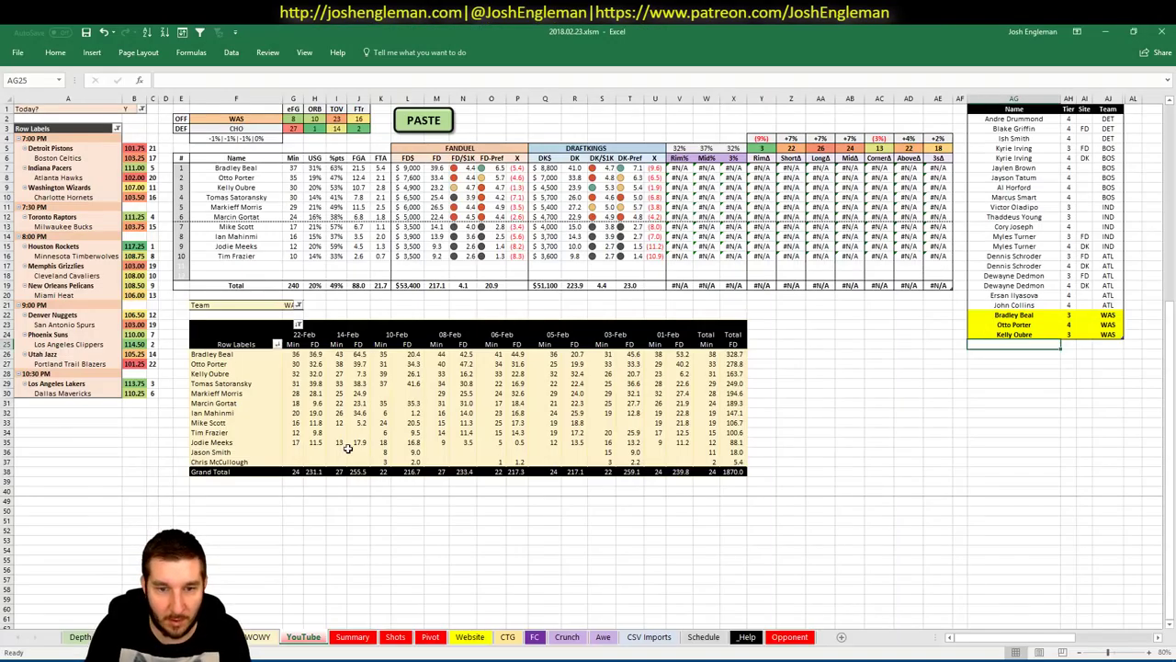
click(395, 635)
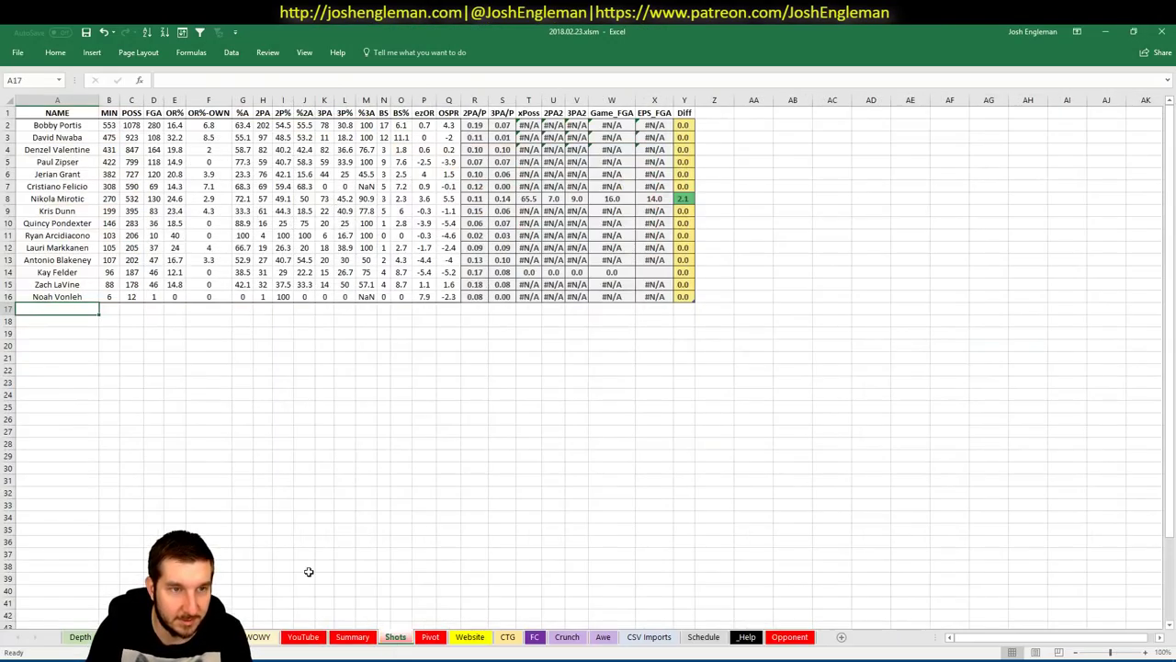
right_click(61, 123)
click(108, 175)
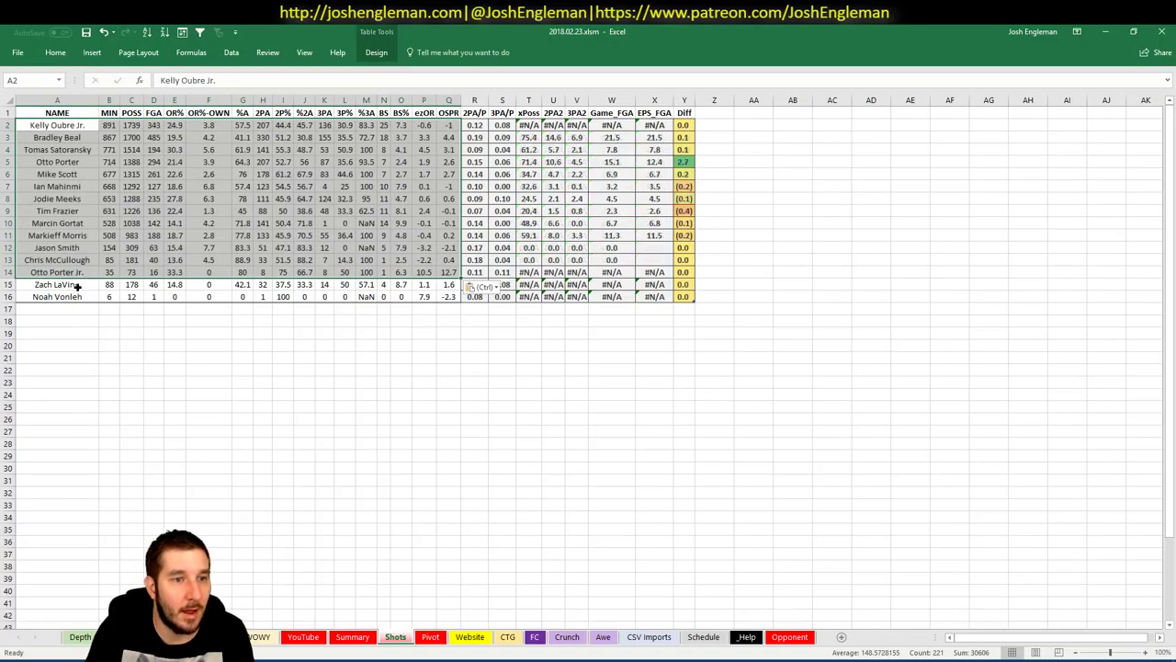
Step: Delete the leftover Zach LaVine and Noah Vonleh rows from the Shots table
drag(75, 284, 92, 297)
right_click(75, 297)
mouse_move(193, 432)
click(248, 447)
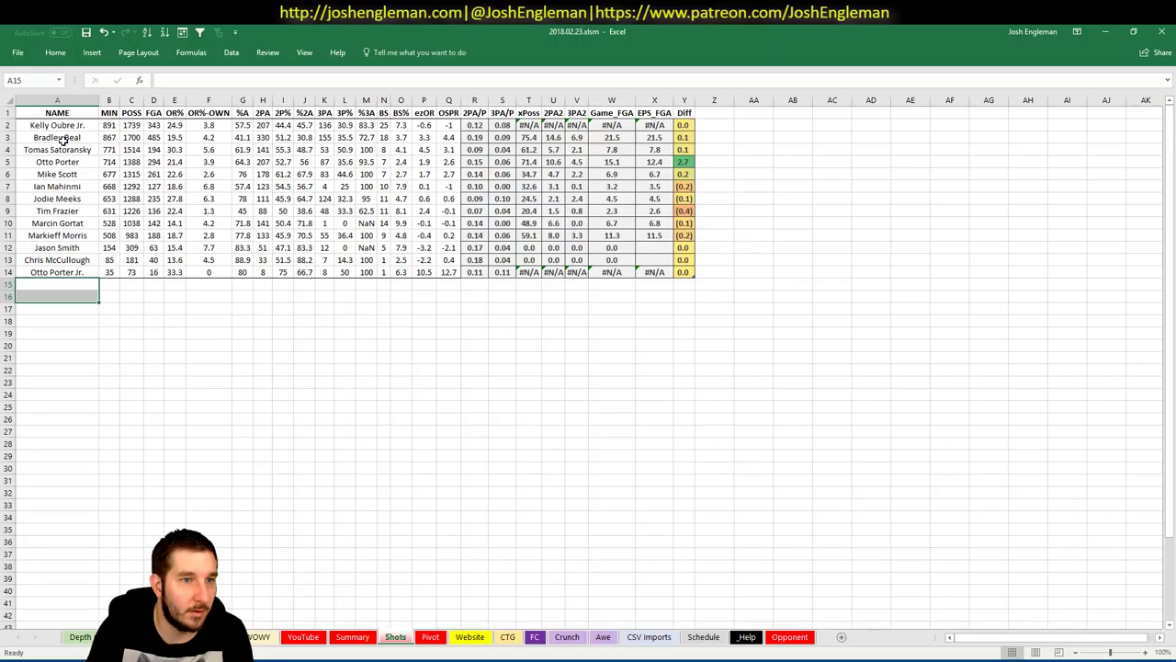
Step: Shorten Kelly Oubre Jr.'s name in the Shots table to Kelly Oubre
click(80, 272)
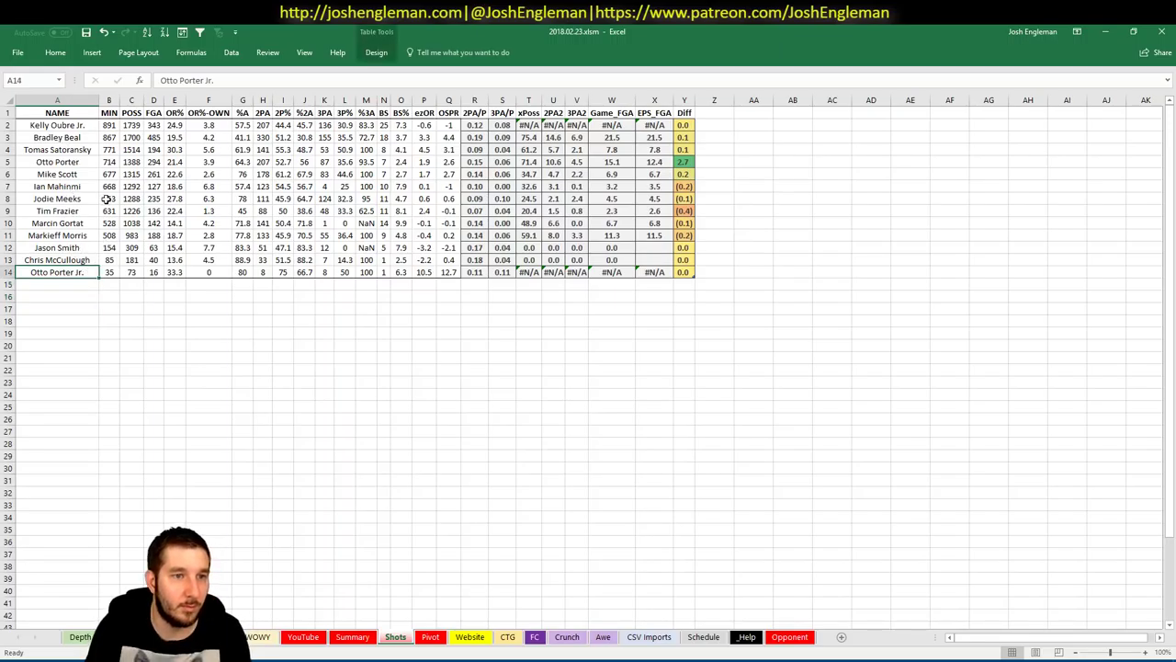
click(68, 127)
click(210, 80)
key(BackSpace)
key(BackSpace)
key(BackSpace)
key(BackSpace)
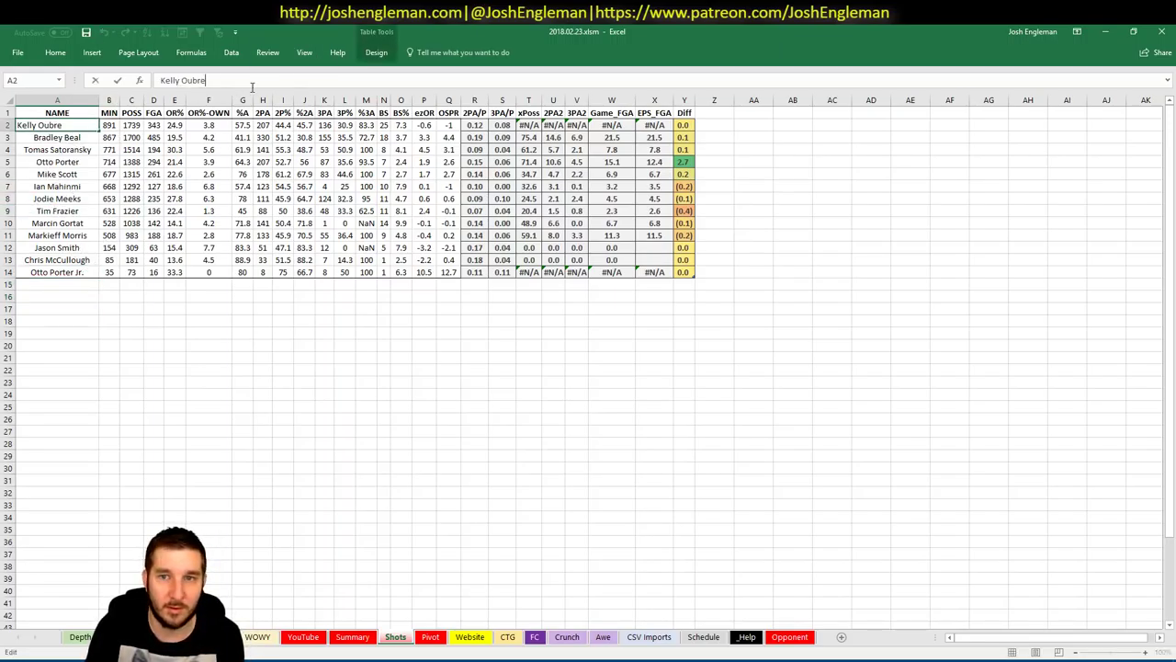
key(Return)
Step: Check Tomas Satoransky's row in the Shots table, and look over the nbawowy results again before returning to Excel
click(7, 149)
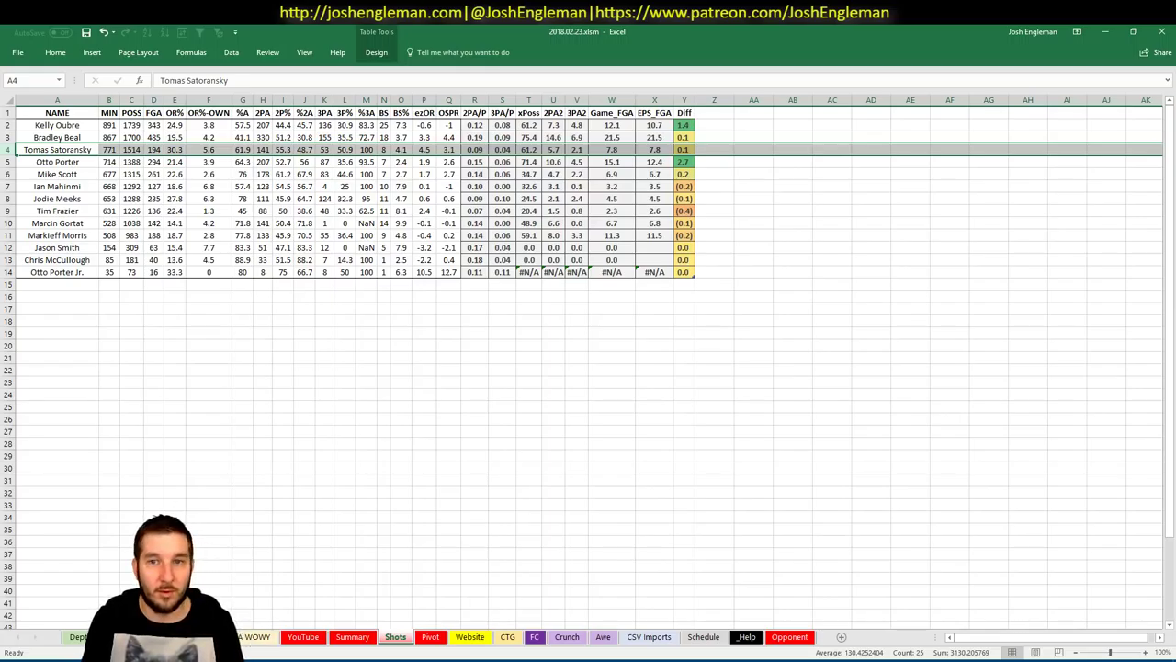
key(ctrl+Page_Up)
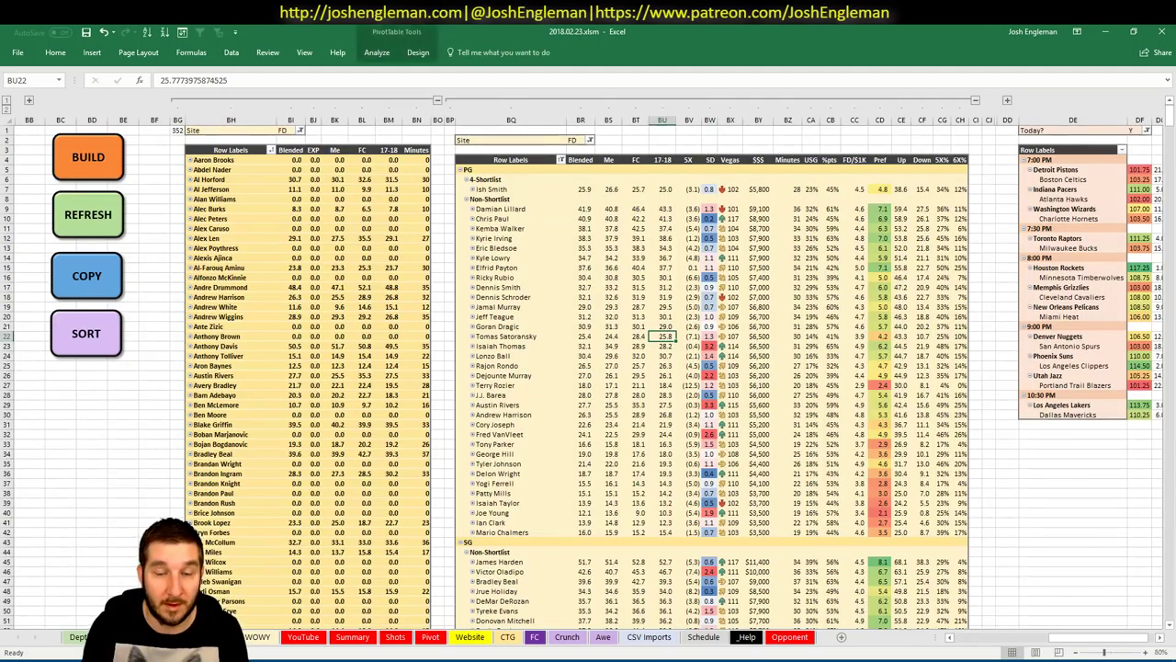
key(alt+Tab)
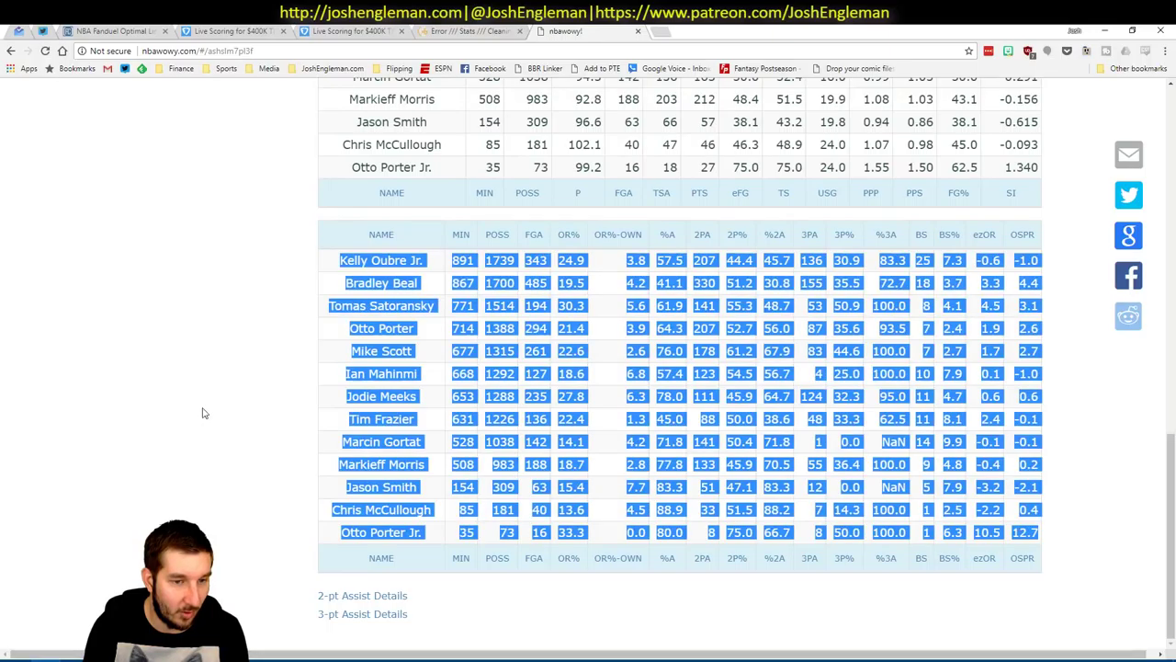
click(224, 303)
key(alt+Tab)
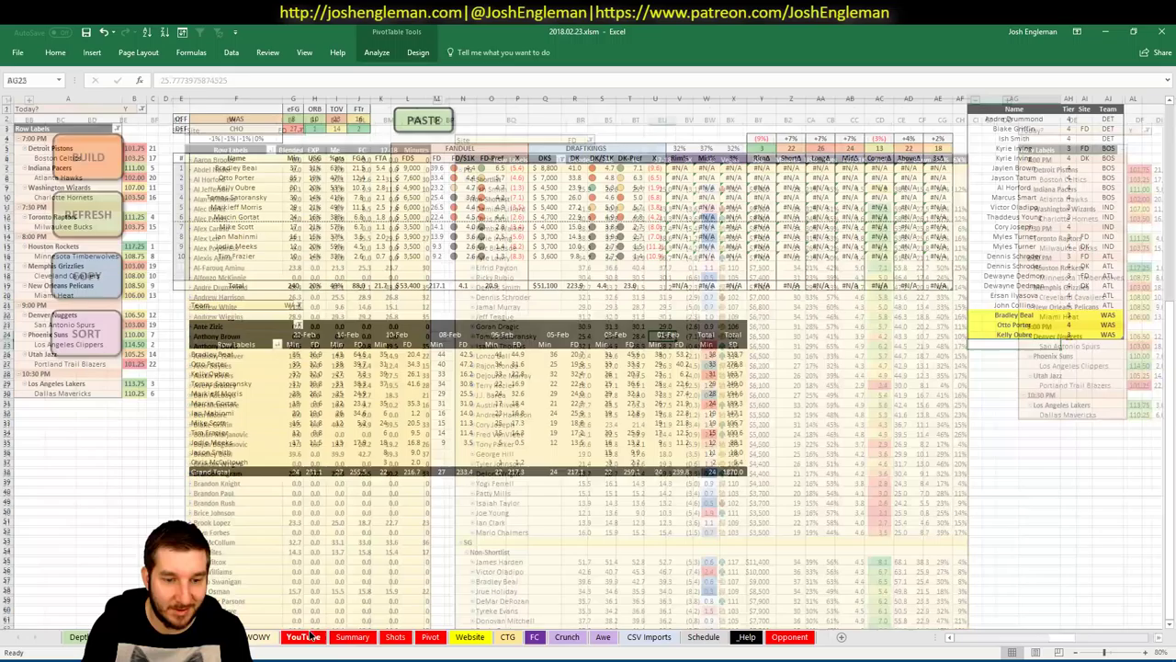
Step: Add Tomas Satoransky below Kelly Oubre in the YouTube sheet's player picks table with tier 4 and no site
click(303, 636)
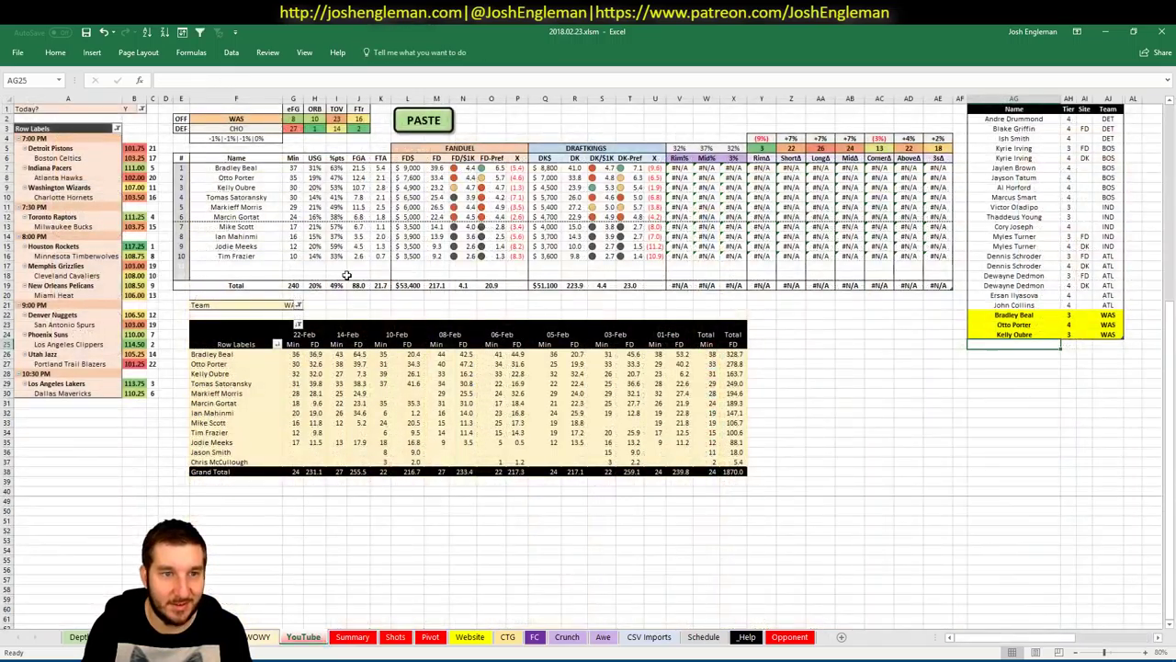
click(228, 197)
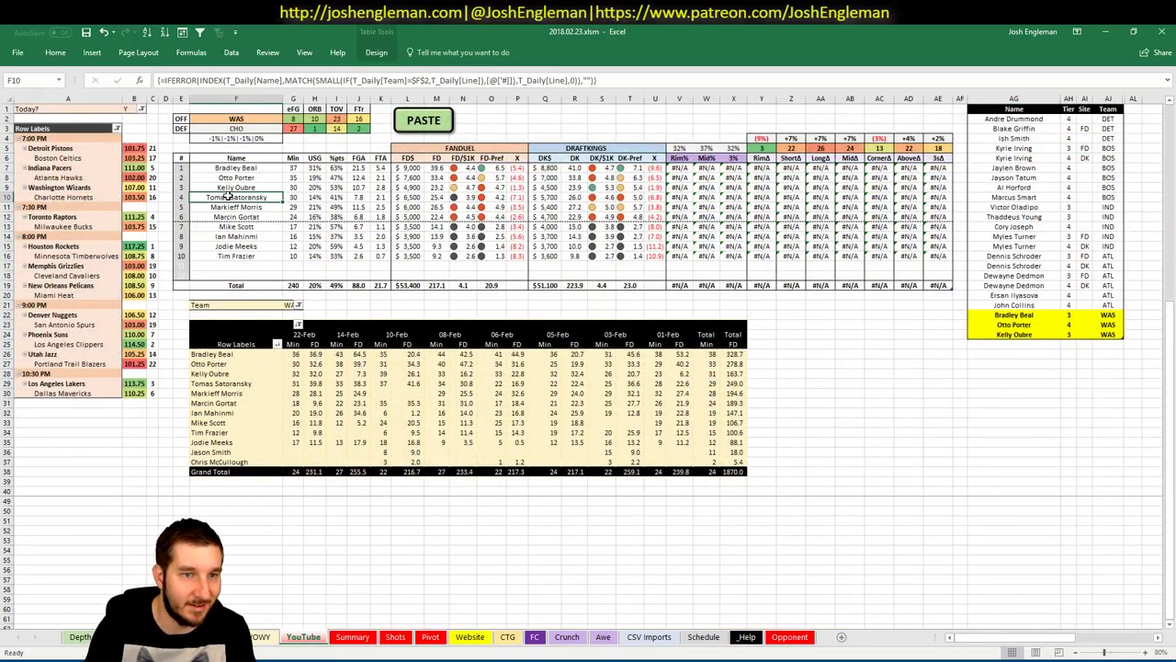
key(ctrl+c)
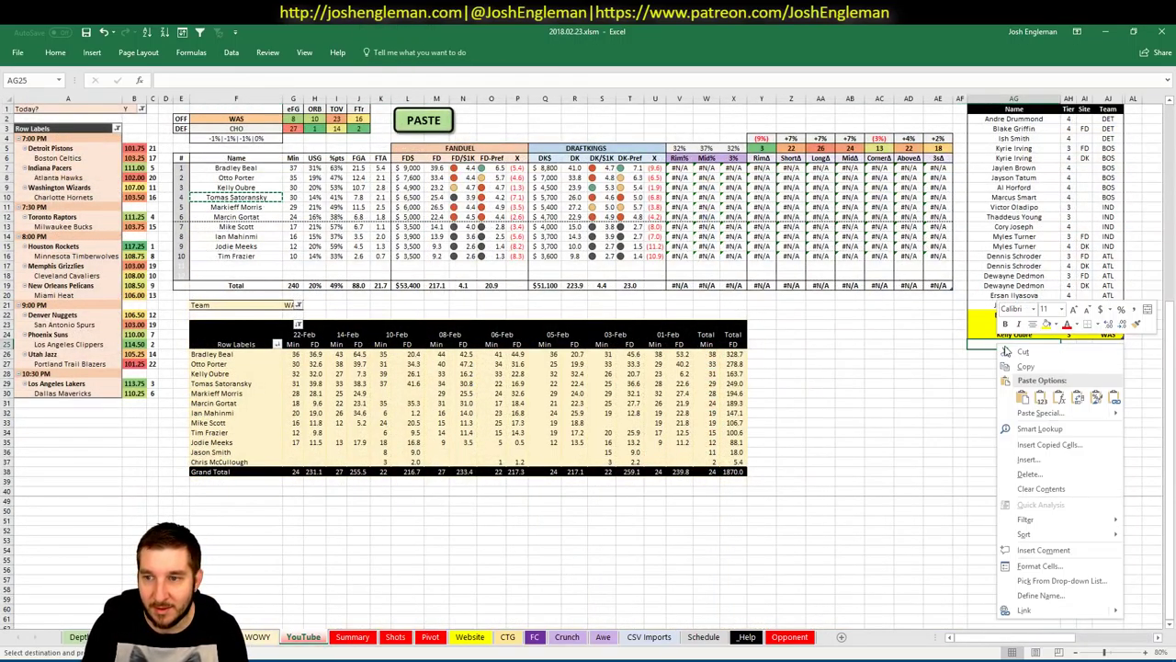
right_click(1000, 344)
click(1036, 398)
key(Tab)
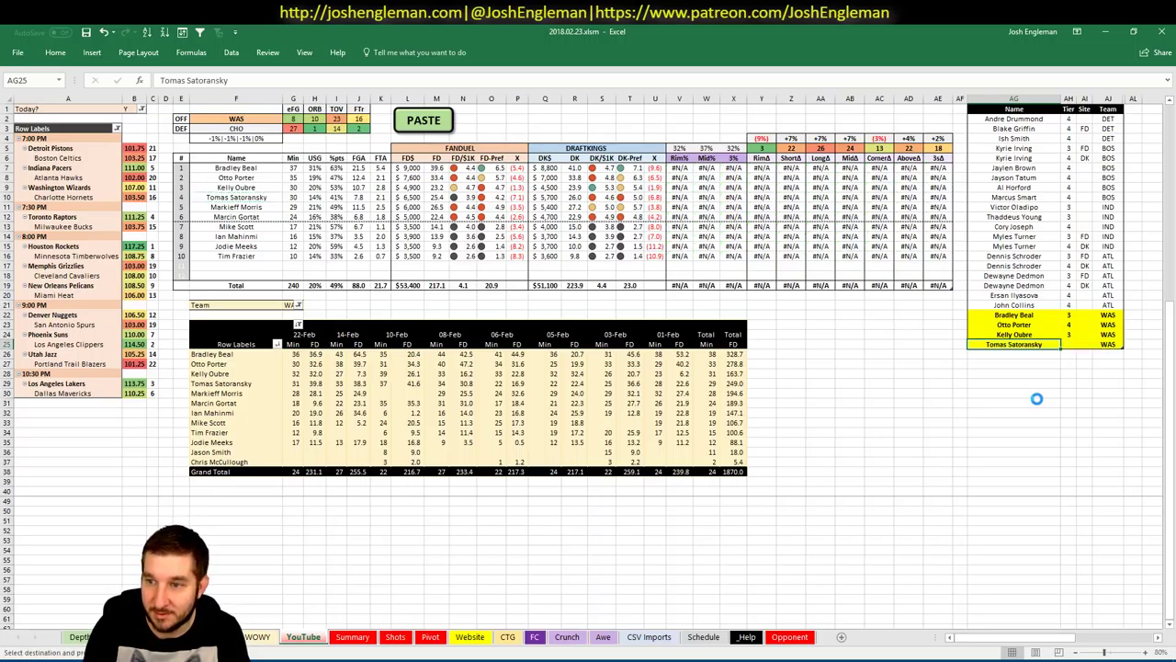
text(4)
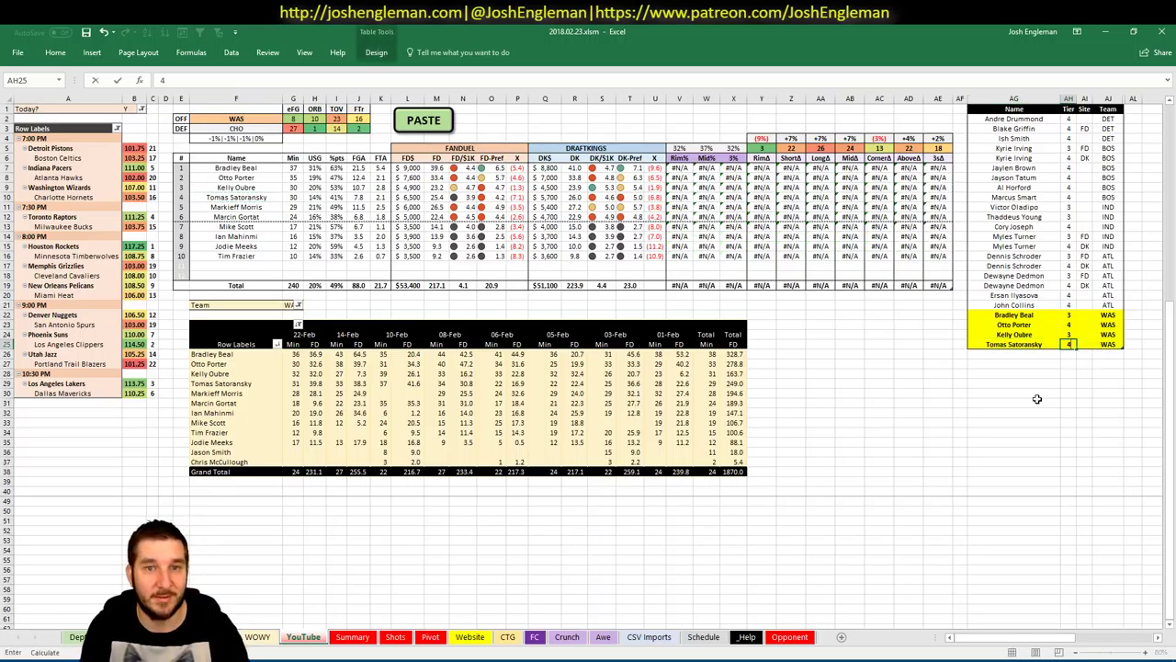
key(Return)
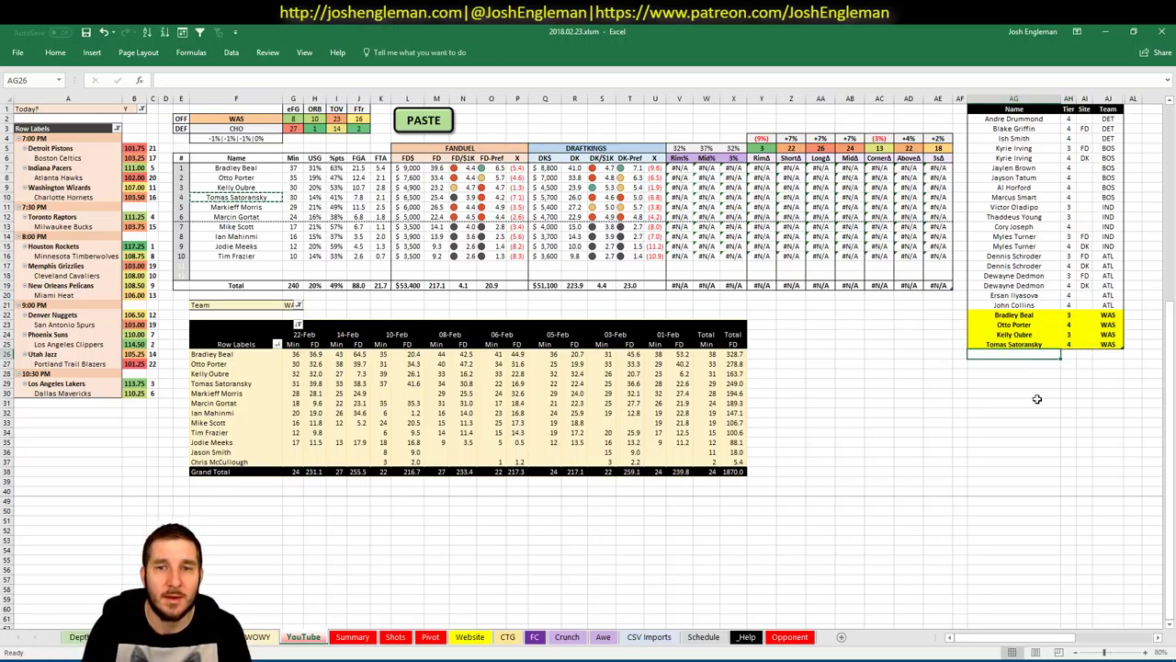
key(Escape)
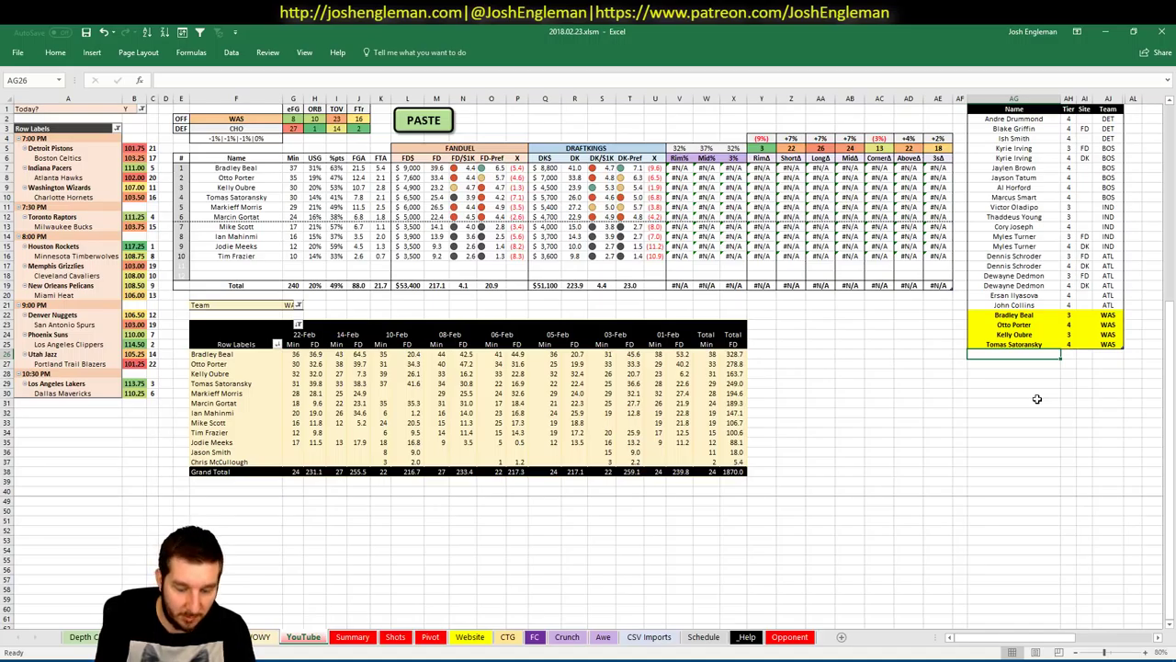
Step: Add Markieff Morris below Tomas Satoransky in the player picks table with tier 4 and no site, correcting the name's spelling
text(Markieff Morris)
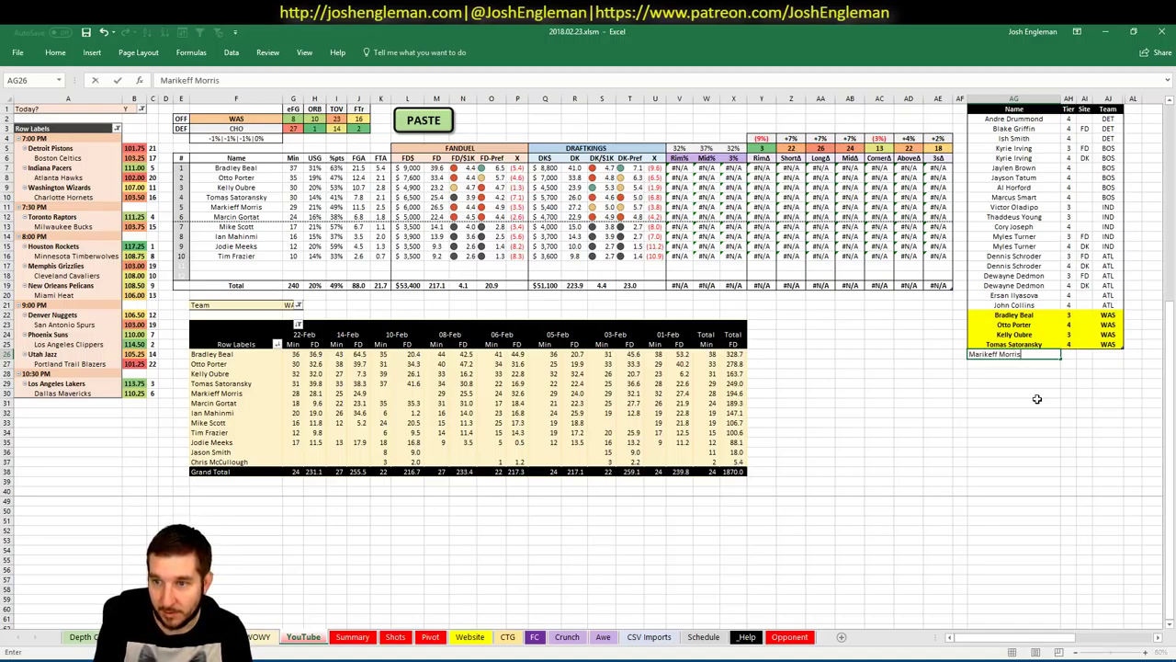
key(Return)
click(930, 400)
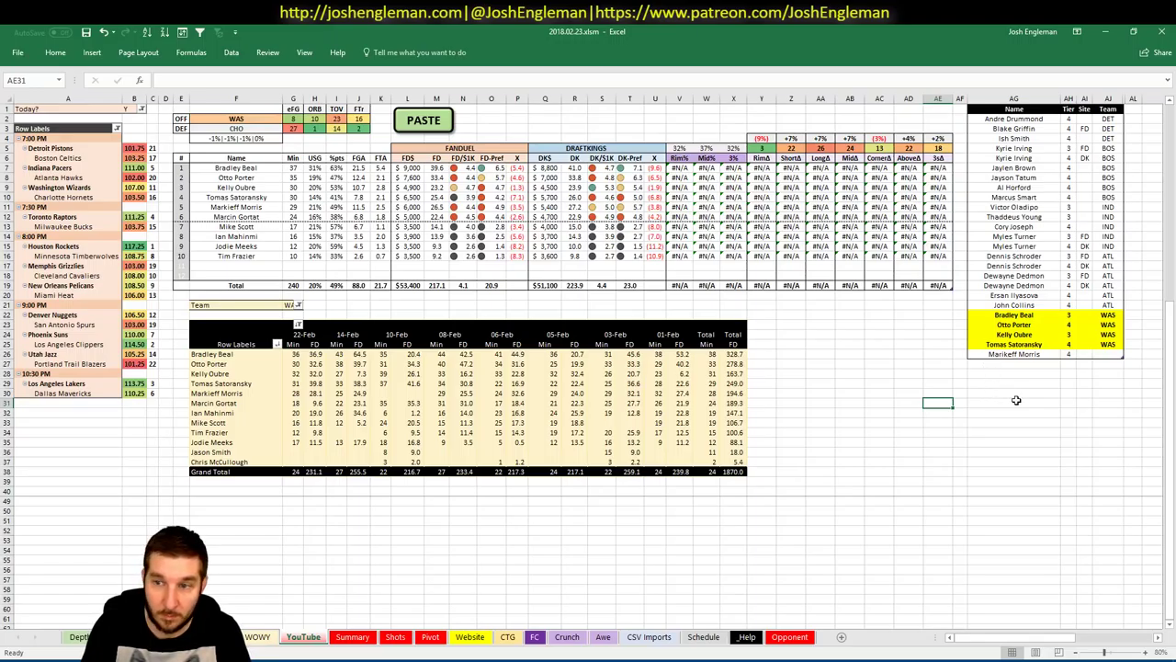
click(1015, 355)
double_click(1034, 355)
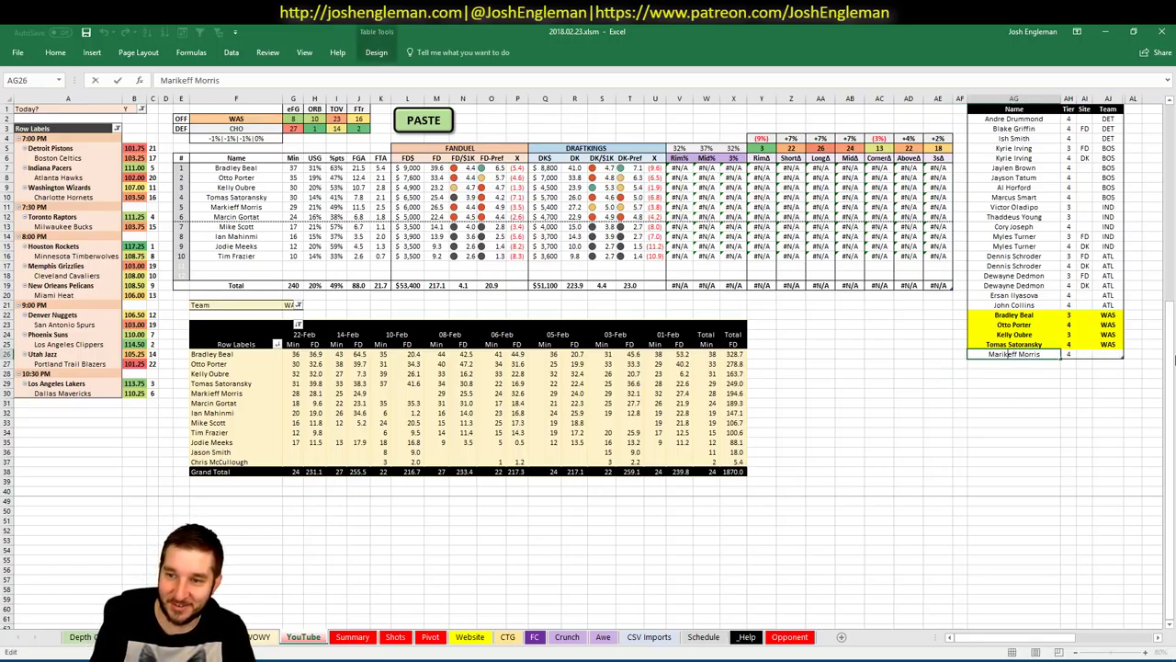
key(BackSpace)
key(BackSpace)
text(ki)
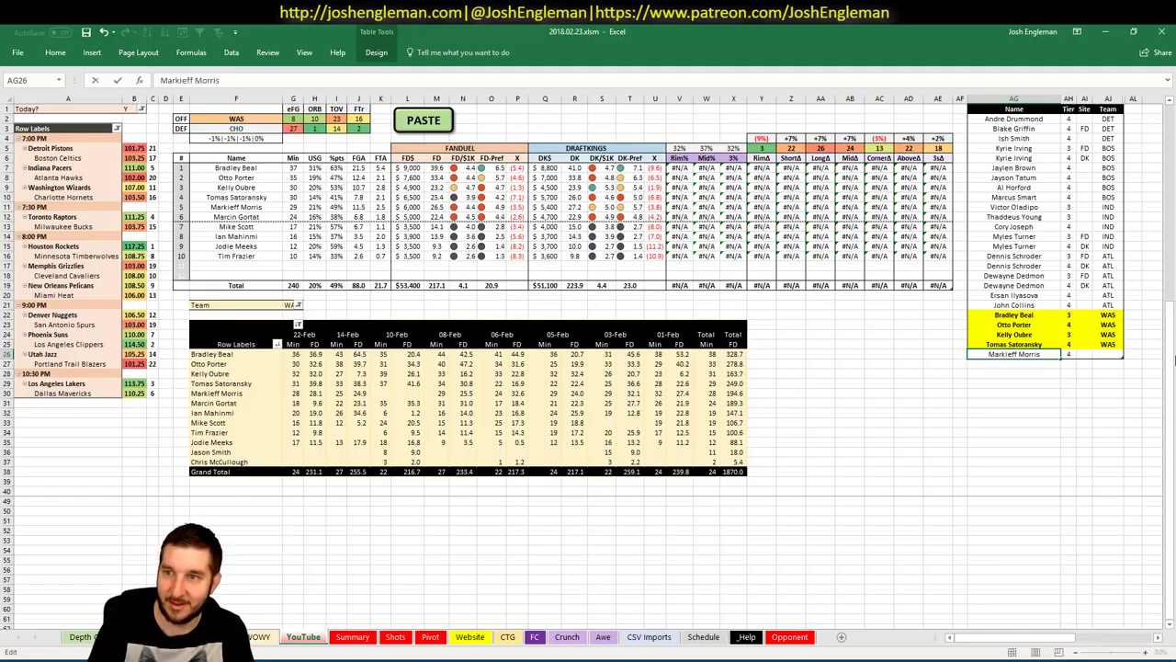
key(Return)
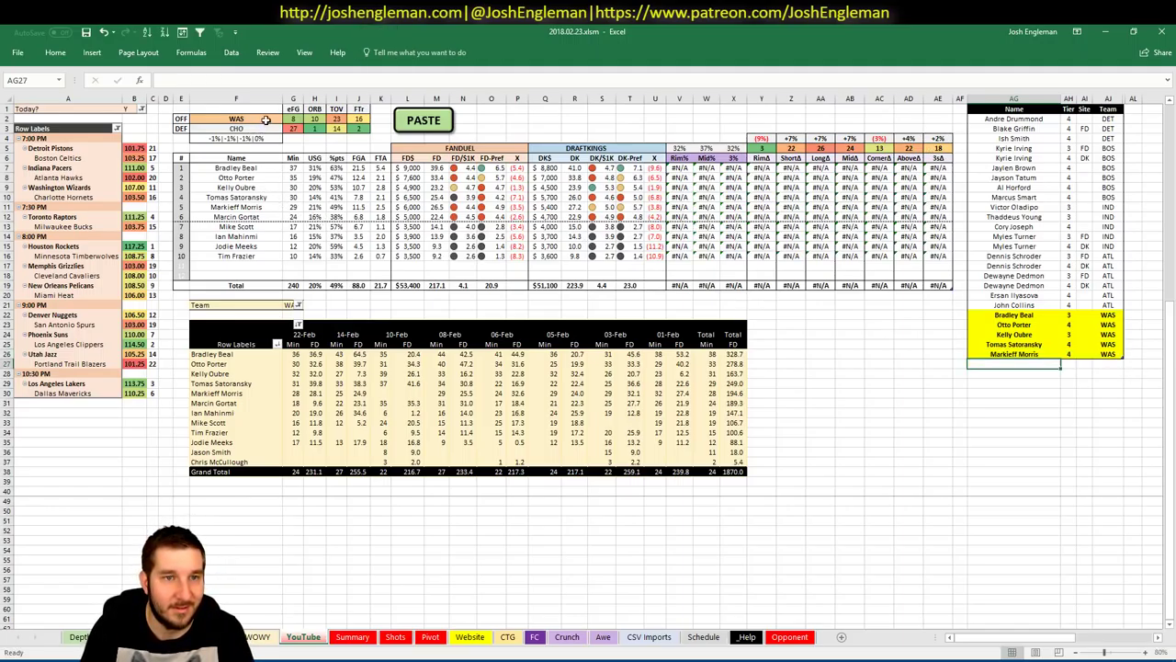
Step: Set the offensive team on the YouTube sheet to CHO and open the Summary sheet
click(265, 121)
text(CHO)
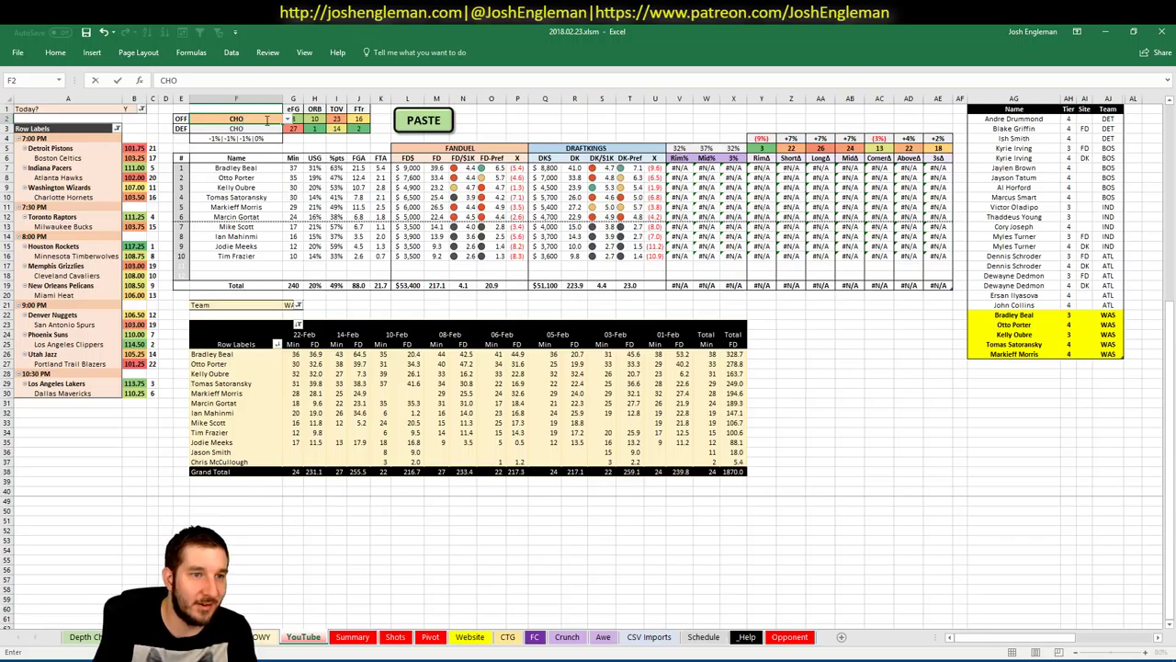
key(Return)
click(669, 119)
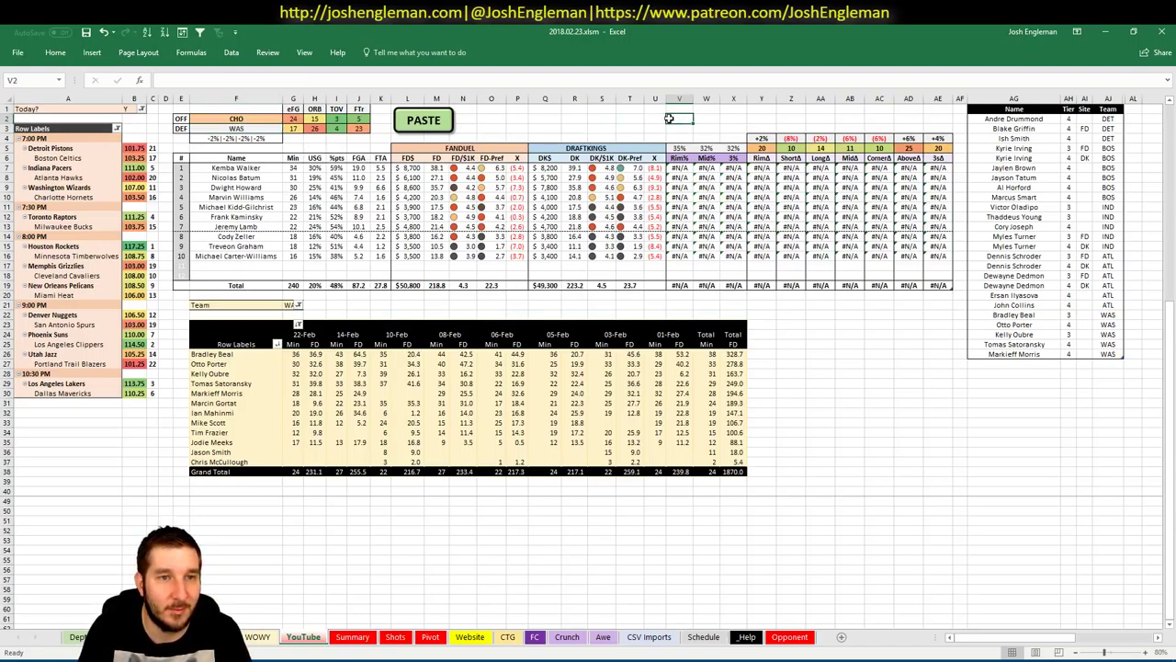
click(1014, 362)
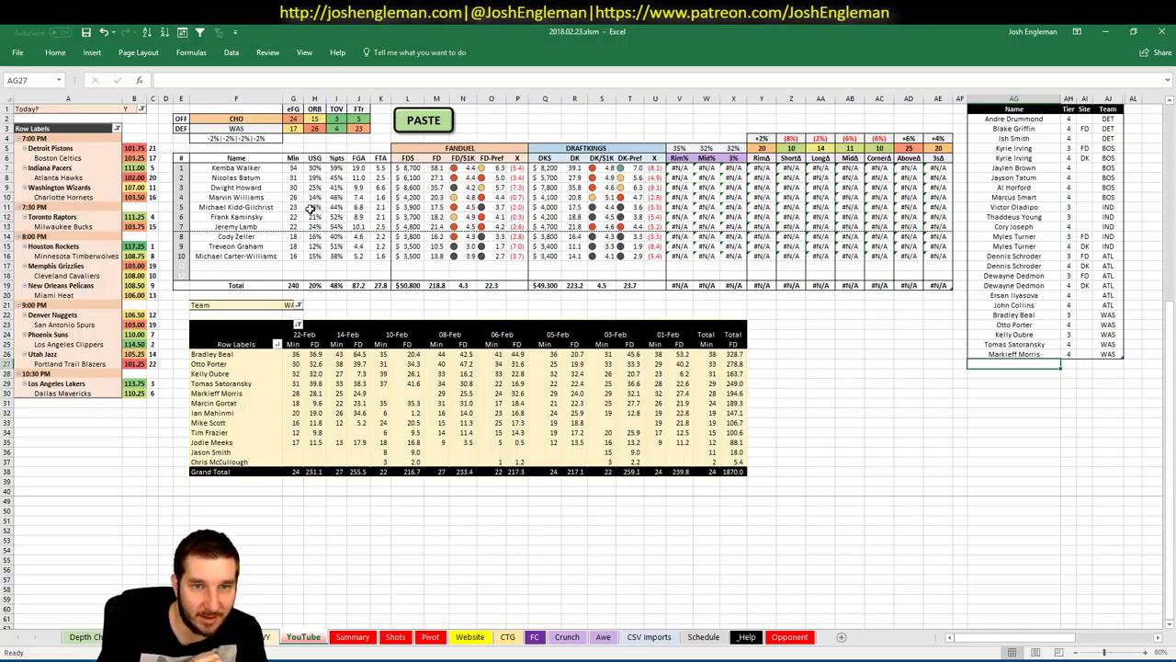
click(342, 642)
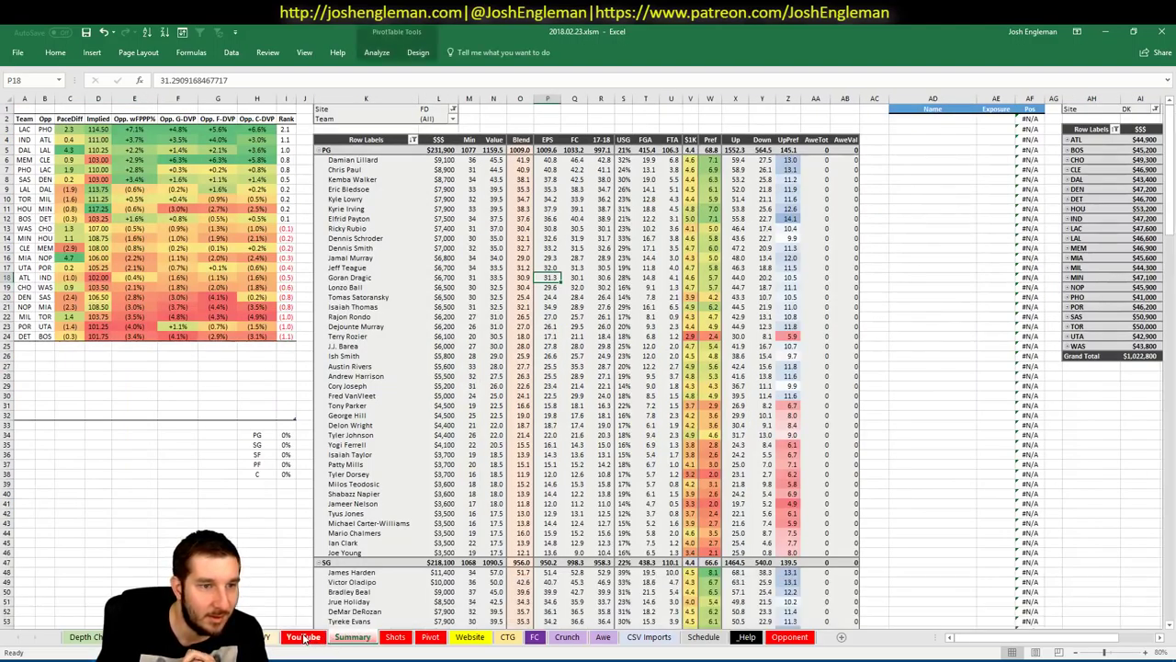
Step: Return to the YouTube sheet and set the game log pivot's Team filter to CHO
click(304, 638)
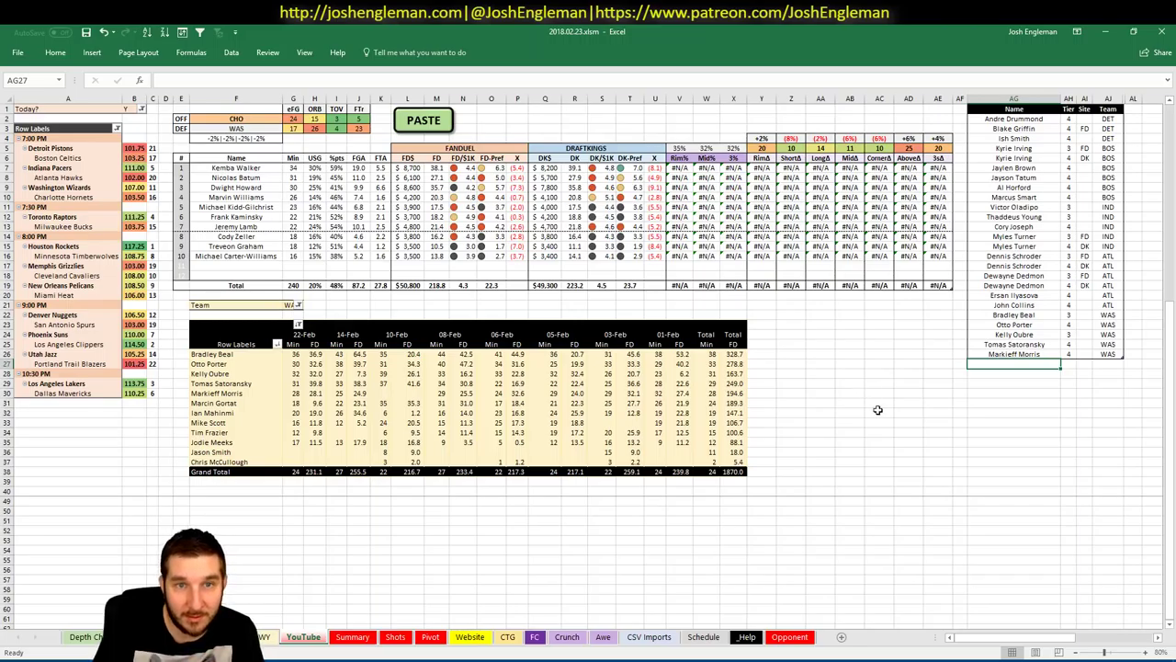
click(290, 305)
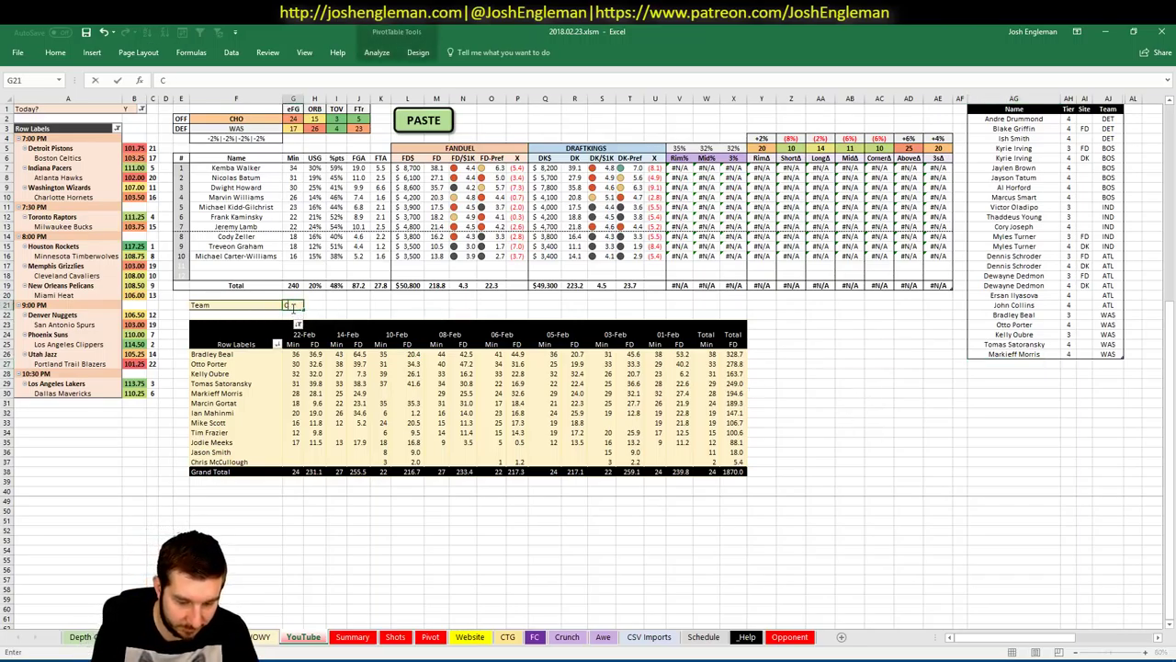
text(CHO)
key(Return)
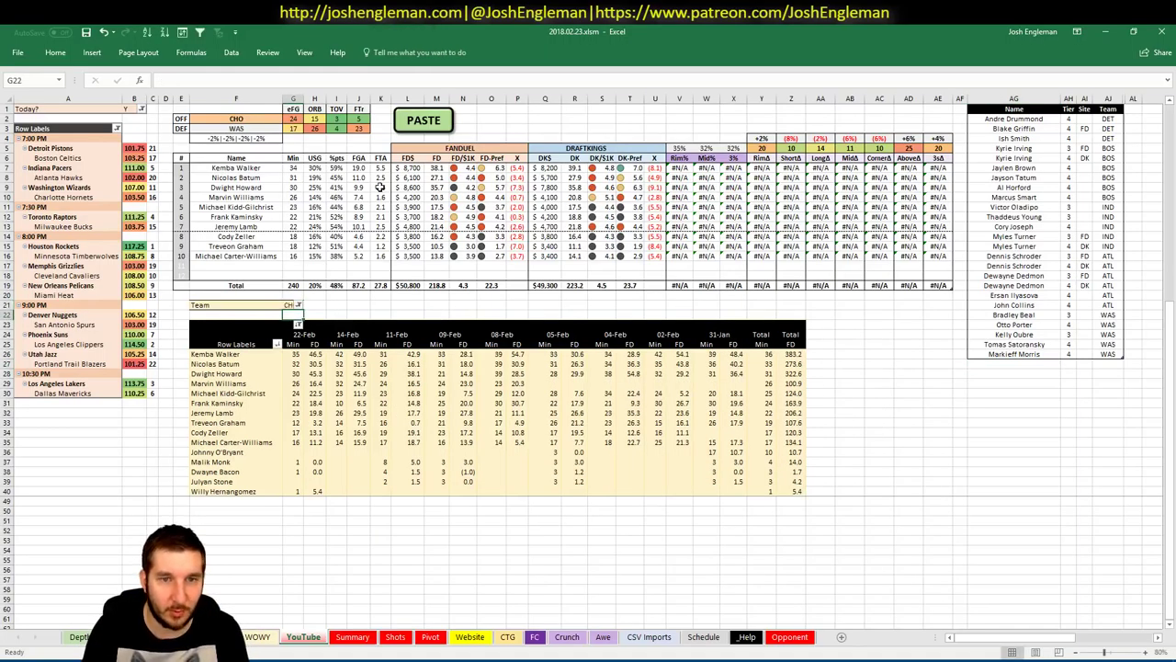
Step: Add Kemba Walker below Markieff Morris in the player picks table with tier 4 and no site
click(1037, 365)
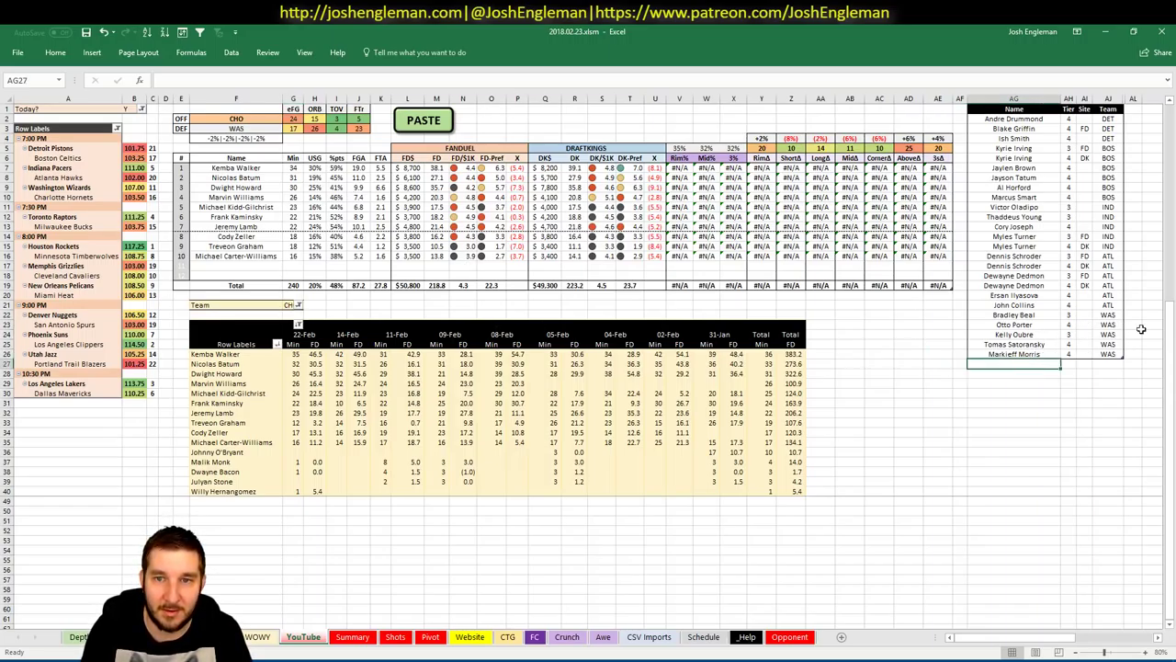
text(K)
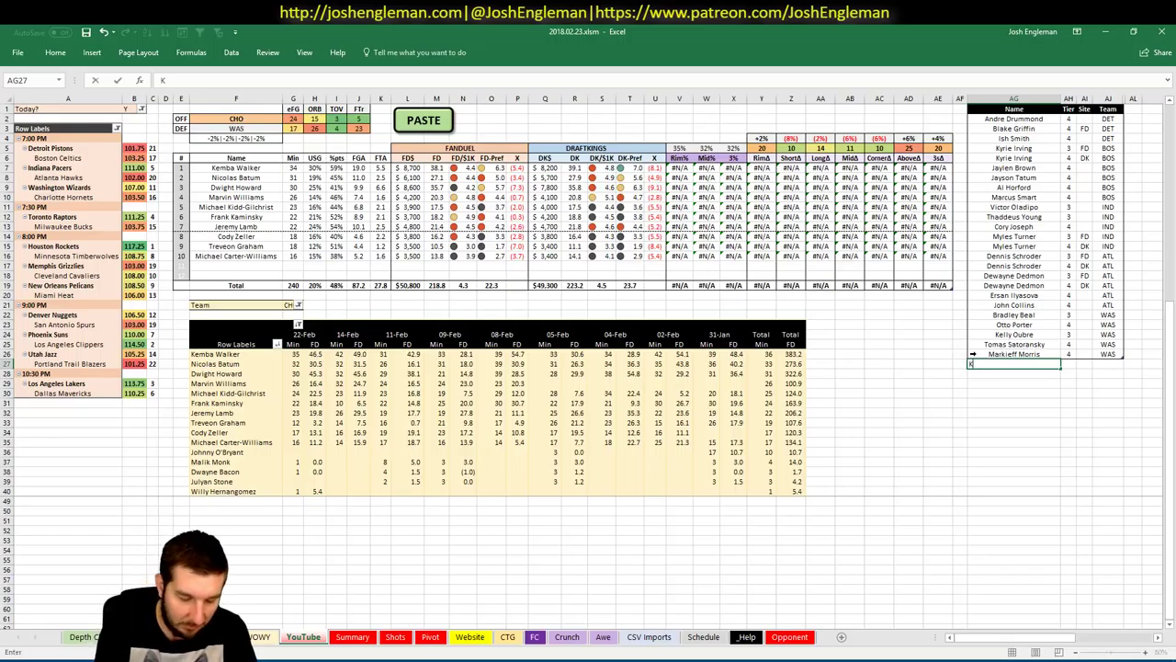
text(emba Walker)
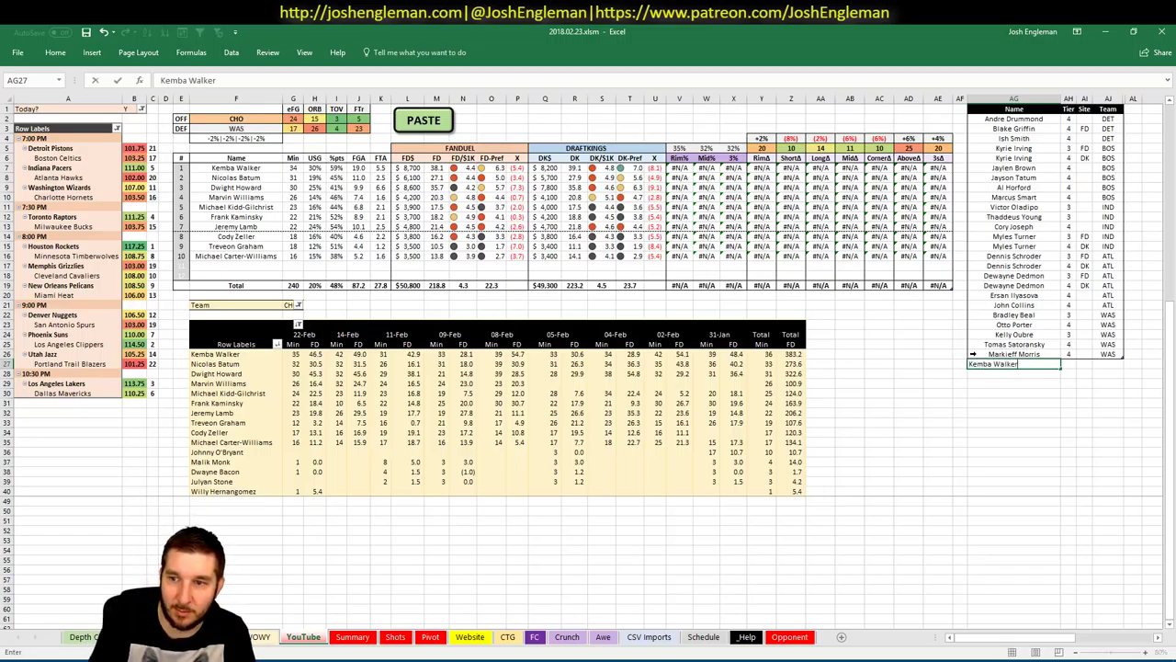
key(Tab)
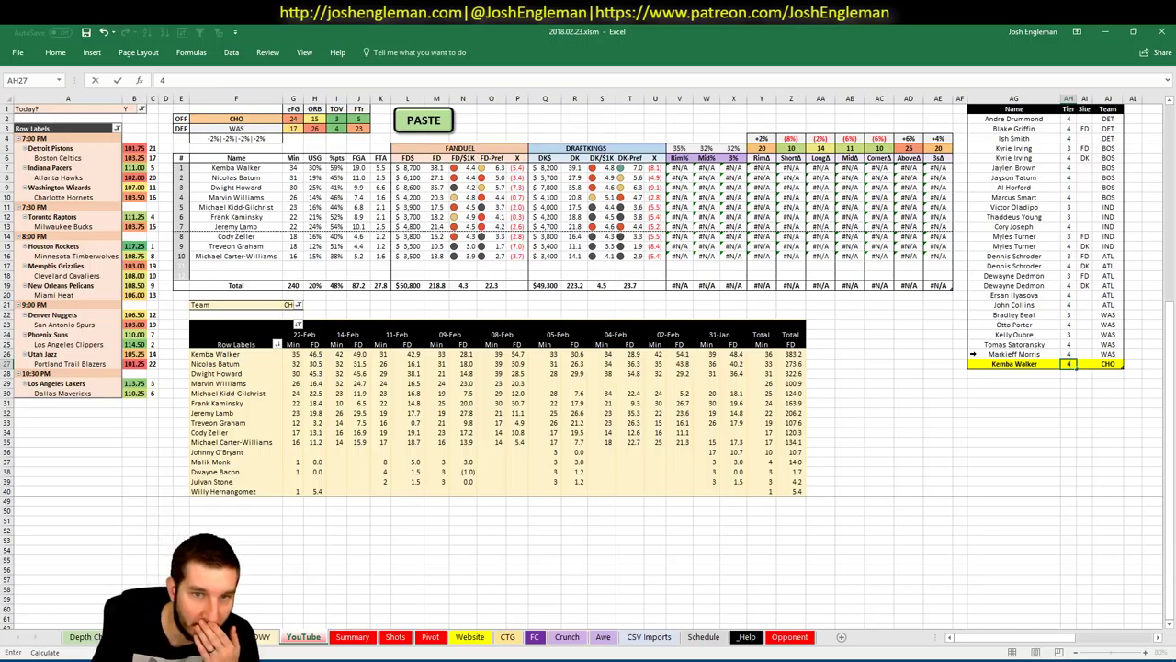
key(Return)
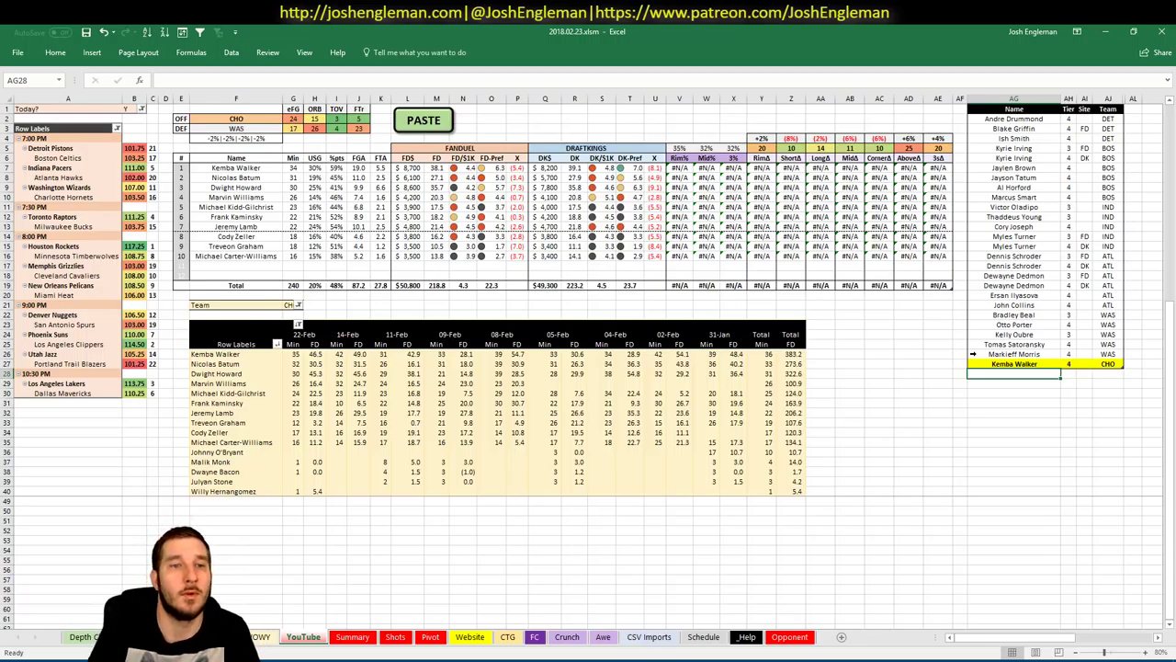
Step: Try to look up "batum" on Cleaning the Glass in the browser and open its players page, and return to Excel
key(alt+Tab)
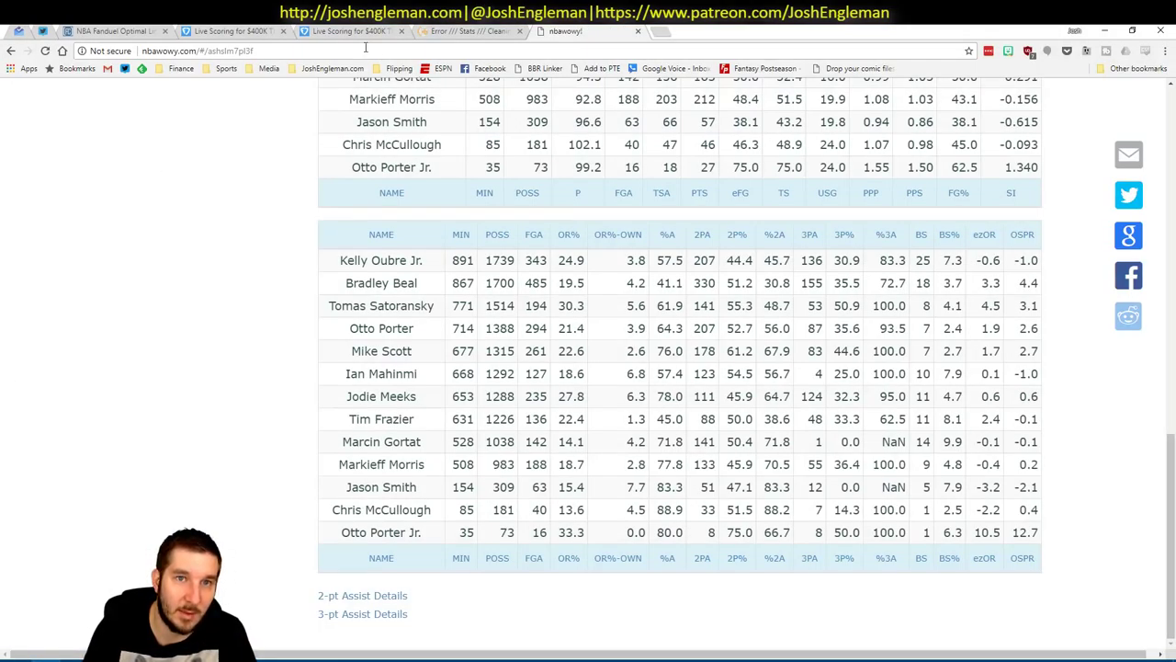
click(464, 31)
click(304, 124)
text(batu)
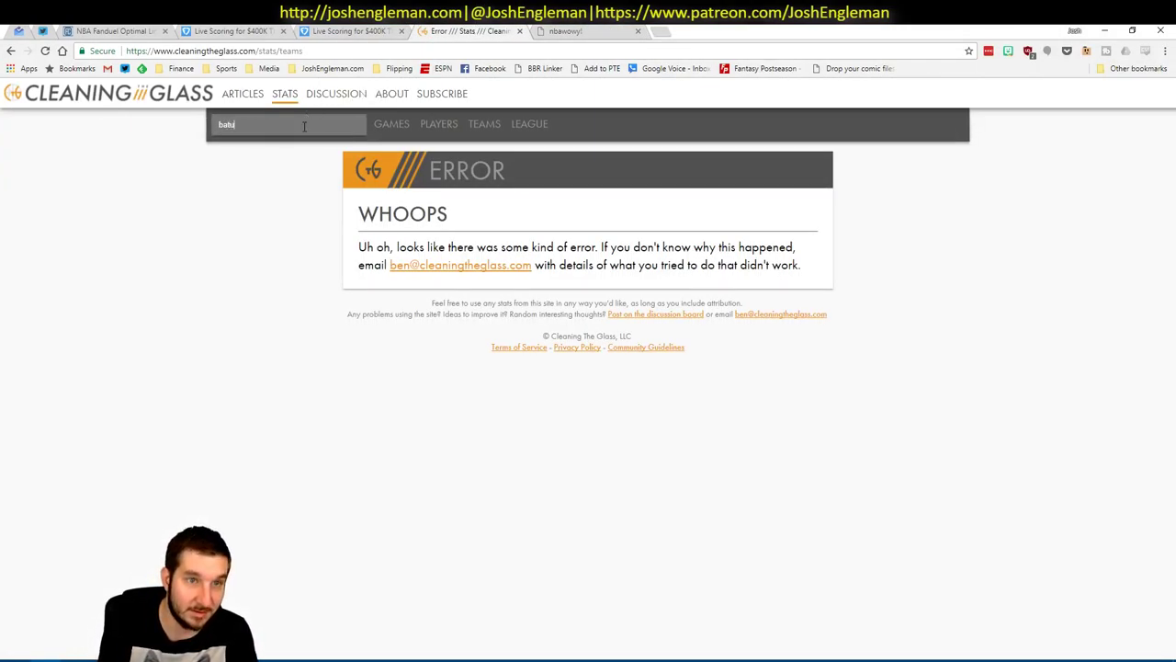
text(m)
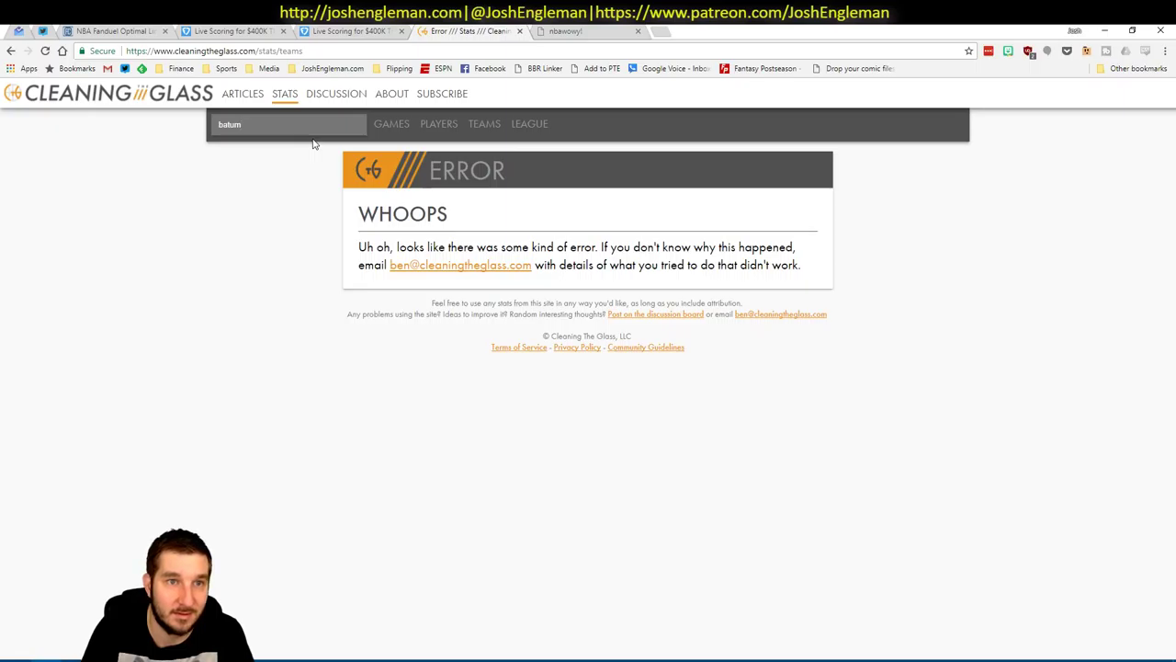
key(F5)
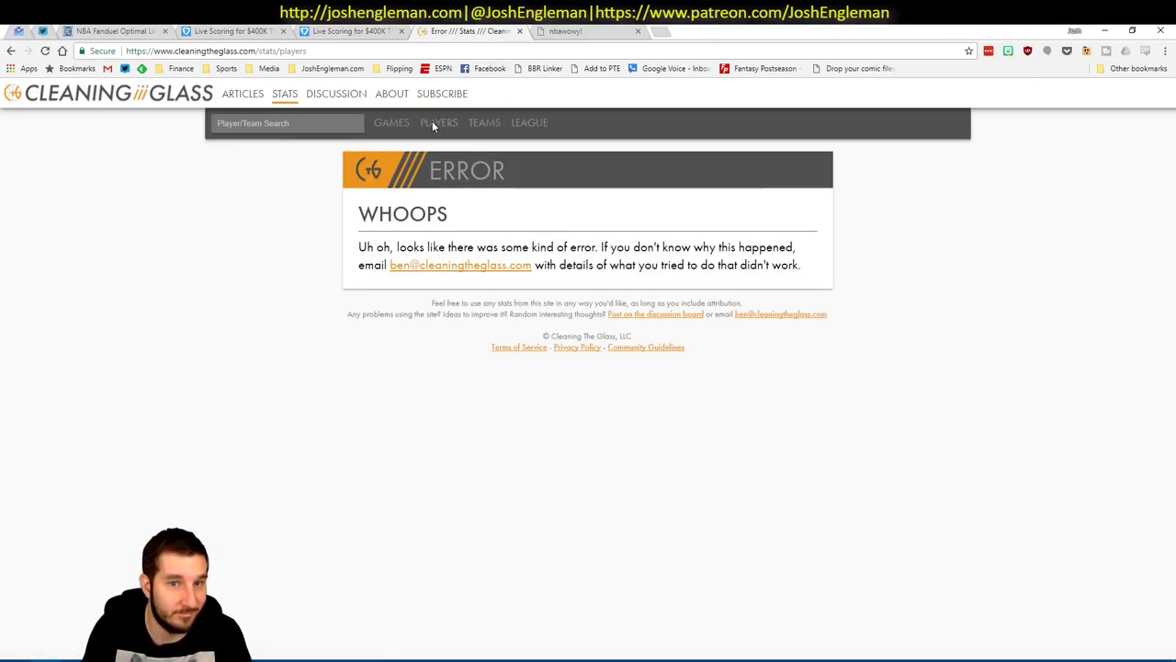
key(alt+Tab)
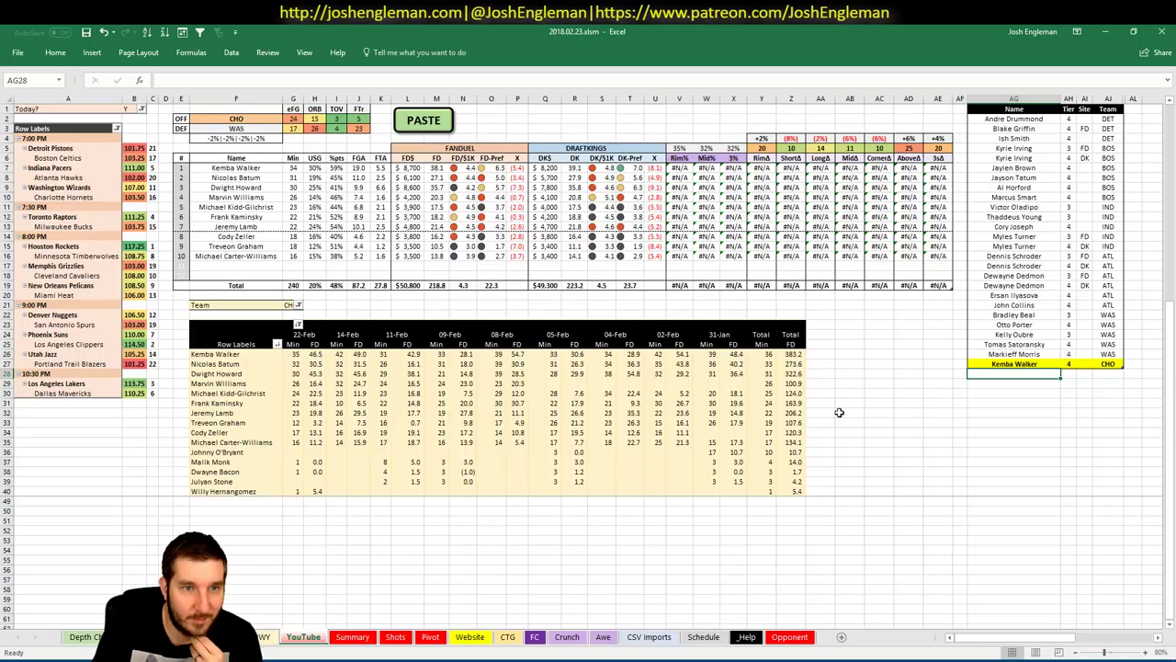
Step: Add Nicolas Batum below Kemba Walker in the player picks table with tier 4 and no site
text(Nic)
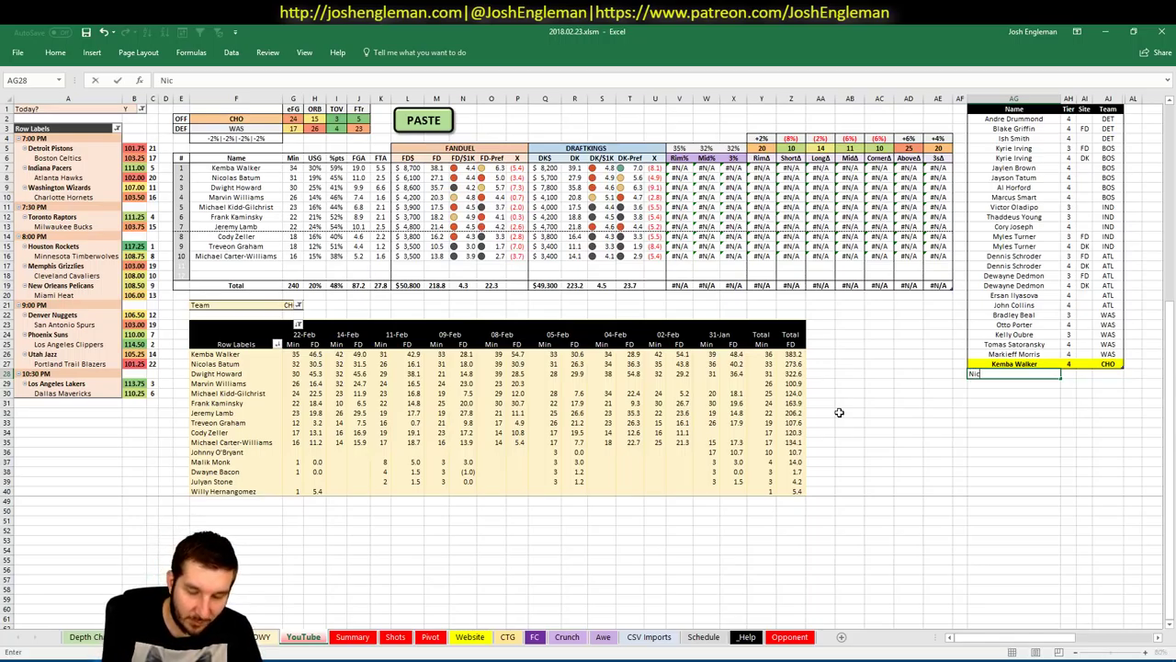
text(olas Batum)
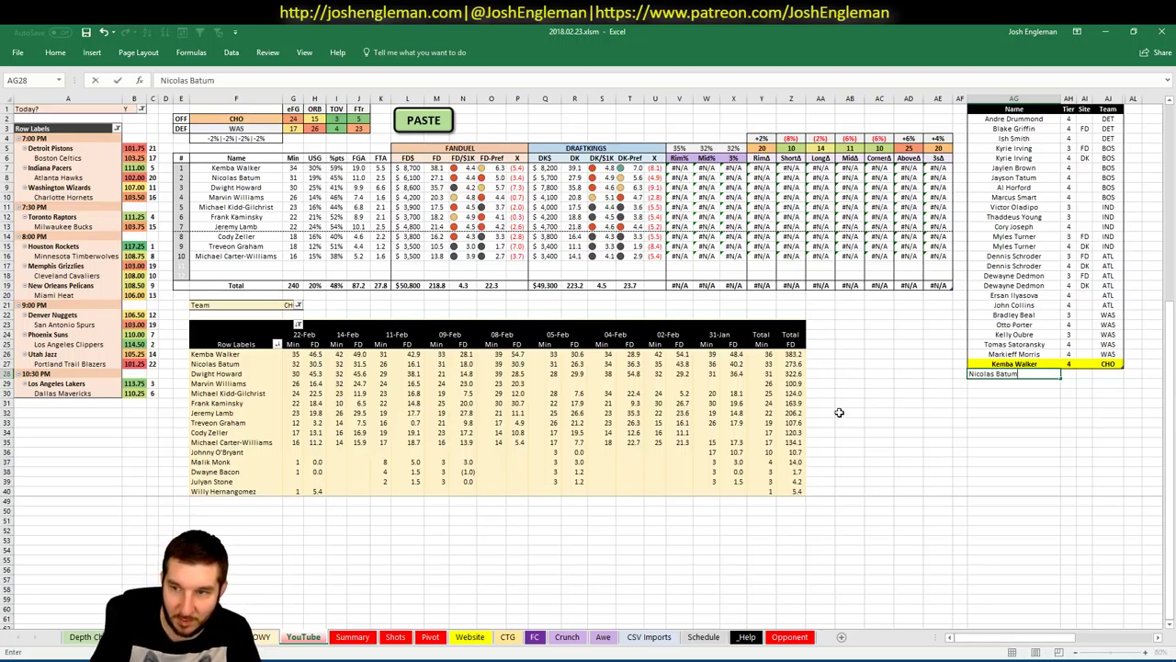
key(Tab)
key(Return)
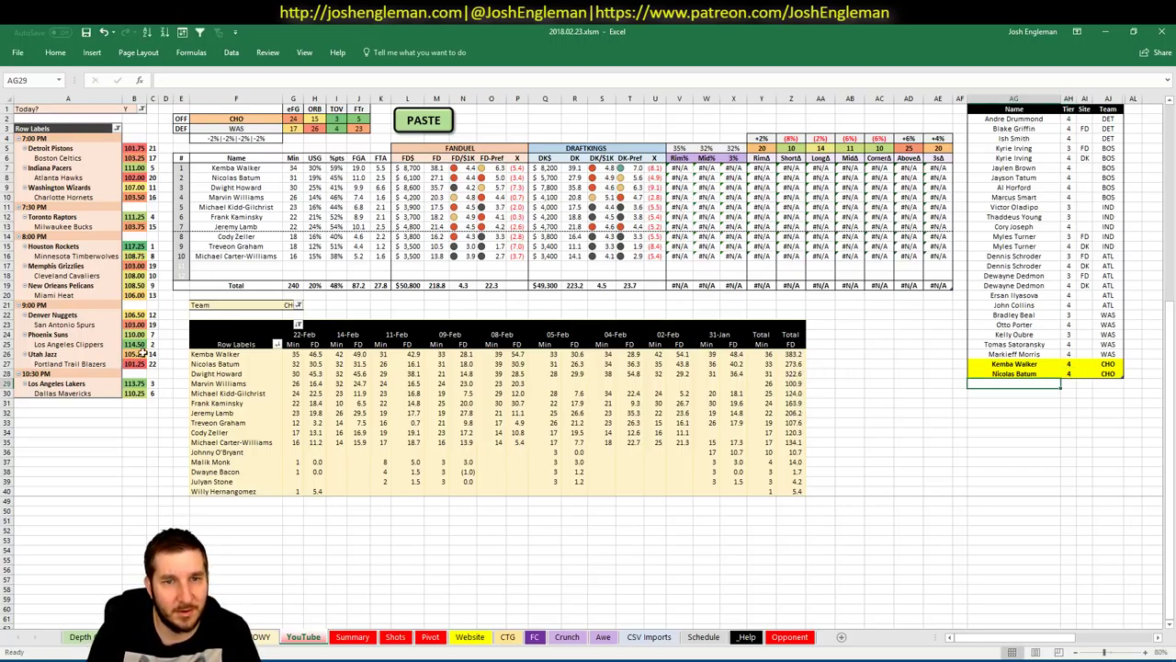
Step: Check Dwight Howard's game log in FantasyCruncher's FanDuel center list in the browser, and return to Excel
key(alt+Tab)
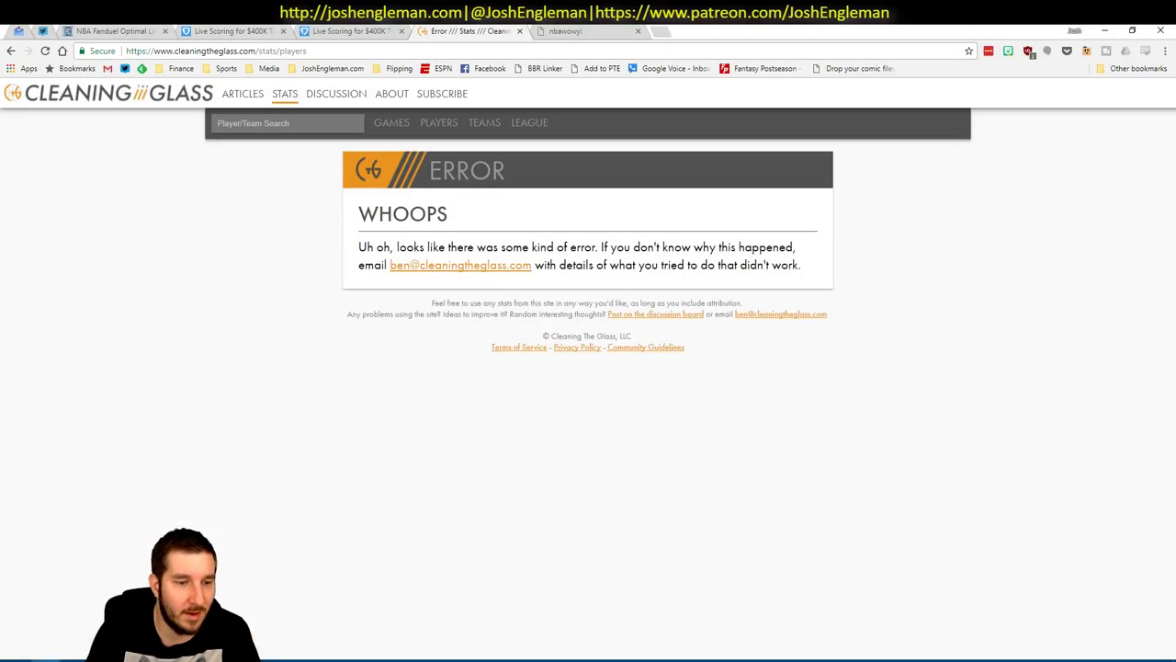
click(138, 30)
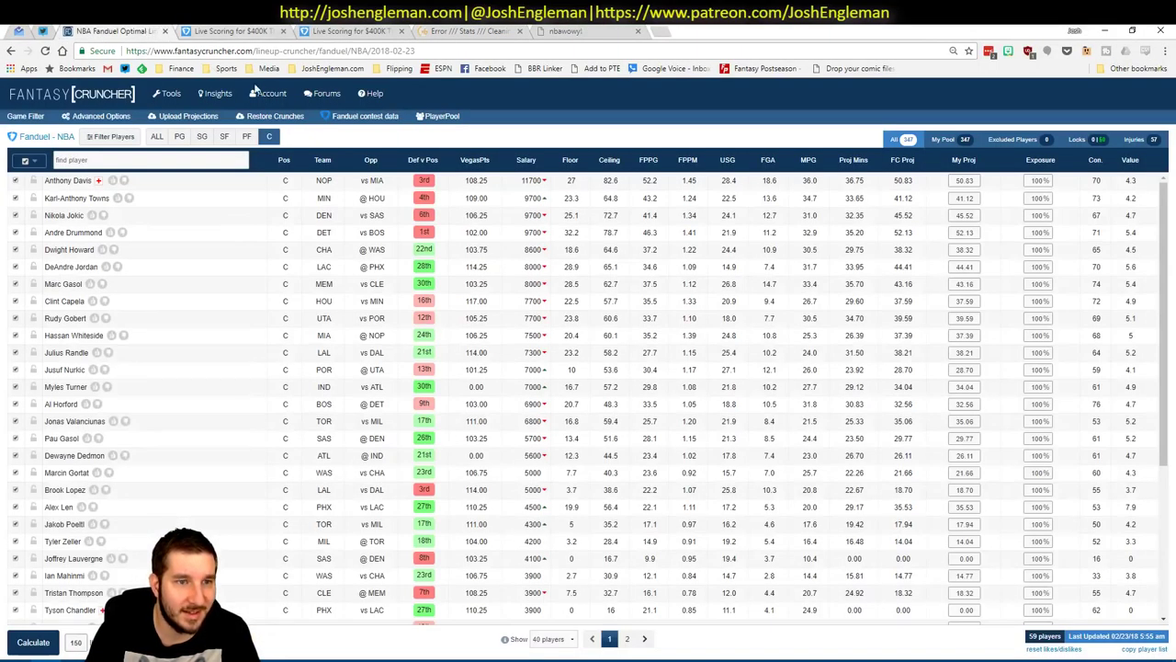
click(70, 250)
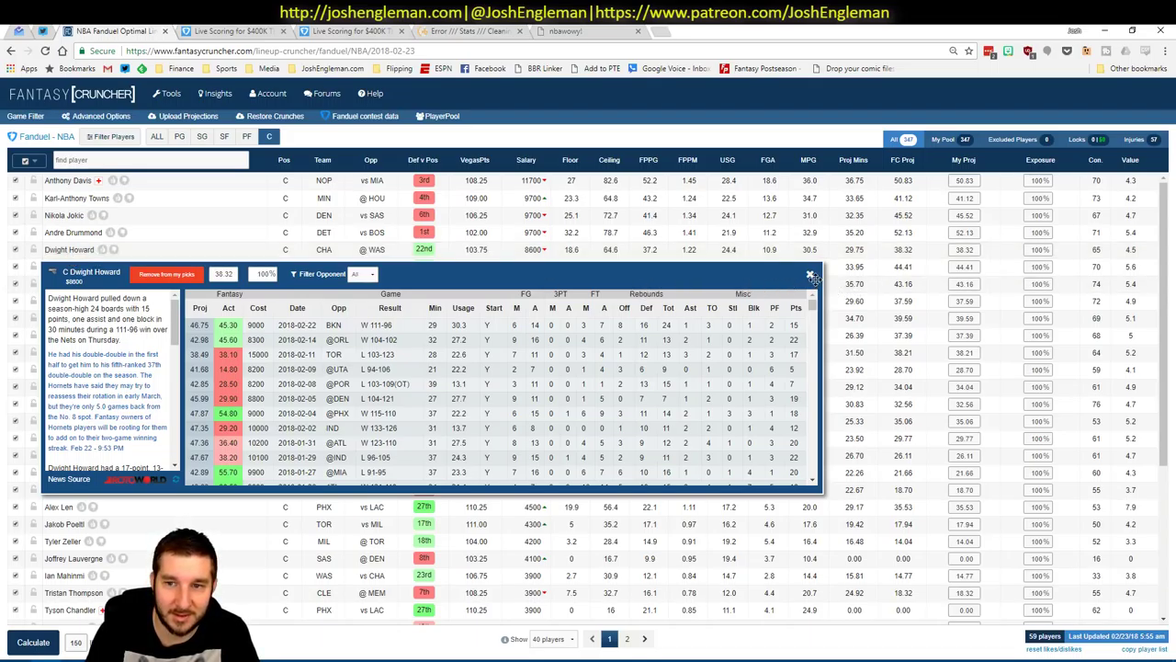
key(alt+Tab)
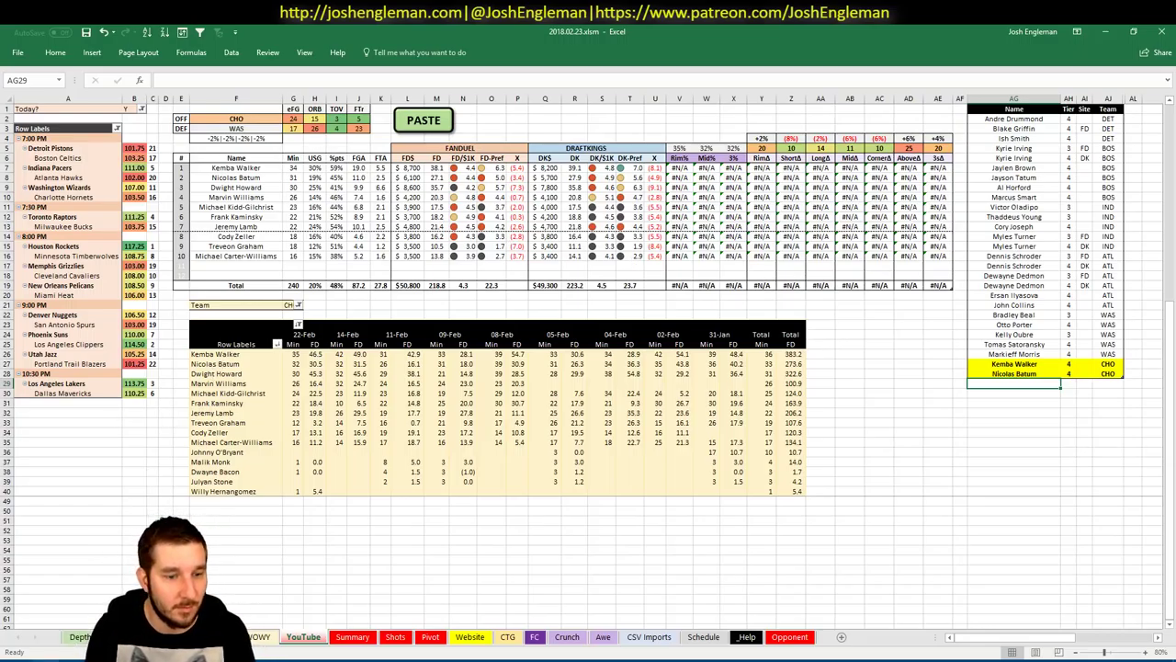
key(alt+Tab)
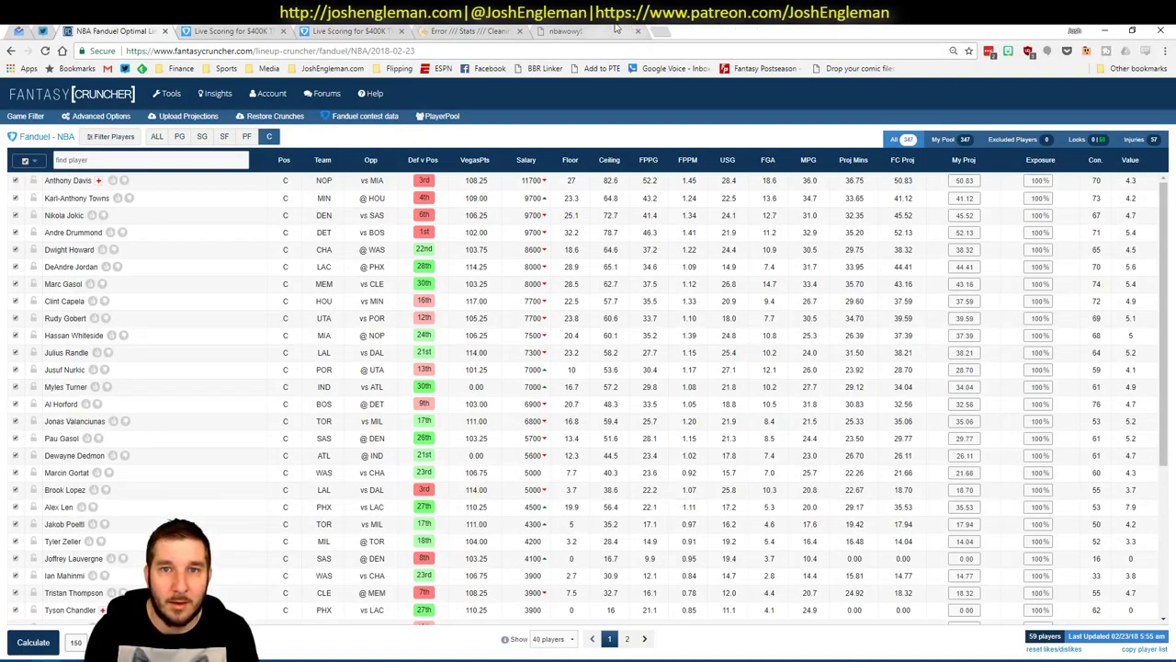
key(alt+Tab)
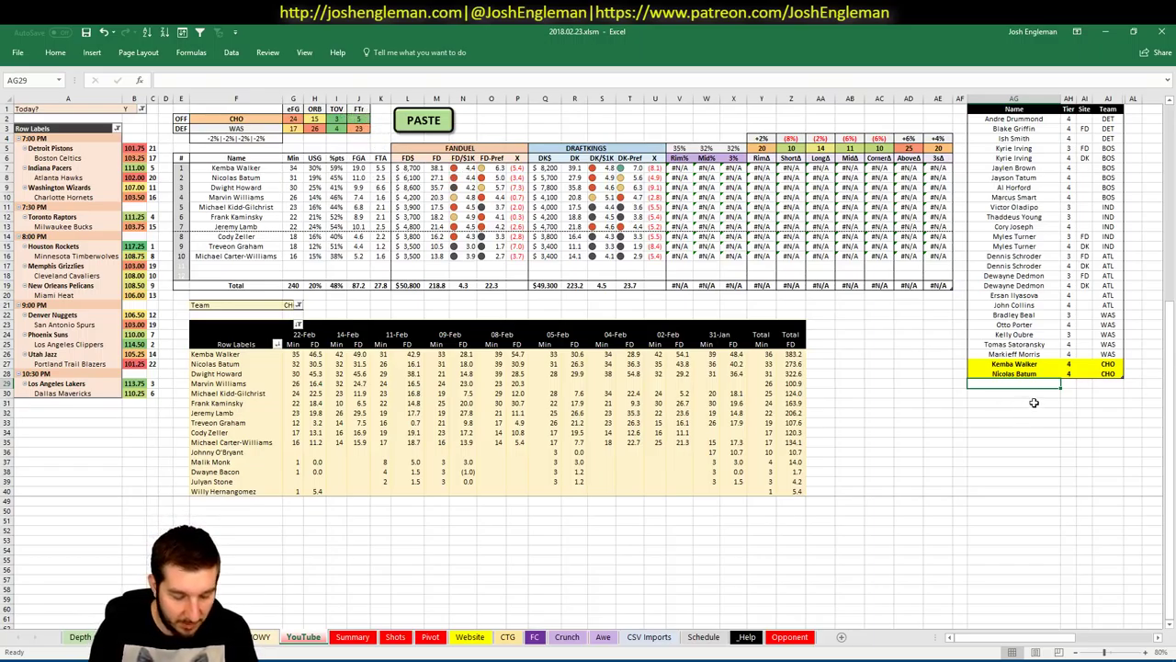
Step: Add Dwight Howard below Nicolas Batum in the player picks table with tier 3 and no site
text(Dwight Howard)
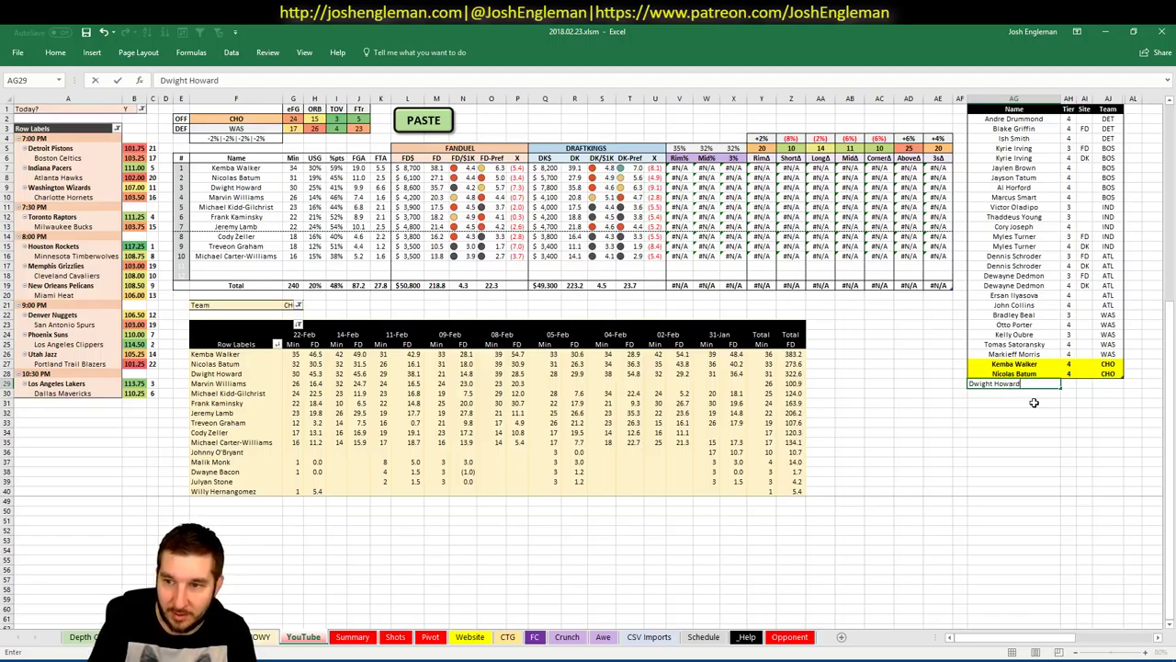
key(Return)
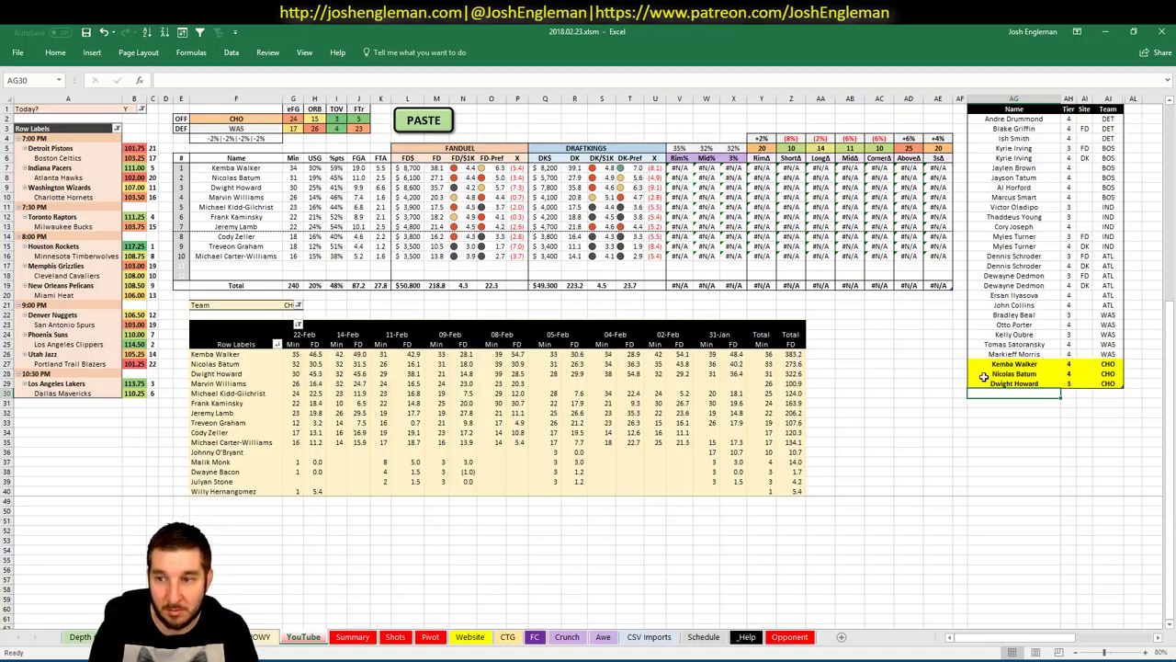
click(199, 119)
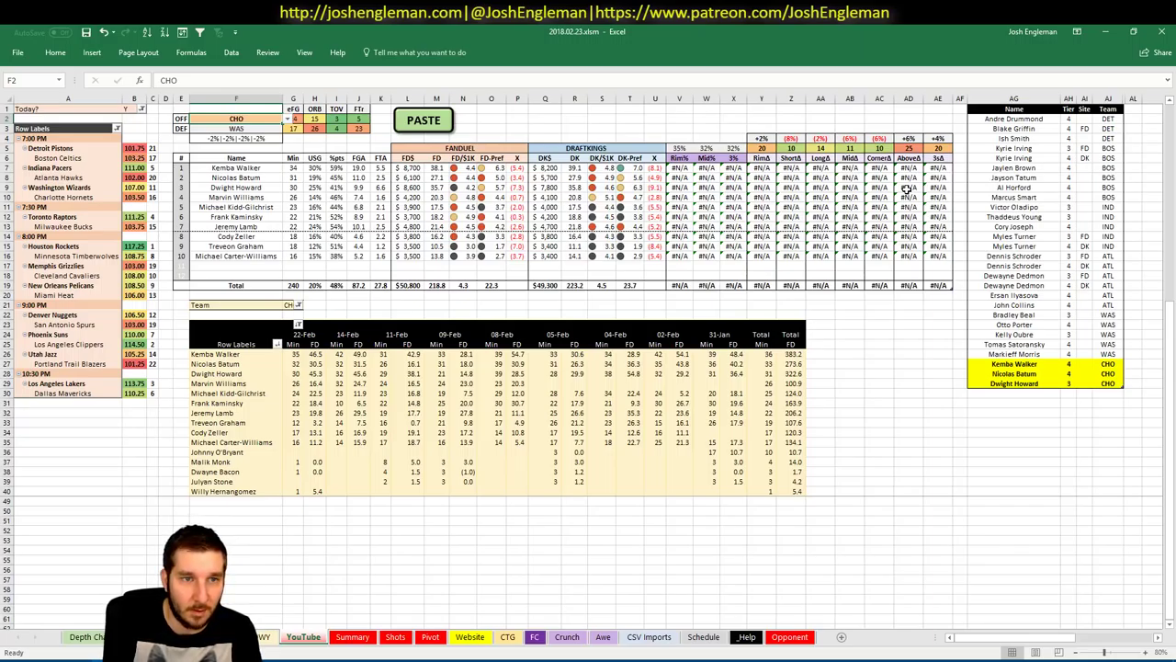
Step: Add Marvin Williams below Dwight Howard in the player picks table with tier 4 and no site
click(1029, 392)
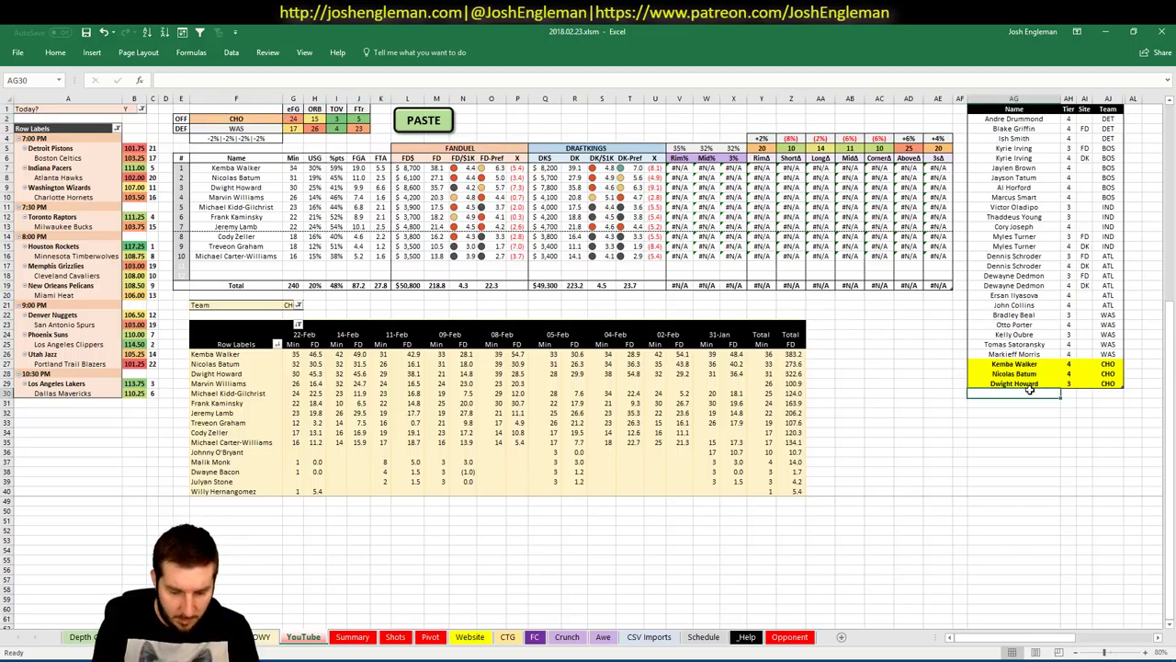
text(Marvin Williams)
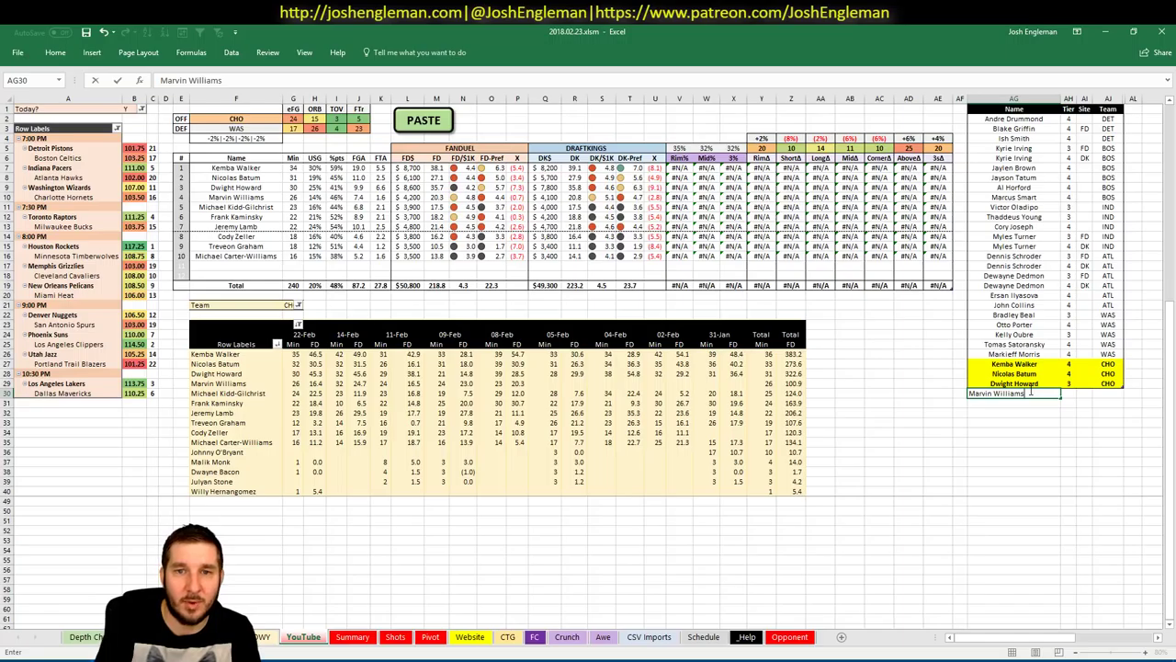
key(Return)
Step: Add Michael Kidd-Gilchrist below Marvin Williams in the player picks table with tier 4 and no site
text(Mic)
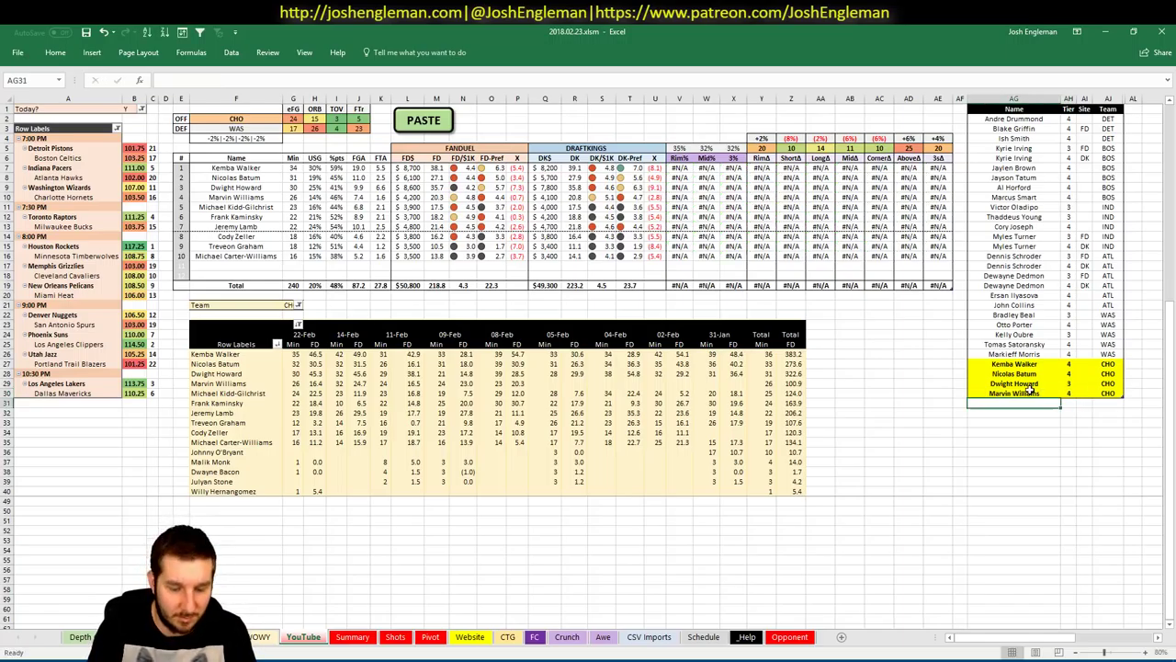
text(hel)
key(BackSpace)
key(BackSpace)
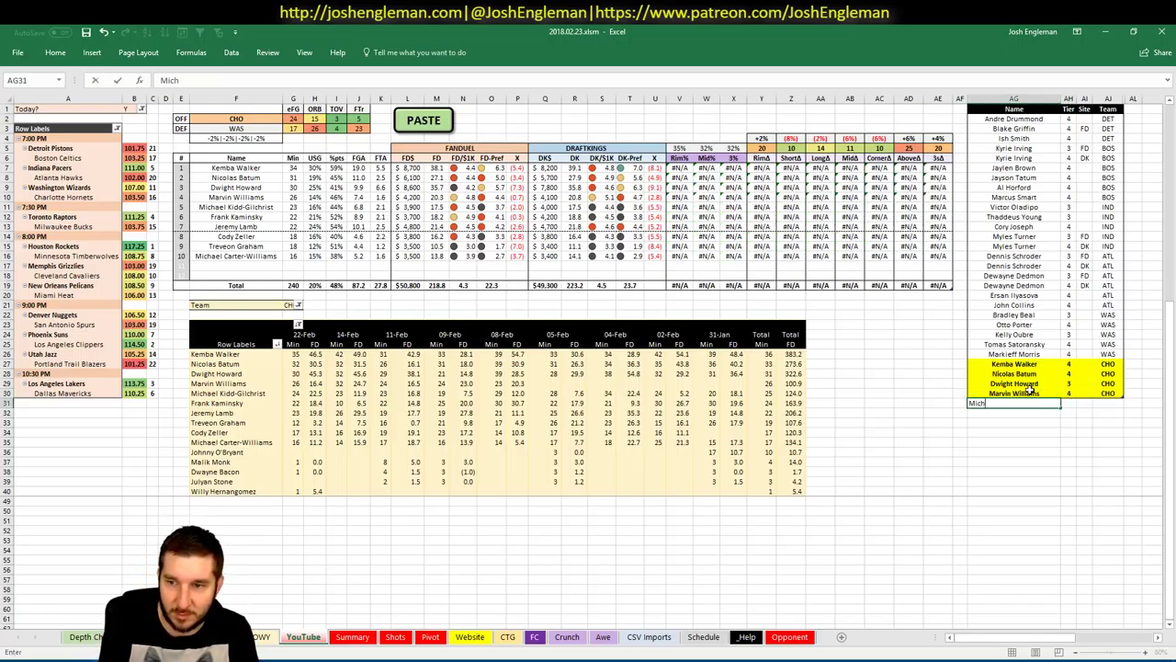
text(ael Kidd-Gilchrist)
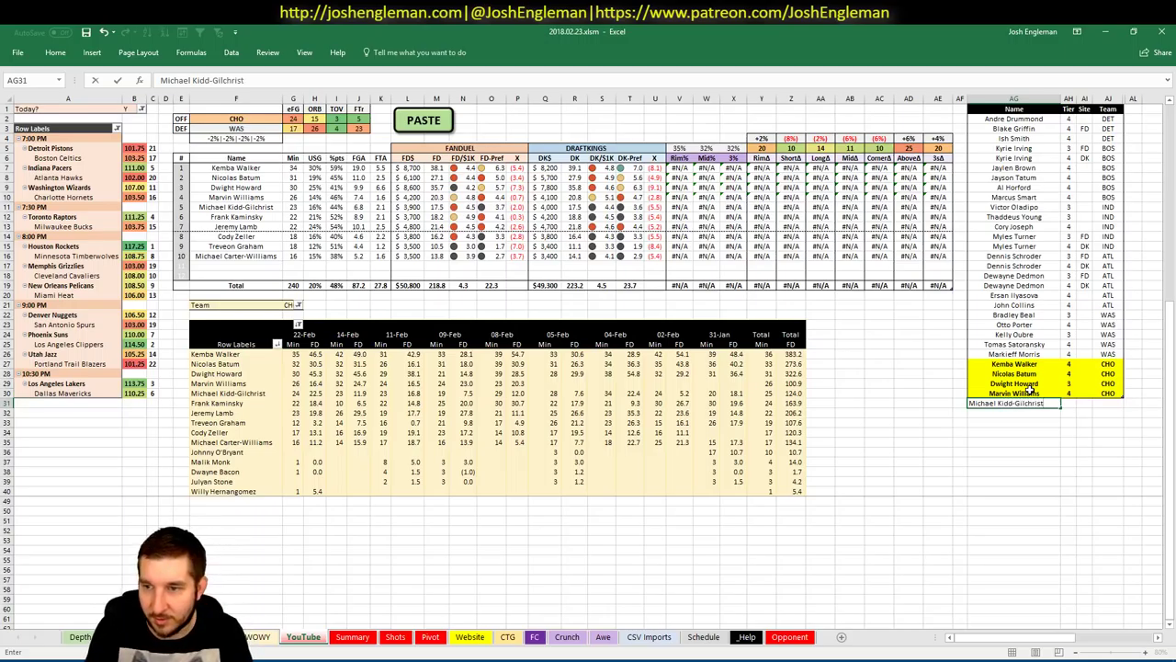
key(Return)
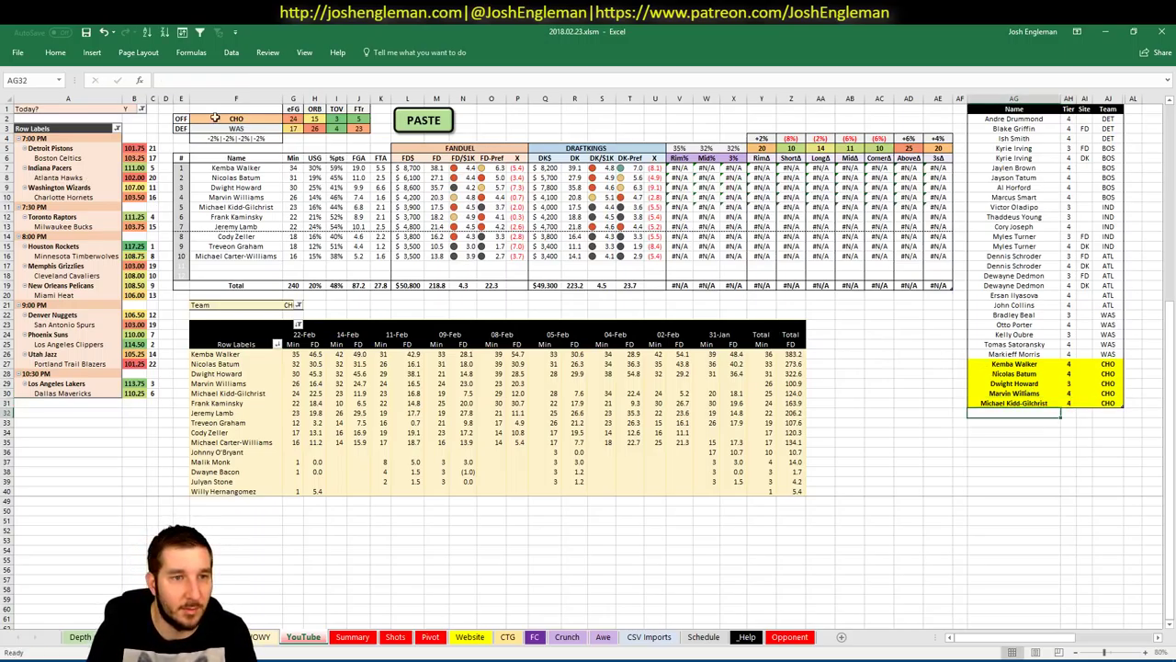
click(219, 118)
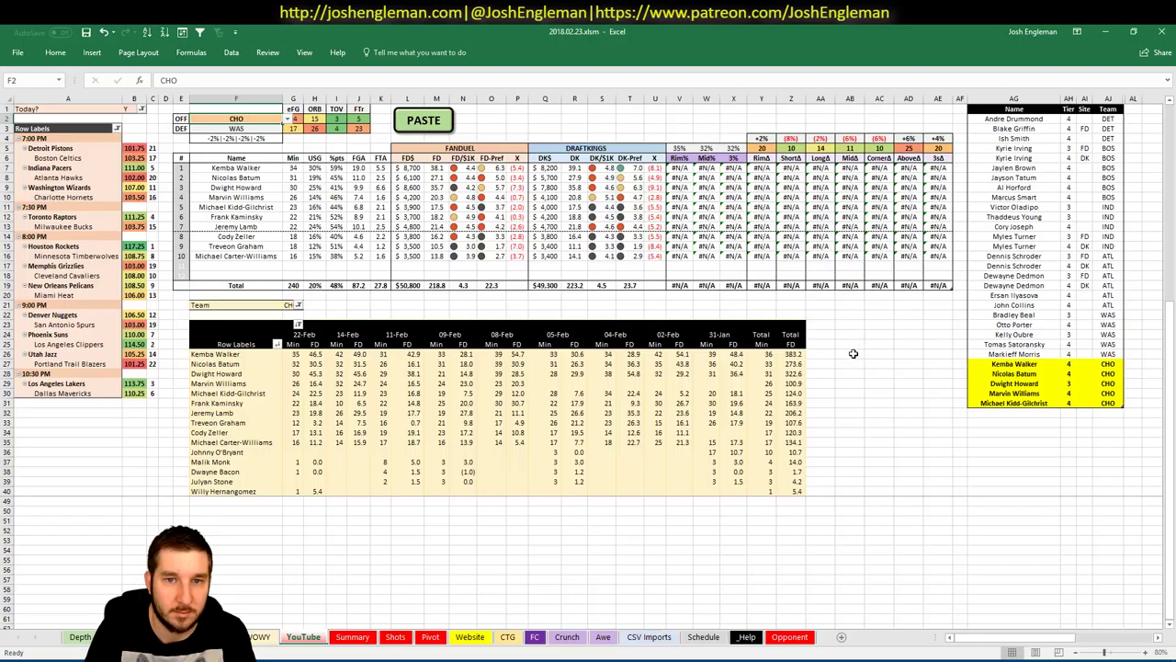
Step: Add Frank Kaminsky below Michael Kidd-Gilchrist in the player picks table with tier 4 and site FD
click(1032, 412)
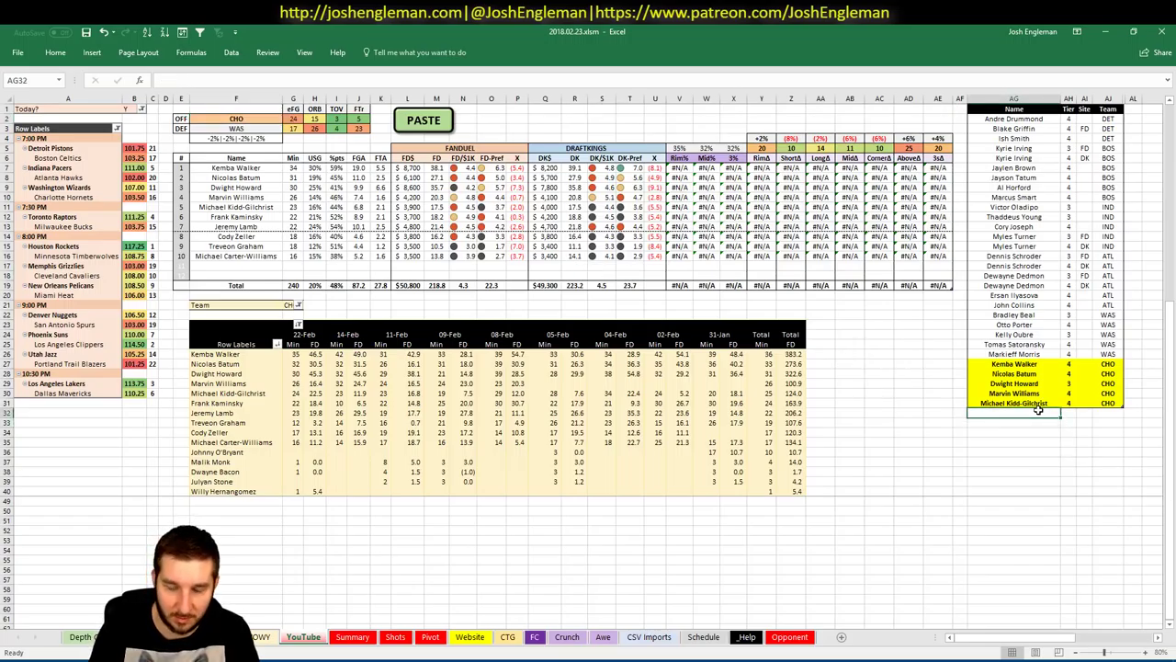
text(Frank Kaminsky)
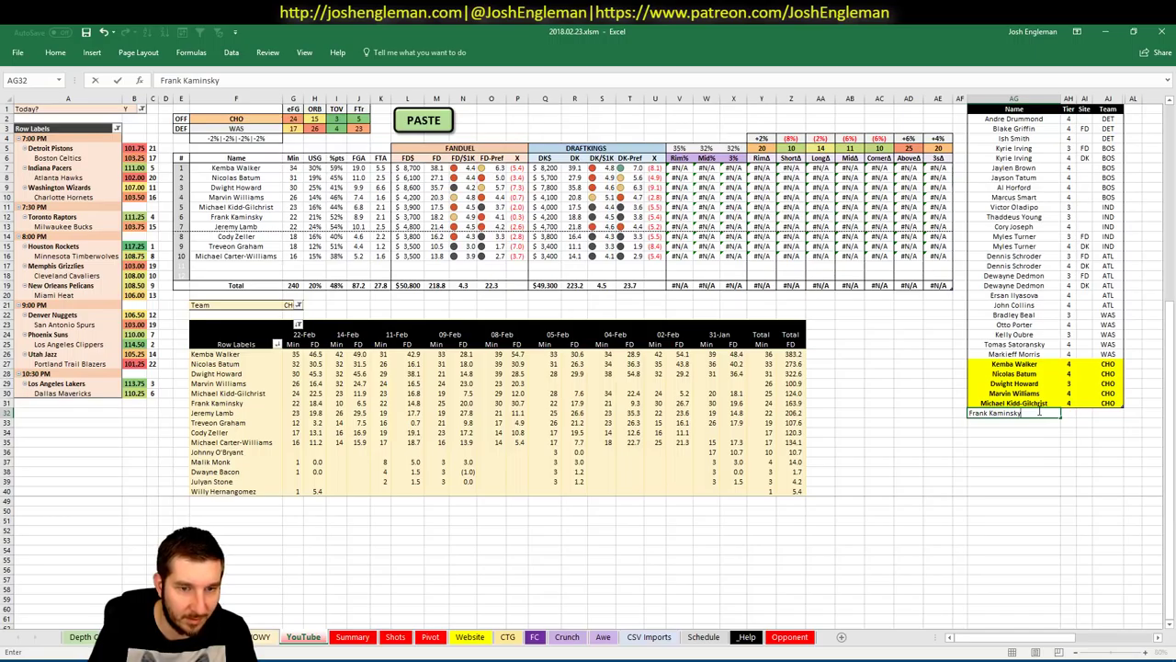
key(Tab)
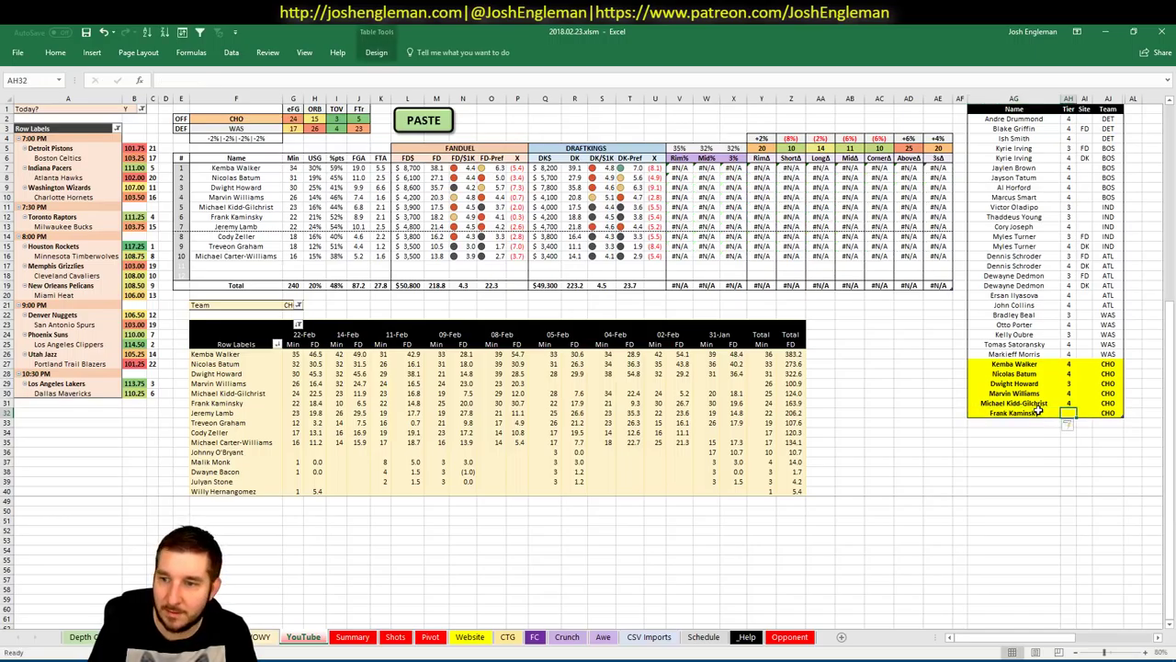
text(4)
key(Tab)
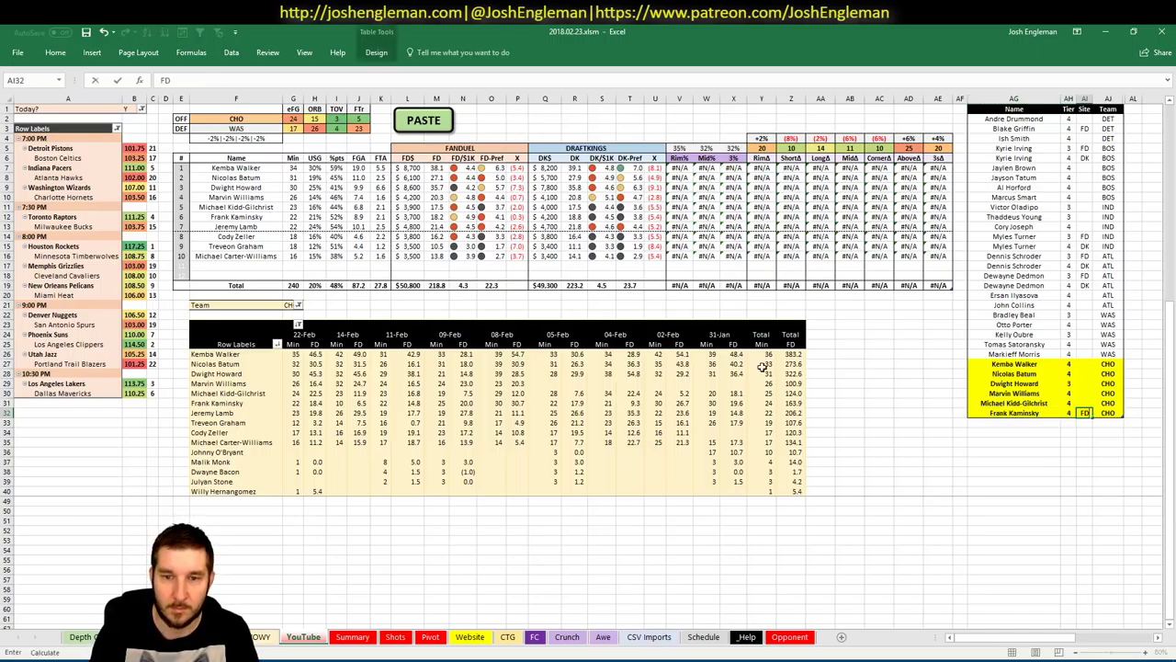
text(FD)
key(Return)
Step: Switch both the offense team cell and the game log pivot table's Team filter to TOR
click(220, 114)
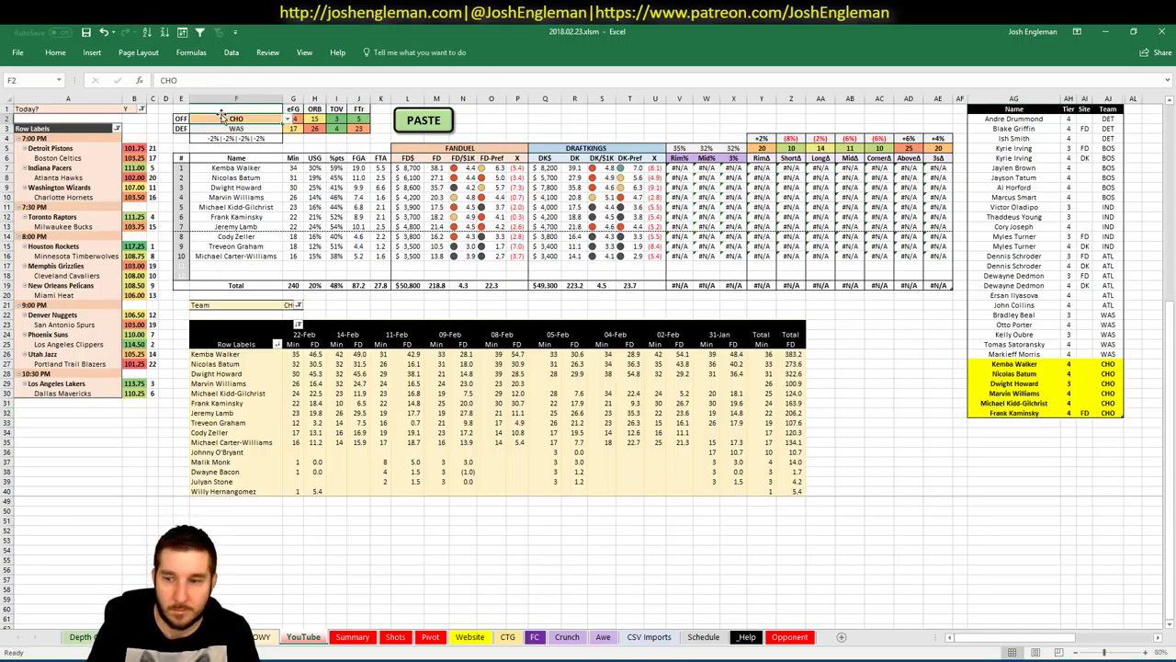
text(TOR)
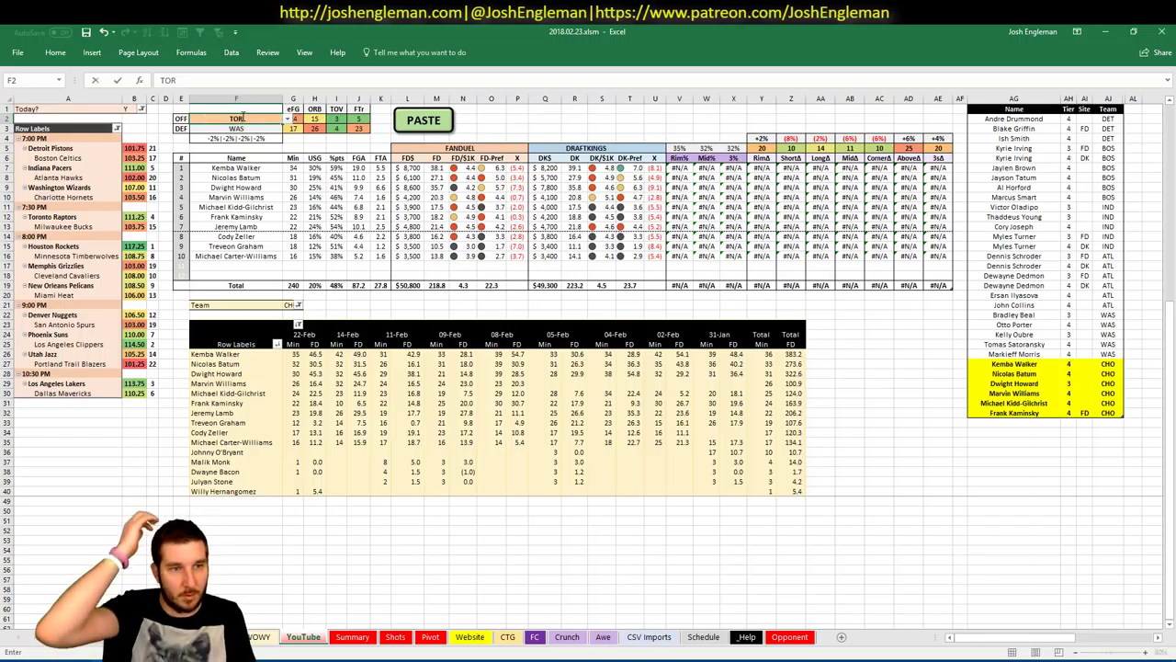
key(Return)
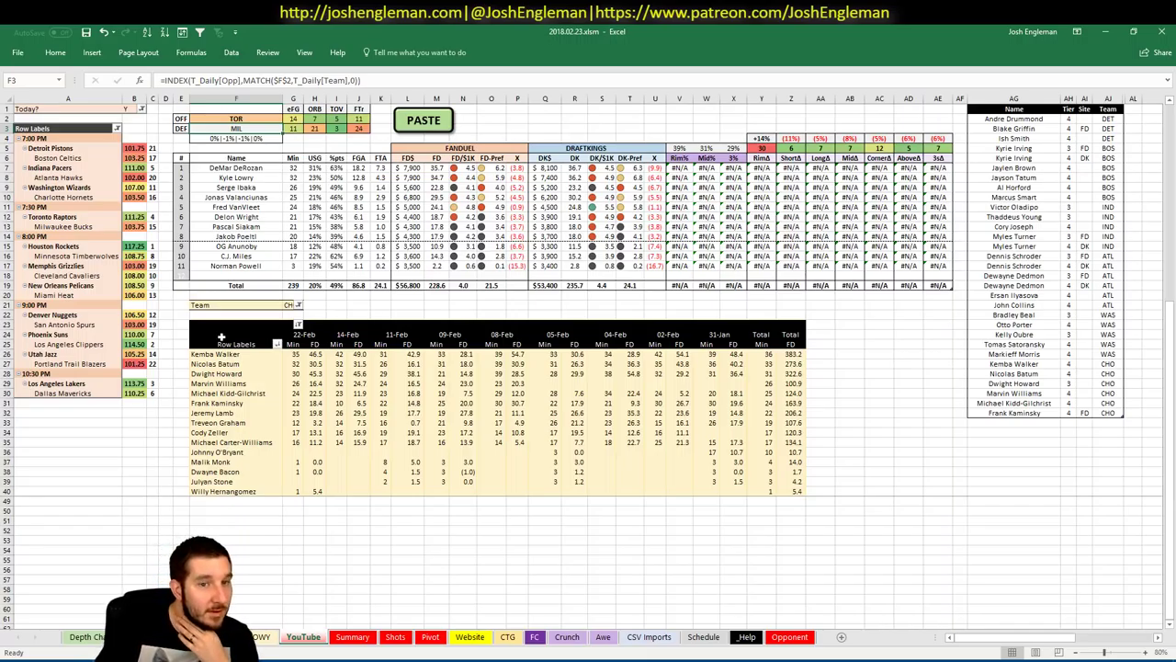
click(289, 302)
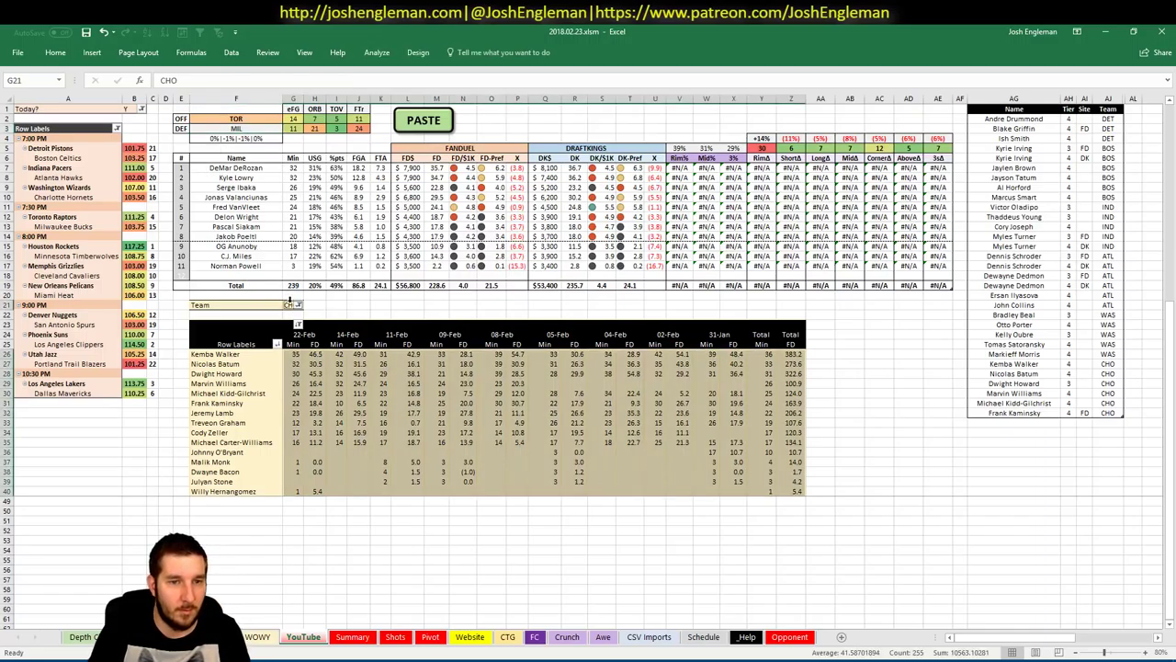
text(TOR)
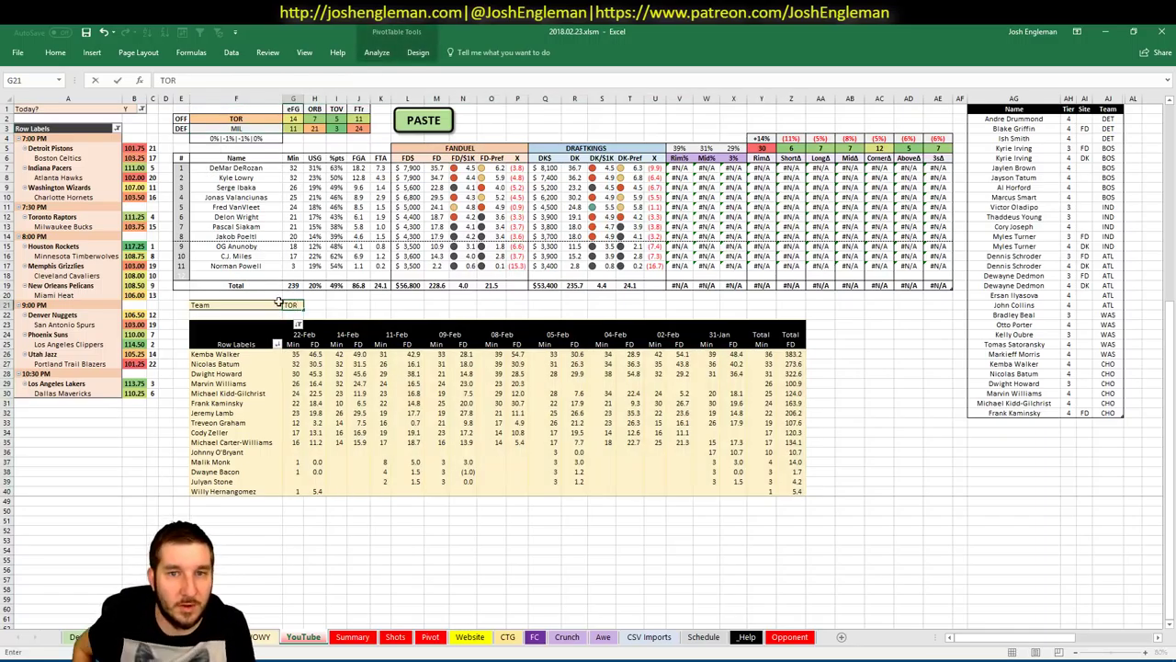
key(Return)
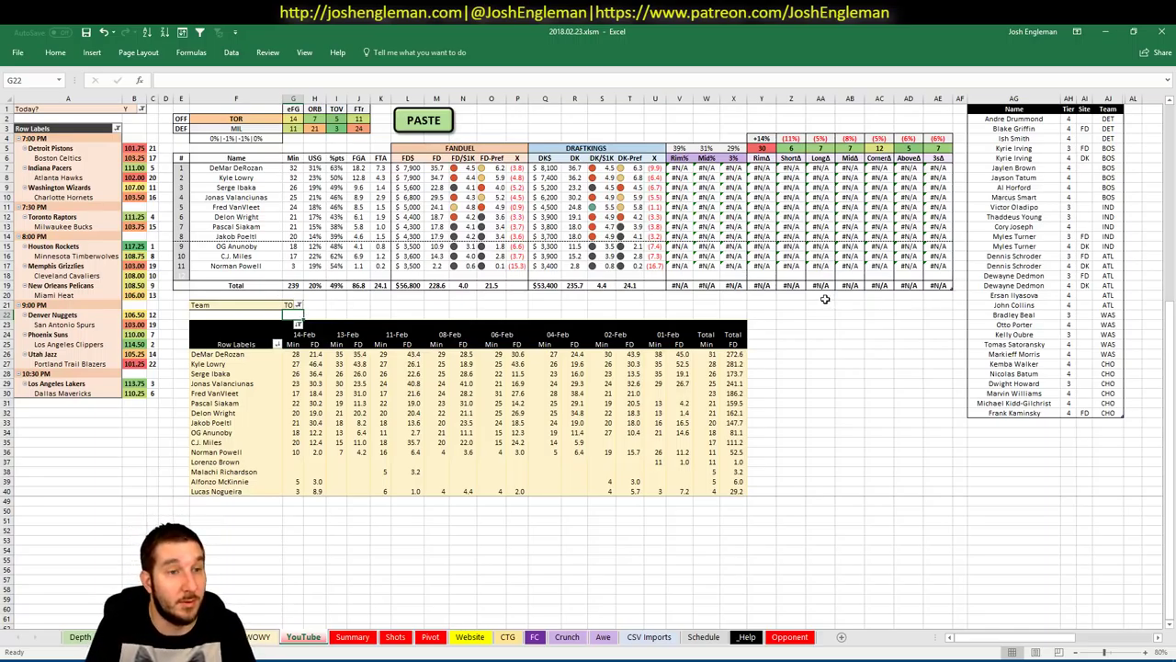
Step: Check the Cleaning the Glass players stats page in the browser, and return to Excel
click(1052, 425)
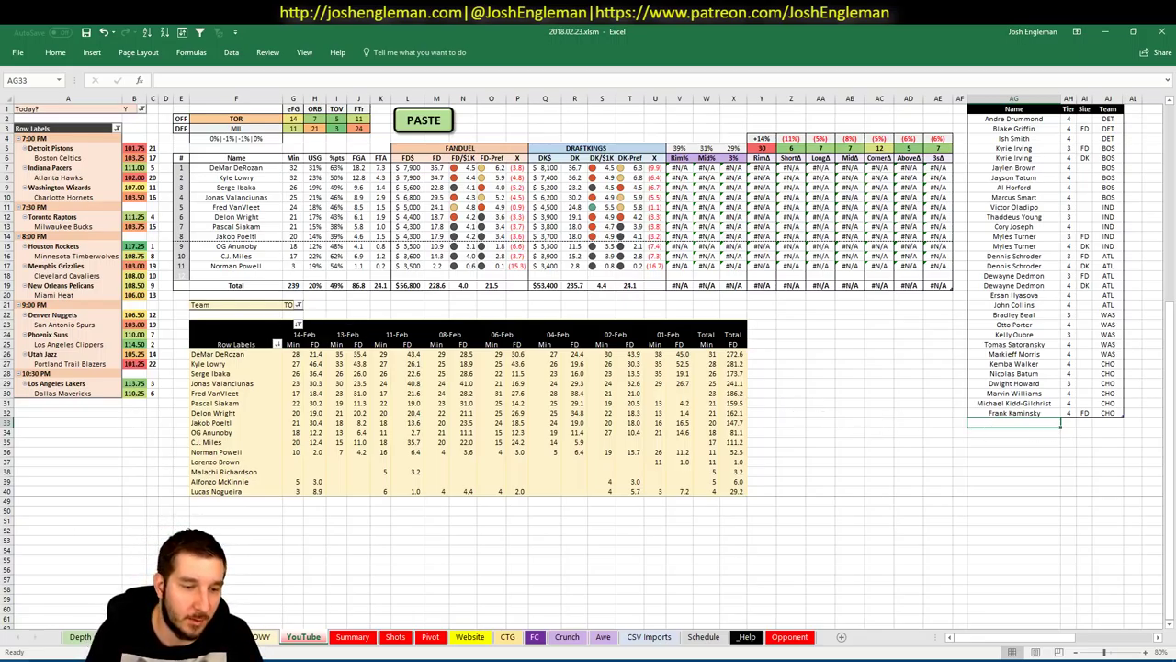
click(44, 660)
click(470, 30)
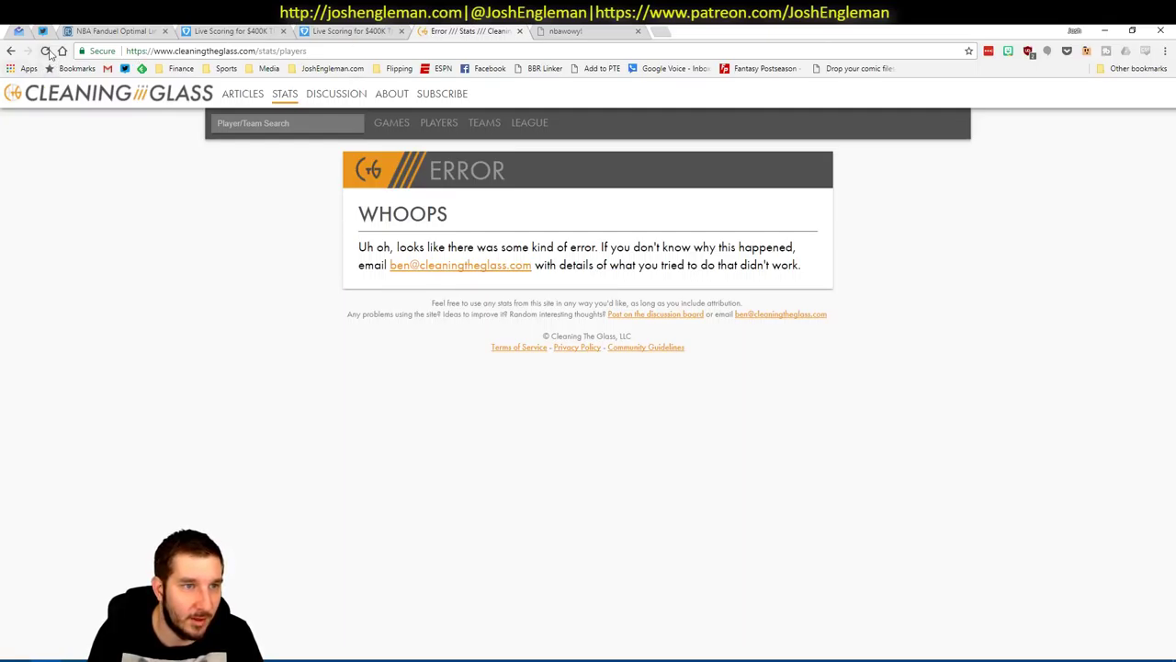
key(alt+Tab)
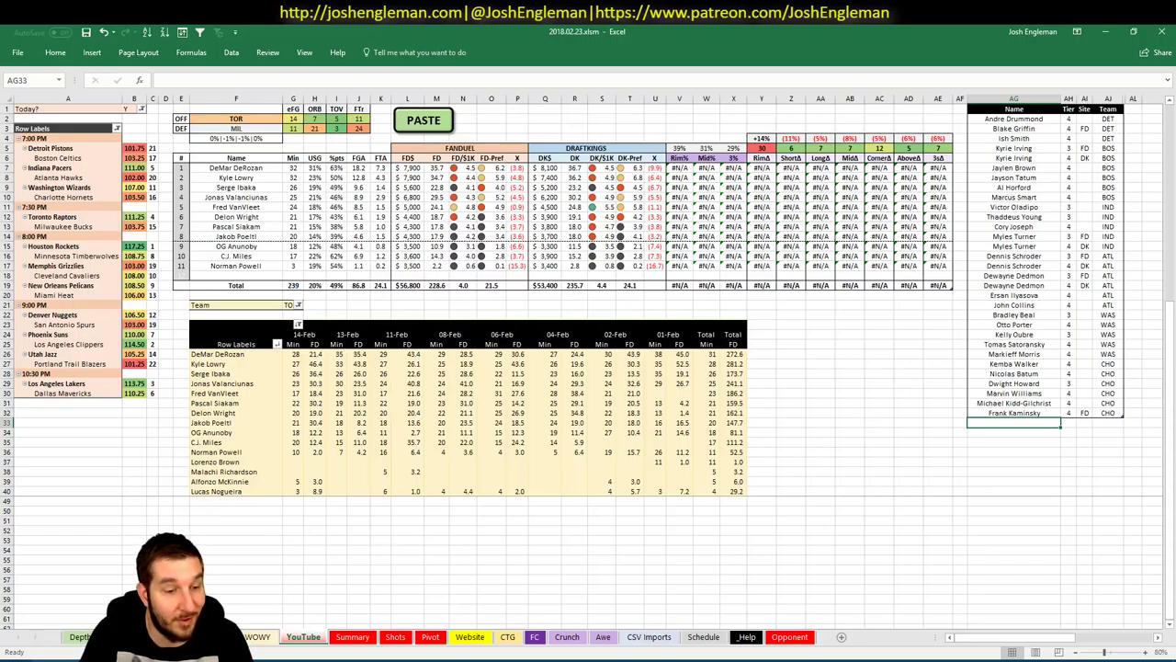
Step: Check DeMar DeRozan's game log against MIL in FantasyCruncher's FanDuel shooting guard list in the browser, and return to Excel
key(alt+Tab)
click(114, 30)
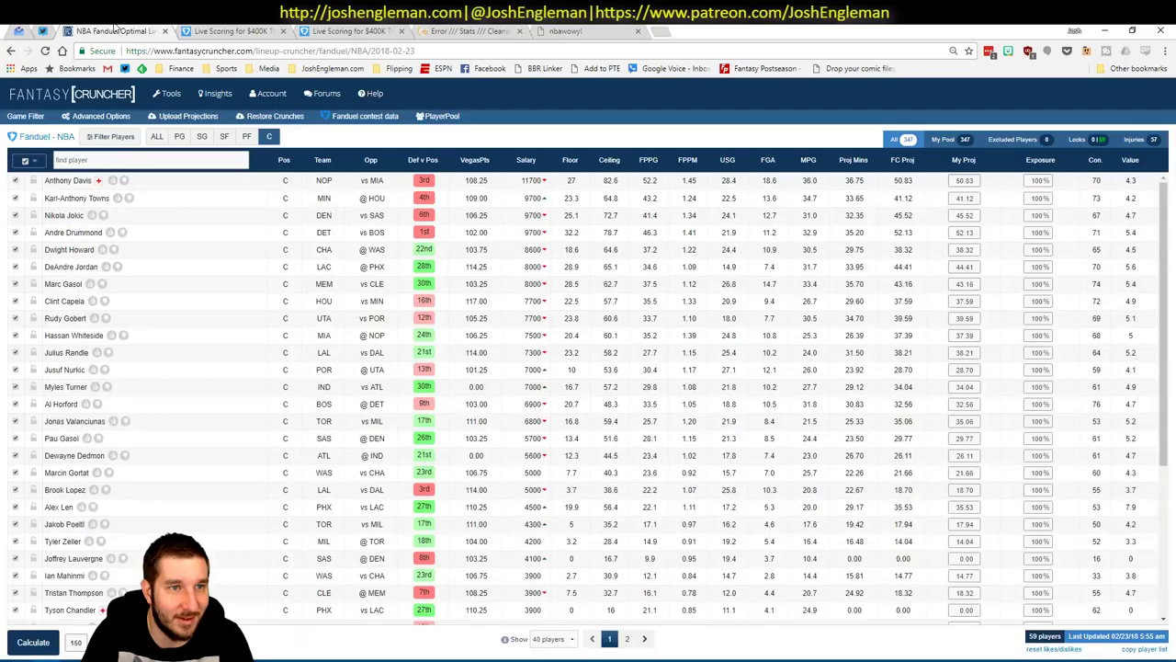
click(201, 137)
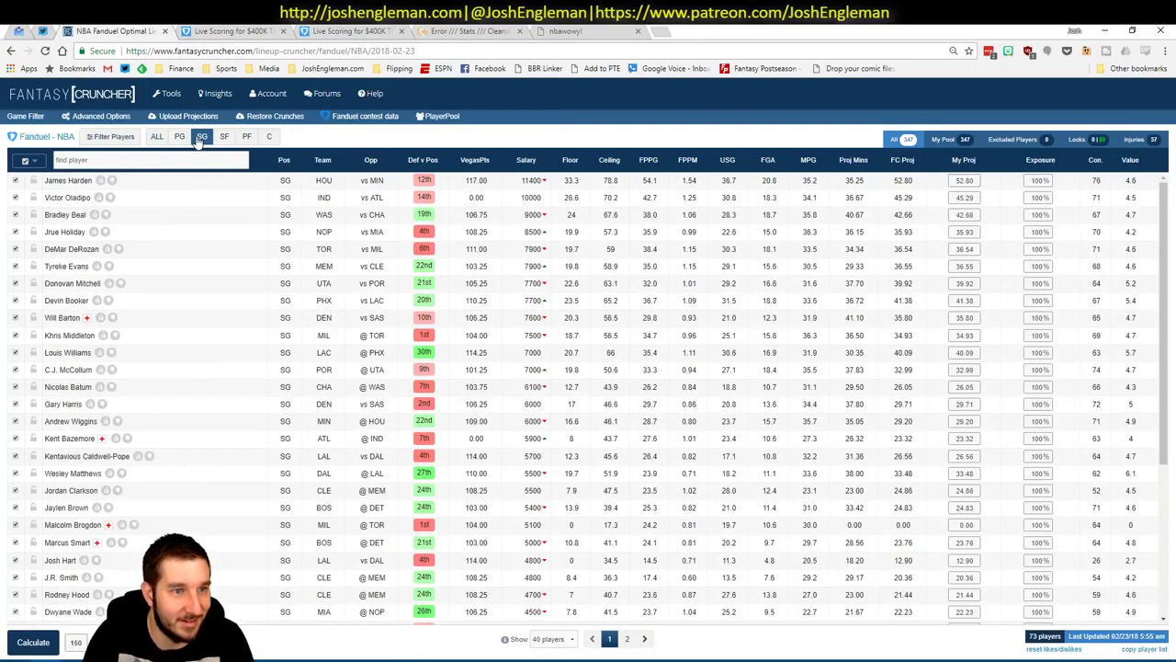
click(66, 250)
click(371, 273)
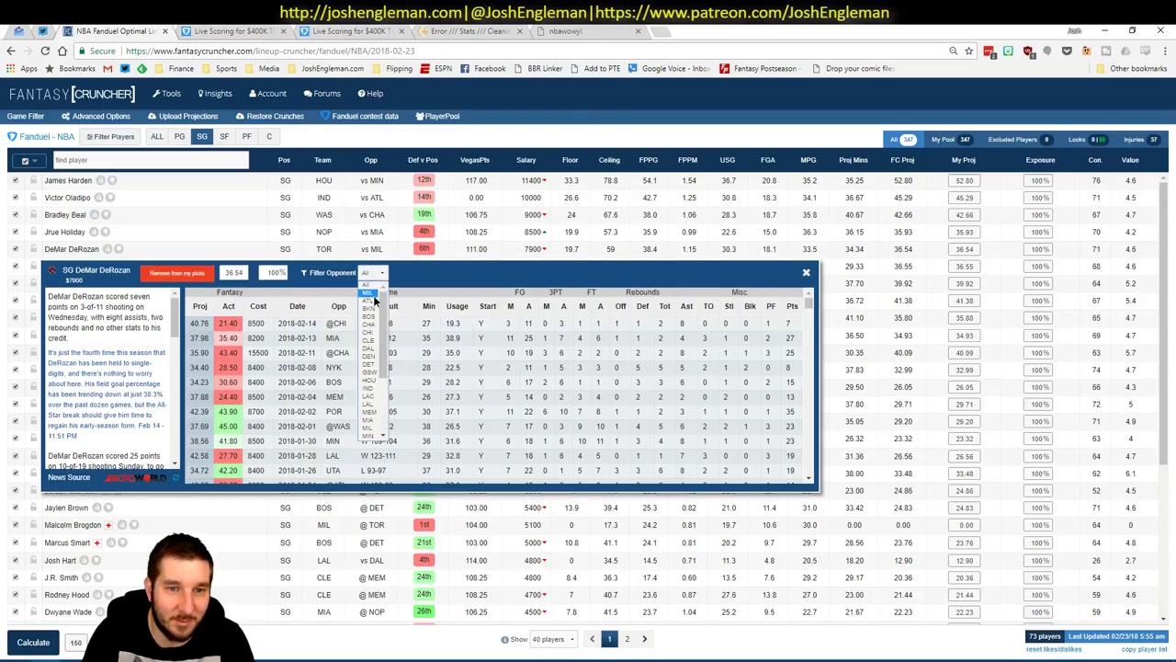
click(367, 292)
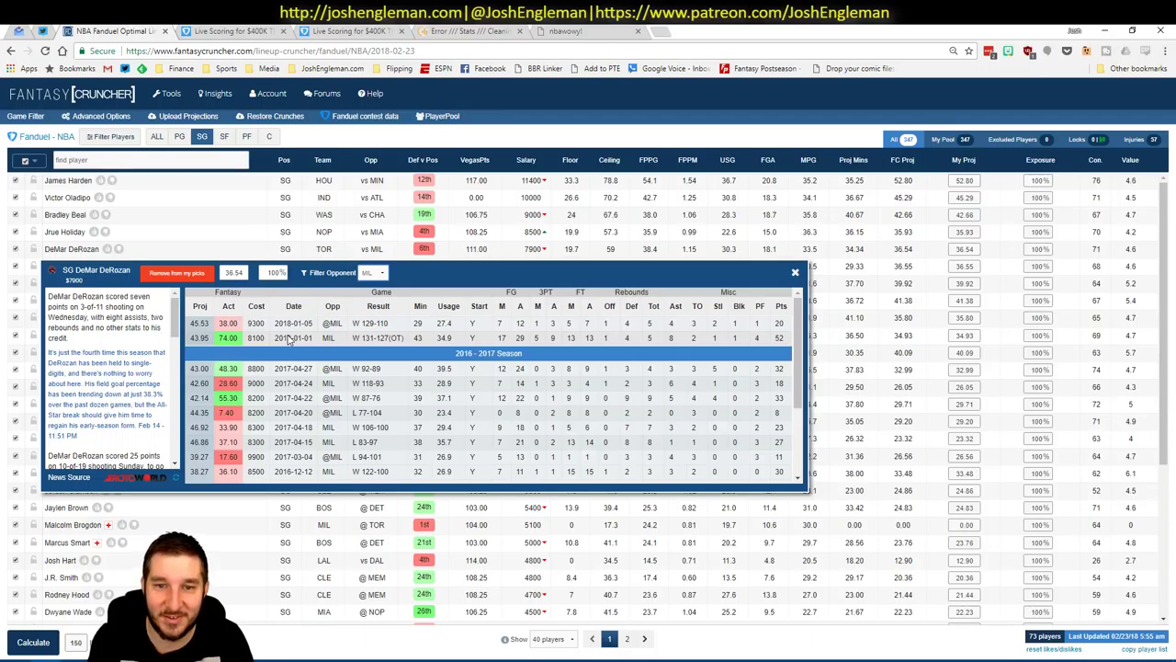
click(795, 273)
key(alt+Tab)
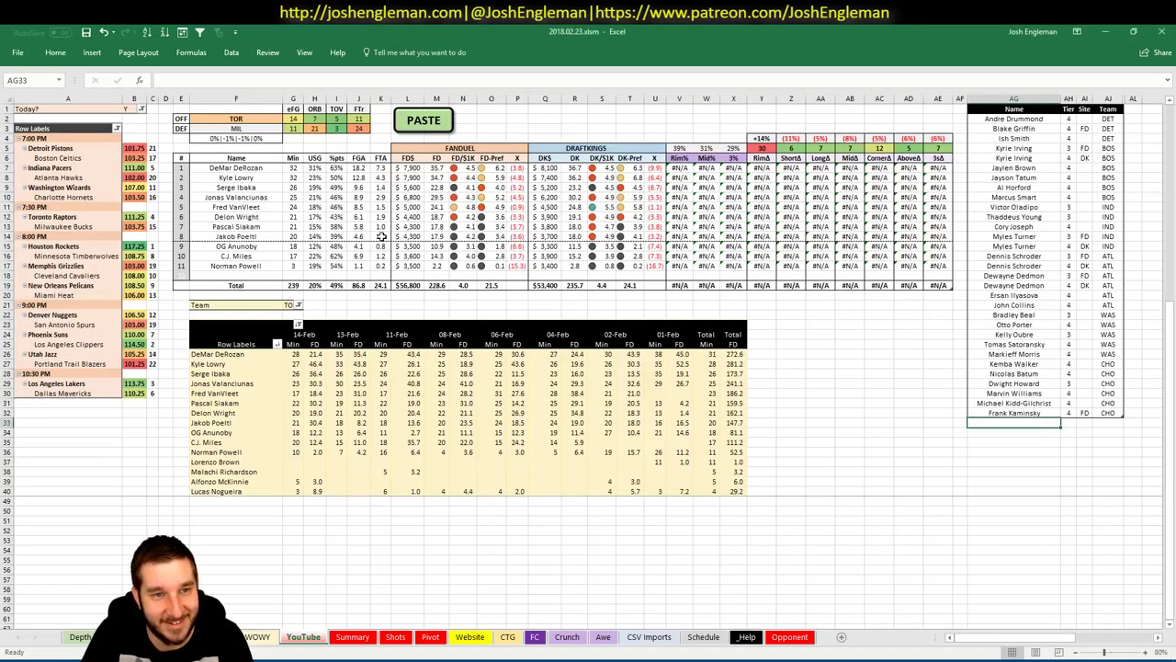
Step: Check Kyle Lowry's game log against MIL in FantasyCruncher's FanDuel point guard list, and return to Excel
key(alt+Tab)
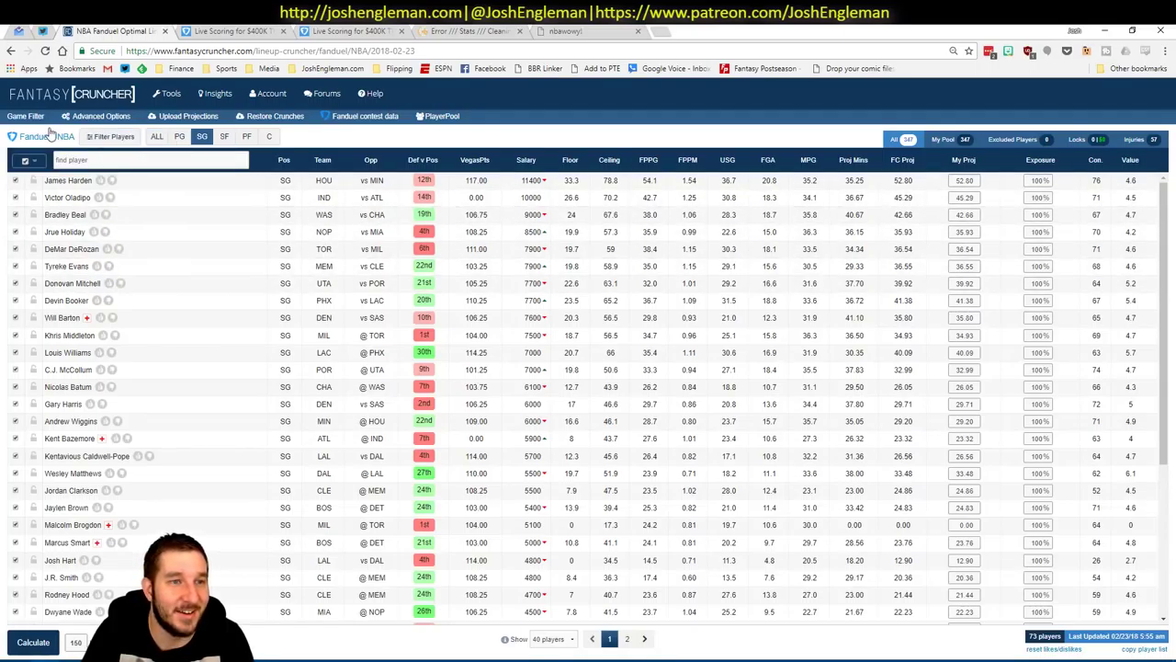
click(180, 136)
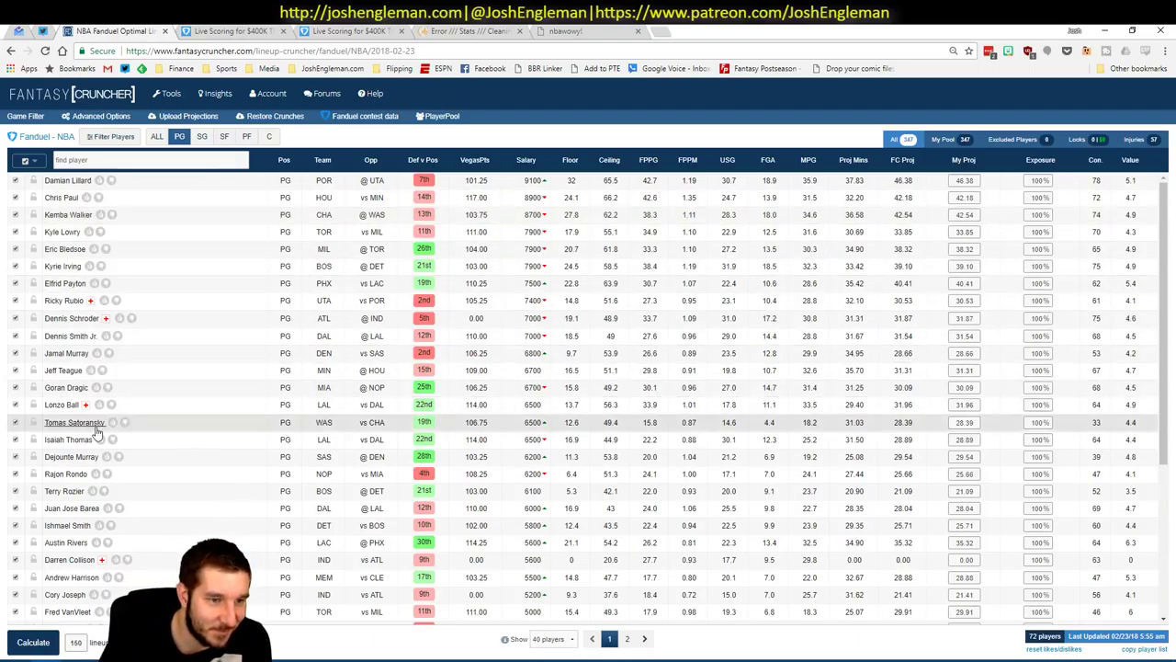
click(63, 232)
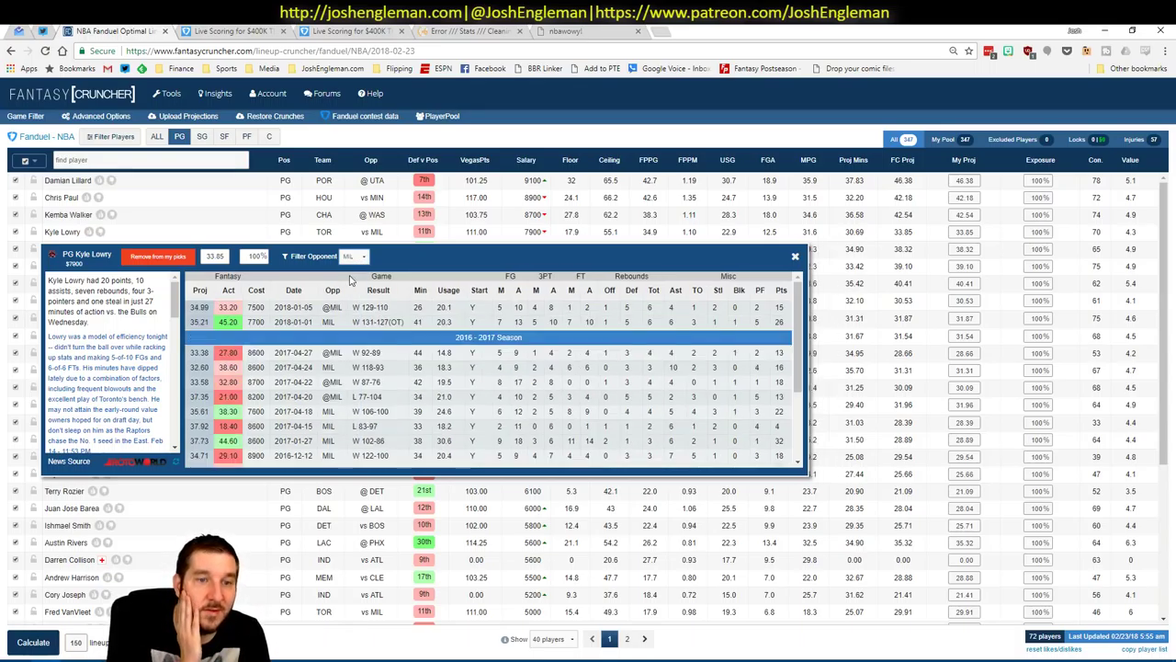
click(795, 255)
key(alt+Tab)
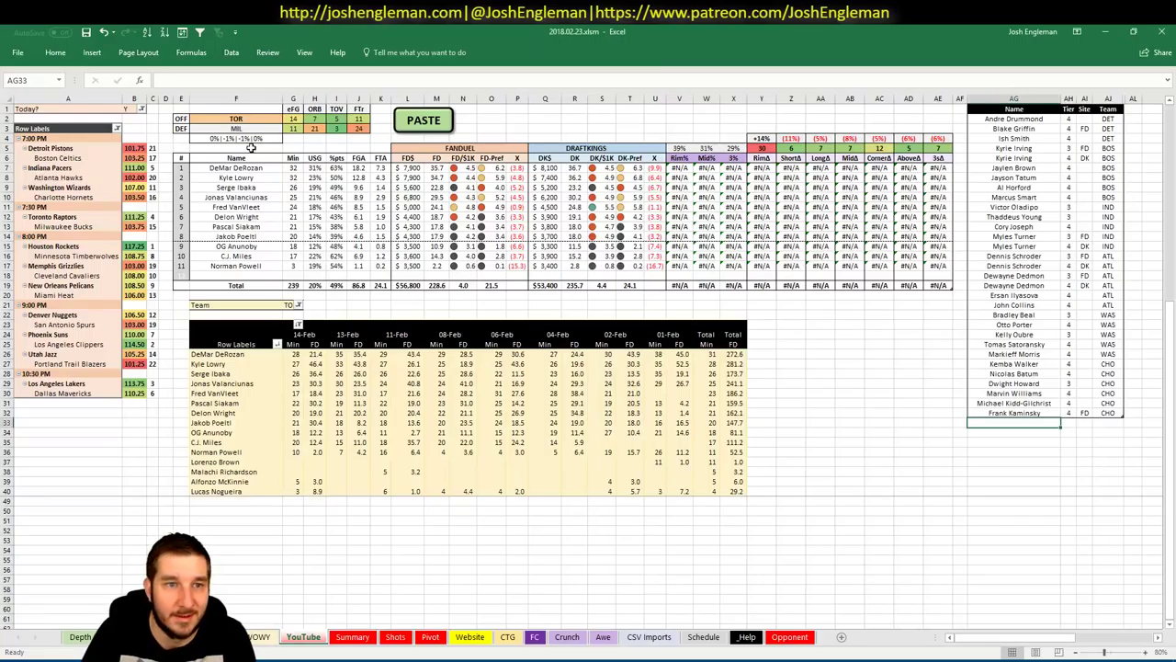
Step: Enter DeMar DeRozan as a new name below Frank Kaminsky in the player picks table
text(DeM)
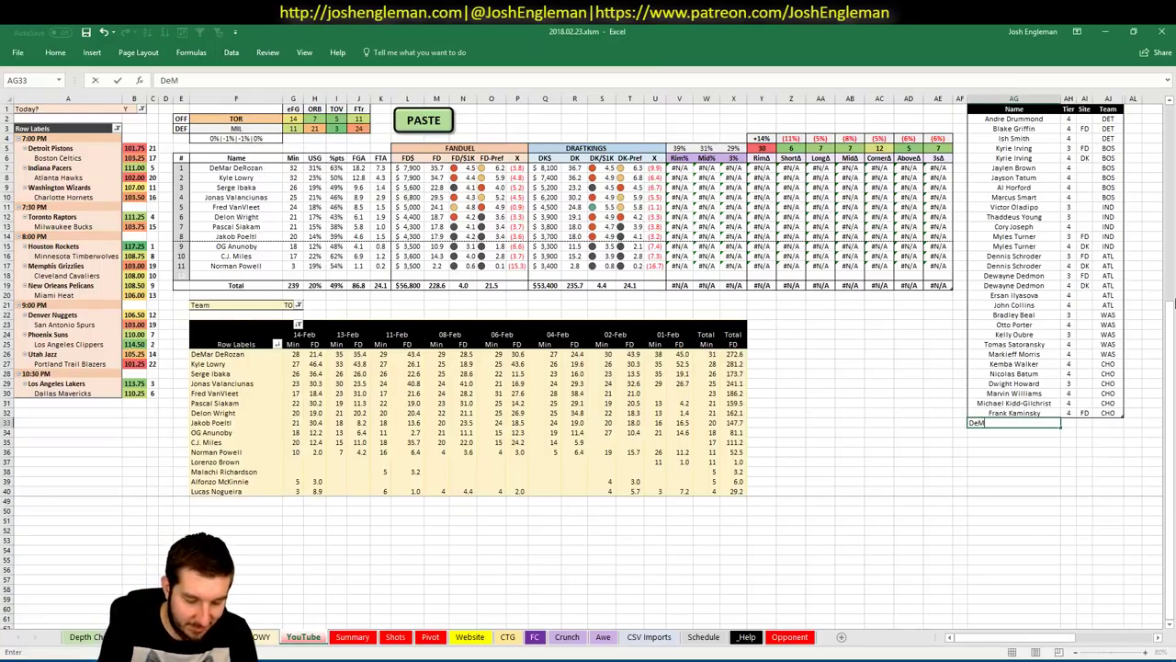
text(ar DeRozan)
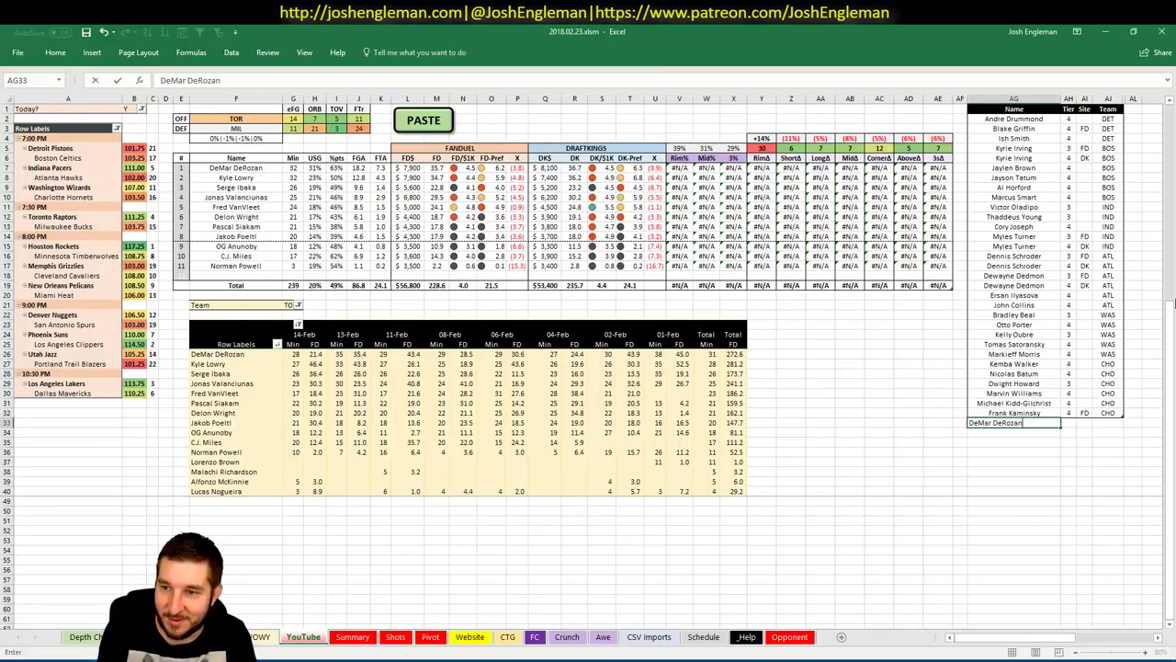
key(Tab)
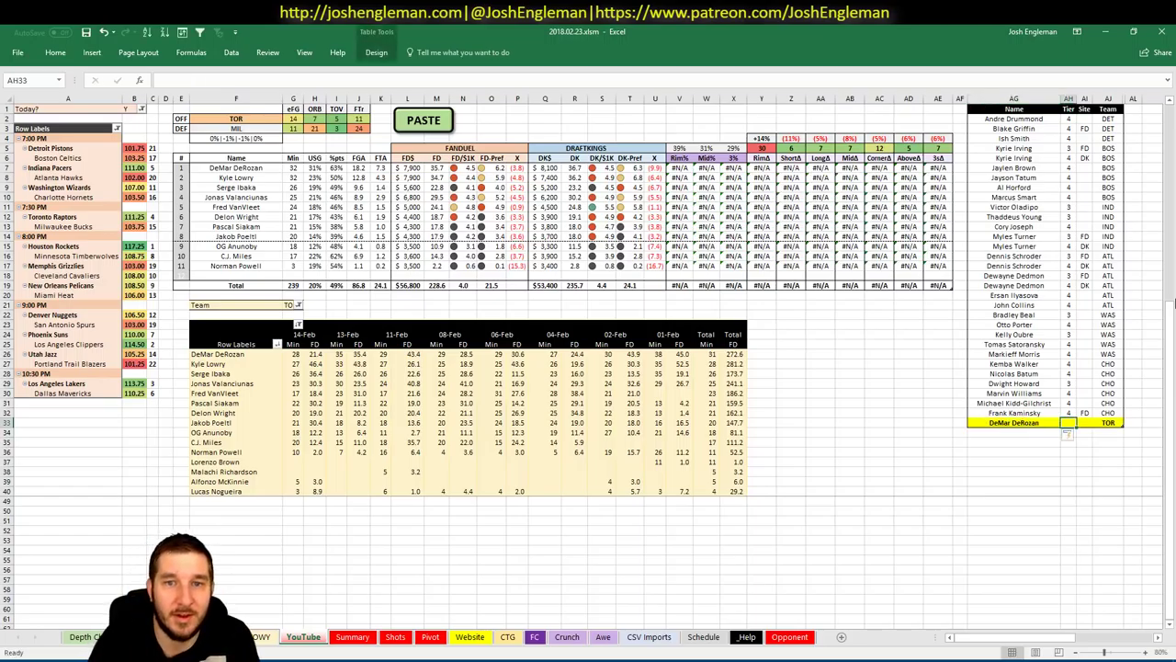
Step: Review DeMar DeRozan's results and costs against MIL once more in FantasyCruncher's shooting guard list, and return to Excel
key(alt+Tab)
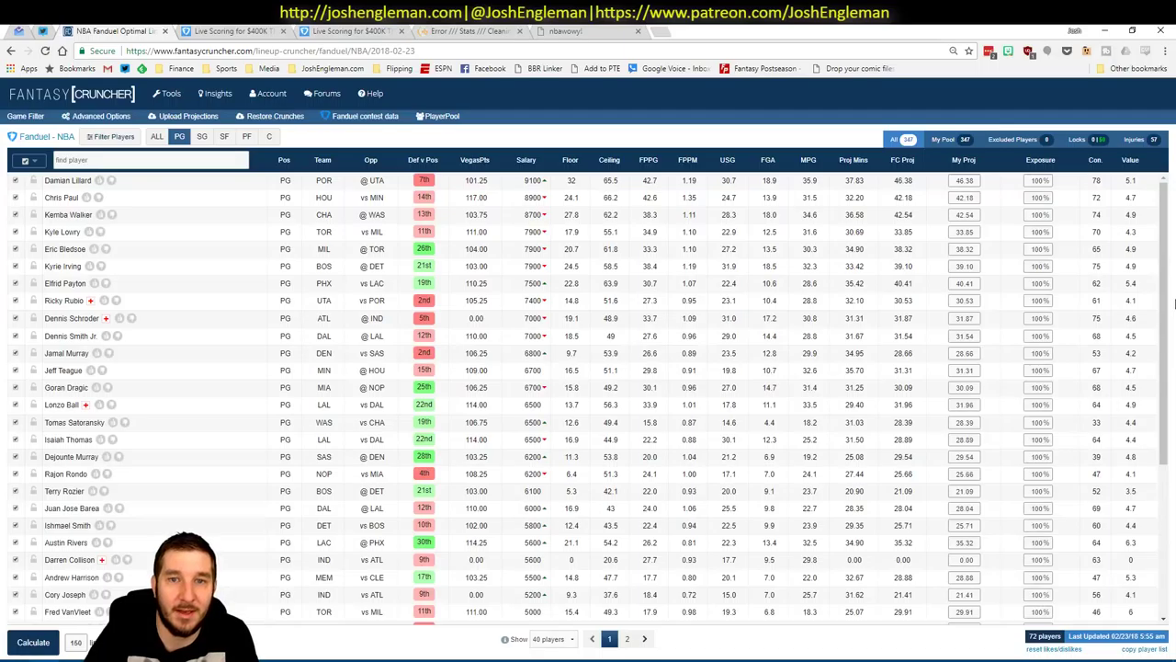
click(201, 136)
click(71, 249)
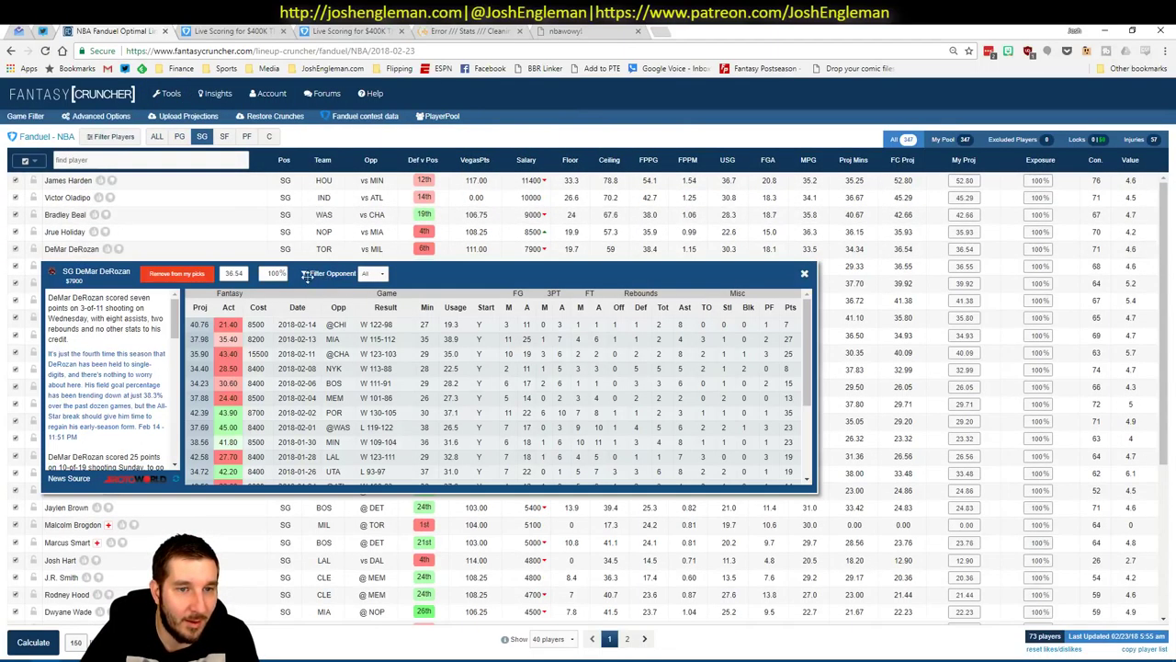
click(372, 273)
click(372, 358)
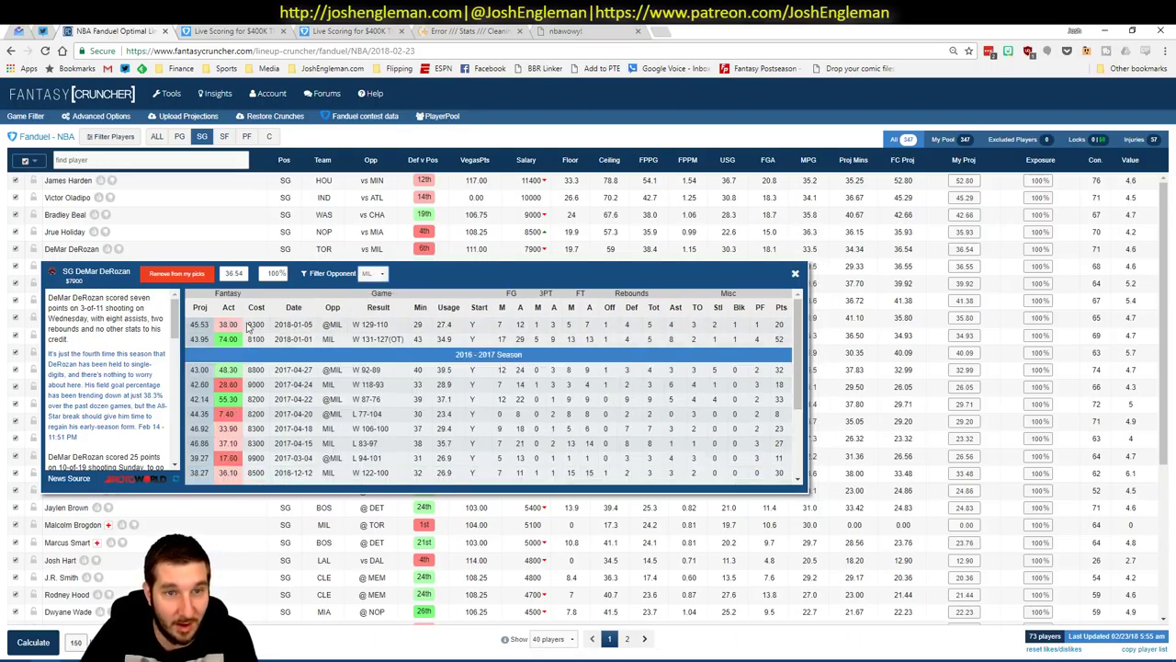
key(alt+Tab)
key(alt+Tab)
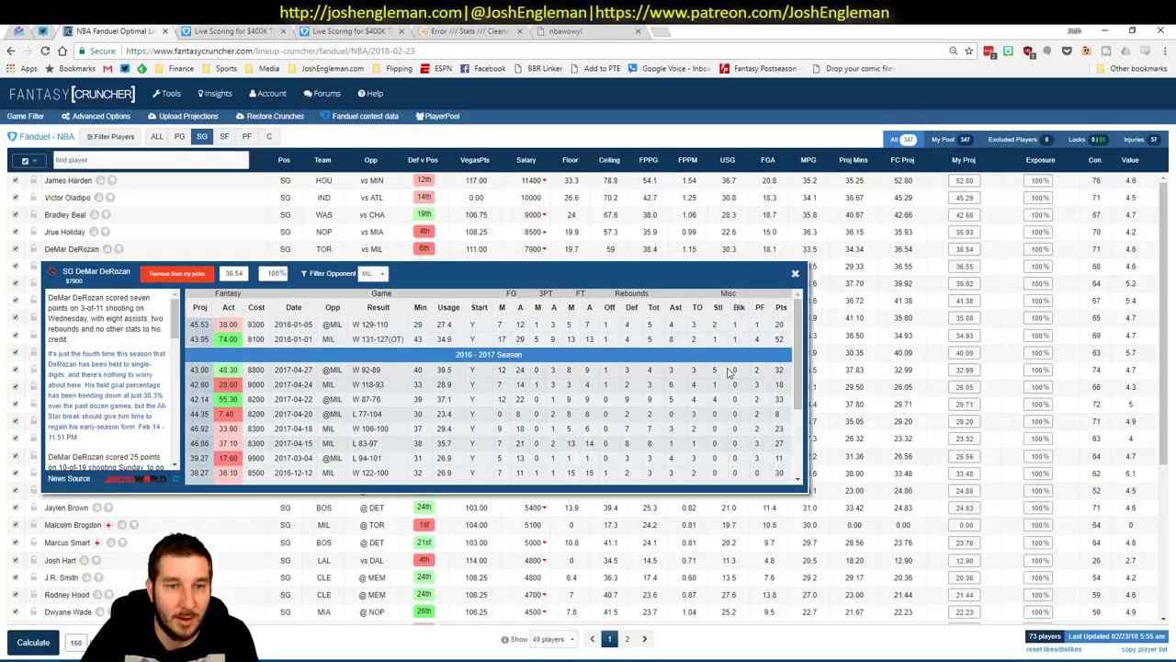
key(alt+Tab)
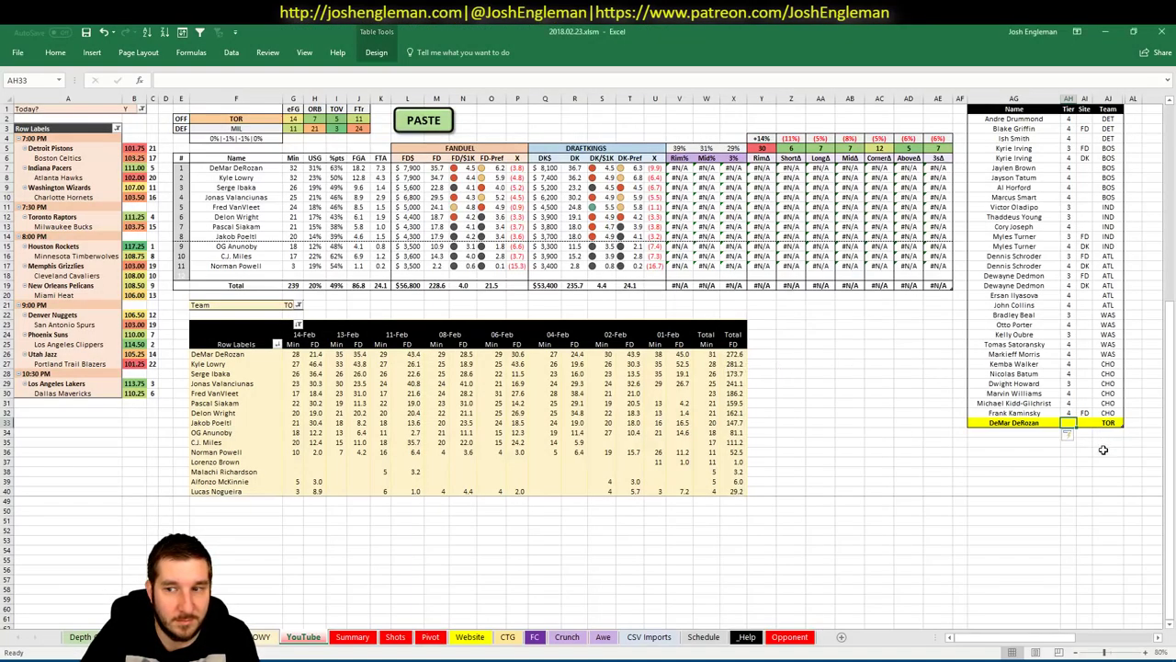
Step: Set DeMar DeRozan's tier to 3 and add Kyle Lowry below him with tier 3 and no site
text(3)
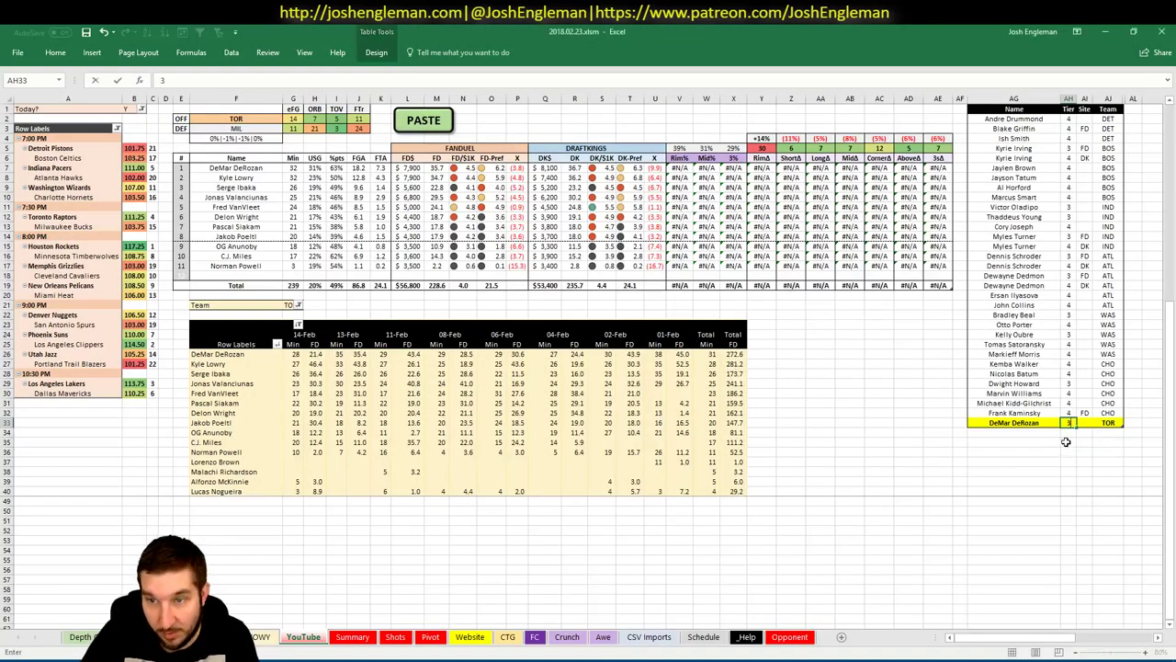
click(1023, 436)
text(K)
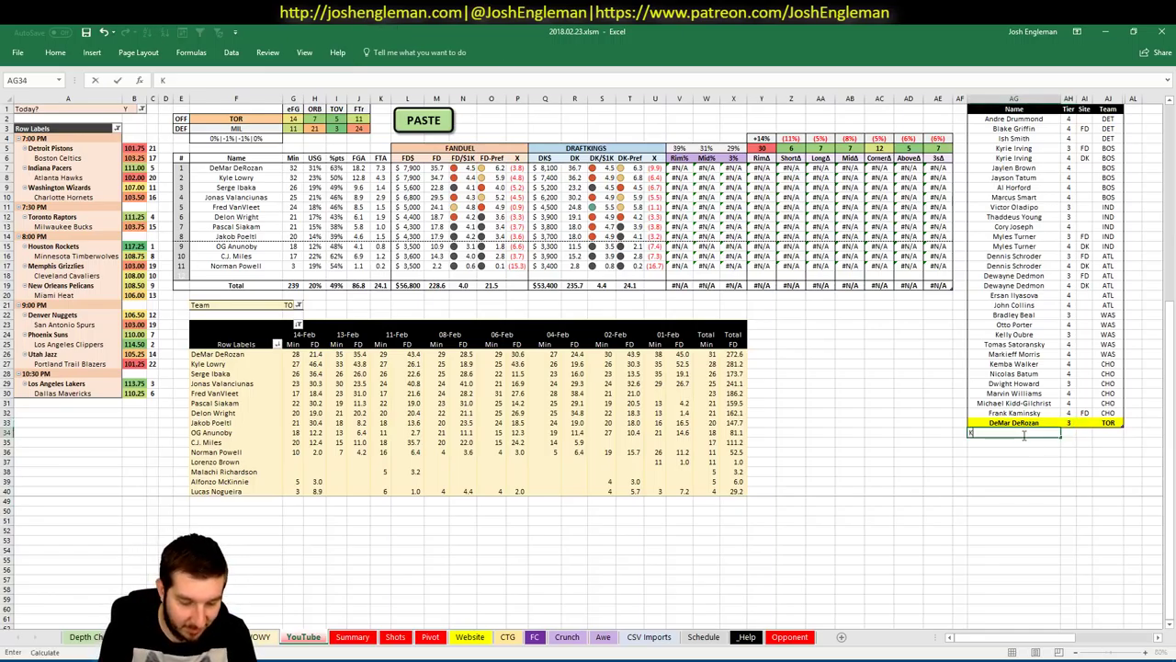
text(yle Lowry)
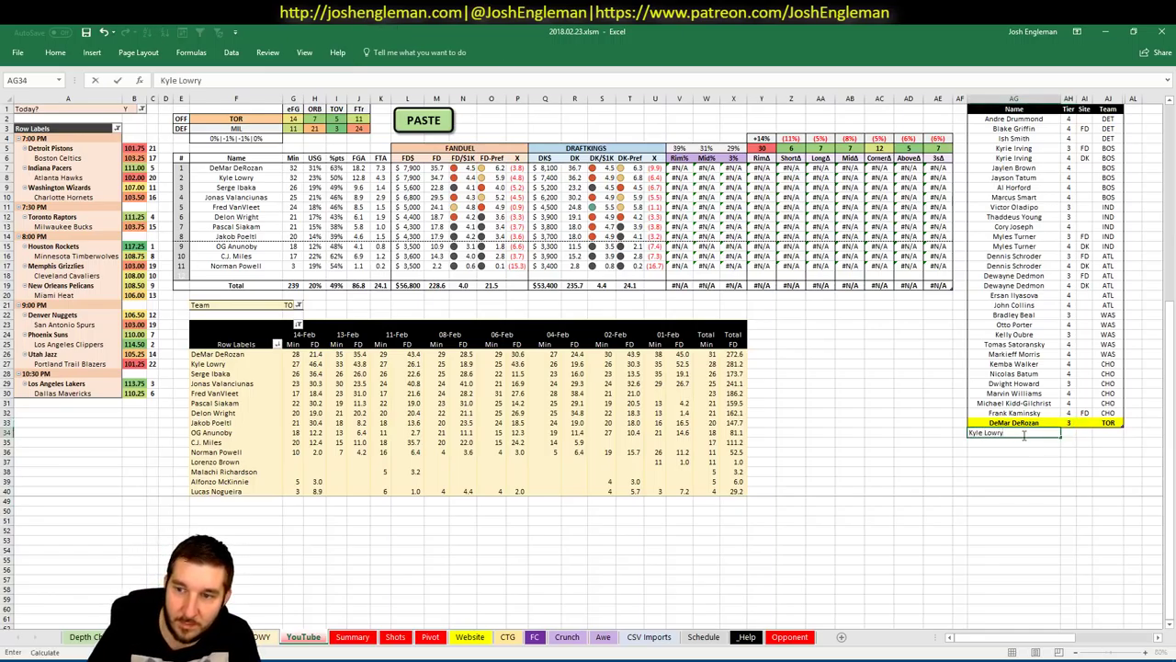
key(Return)
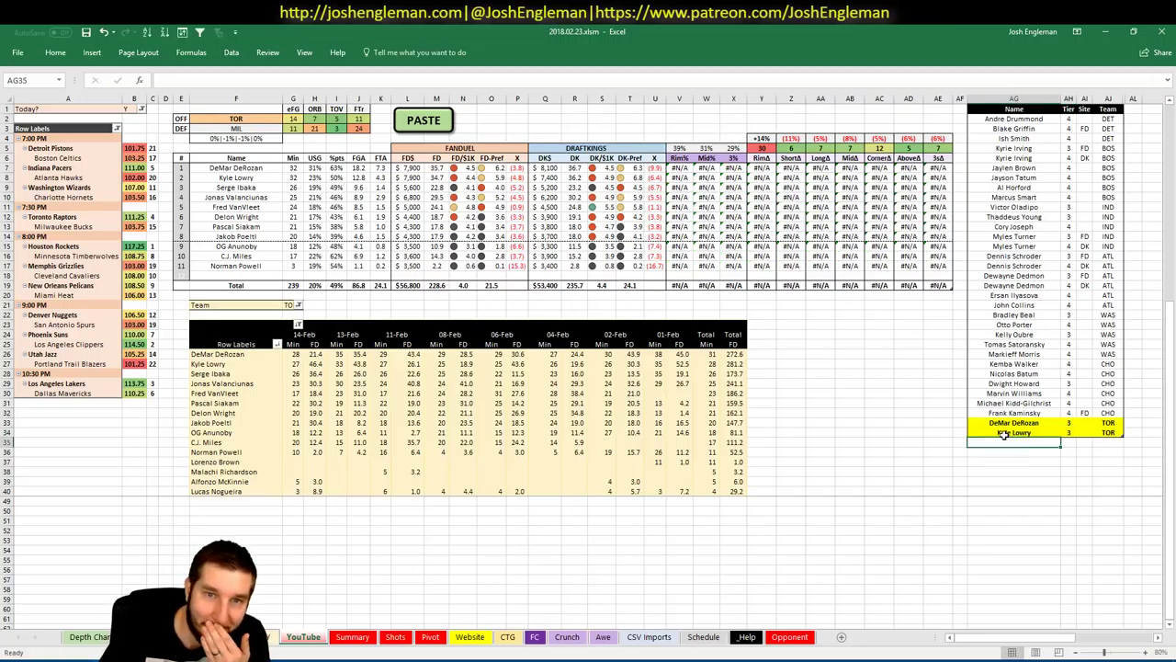
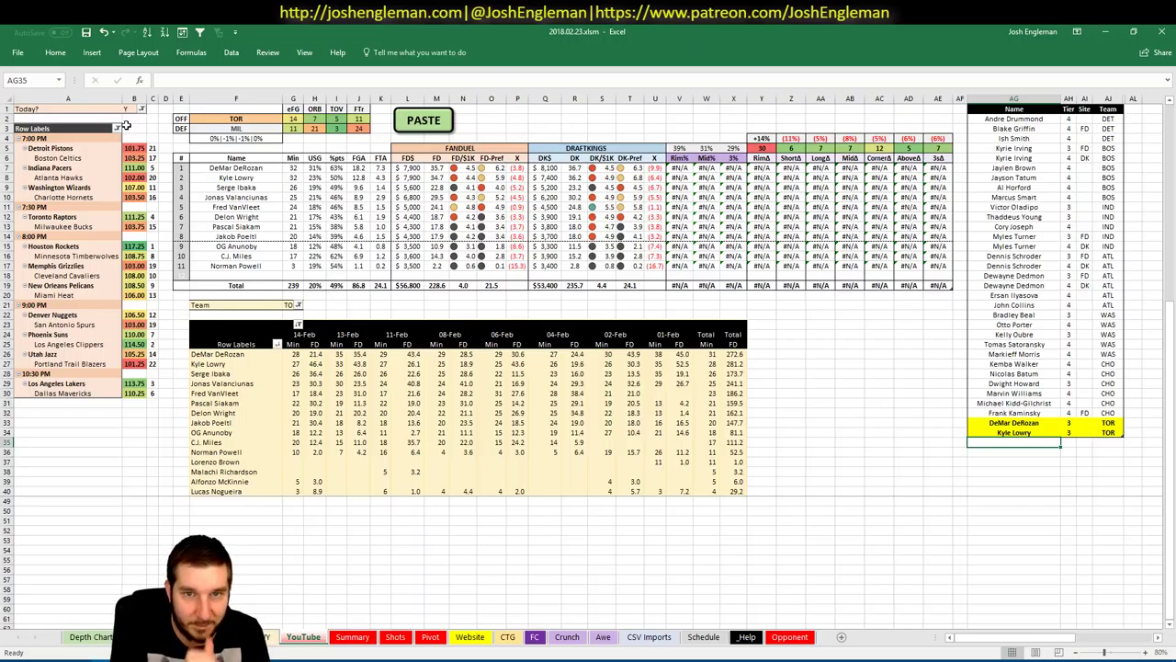
Step: Add Jonas Valanciunas and Fred VanVleet below Kyle Lowry in the player picks table, both with tier 4 and no site
text(Jonas)
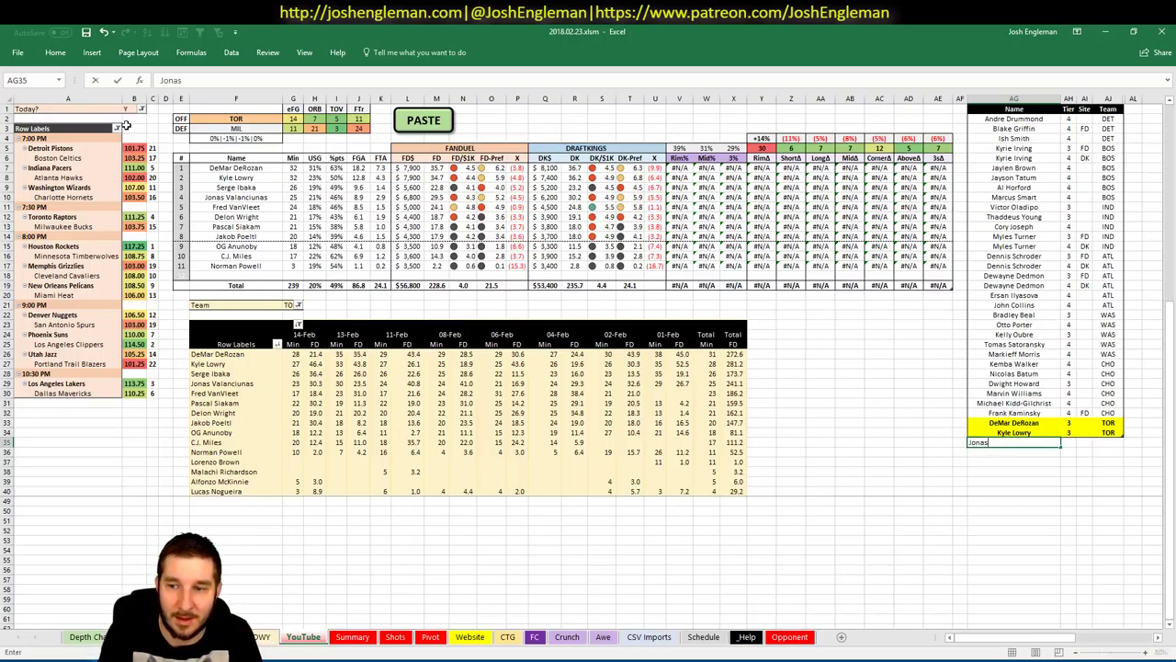
text( Valanciunas)
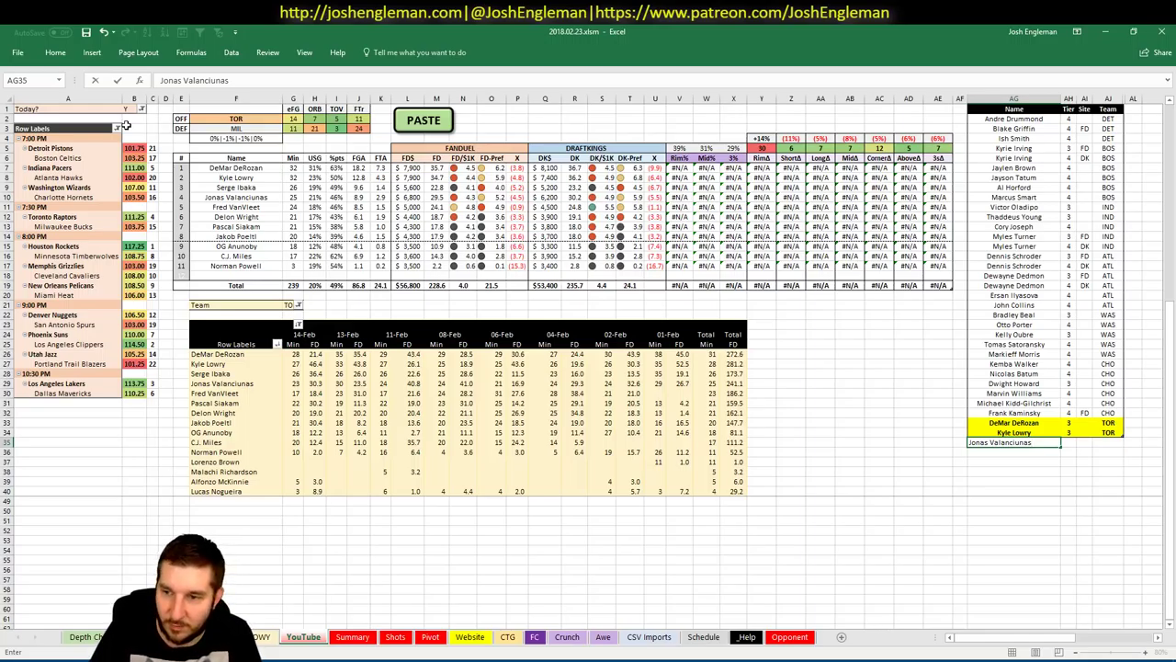
key(Return)
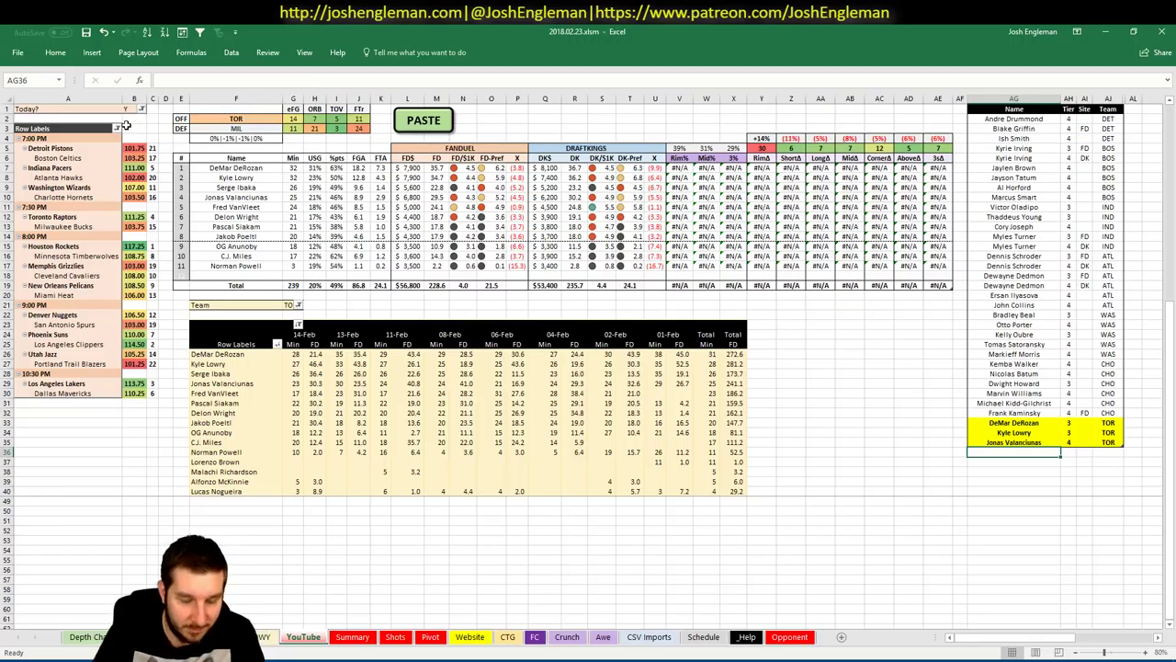
text(Fred VanV)
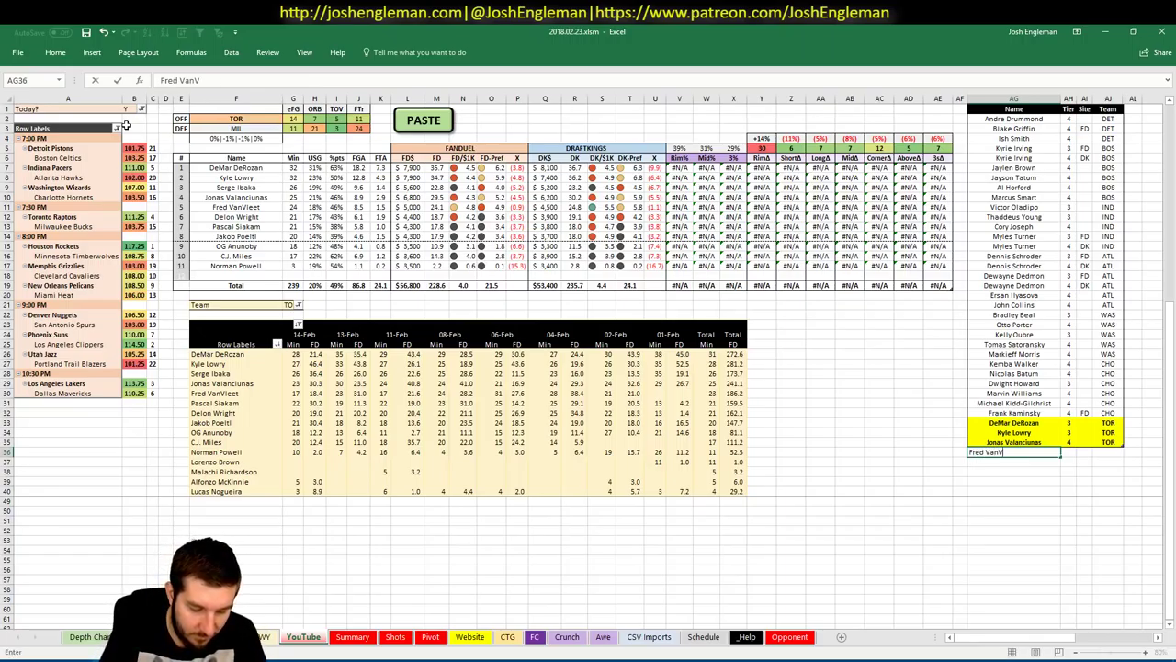
text(leet)
key(Tab)
text(4)
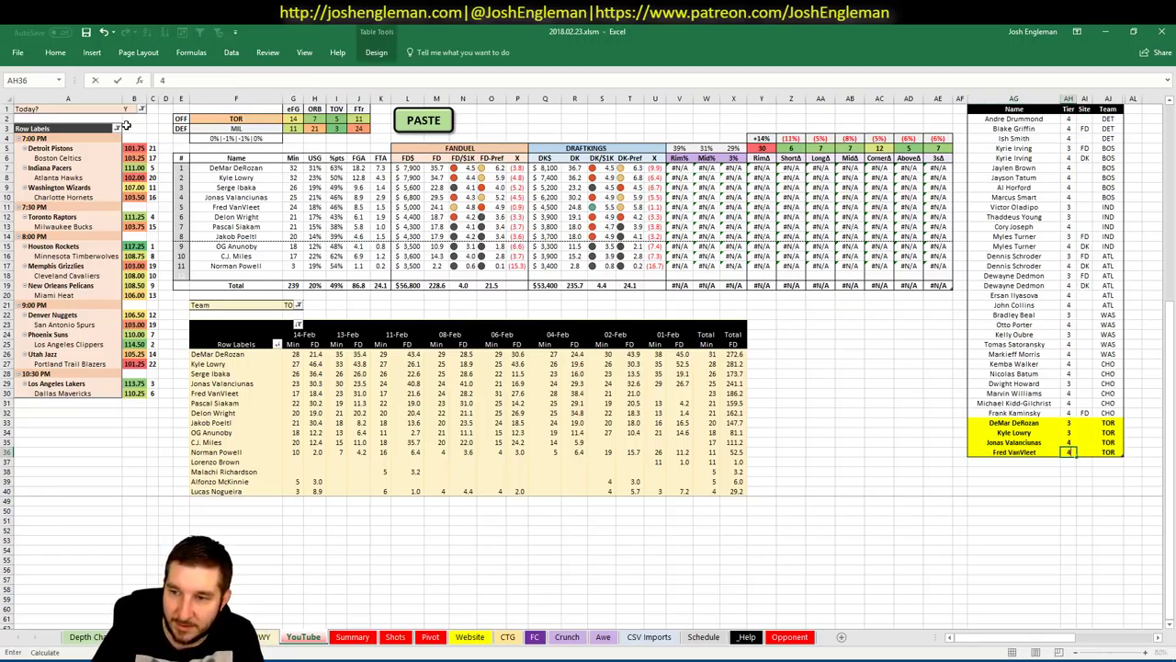
key(Return)
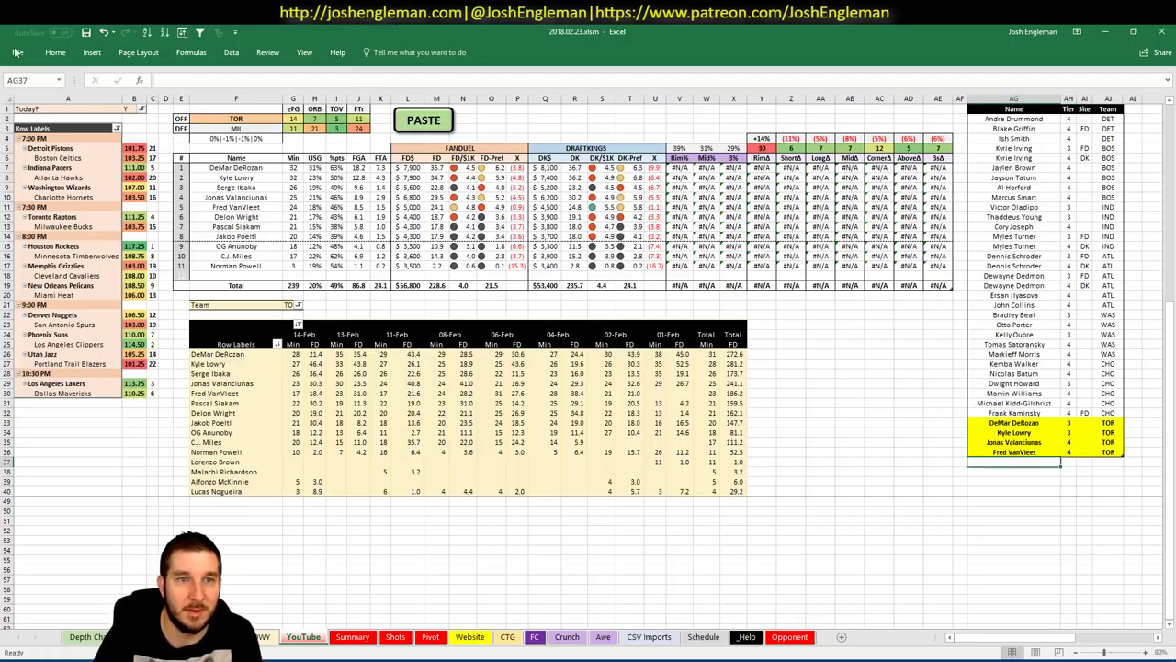
Step: Set the offensive team of the matchup to MIL and filter the recent-games pivot table to MIL
click(270, 119)
text(MIL)
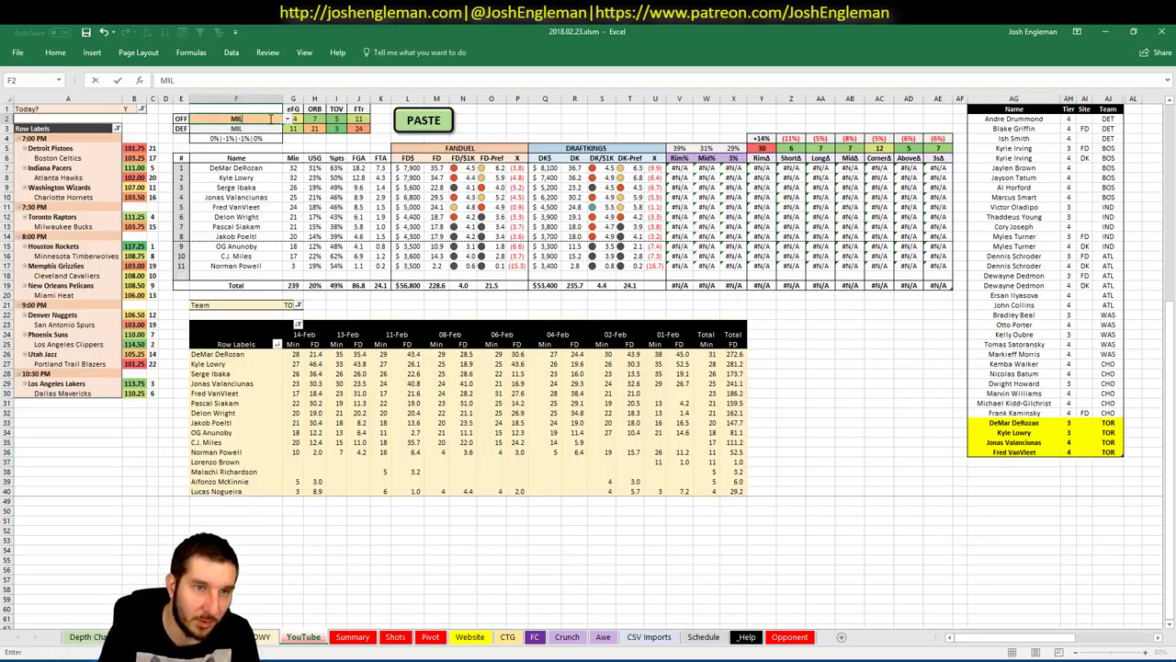
key(Return)
click(828, 372)
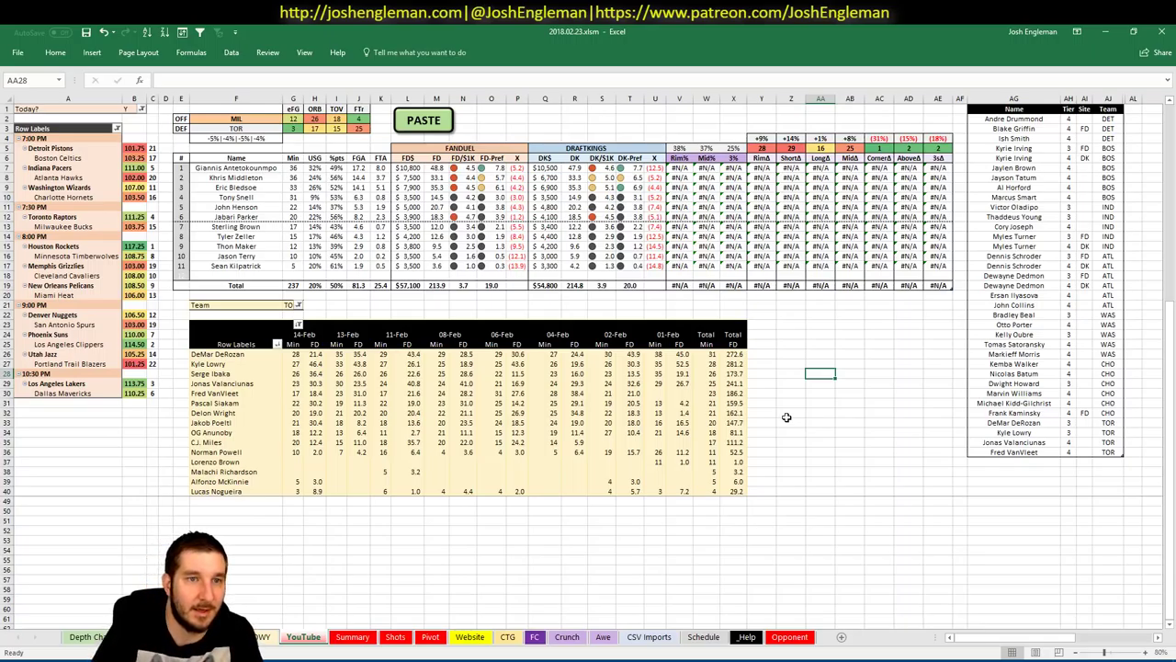
click(290, 305)
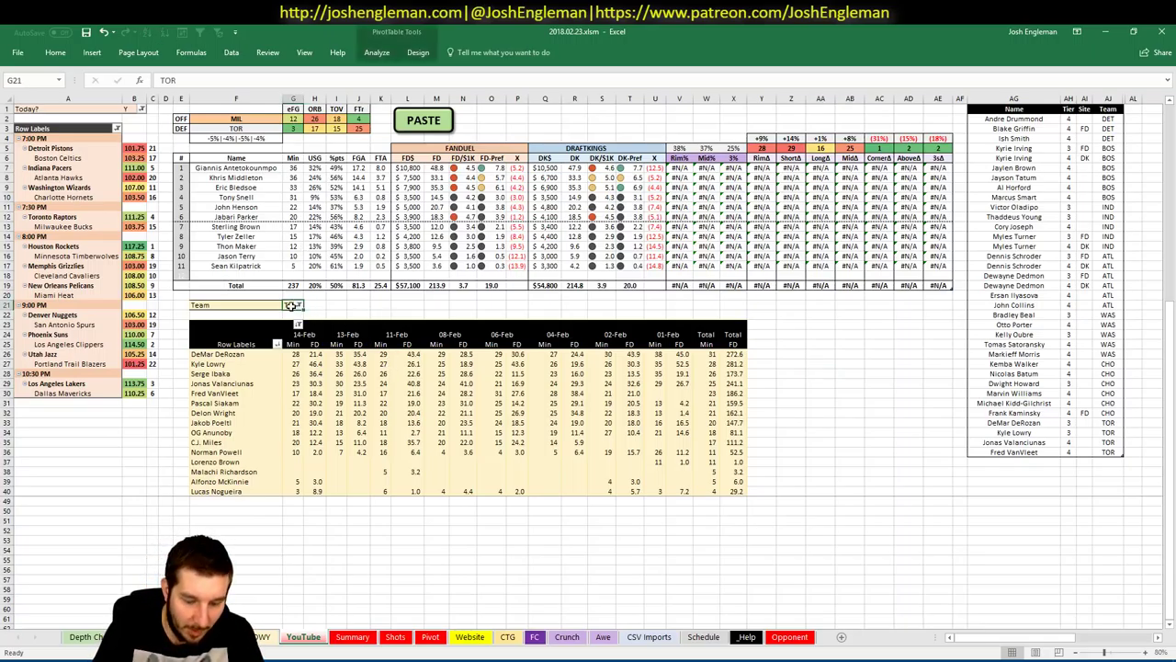
text(MIL)
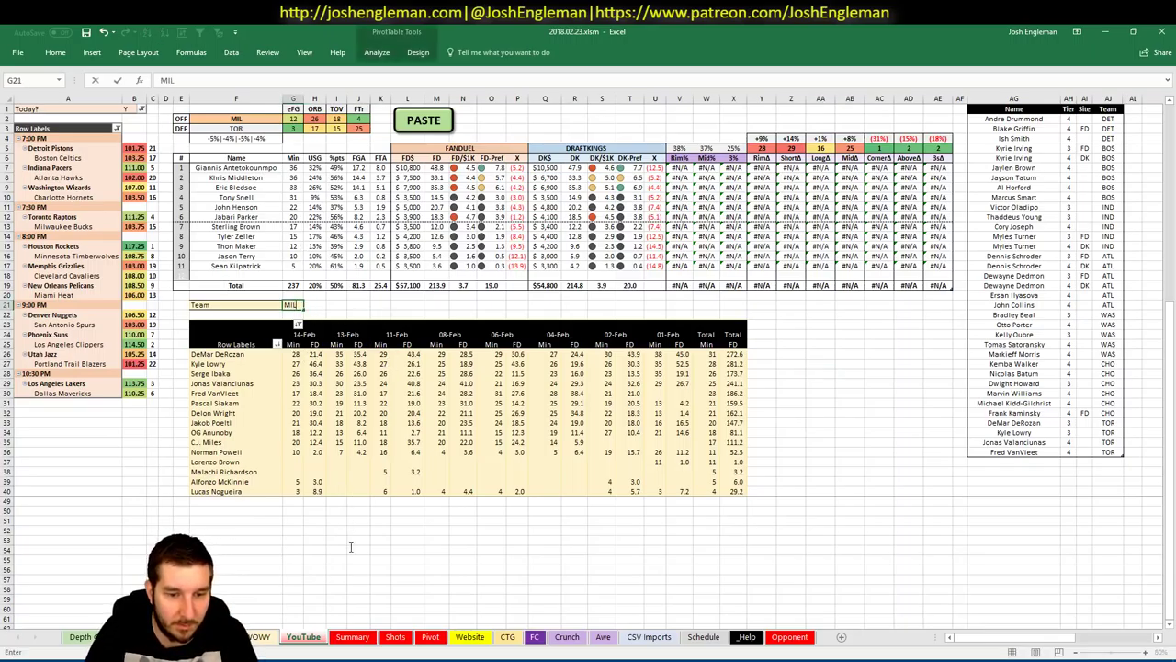
key(Return)
click(352, 637)
click(298, 637)
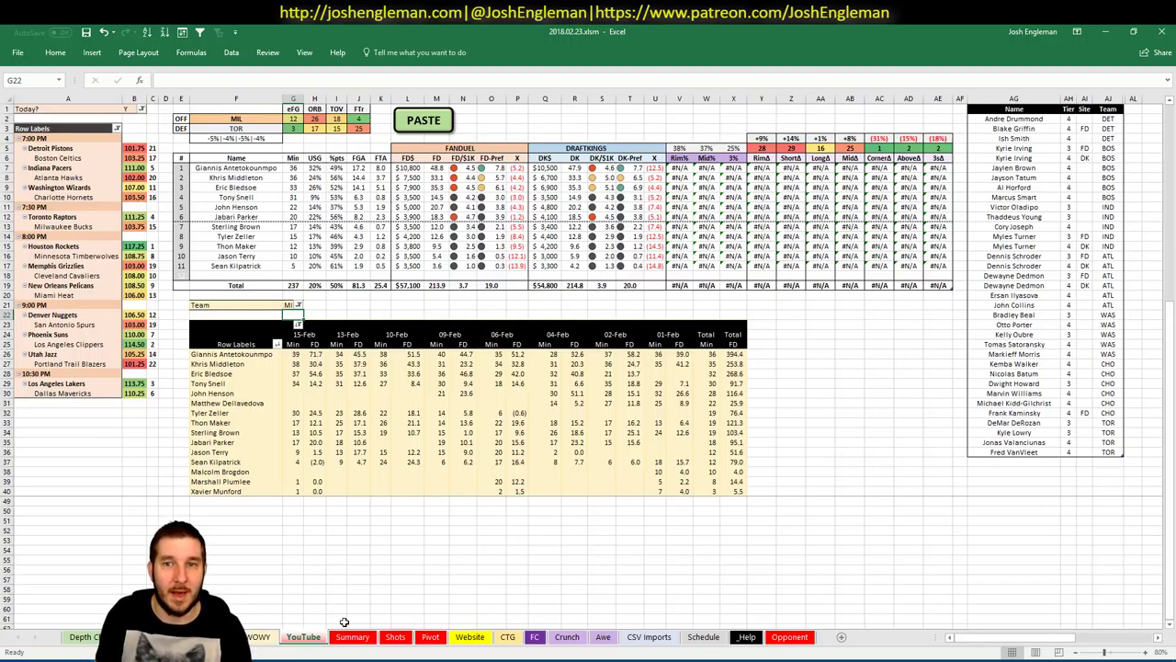
Step: Check Giannis Antetokounmpo's game log against TOR in FantasyCruncher's FanDuel small forward list, and return to Excel
click(1034, 462)
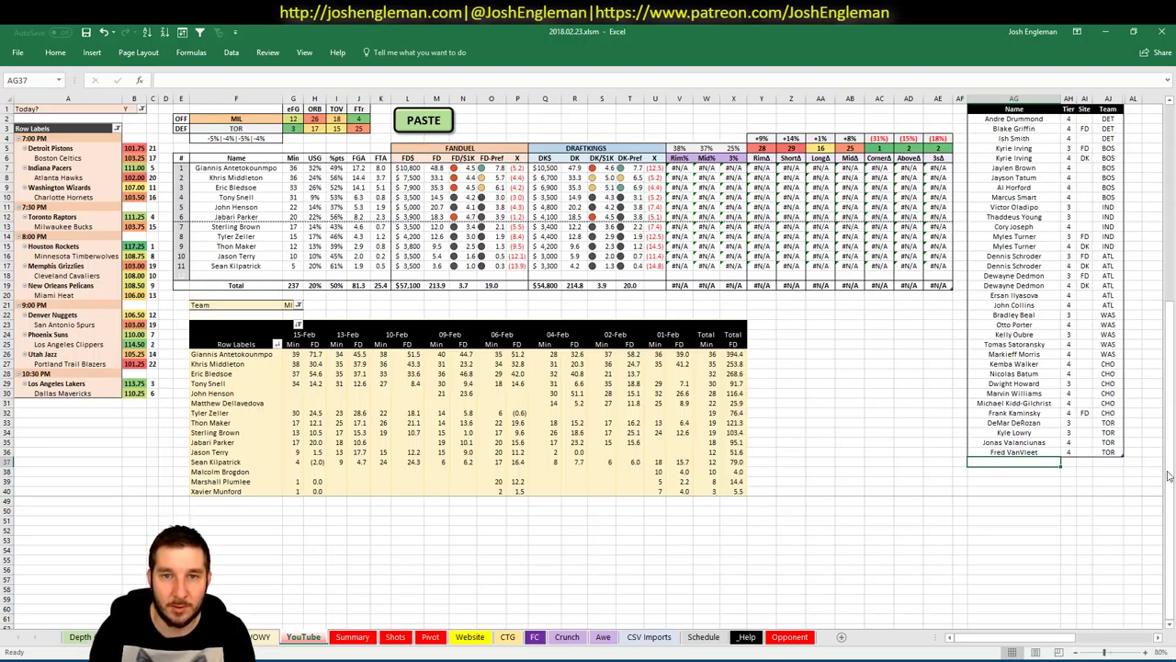
key(alt+Tab)
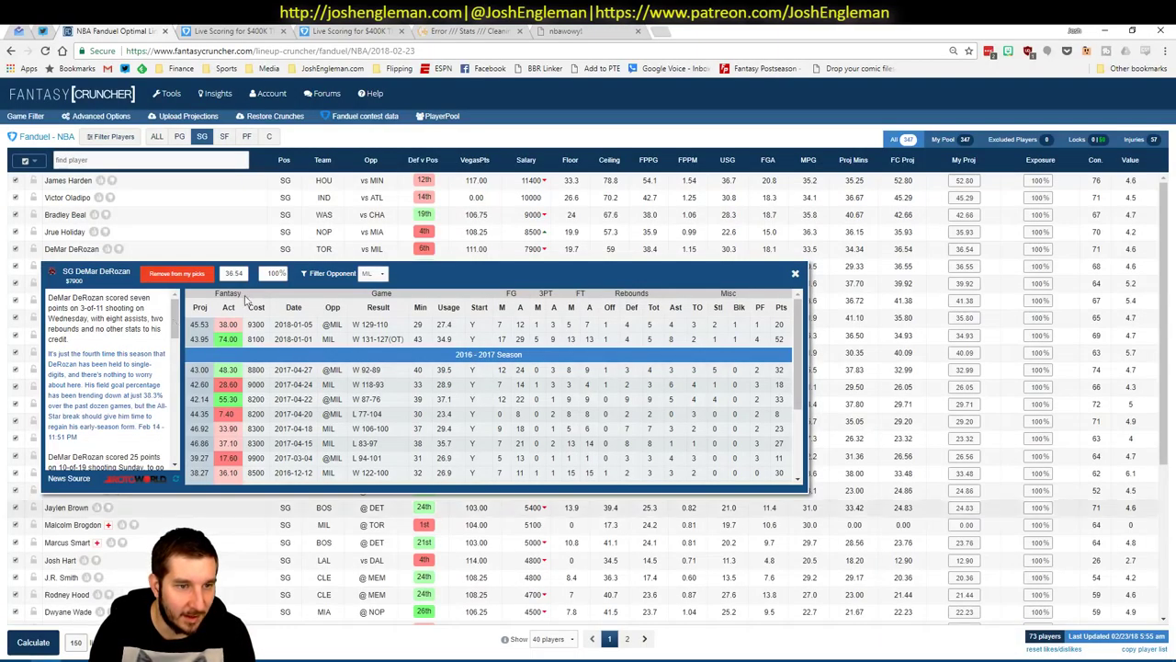
click(224, 136)
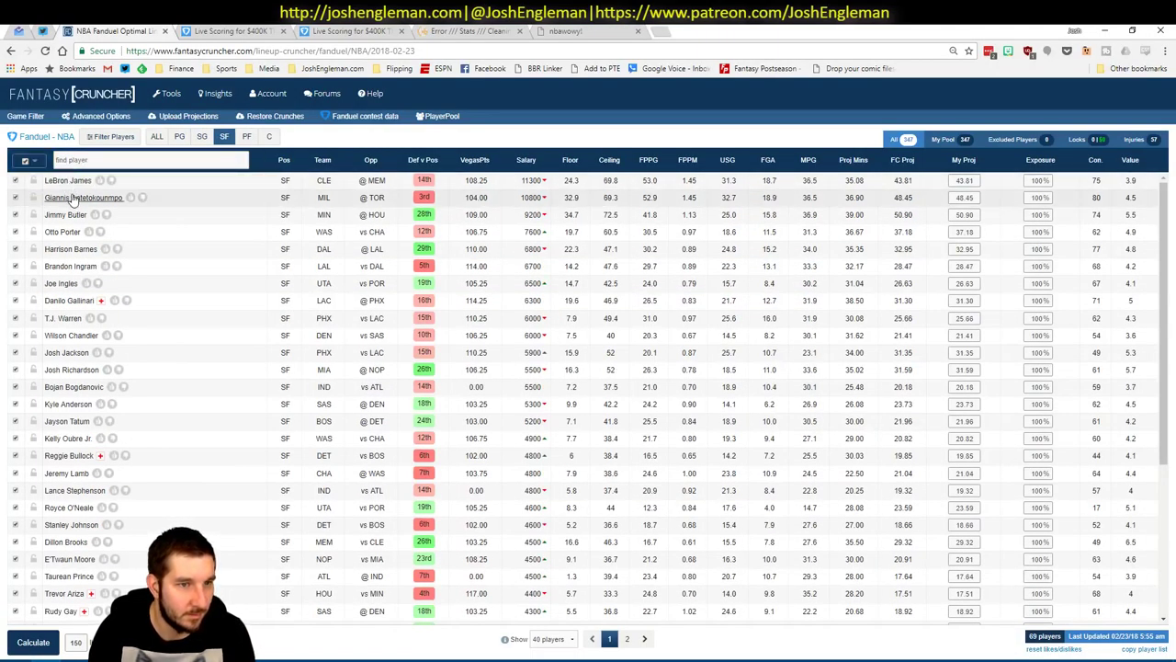
click(76, 197)
click(395, 222)
click(389, 244)
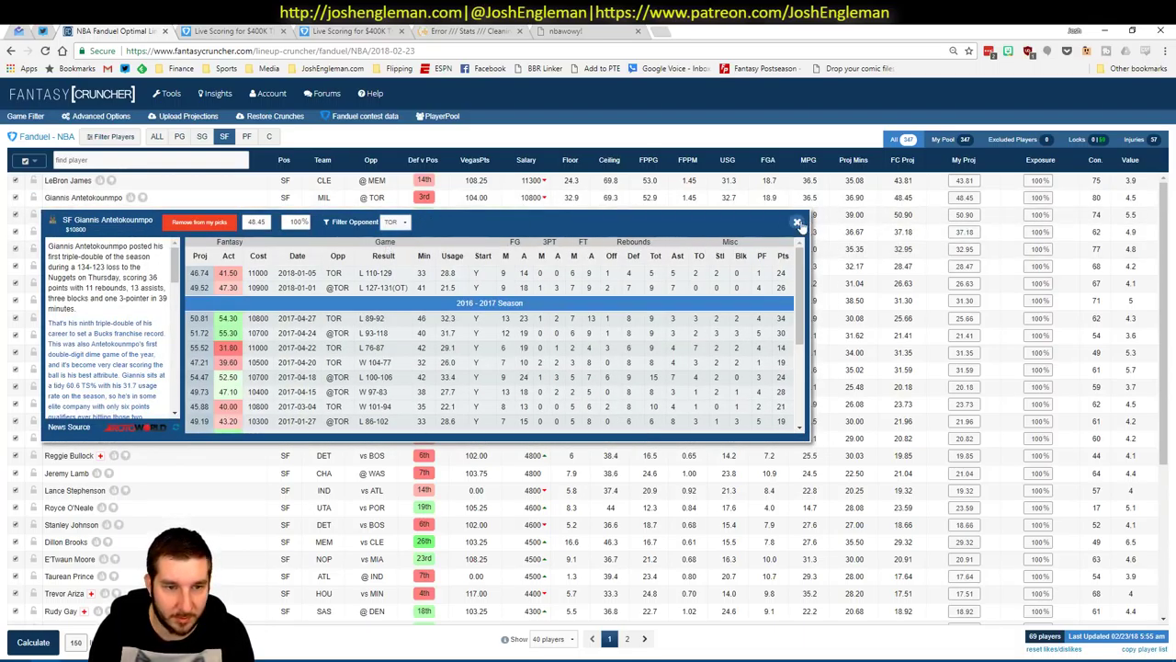
key(alt+Tab)
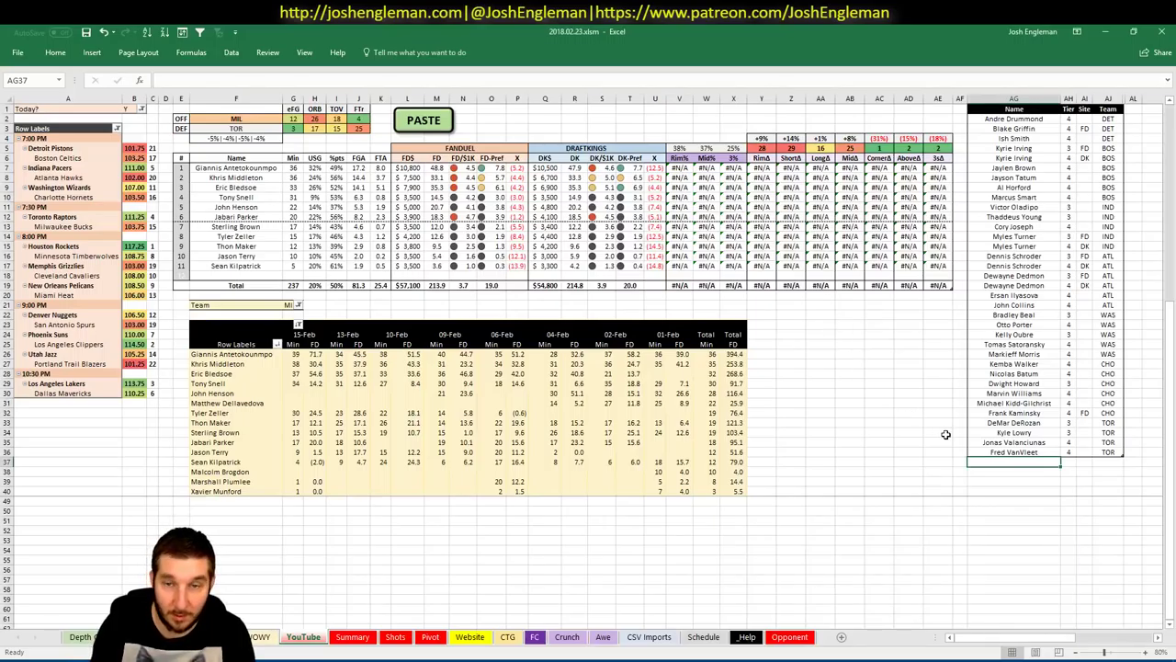
Step: Add Giannis Antetokounmpo below Fred VanVleet in the player picks table with tier 4 and no site
text(Giannis)
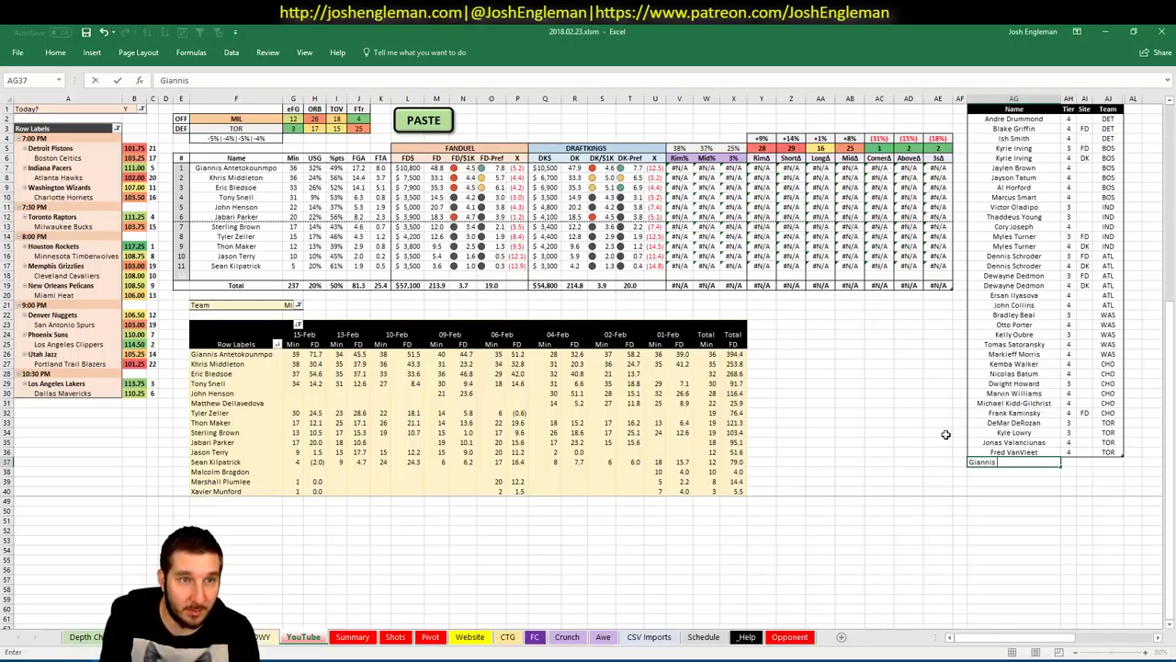
text( Ante)
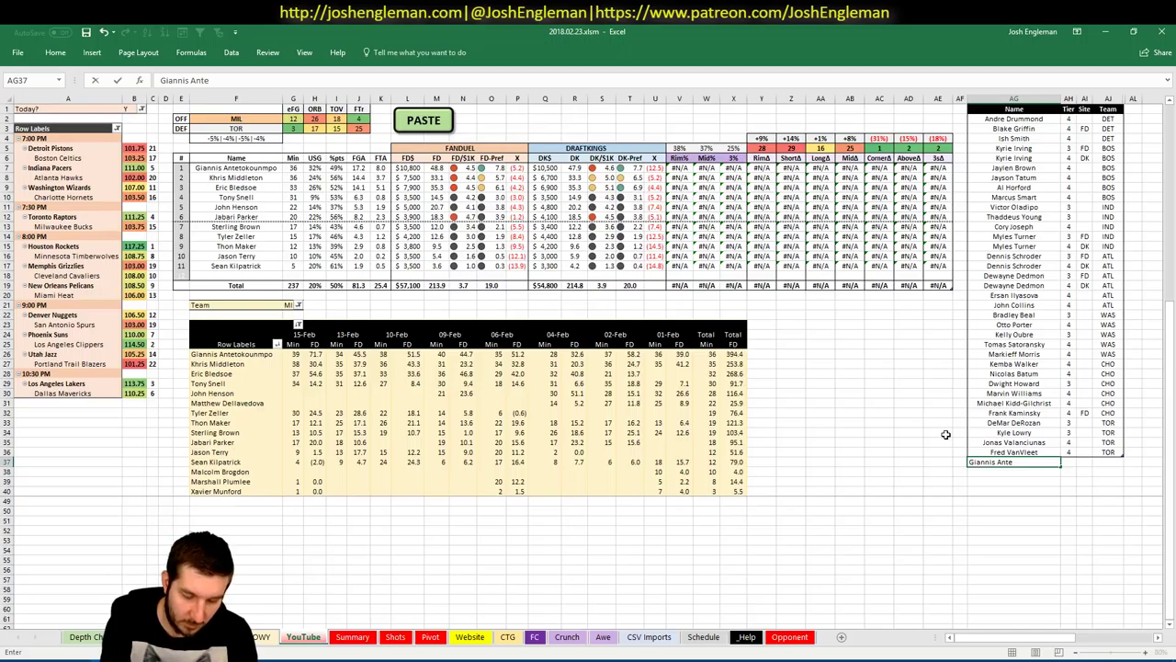
text(tokounmpo)
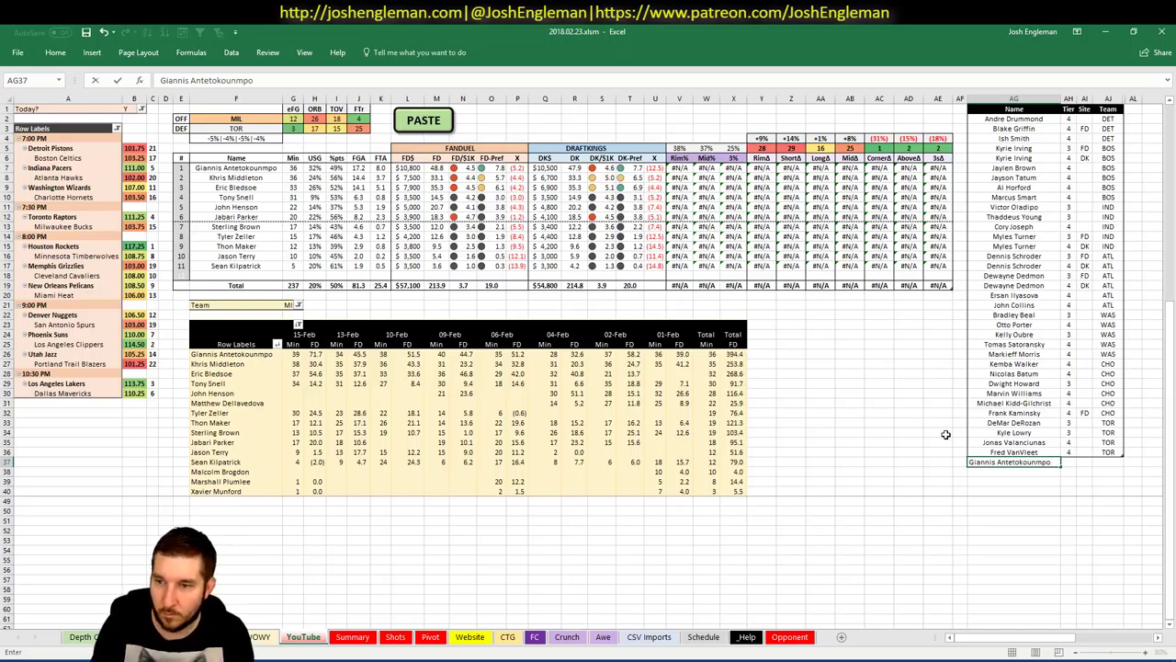
key(Return)
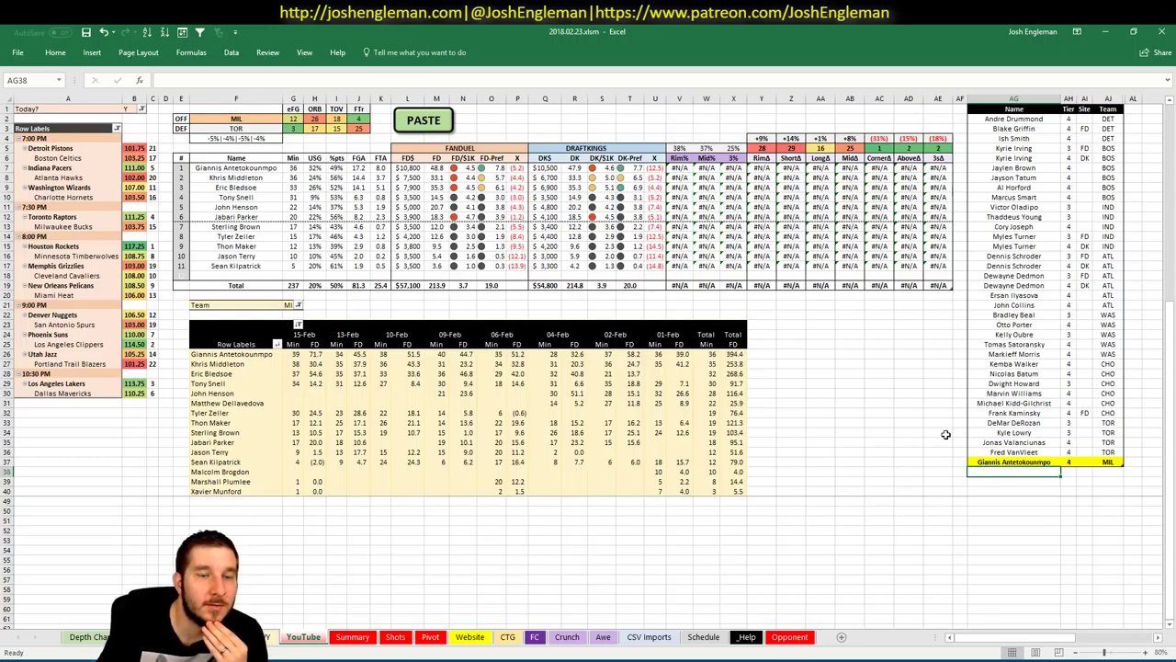
Step: Check Khris Middleton's game log against TOR in FantasyCruncher's FanDuel shooting guard list, and return to Excel
key(alt+Tab)
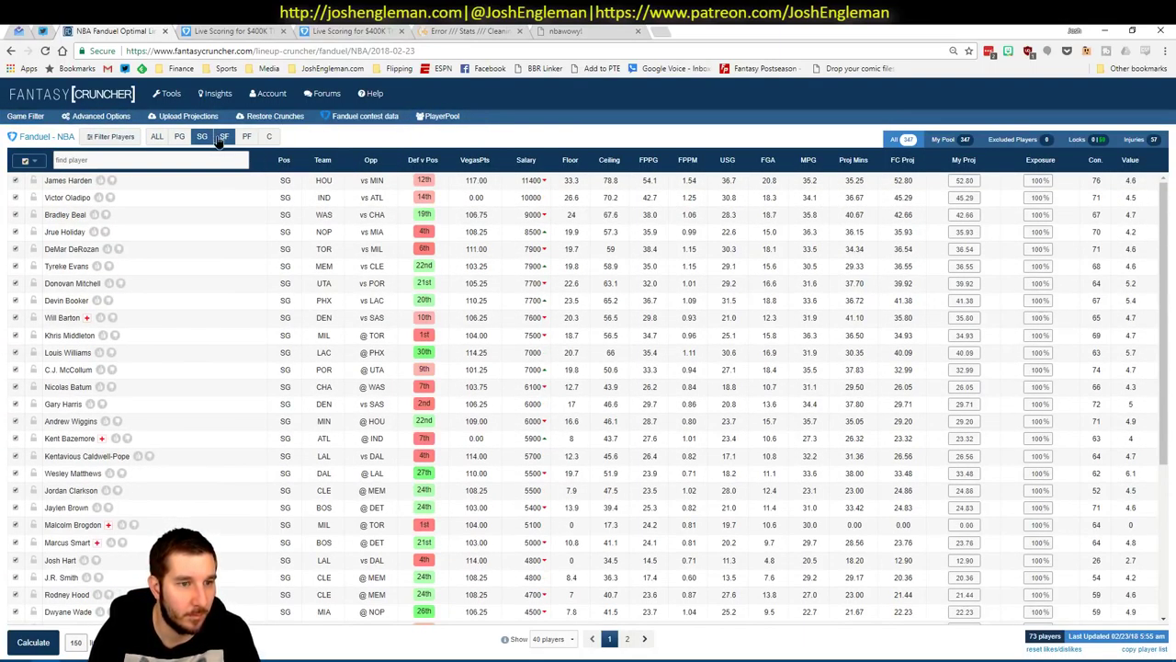
click(180, 136)
click(201, 136)
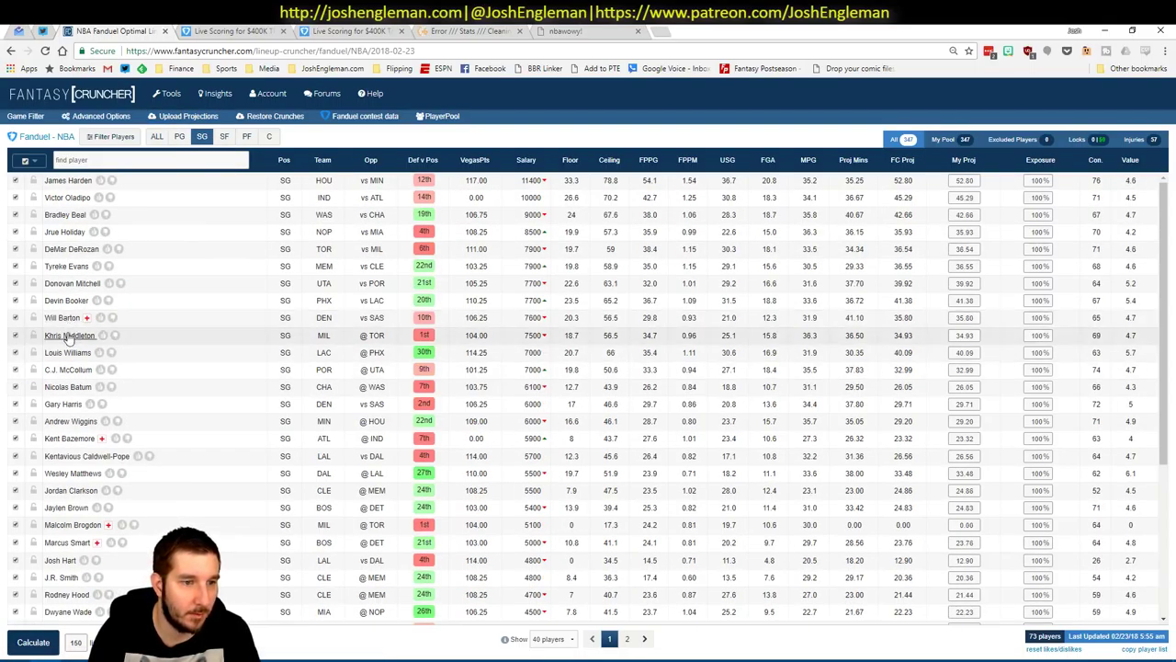
click(419, 338)
click(371, 362)
click(367, 382)
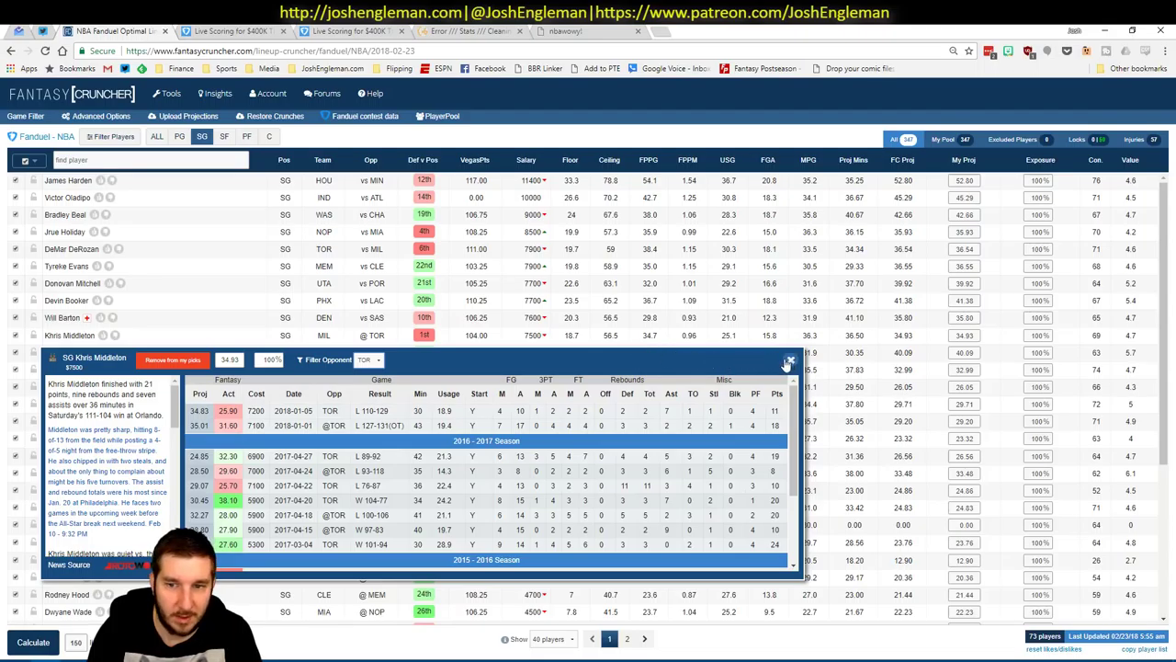
key(alt+Tab)
Step: Add Khris Middleton with tier 4 and Eric Bledsoe with tier 3 below Giannis Antetokounmpo in the player picks table
text(K)
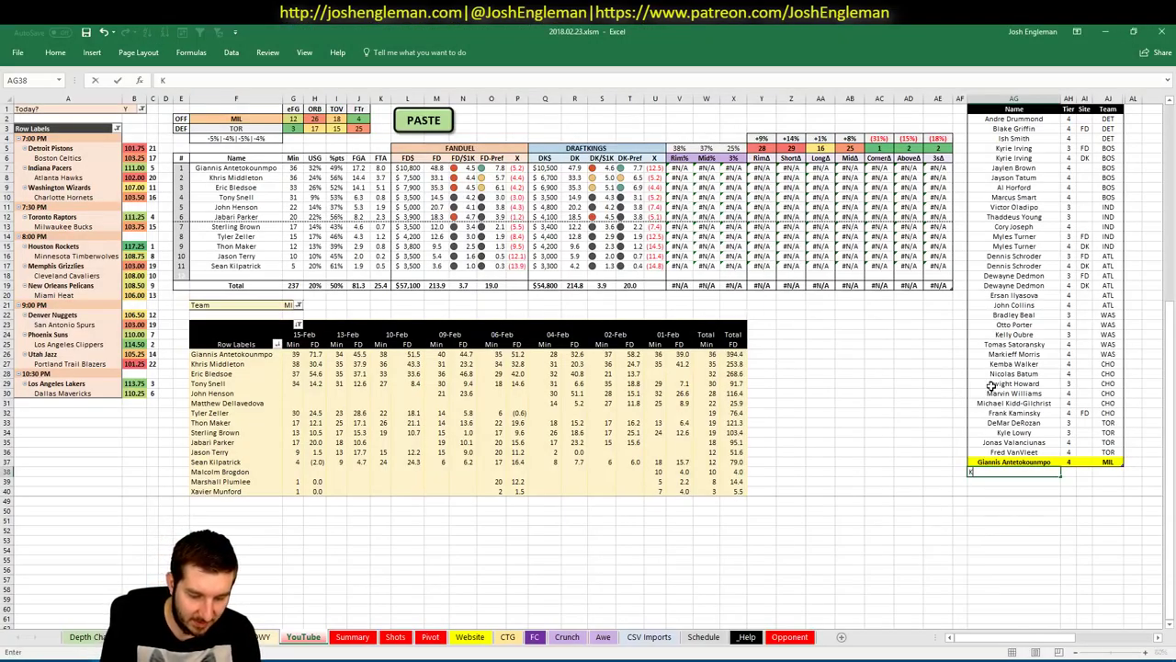
text(hris Middleton)
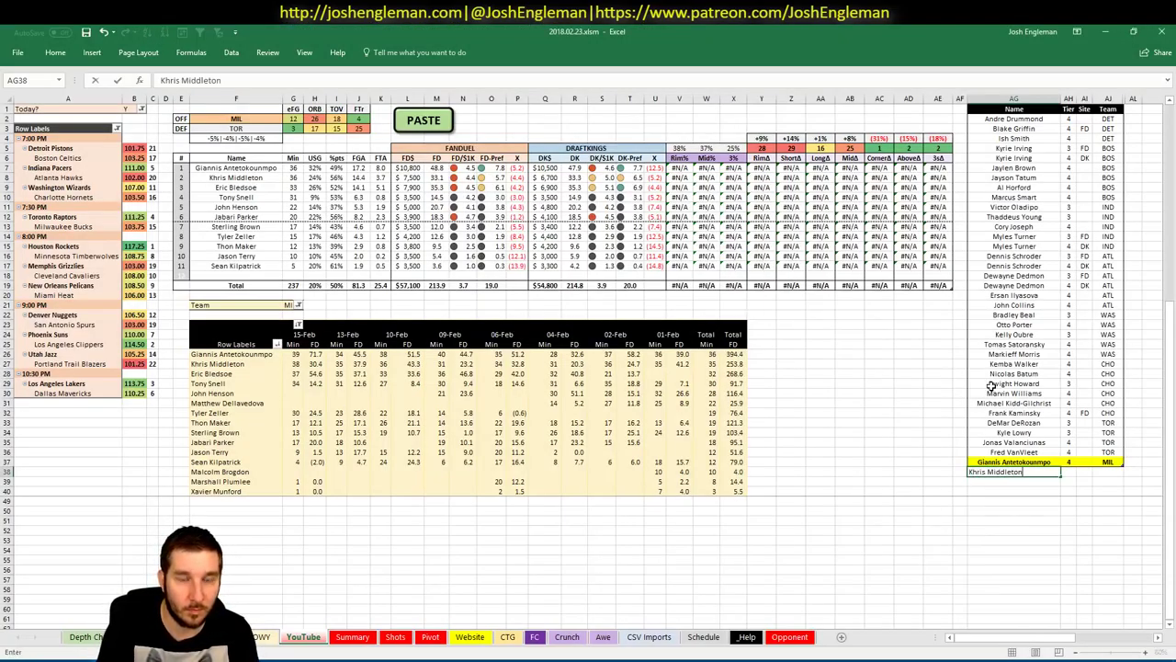
key(Return)
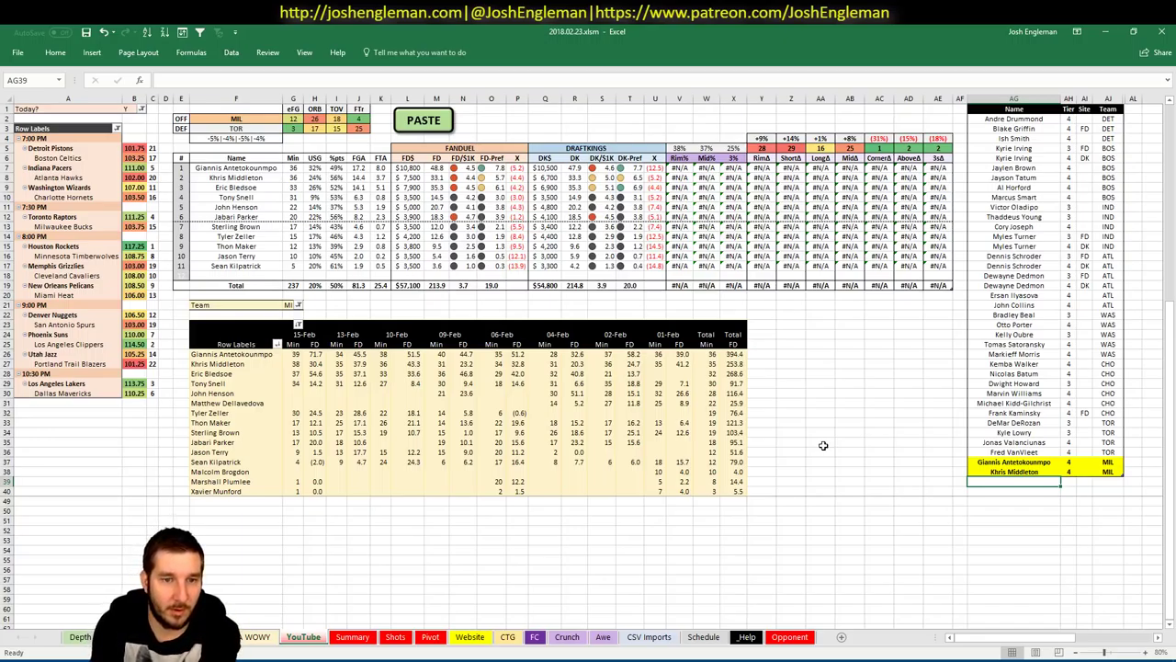
text(Eric)
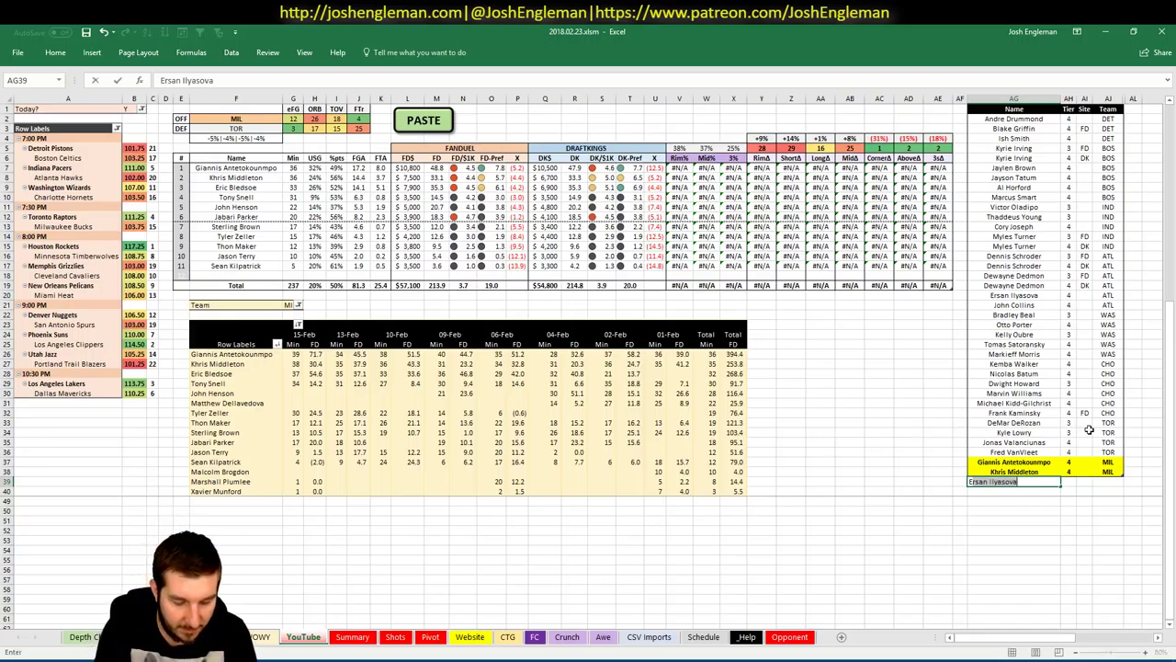
text( Bledsoe)
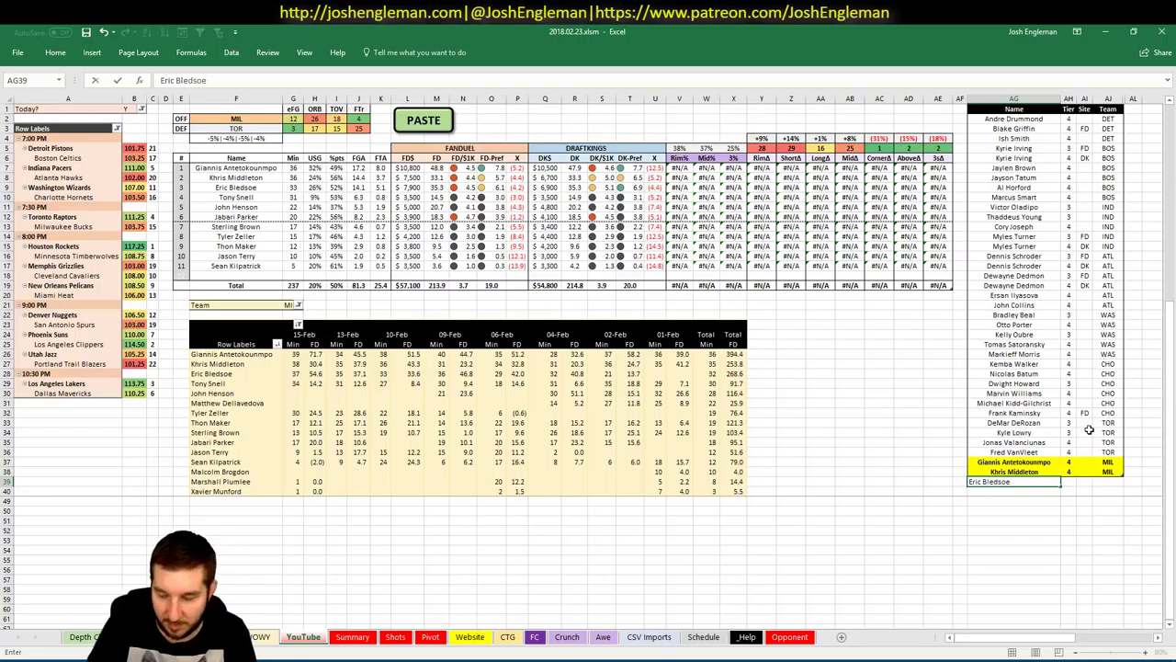
key(Tab)
text(3)
key(Return)
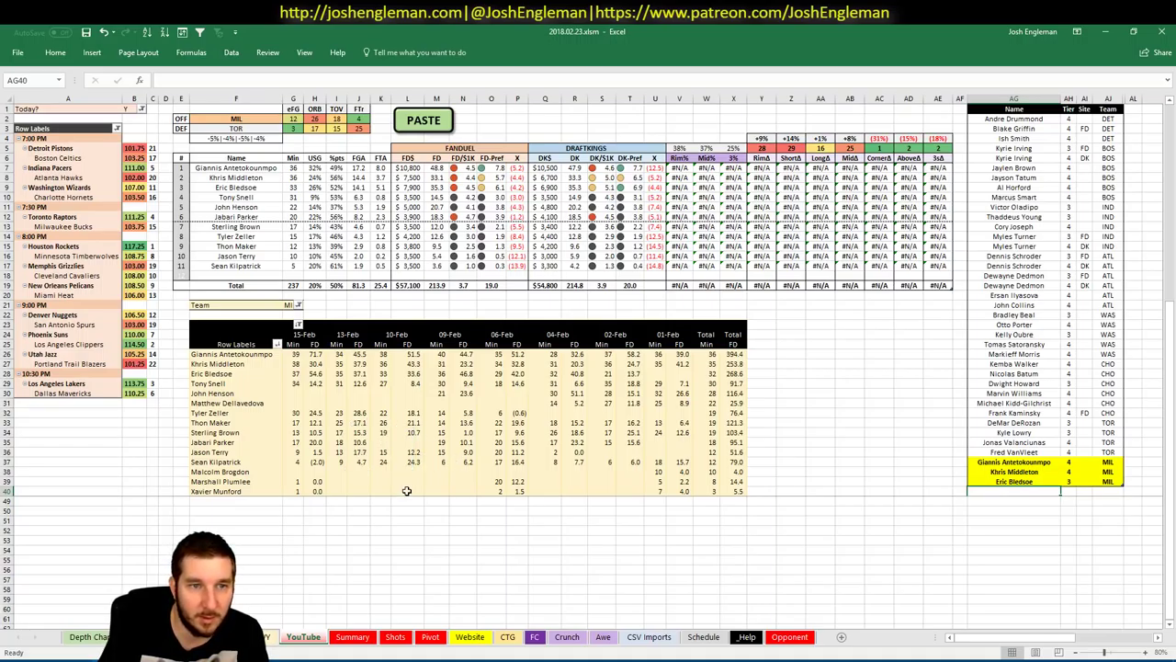
Step: Set the offensive team of the matchup to HOU and filter the recent-games pivot table to HOU
click(226, 118)
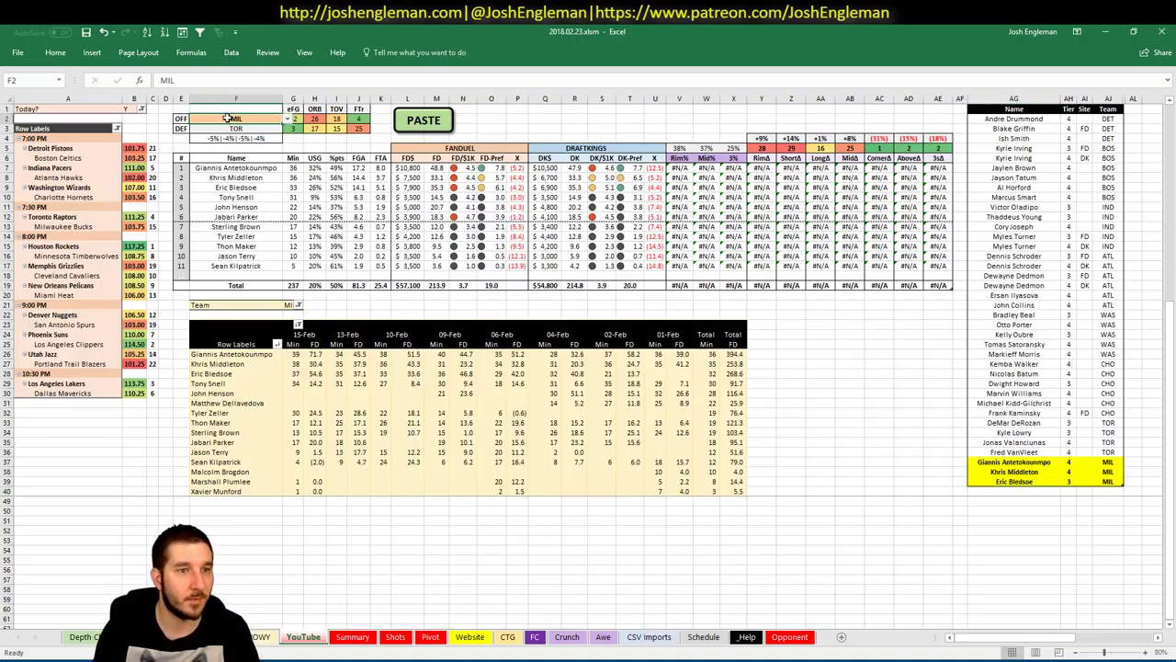
text(HOU)
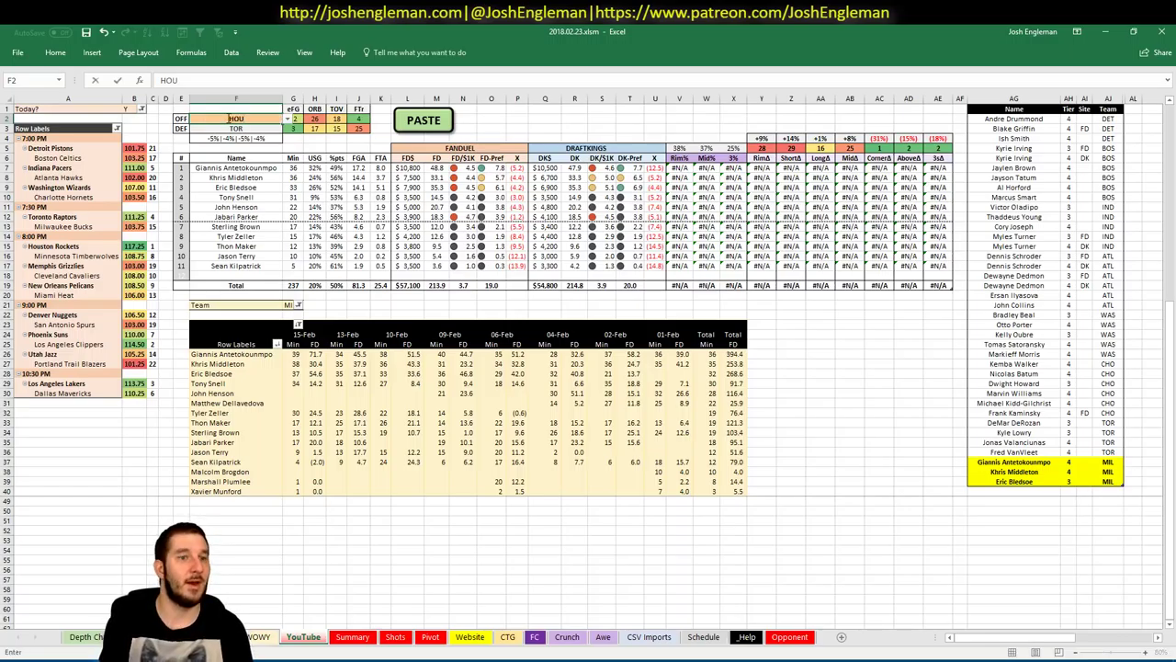
key(Return)
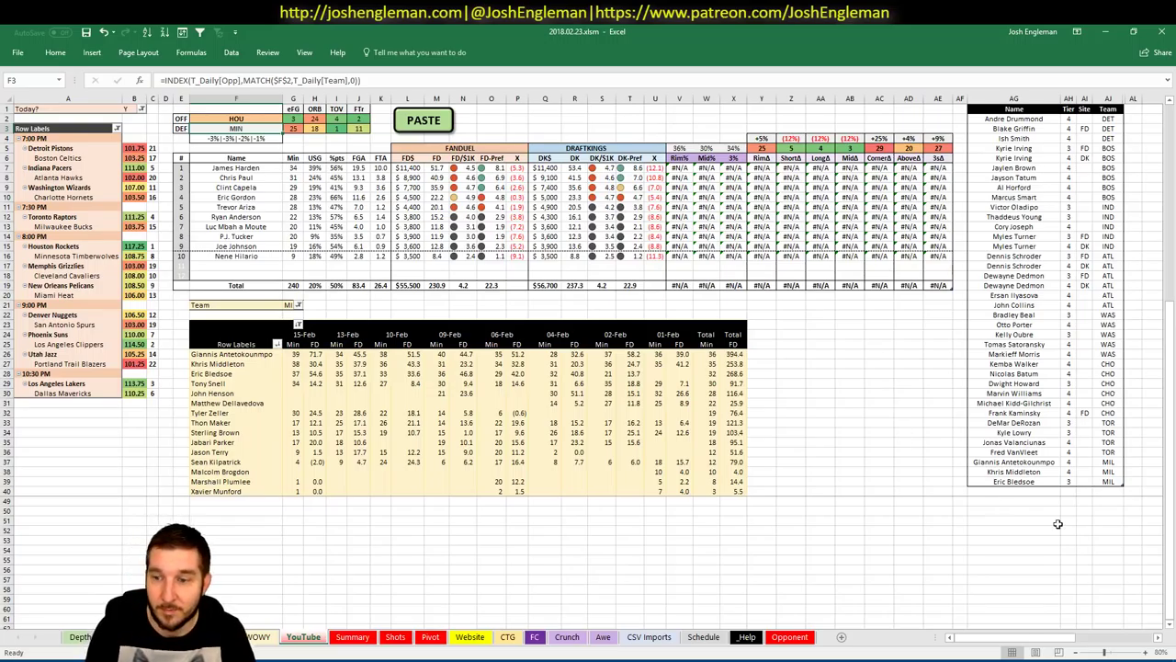
click(1039, 494)
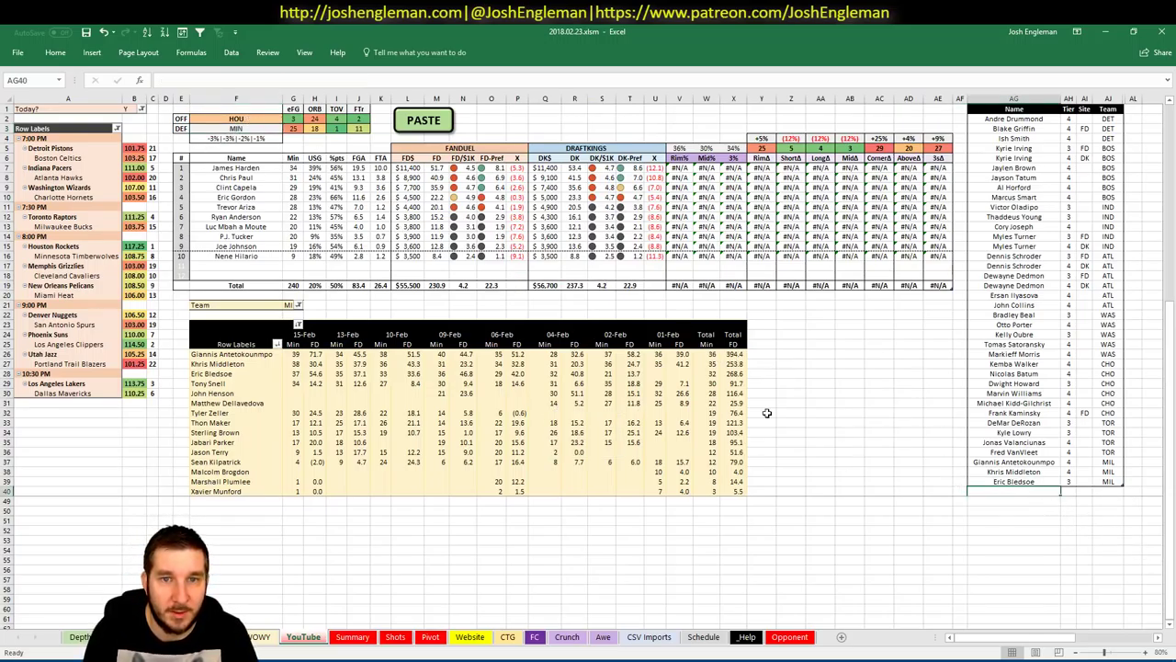
click(281, 305)
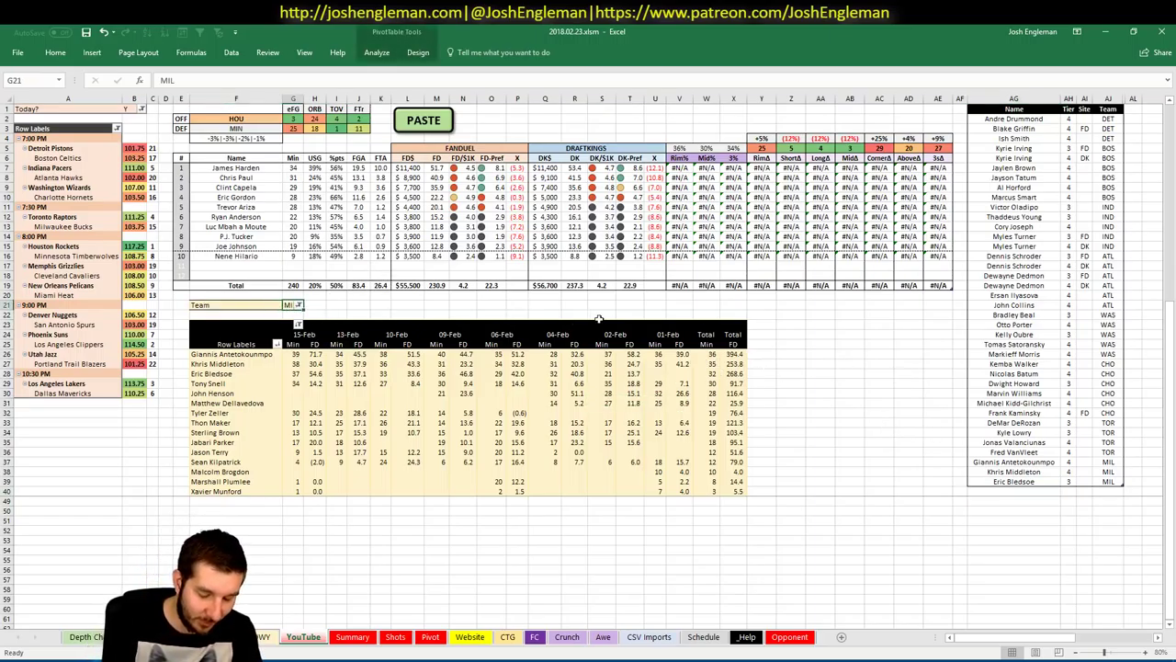
text(HOU)
key(Return)
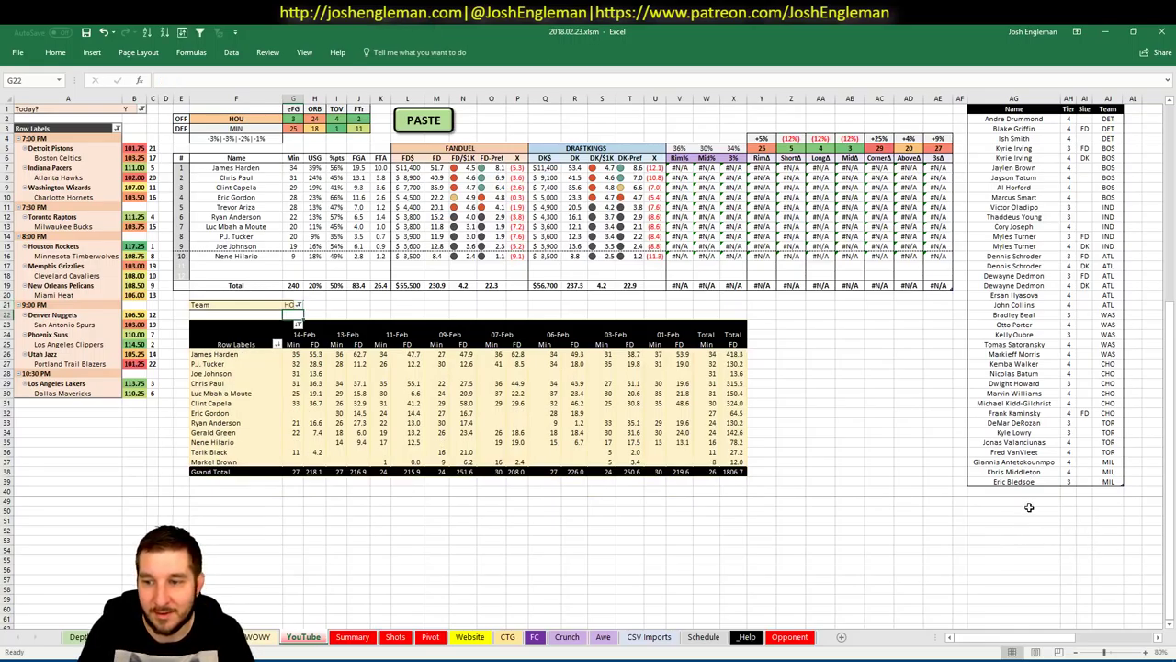
Step: Add James Harden and Chris Paul, both with tier 3 and no site, below Eric Bledsoe in the player picks table
click(1035, 488)
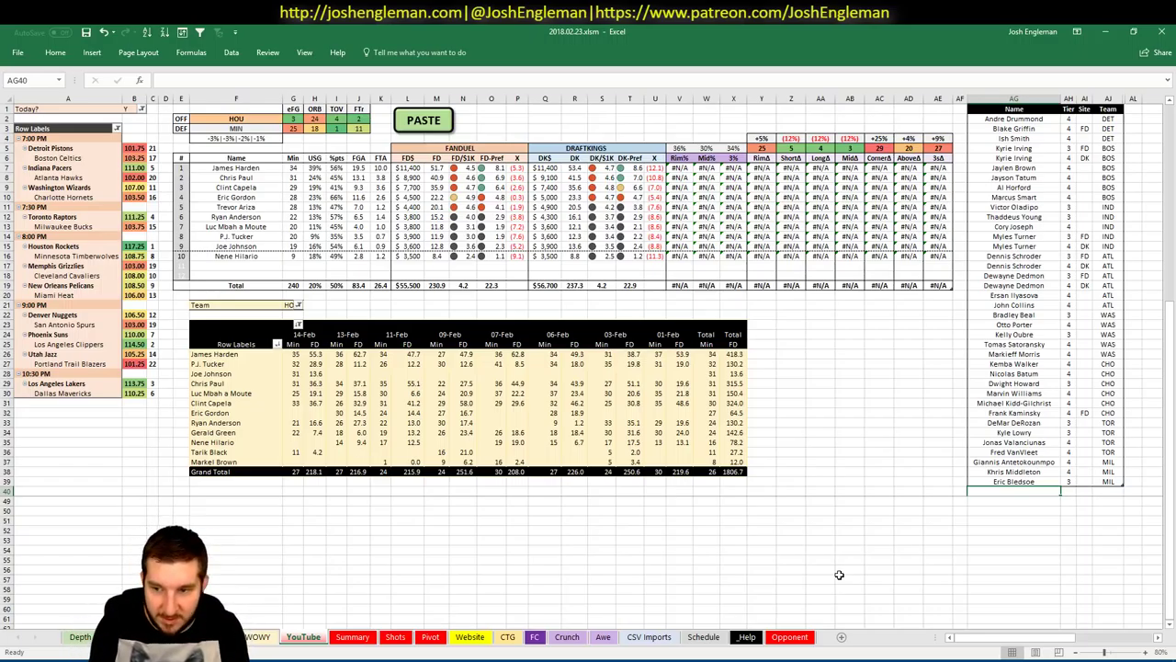
text(James Harden)
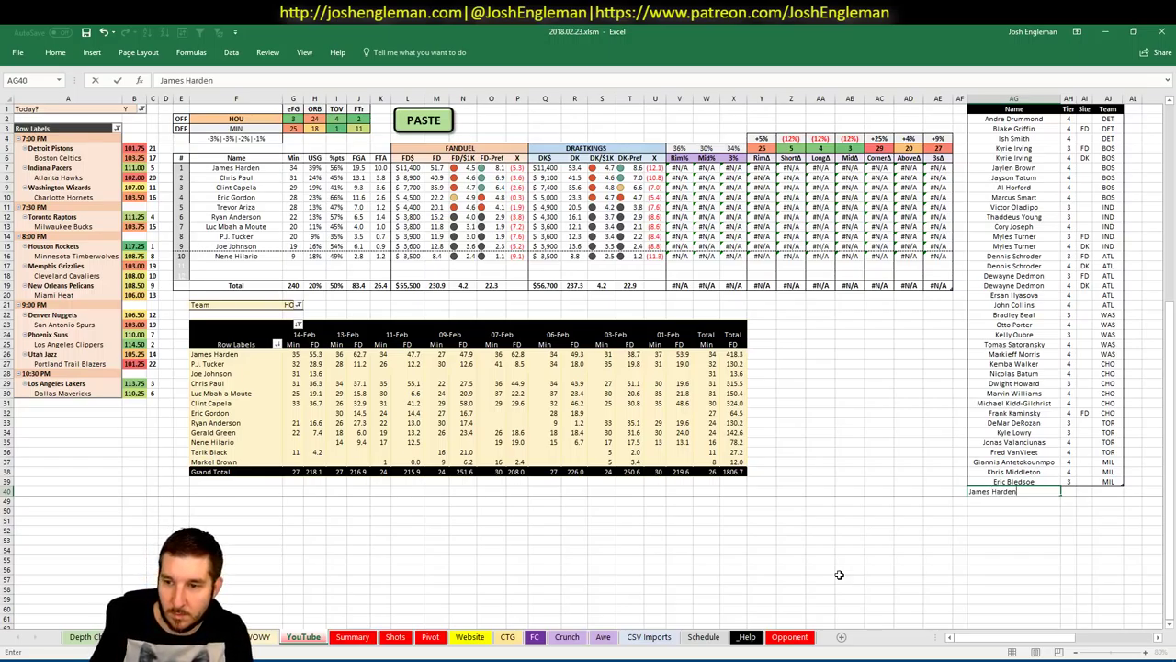
key(Tab)
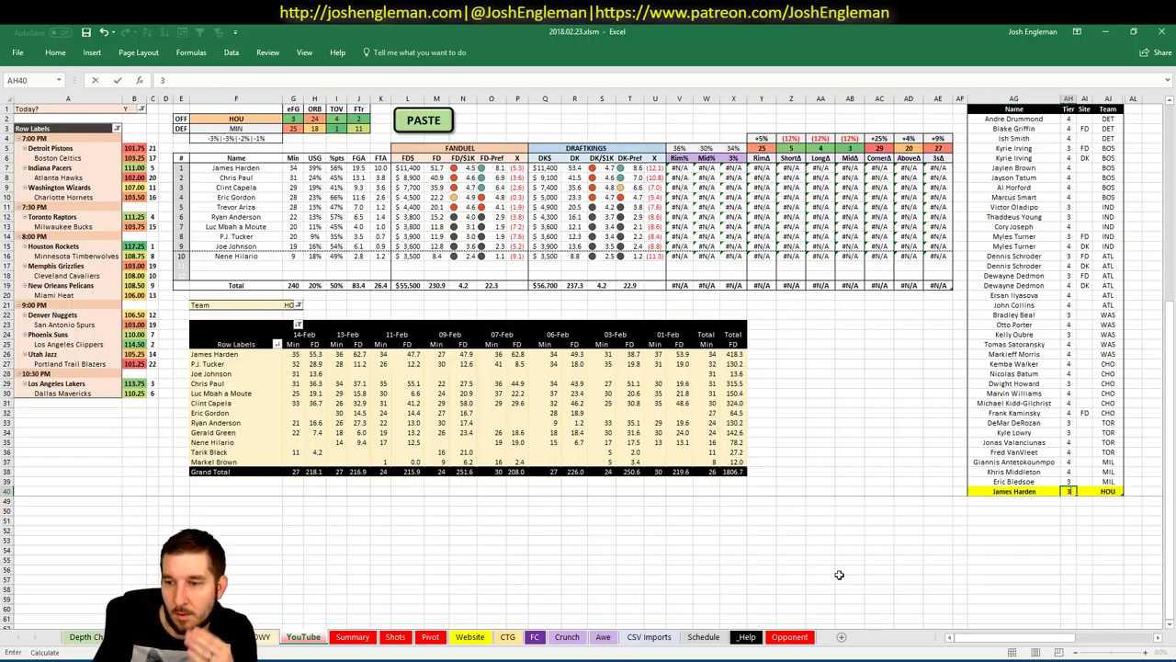
key(Return)
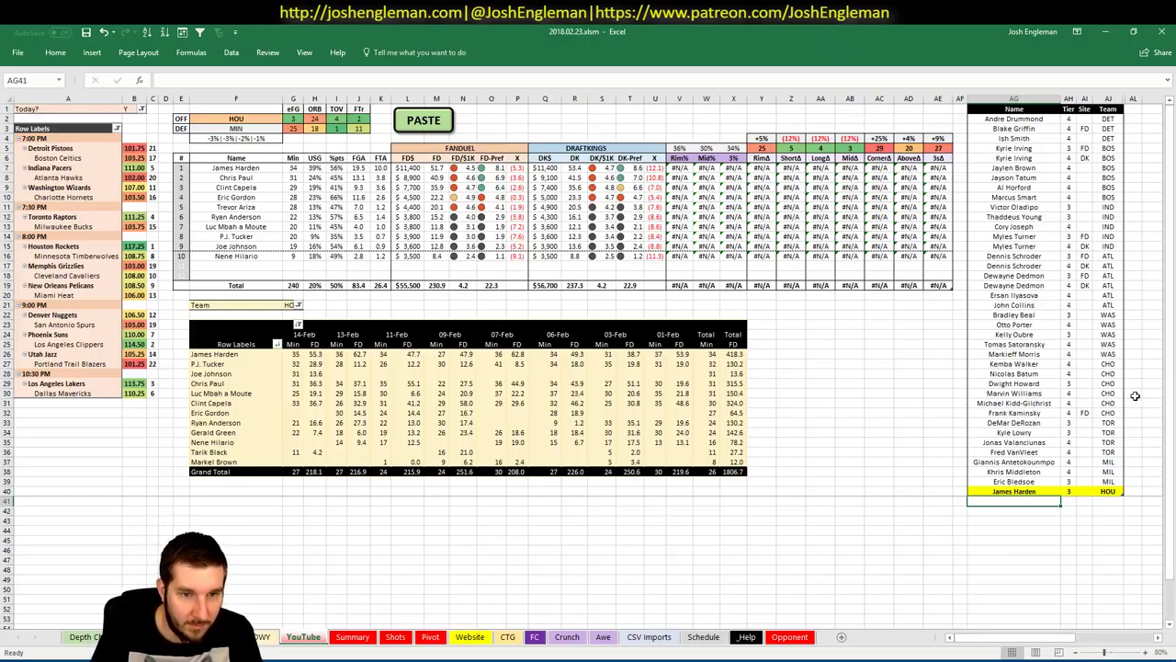
text(Chris Paul)
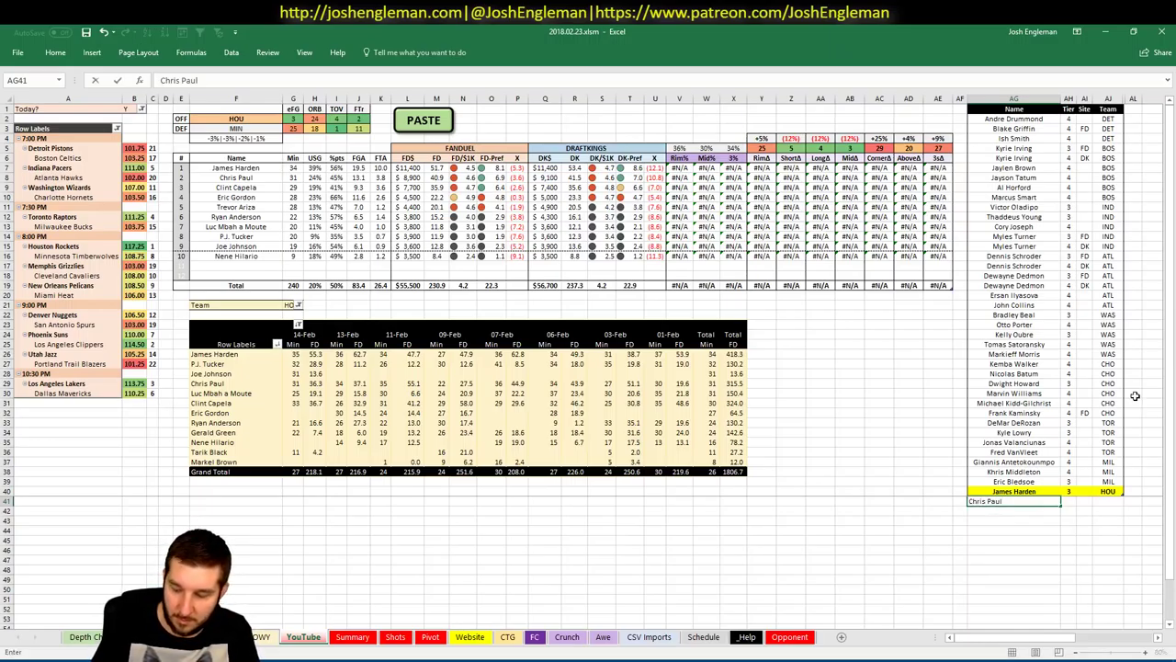
key(Return)
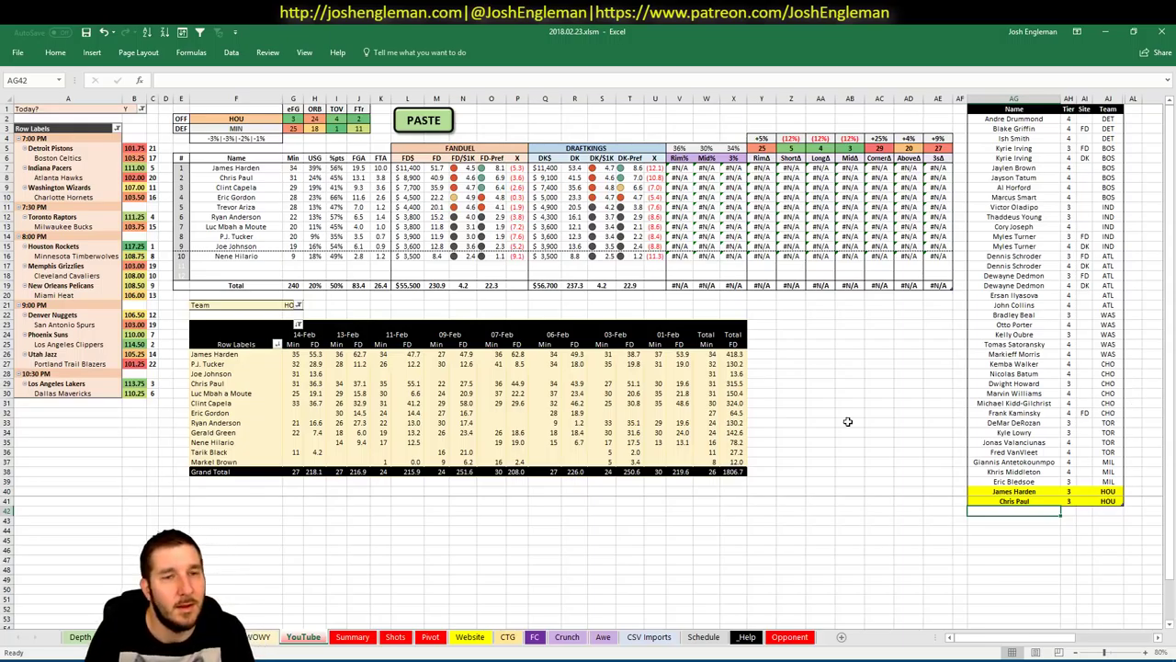
Step: Check Clint Capela's game log against MIN in FantasyCruncher's FanDuel center list
key(alt+Tab)
click(266, 147)
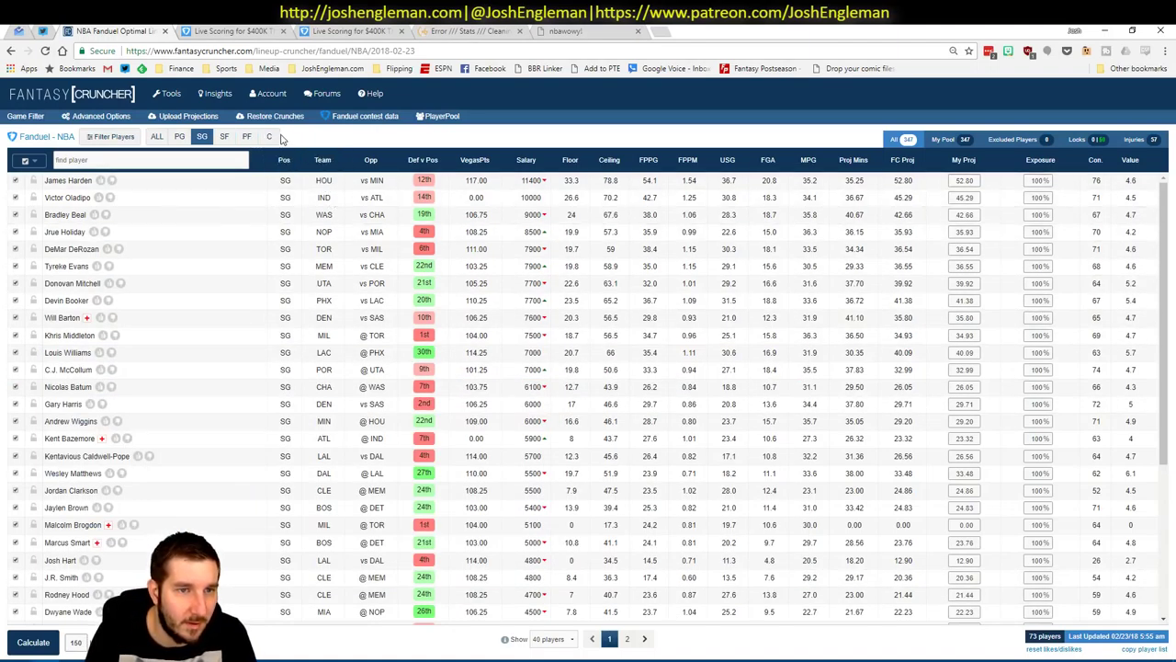
click(269, 136)
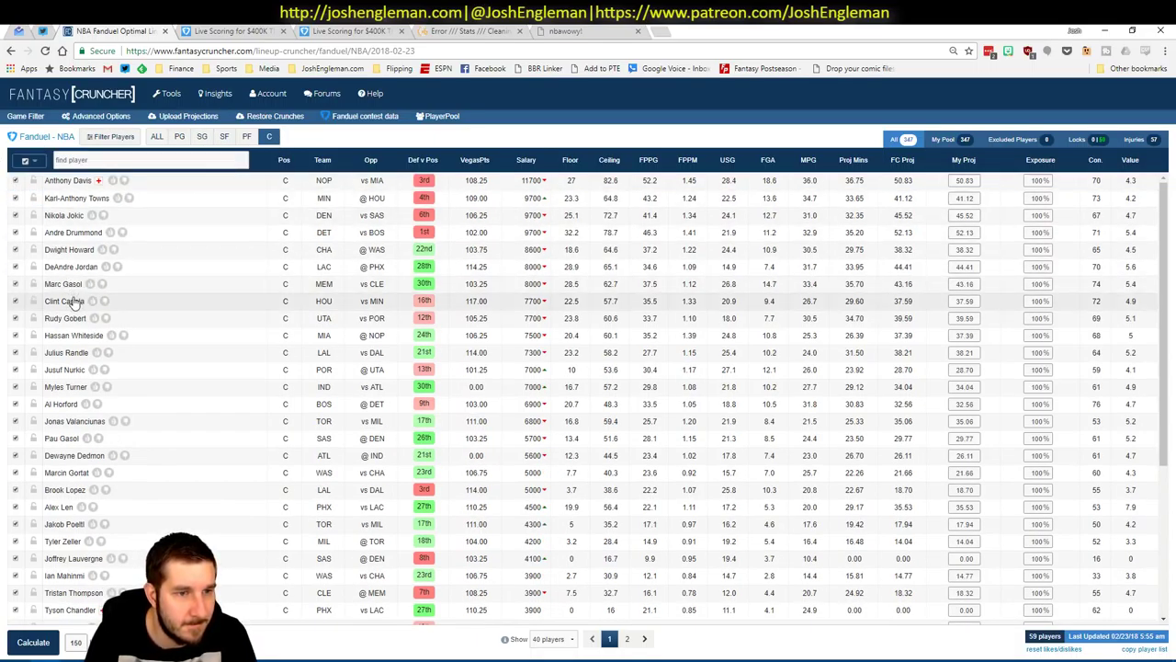
click(70, 301)
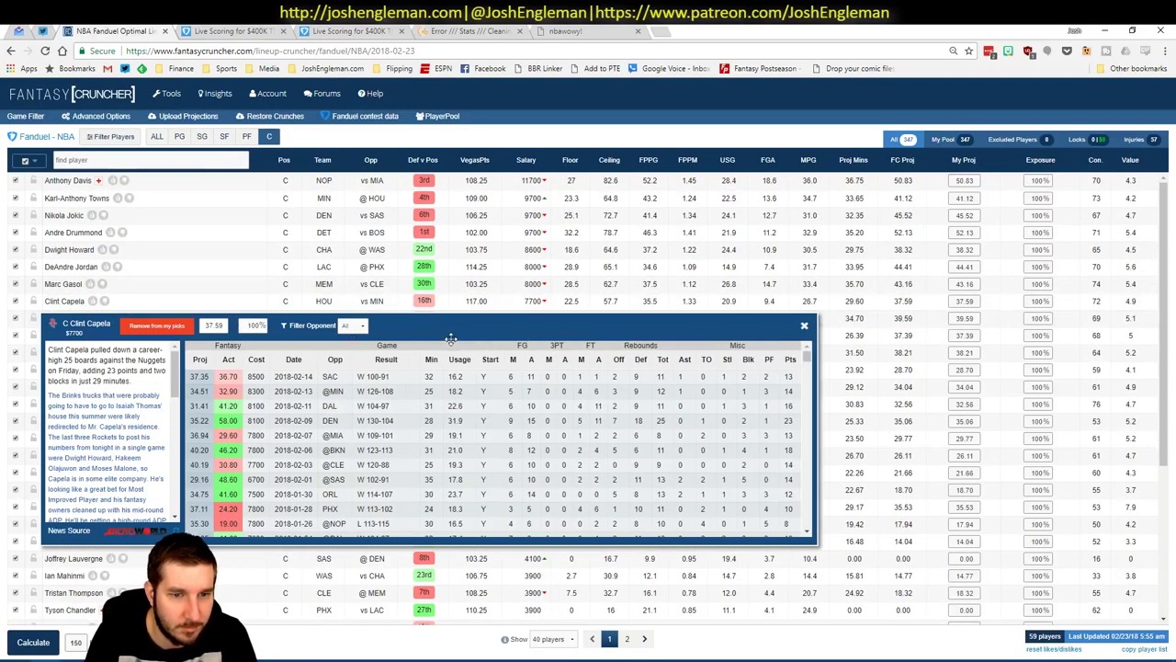
click(353, 326)
click(347, 350)
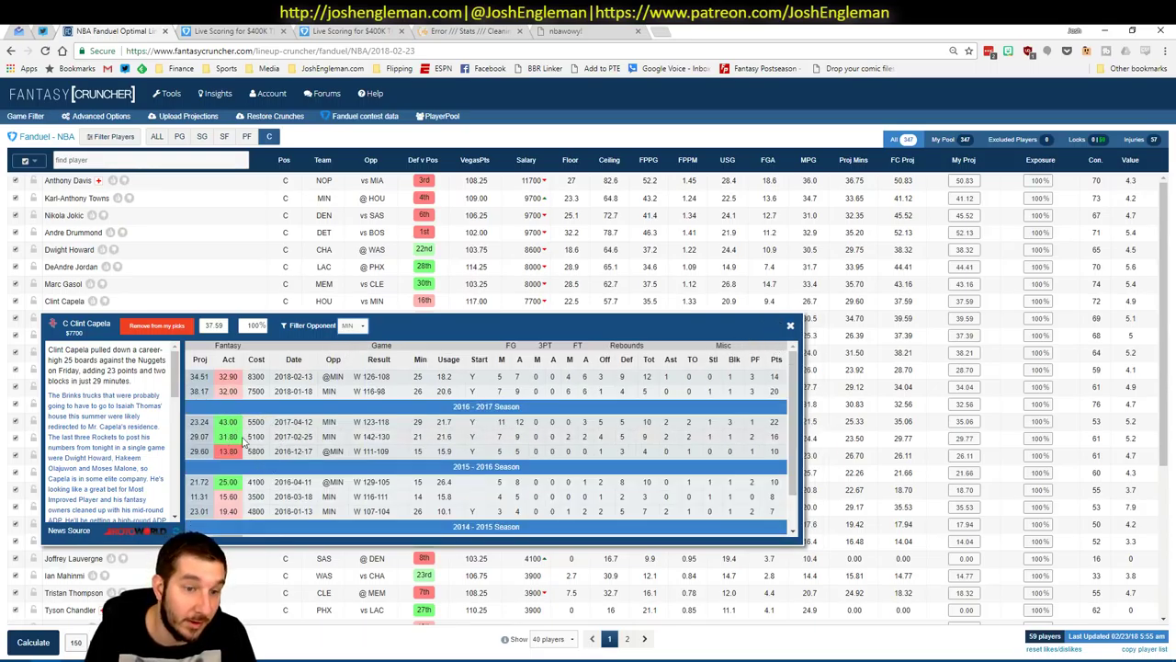
click(789, 325)
Step: Look up James Harden in the shooting guard list and Chris Paul's game log in the point guard list, and return to Excel
click(201, 136)
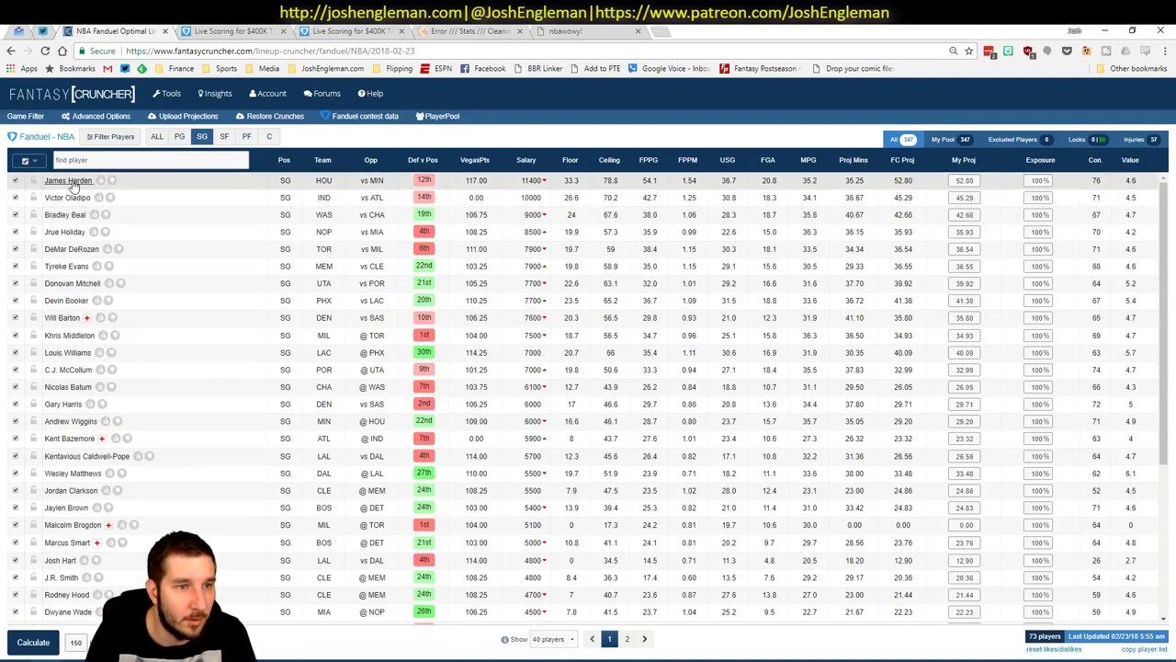
click(68, 181)
click(813, 204)
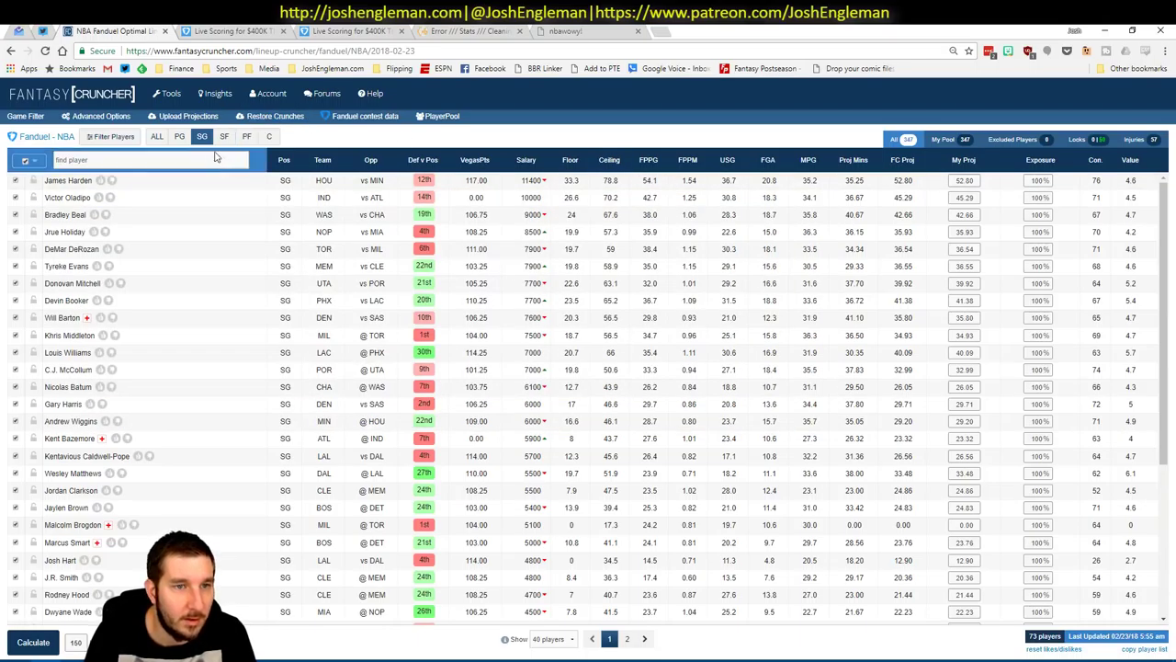
click(179, 135)
click(63, 198)
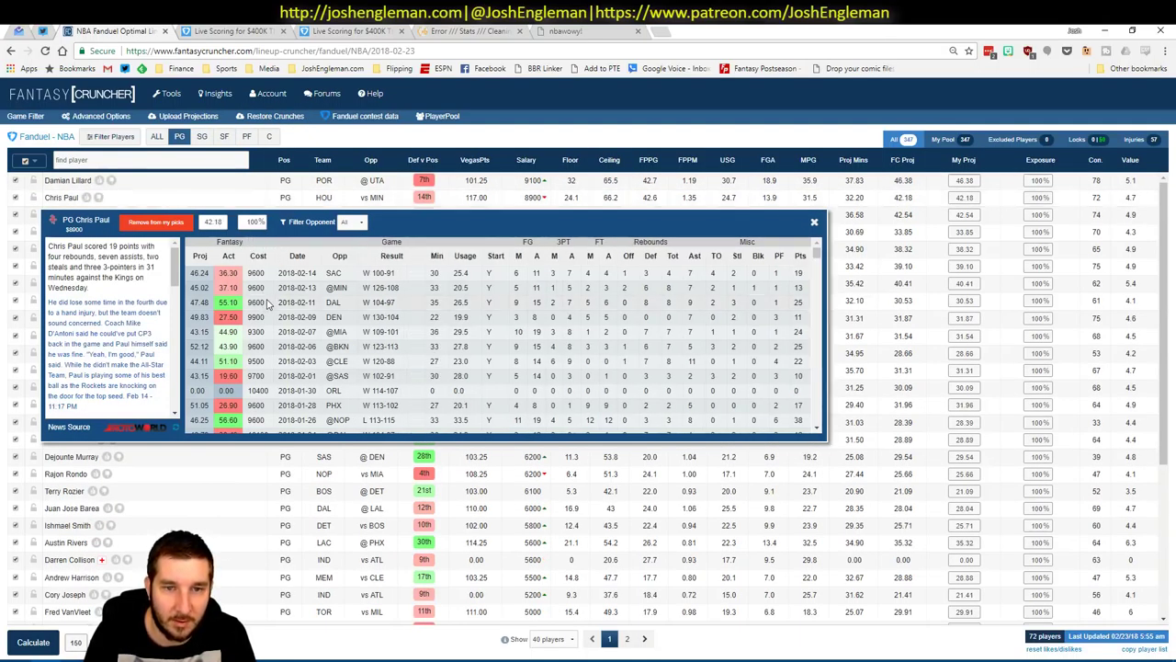
key(Escape)
key(alt+Tab)
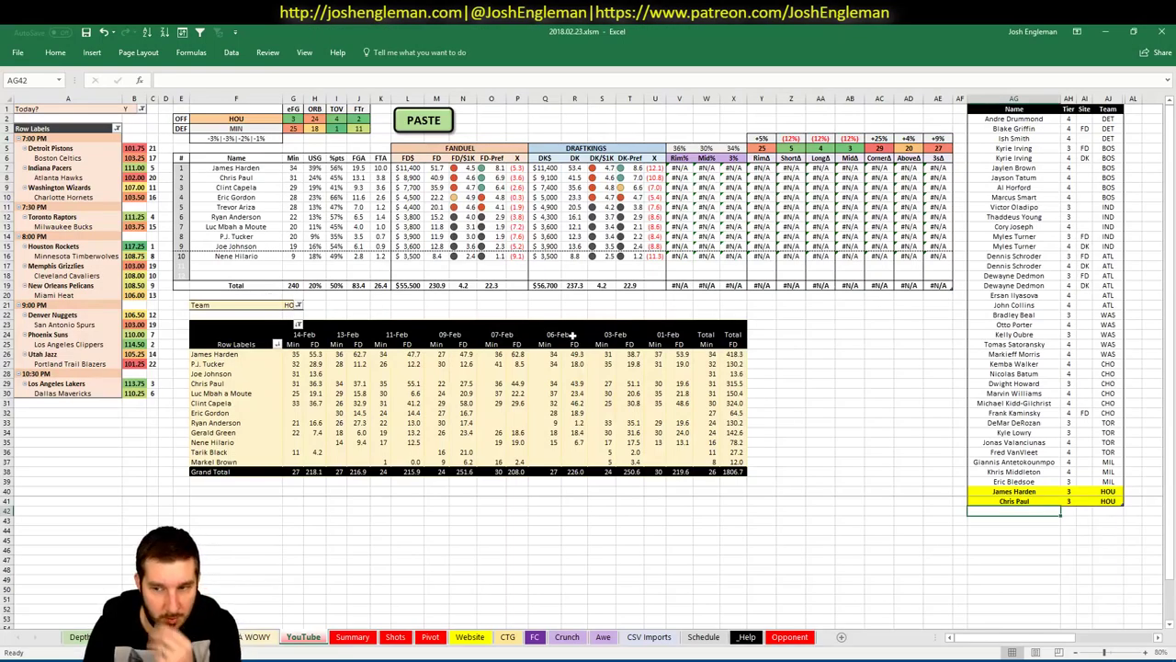
Step: Add Clint Capela twice below Chris Paul in the player picks table, with tier 3 for FD and tier 4 for DK
text(Clint Capela)
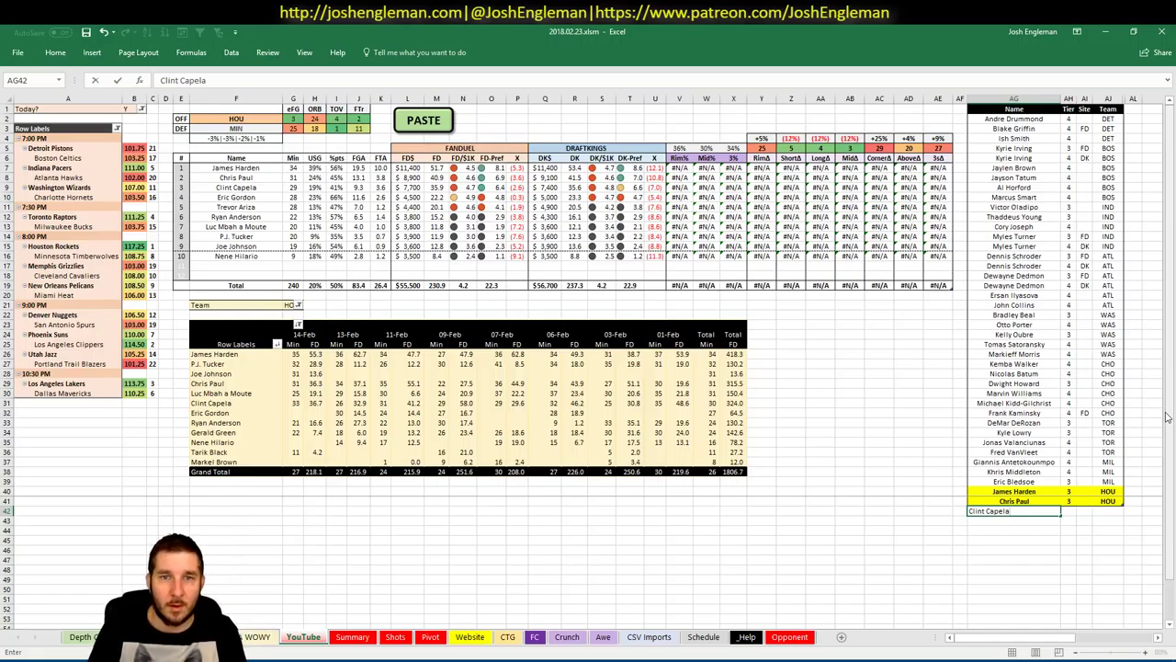
key(Tab)
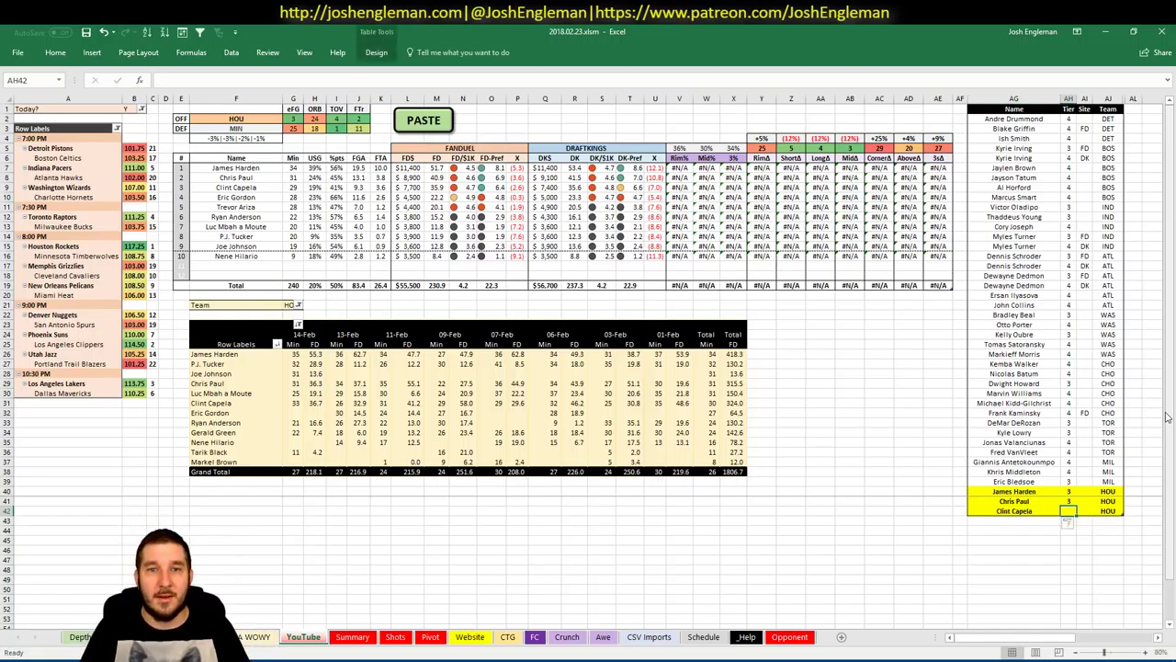
text(3)
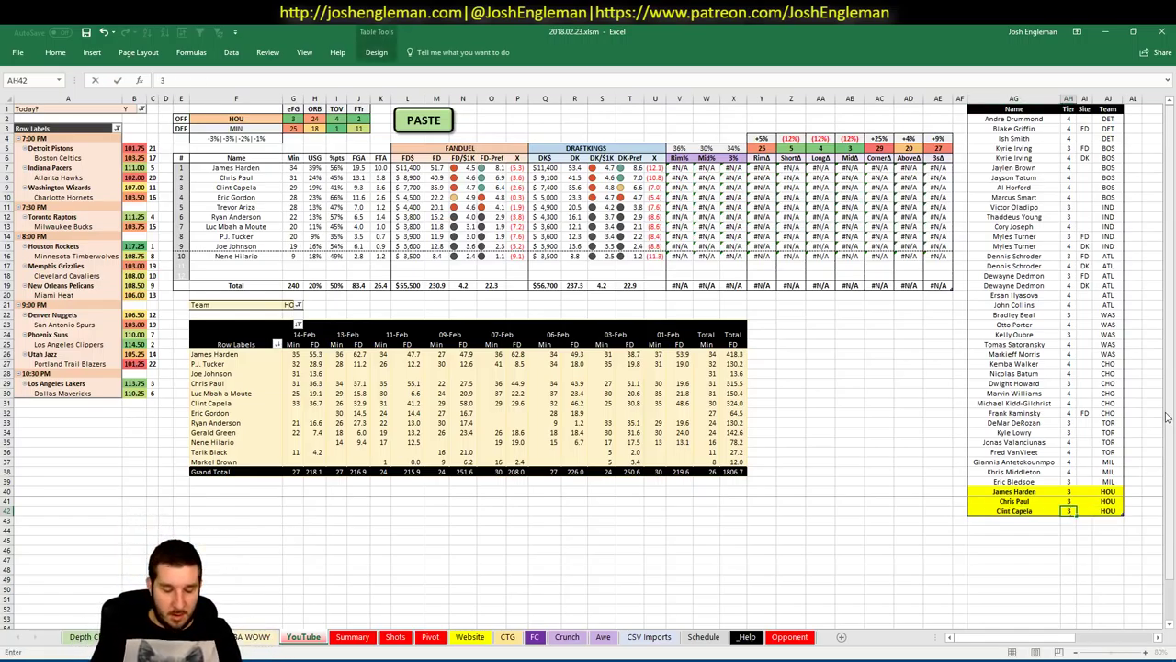
key(Return)
text(Clint Capela)
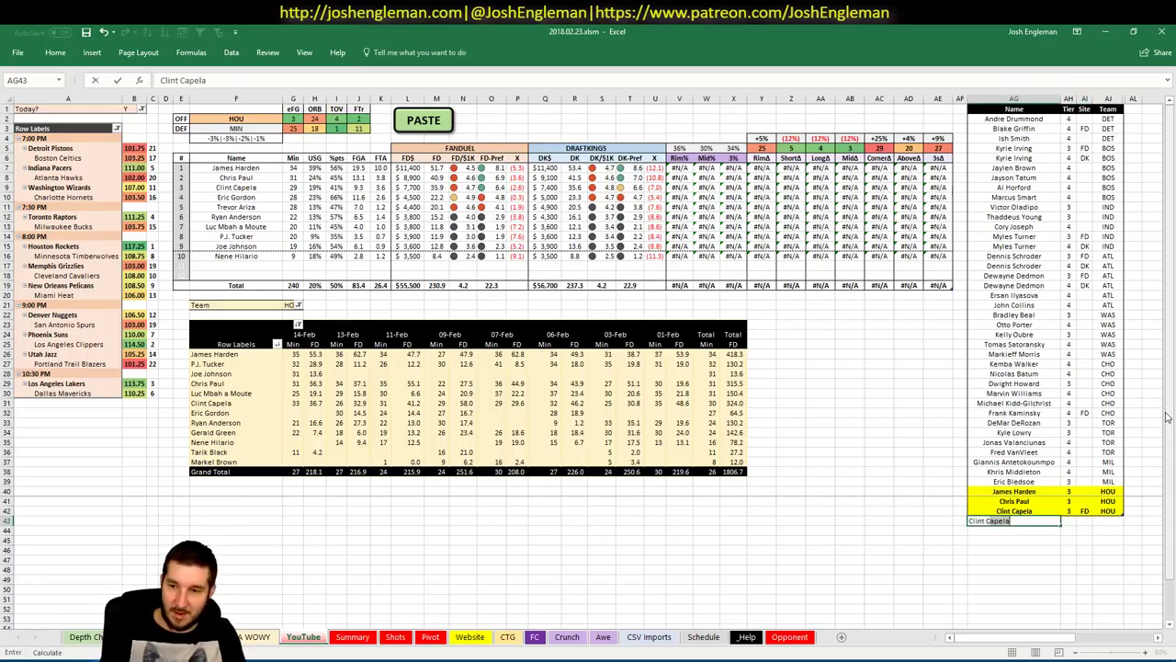
key(Tab)
text(4)
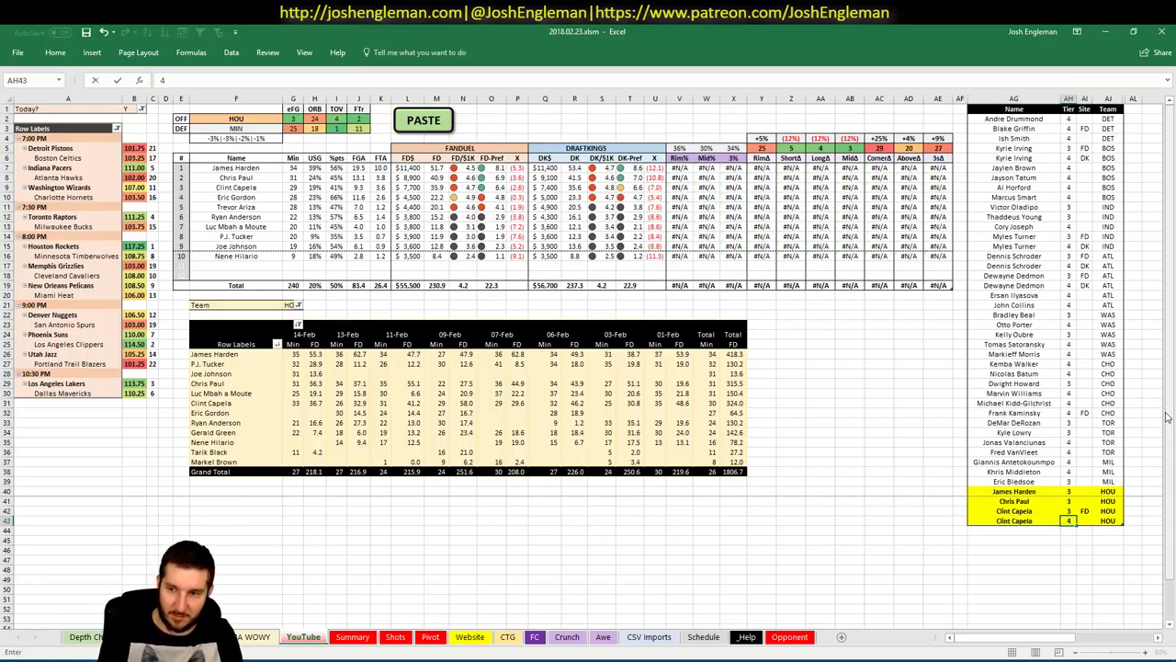
key(Tab)
text(DK)
key(Return)
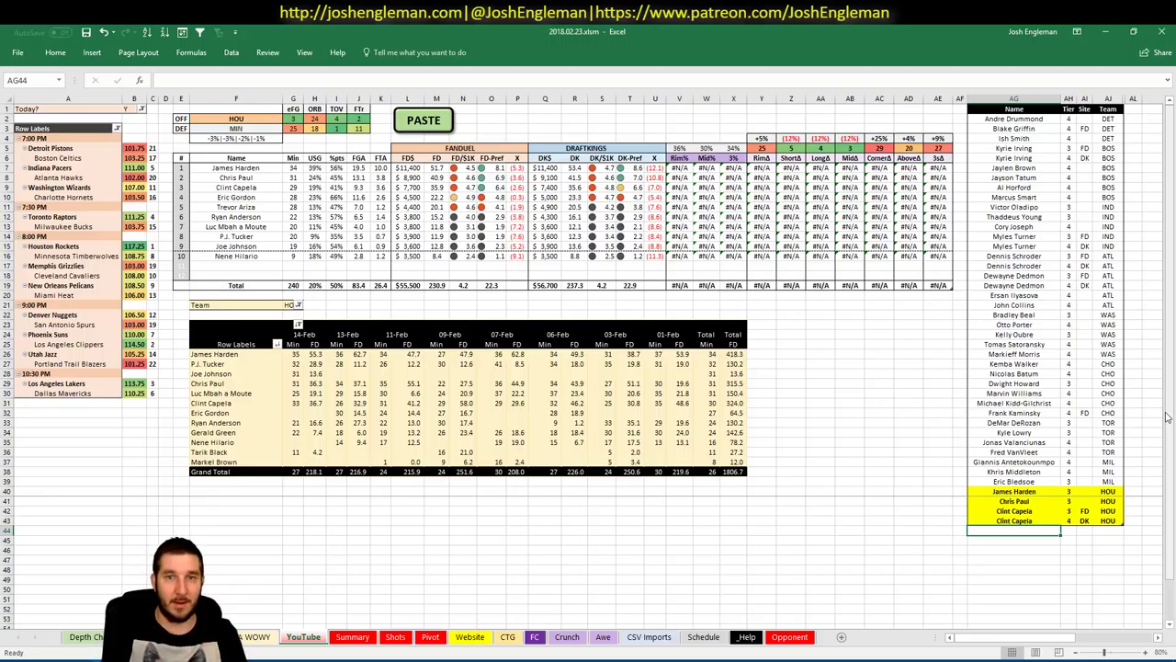
Step: Add Eric Gordon with tier 4 and no site below the Clint Capela rows in the player picks table
text(Erc Gordon)
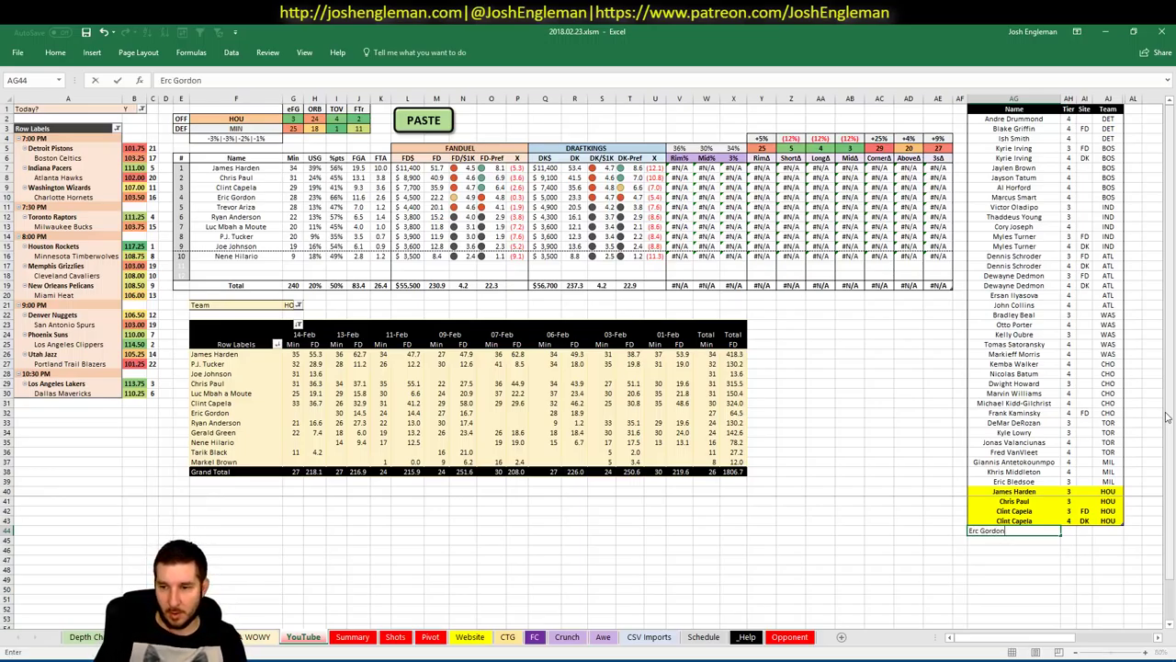
key(Return)
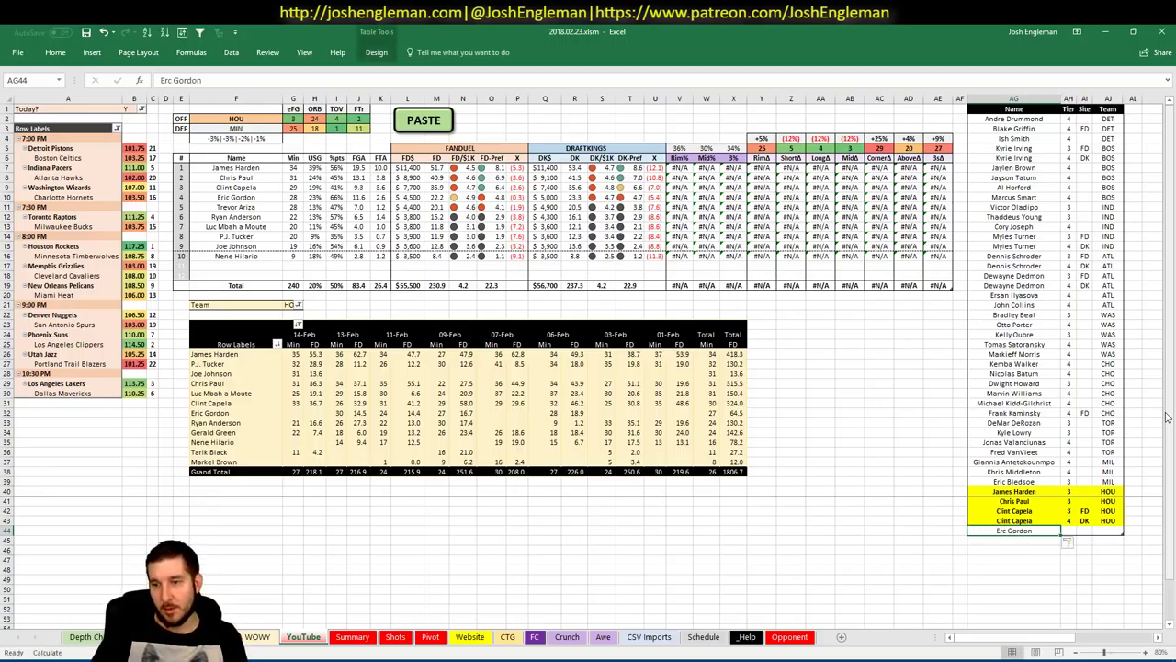
key(Up)
key(F2)
key(Left)
key(Left)
key(Left)
key(Left)
key(Left)
key(Left)
key(Left)
key(Left)
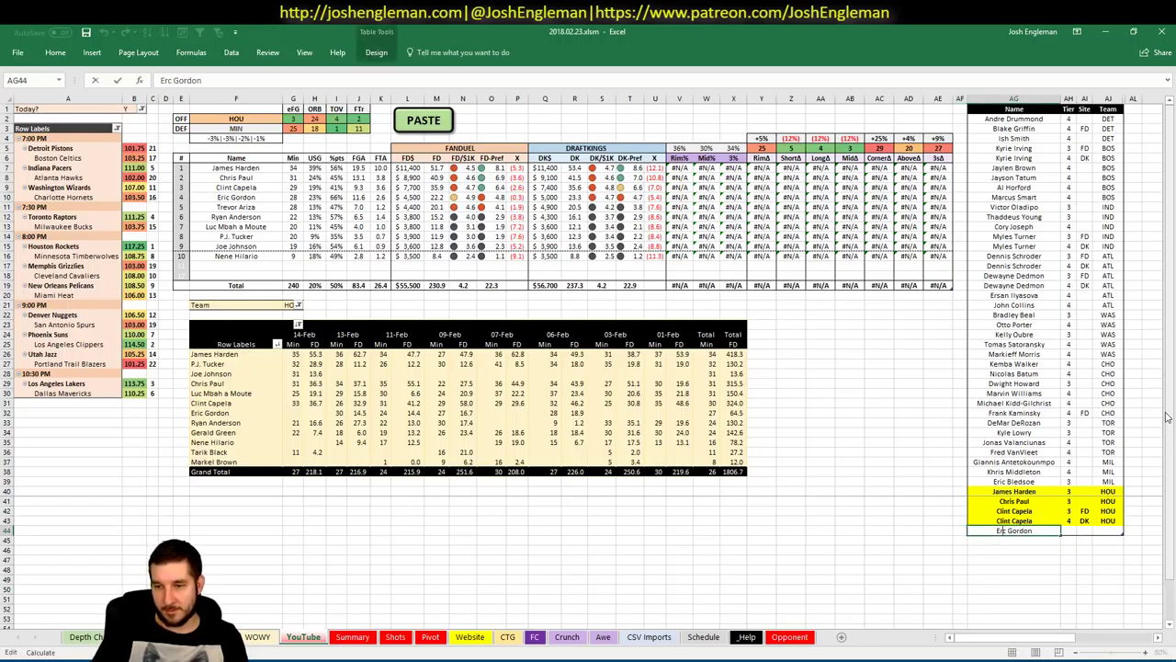
text(i)
key(Tab)
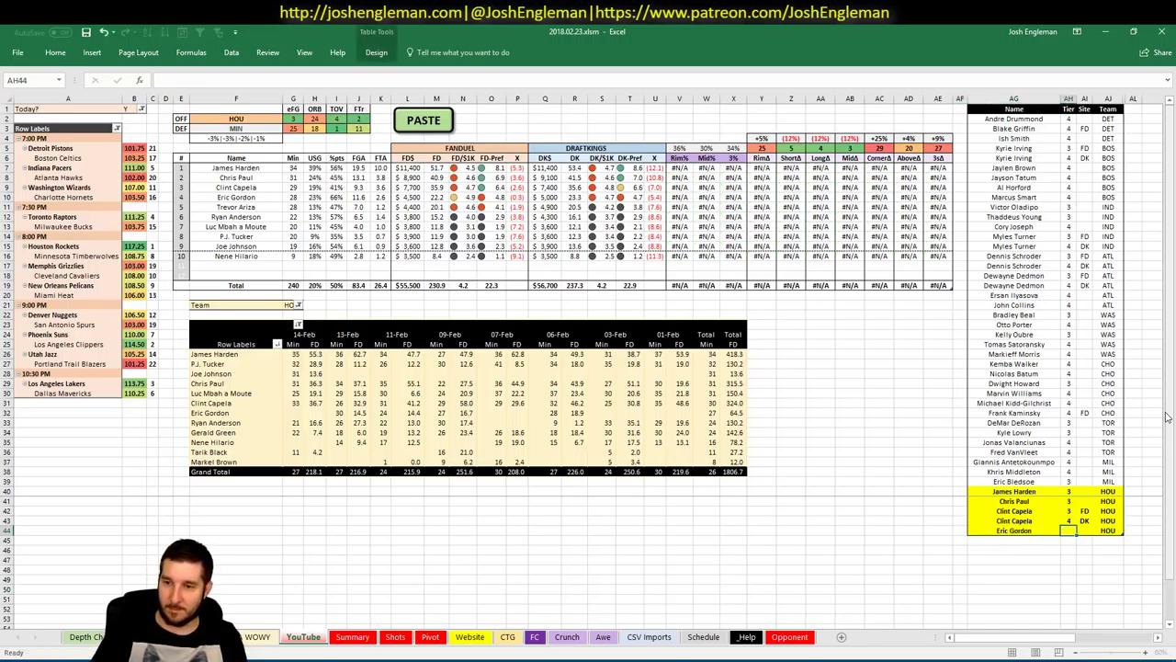
text(4)
key(Return)
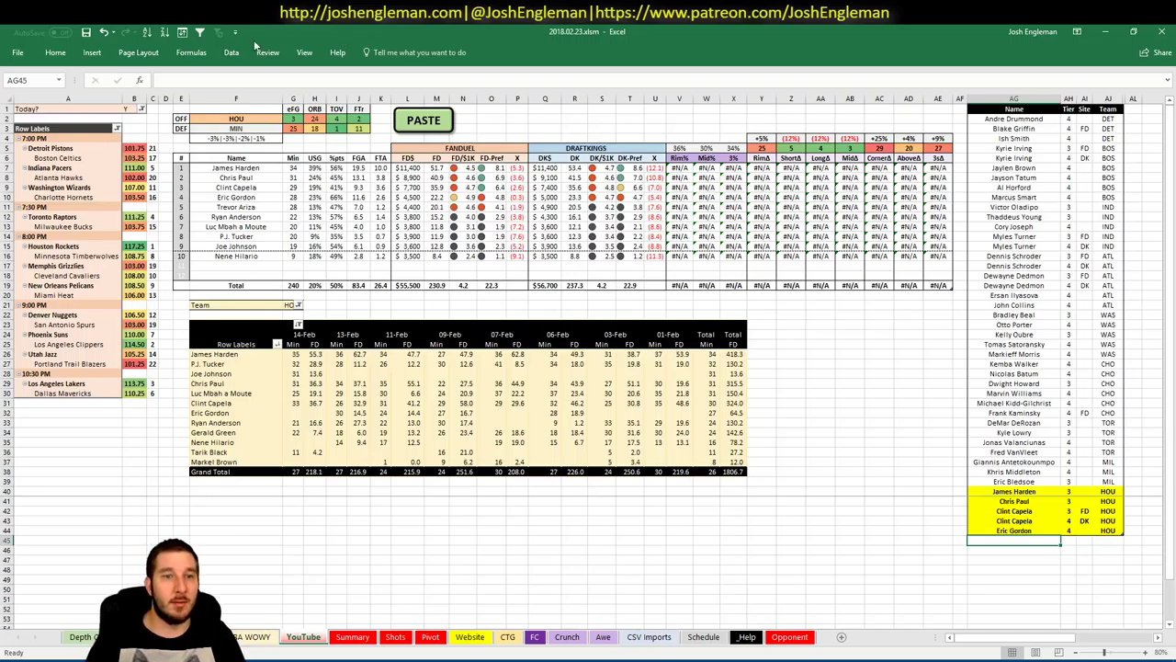
Step: Set the offensive team of the matchup to MIN
click(227, 116)
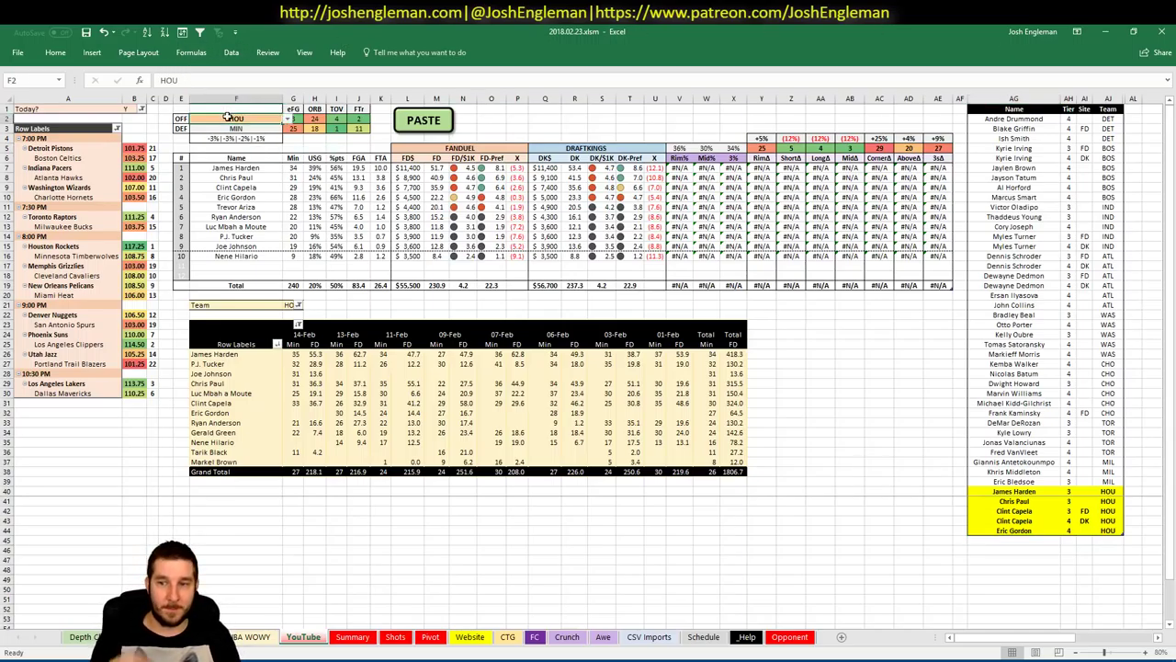
text(MIN)
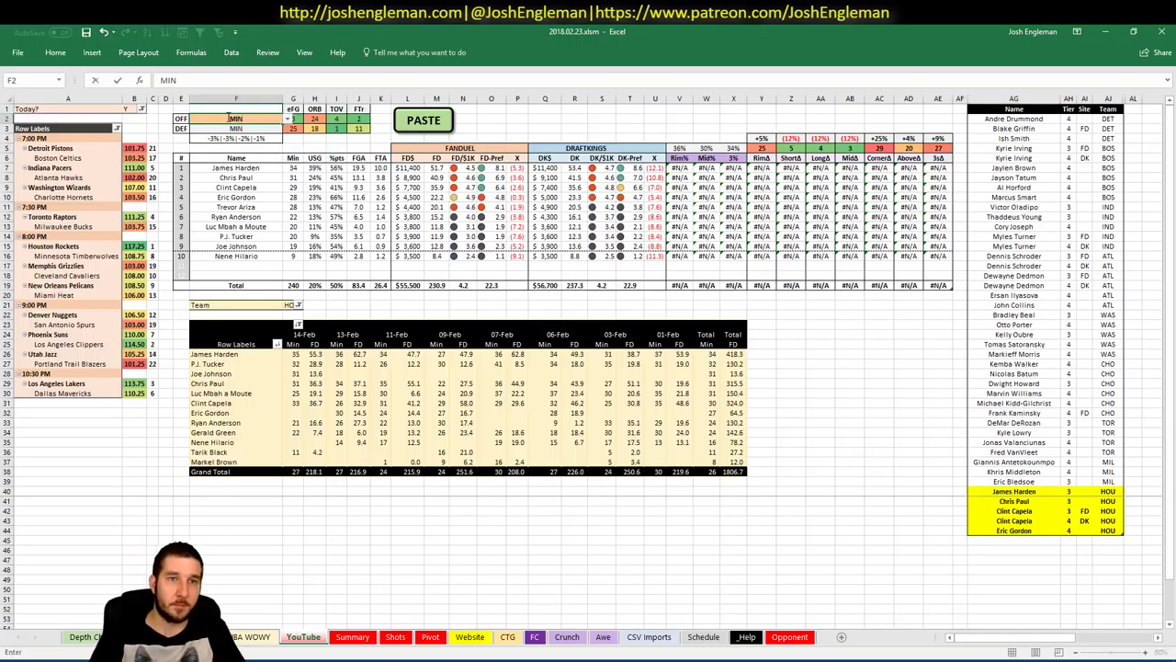
key(Return)
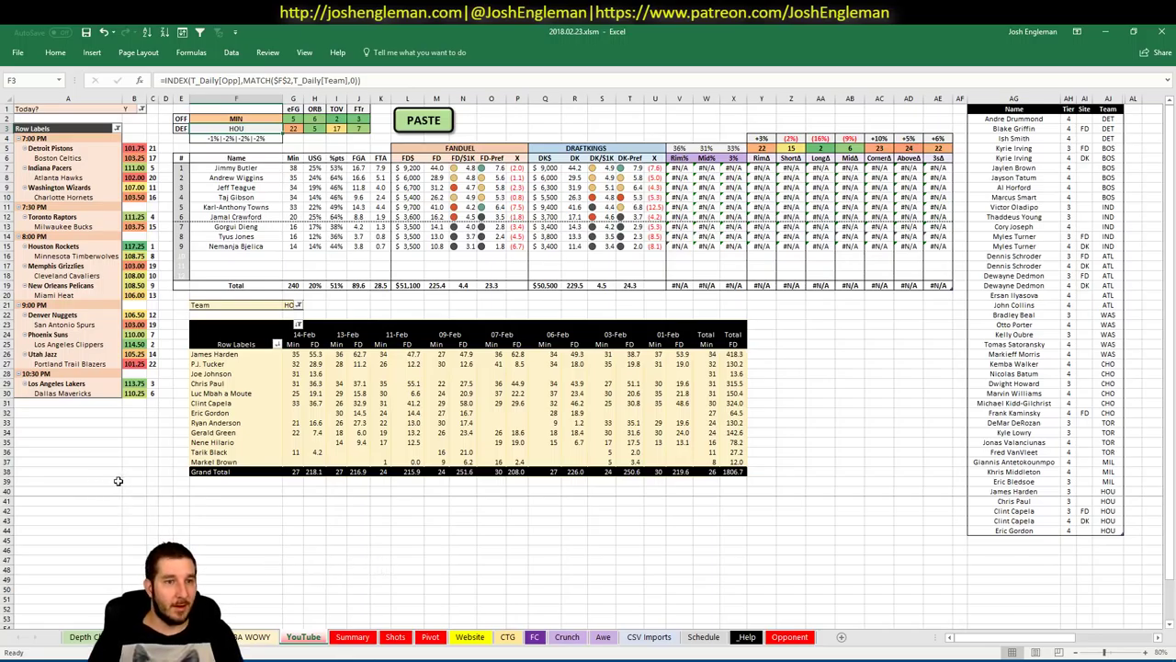
Step: Examine the HOU row against MIN in the Summary sheet's team table, and return to the YouTube sheet
click(353, 636)
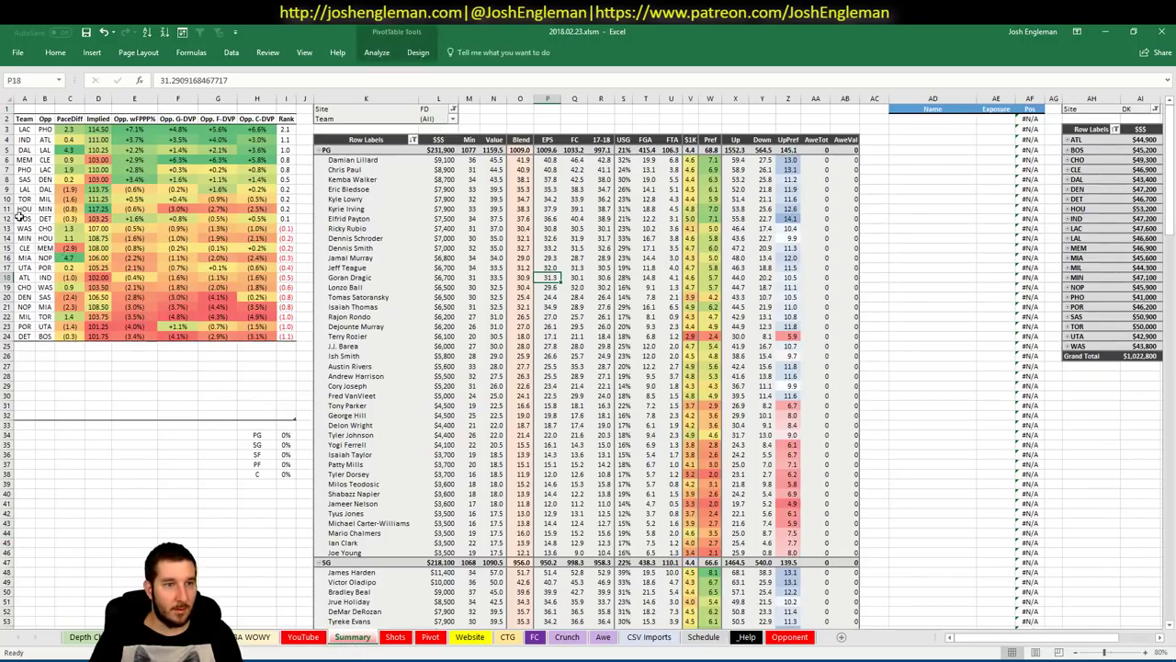
drag(28, 209, 275, 209)
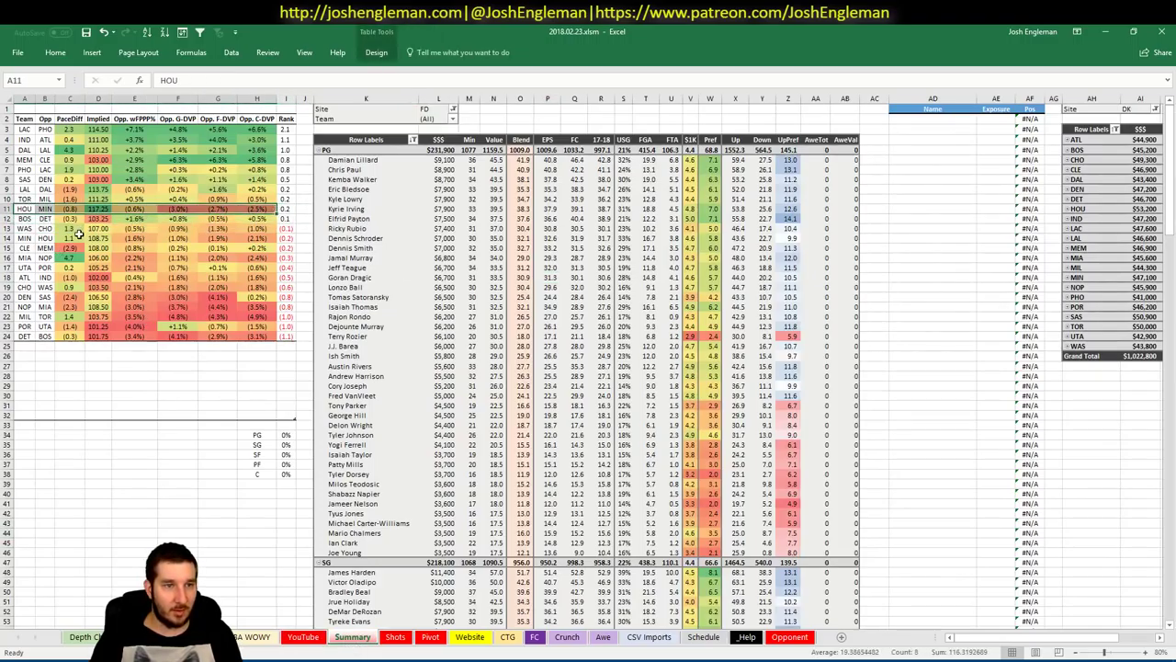
click(303, 637)
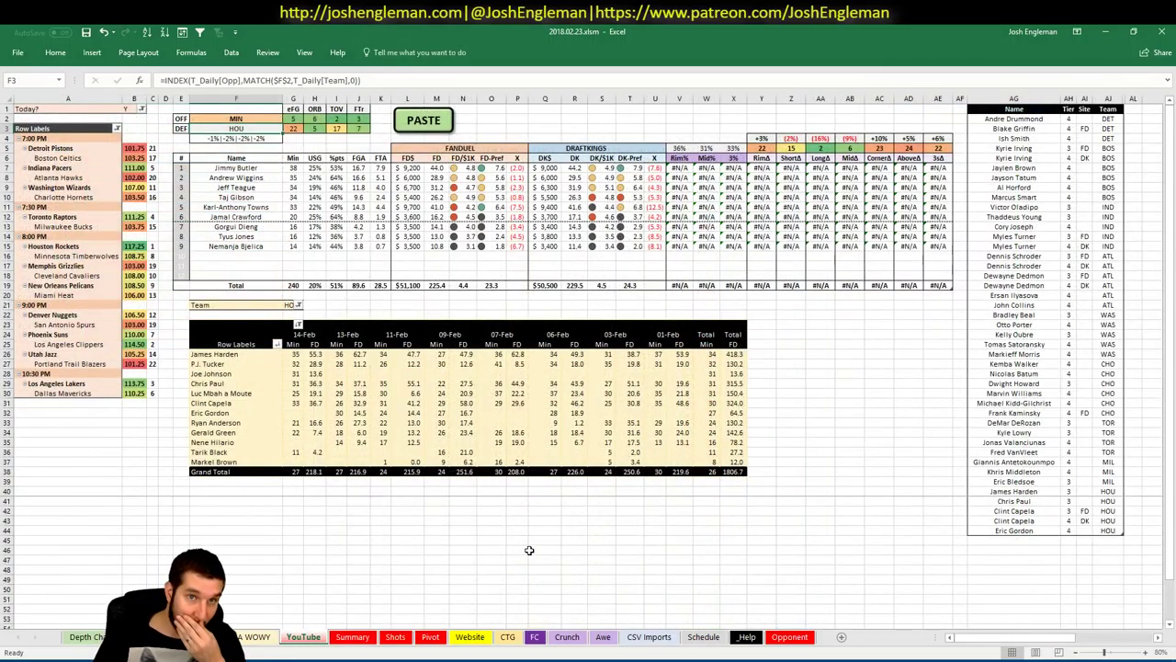
Step: Filter the recent-games pivot table to team MIN
click(1011, 543)
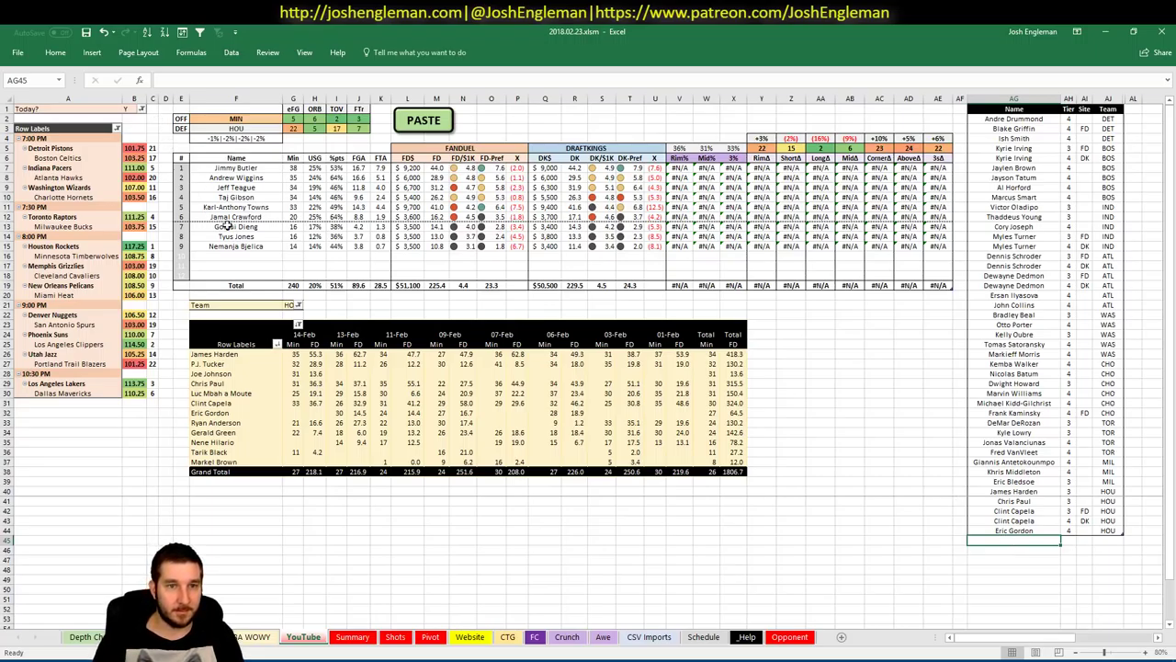
click(288, 305)
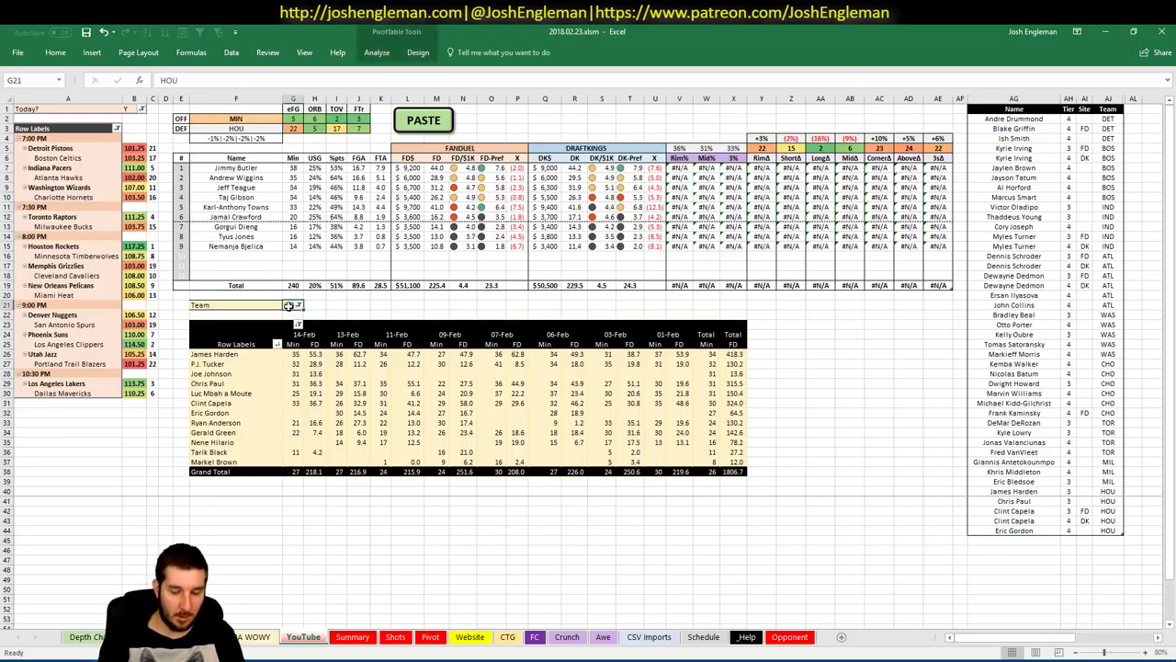
text(MIL)
key(Return)
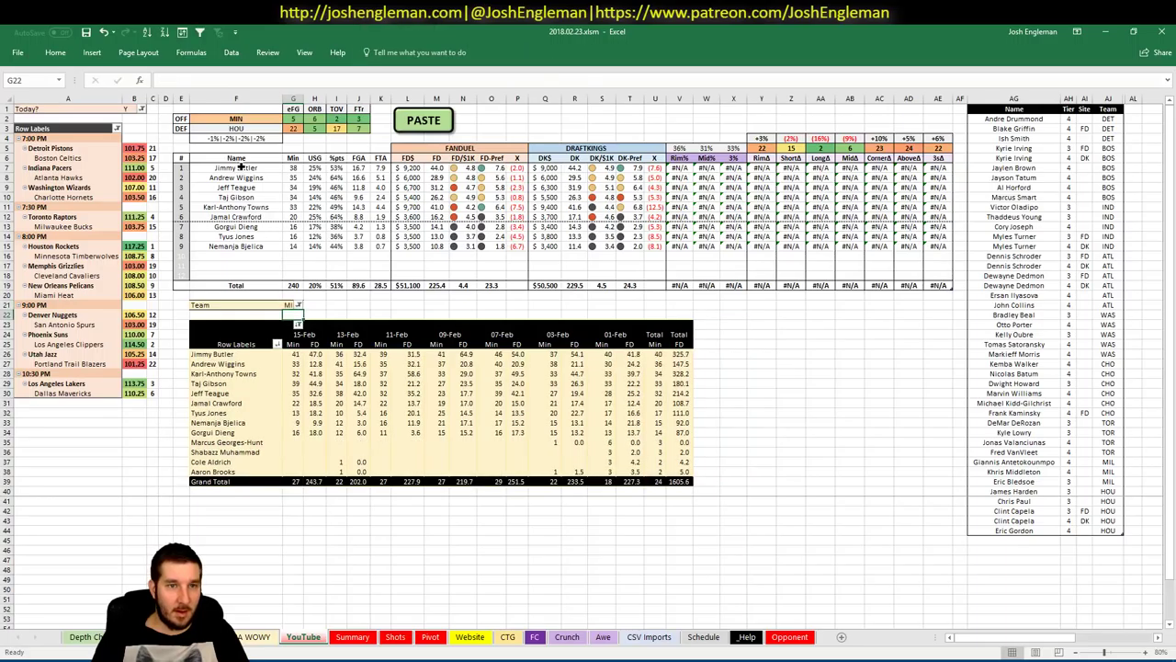
Step: Copy the five MIN players from Jimmy Butler to Karl-Anthony Towns and paste them as values below Eric Gordon in the picks table
drag(240, 166, 237, 208)
key(ctrl+c)
right_click(1010, 542)
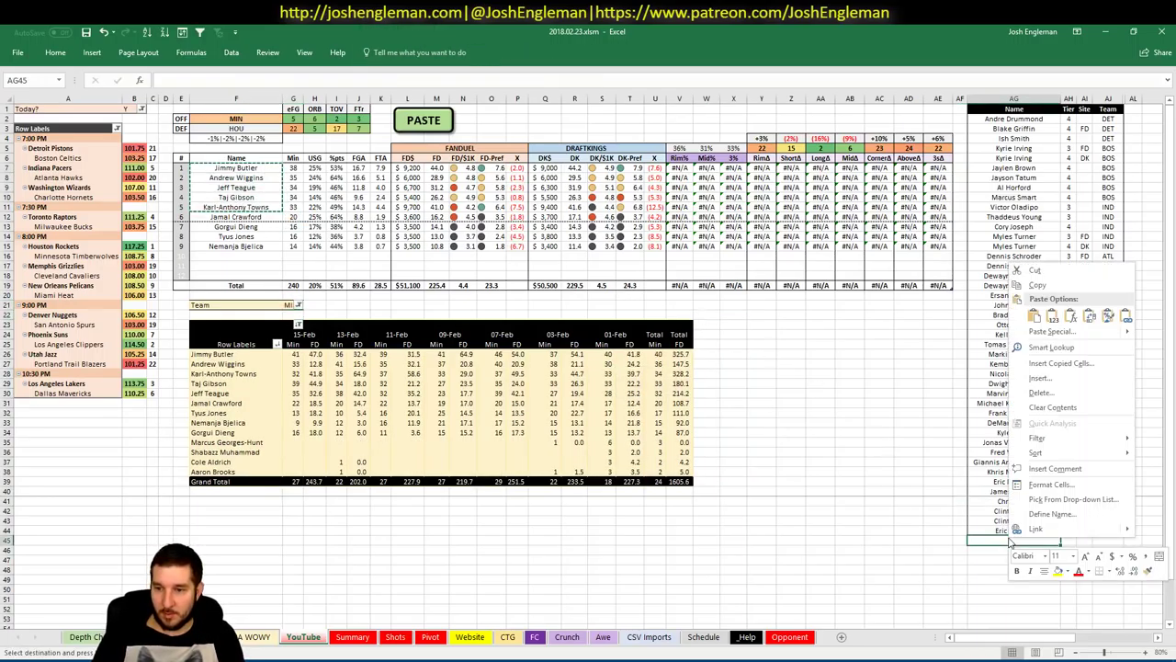
click(1052, 315)
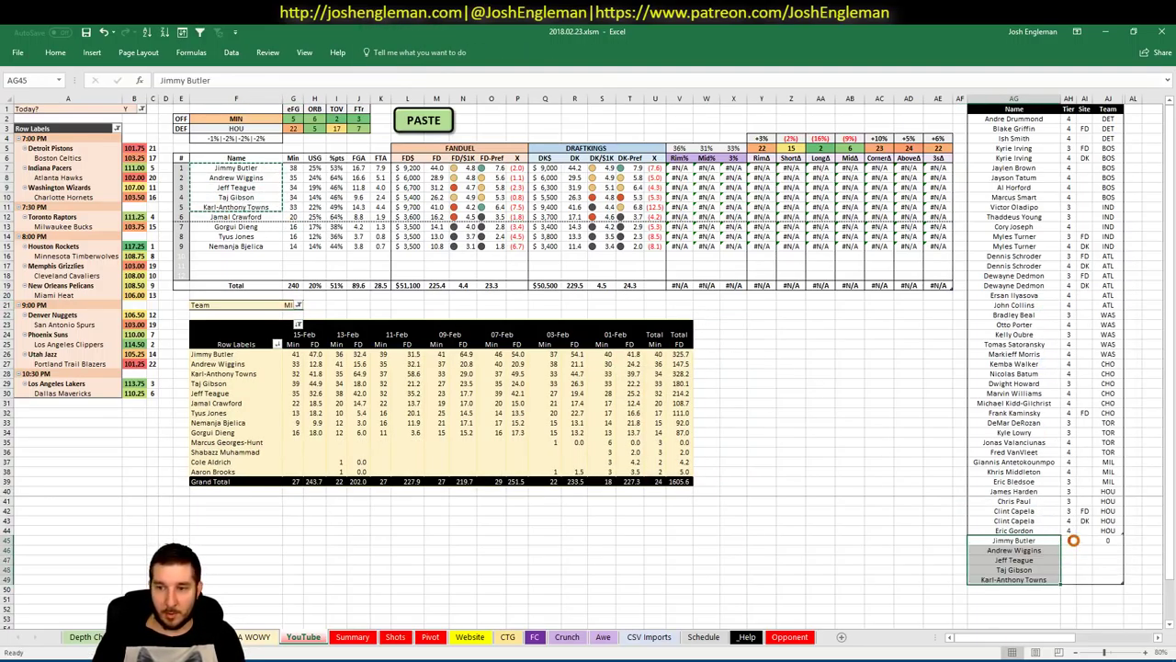
click(1073, 541)
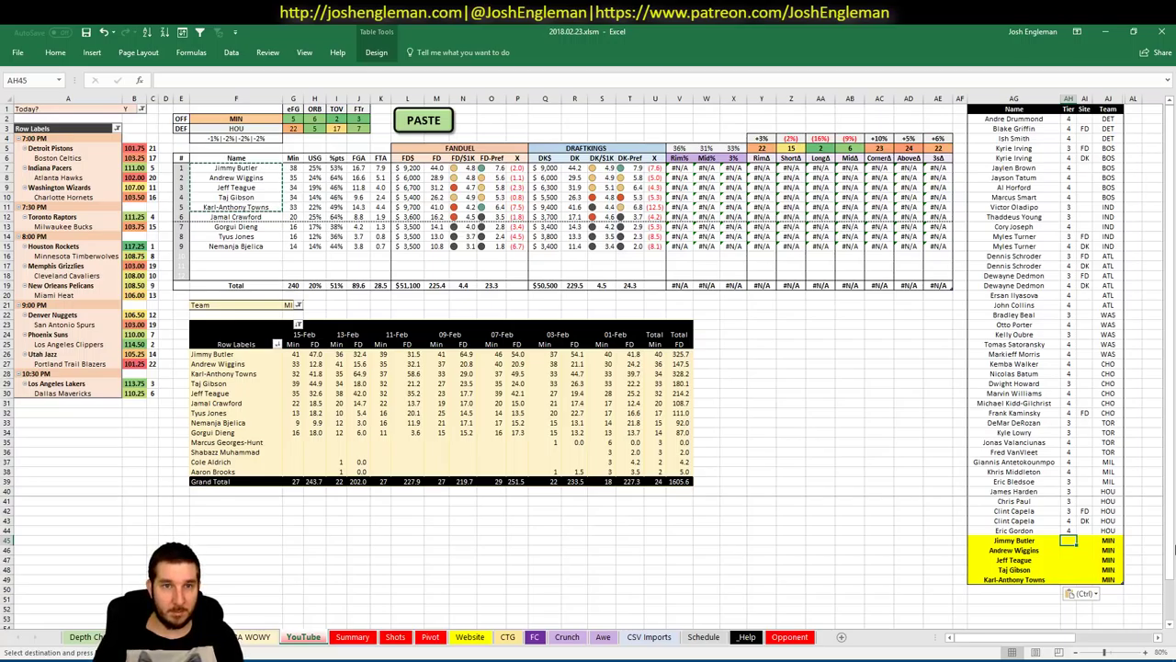
key(Escape)
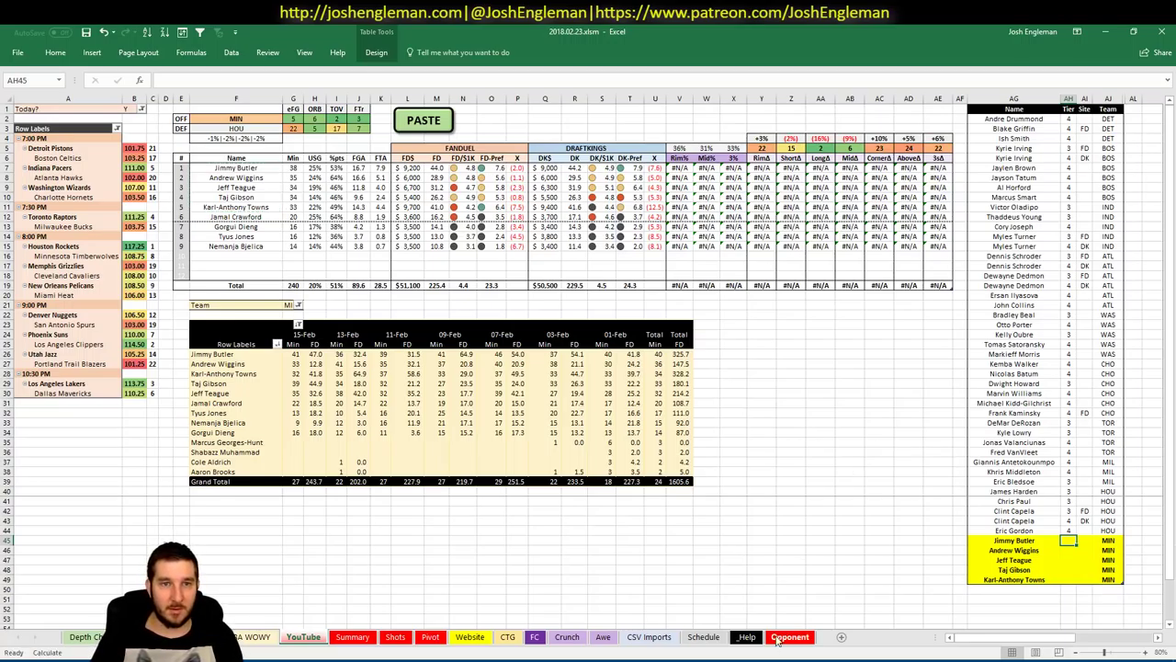
right_click(759, 572)
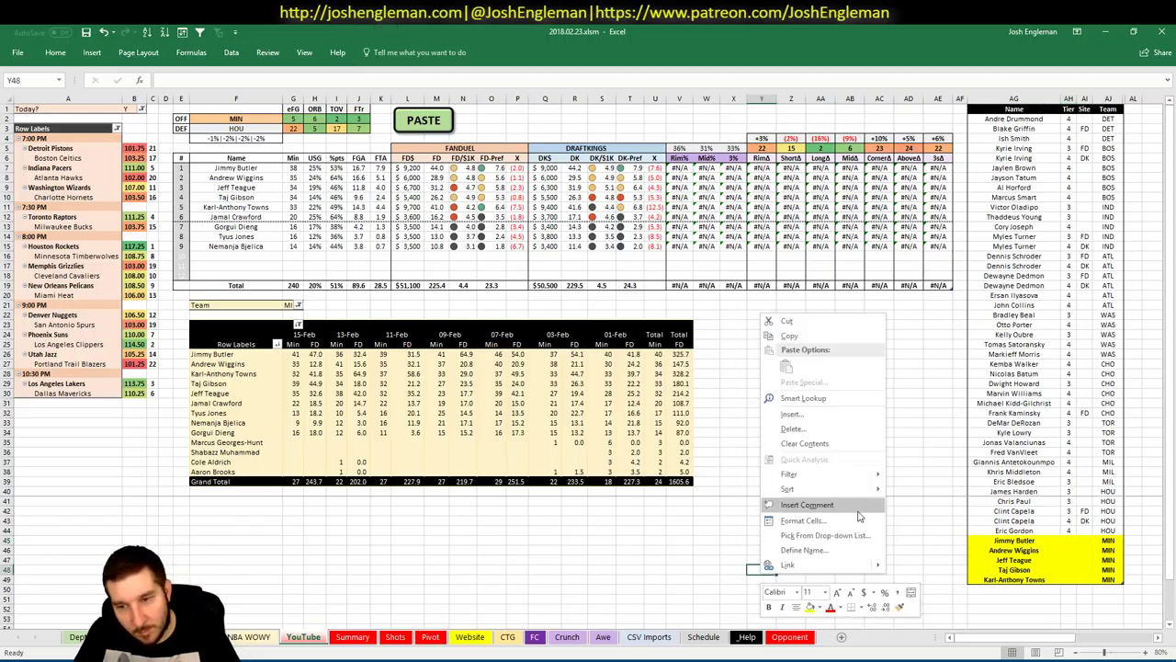
key(Escape)
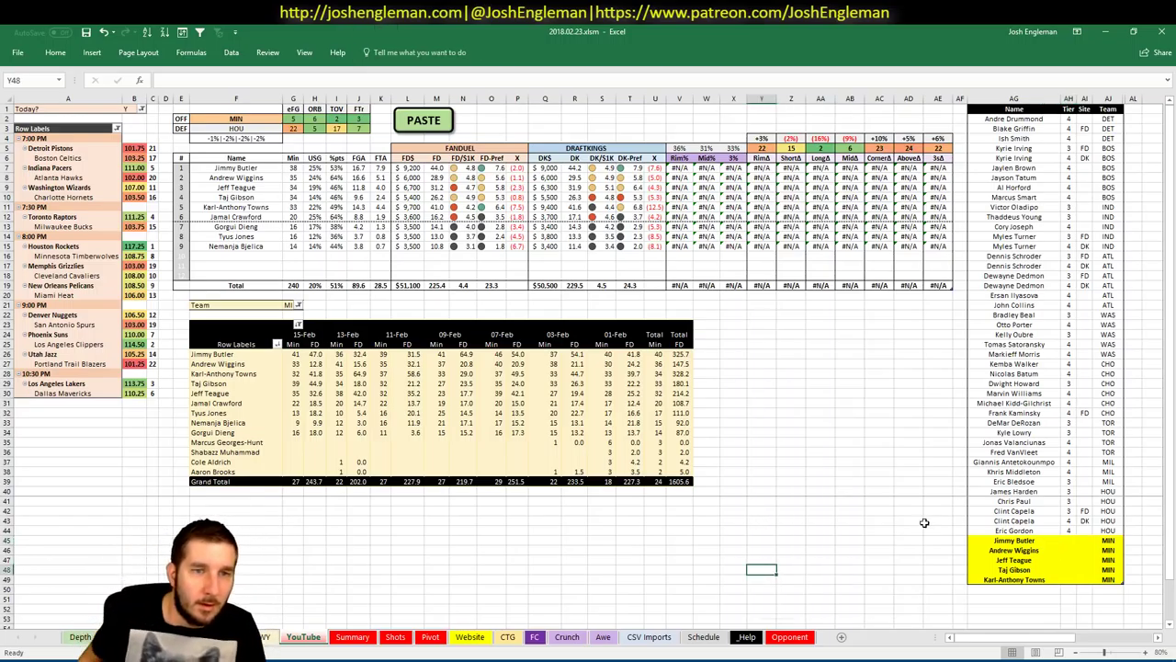
Step: Switch to FantasyCruncher, examine Jimmy Butler's game log among the SF players, and return to the Excel workbook
key(alt+Tab)
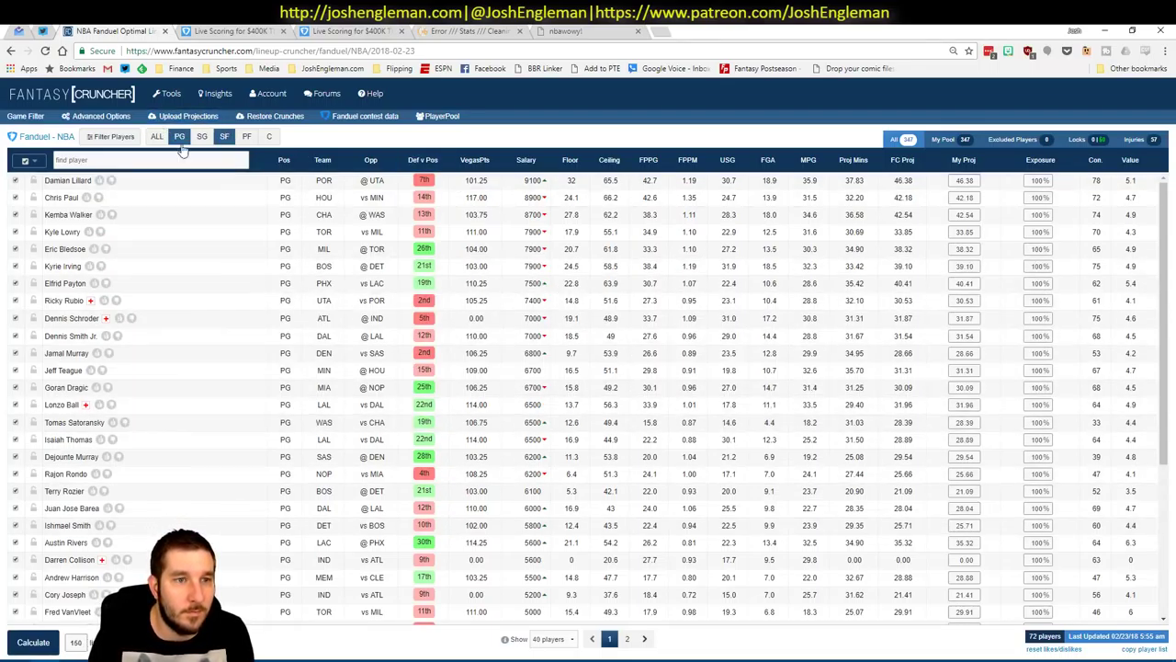
click(224, 136)
click(66, 216)
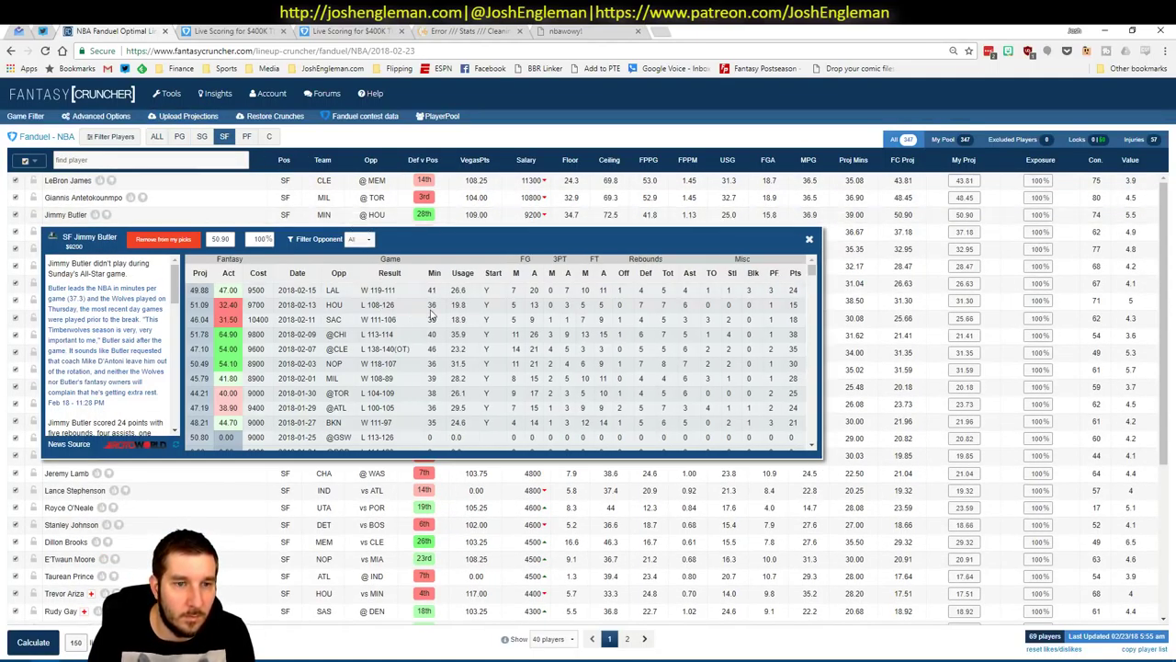
click(808, 239)
key(alt+Tab)
Step: Set the tier to 3 for Jimmy Butler, Andrew Wiggins and Jeff Teague in the picks table
click(1067, 540)
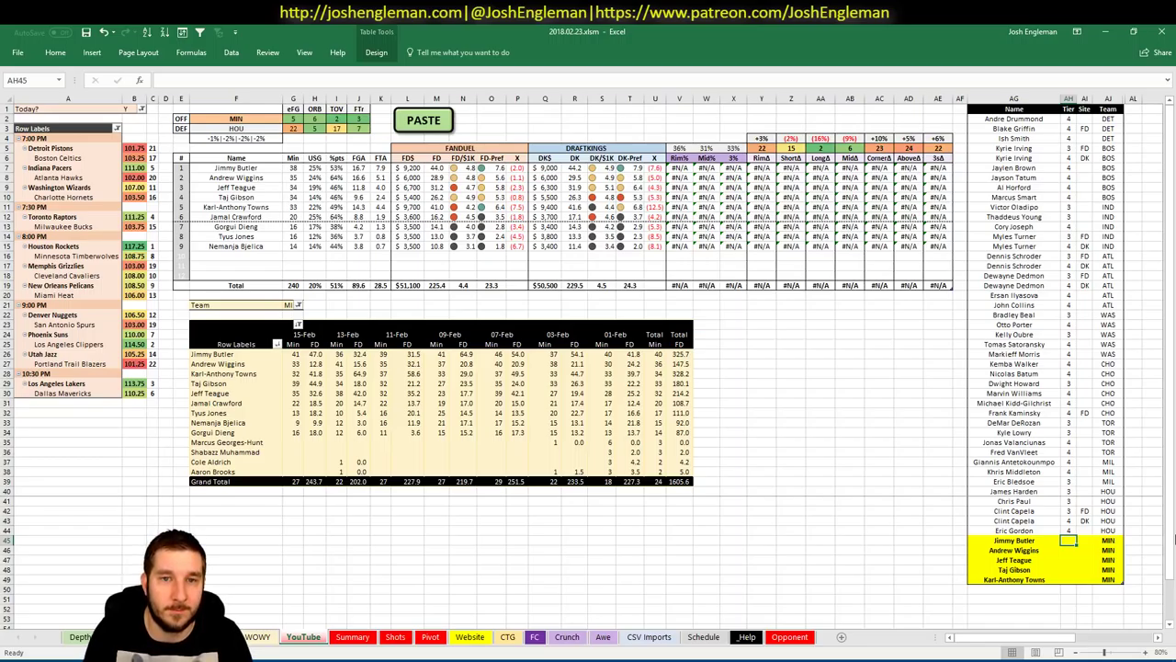
text(3)
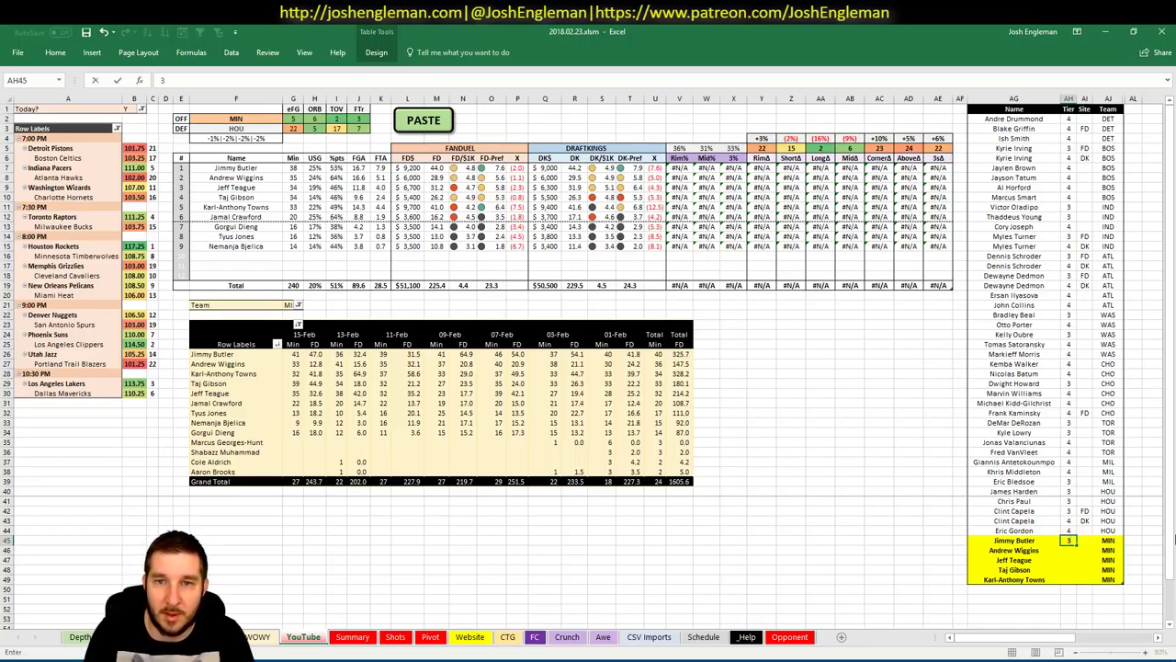
key(Return)
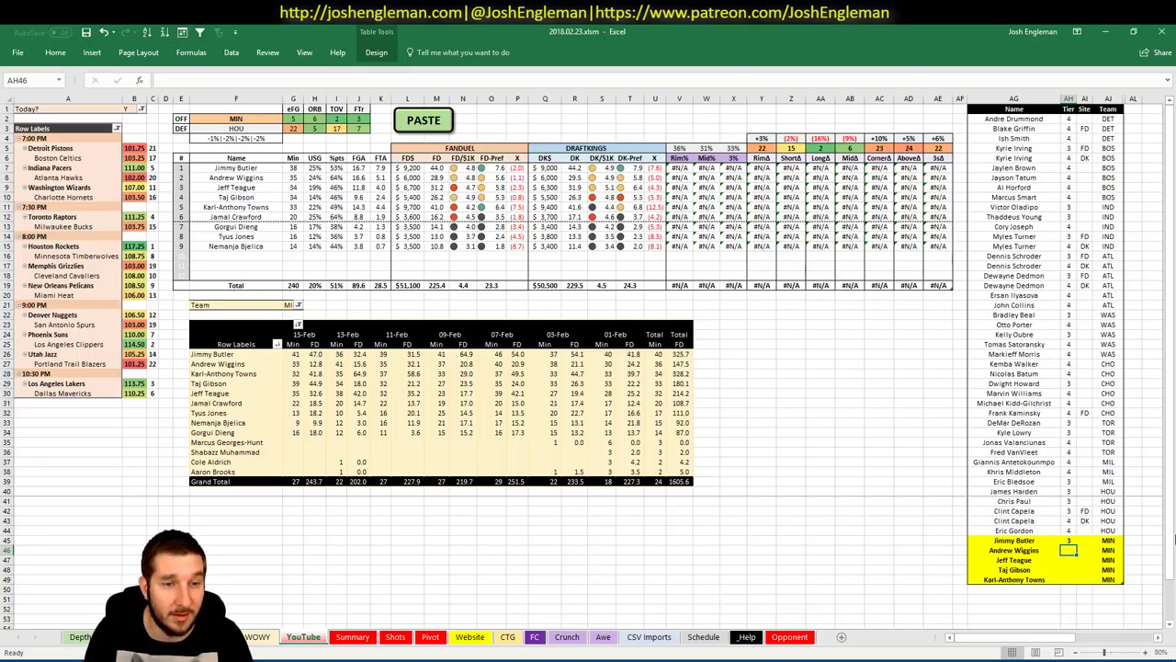
text(3)
key(Return)
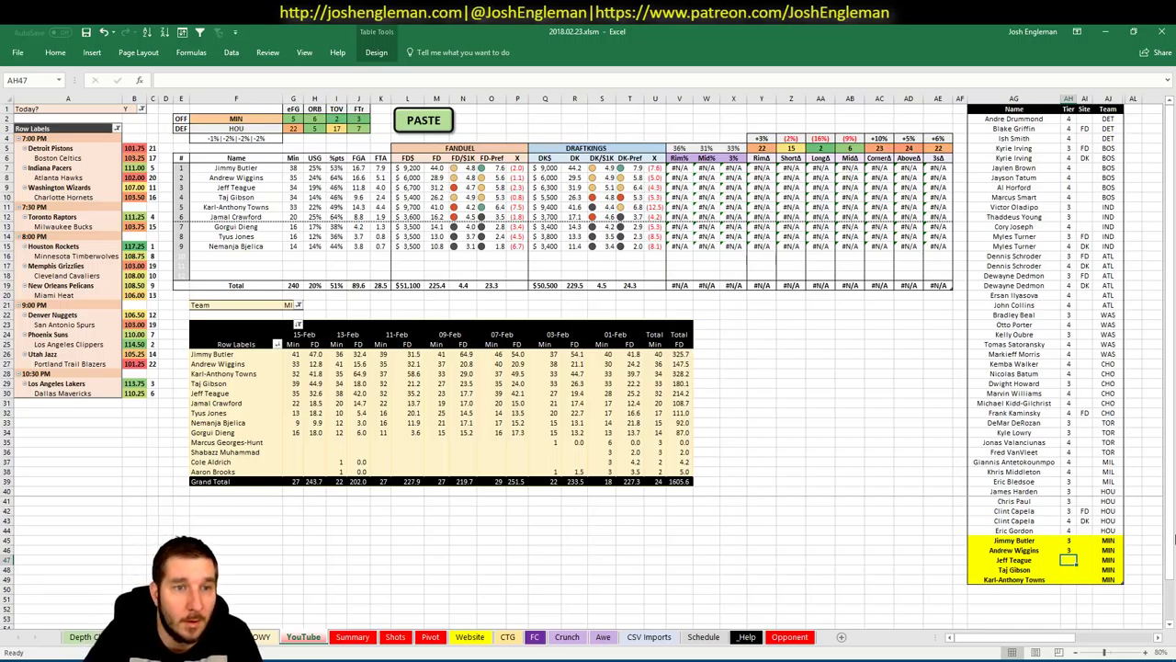
text(3)
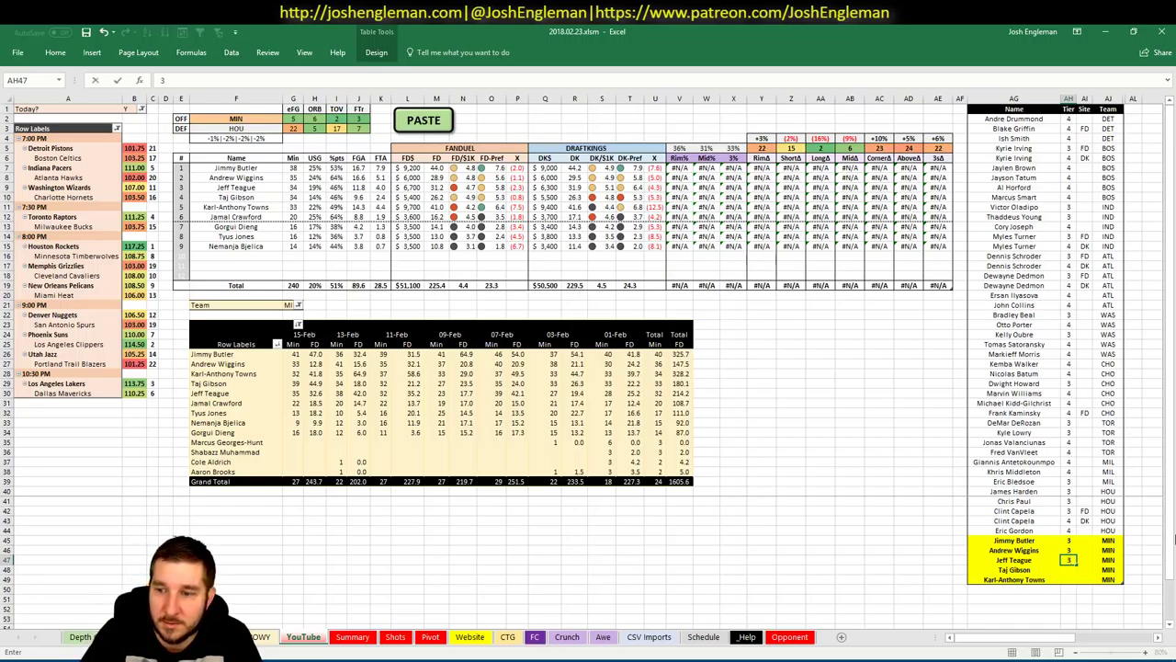
key(Return)
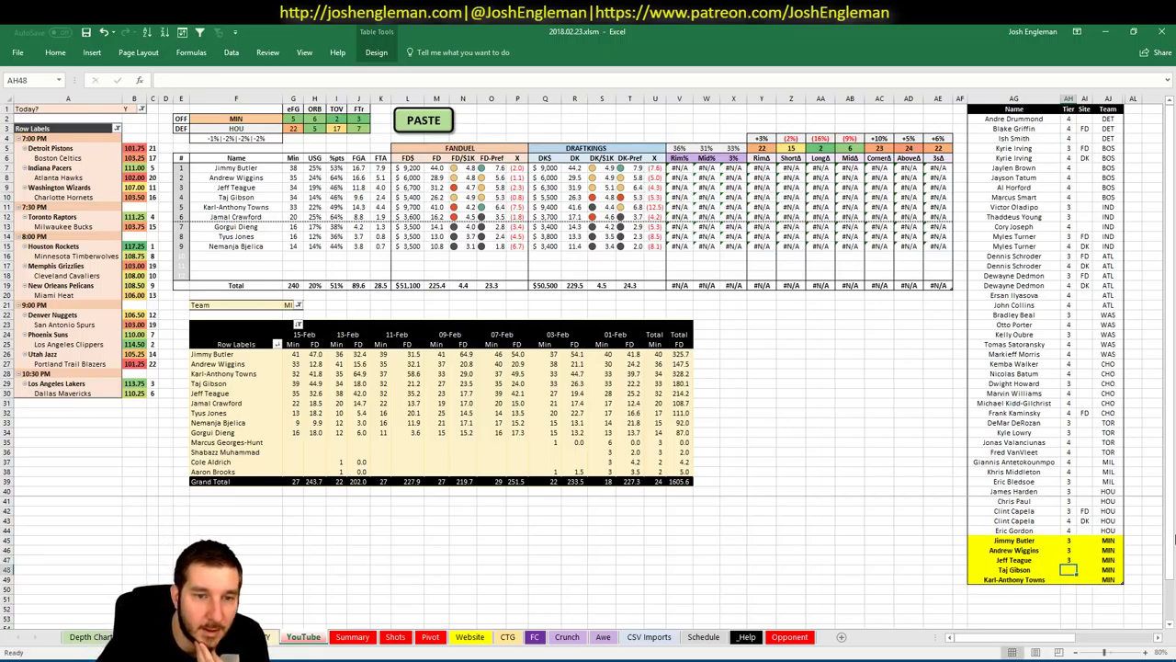
Step: Set the tier to 3 for Taj Gibson and Karl-Anthony Towns in the picks table
key(Up)
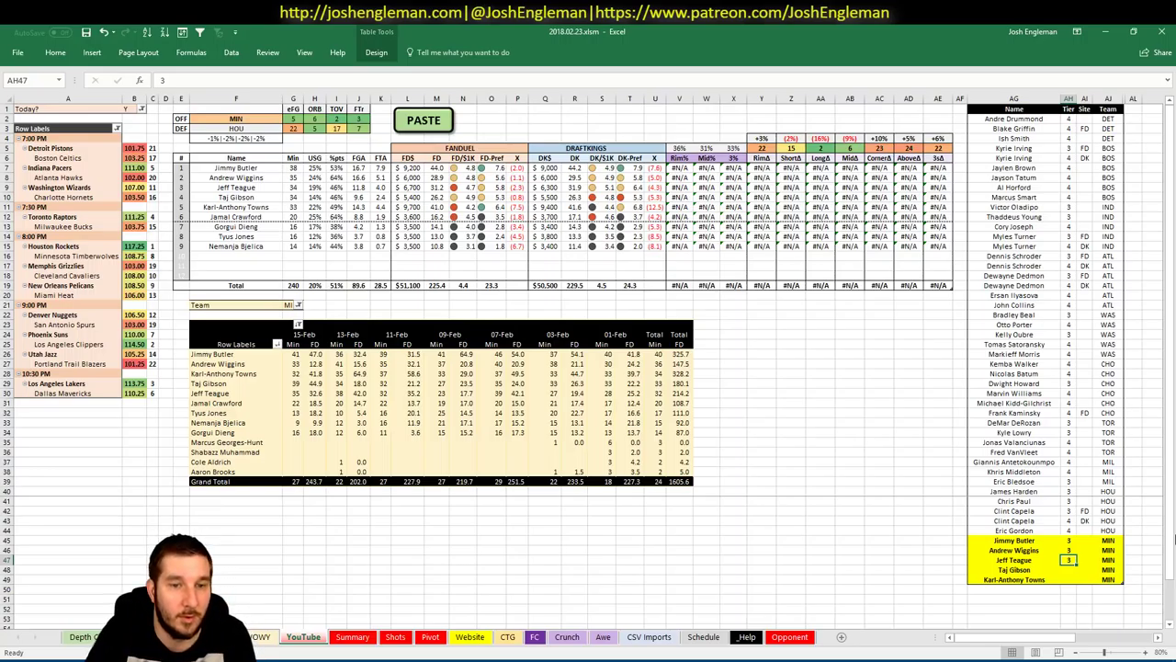
key(Return)
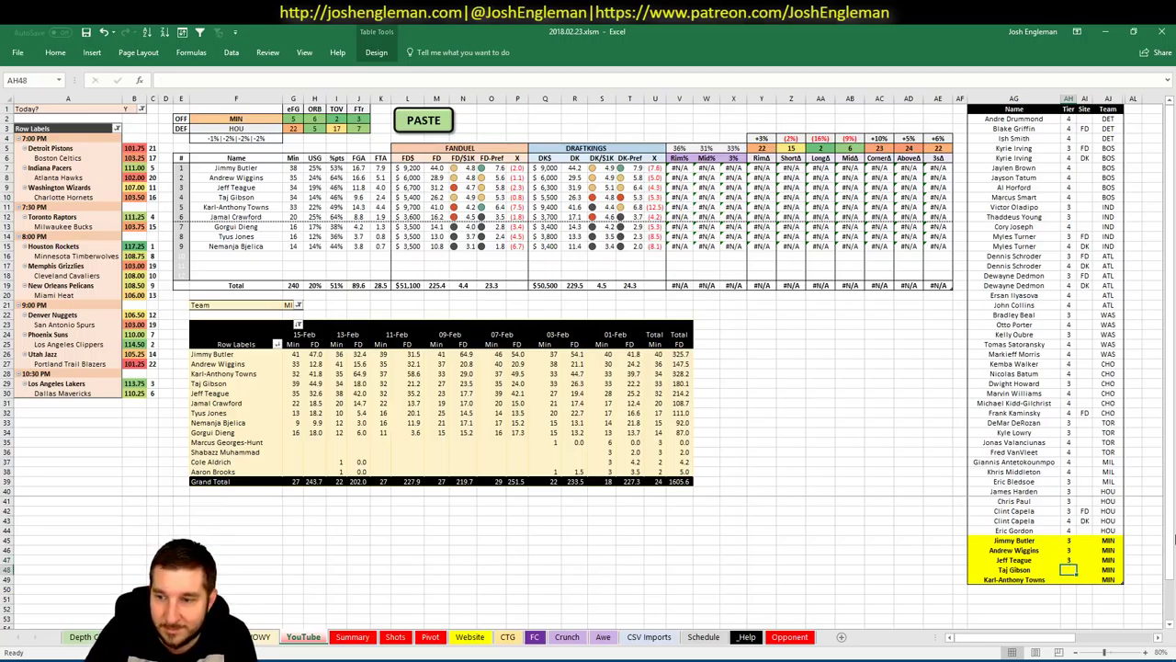
text(3)
key(Return)
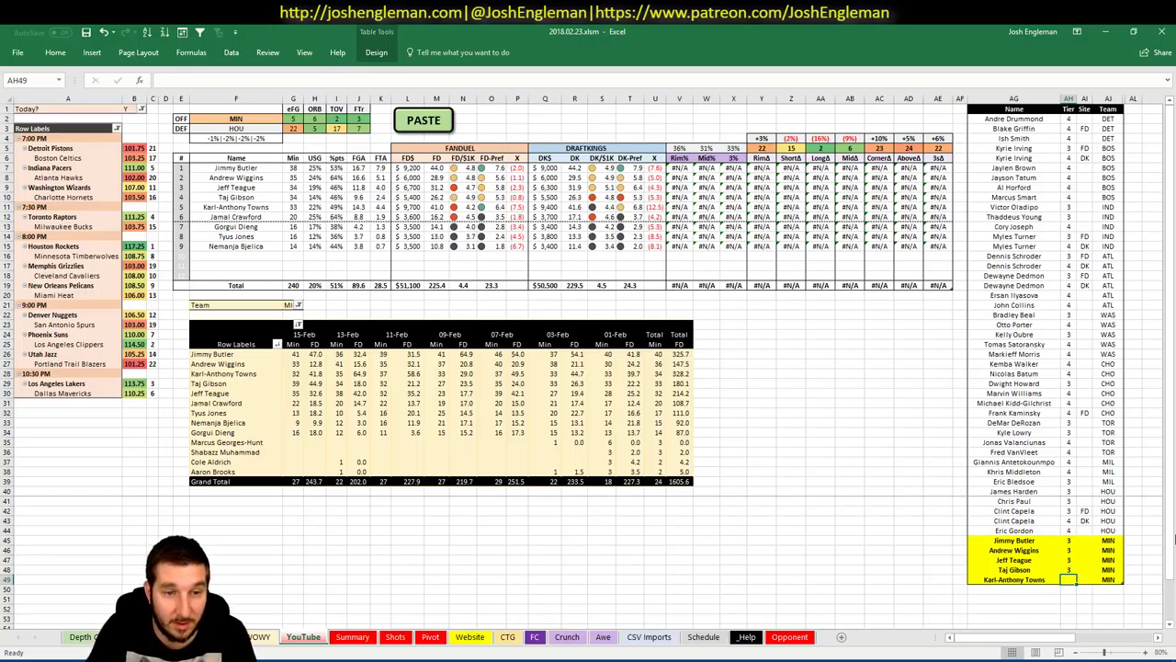
text(3)
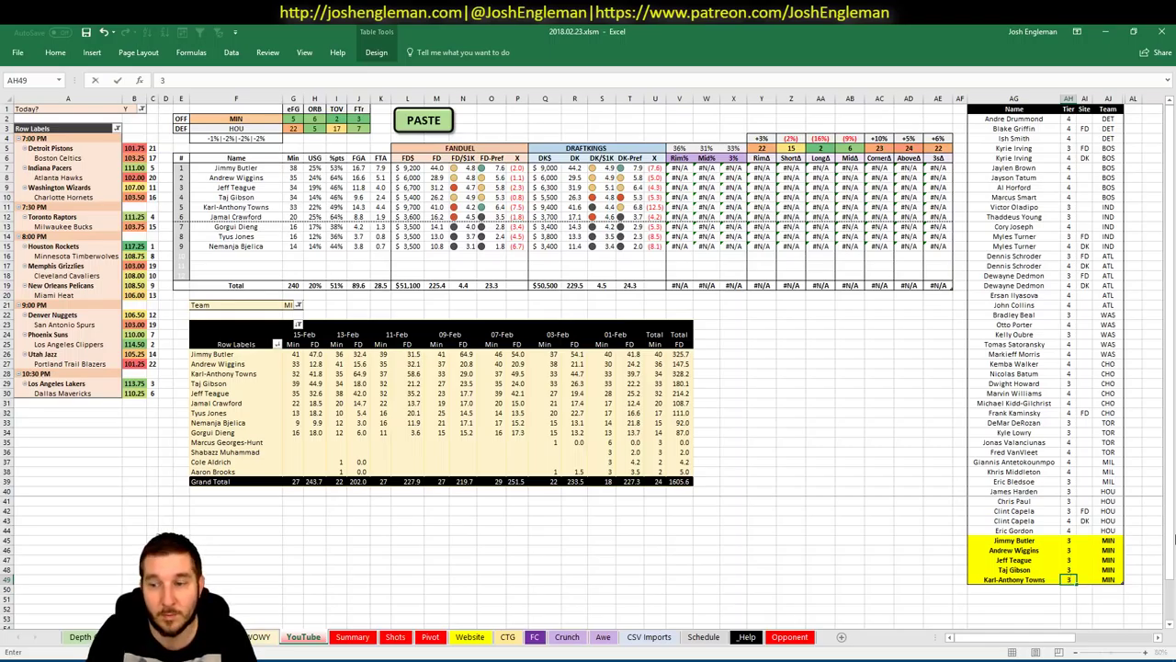
key(Return)
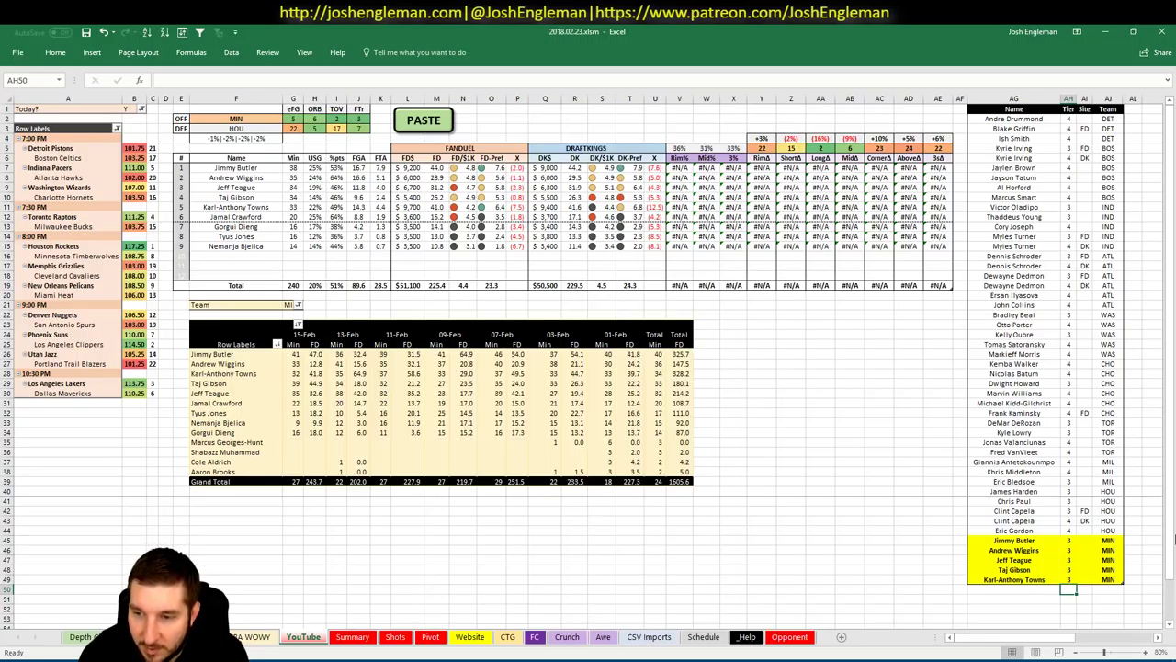
Step: Set the offensive team of the matchup to MEM
click(219, 118)
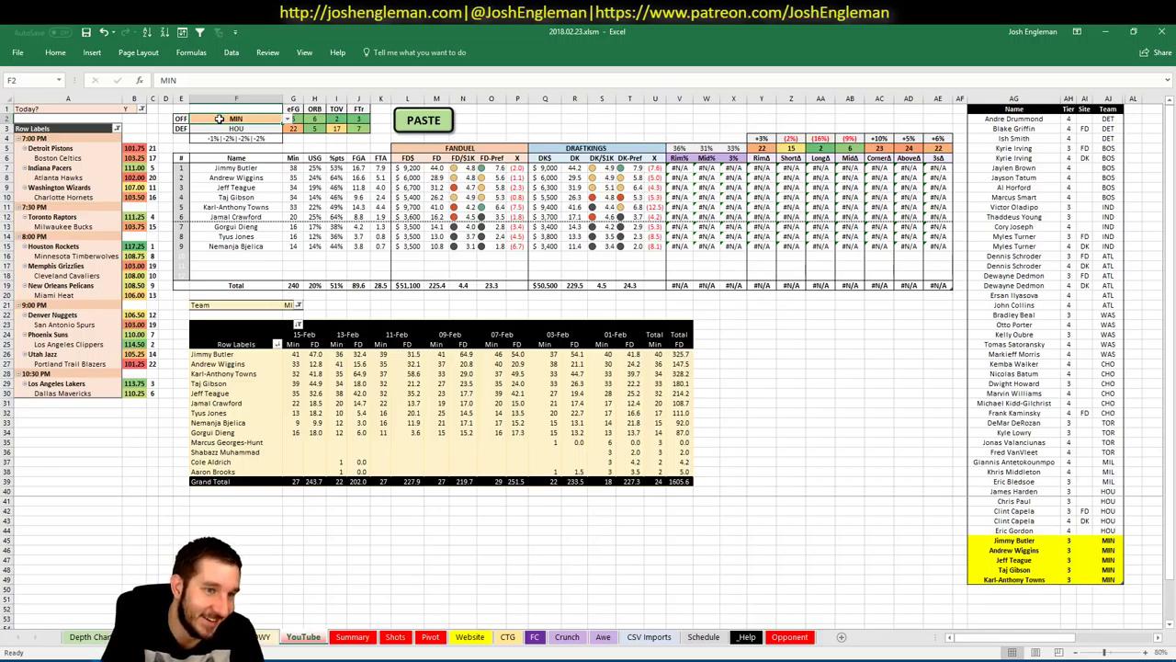
text(MEM)
key(Return)
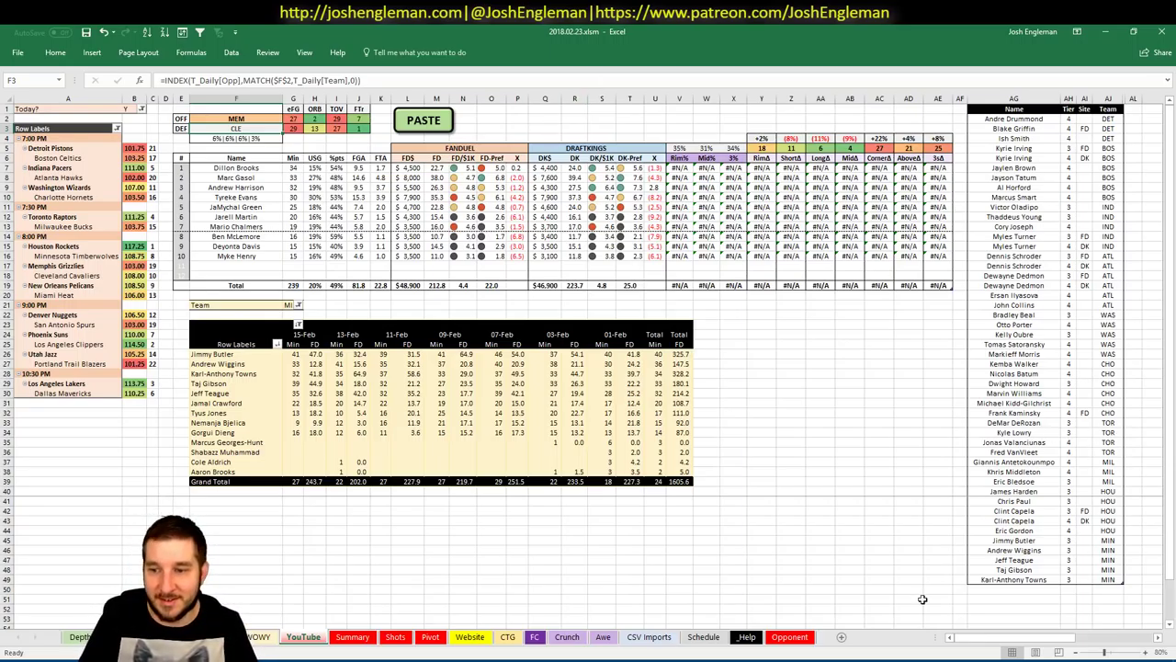
Step: Filter the recent-games pivot table to team MEM
key(ctrl+End)
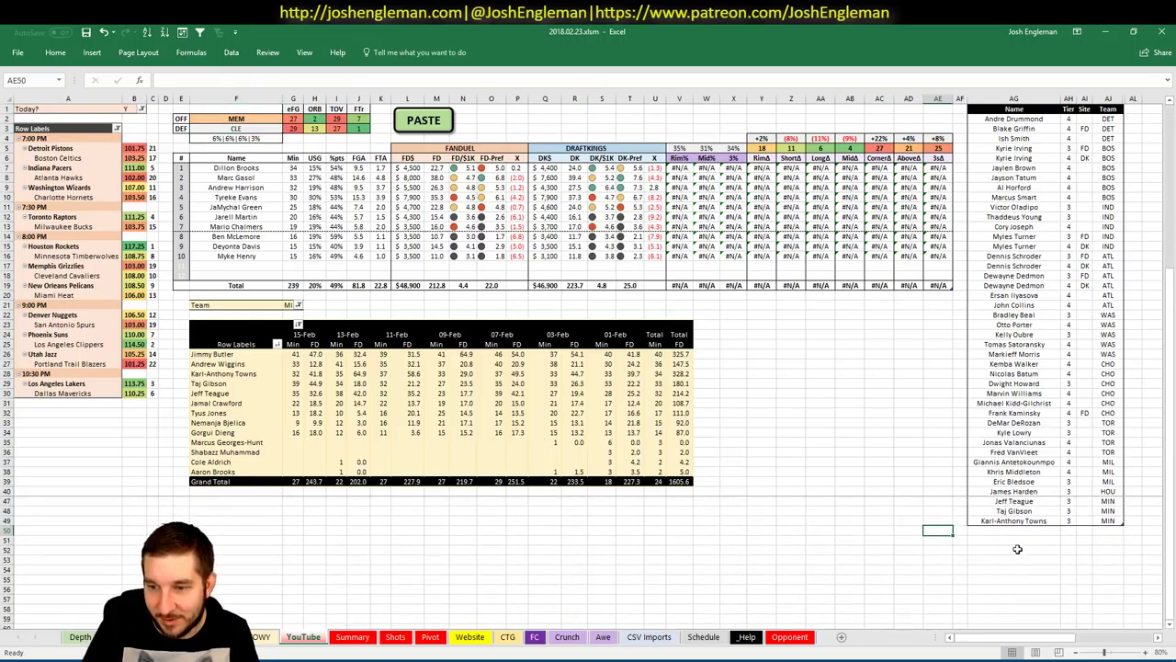
click(992, 530)
click(292, 314)
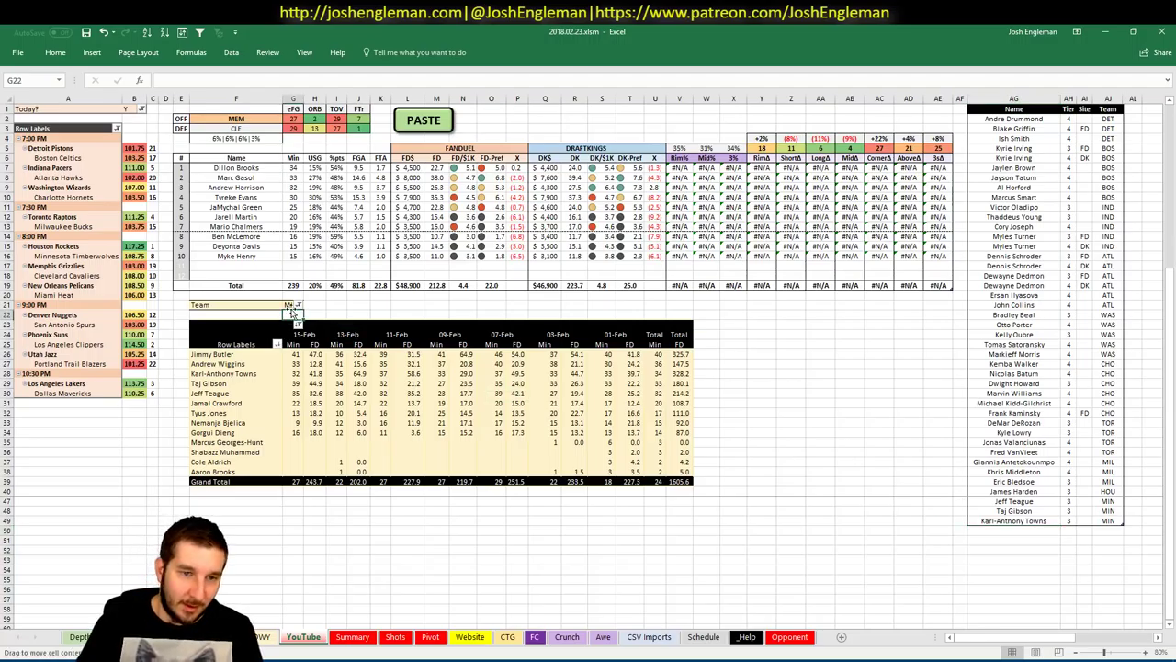
click(290, 306)
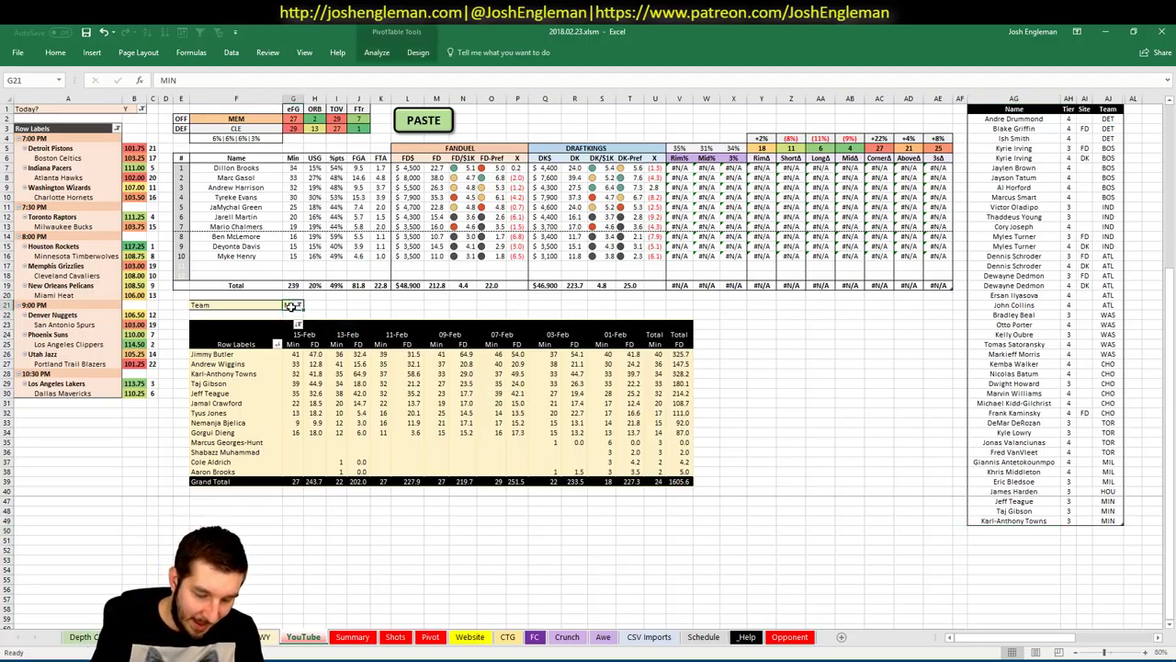
text(MEM)
key(Return)
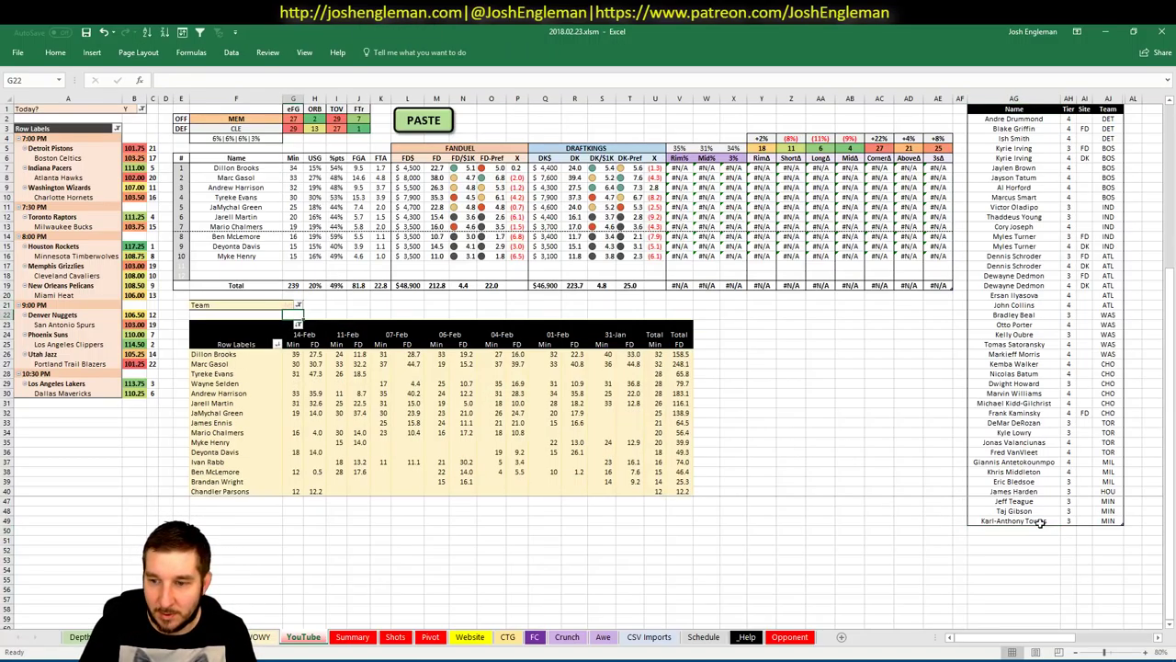
Step: Add Dillon Brooks with tier 3 and no site below Karl-Anthony Towns in the picks table
click(1029, 531)
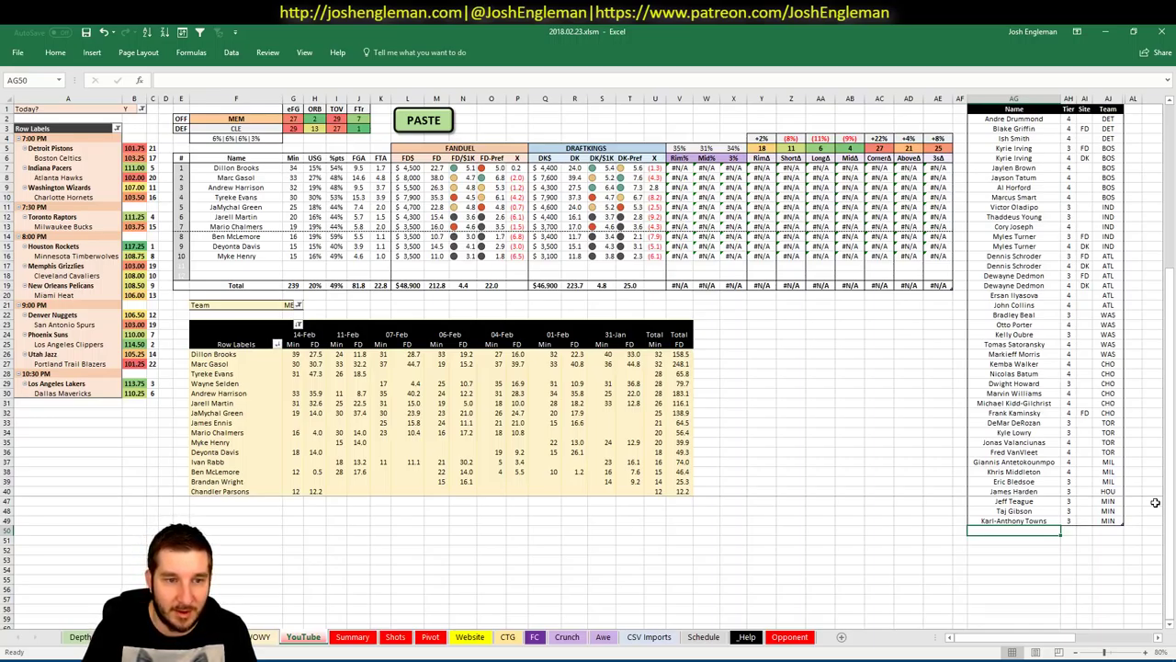
text(Dillon)
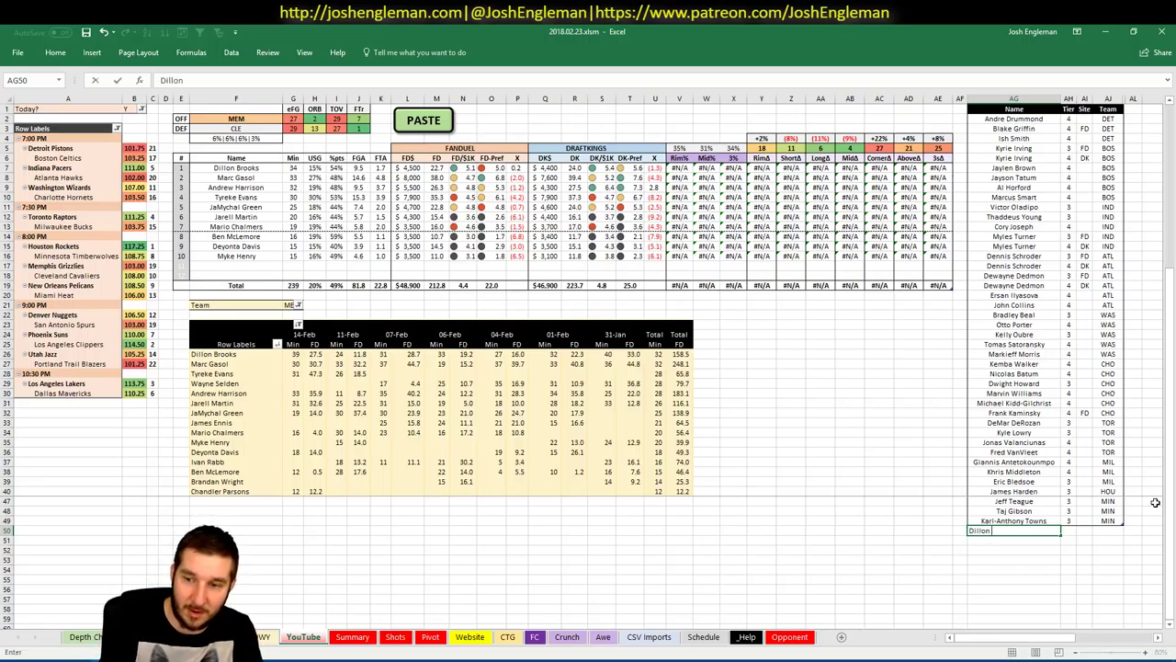
text( Brooks)
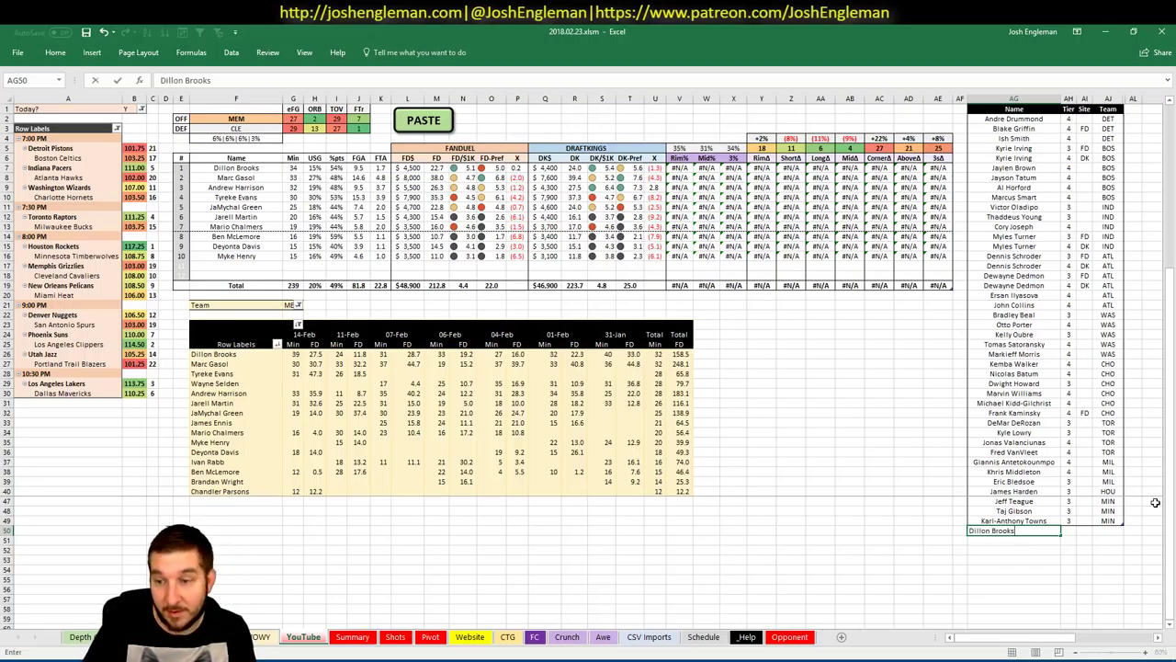
key(Tab)
key(Return)
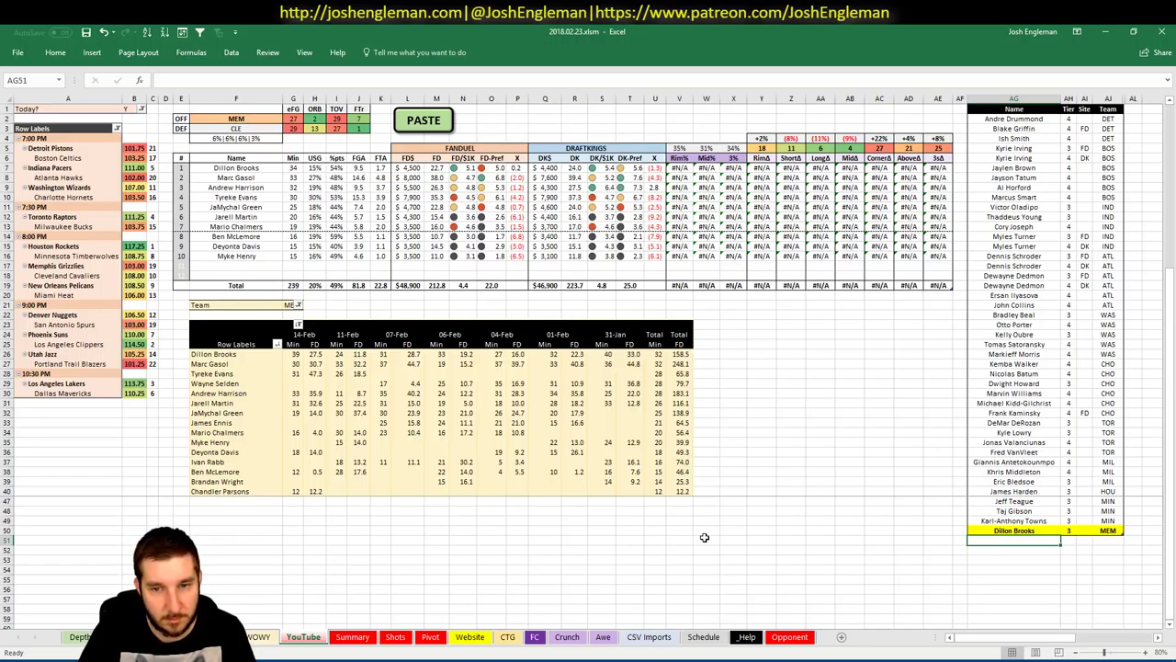
Step: Add Marc Gasol with tier 3 and no site below Dillon Brooks in the picks table
text(Marc Gasol)
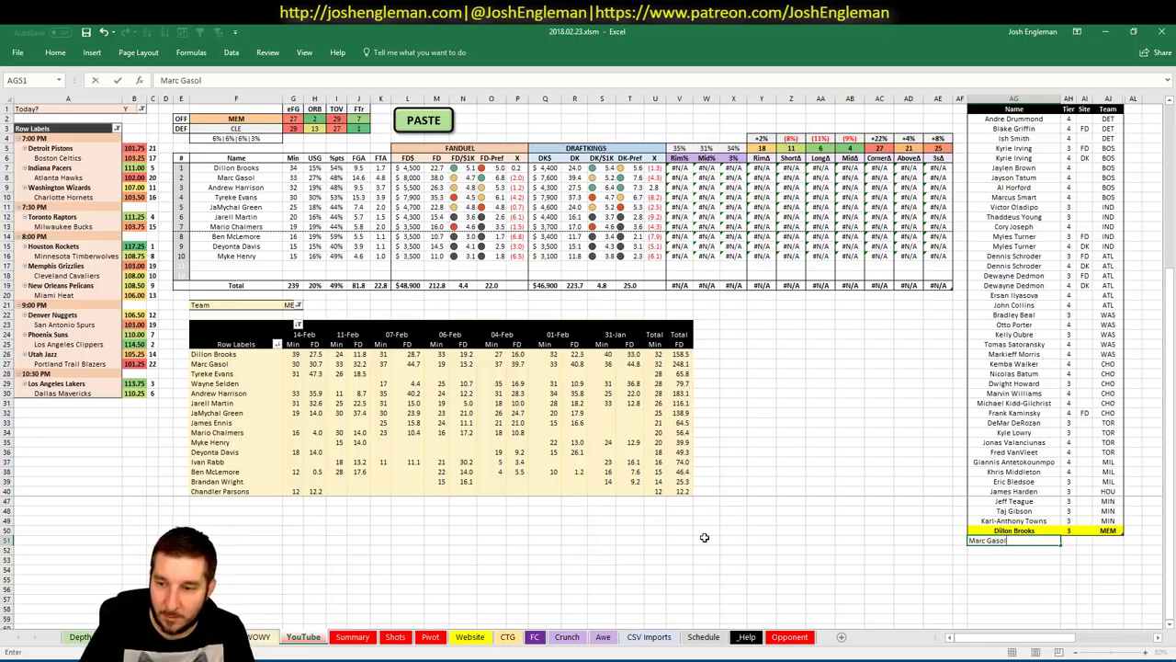
key(Tab)
text(3)
key(Return)
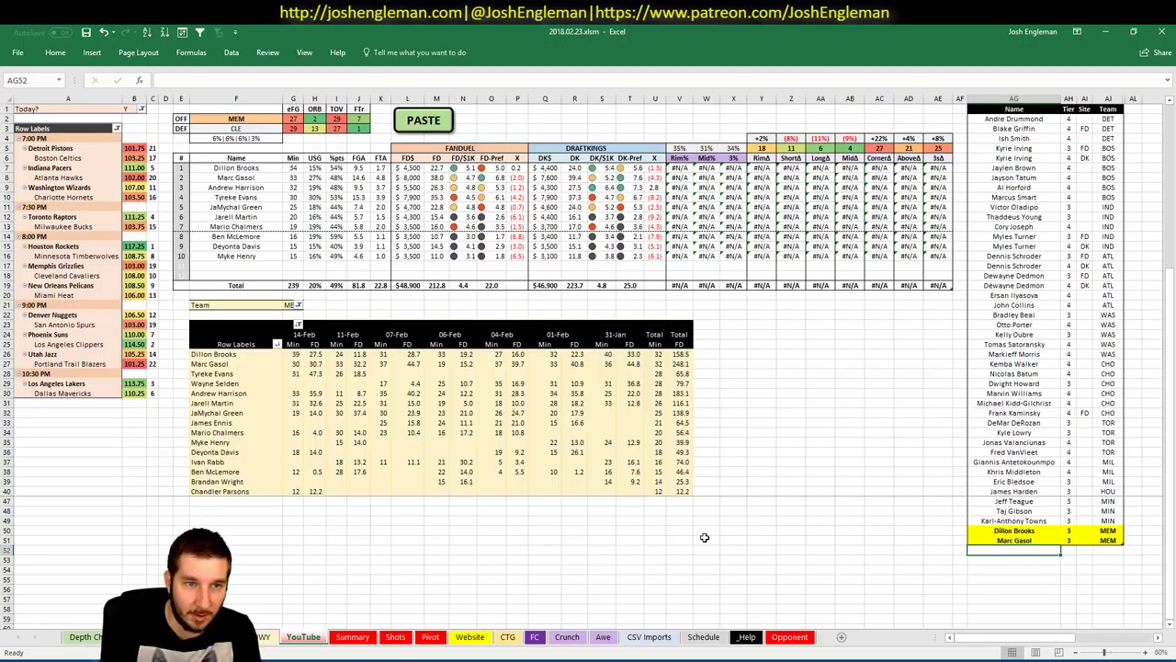
Step: Add Andrew Harrison with tier 4 and site FD below Marc Gasol in the picks table
text(Andrew Harrison)
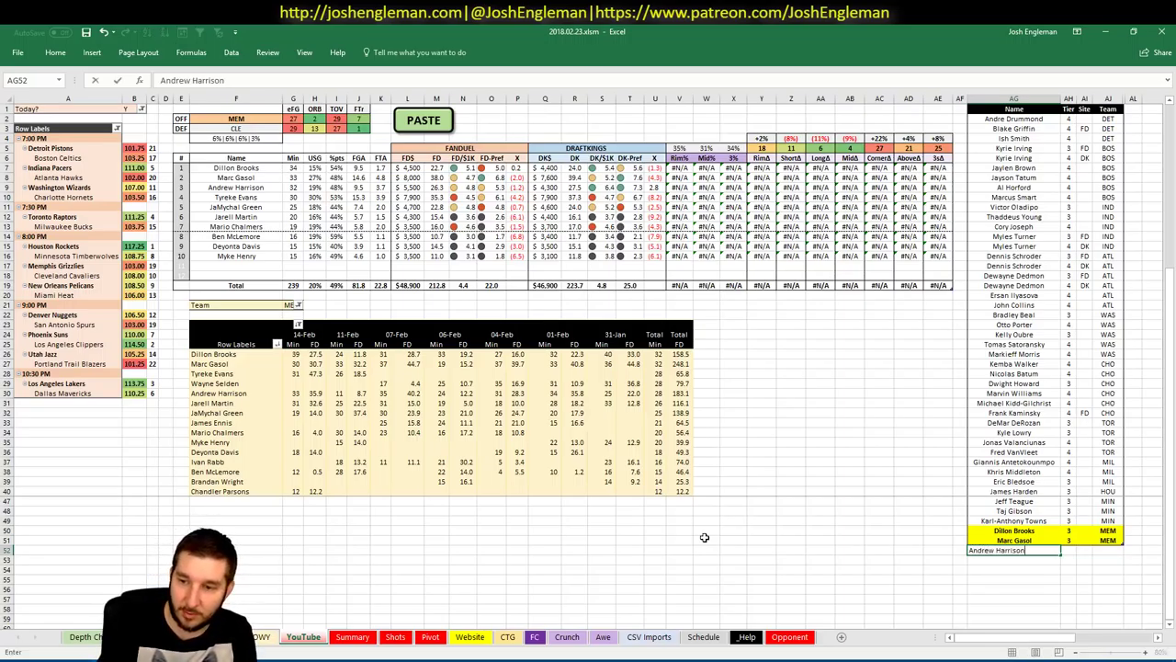
key(Tab)
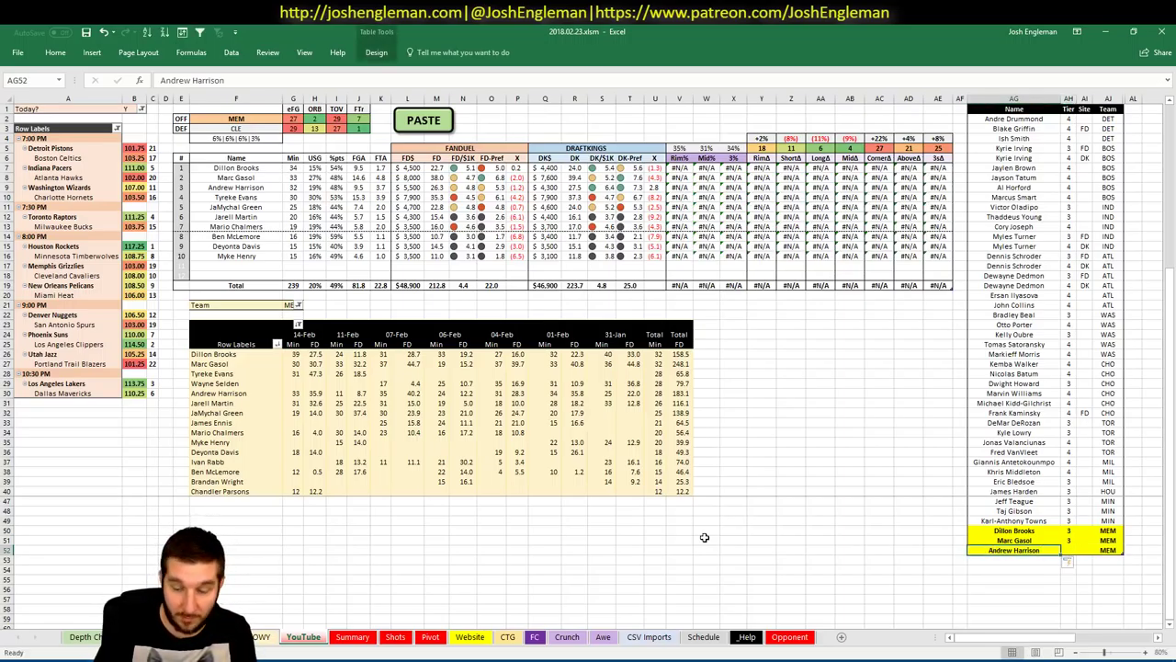
key(Tab)
text(FD)
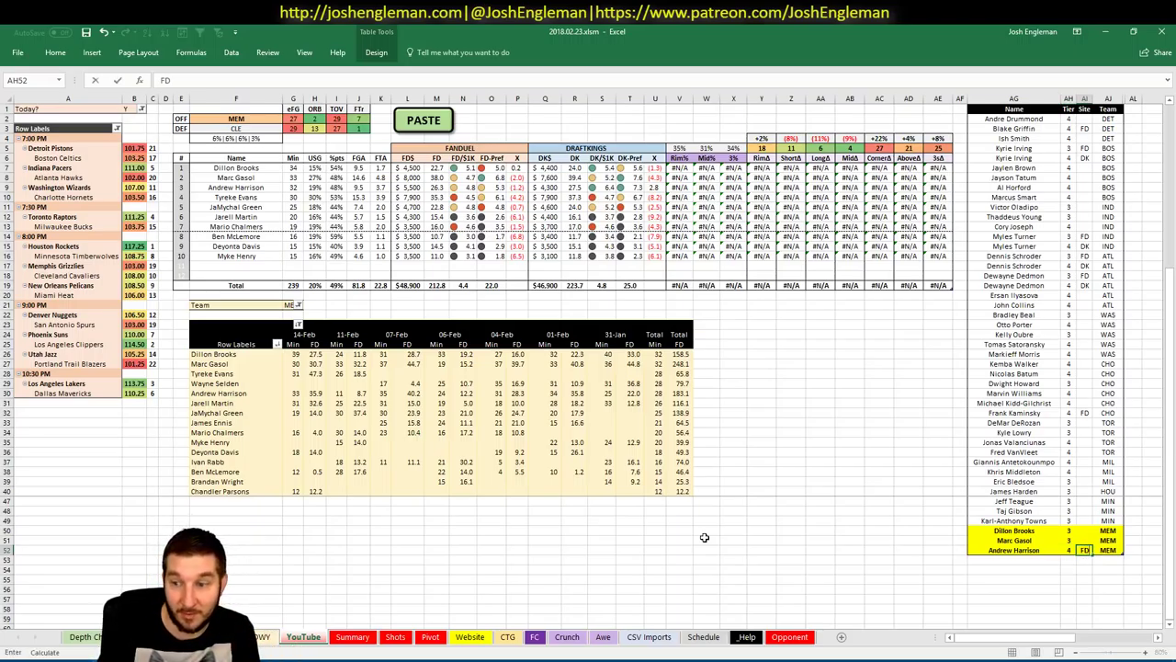
key(Return)
key(Left)
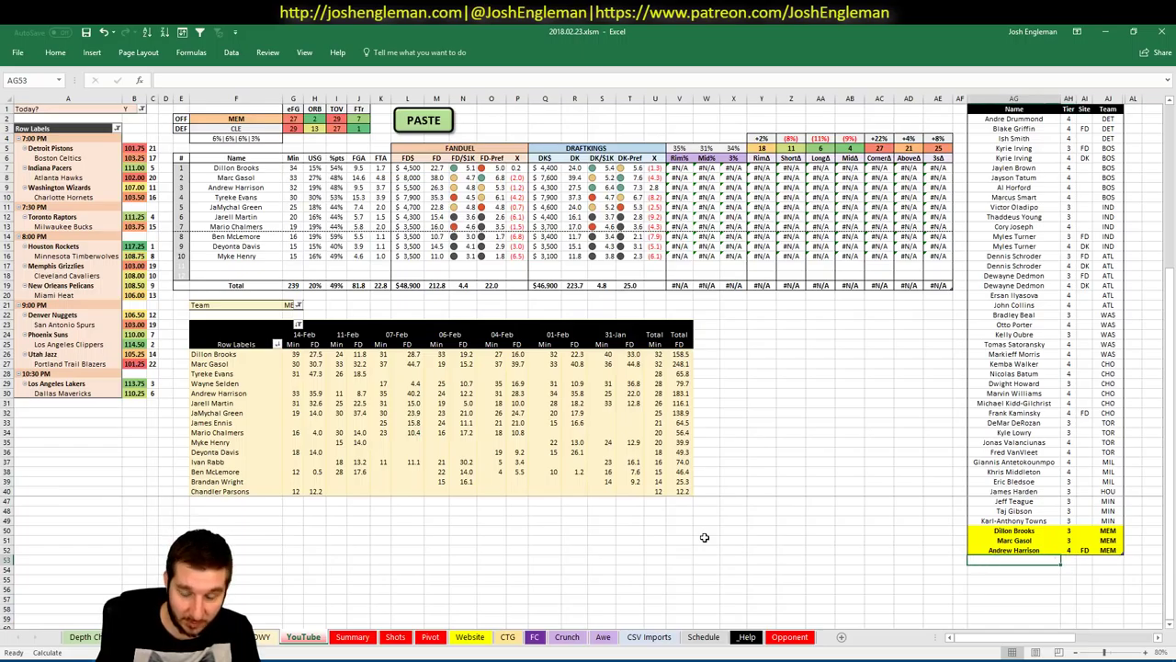
Step: Add Andrew Harrison to the player tier list with tier 3 and site DK
text(Andrew Harrison)
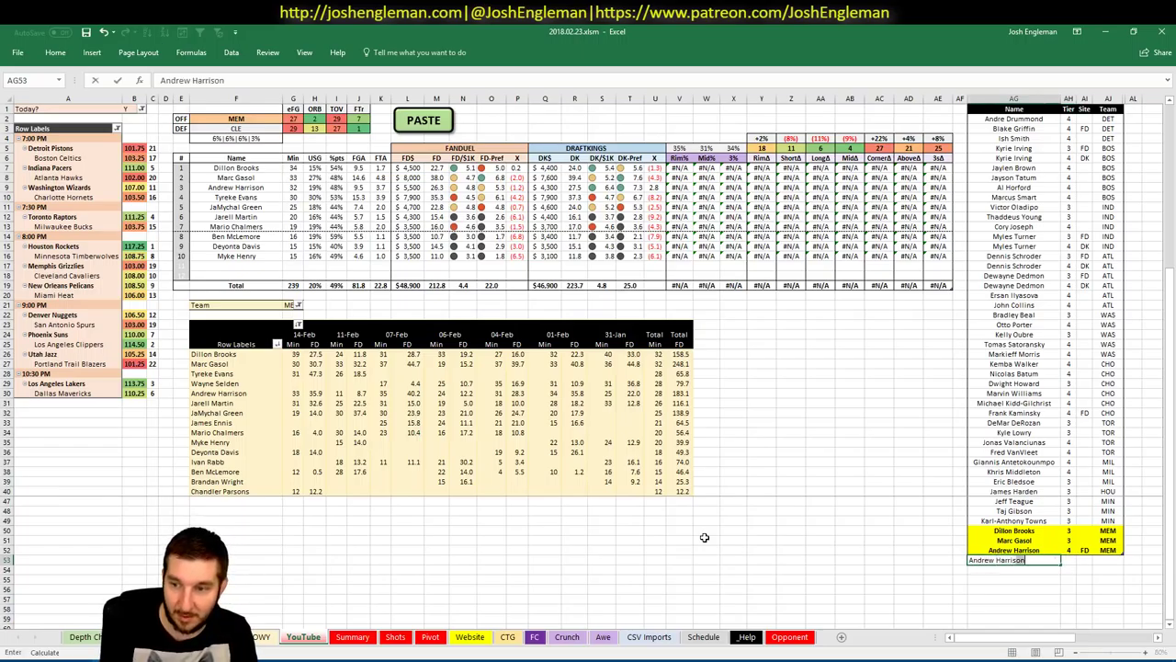
key(Right)
text(3)
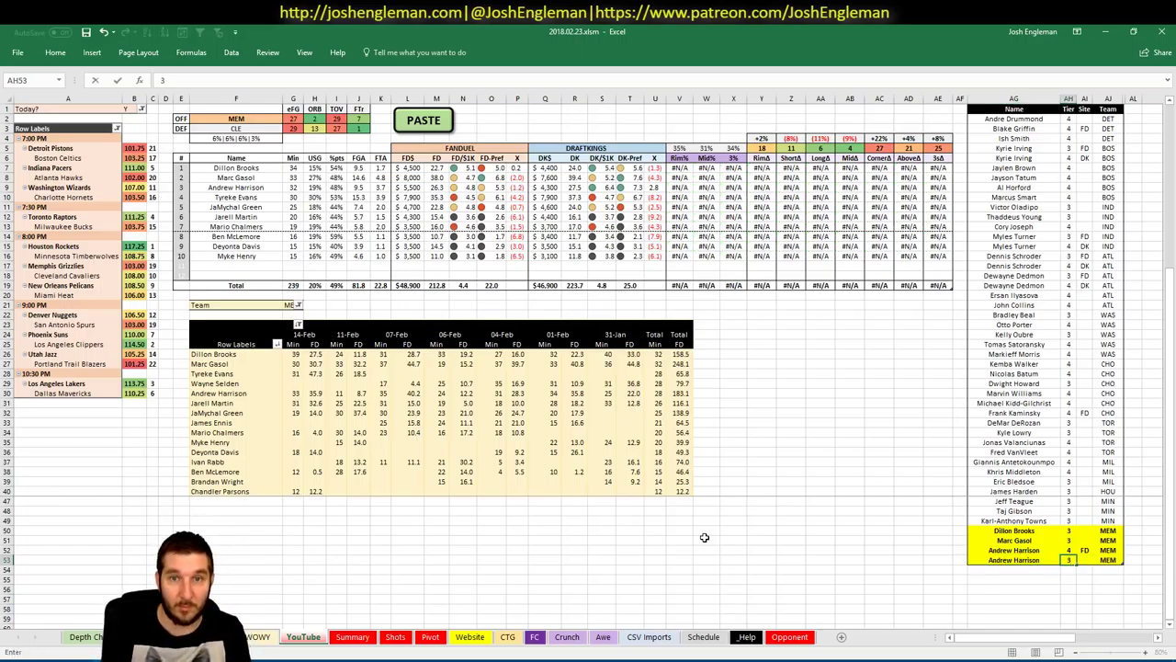
key(Right)
text(DK)
key(Return)
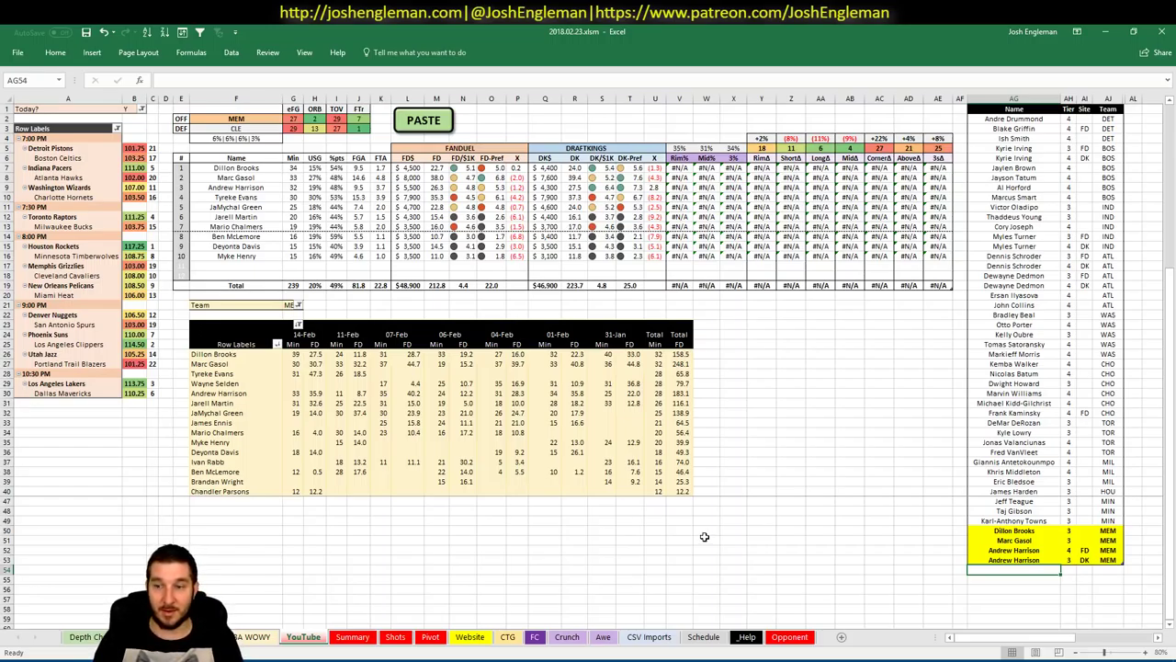
Step: Add Tyreke Evans to the next row of the player tier list with tier 4
click(250, 119)
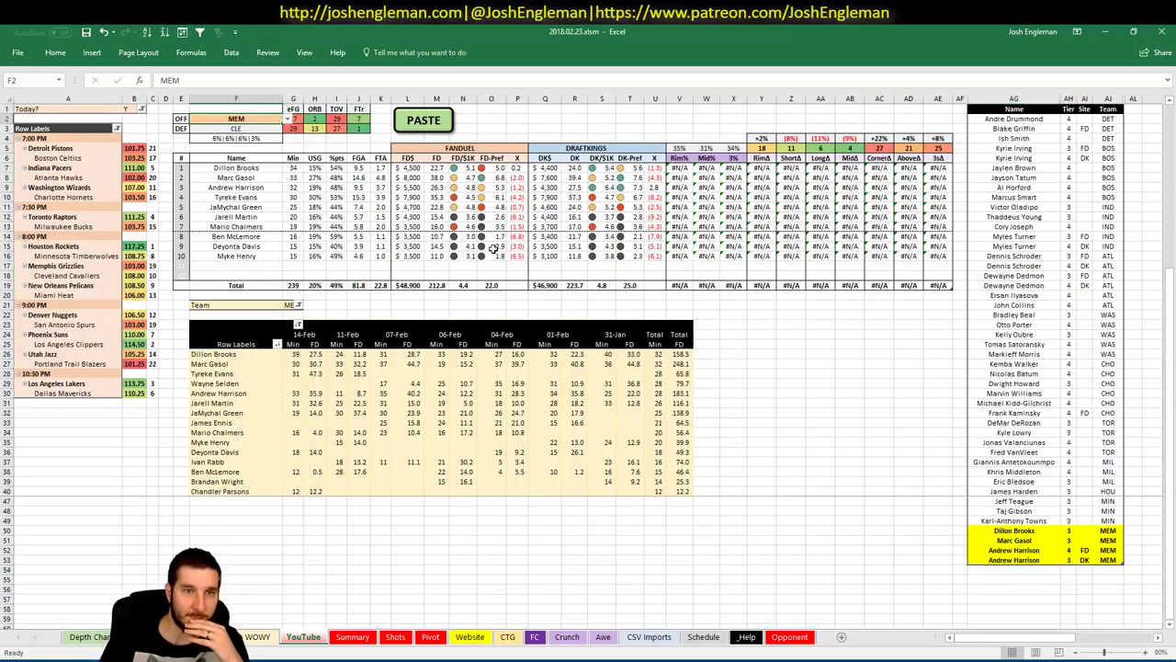
click(1003, 571)
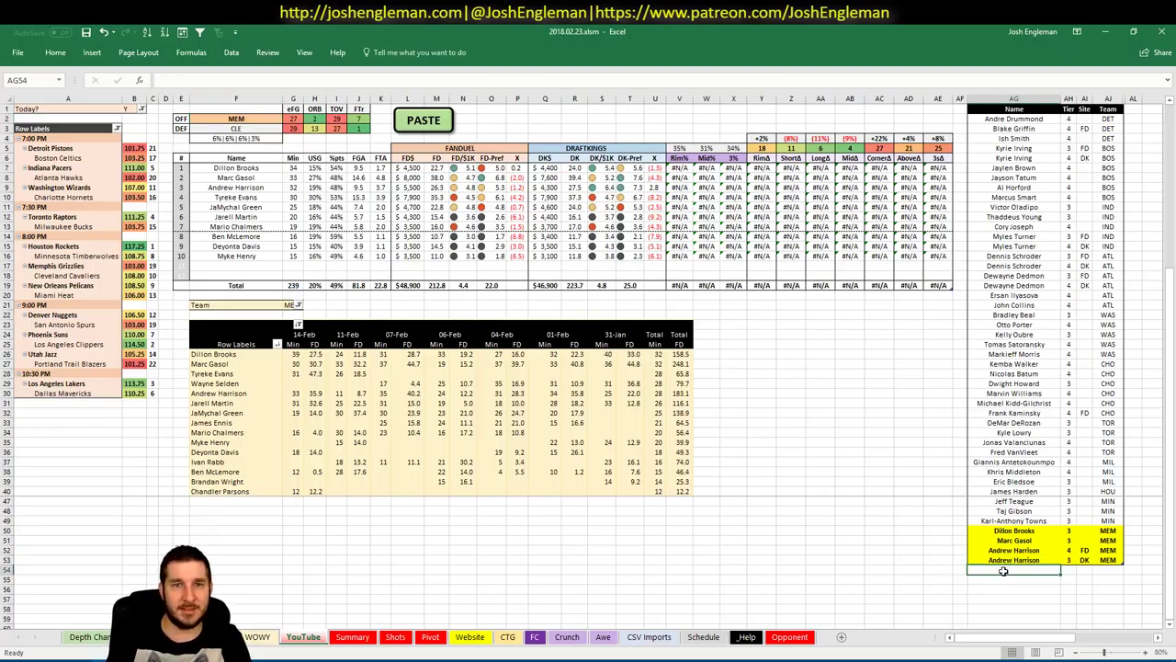
text(Tyreke Evans)
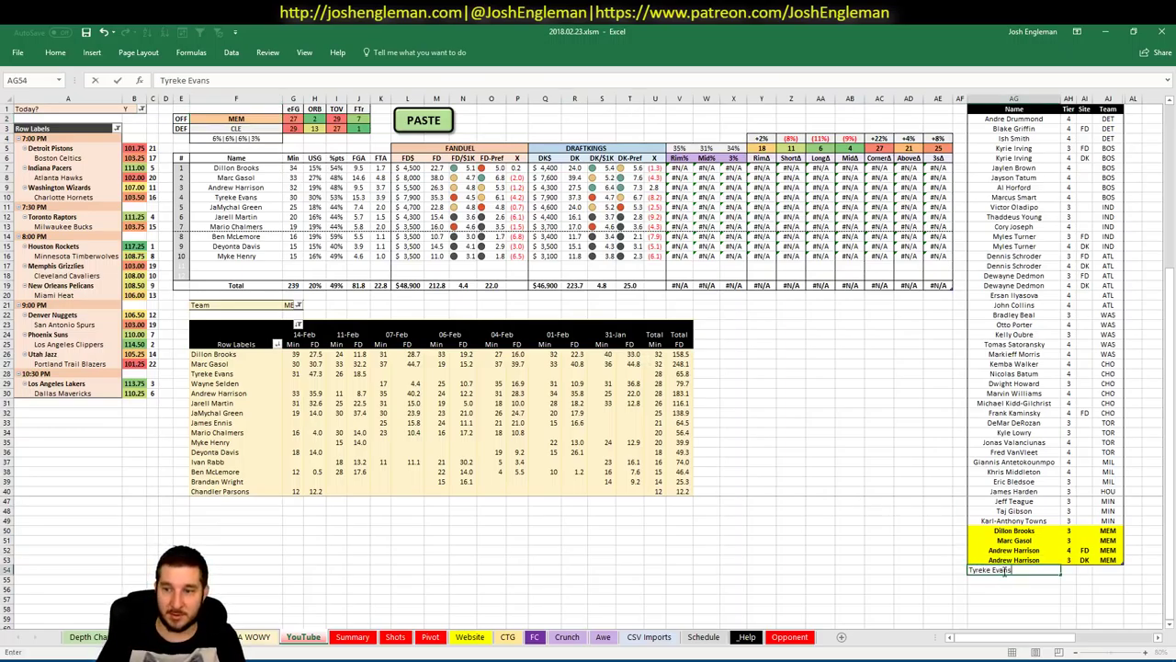
key(Tab)
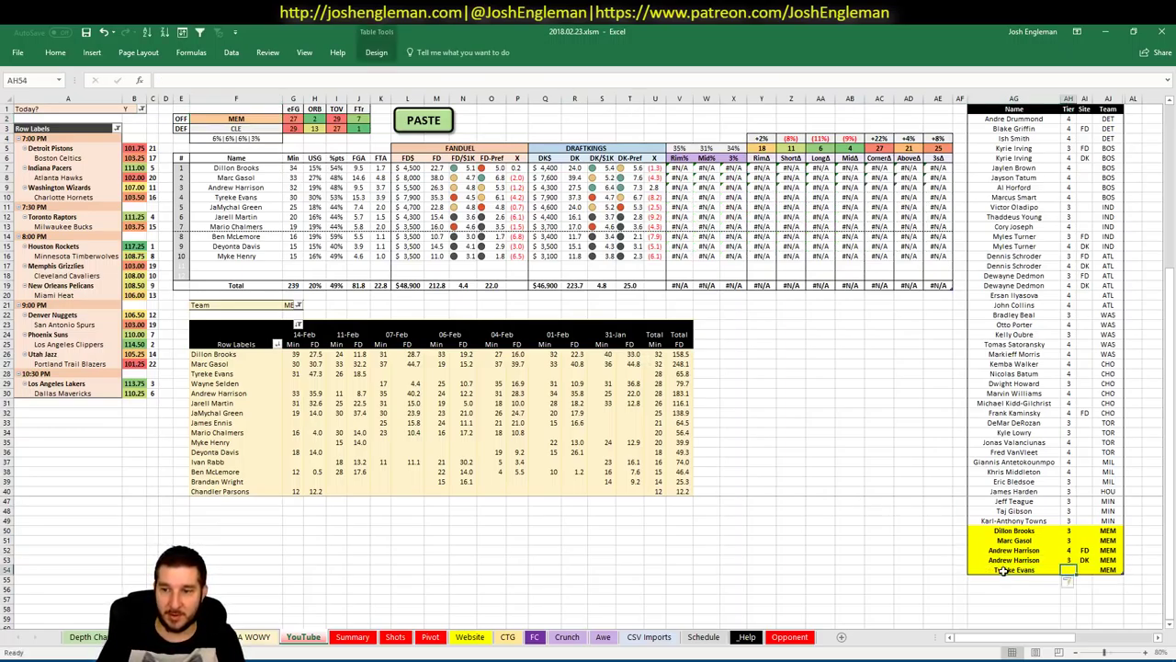
key(Return)
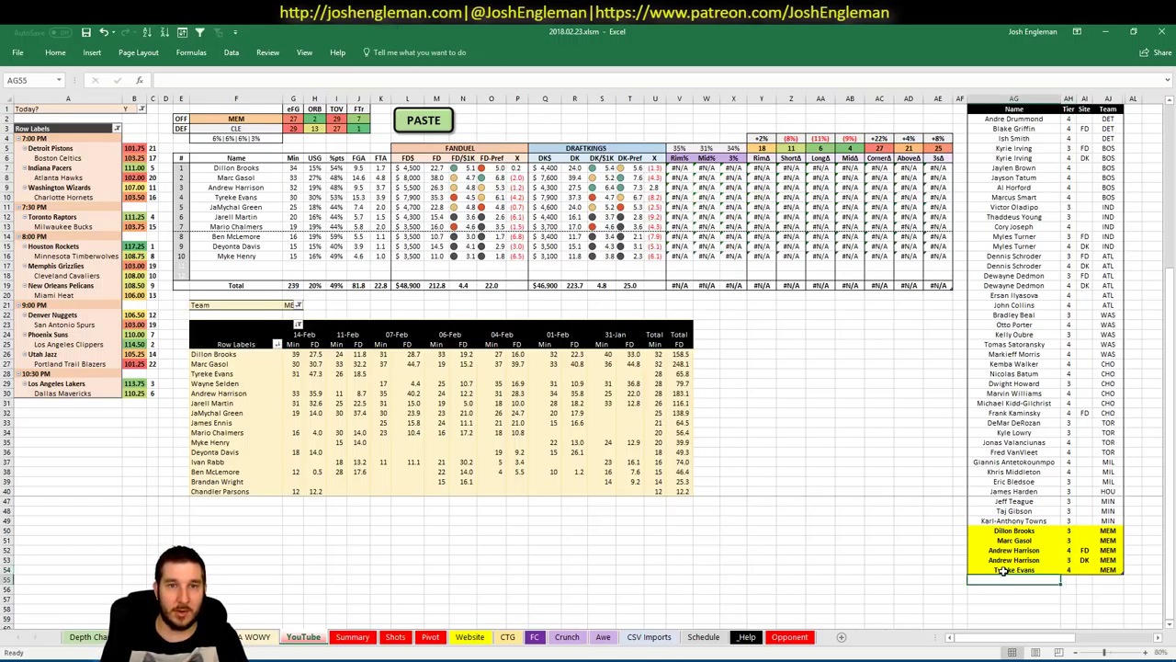
Step: Add JaMychal Green below Tyreke Evans in the tier list with tier 4
text(JaMych)
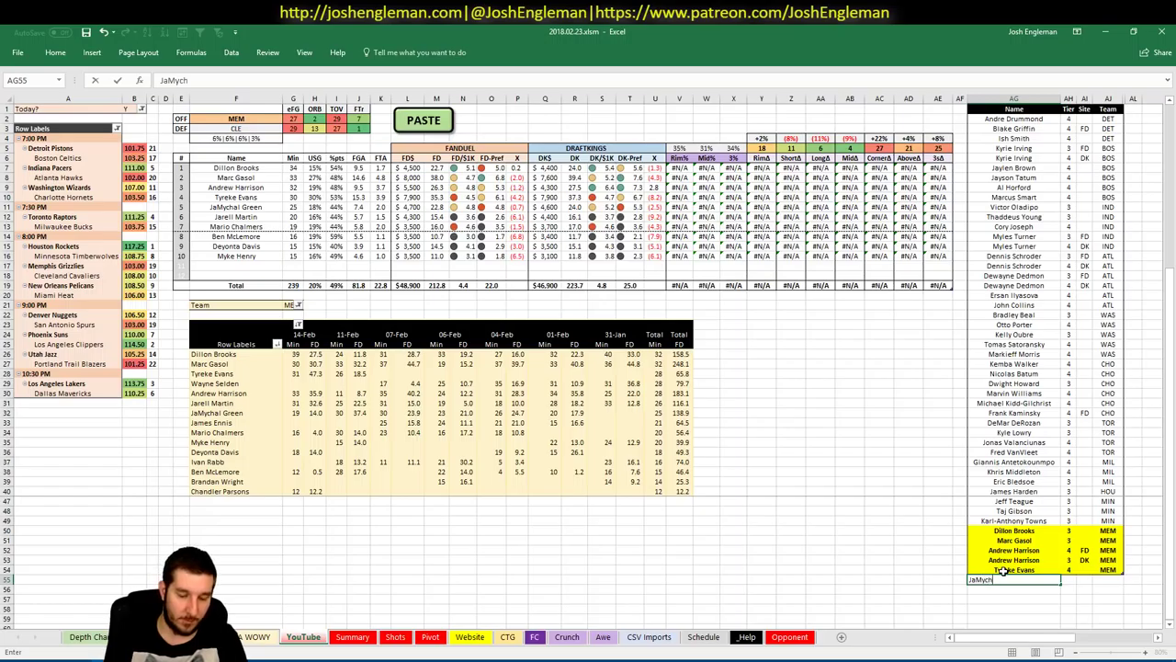
text(al Green)
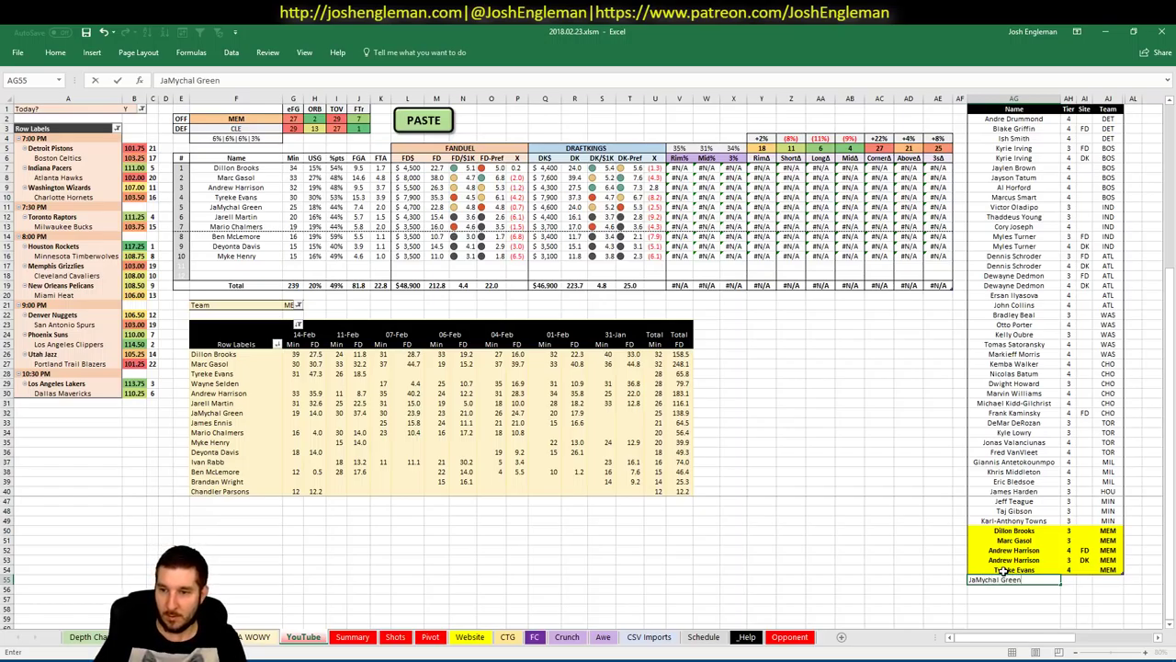
key(Return)
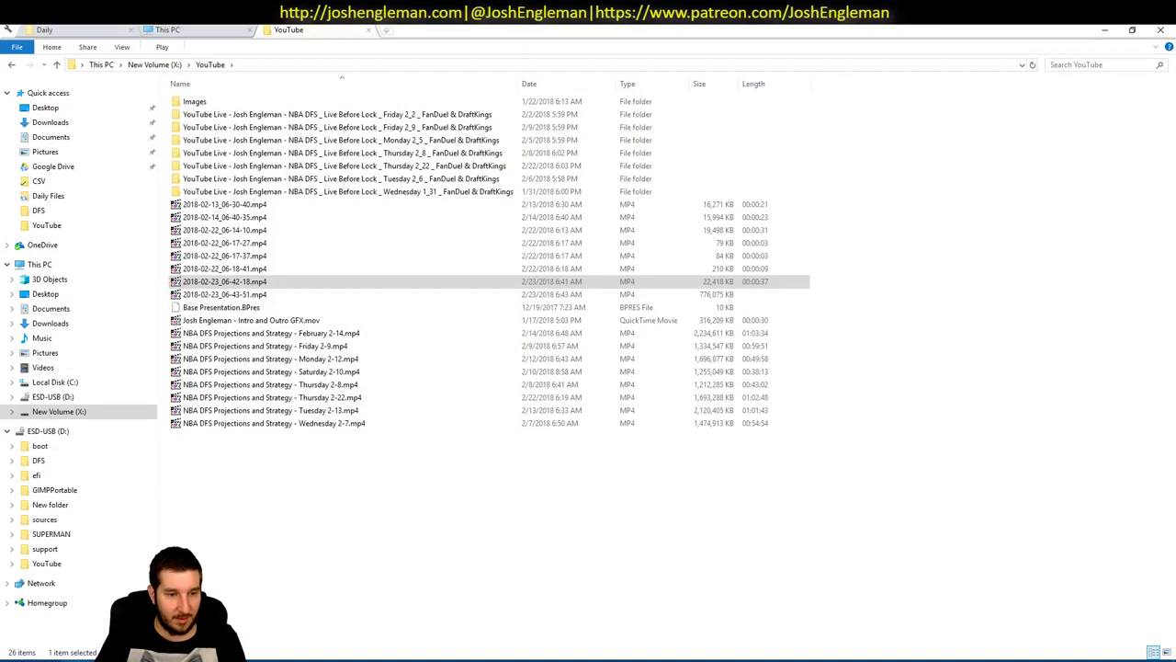
Step: Switch to the browser to check the Cleaning the Glass players page, and return to the Excel workbook
key(alt+Tab)
key(alt+Tab)
key(ctrl+4)
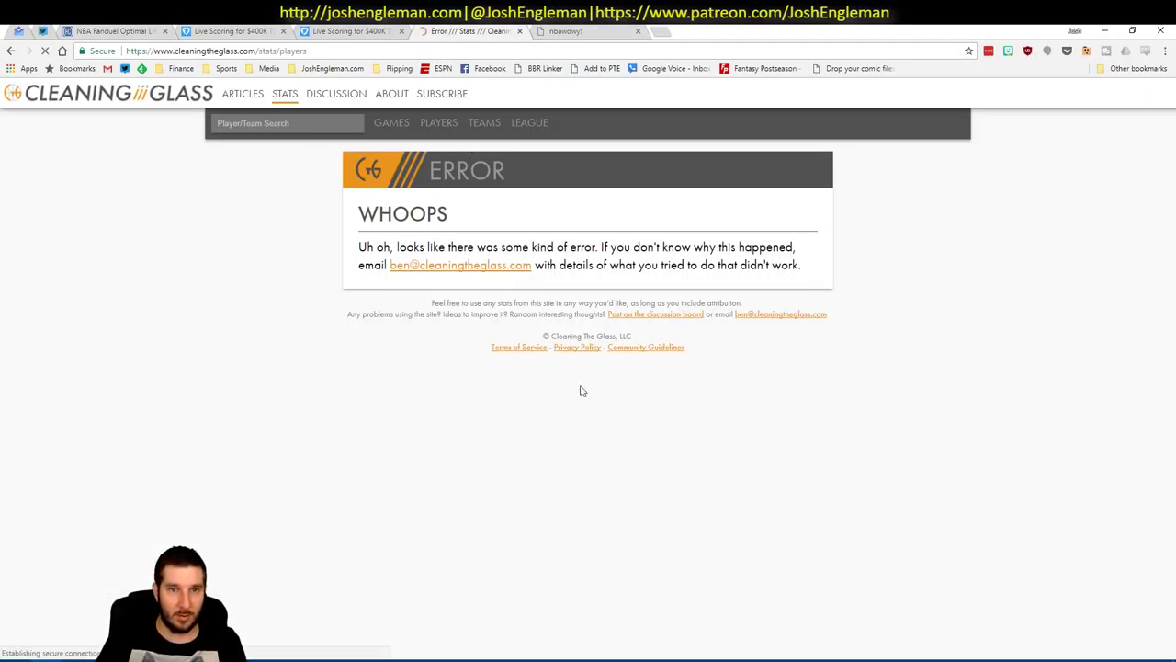
key(alt+Tab)
key(alt+Tab)
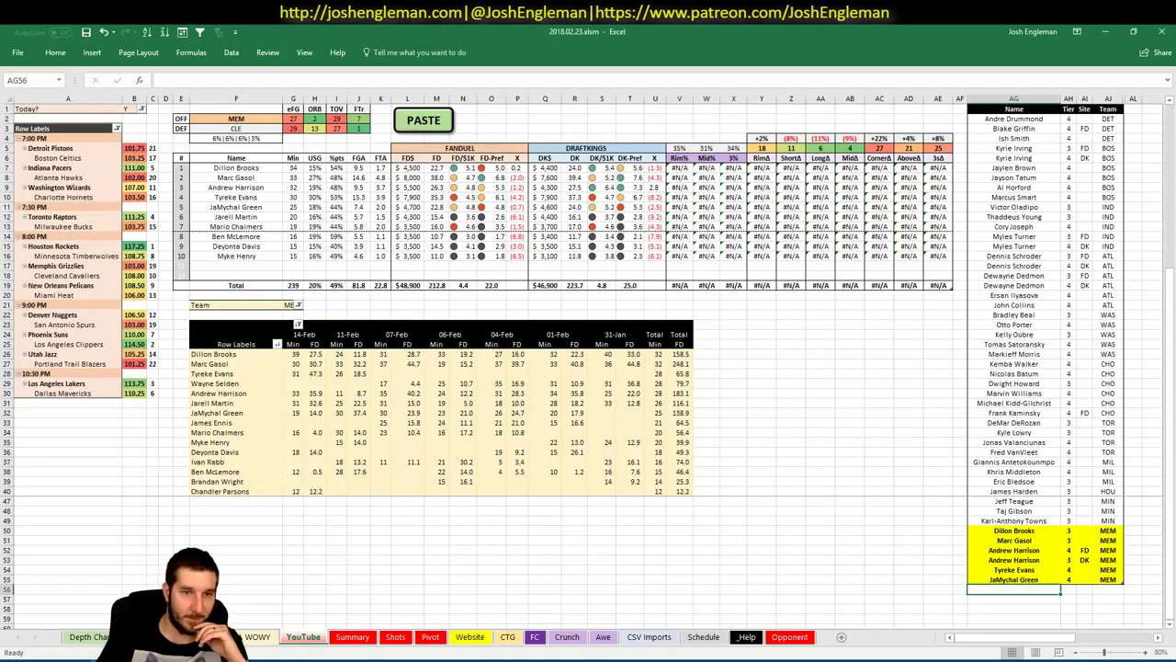
Step: Set the offense team of the matchup table to CLE
click(261, 121)
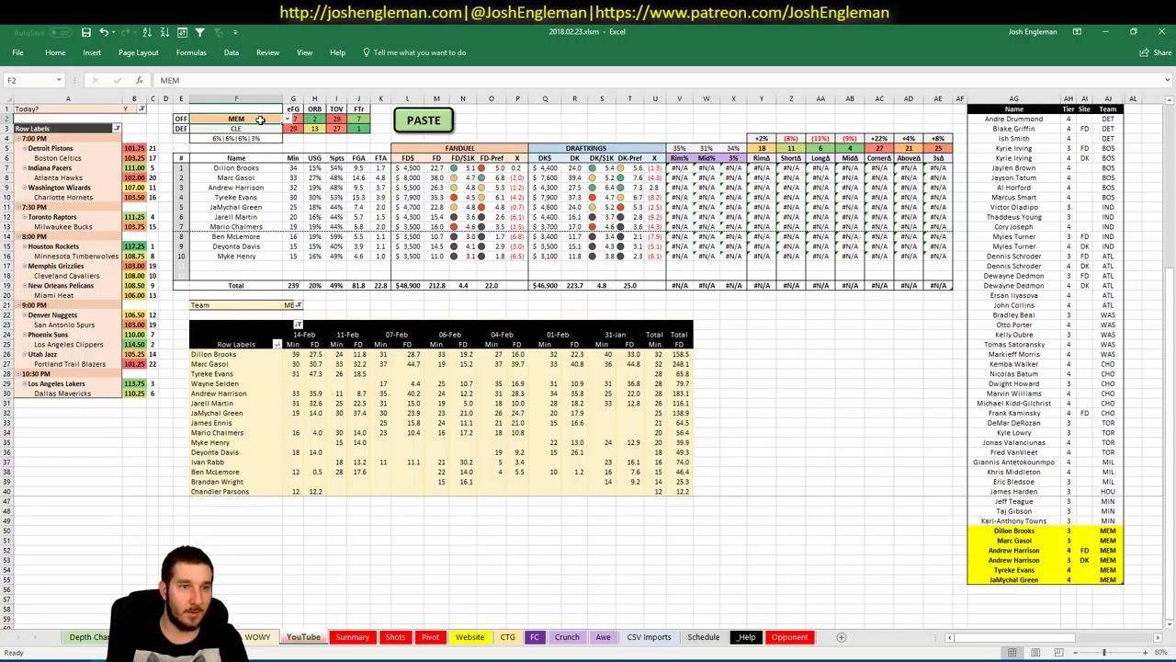
text(CLE)
key(Return)
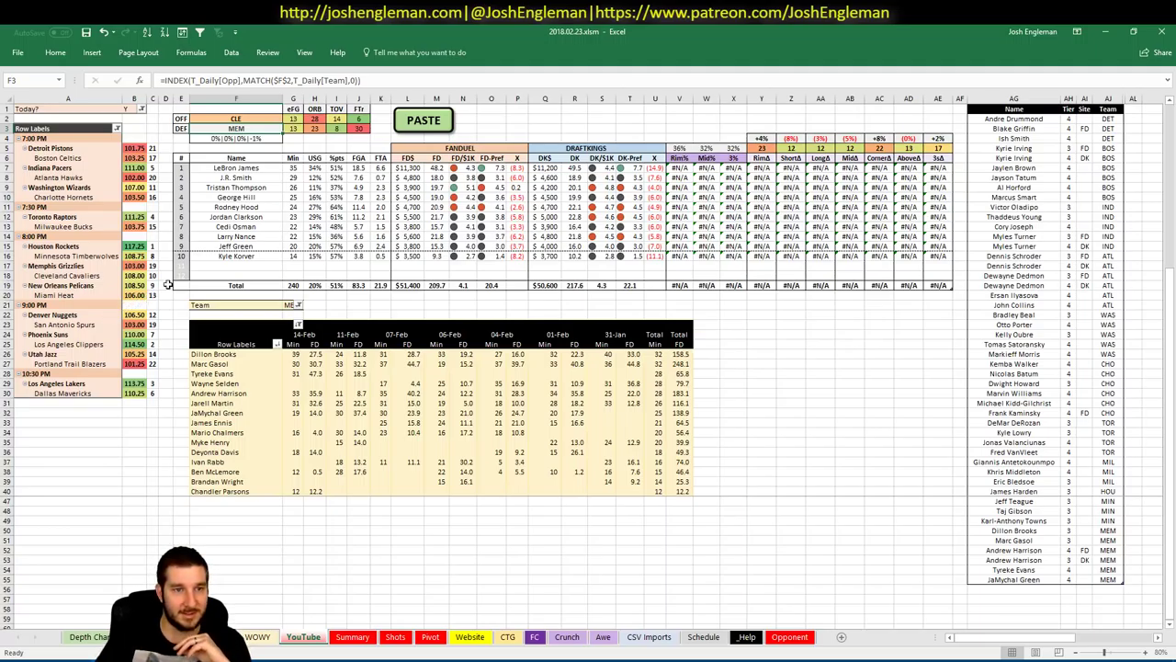
Step: Examine the CLE matchup row on the Summary sheet and return to the YouTube sheet
click(304, 638)
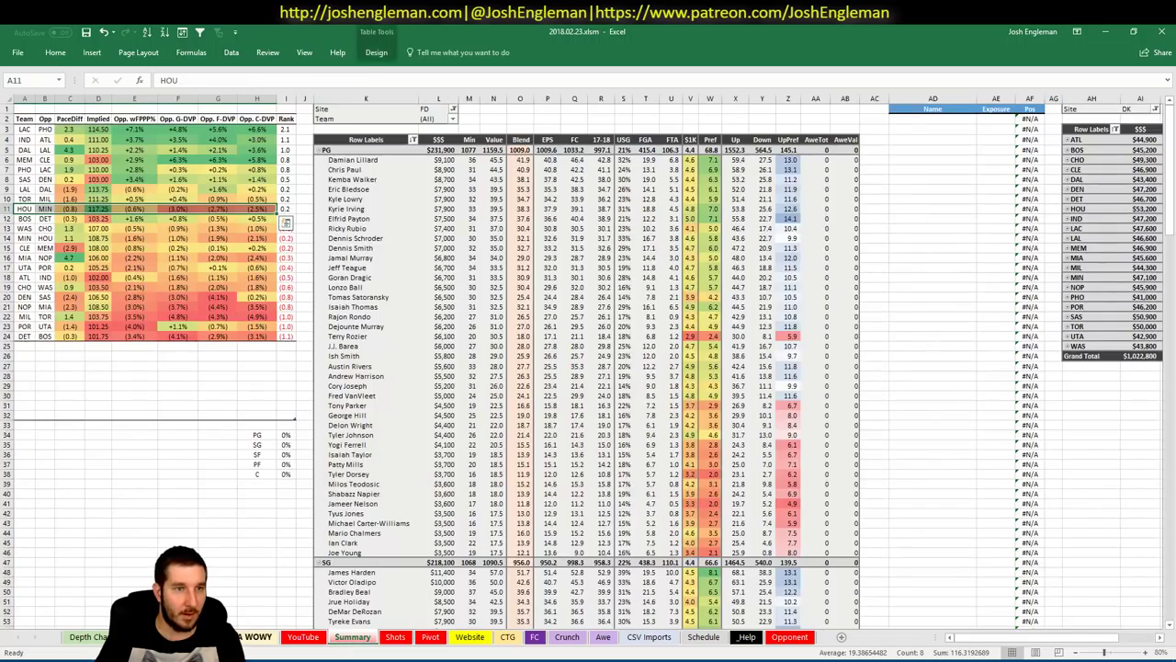
drag(27, 248, 271, 246)
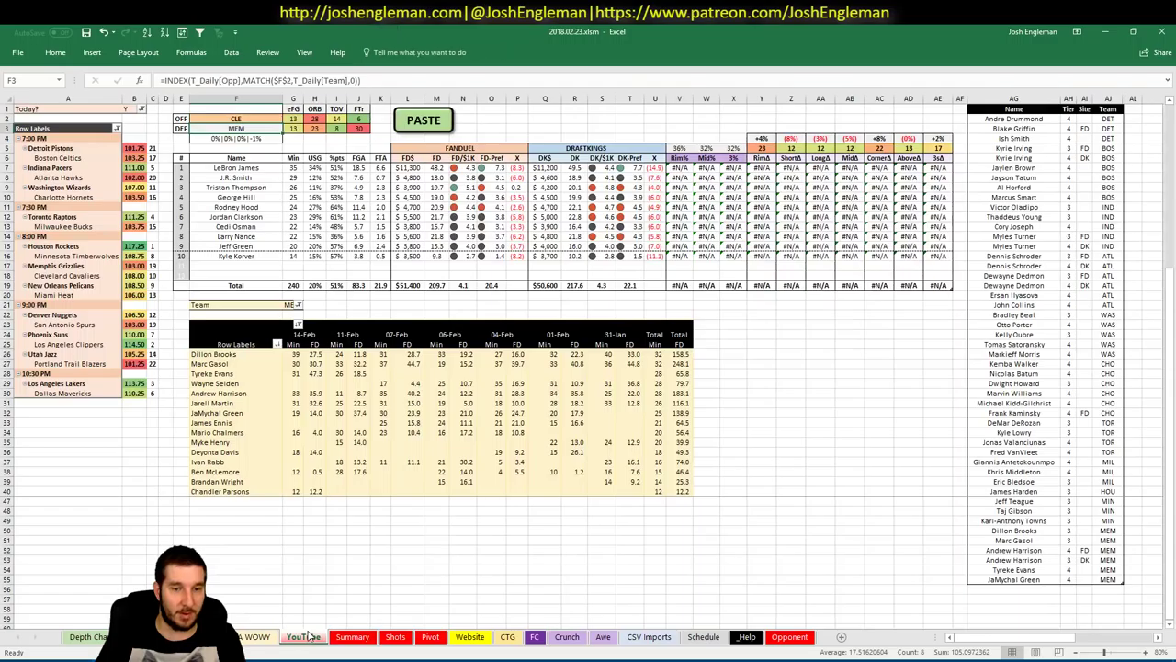
click(306, 637)
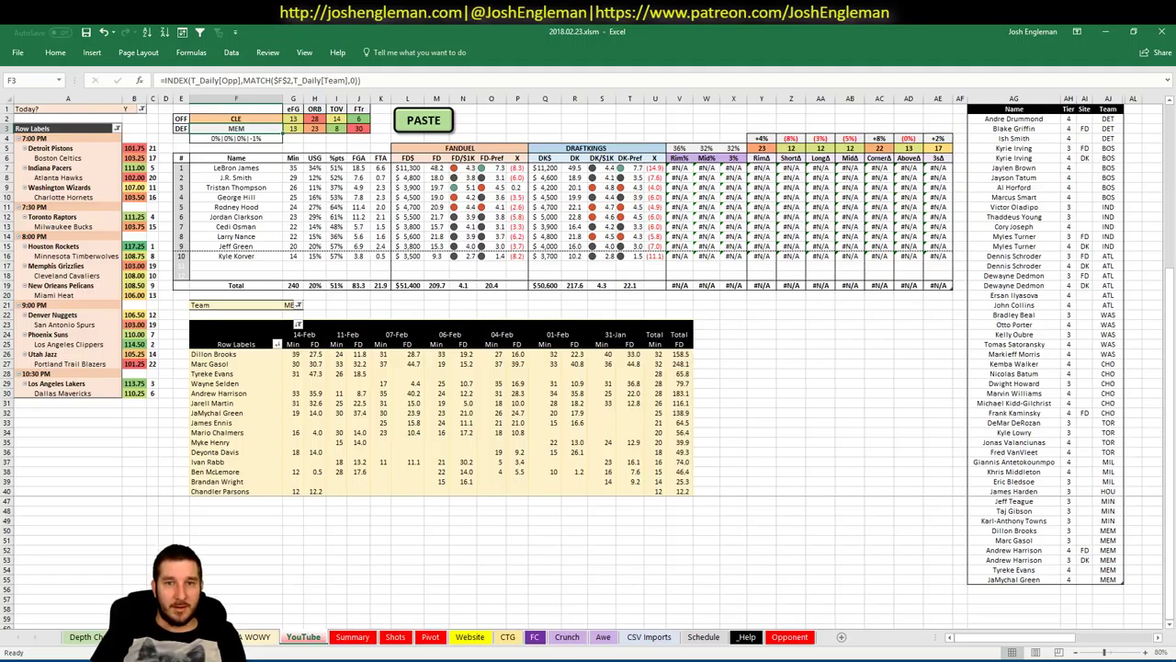
Step: Set the team filter of the recent-games pivot table to CLE
click(292, 304)
text(CLE)
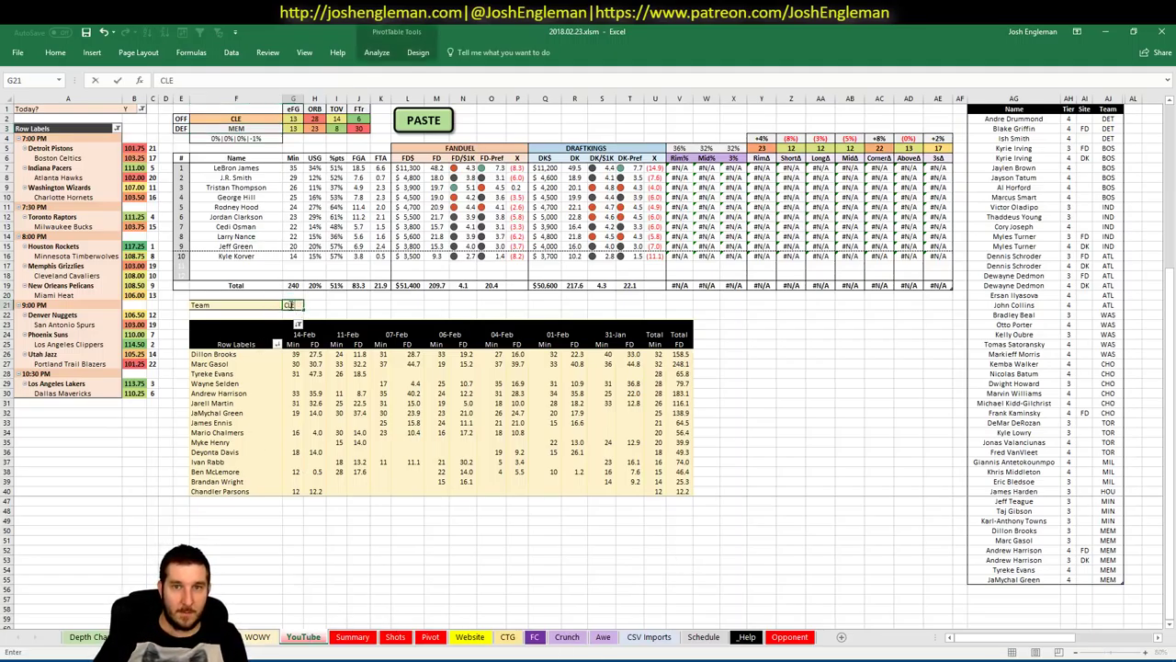
key(Return)
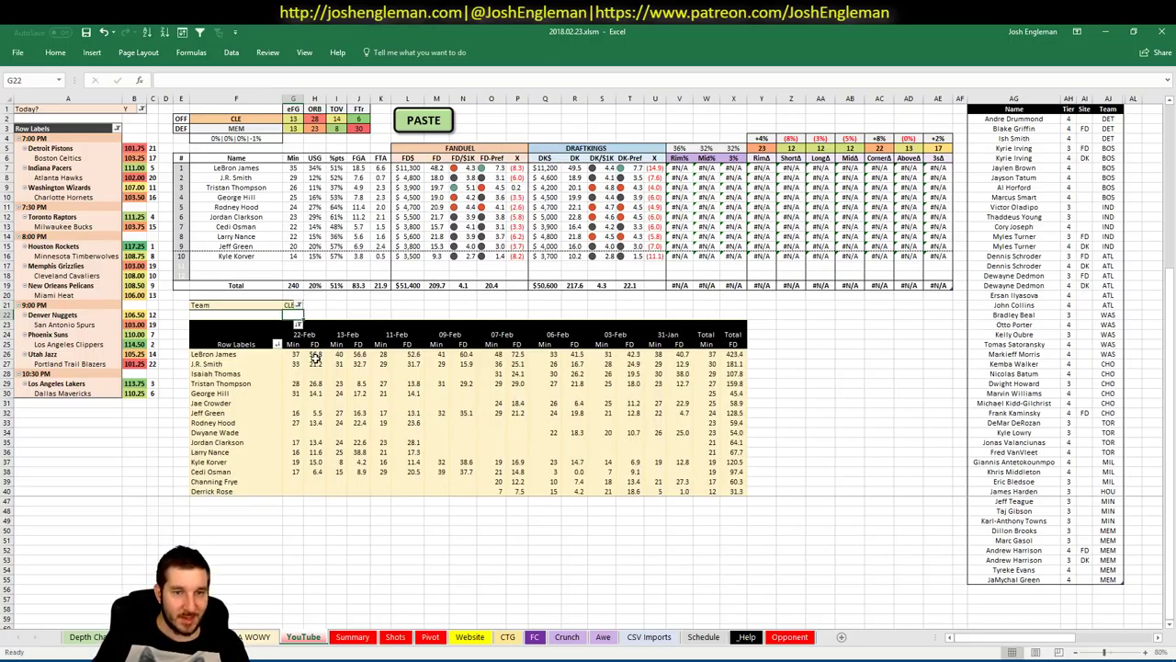
Step: Add LeBron James below JaMychal Green in the player tier list with tier 4
click(1017, 598)
click(1001, 531)
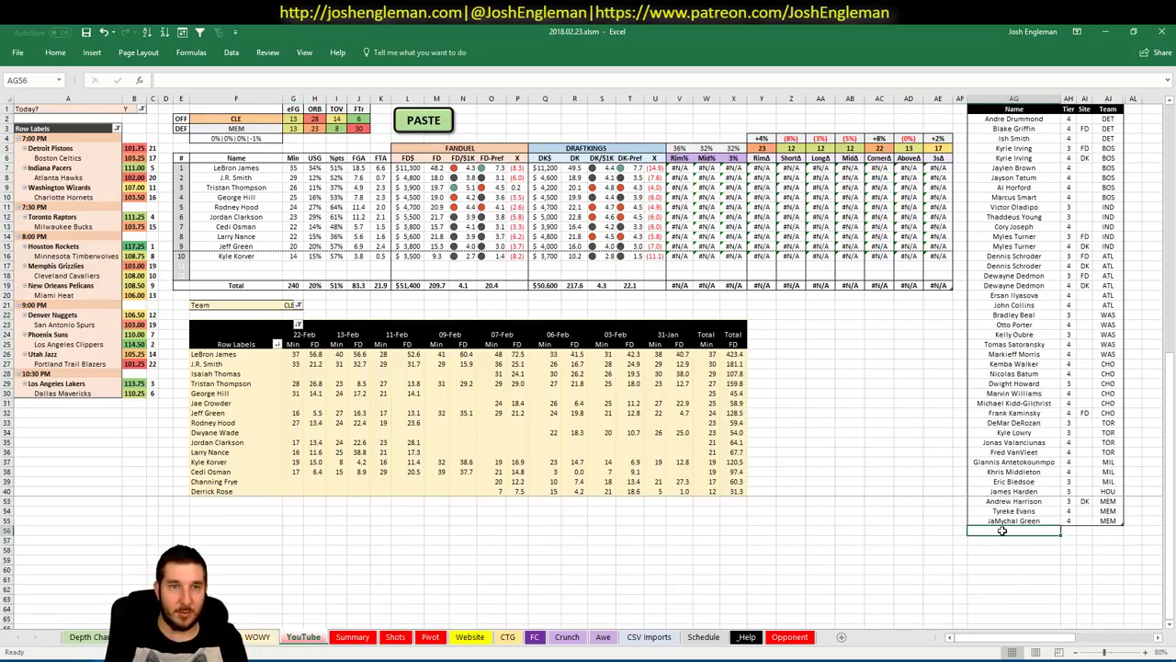
text(LeBron James)
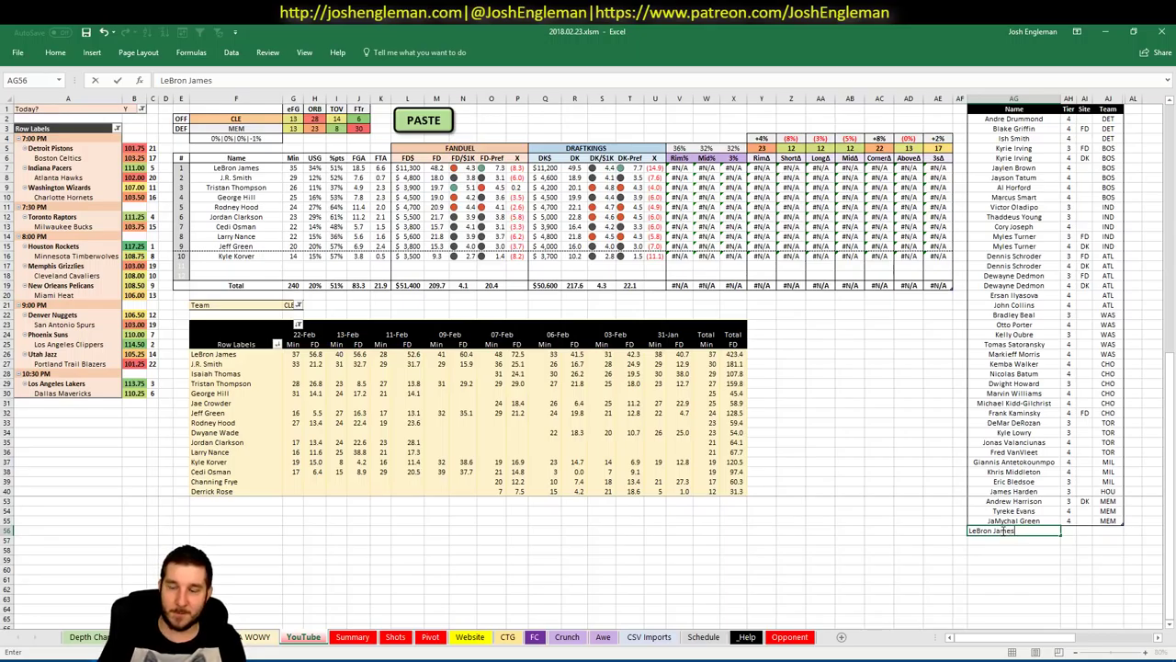
key(Return)
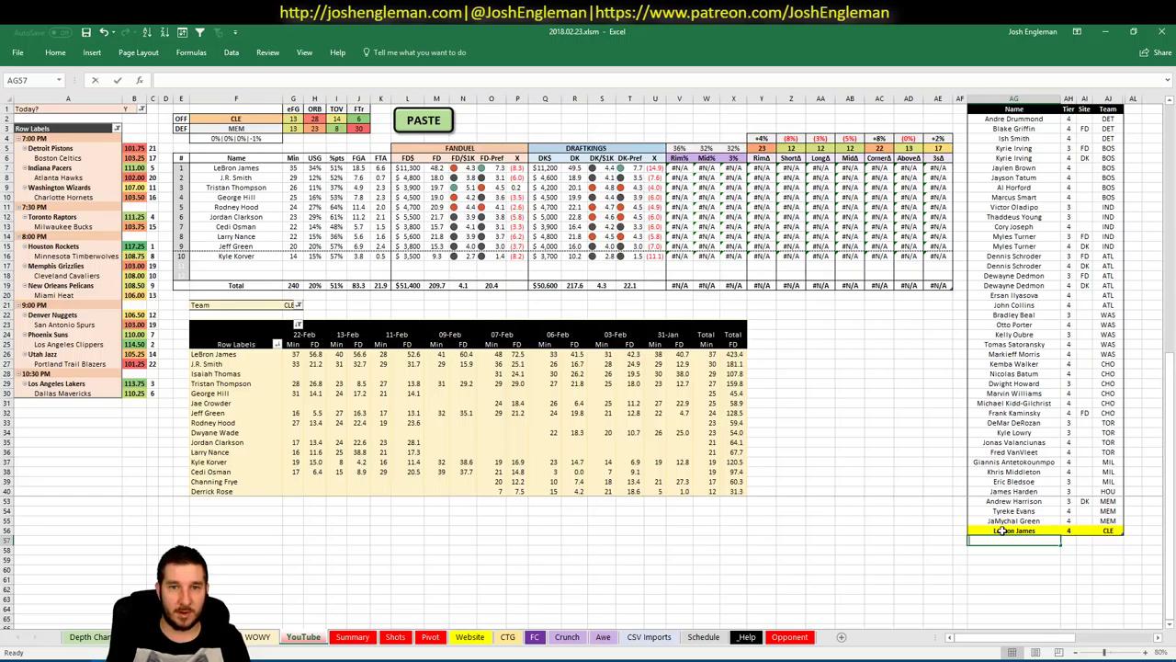
Step: Add Tristan Thompson to the player tier list with tier 3 and site FD
text(Tristan Thompson)
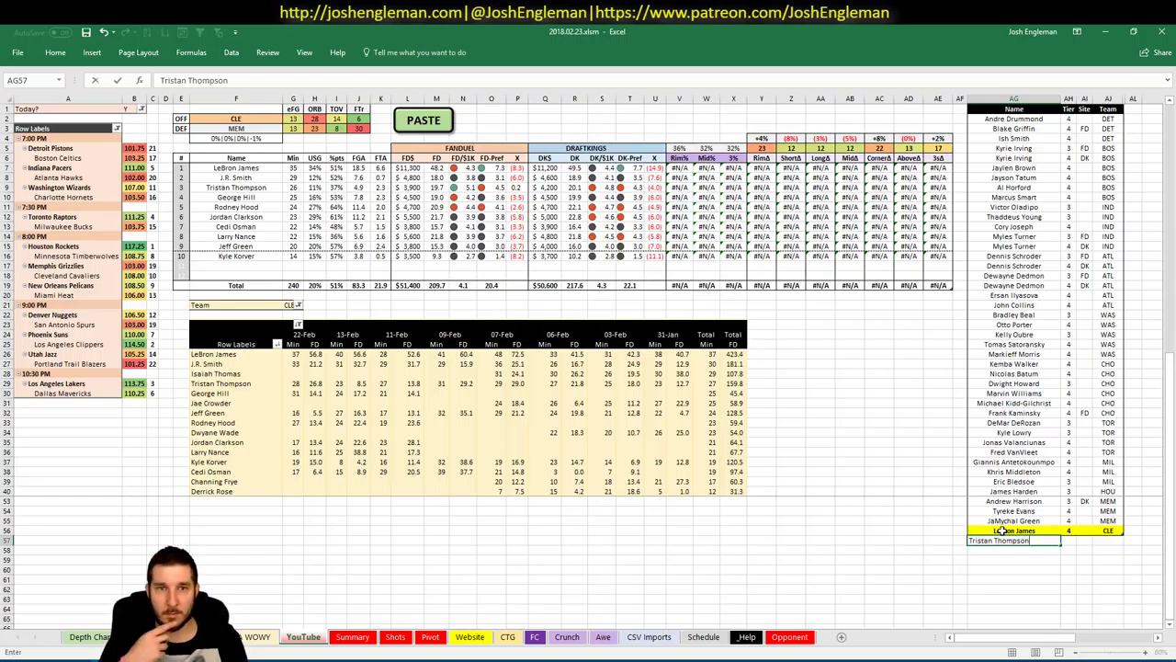
key(Tab)
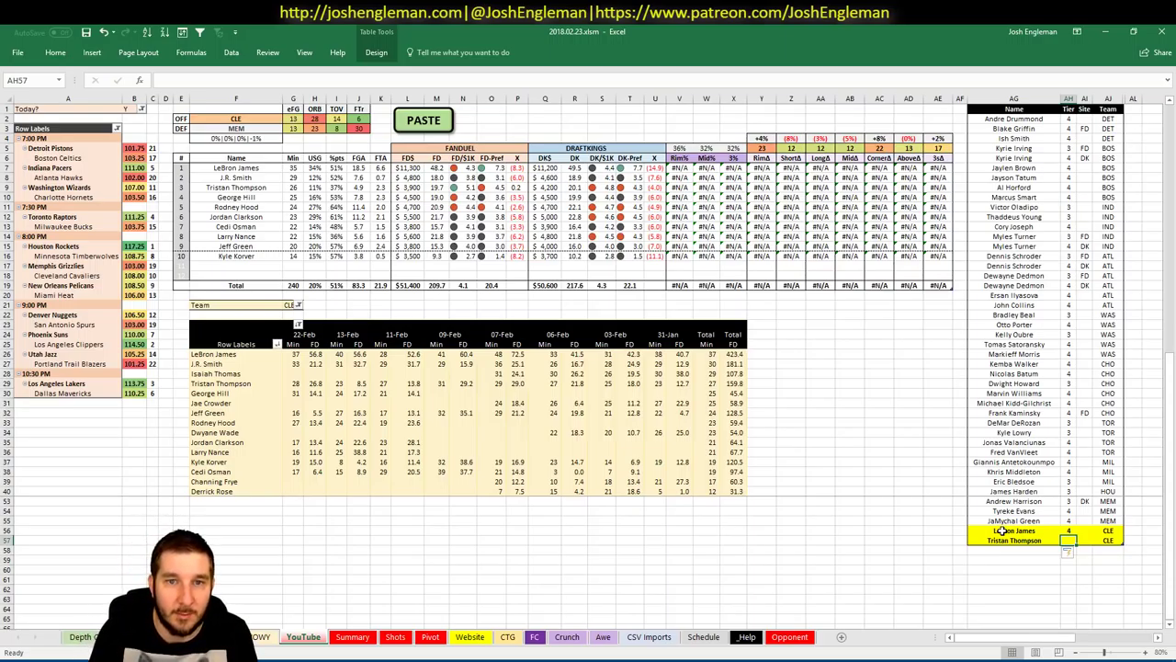
text(4)
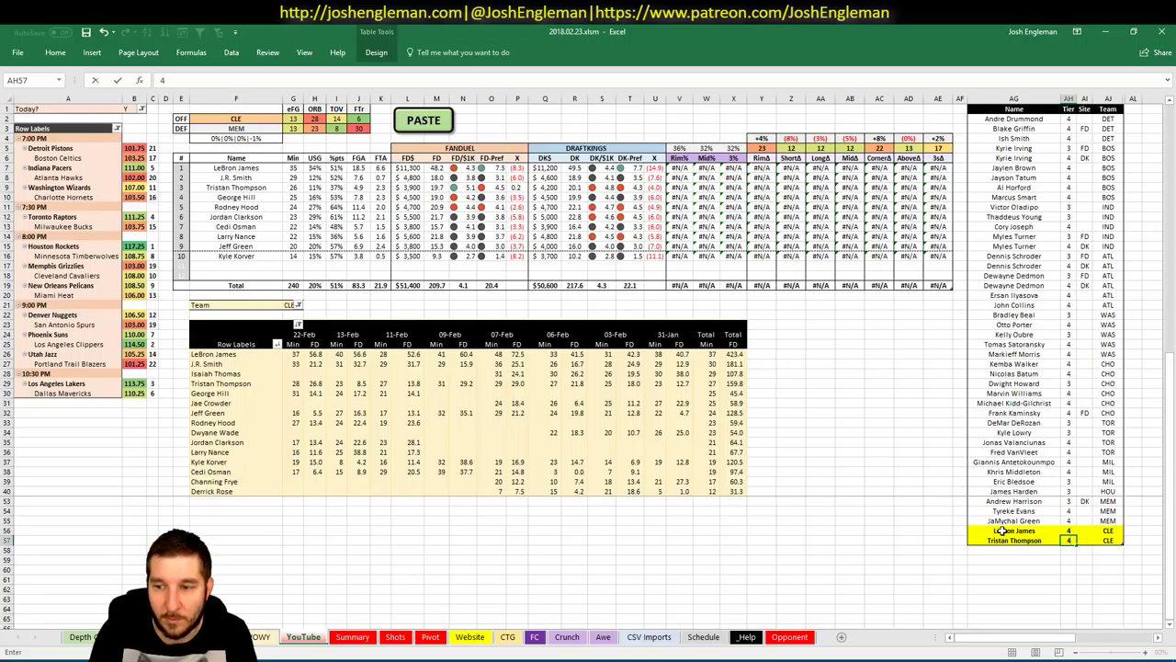
key(BackSpace)
text(3)
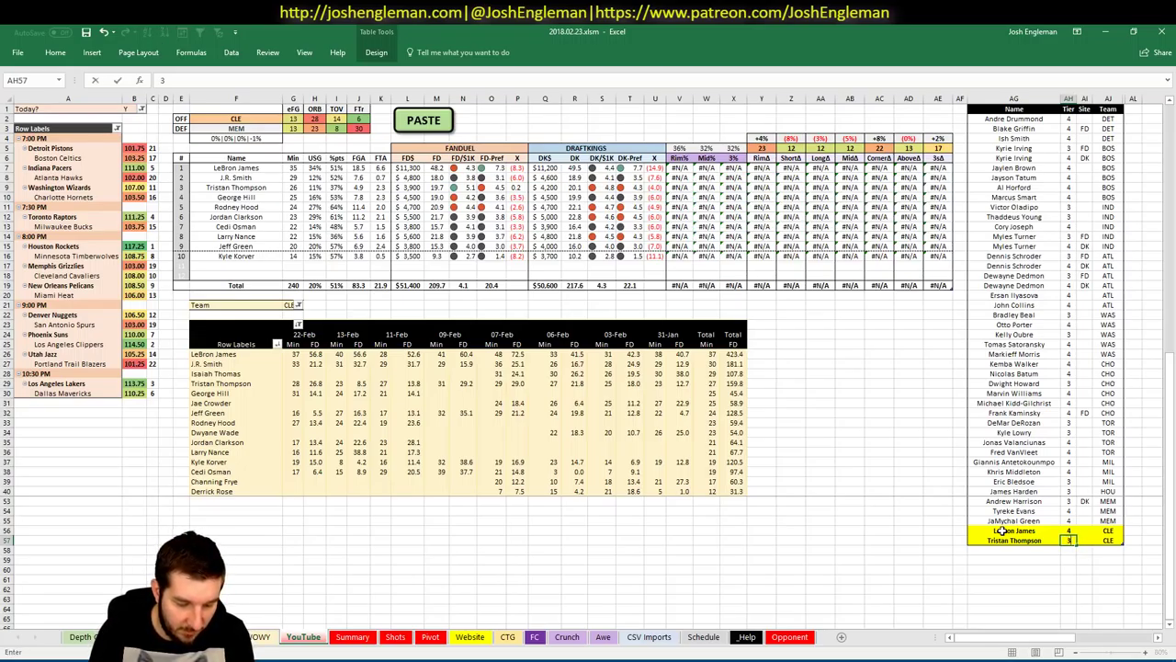
key(Tab)
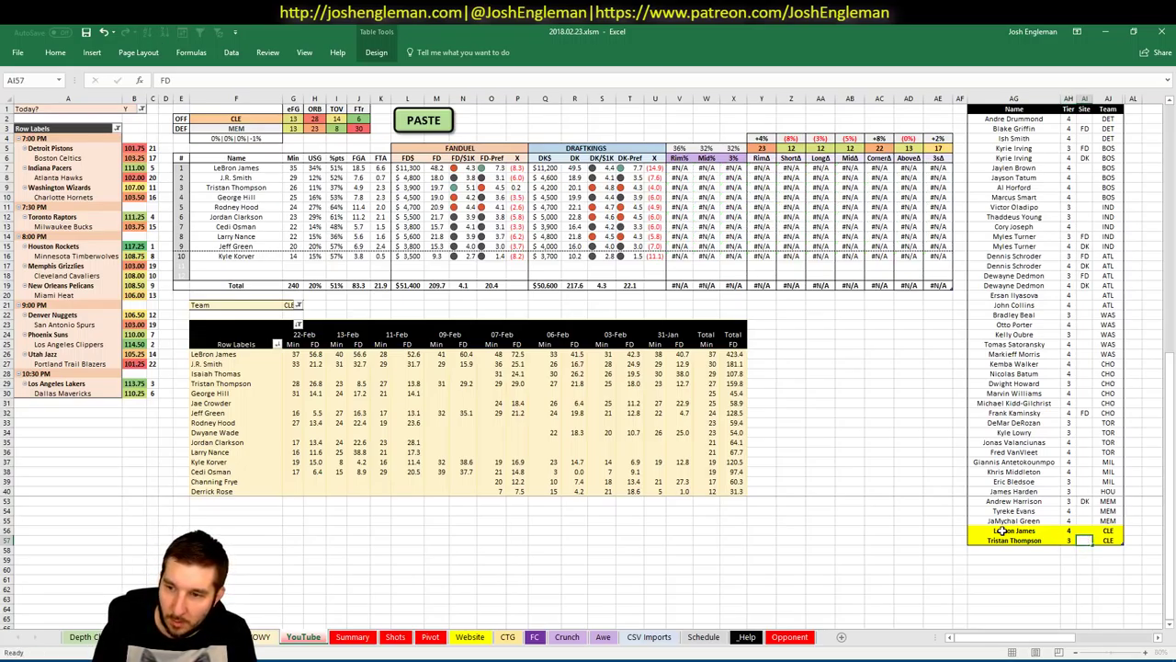
key(Return)
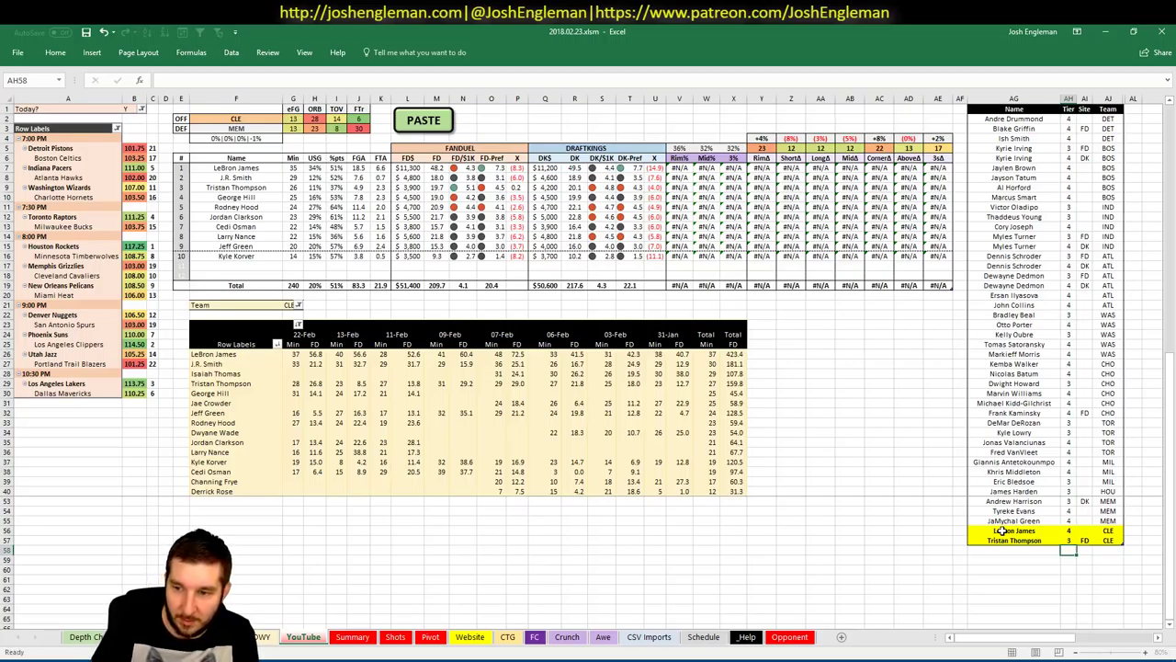
Step: Add a second Tristan Thompson row to the tier list with tier 4 and site DK
key(Left)
text(Tristan Thompson)
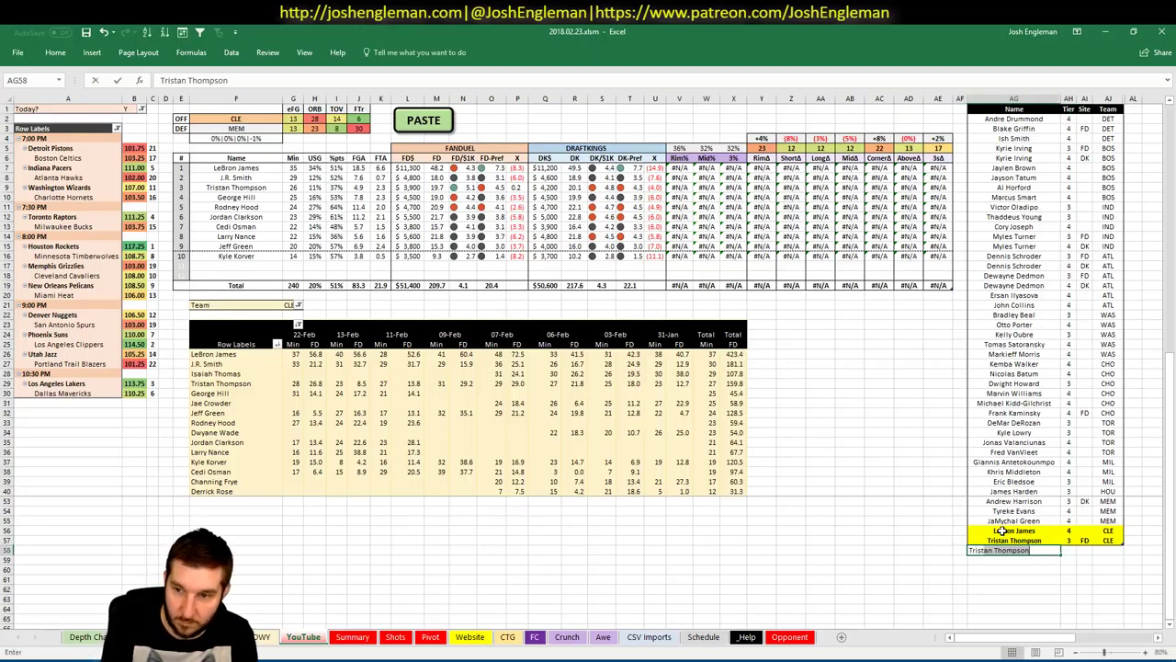
key(Return)
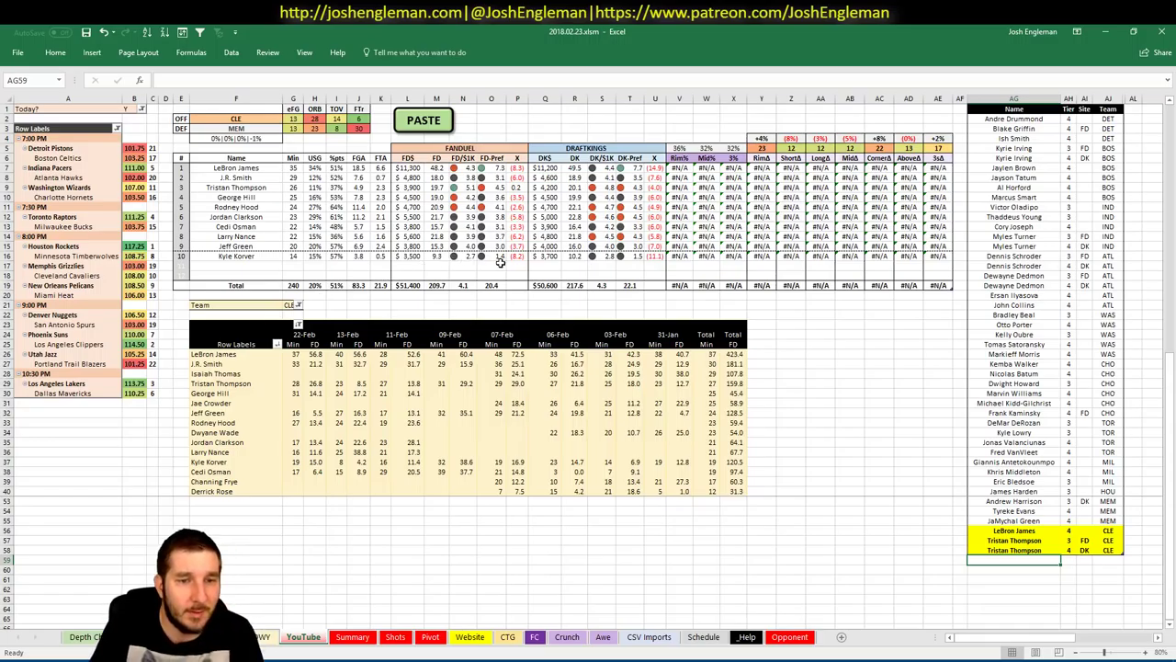
Step: Set the offense team of the matchup table to NOP
click(270, 208)
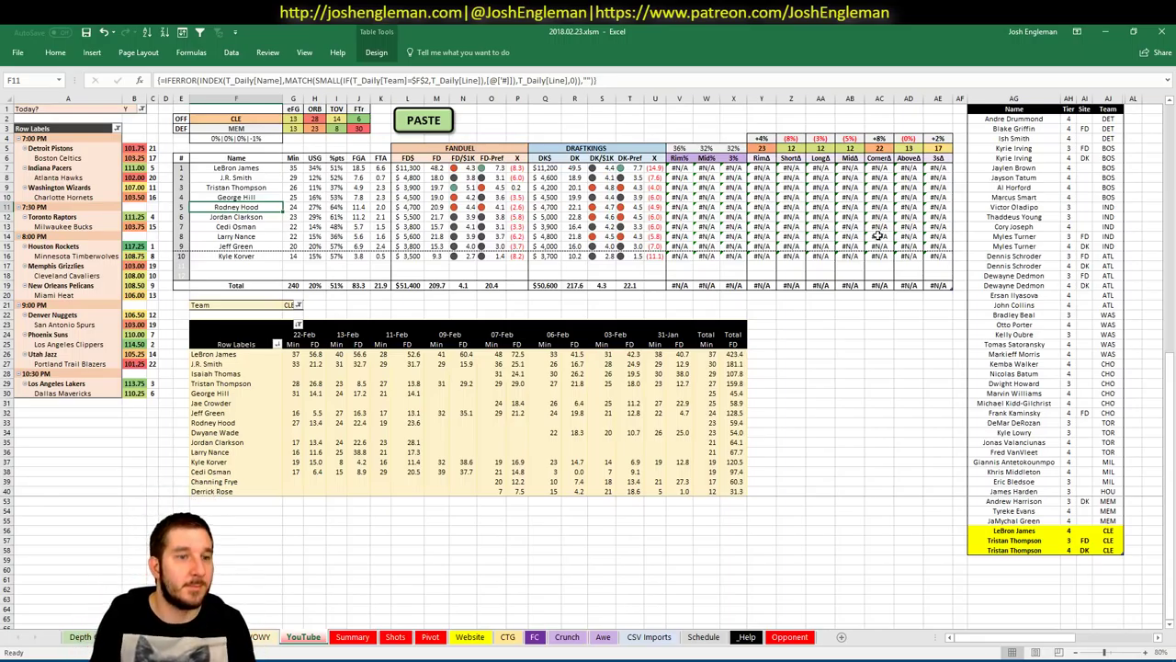
click(262, 120)
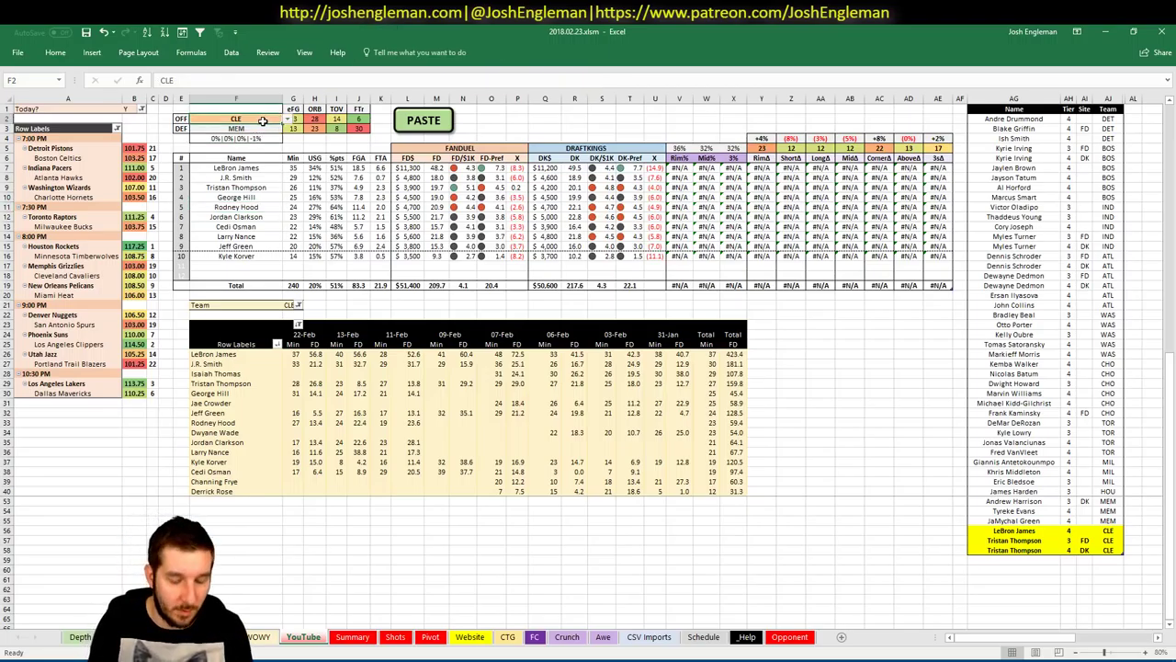
text(NOP)
key(Return)
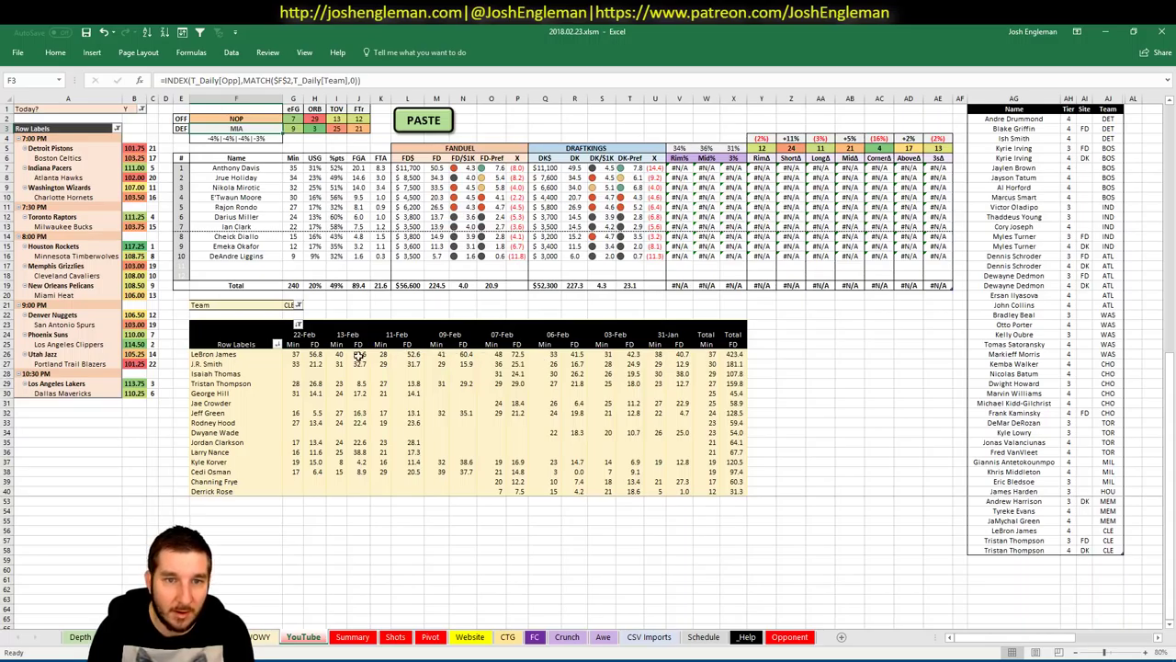
Step: Filter the recent game log pivot table to team NOP and select the empty row below the tier list
click(288, 305)
text(N)
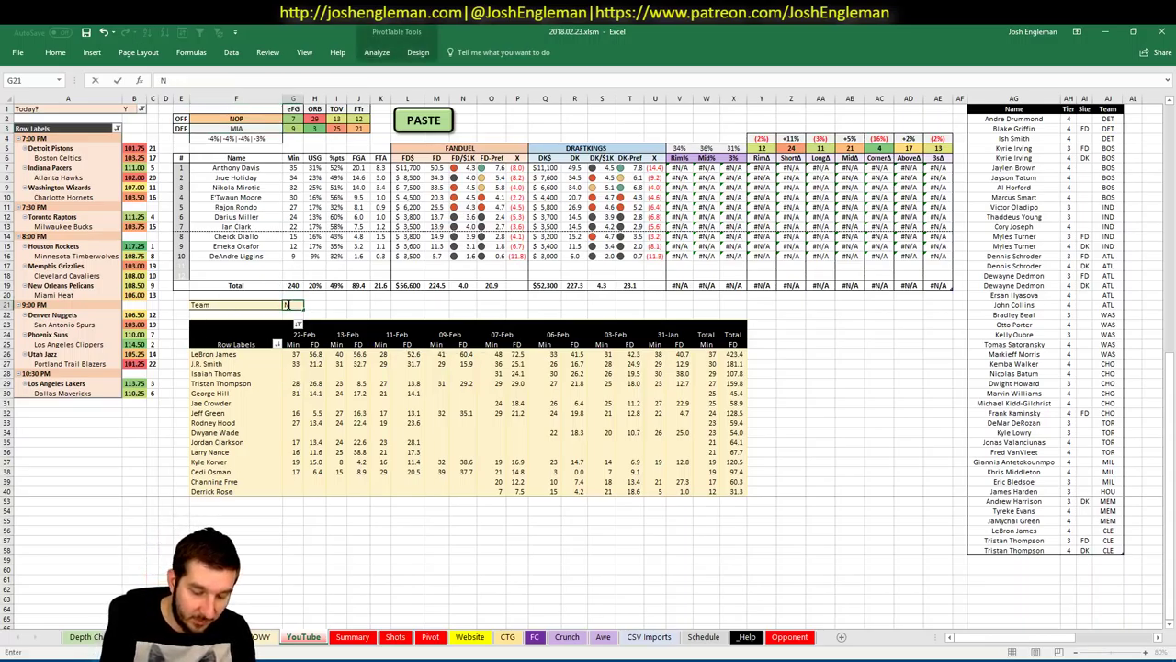
text(OP)
key(Return)
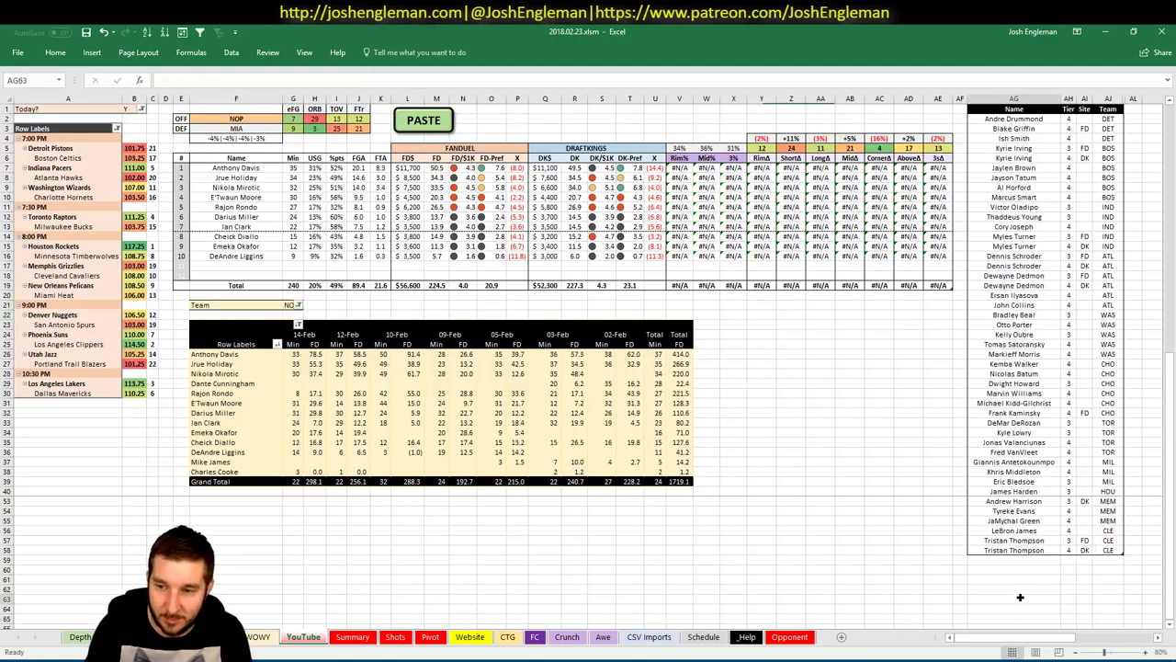
click(1024, 599)
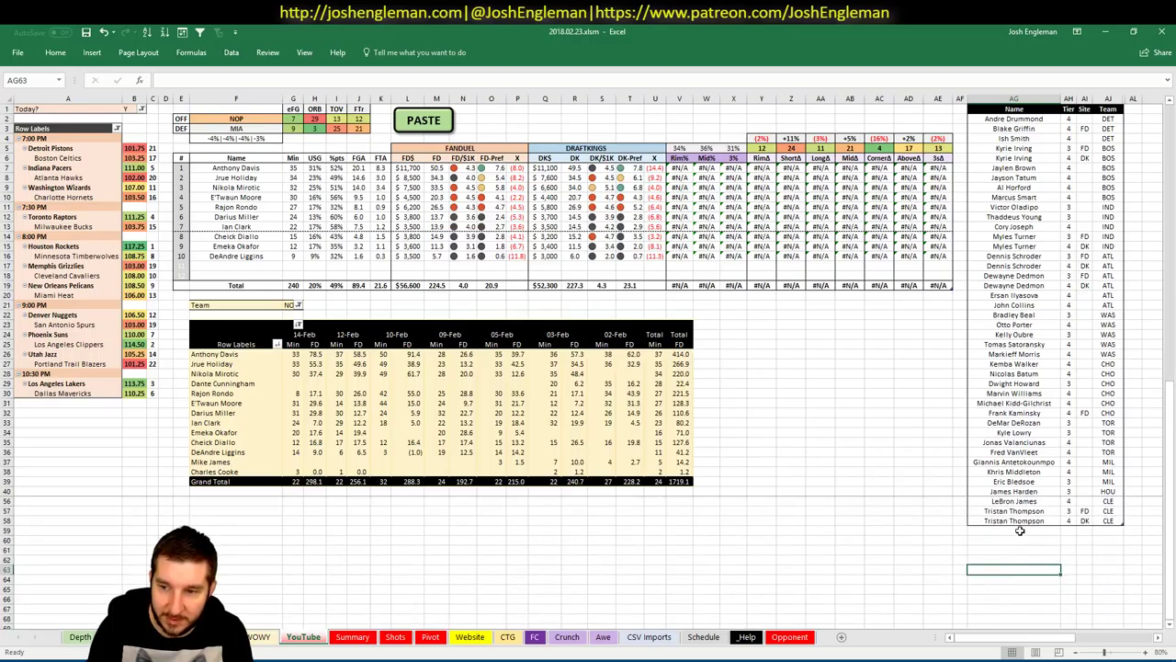
click(1019, 530)
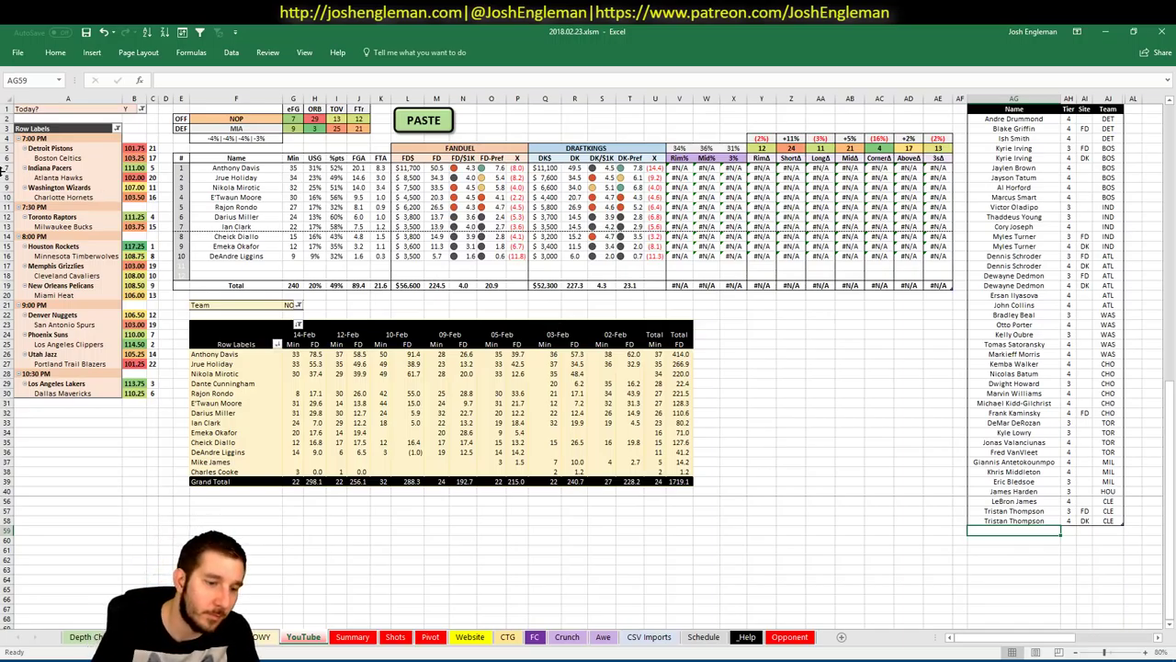
Step: Switch to FantasyCruncher in the browser and examine Anthony Davis's game log among the centers, filtered to opponent MIA
key(alt+Tab)
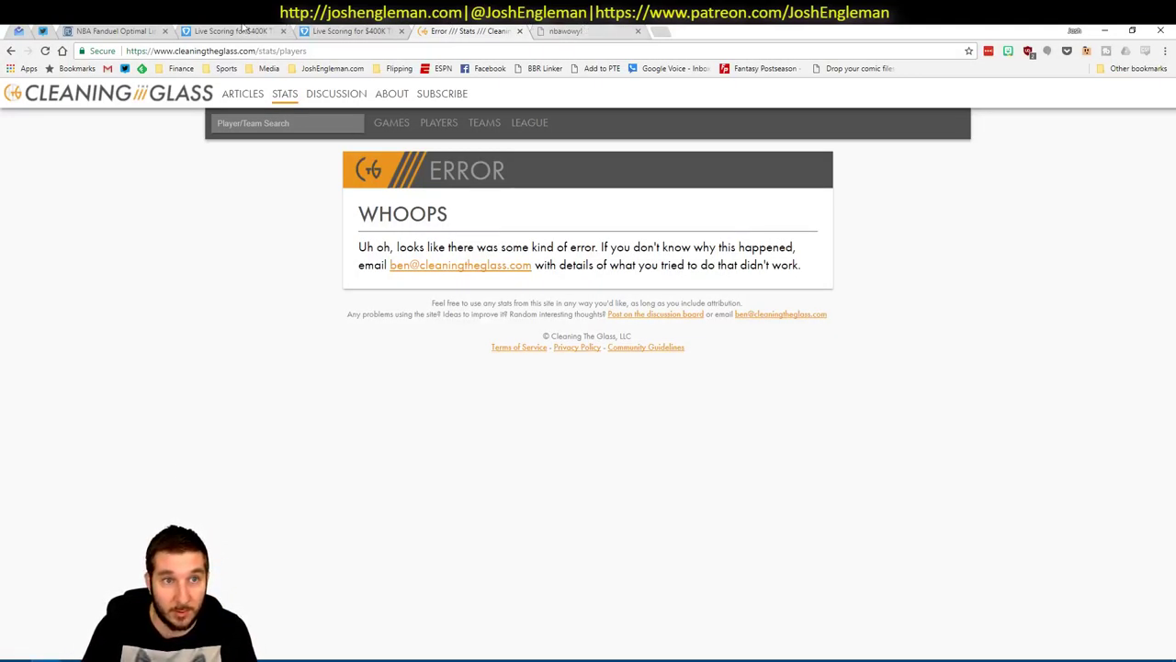
key(alt+Tab)
key(alt+Tab)
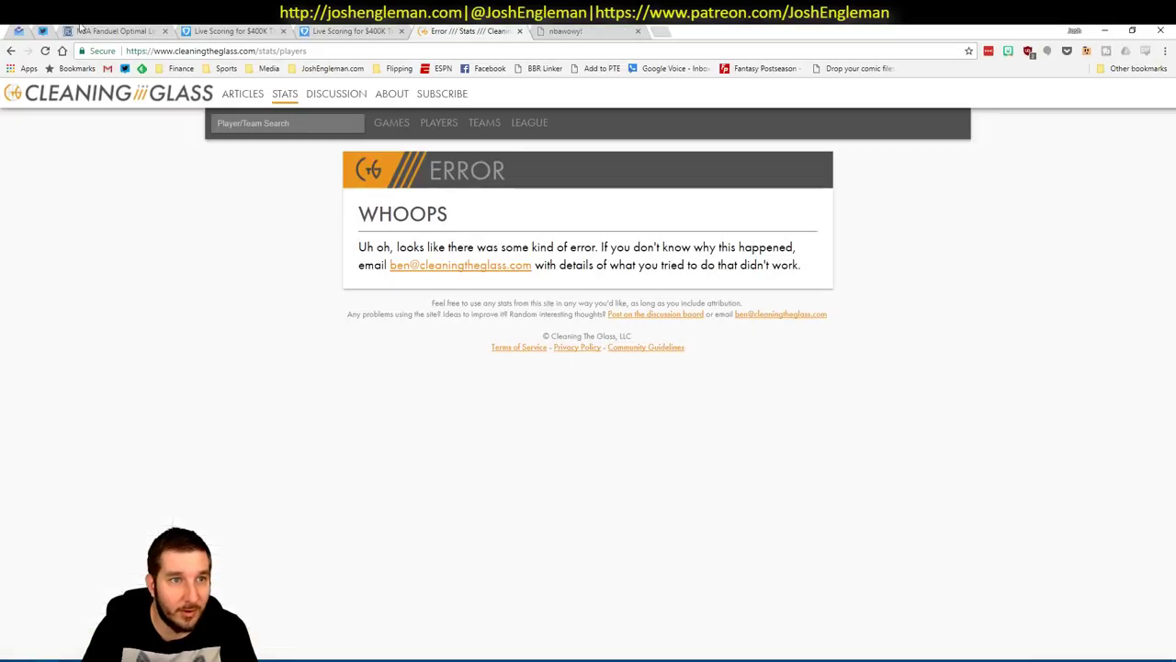
click(96, 30)
click(269, 138)
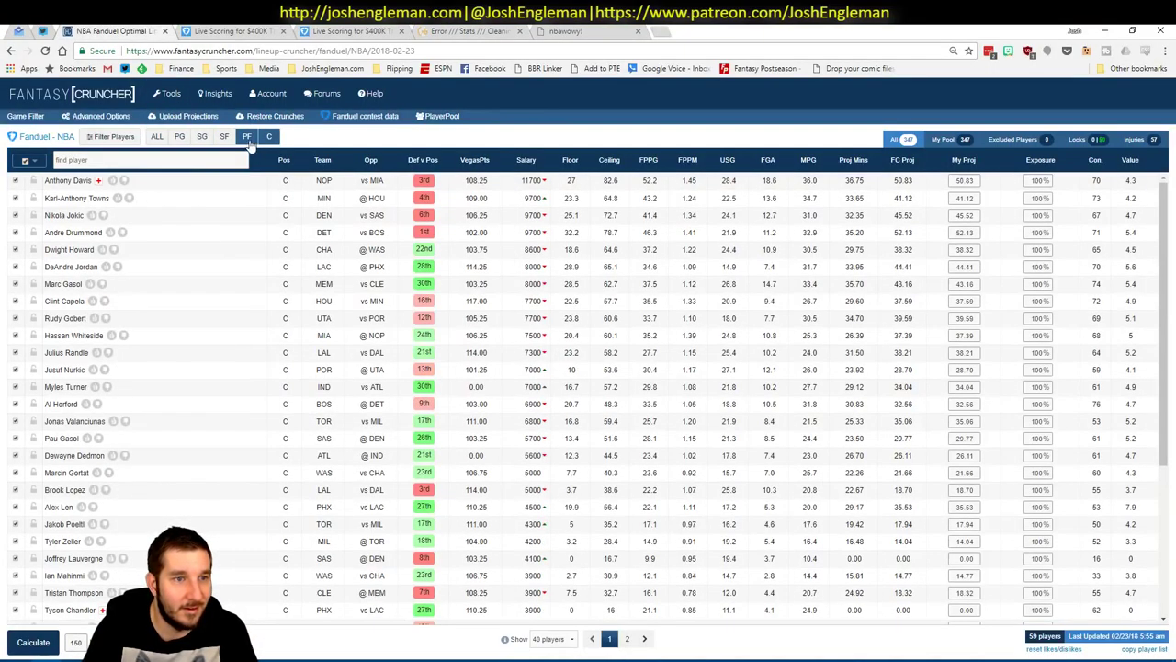
click(68, 182)
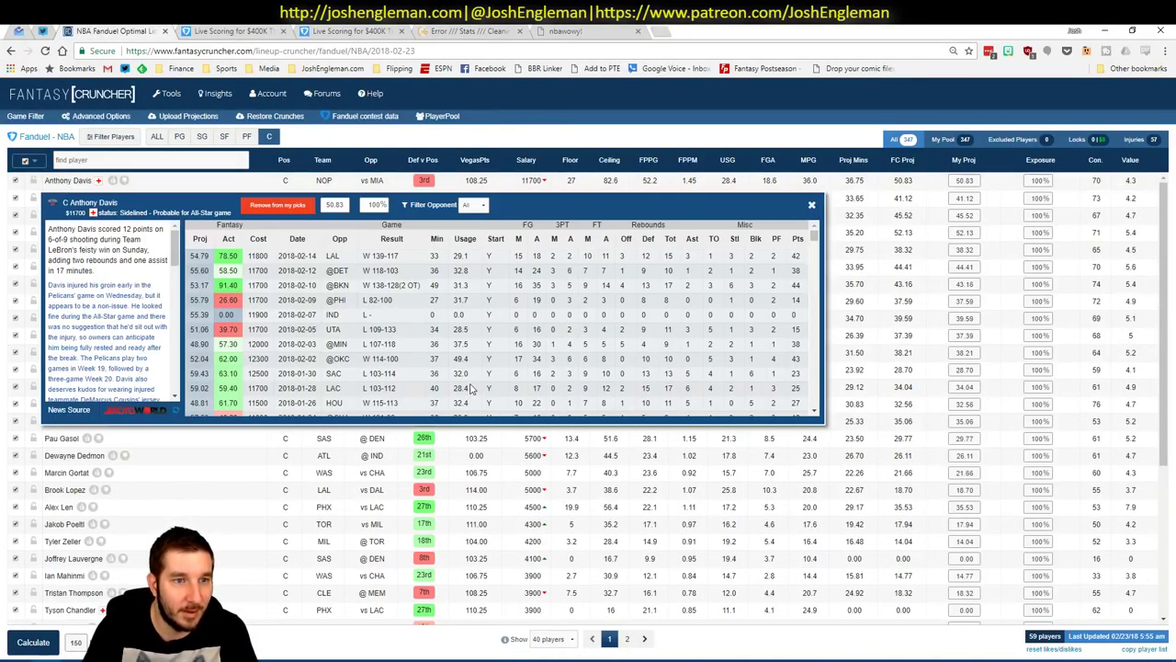
click(480, 208)
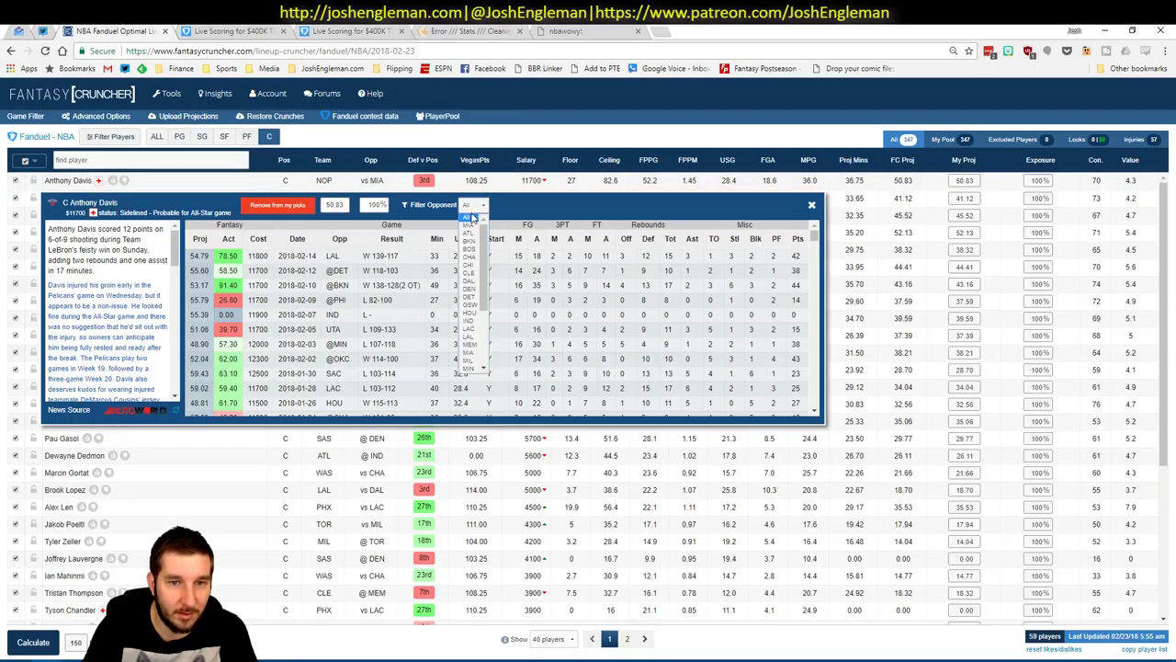
click(469, 229)
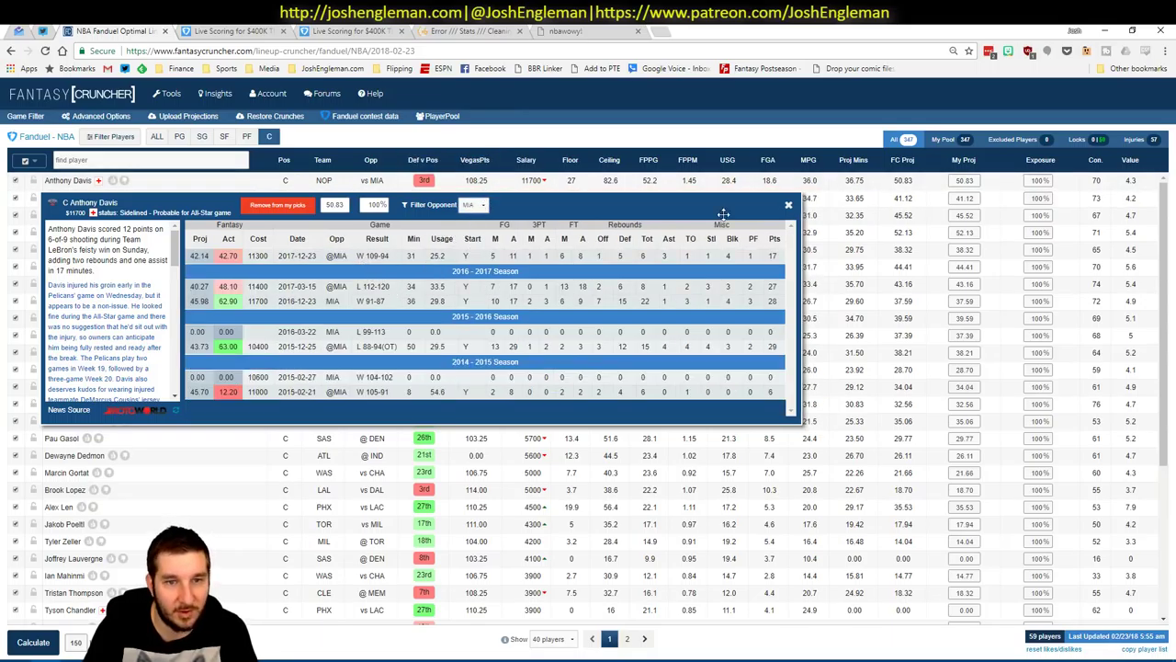
Step: Back in the Excel workbook, add Anthony Davis to the player tier list with tier 3 and check the Summary sheet
key(alt+Tab)
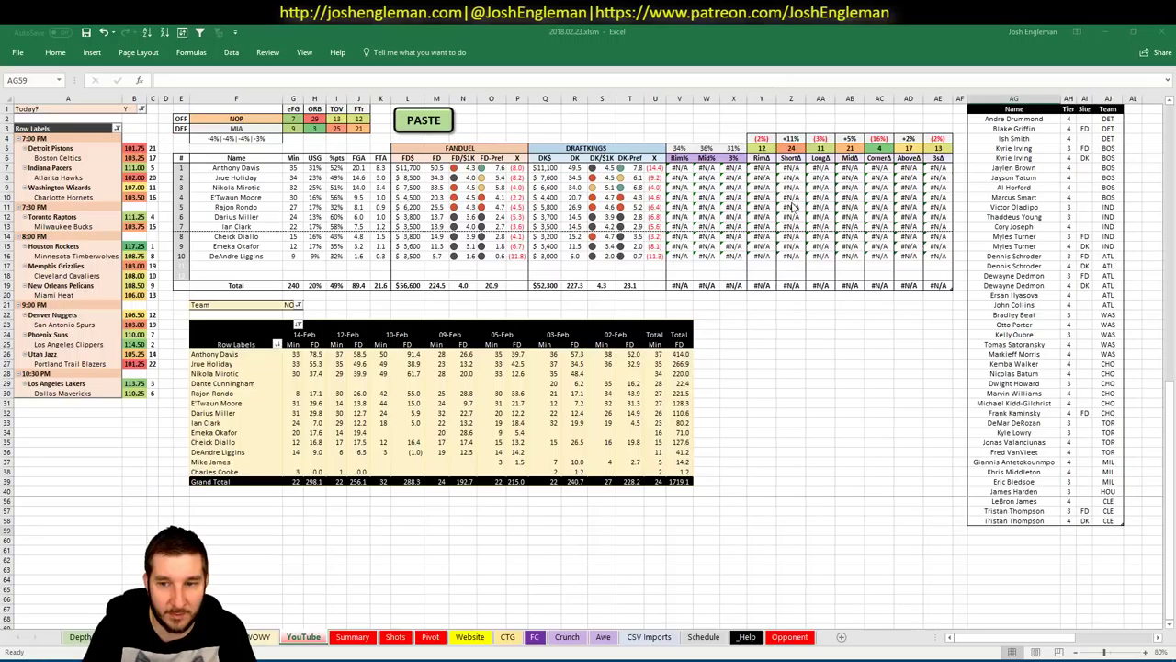
click(1013, 530)
text(Anthony Davis)
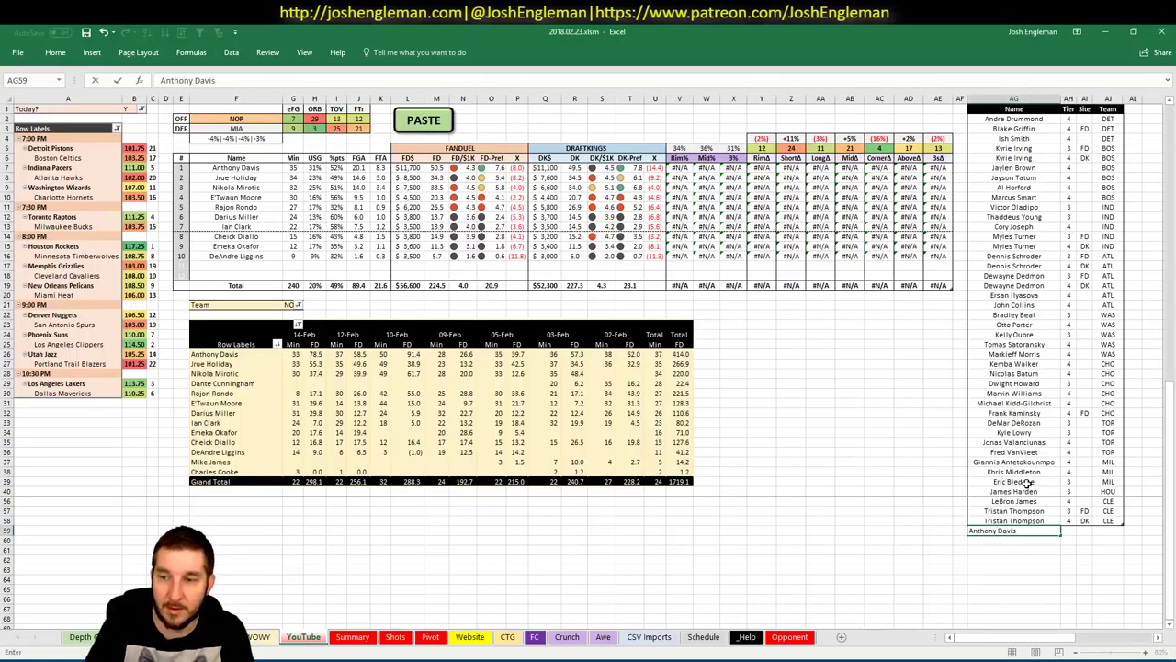
key(Tab)
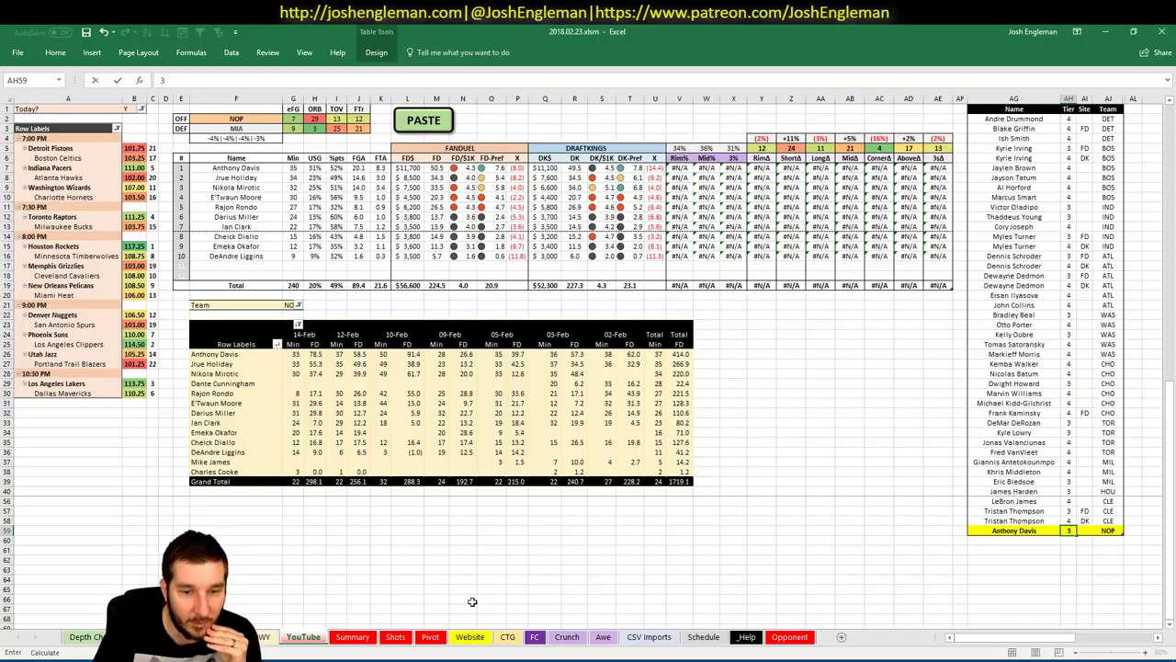
click(342, 638)
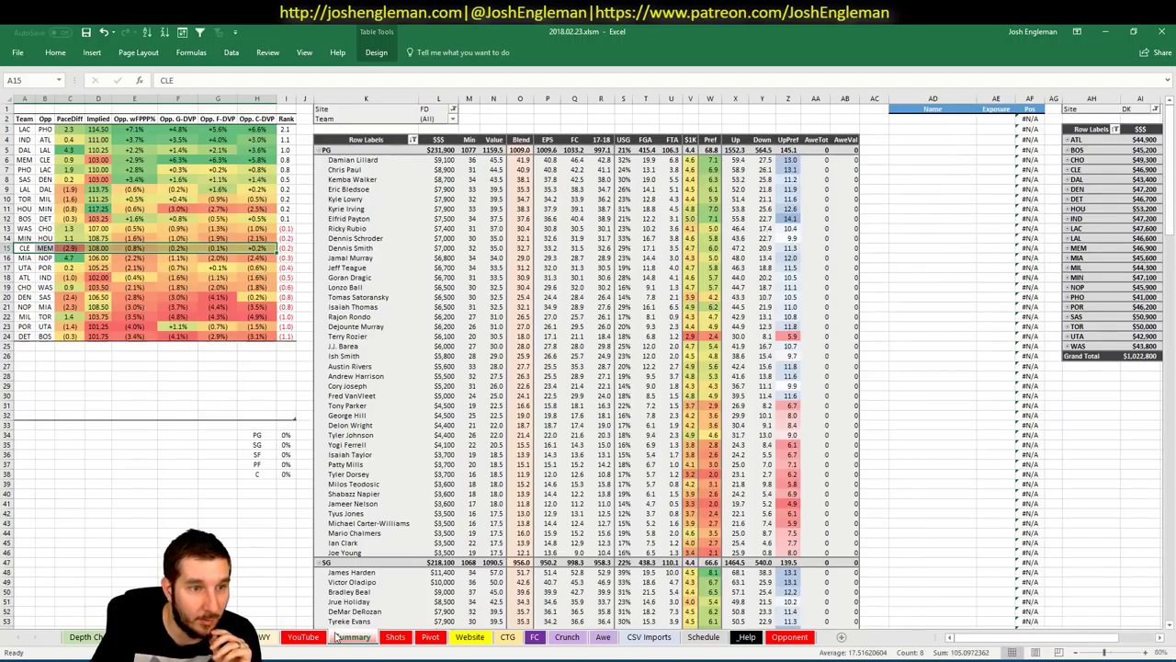
click(301, 637)
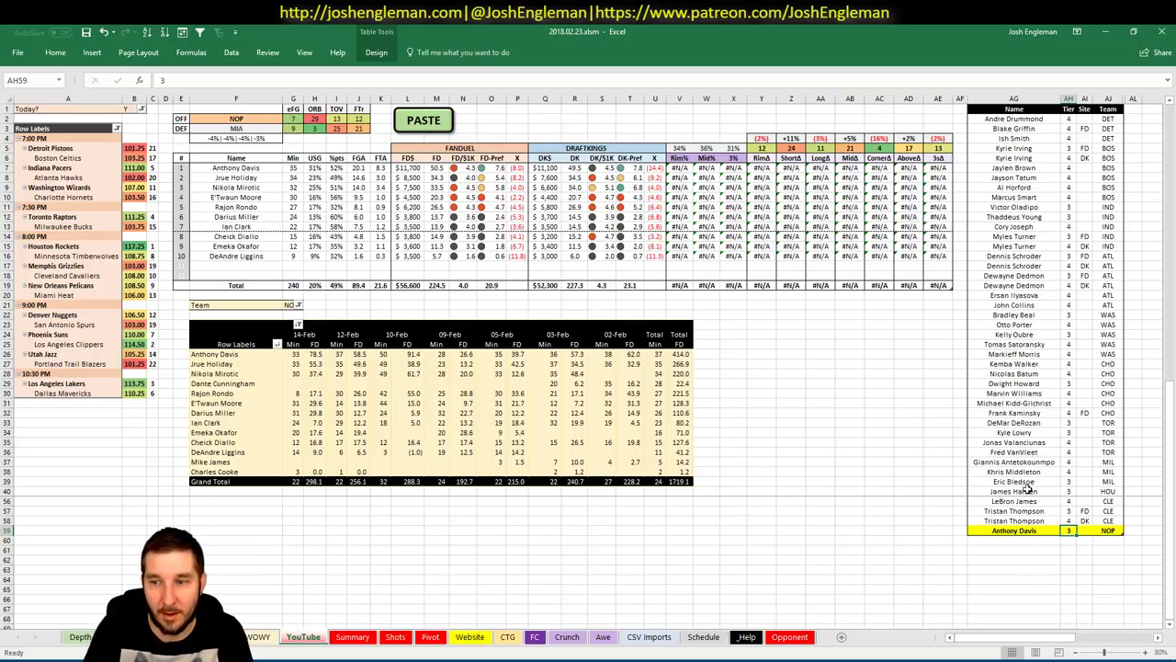
Step: Add Jrue Holiday below Anthony Davis in the player tier list with tier 4
click(1005, 537)
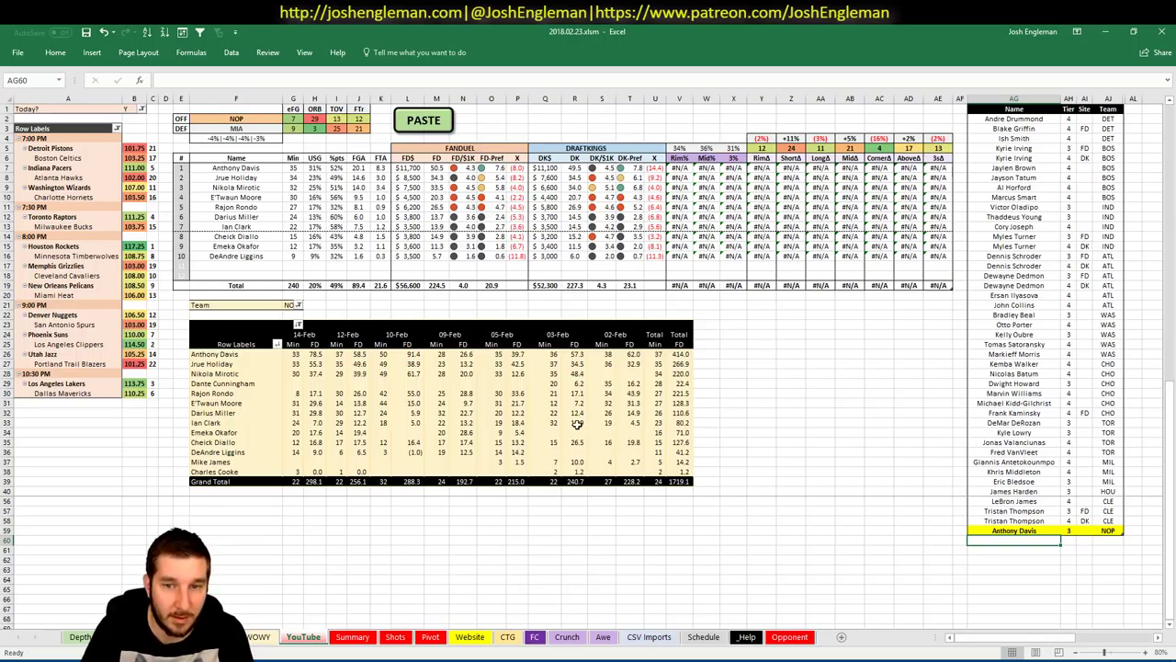
text(J)
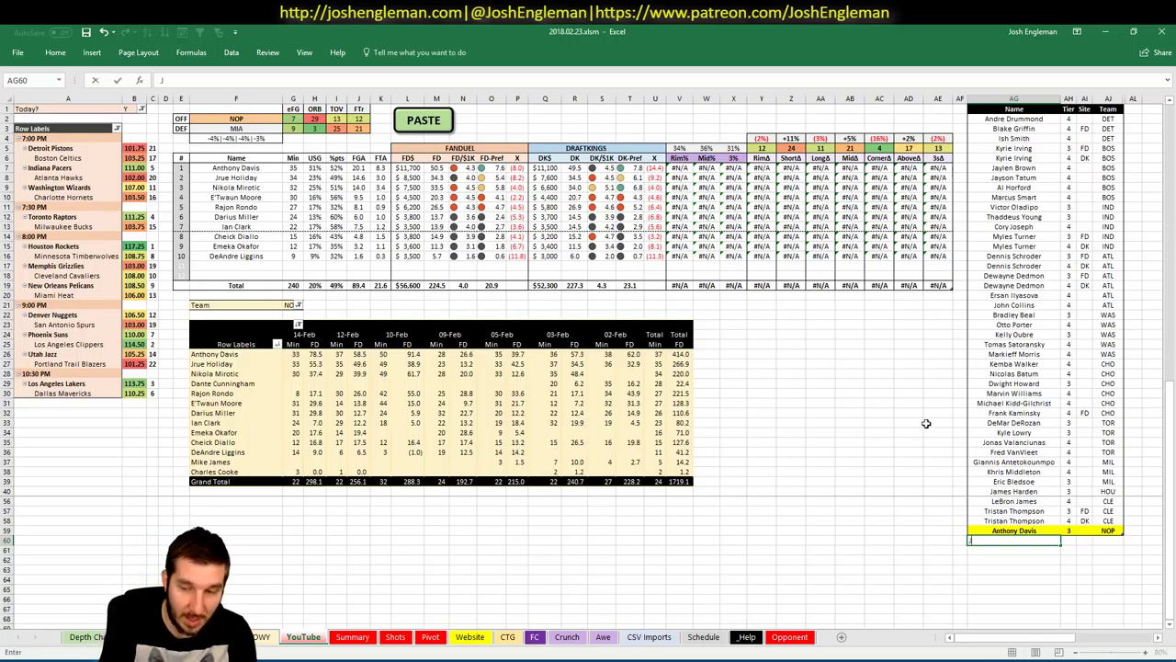
text(rue HO)
key(BackSpace)
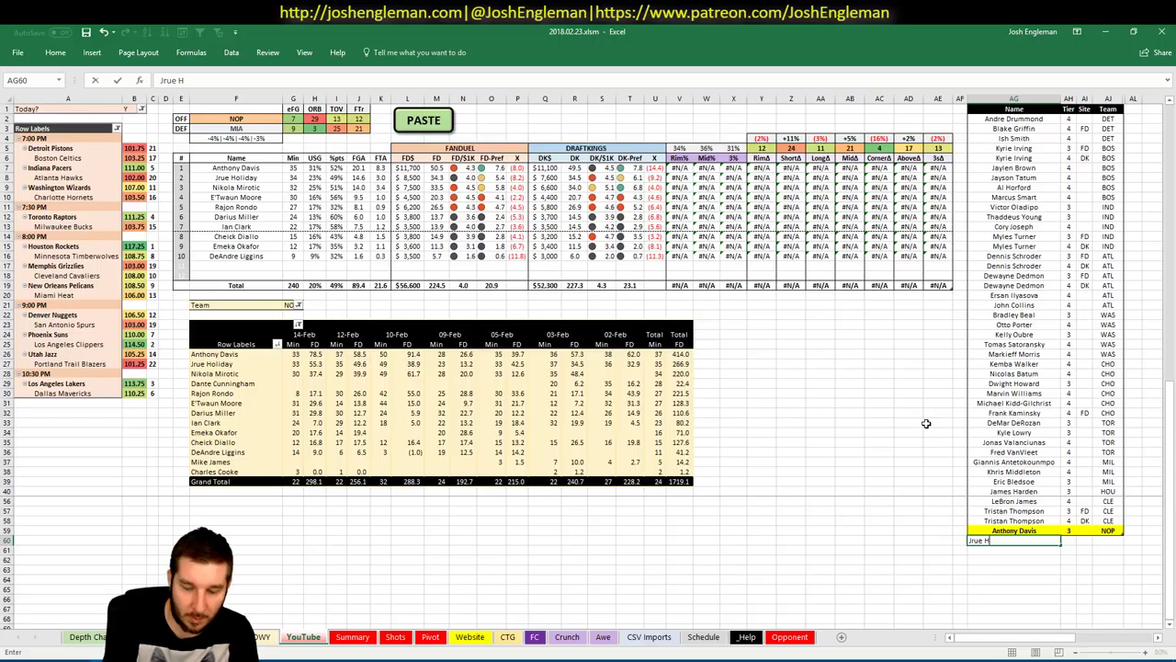
text(oliday)
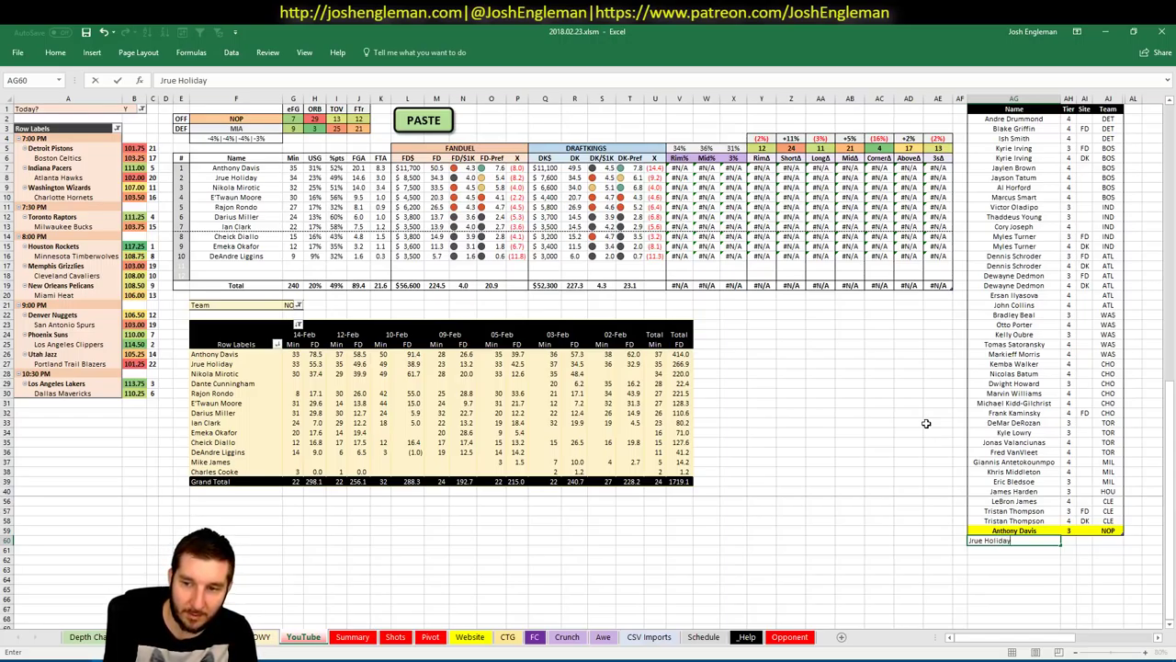
key(Tab)
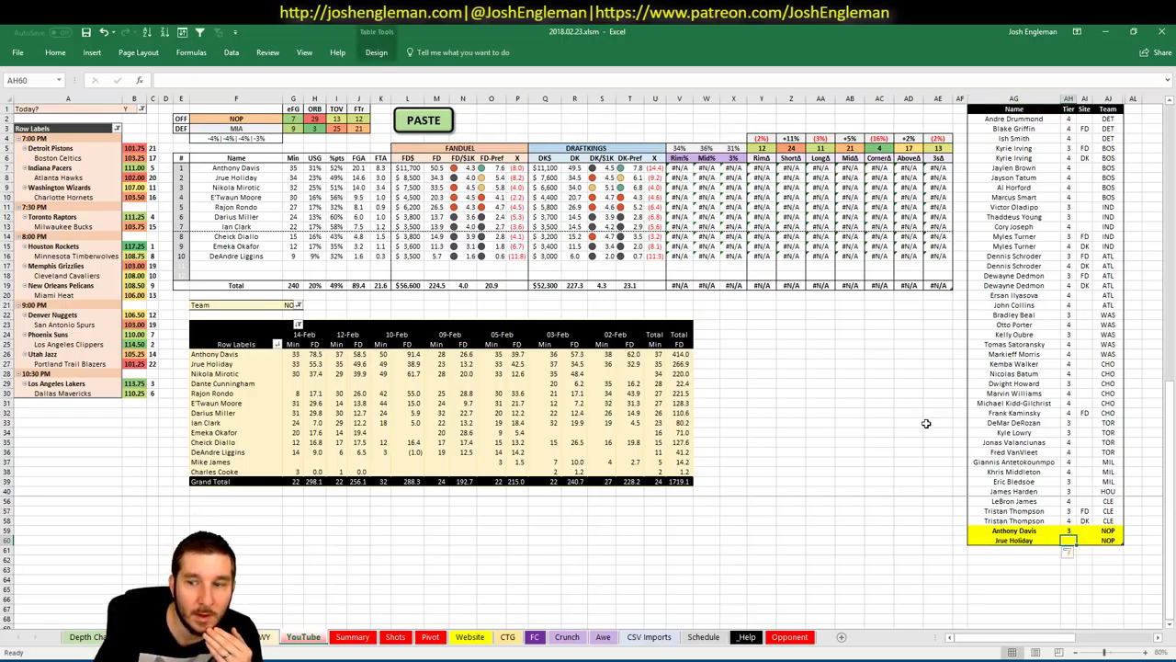
text(4)
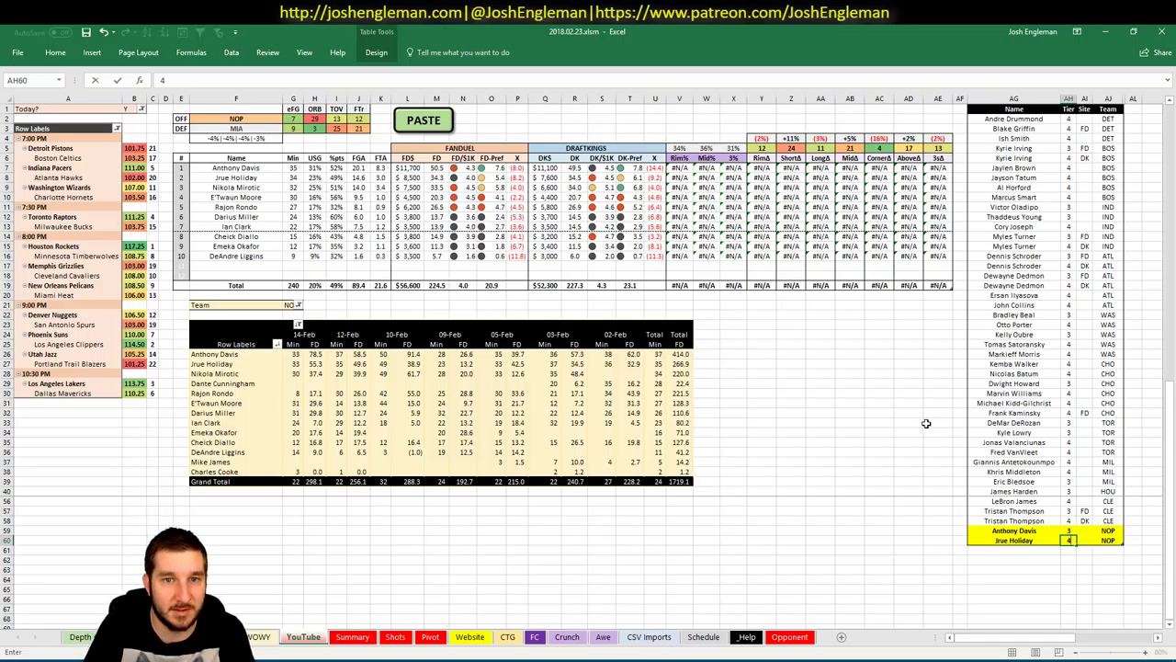
key(Return)
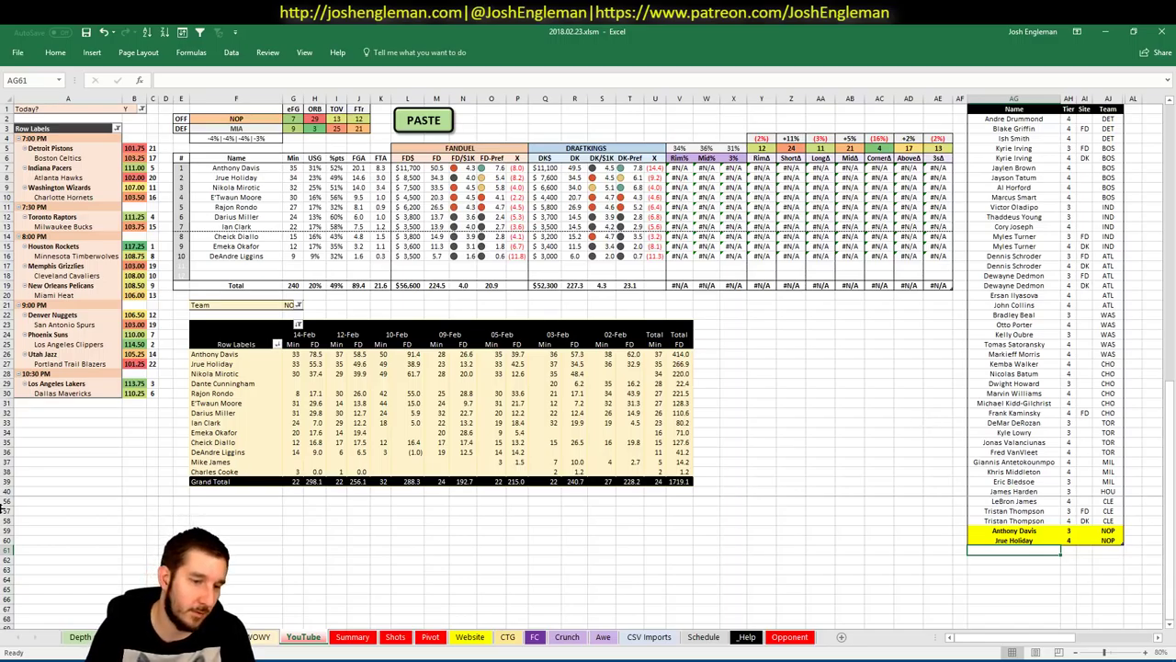
Step: Switch to nbawowy in the browser and query the Pelicans' stats with DeMarcus Cousins off the court
key(alt+Tab)
click(469, 30)
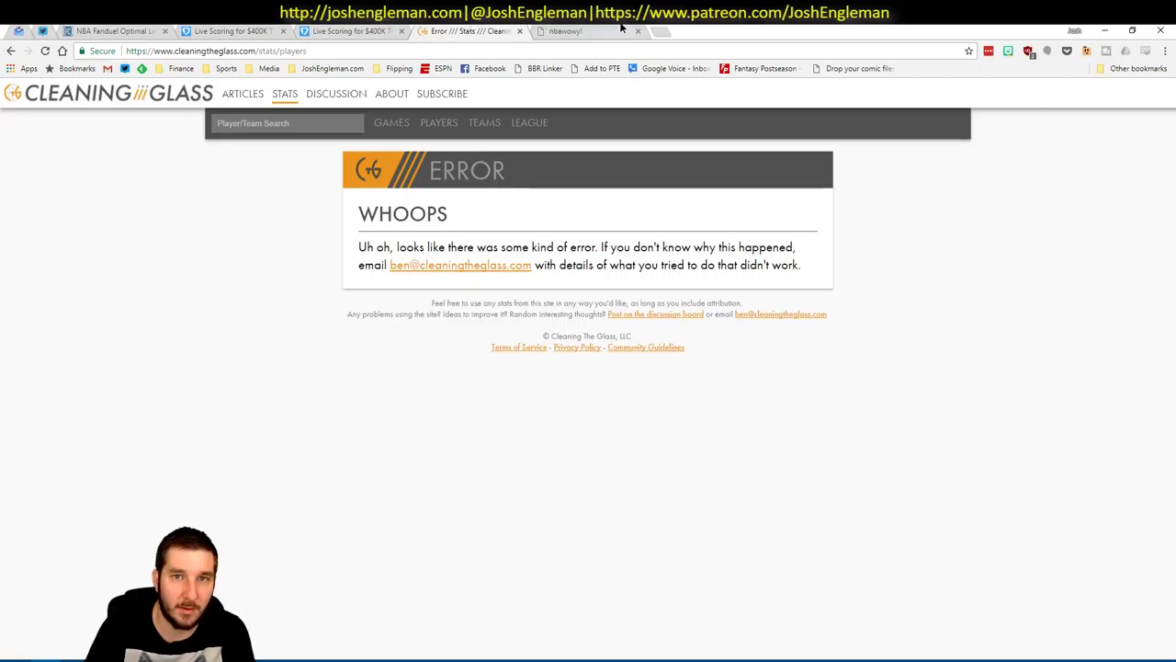
click(565, 30)
scroll(218, 120, up, 10)
scroll(176, 471, down, 3)
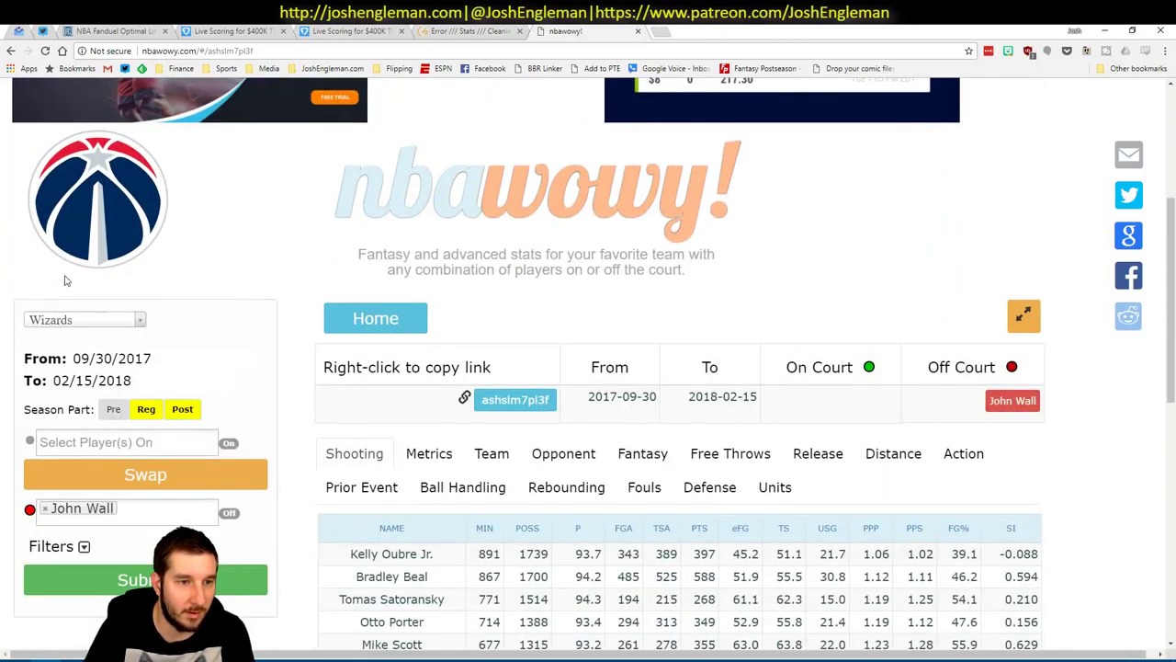
click(73, 320)
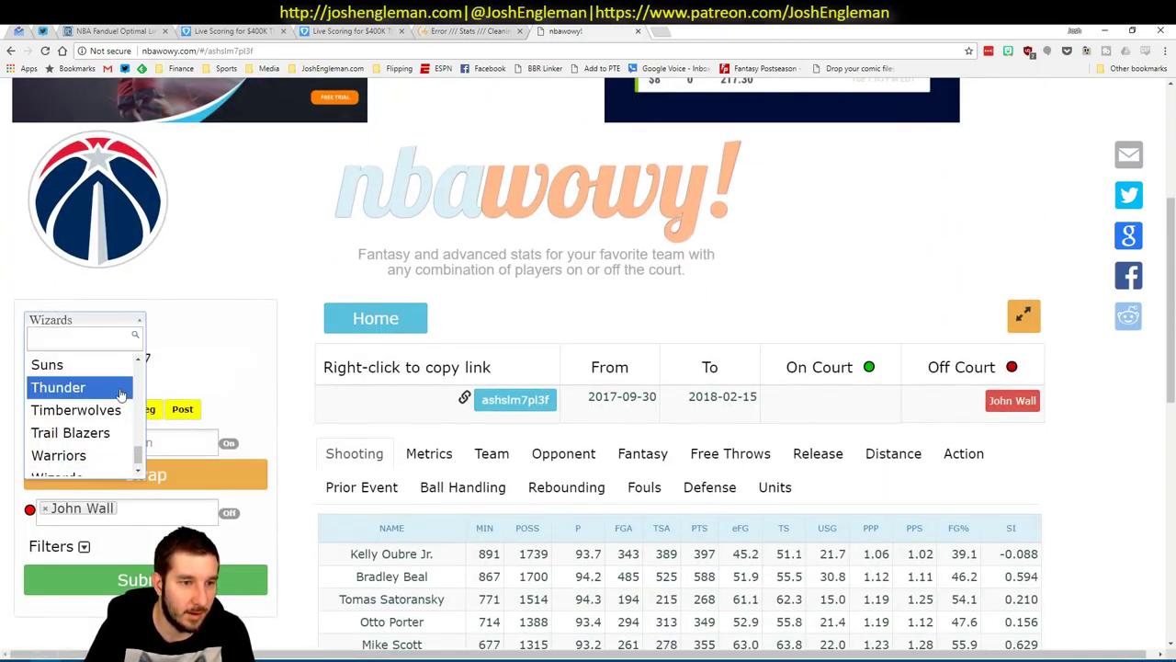
scroll(111, 414, up, 3)
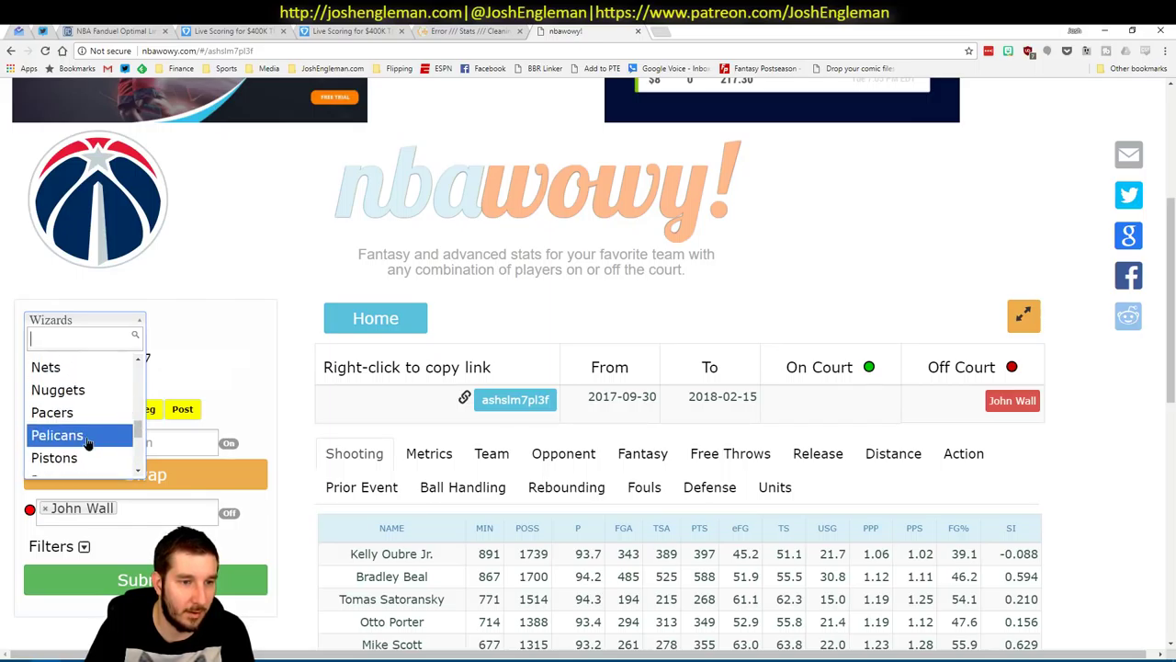
click(94, 434)
click(124, 476)
text(cus Cousins)
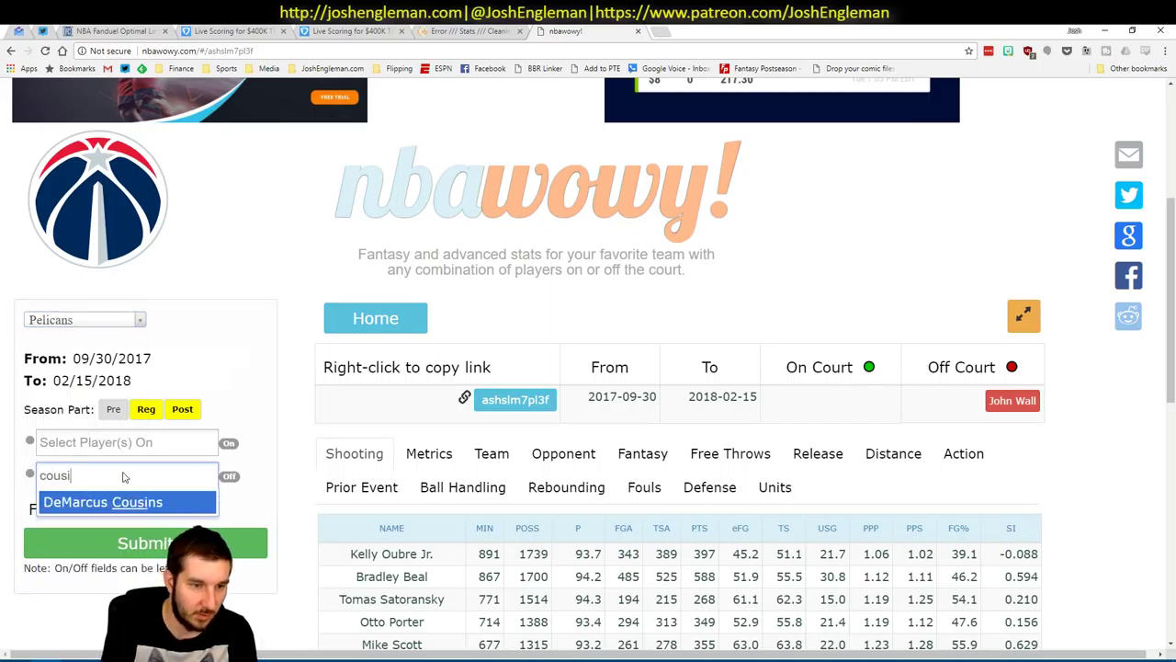
key(Return)
click(145, 580)
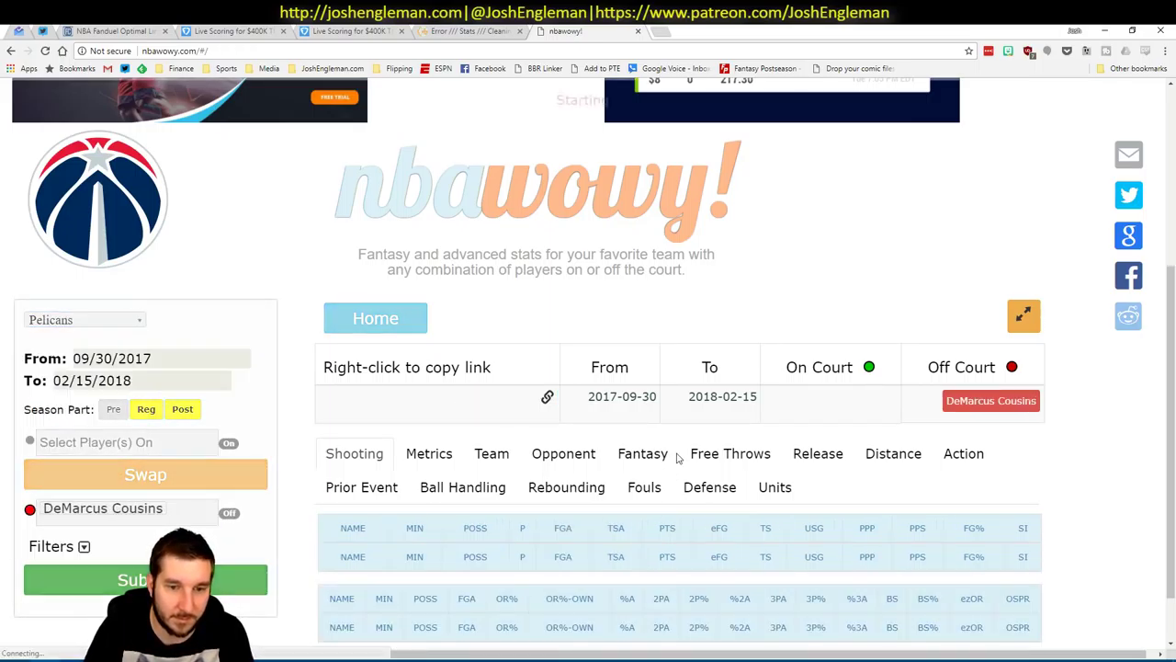
Step: Copy all player rows of the second Pelicans shooting table, from Anthony Davis through Josh Smith
scroll(459, 356, down, 8)
scroll(459, 357, down, 2)
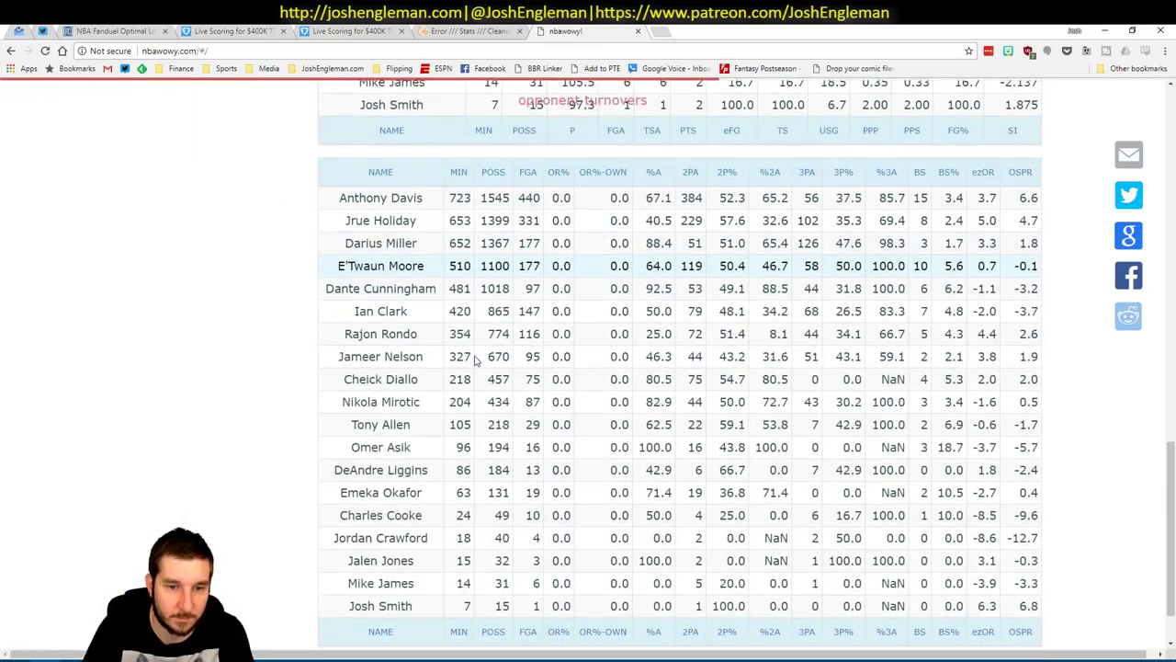
drag(340, 198, 1031, 606)
key(ctrl+c)
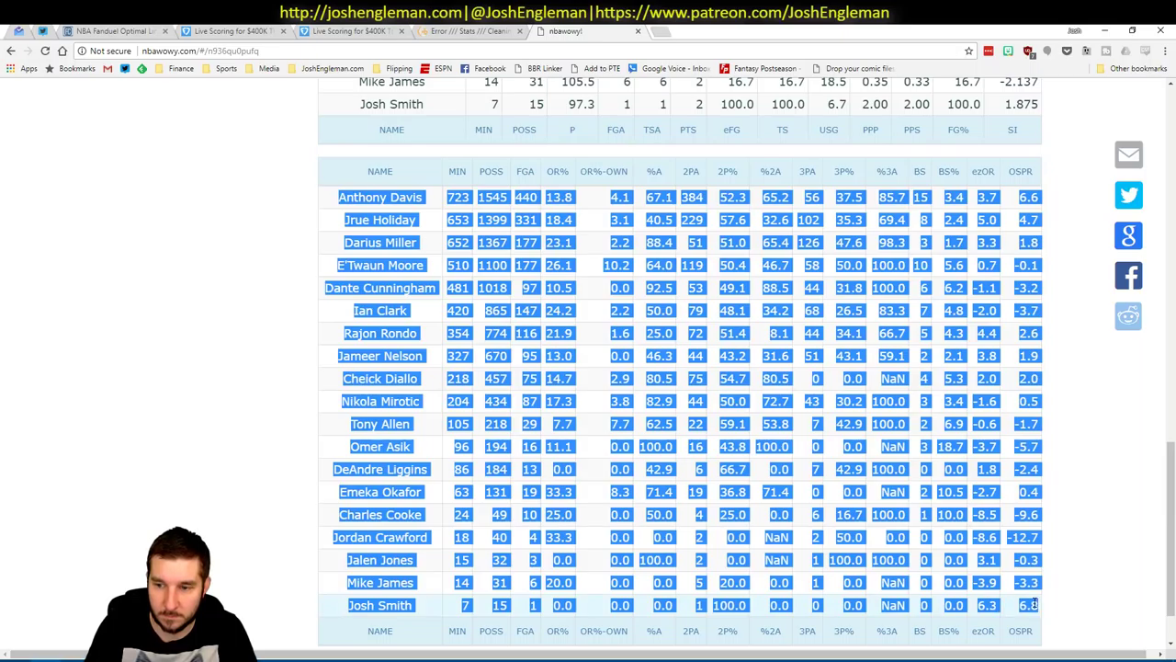
Step: Switch to the Excel workbook and paste the copied Pelicans rows into the Shots sheet starting at cell A2
key(alt+Tab)
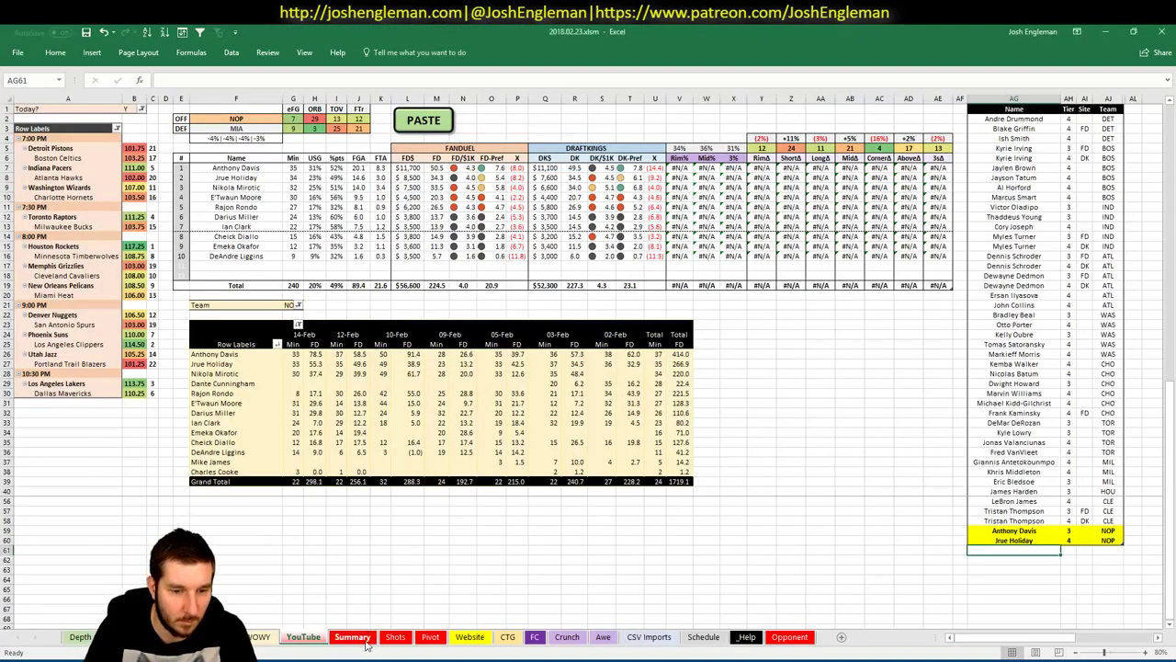
click(396, 637)
scroll(92, 151, down, 1)
scroll(65, 129, up, 2)
right_click(64, 129)
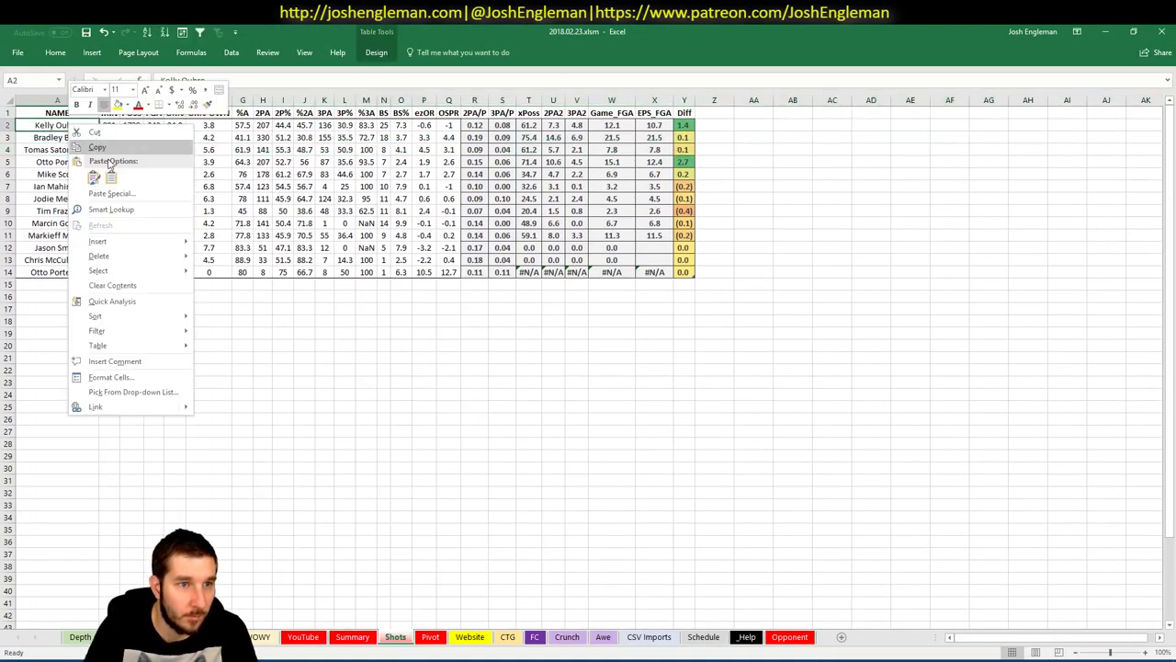
click(118, 166)
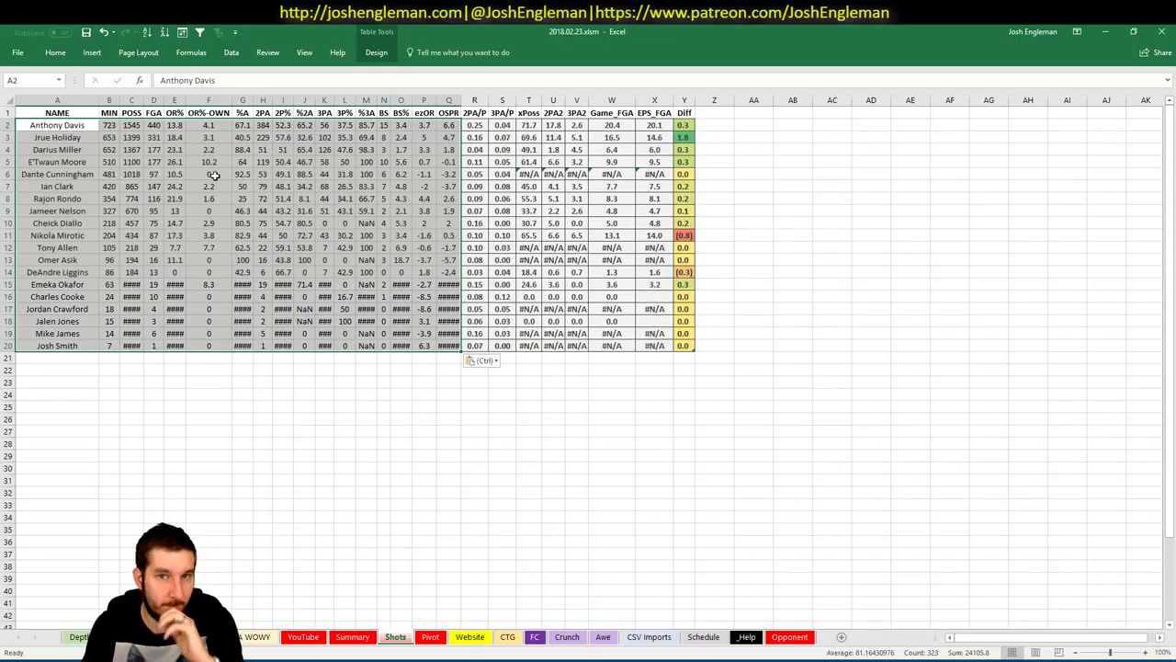
Step: Switch to nbawowy in the browser and query the Pelicans' stats with Dante Cunningham and DeMarcus Cousins off the court
click(71, 174)
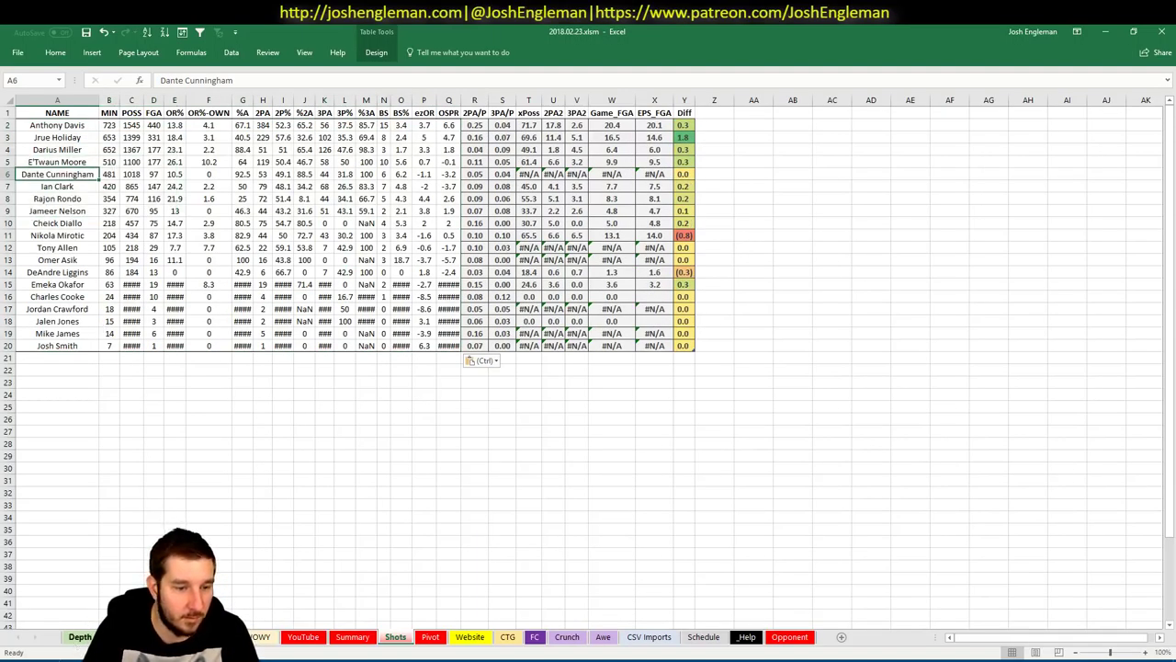
key(alt+Tab)
scroll(168, 164, up, 10)
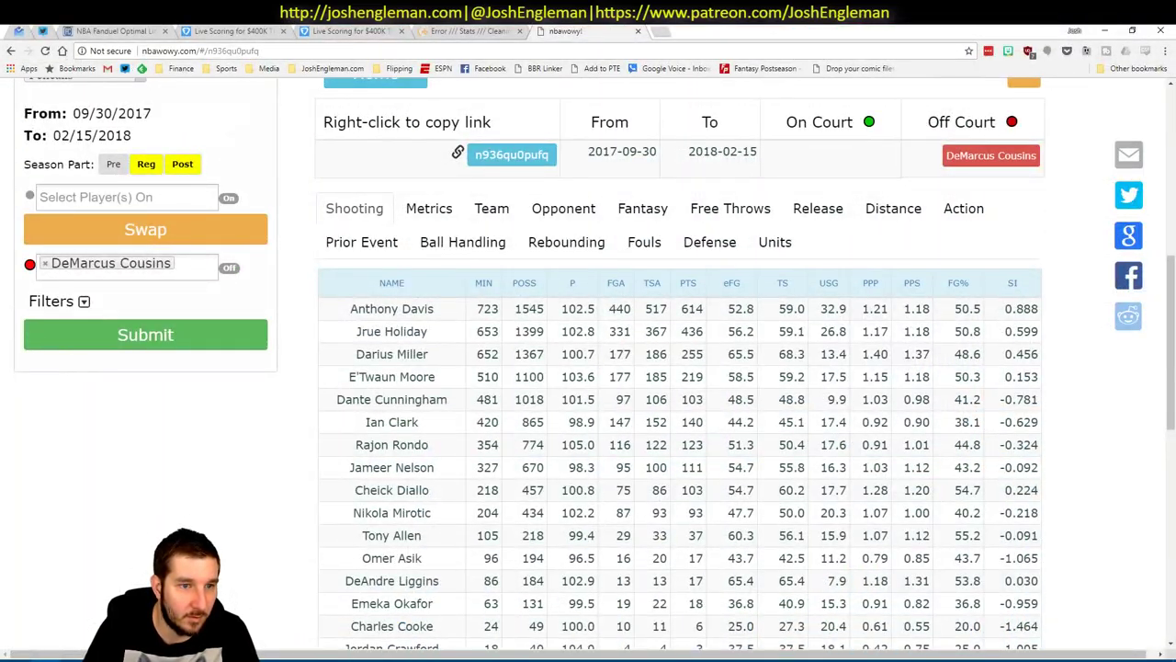
click(138, 264)
text(dante)
key(Return)
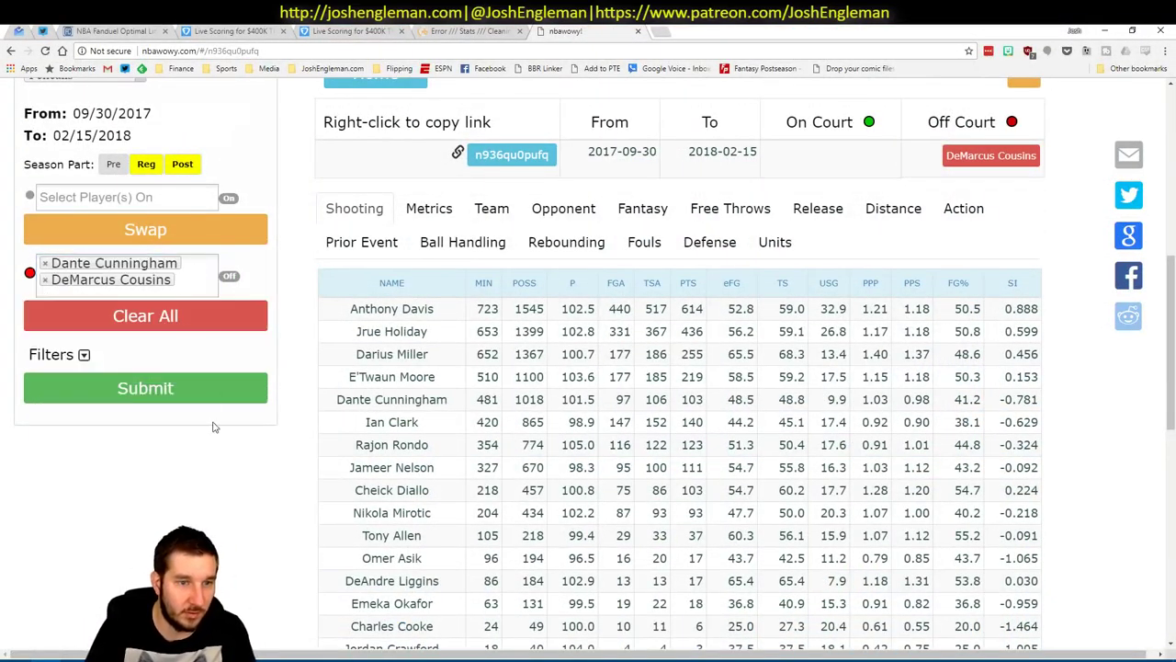
click(217, 393)
key(alt+Tab)
key(alt+Tab)
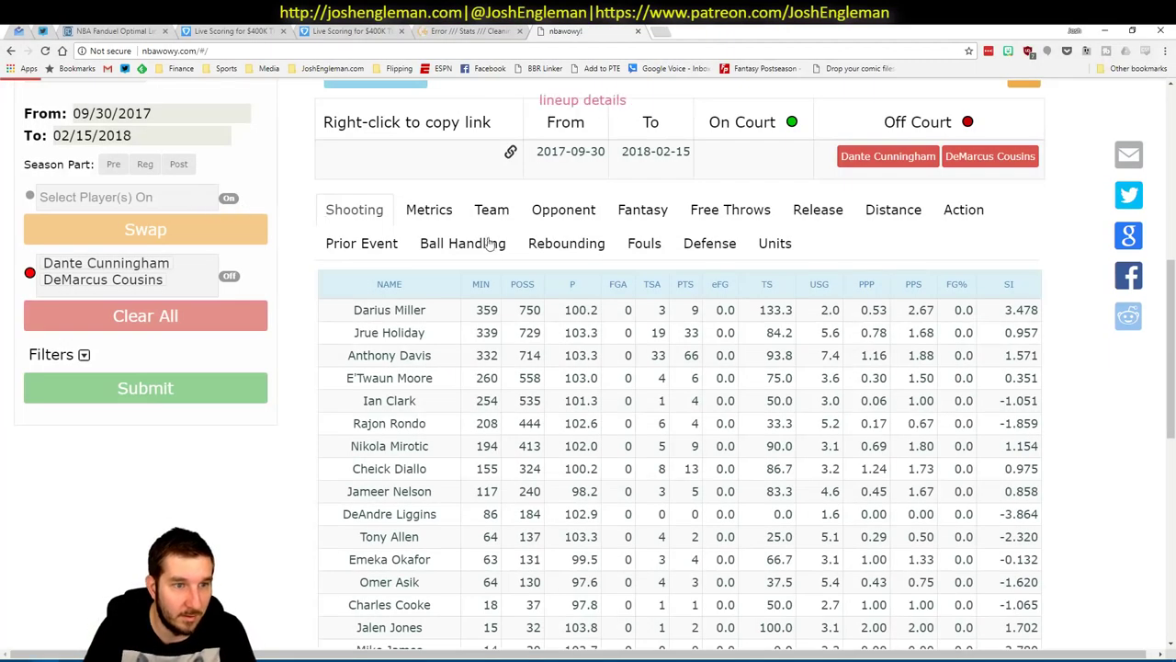
Step: Copy all player rows of the second Pelicans shooting table on nbawowy, from Darius Miller through Josh Smith
key(alt+Tab)
key(ctrl+v)
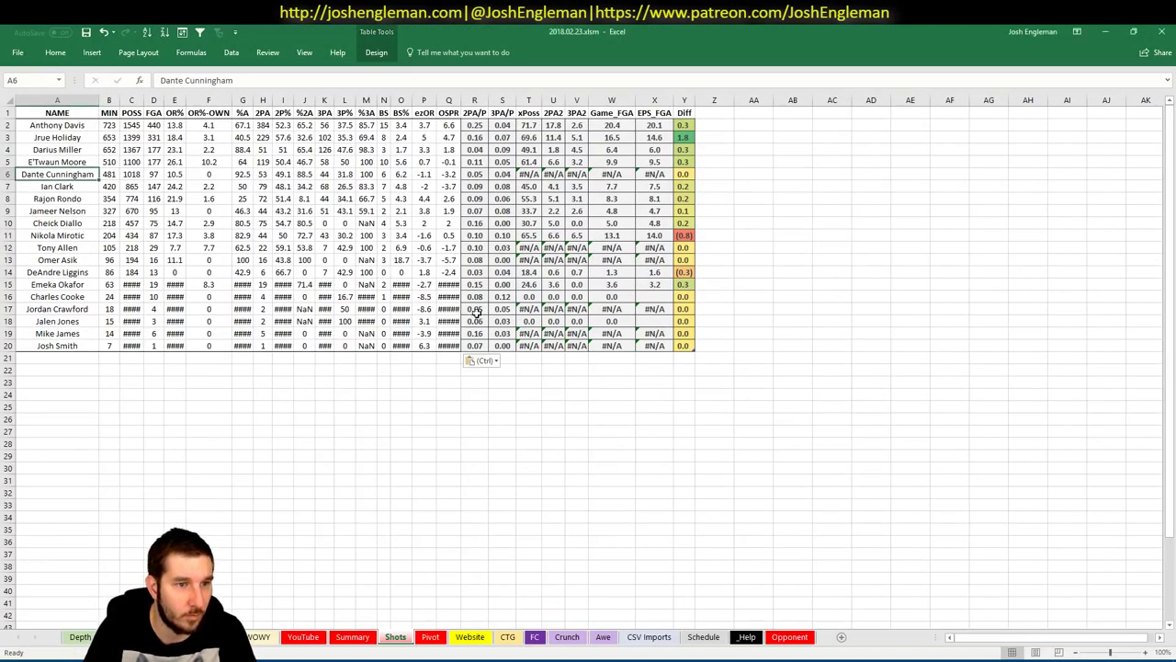
key(alt+Tab)
scroll(358, 303, down, 10)
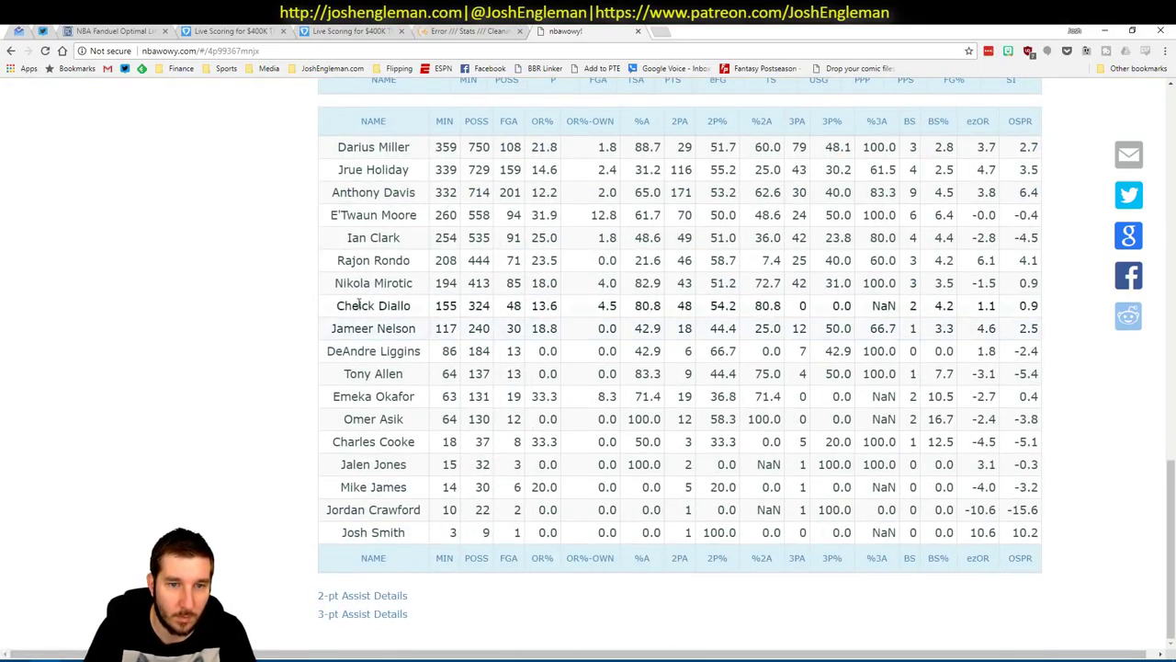
drag(335, 147, 1043, 532)
key(ctrl+c)
Step: Switch to the Excel workbook, paste the copied rows into the Shots sheet starting at cell A2, and select Nikola Mirotic's row
key(alt+Tab)
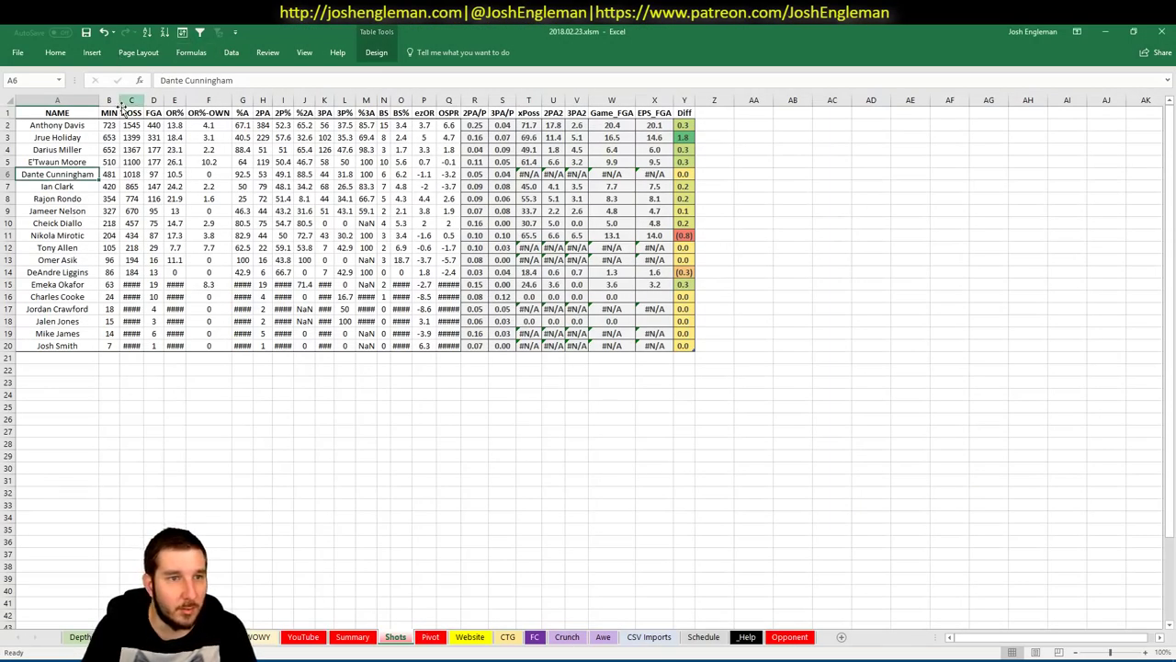
click(91, 125)
right_click(91, 125)
click(161, 204)
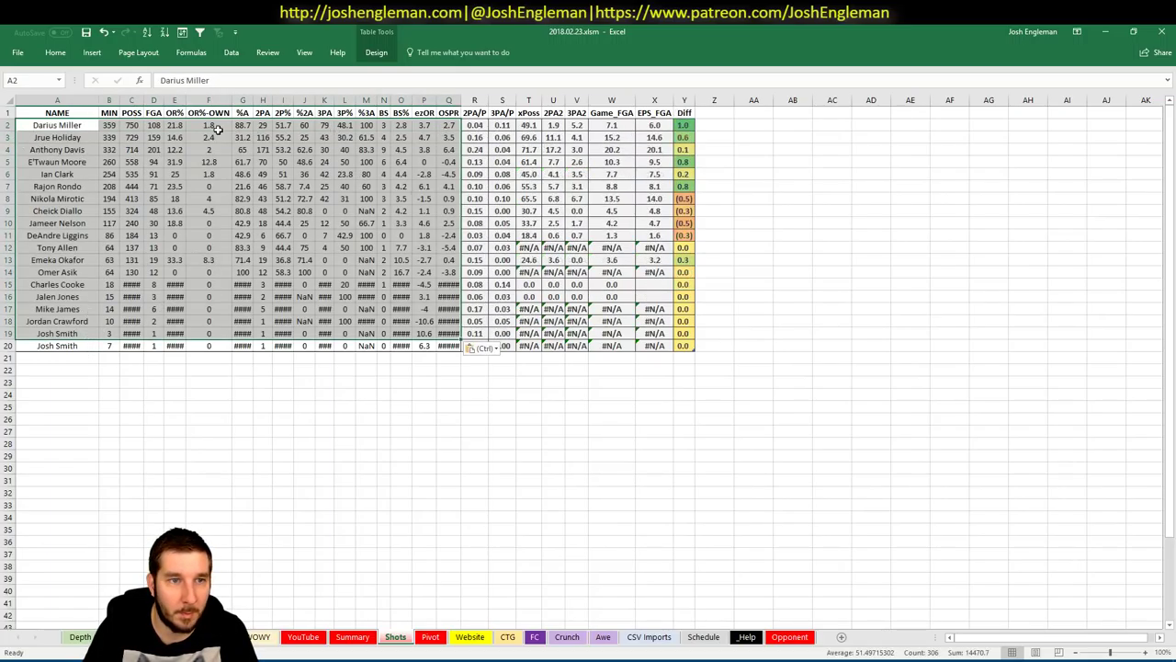
click(5, 198)
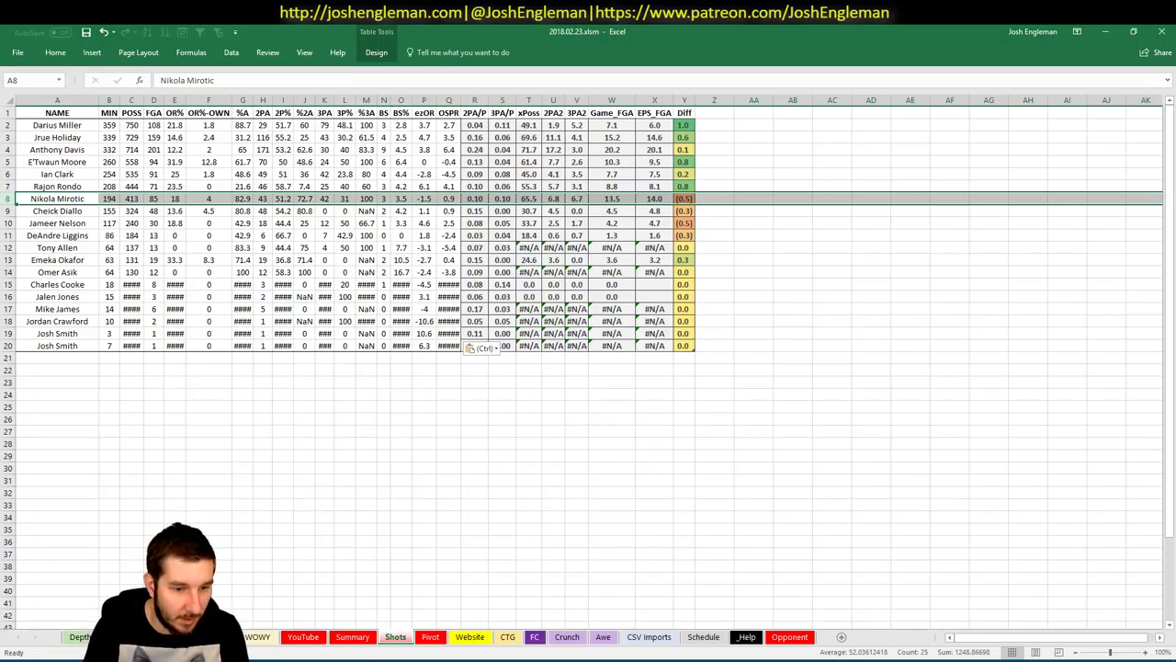
Step: Add Nikola Mirotic below Jrue Holiday in the player tier list on the YouTube sheet with tier 3
click(302, 636)
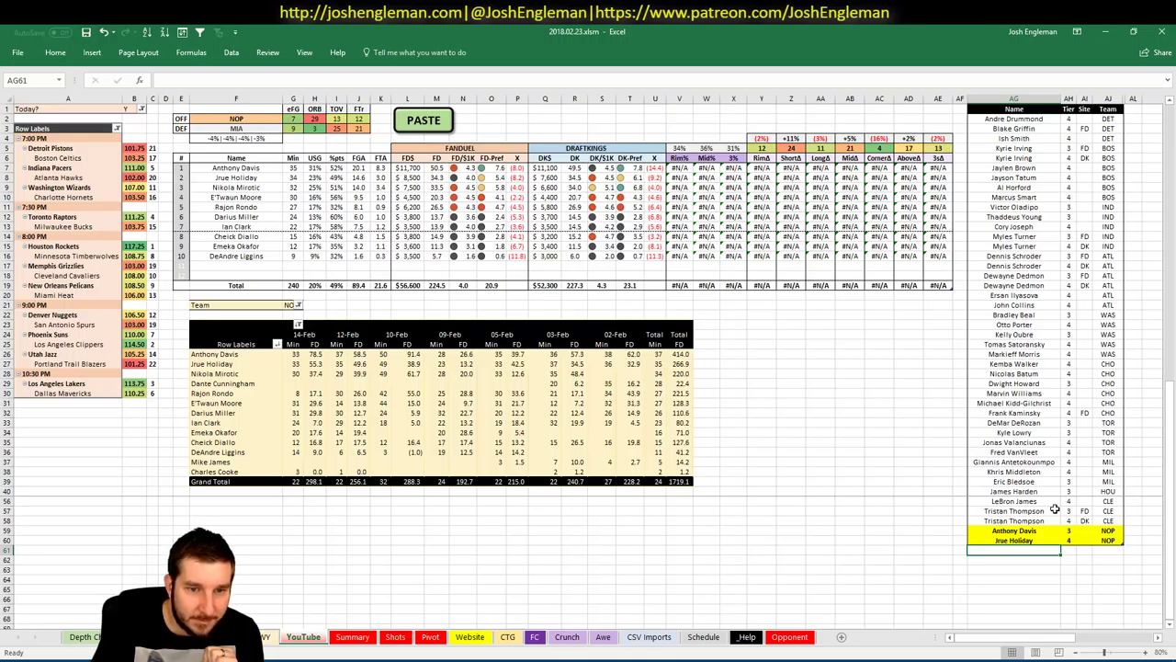
text(Nikola)
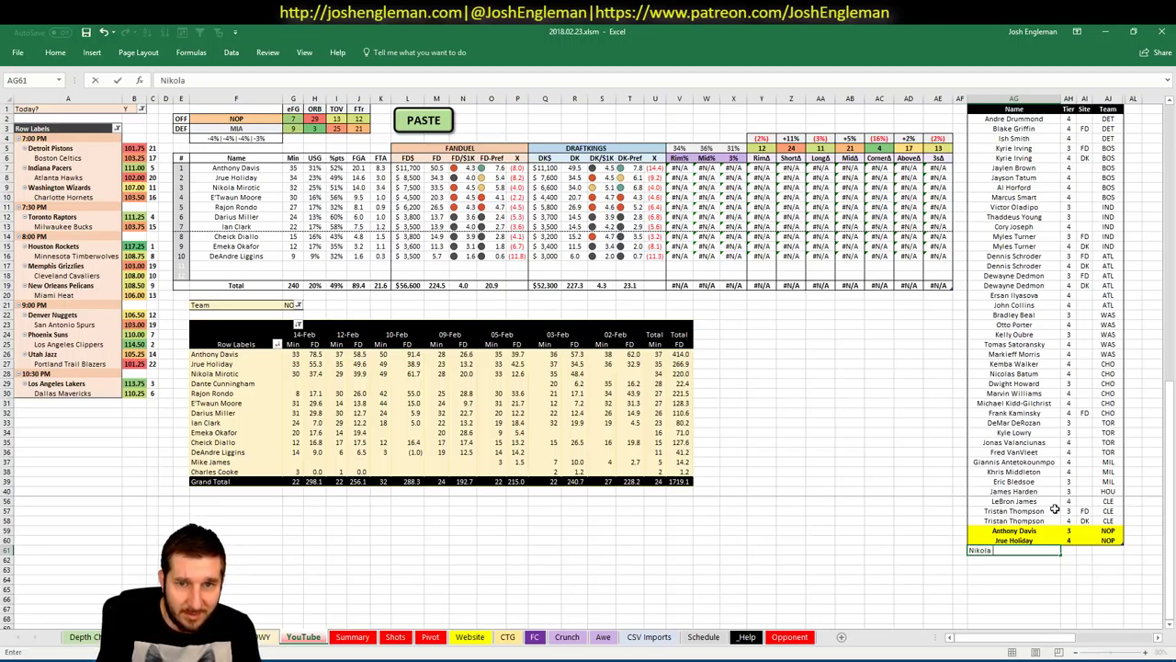
text( Mirotic)
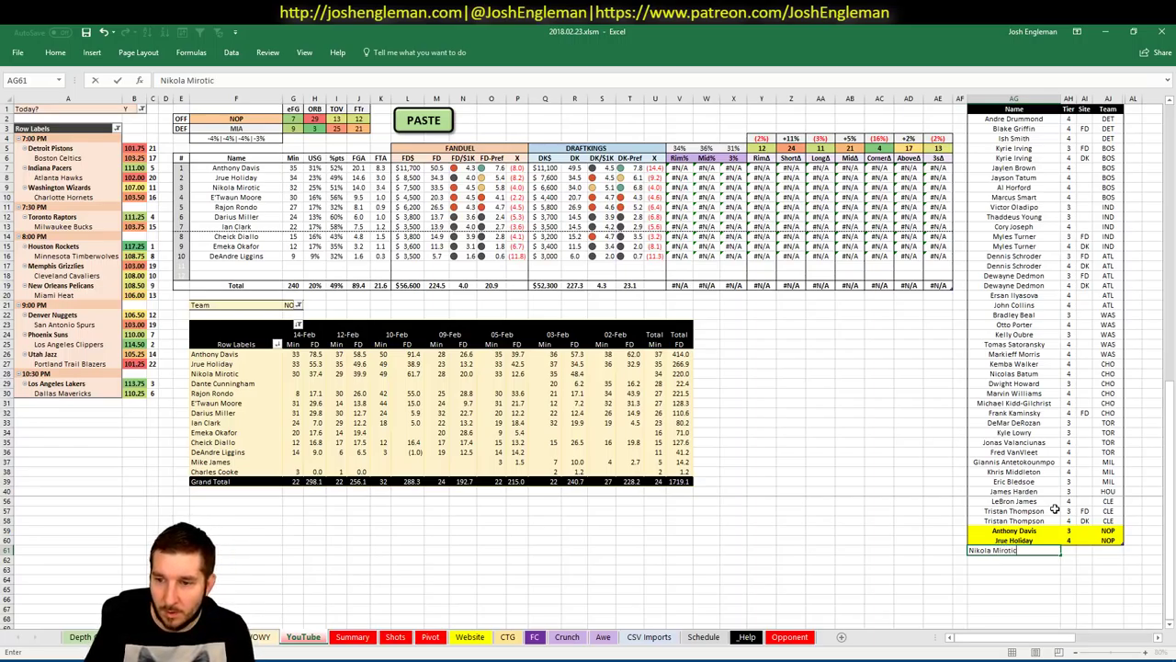
key(Return)
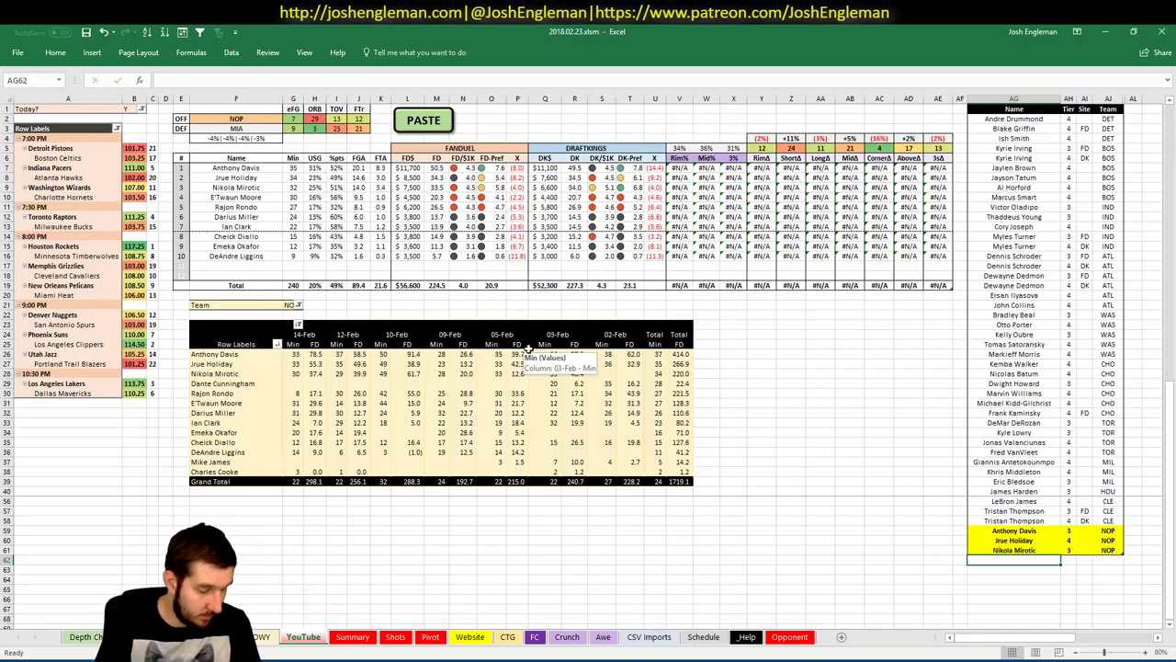
Step: Set the offensive team on the YouTube sheet to MIA and check the matchup table on the Summary sheet
click(247, 117)
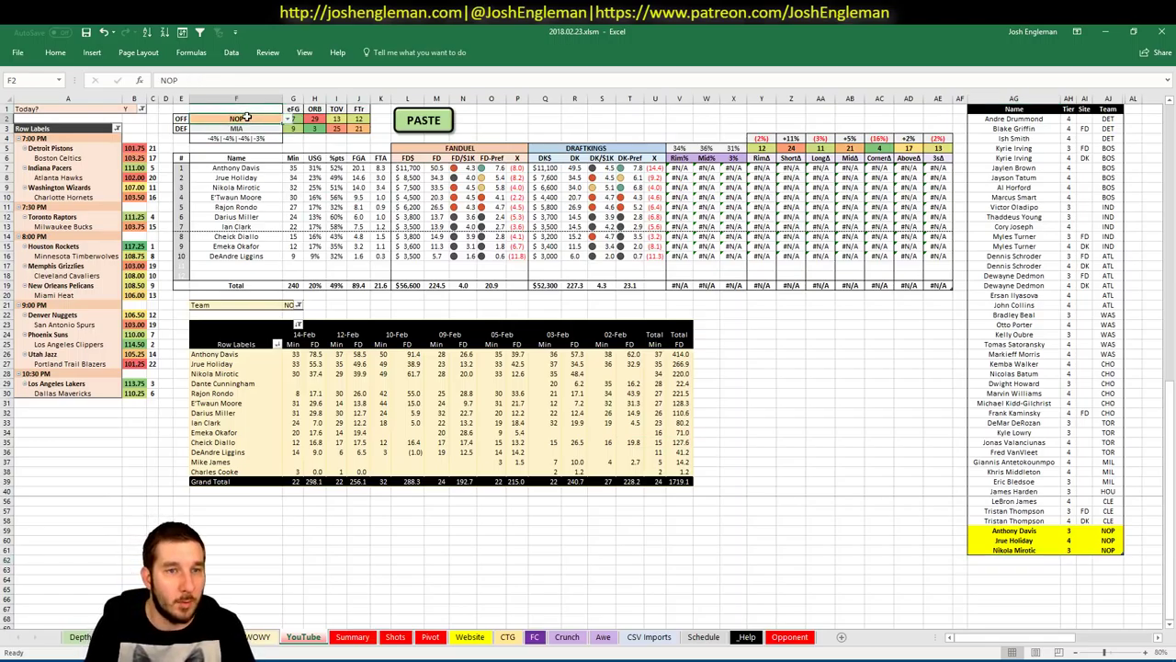
double_click(247, 117)
text(MIA)
key(Return)
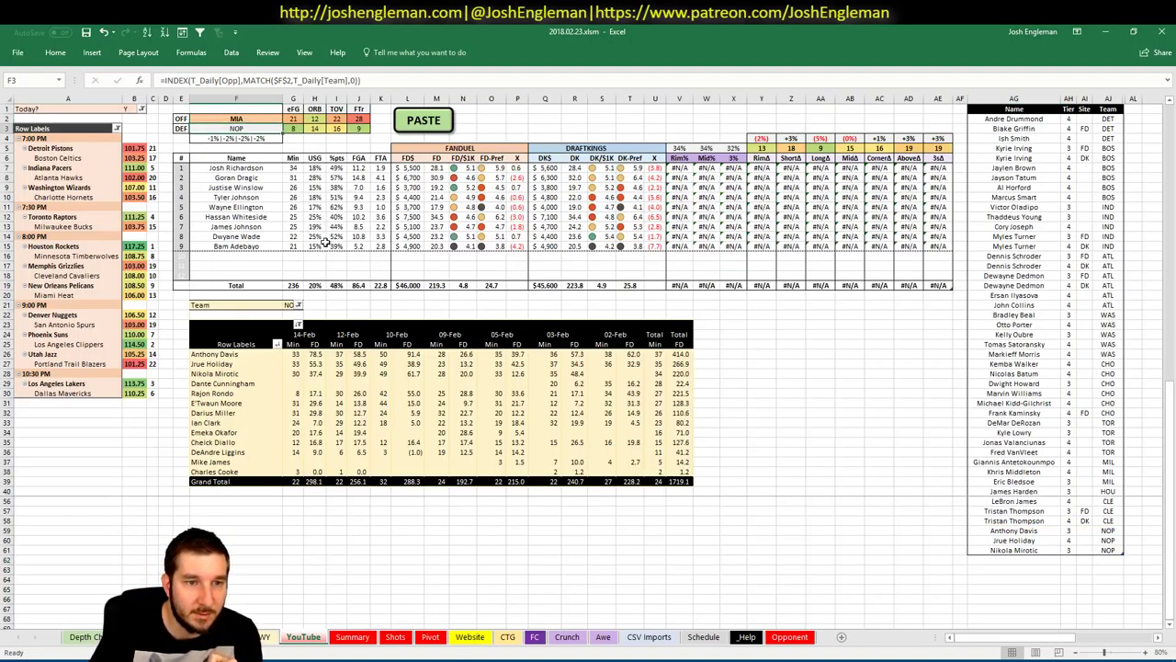
click(353, 637)
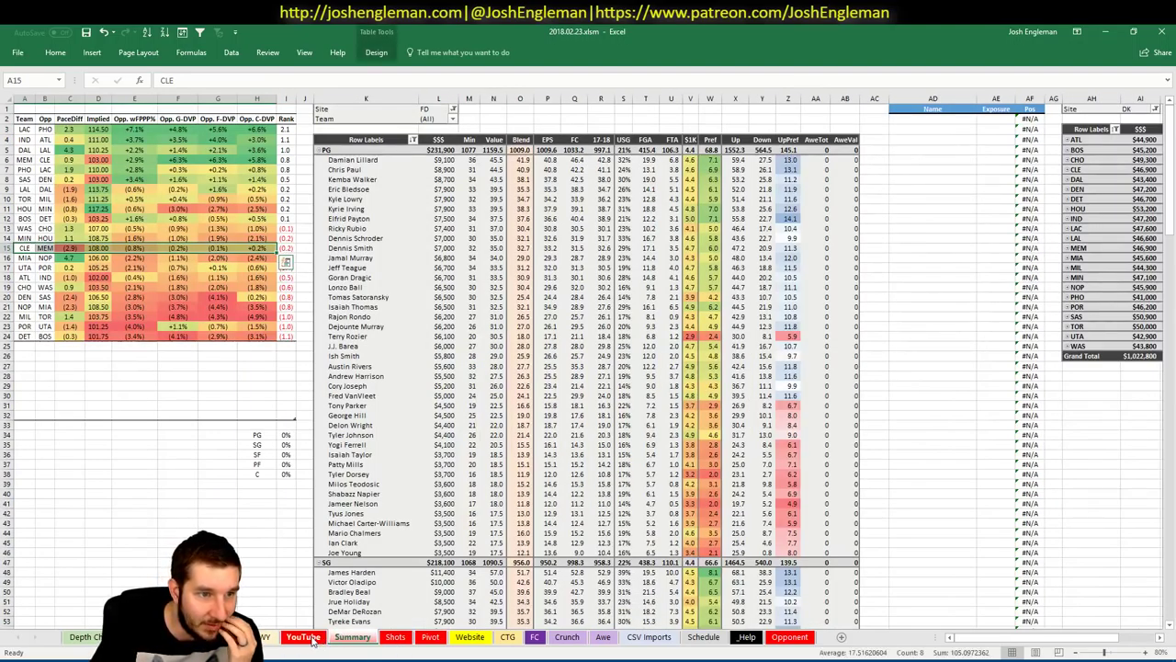
click(311, 638)
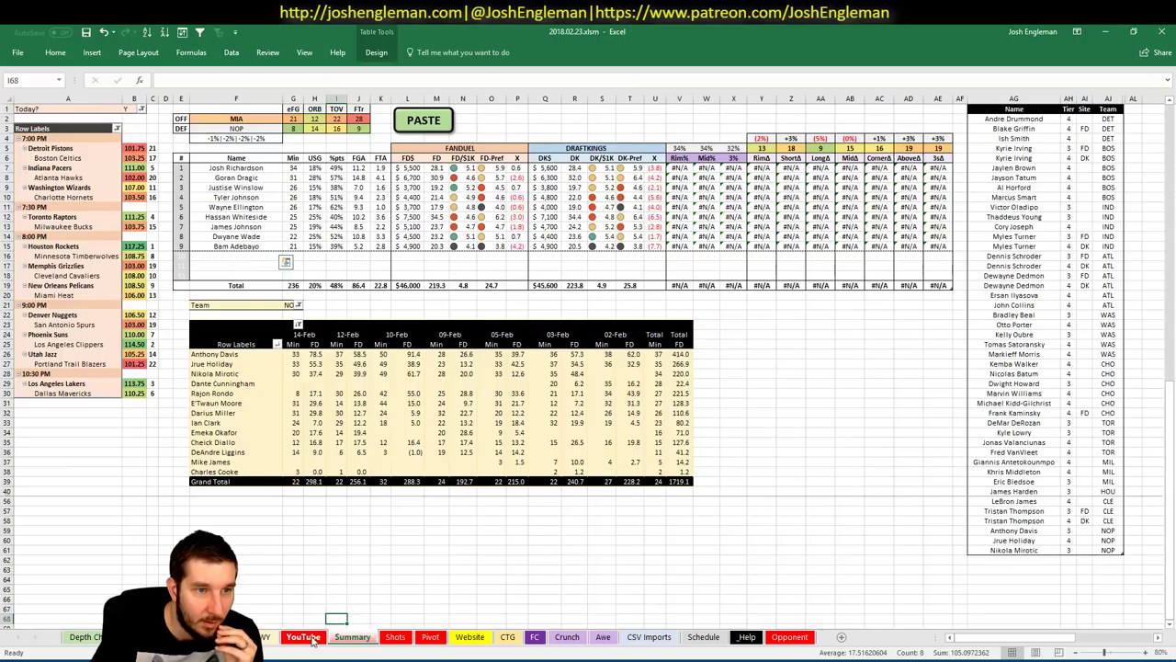
click(836, 381)
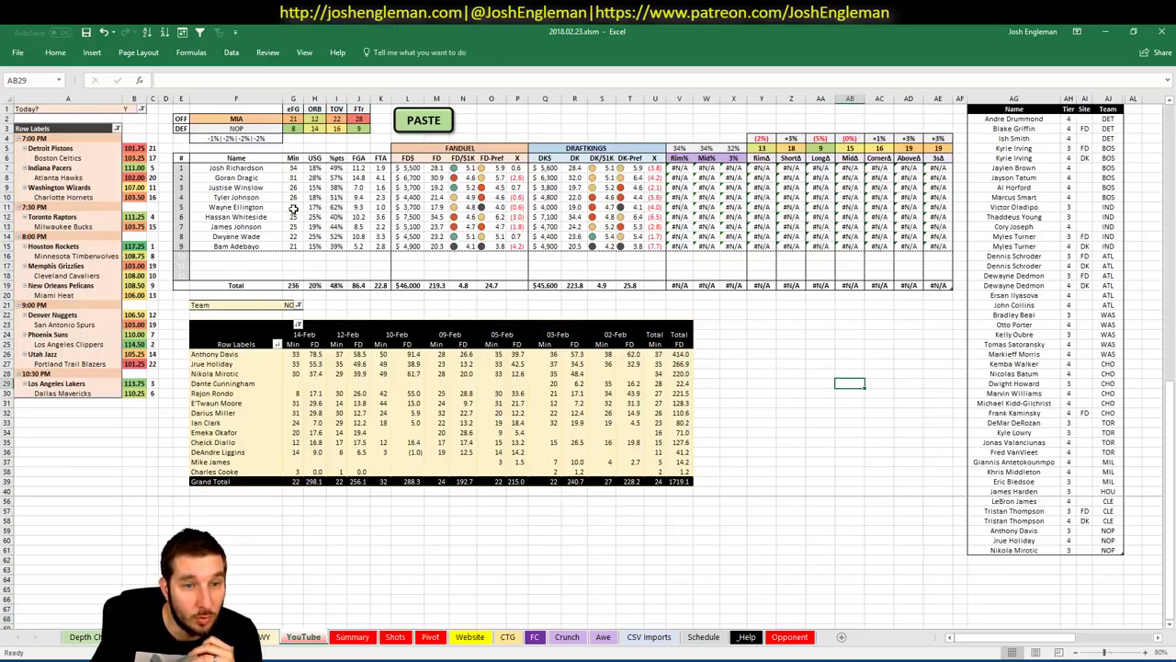
Step: Filter the recent games pivot table on the YouTube sheet to team MIA
click(291, 304)
text(MIA)
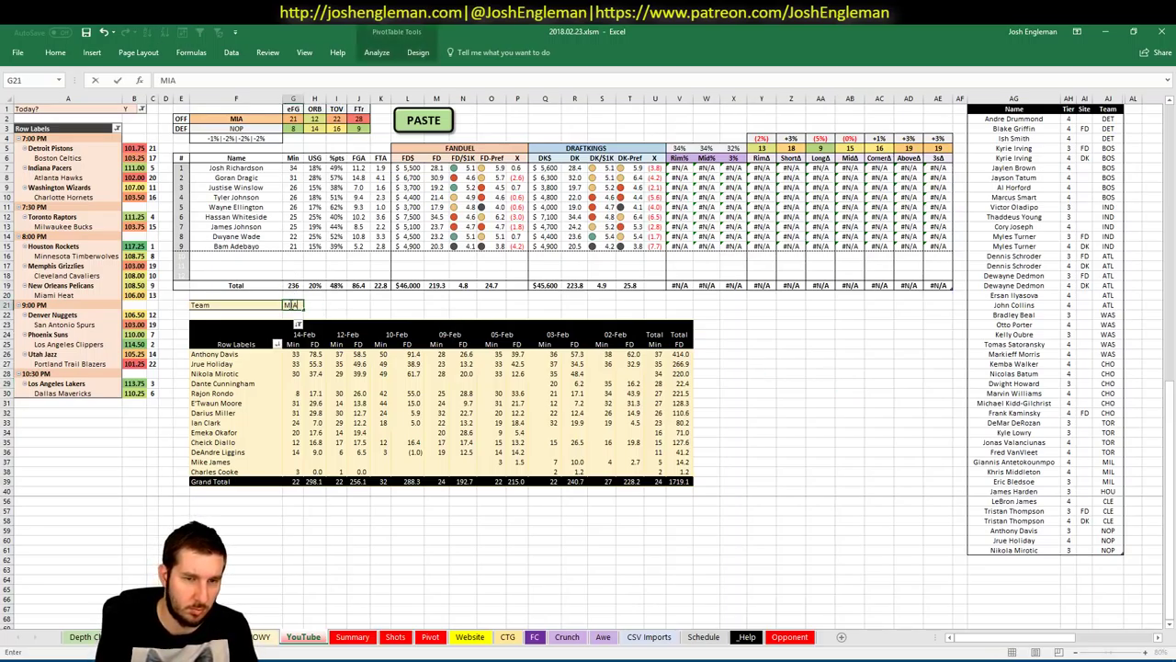
key(Return)
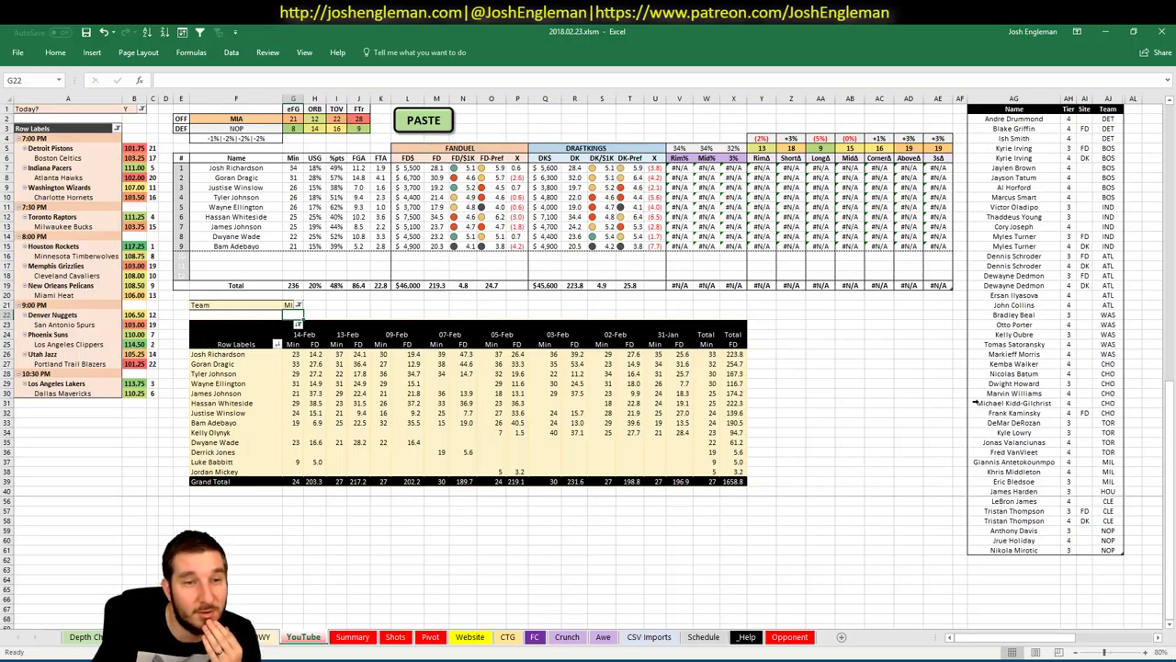
Step: Switch to FantasyCruncher in the browser, list the small forwards, and review Josh Richardson's game log
mouse_move(484, 452)
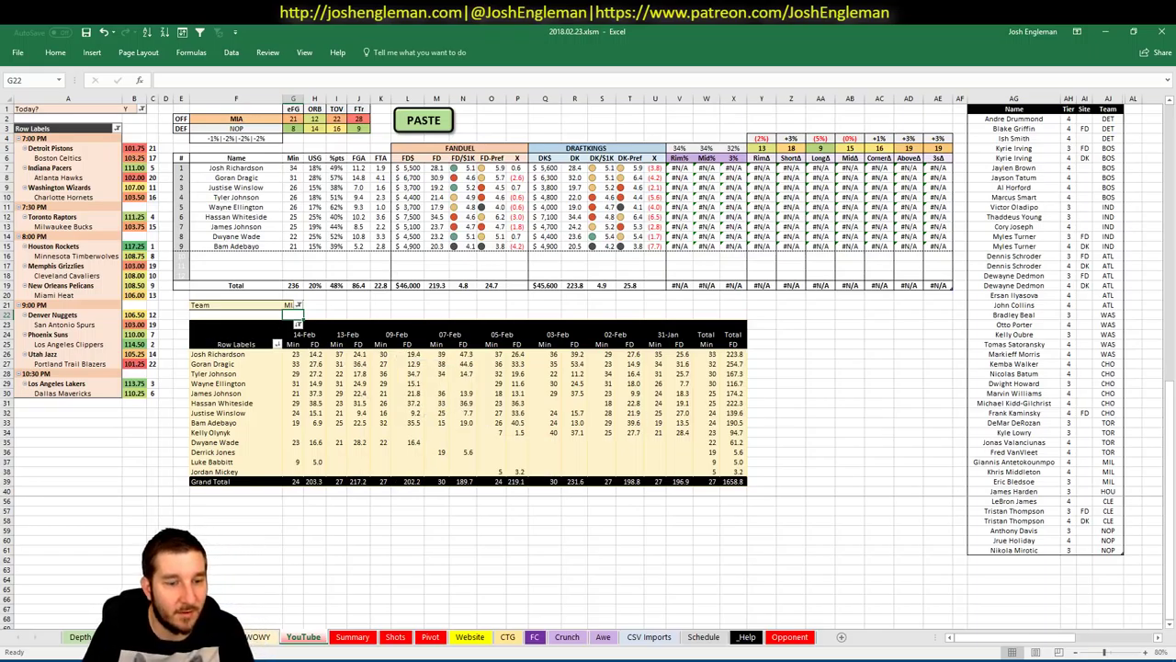
key(alt+Tab)
click(82, 30)
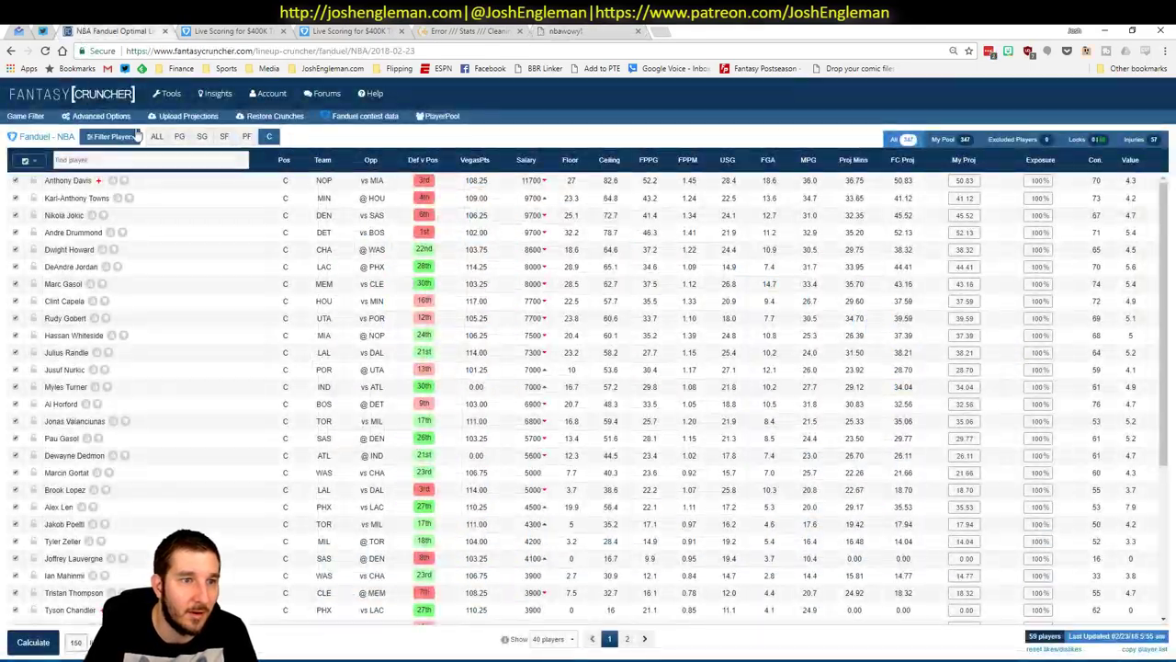
click(224, 138)
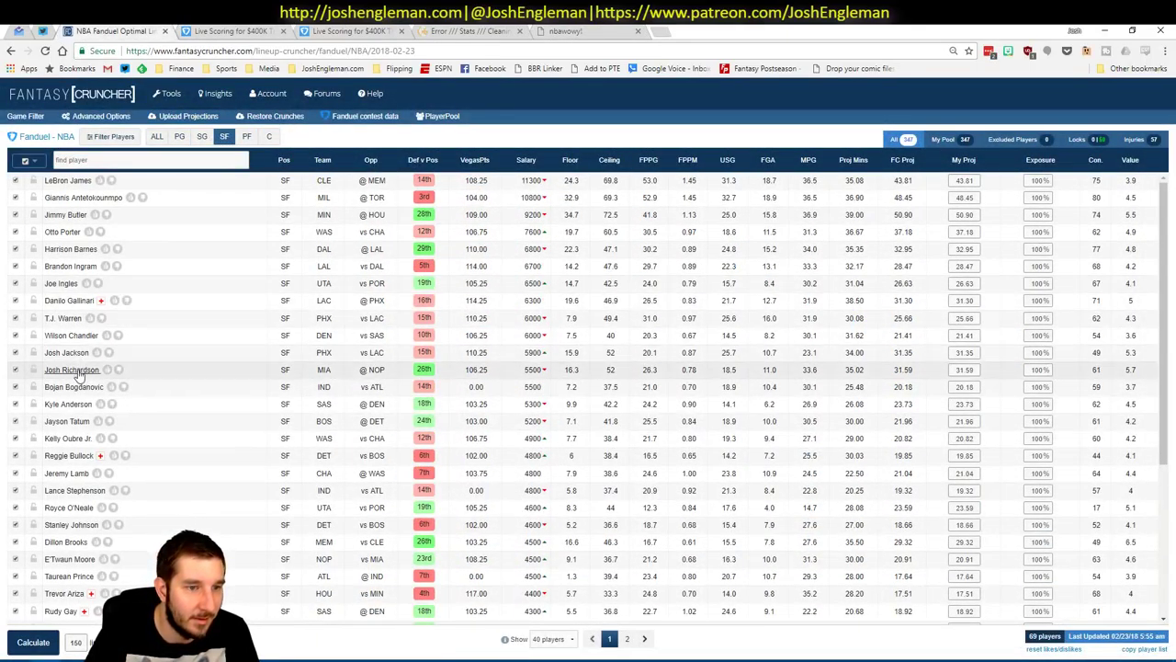
click(74, 370)
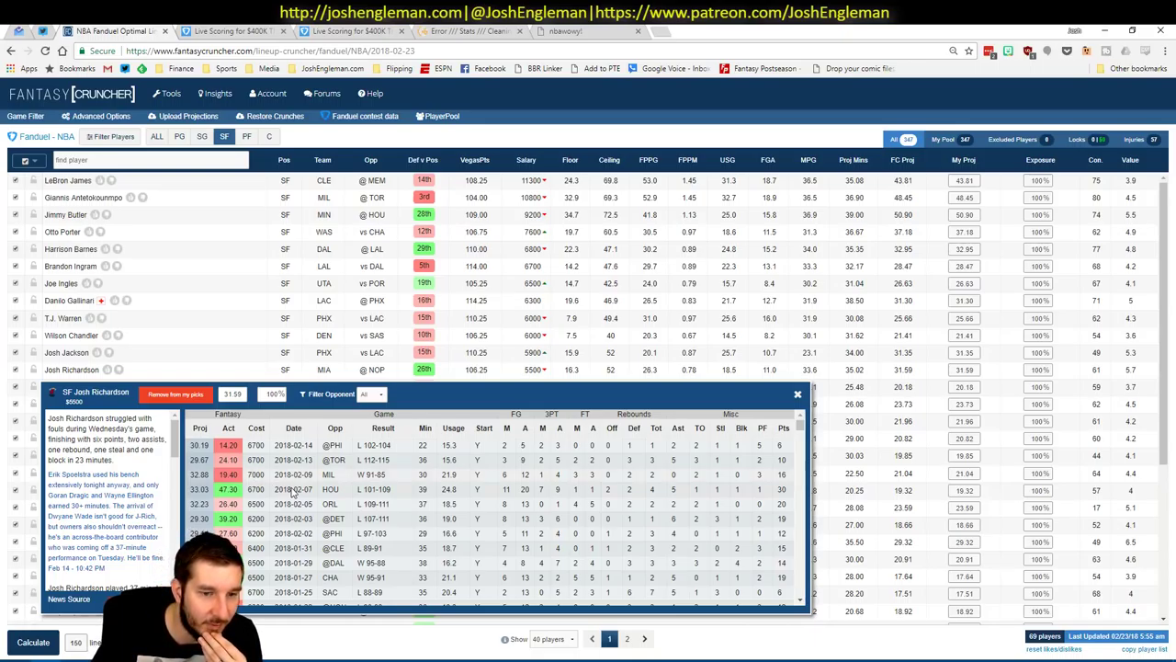
scroll(399, 531, down, 1)
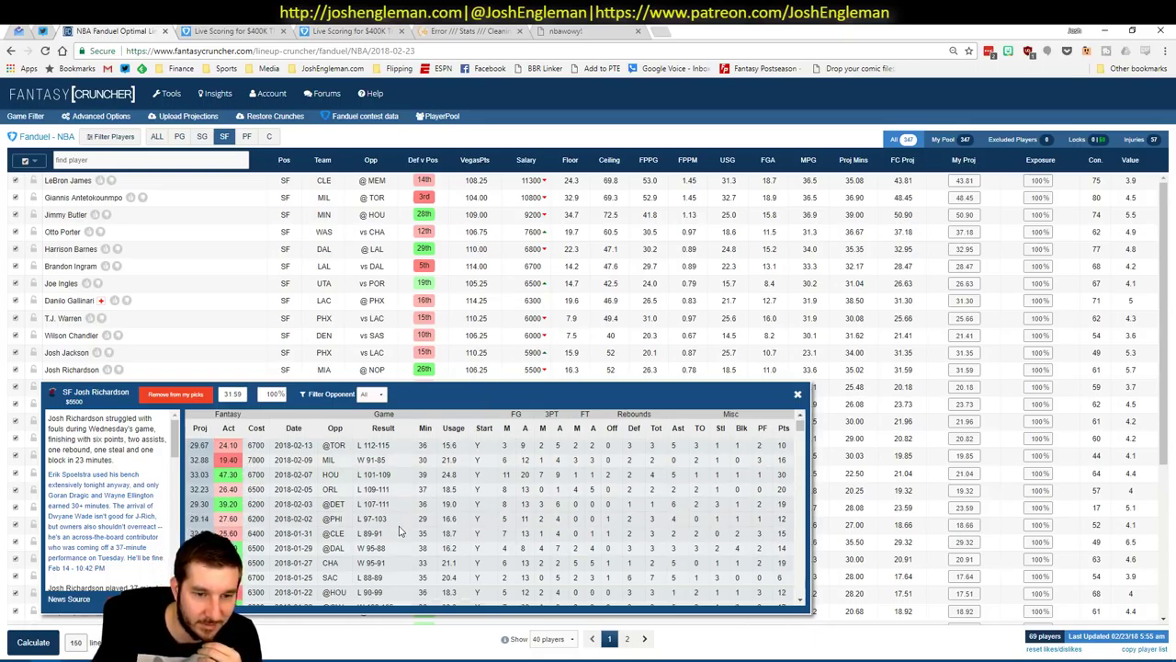
click(797, 397)
Step: Switch to the Excel workbook and add Josh Richardson below Nikola Mirotic in the player tier list with tier 3 and site FD
key(alt+Tab)
click(1023, 562)
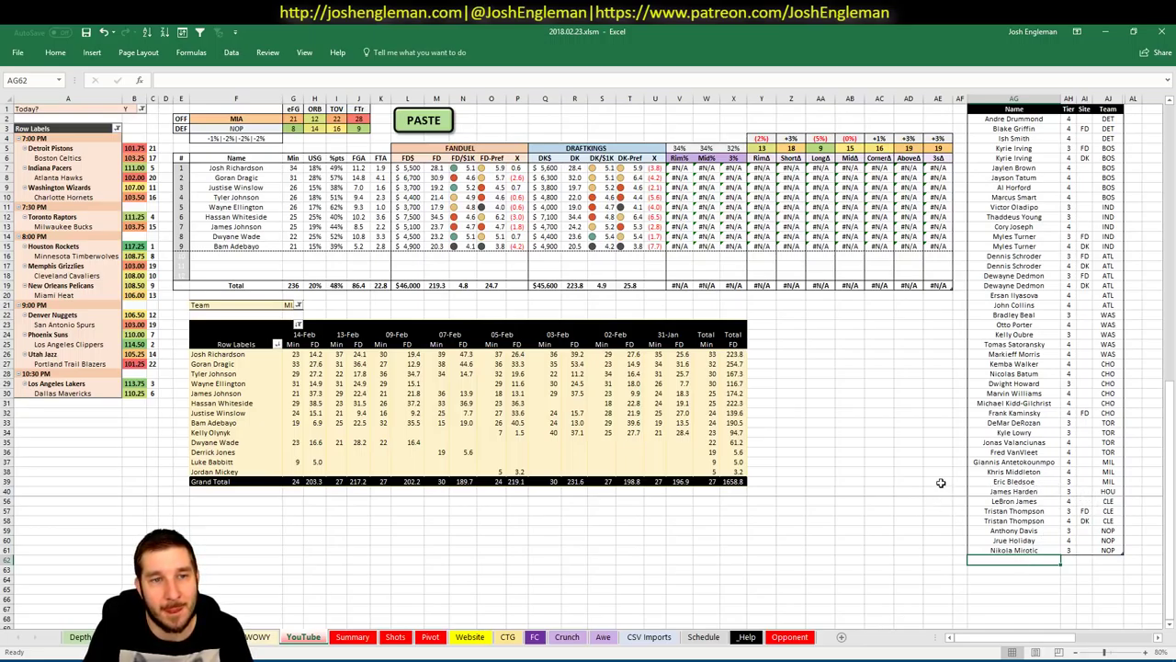
text(Josh Rich)
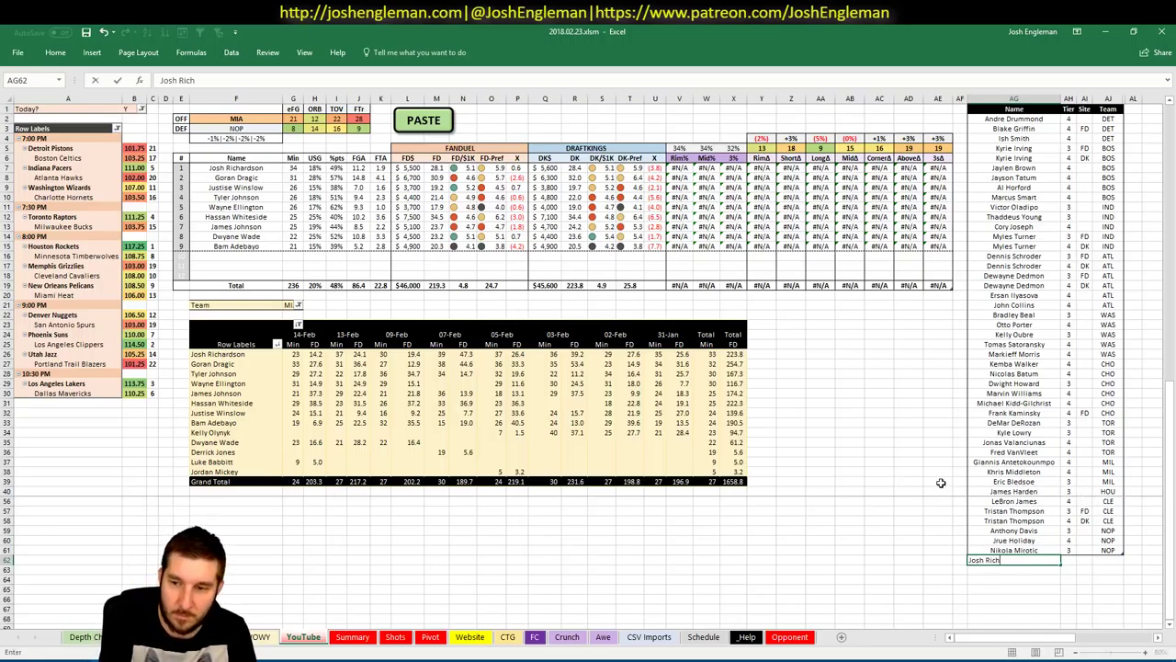
text(ardson)
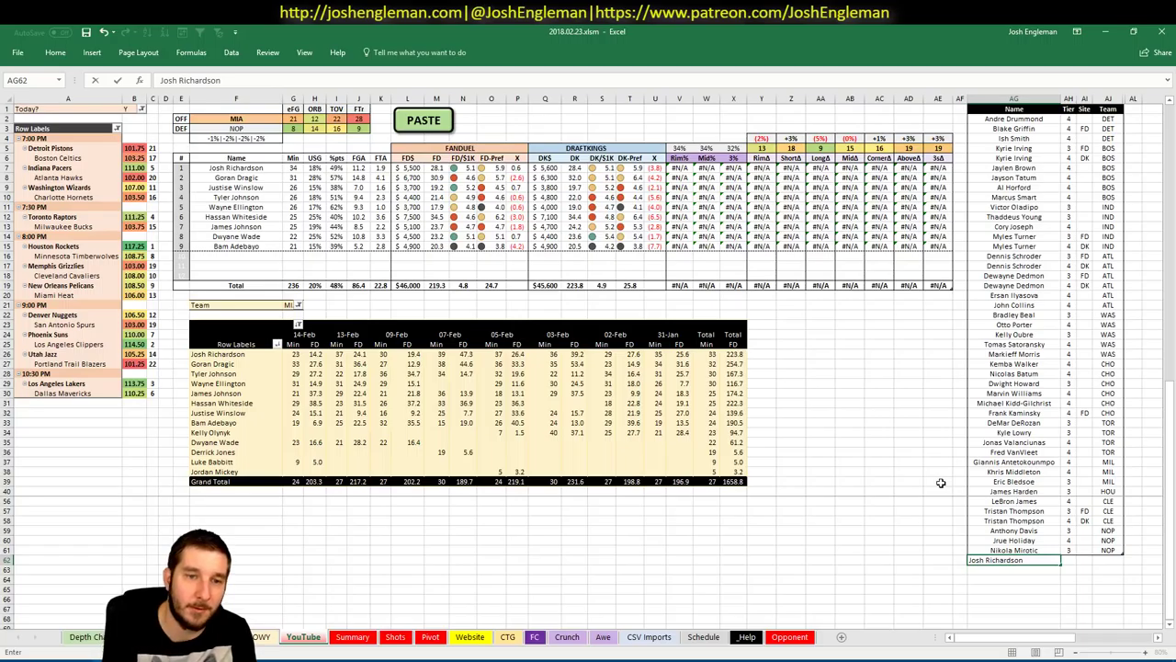
key(Tab)
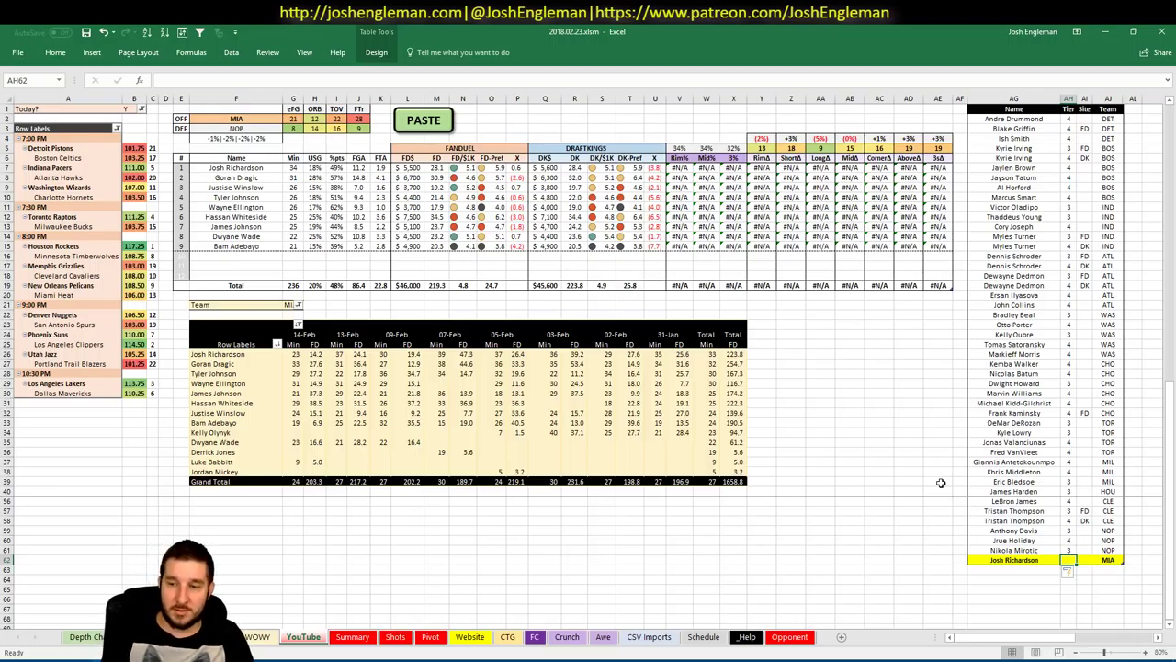
text(3)
key(Tab)
text(FD)
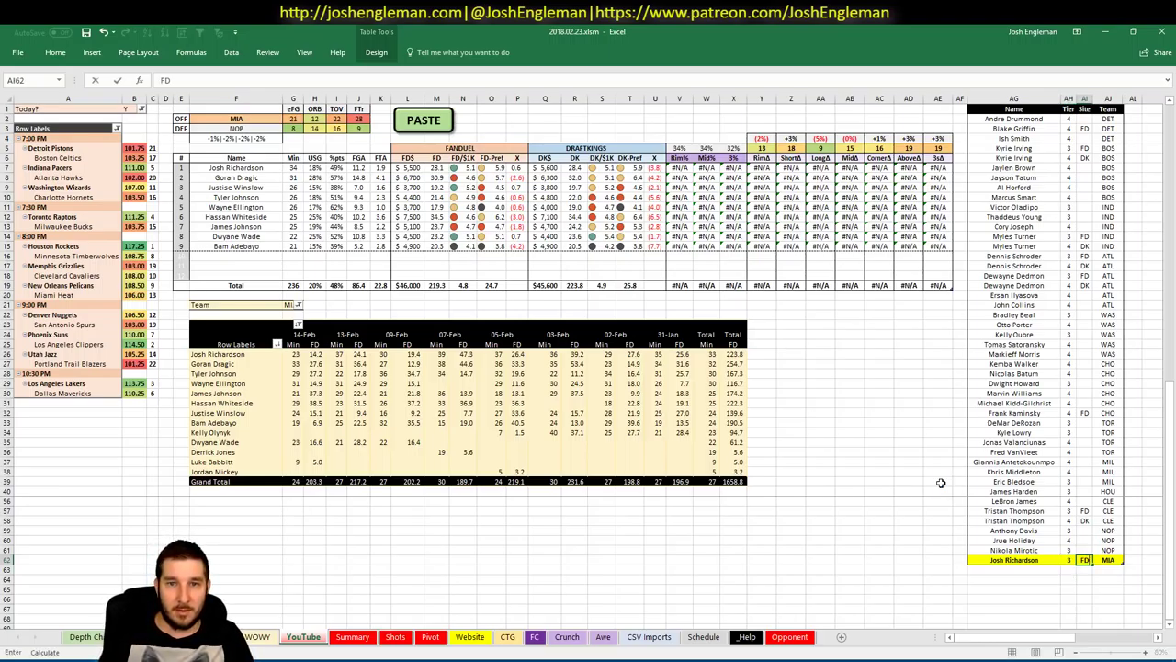
key(Return)
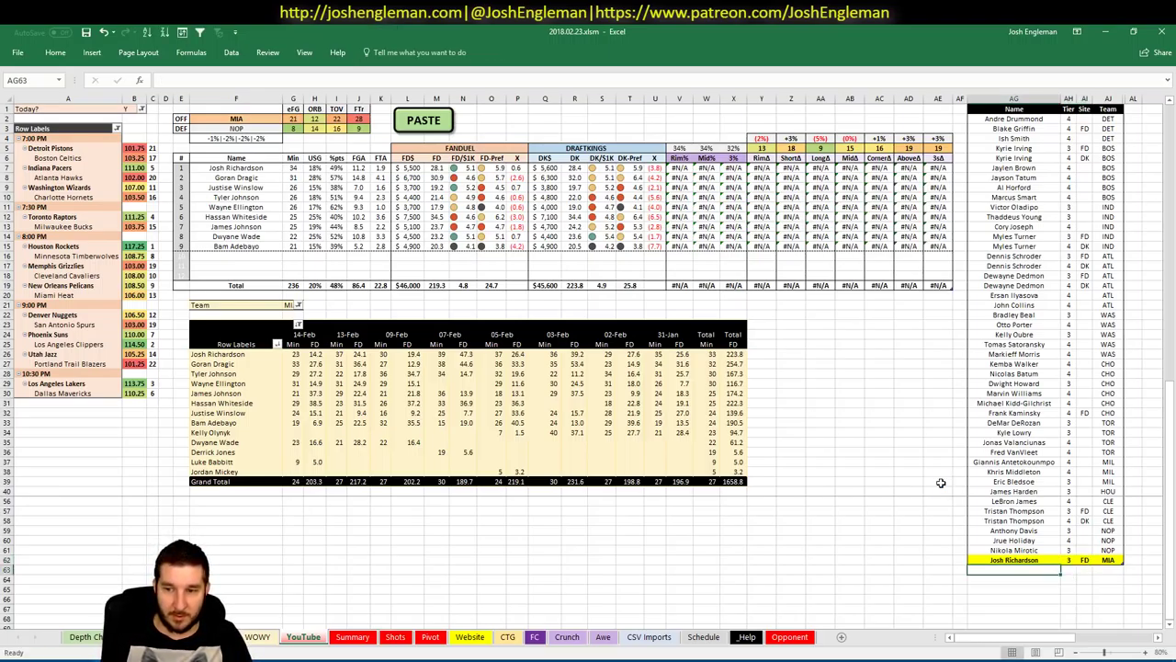
Step: Add a second Josh Richardson entry to the player tier list with tier 4 and site DK
text(Josh Richardson)
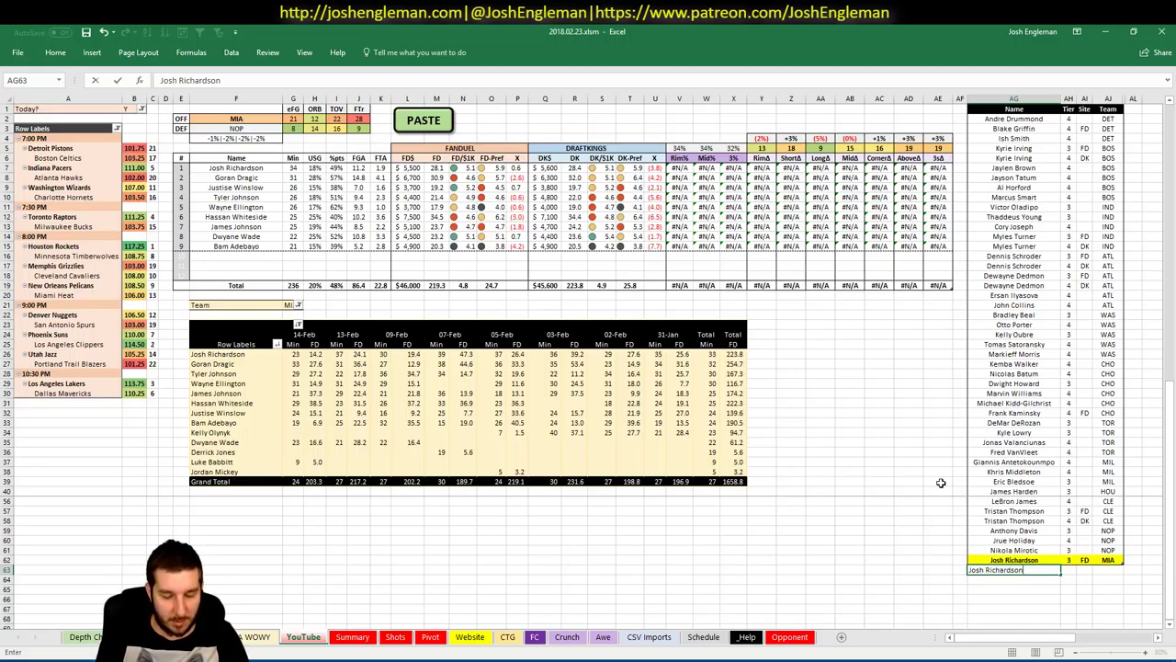
key(Tab)
text(4)
key(Tab)
text(DK)
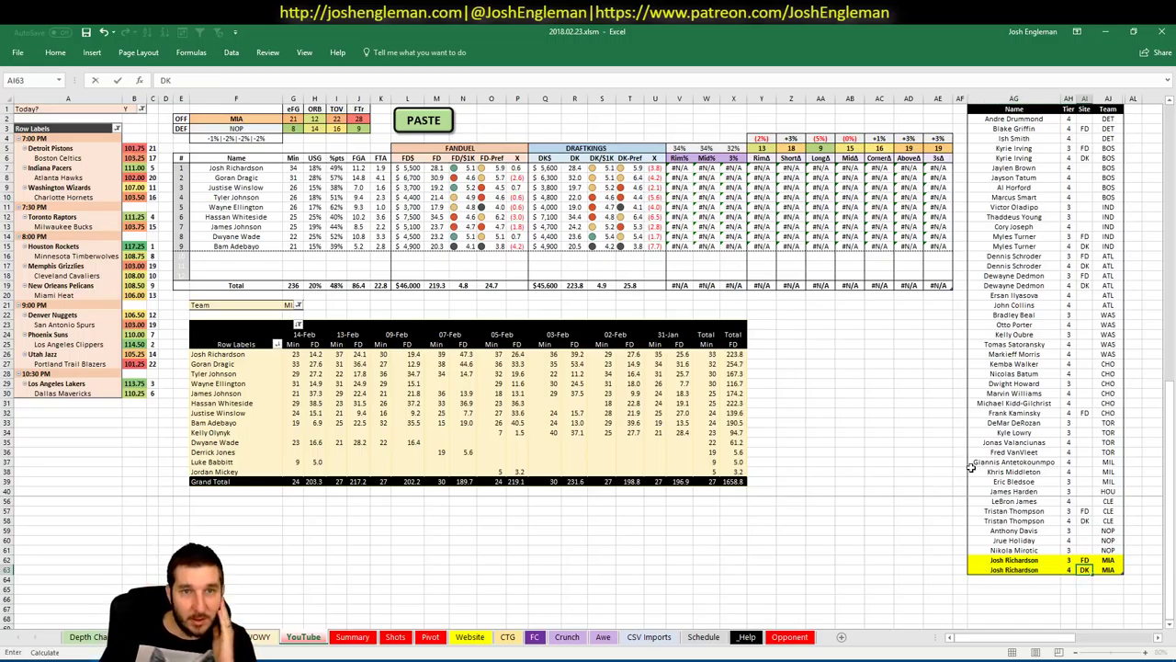
key(Return)
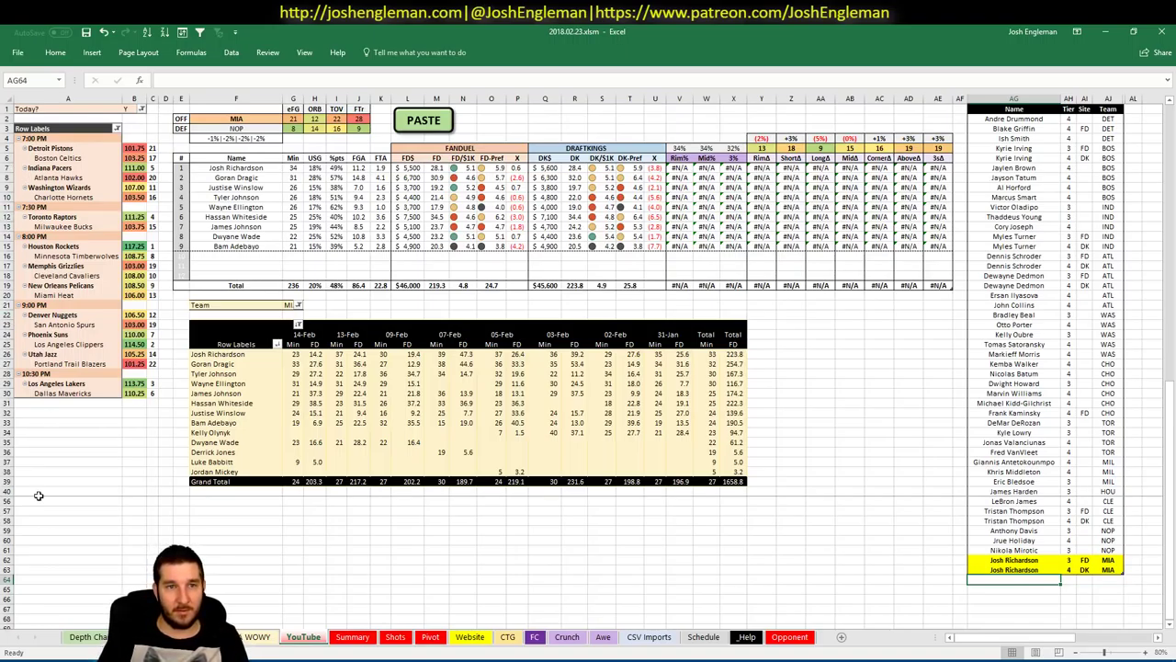
Step: Switch to nbawowy in the browser, set the query team to Heat, and leave the on-court and off-court player filters empty
click(48, 657)
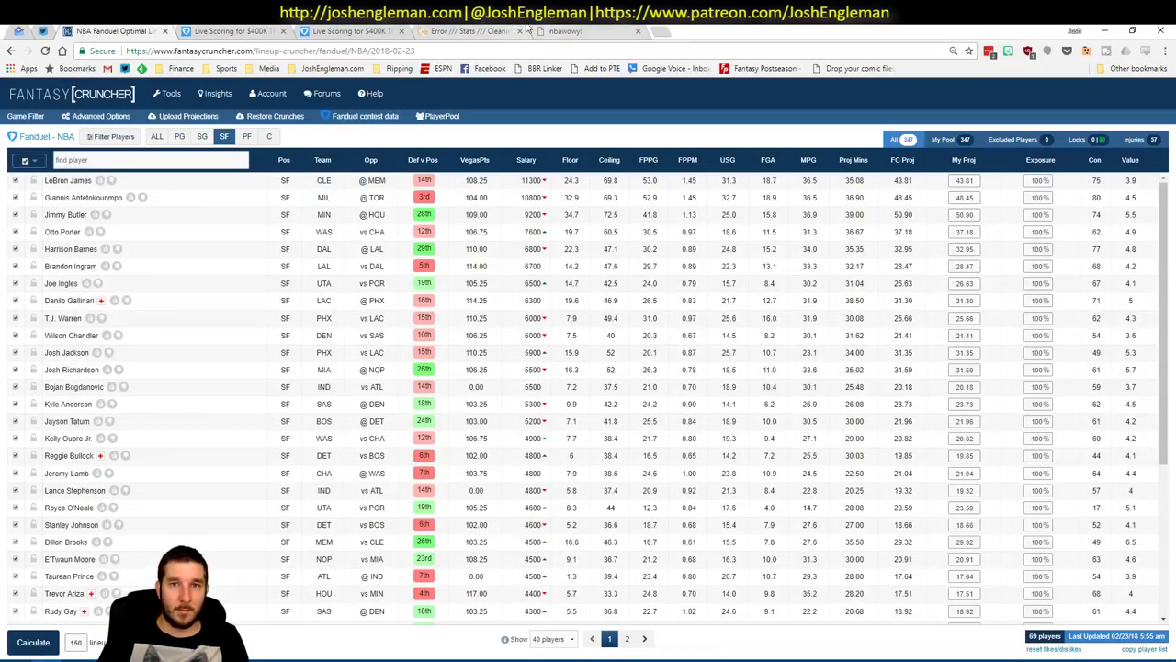
click(487, 30)
click(565, 31)
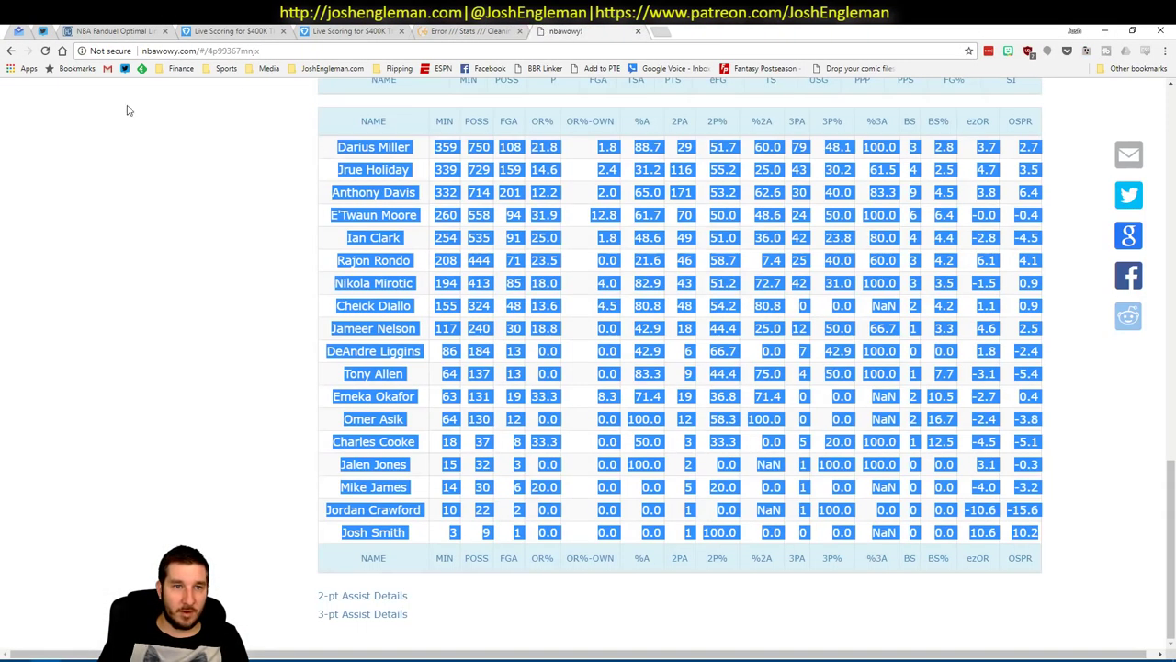
scroll(142, 274, up, 6)
scroll(112, 198, down, 5)
click(113, 199)
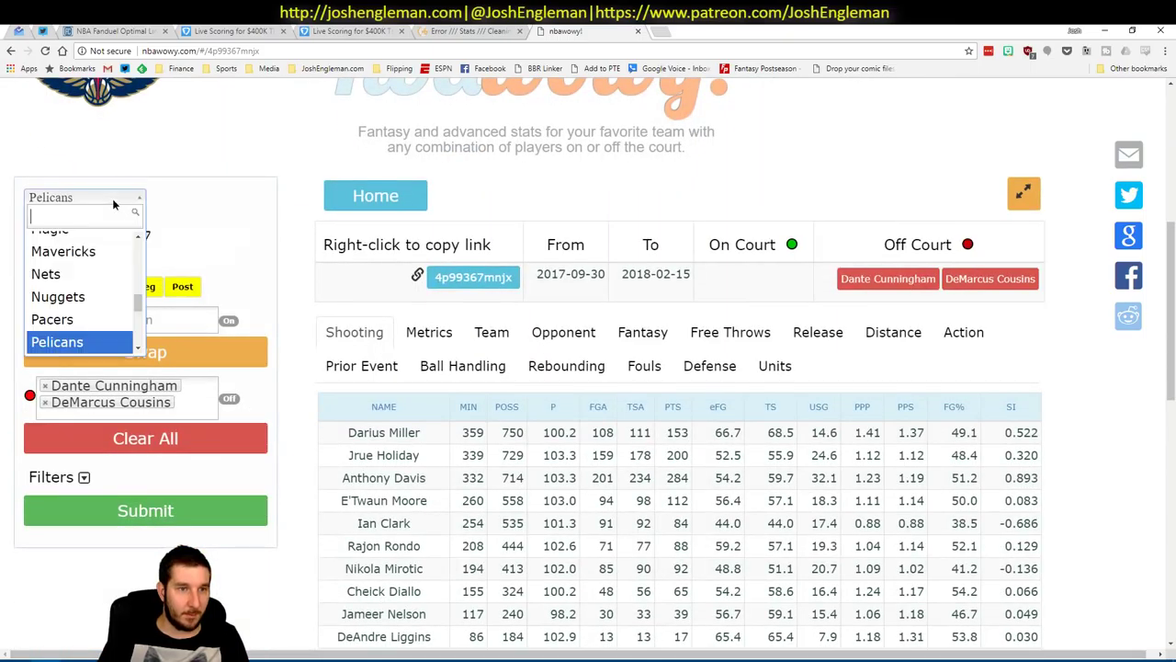
scroll(98, 264, up, 1)
scroll(98, 263, up, 4)
click(91, 287)
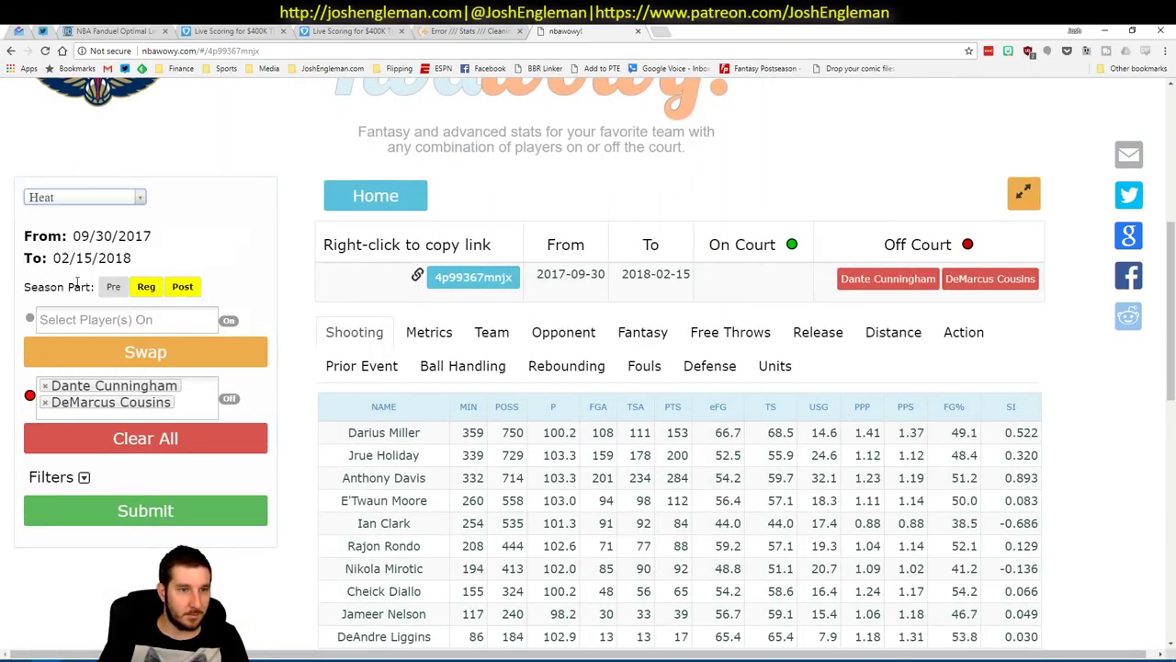
click(153, 322)
key(Escape)
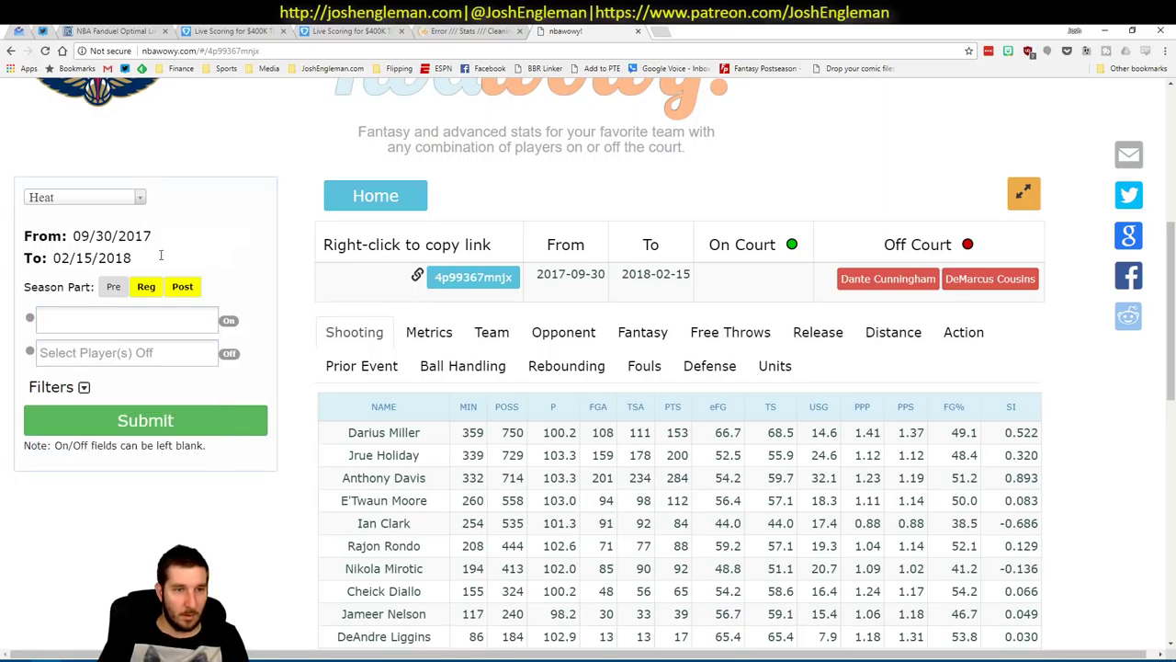
Step: Check the recent games pivot table in Excel for the date of Dwyane Wade's first Heat game, and return to nbawowy
right_click(156, 240)
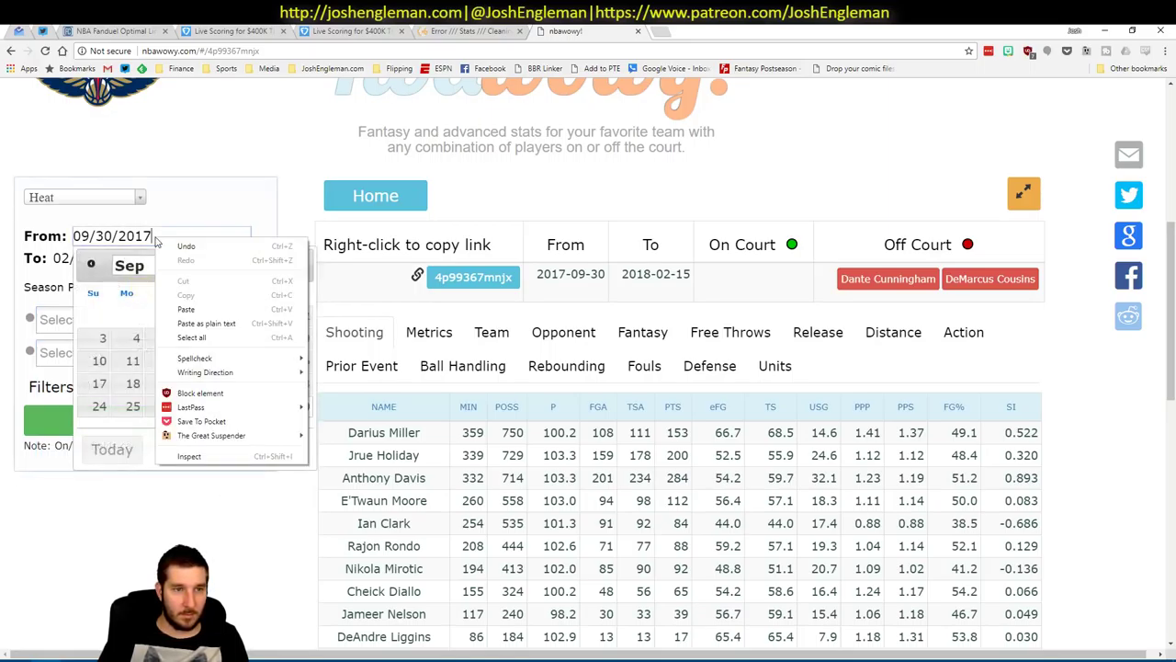
click(373, 221)
key(alt+Tab)
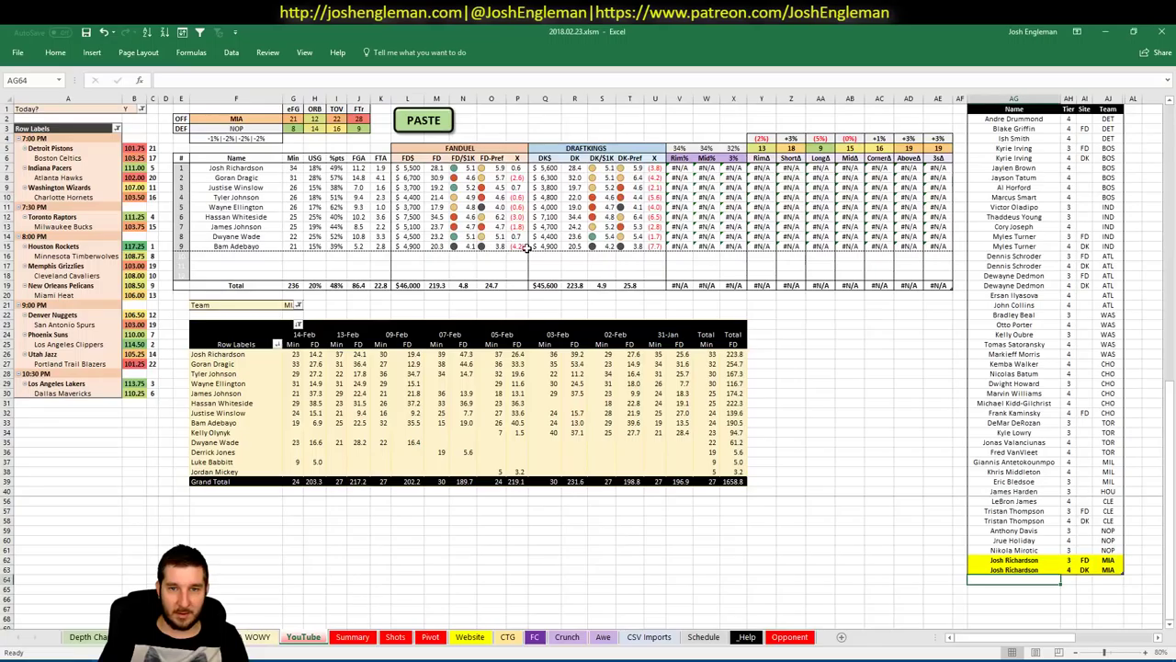
click(401, 444)
key(alt+Tab)
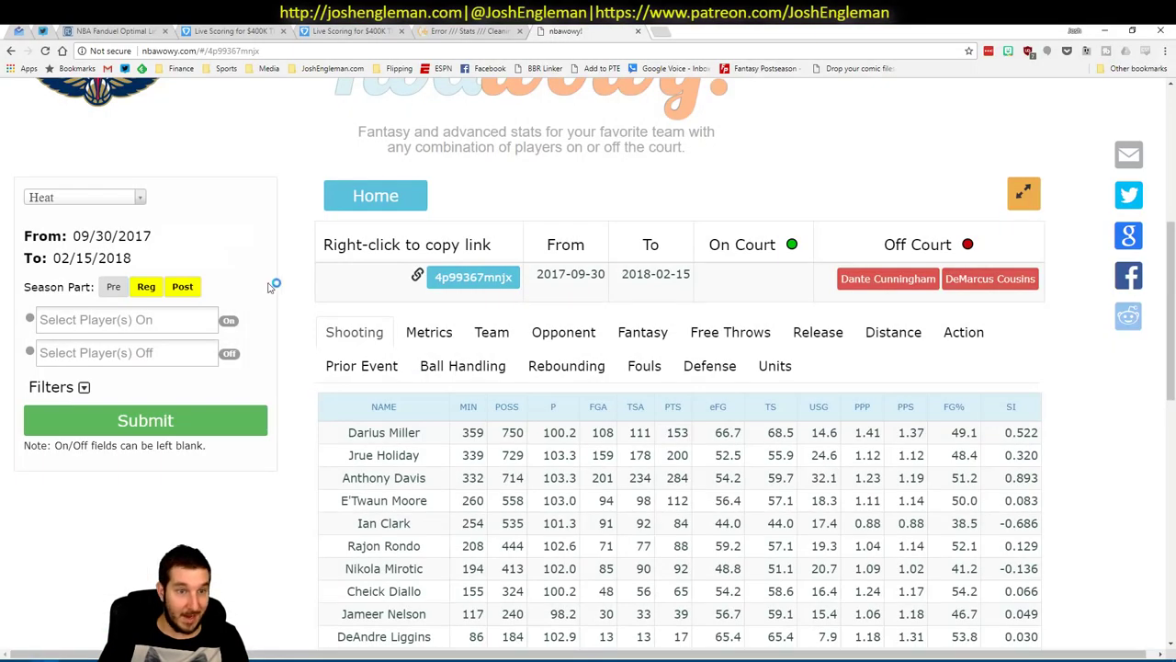
Step: Set the Heat query's start date to 02/09/2018 and submit the query
click(117, 237)
click(165, 265)
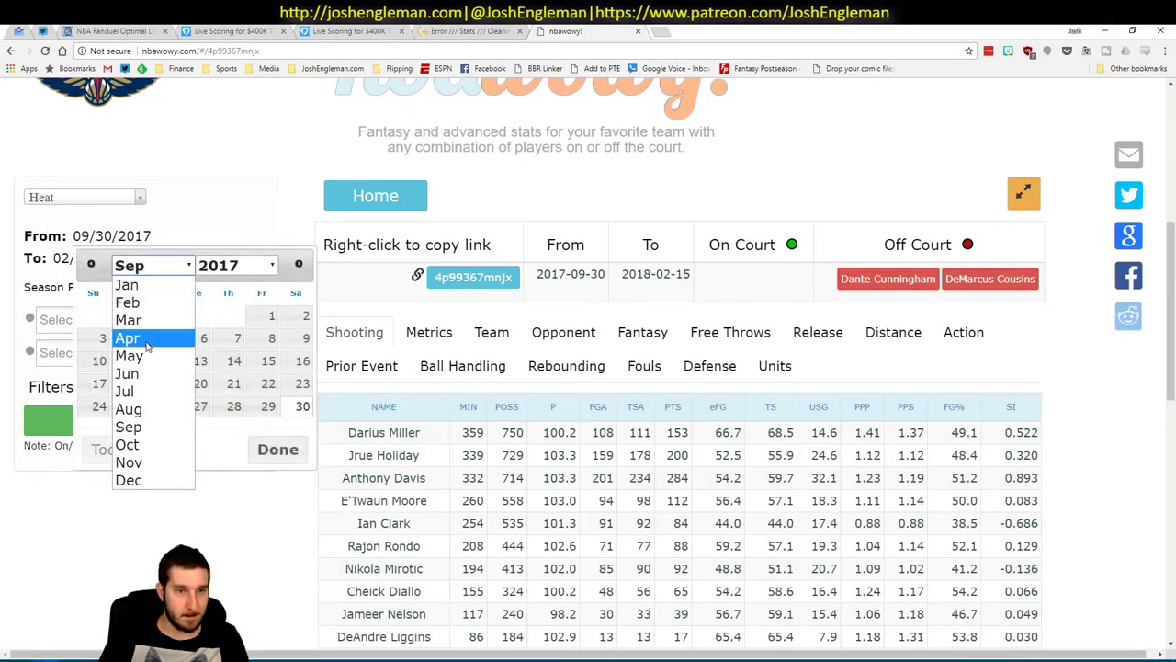
click(127, 302)
click(234, 264)
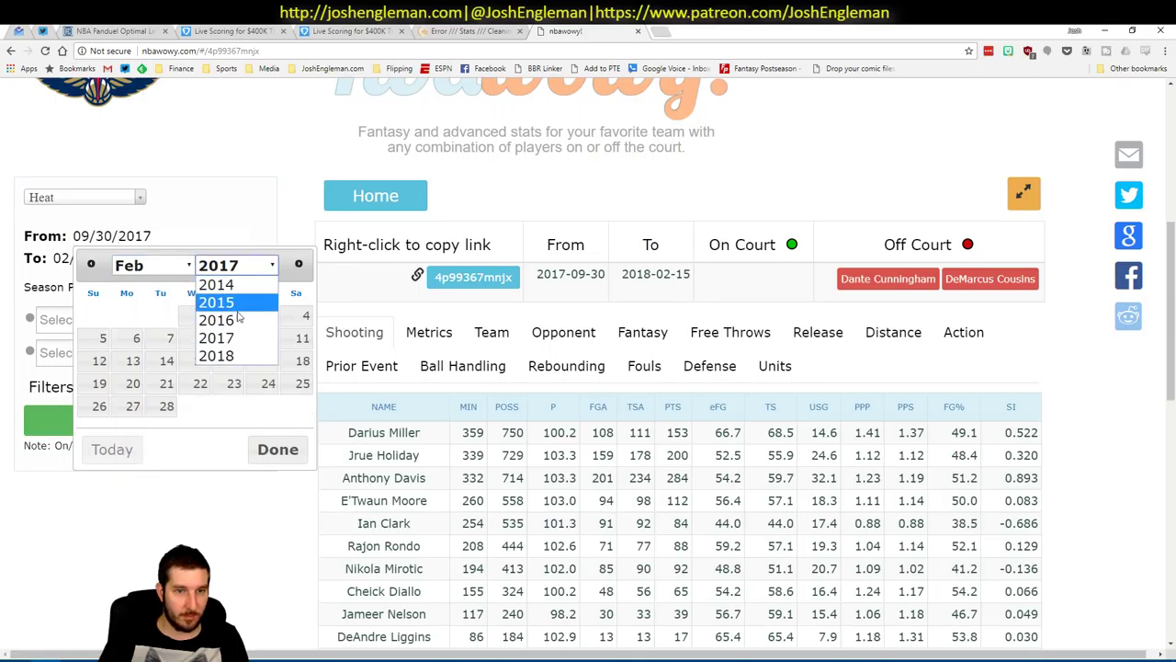
click(234, 358)
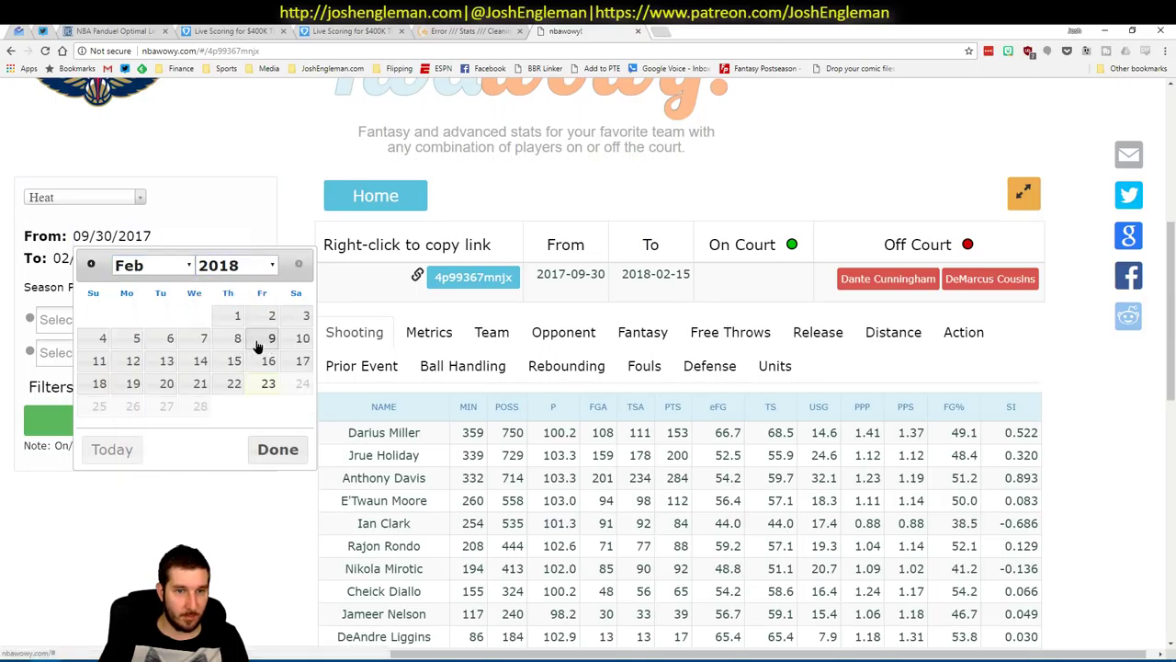
click(260, 342)
click(154, 421)
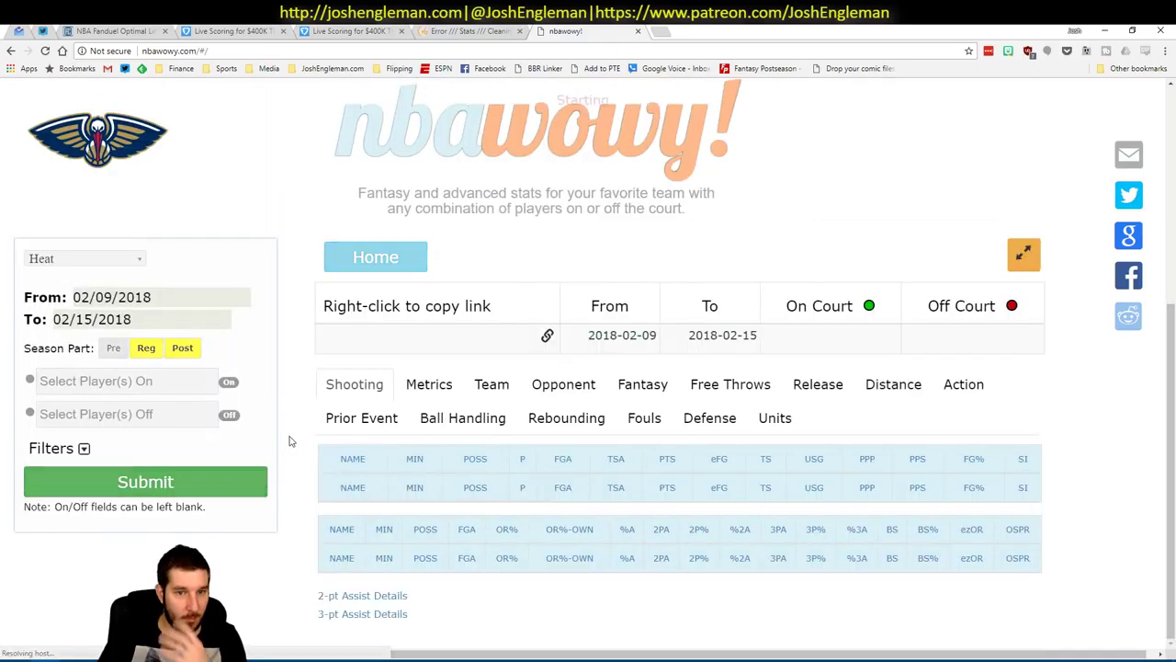
scroll(289, 441, down, 1)
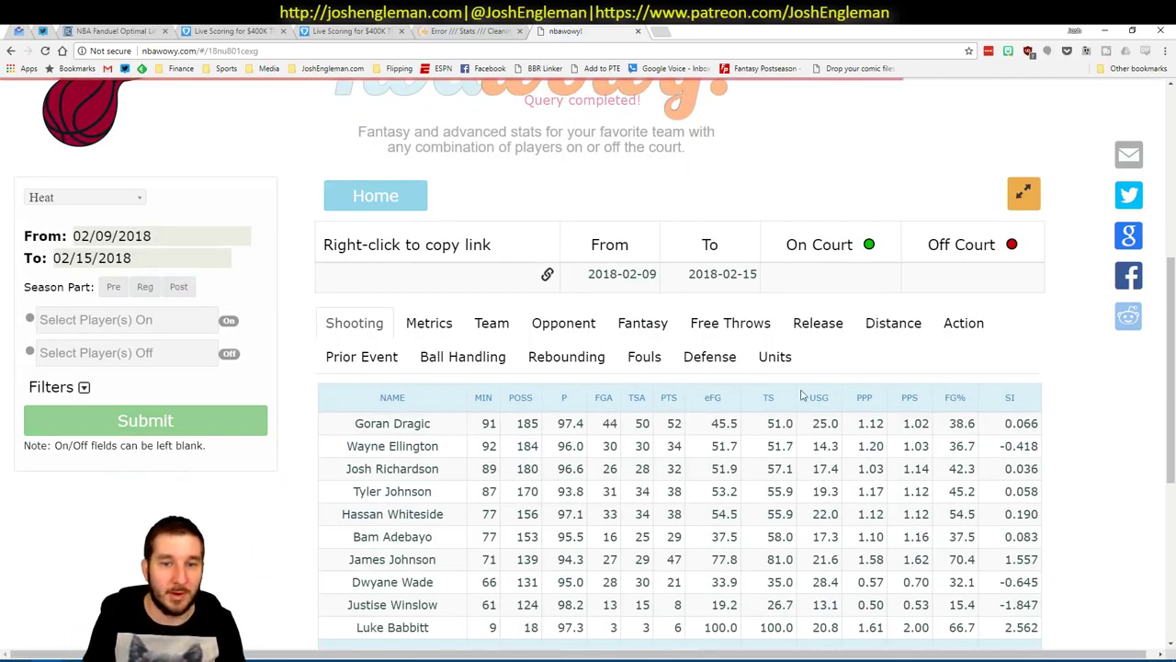
Step: Copy the player rows of the lower Heat stats table, from Goran Dragic to Luke Babbitt, and switch to Excel
scroll(801, 395, down, 5)
key(alt+Tab)
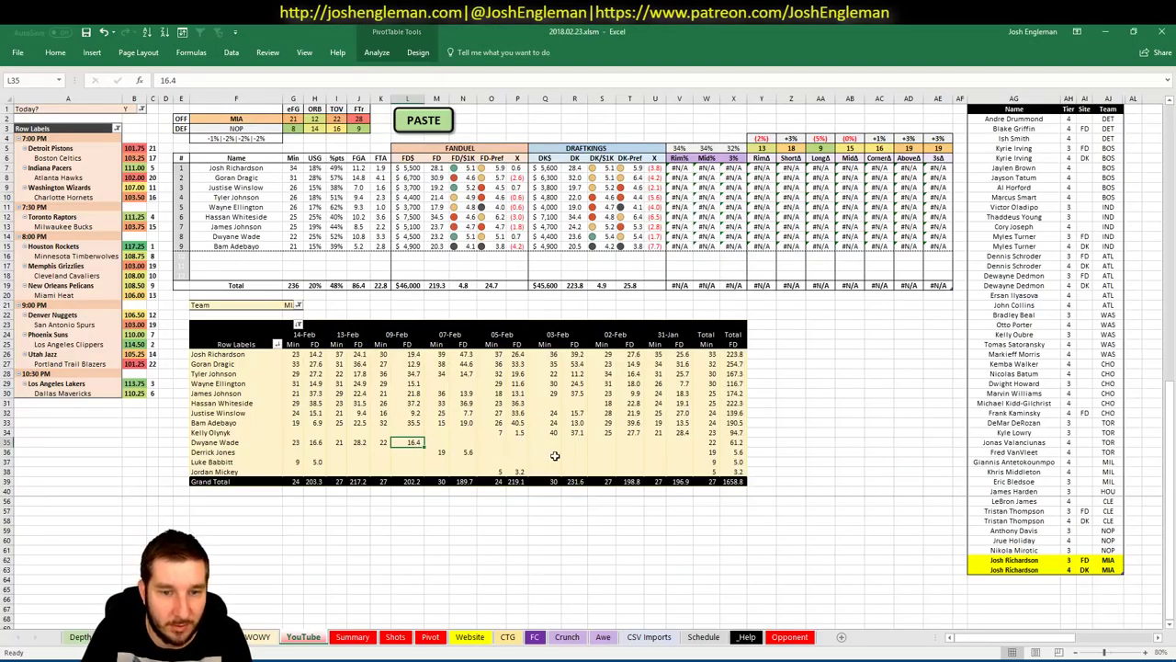
key(alt+Tab)
drag(342, 328, 1036, 533)
key(alt+Tab)
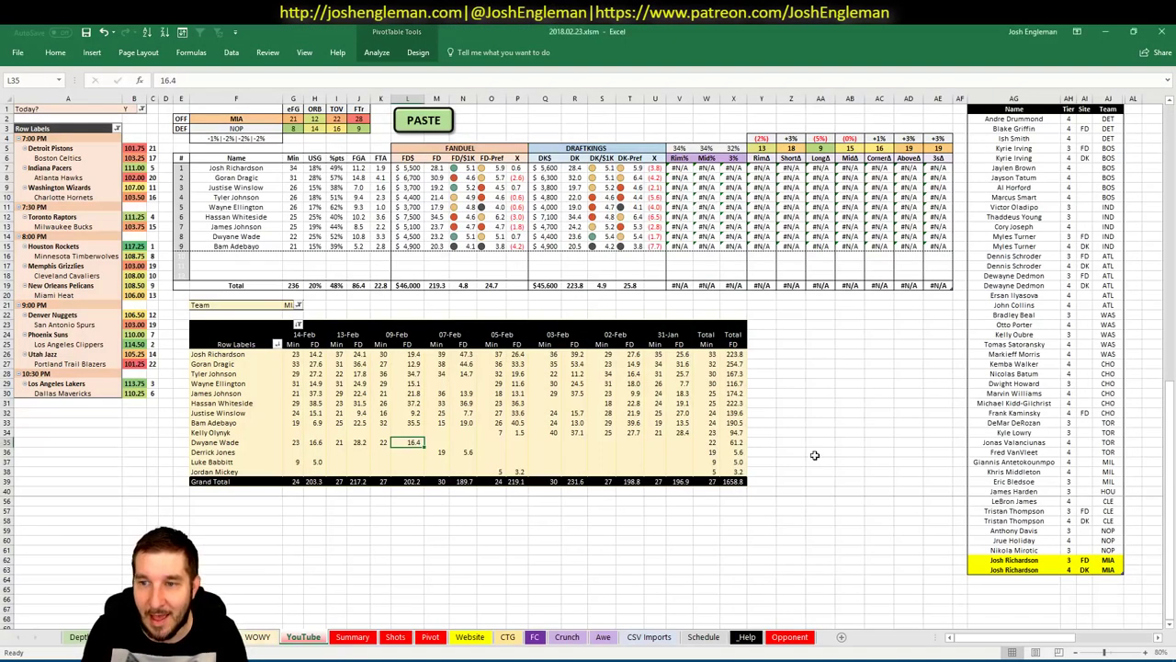
Step: Paste the copied Heat player rows into the Shots sheet starting at cell A2
click(353, 638)
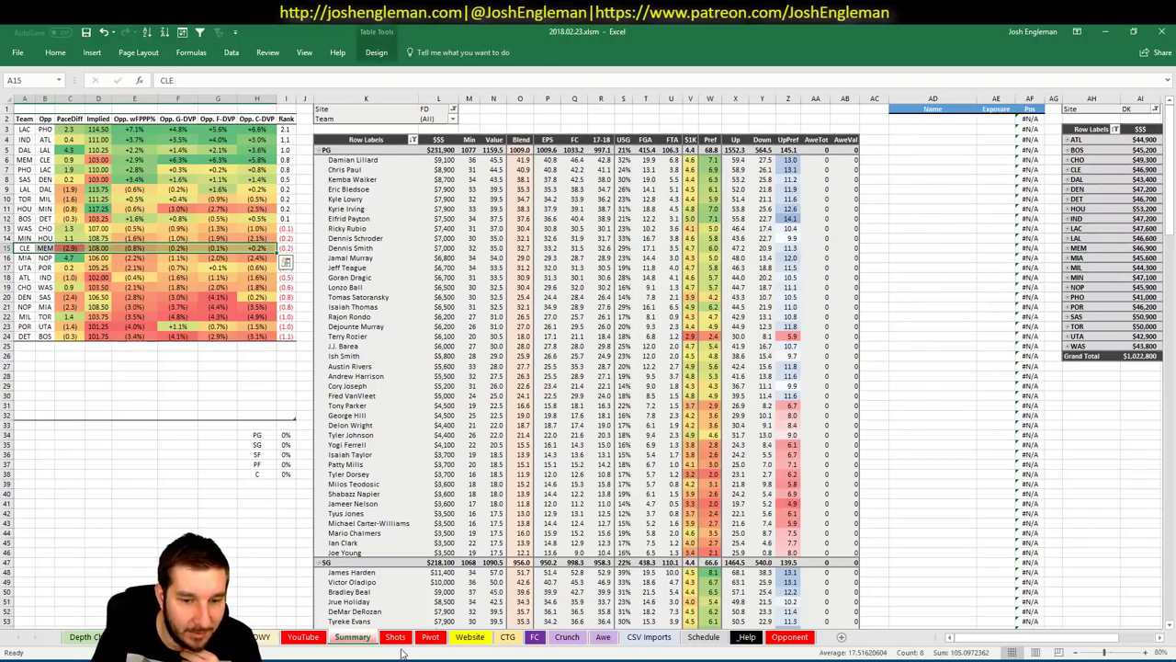
click(395, 637)
right_click(60, 126)
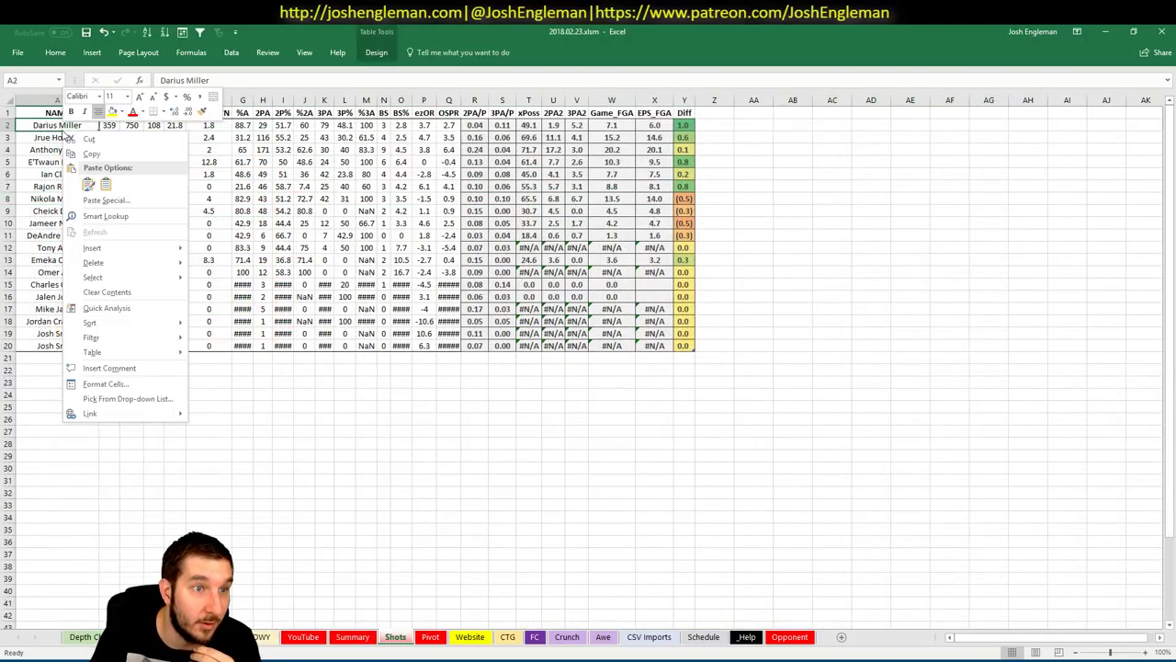
click(103, 181)
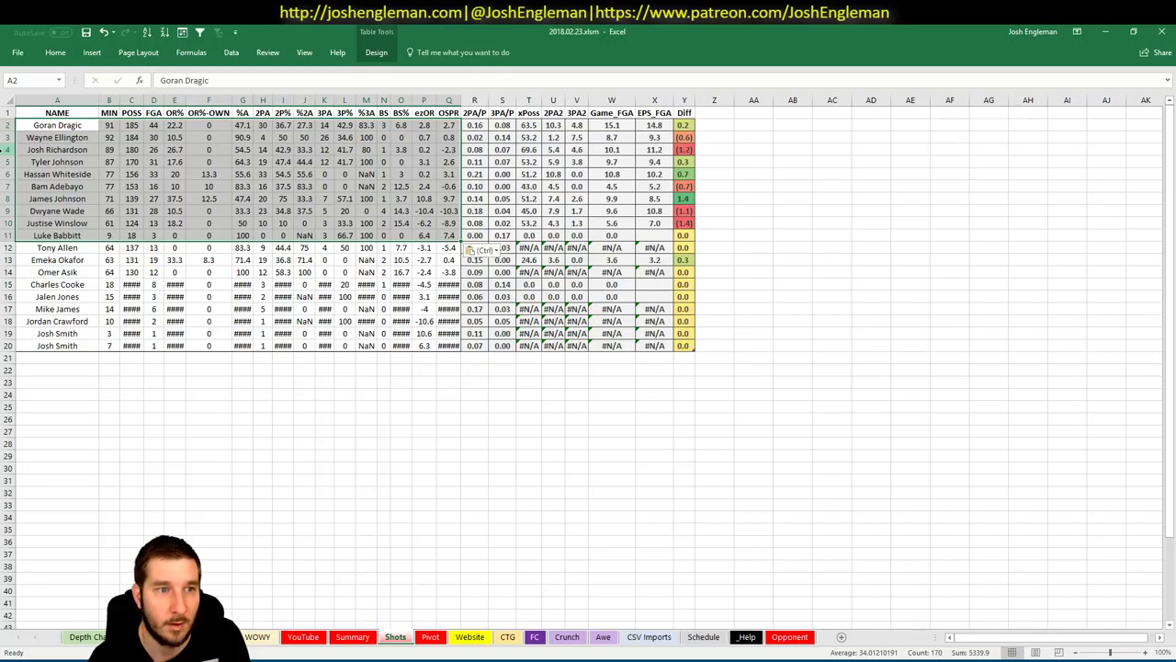
Step: Look over the Heat stats table on nbawowy again and return to the YouTube sheet of the Excel workbook
key(alt+Tab)
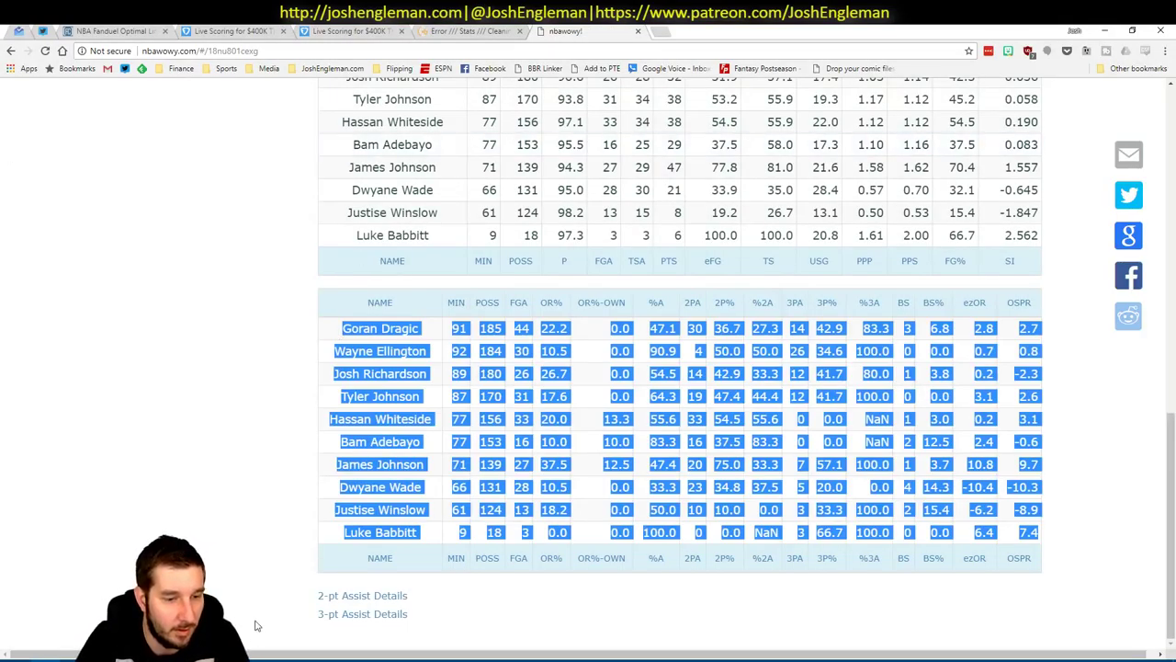
key(ctrl+c)
key(alt+Tab)
key(ctrl+v)
key(ctrl+Page_Up)
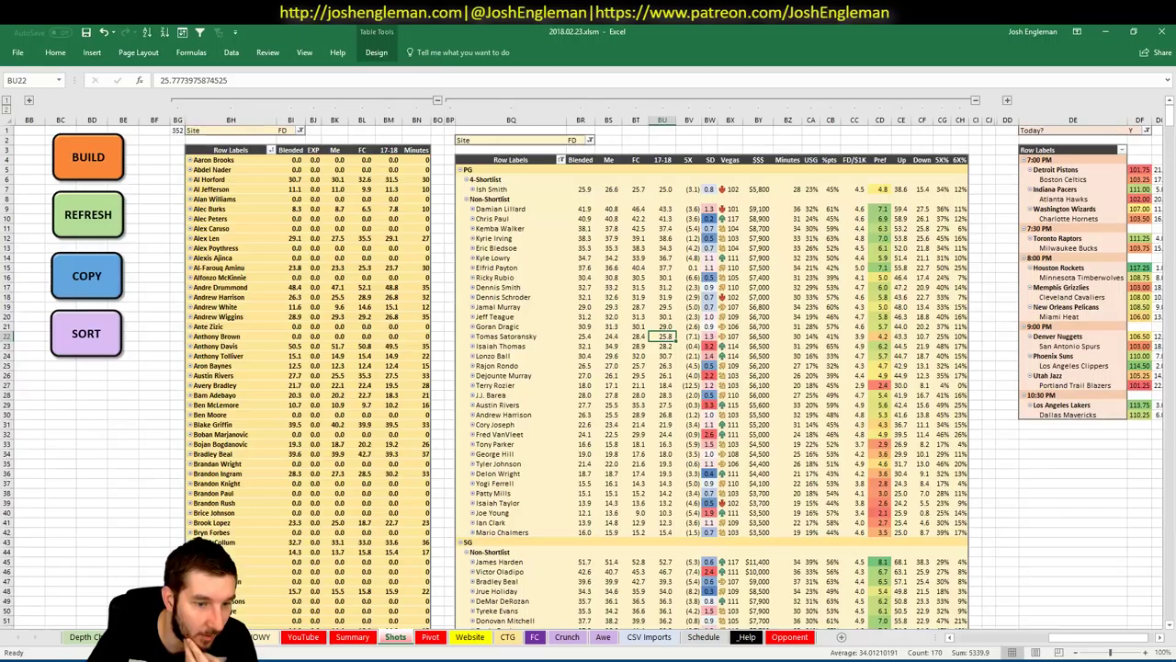
key(alt+Tab)
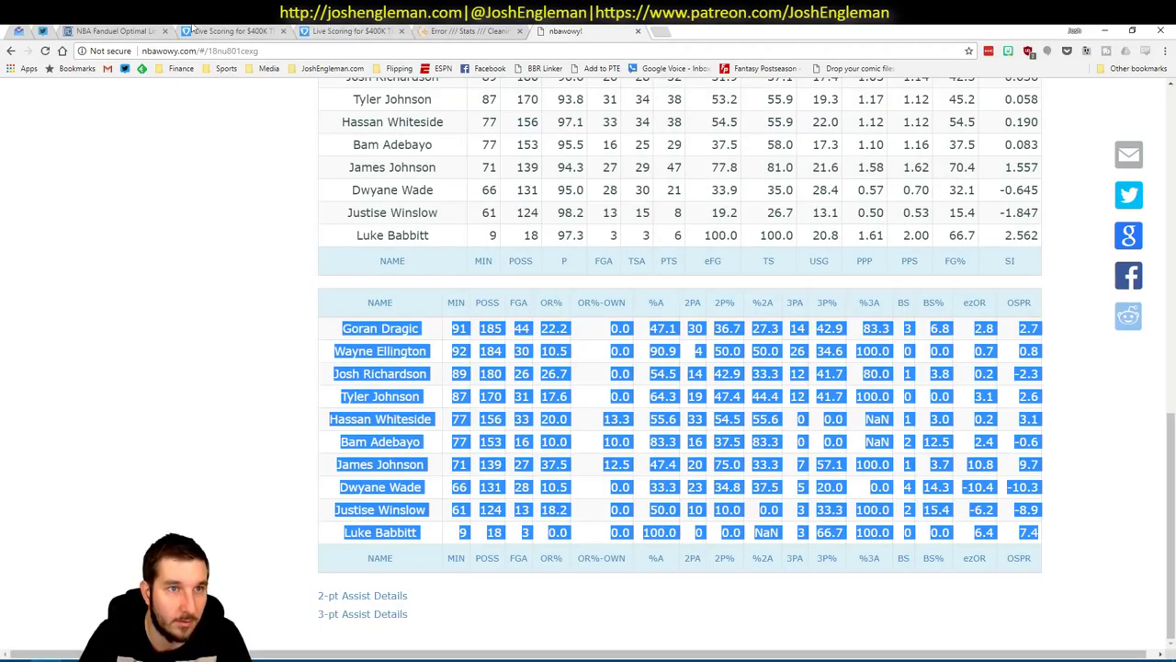
key(alt+Tab)
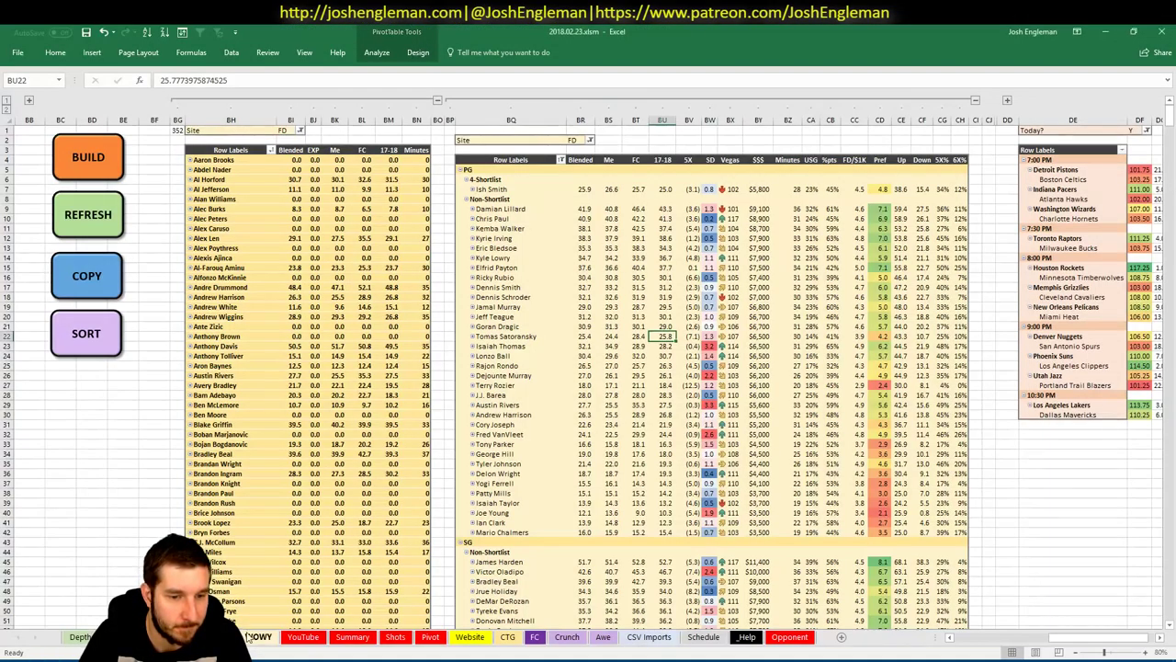
key(ctrl+Page_Down)
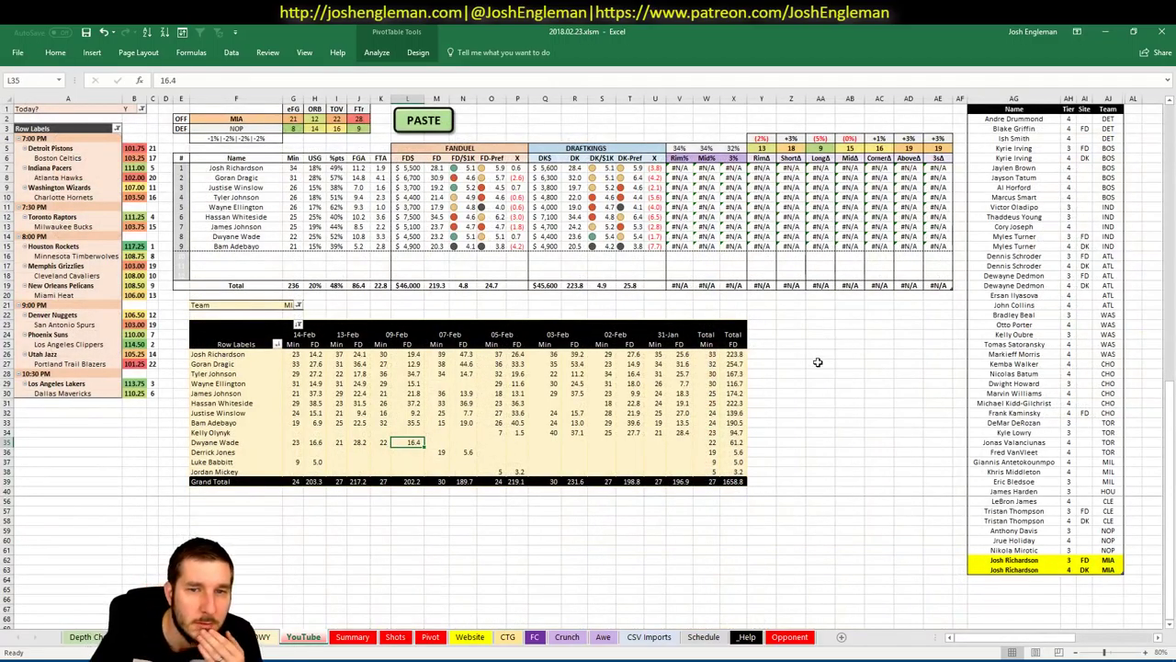
Step: Add Goran Dragic below the Josh Richardson entries in the player tier list with tier 3
click(995, 546)
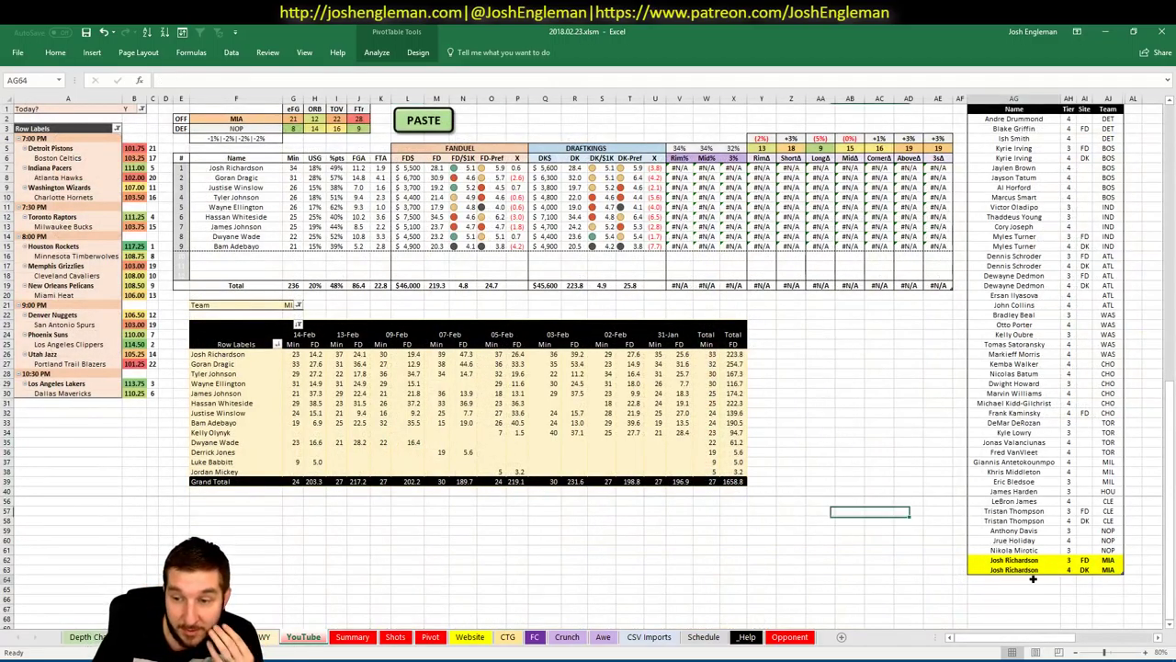
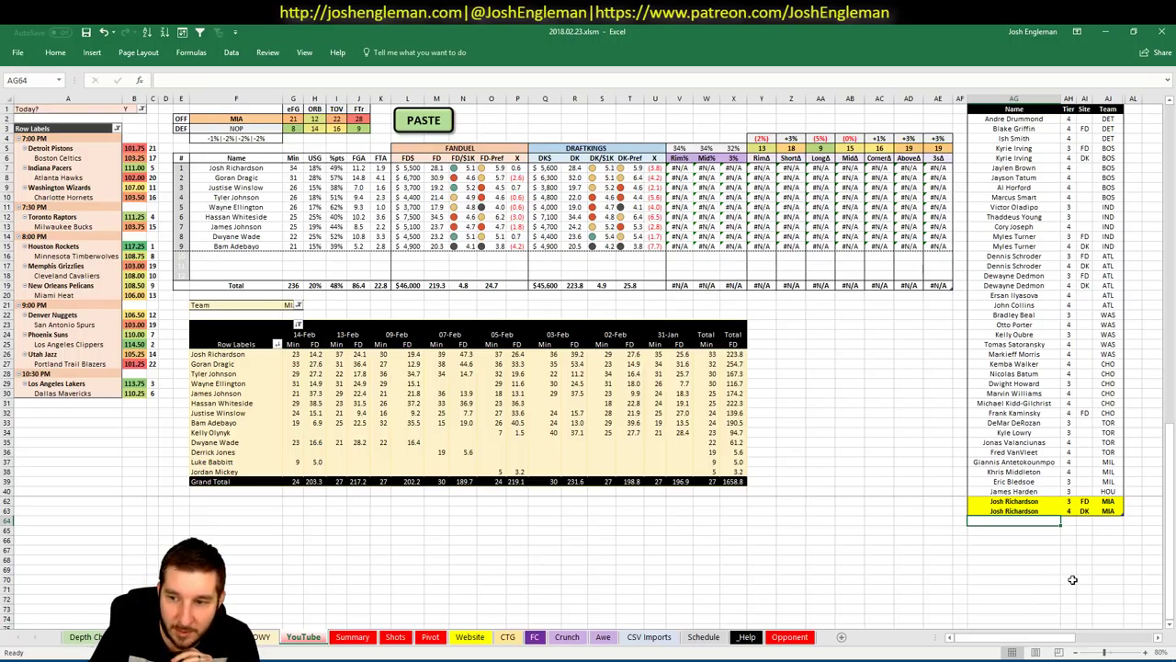
text(Giannis Antetokounmpo)
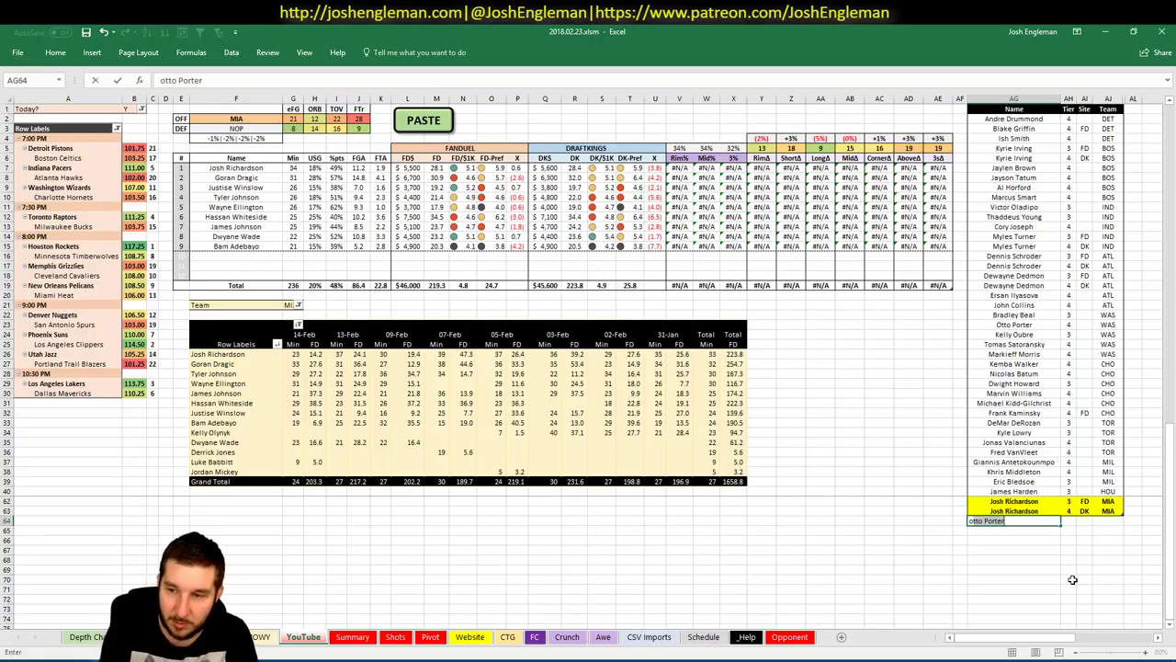
key(Escape)
text(Goran Dragic)
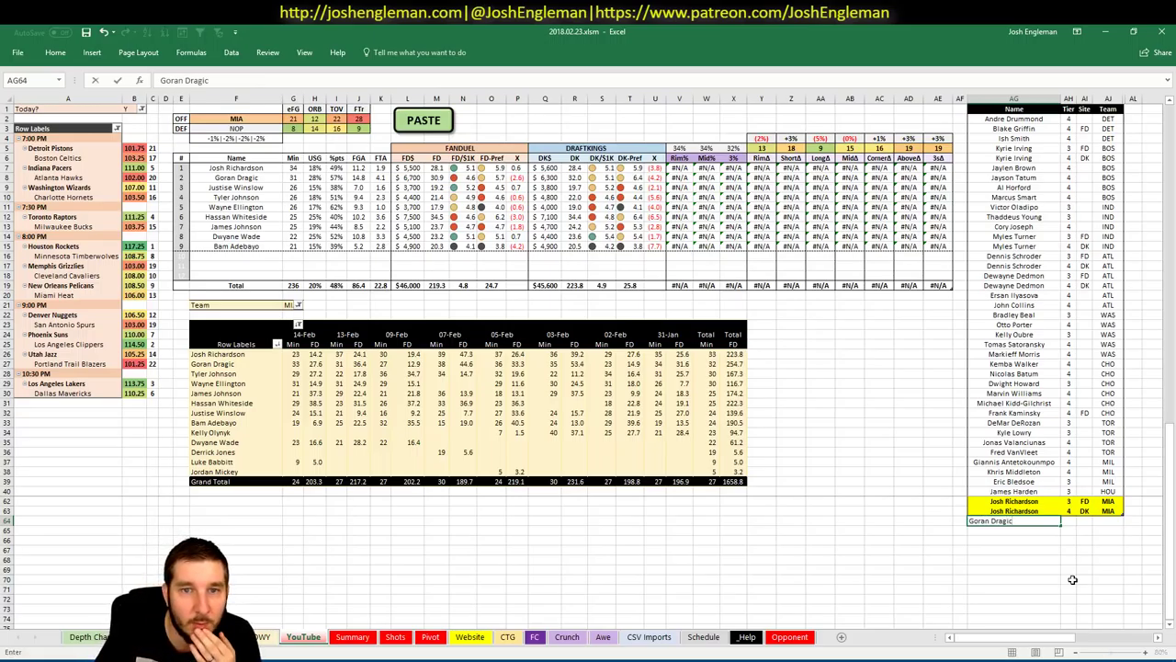
key(Tab)
text(3)
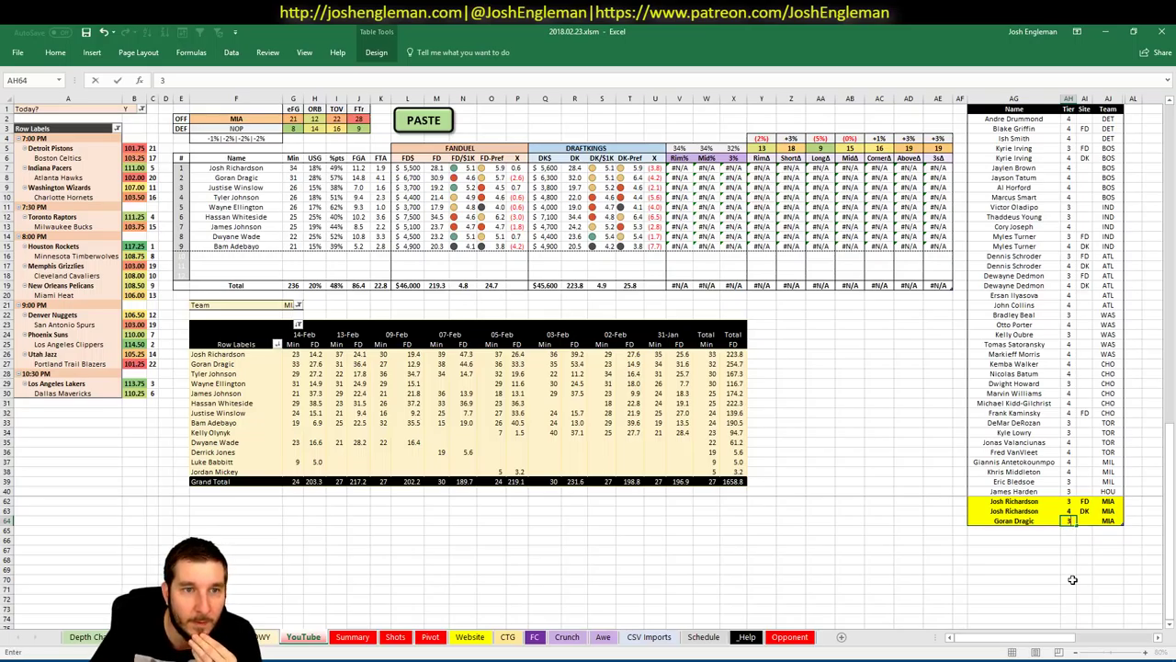
key(Return)
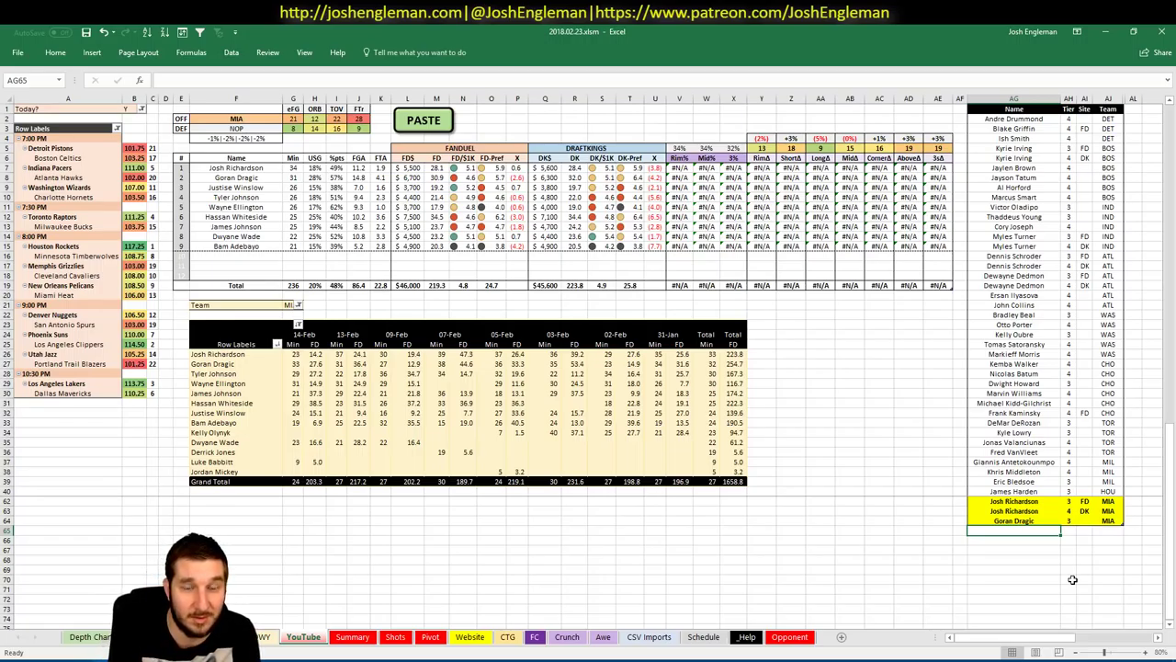
Step: Add Justise Winslow below Goran Dragic in the player tier list with tier 4
text(Justi)
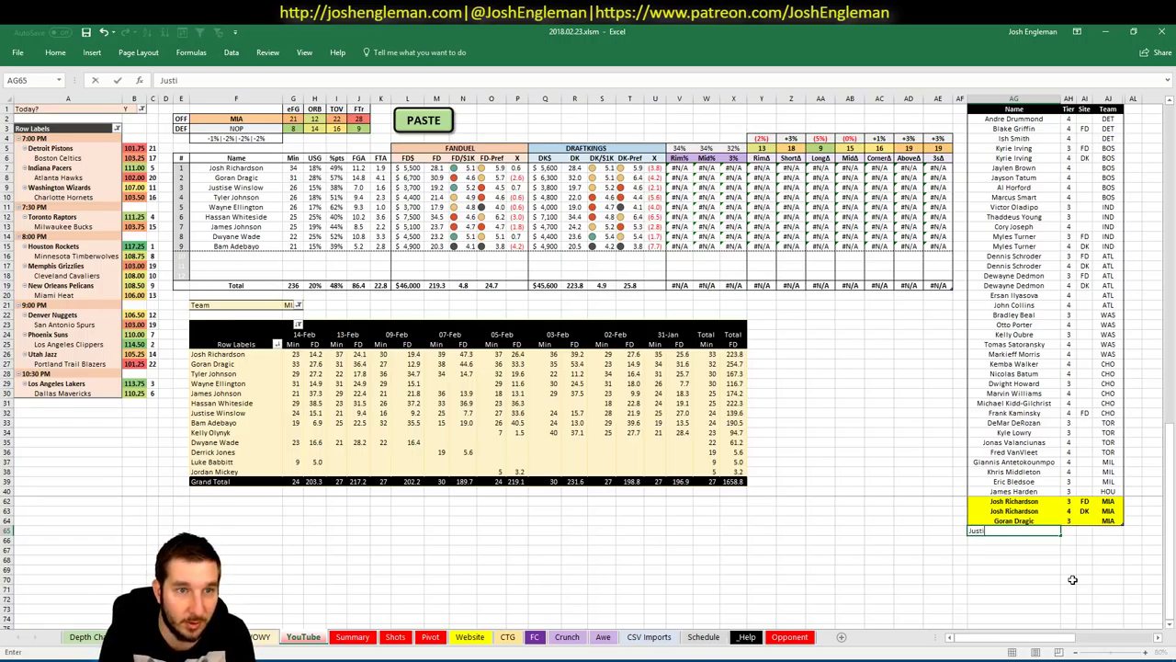
text(se Winslow)
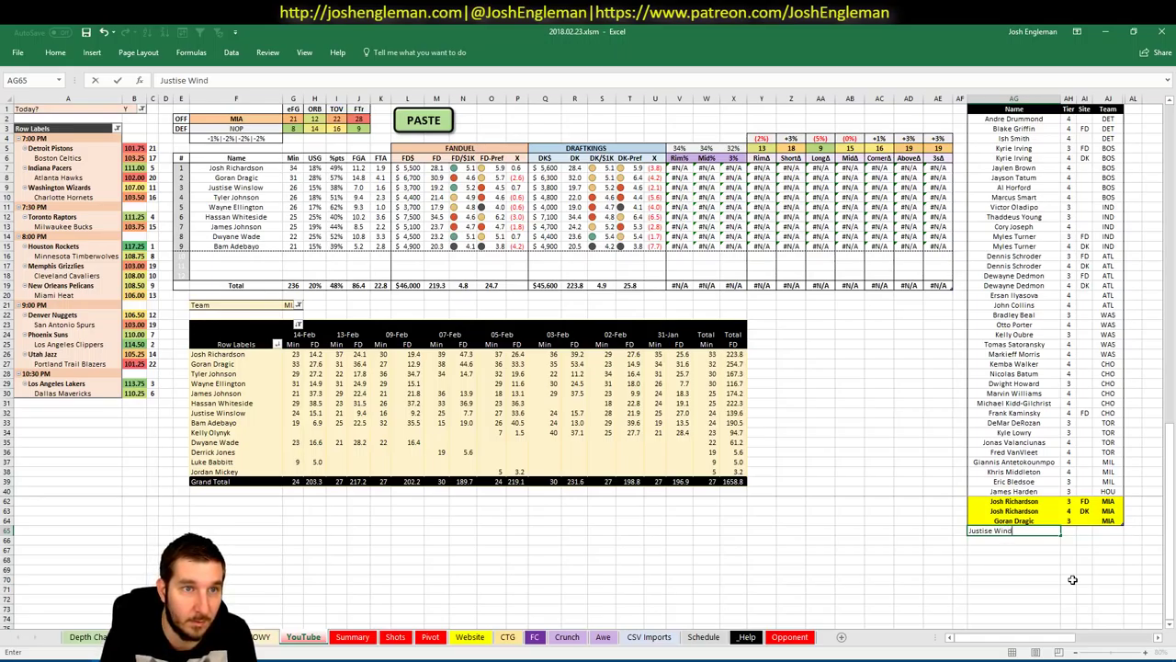
key(Tab)
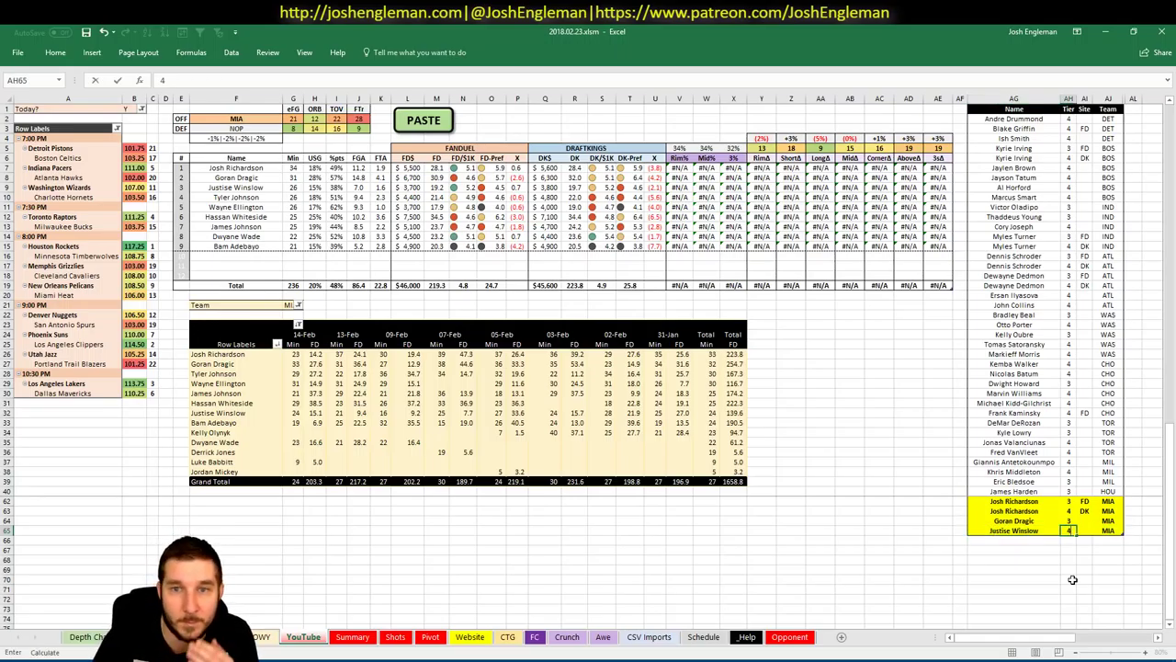
key(Return)
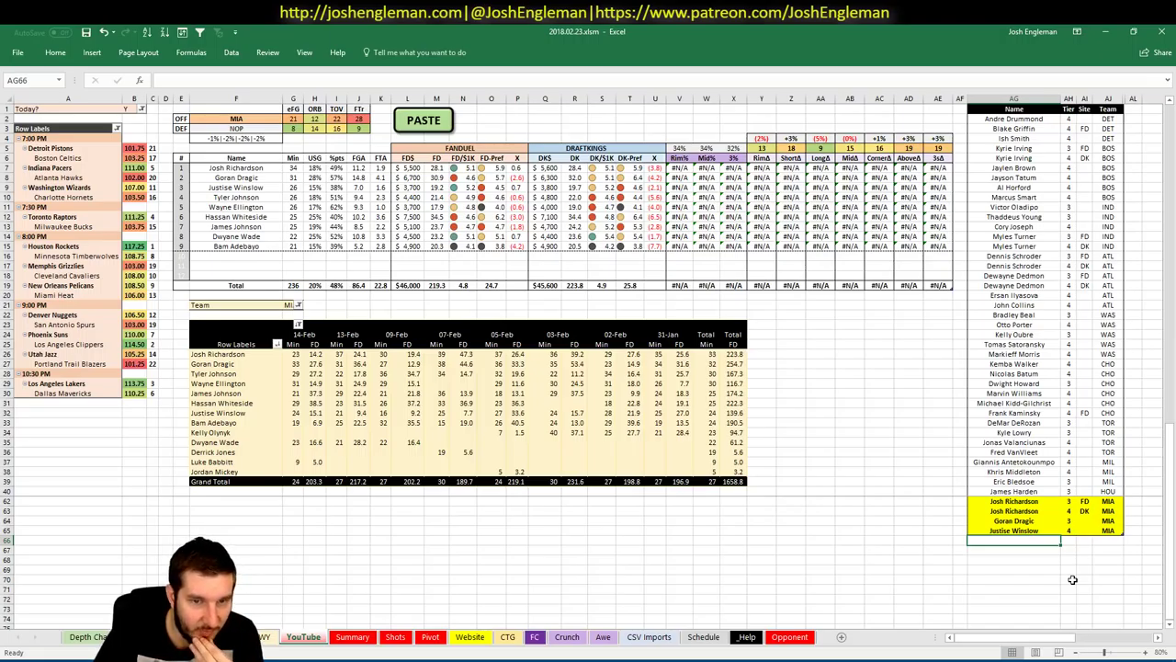
Step: Add Tyler Johnson below Justise Winslow in the player tier list with tier 4
text(Tyl)
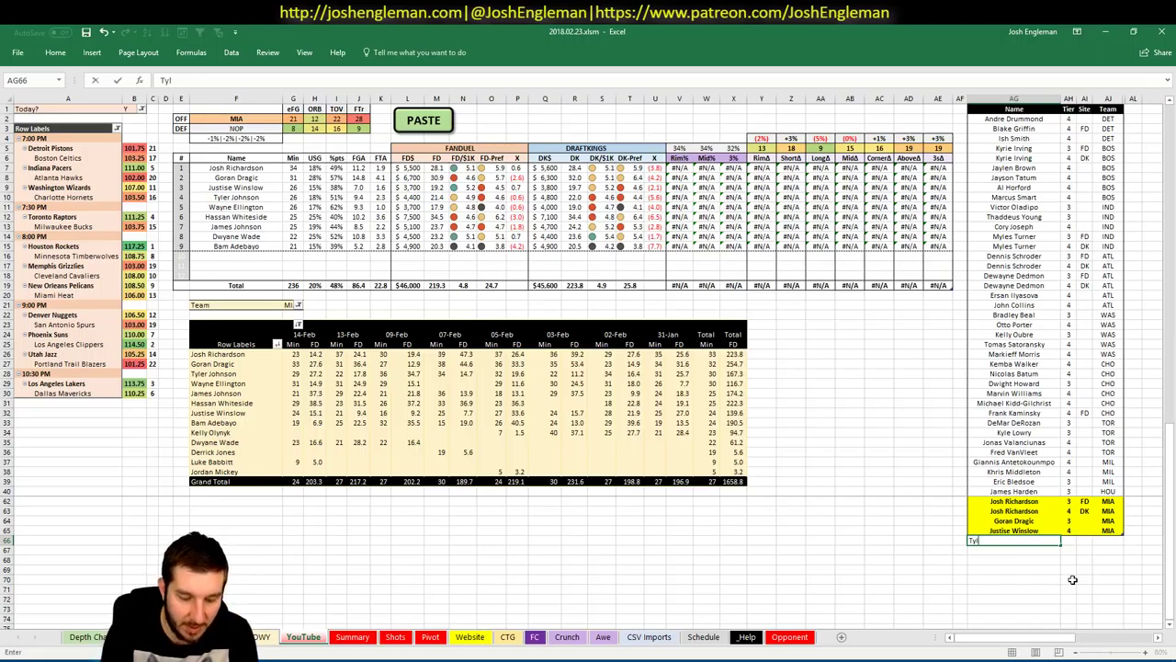
text(er Johnson)
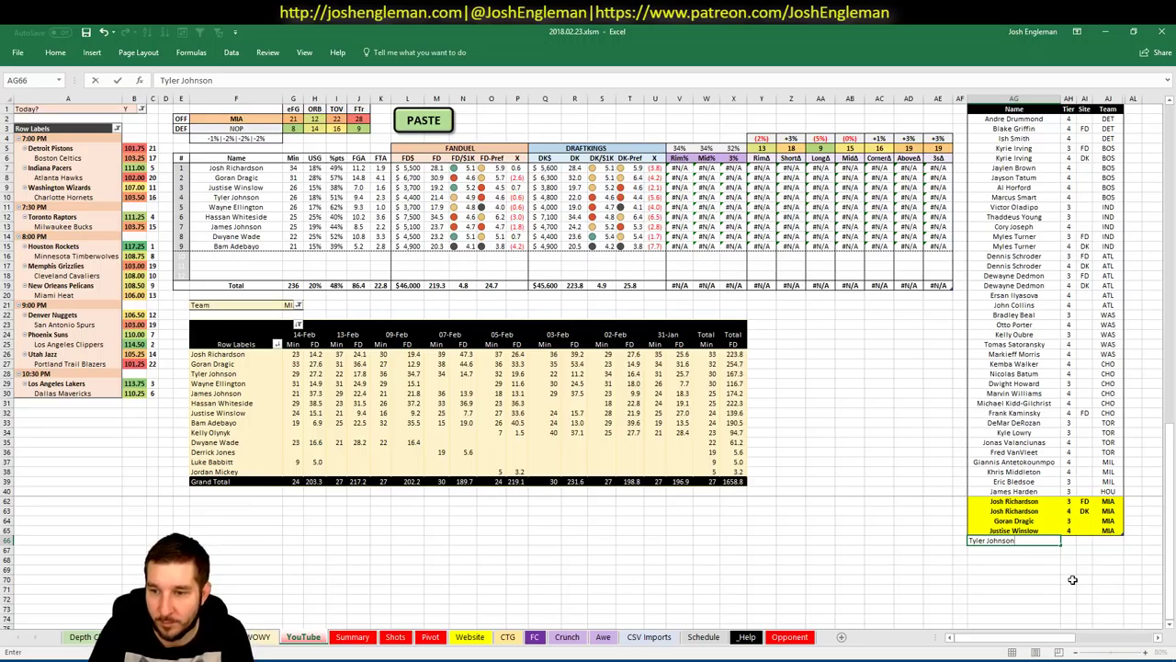
key(Tab)
text(4)
key(Return)
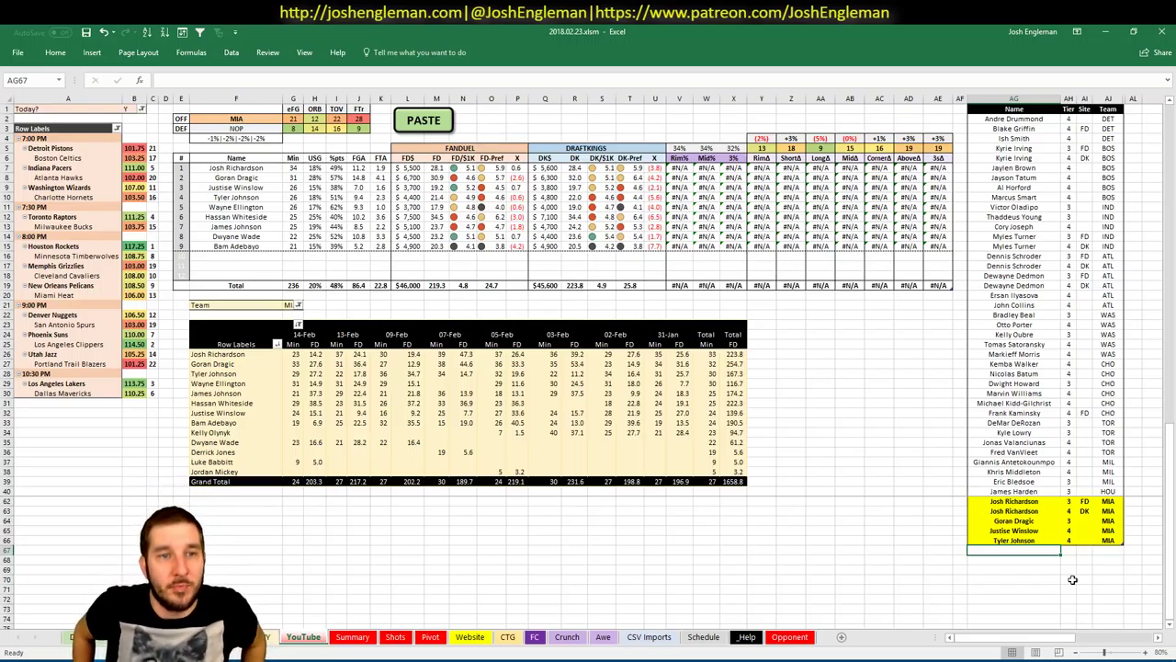
Step: Add Hassan Whiteside below Tyler Johnson in the player tier list with tier 4
text(Hassa)
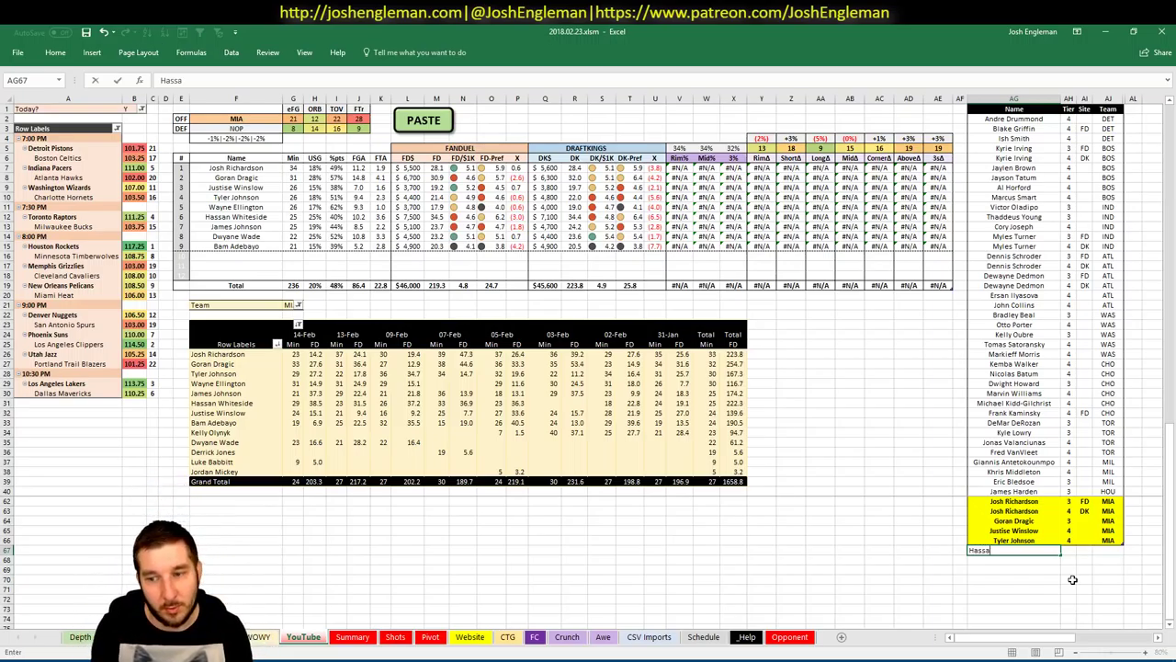
text(n Whitside)
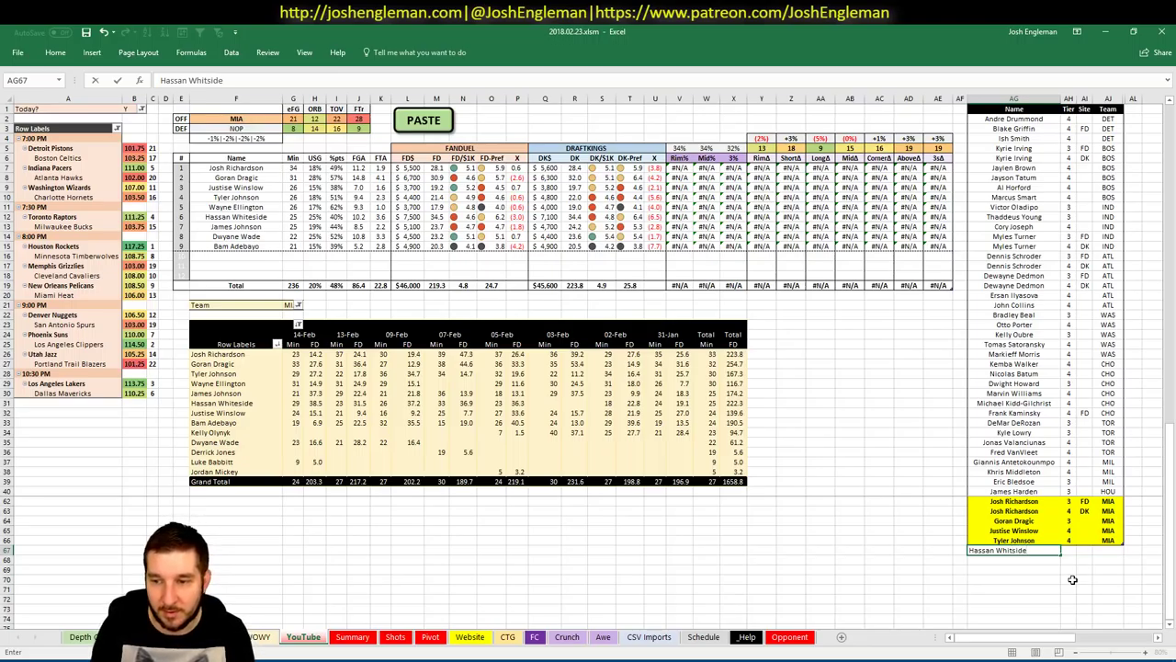
key(Return)
key(F2)
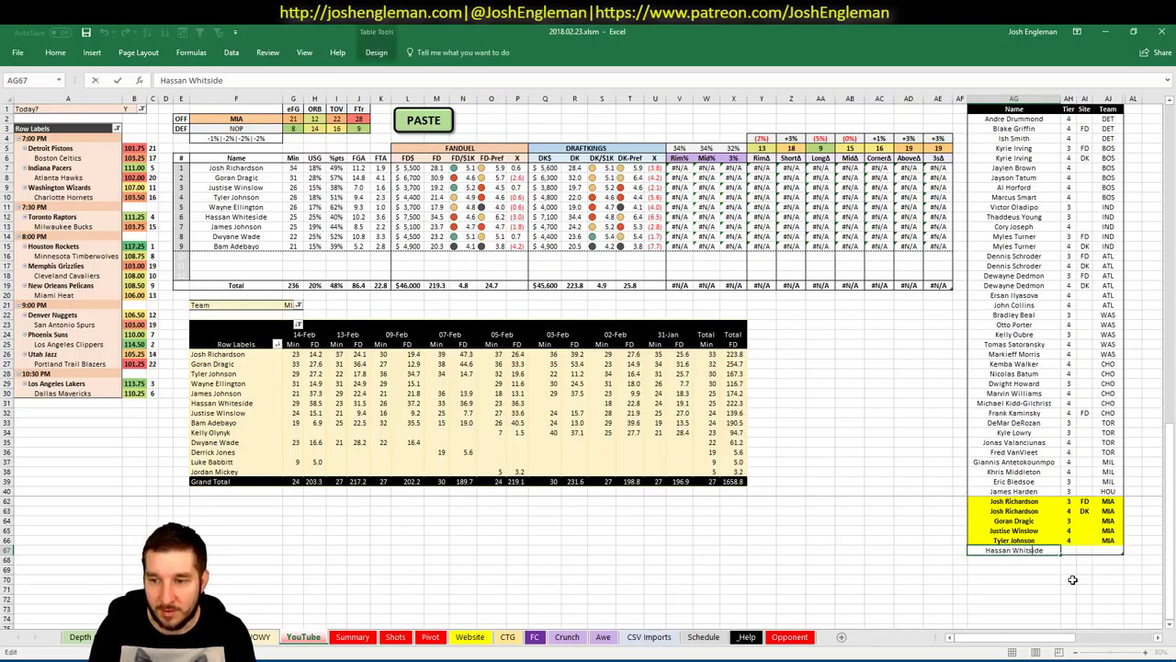
text(e)
key(Tab)
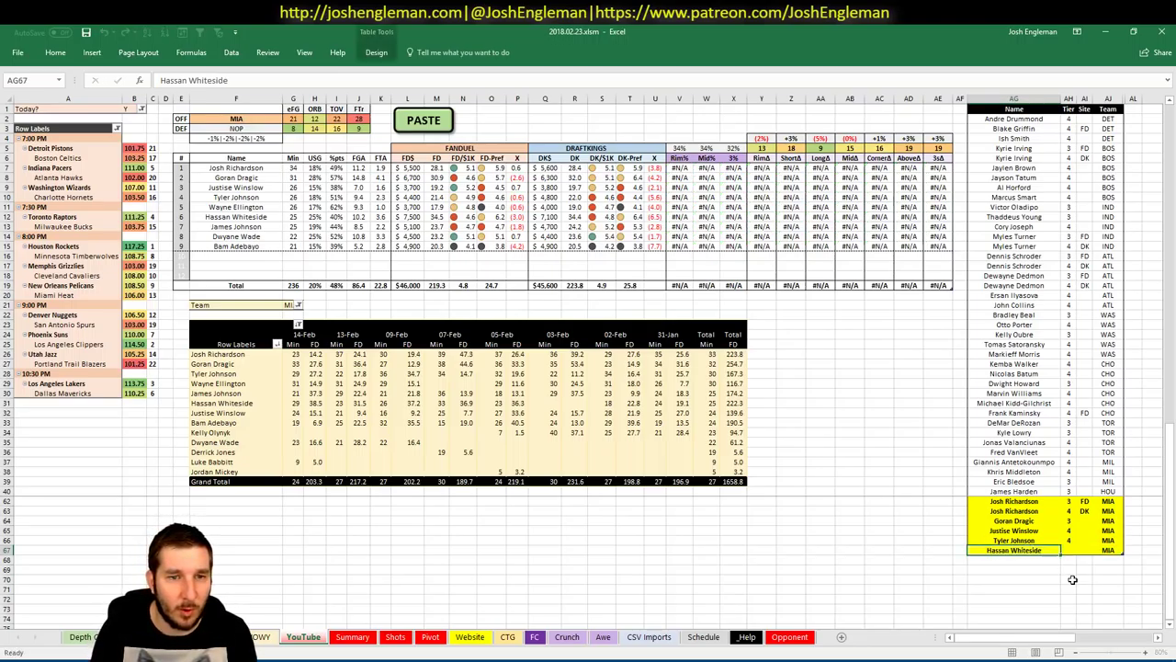
text(4)
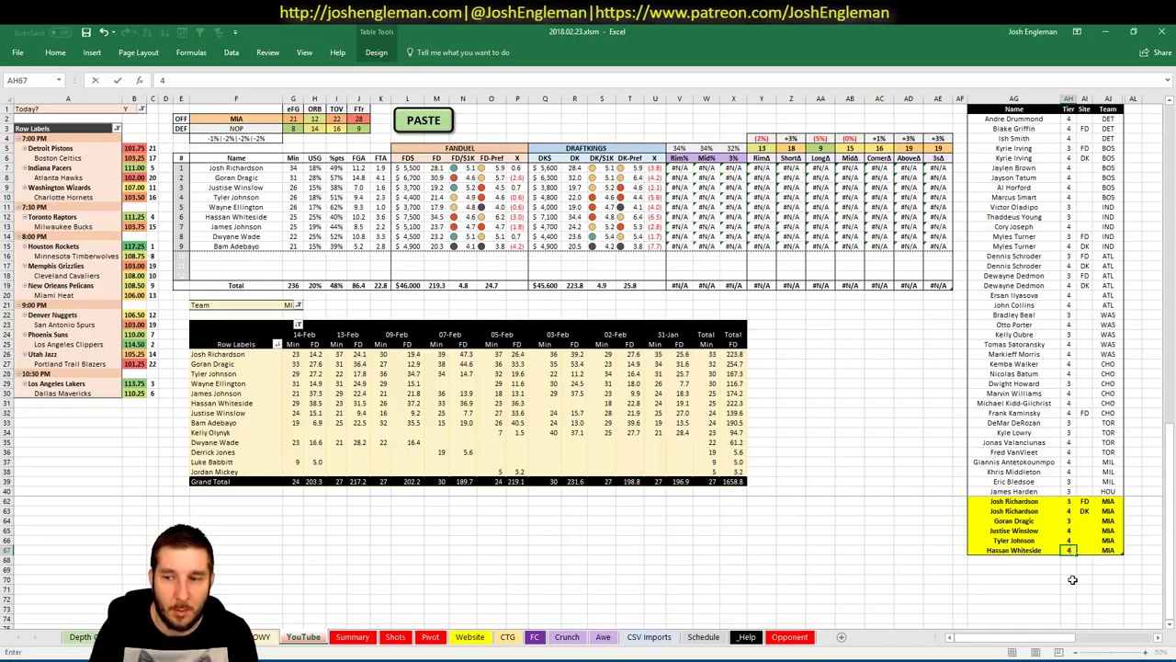
key(Return)
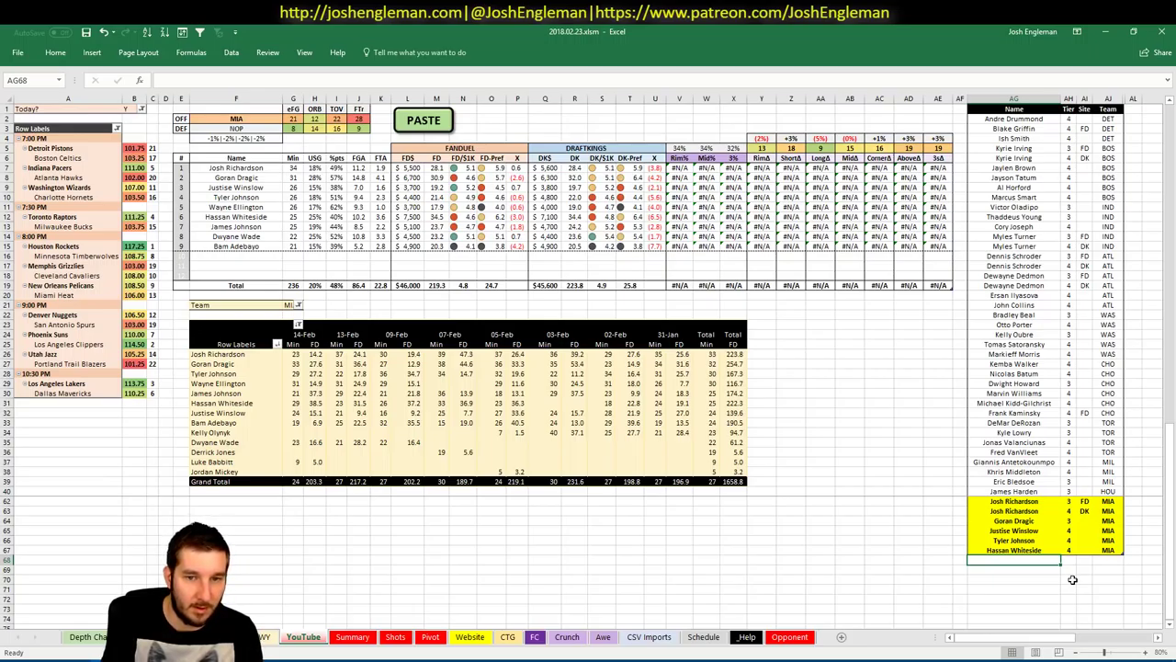
Step: Add James Johnson below Hassan Whiteside in the player tier list with tier 4
text(J)
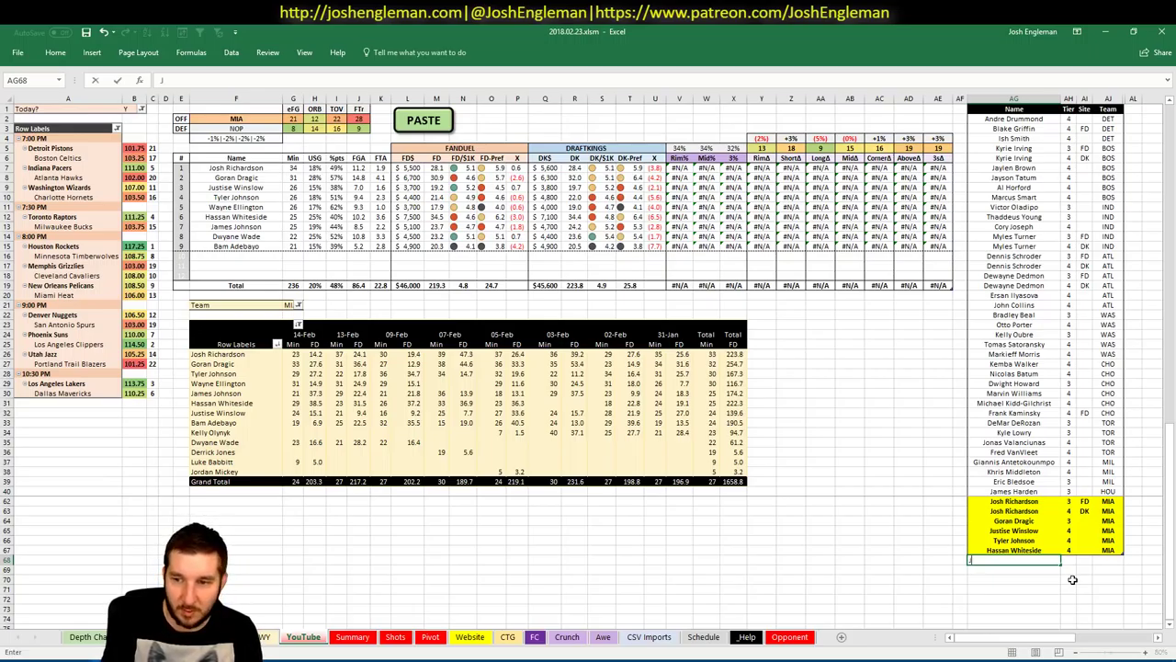
text(ames Johnson)
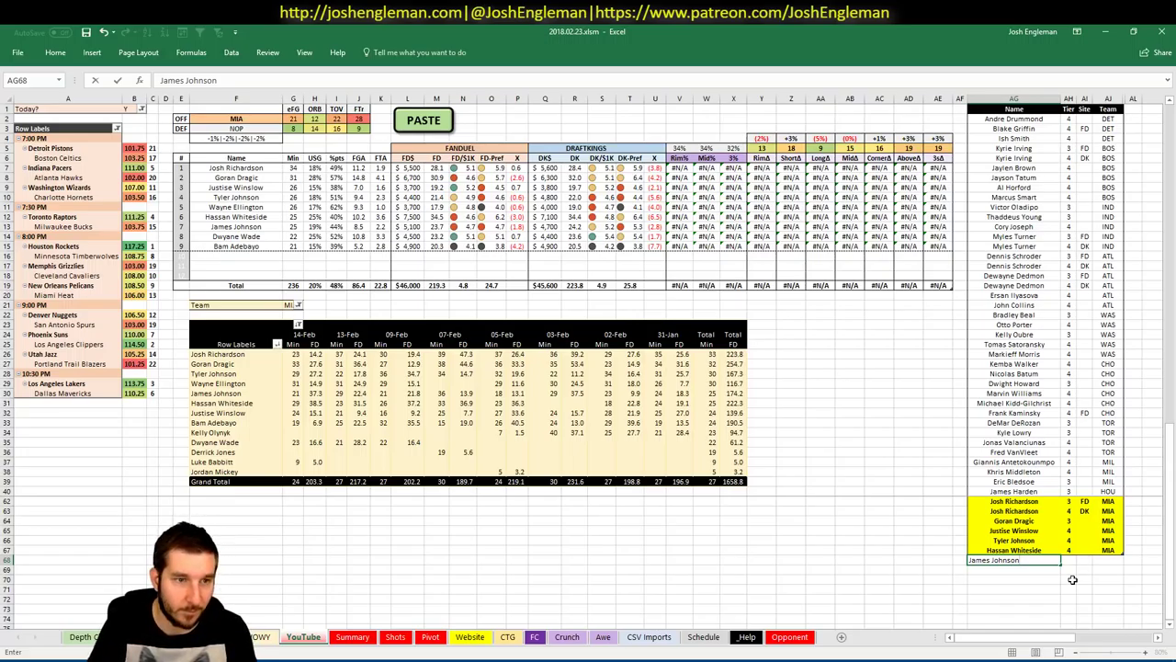
key(Return)
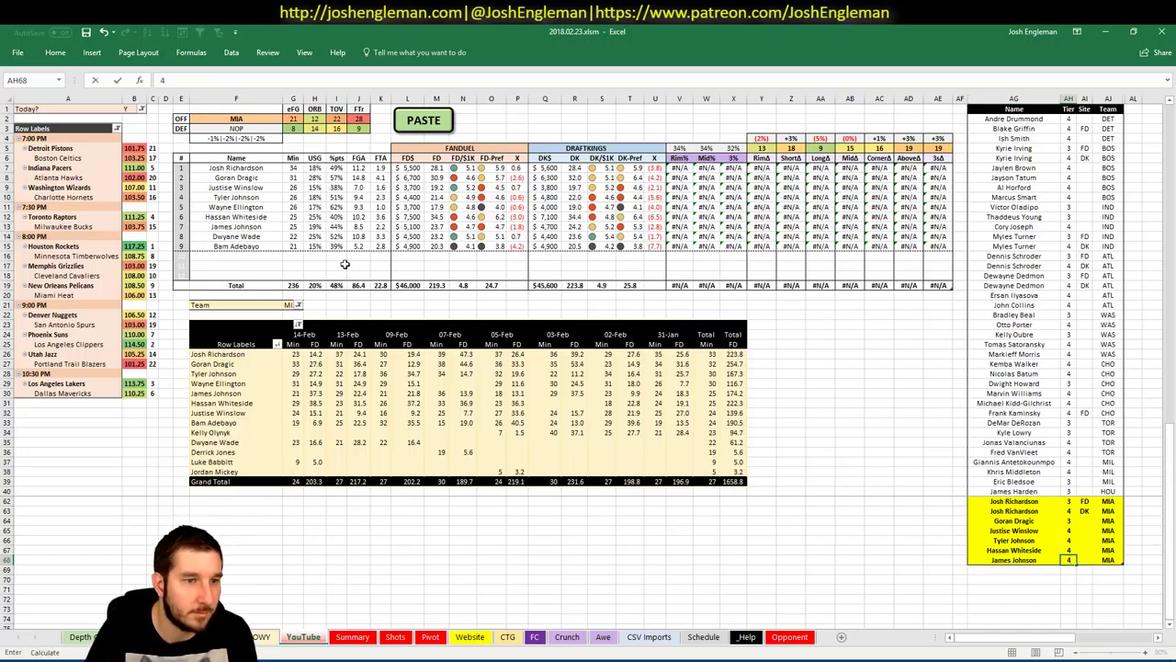
Step: Set the offensive team of the projection table to DEN and glance at the team matchup rankings on the Summary sheet
click(246, 120)
text(DEN)
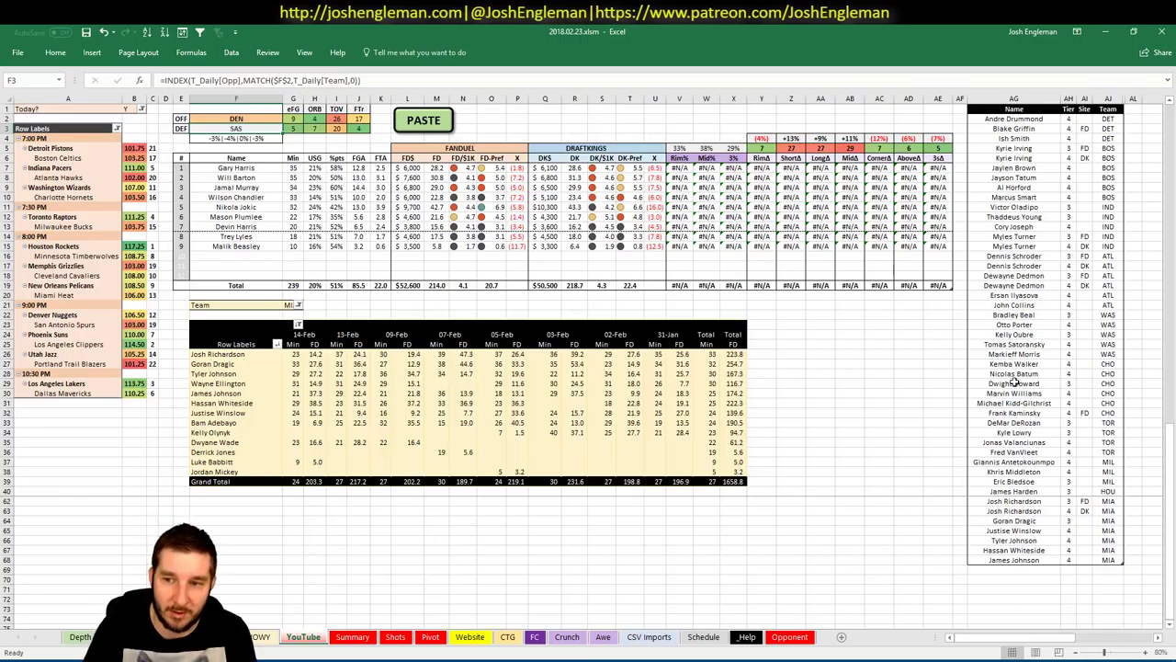
click(1001, 559)
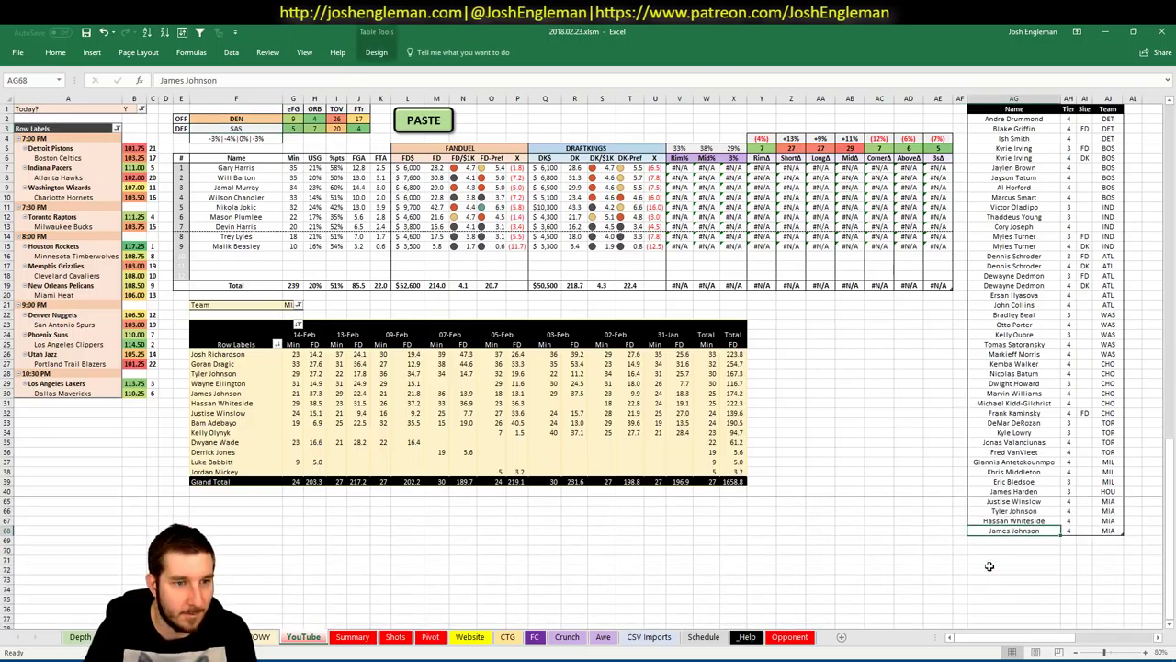
click(940, 558)
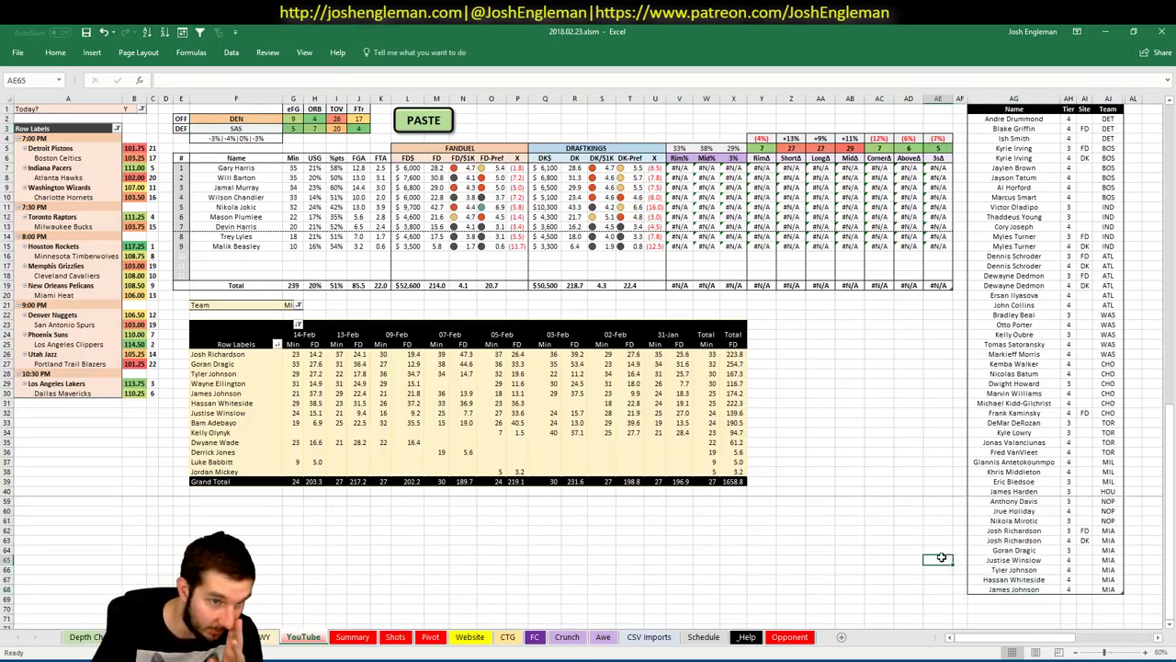
click(1011, 559)
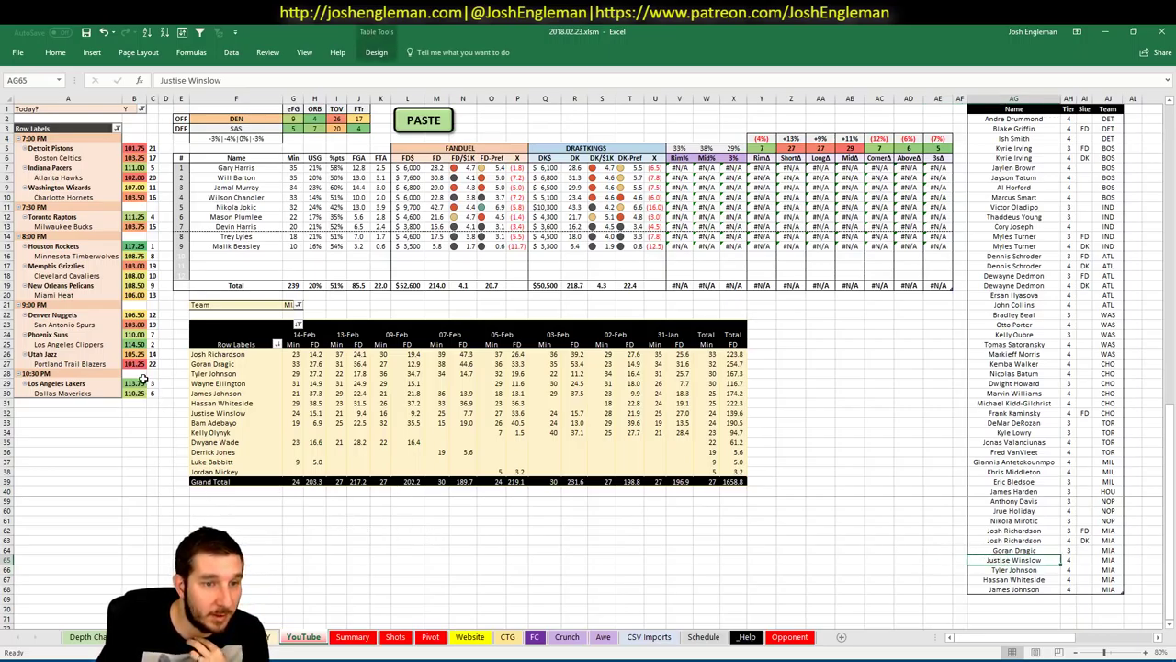
click(350, 639)
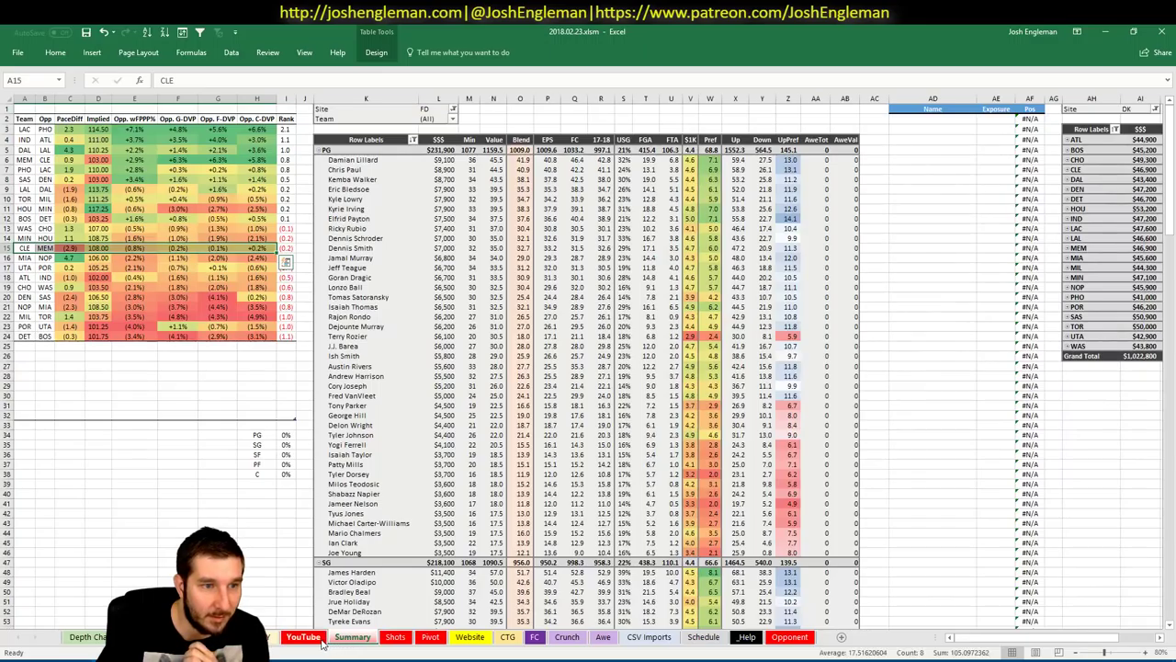
click(303, 636)
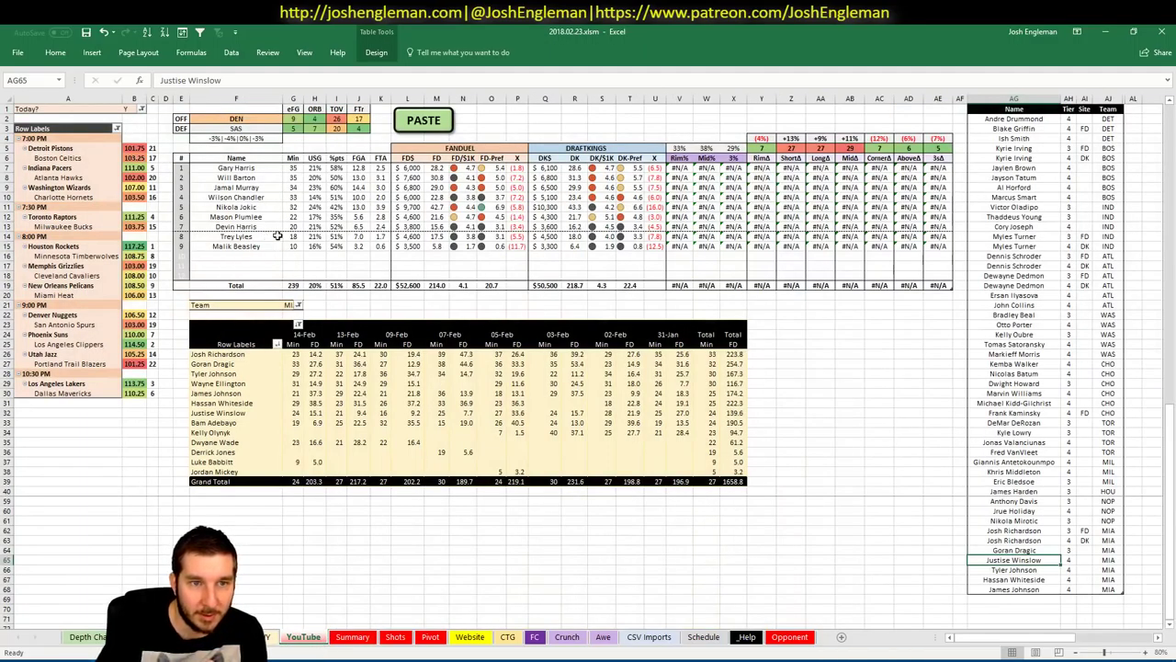
Step: Switch to the Chrome browser and open Rotoworld's NBA depth charts page in a new tab
mouse_move(64, 661)
click(64, 611)
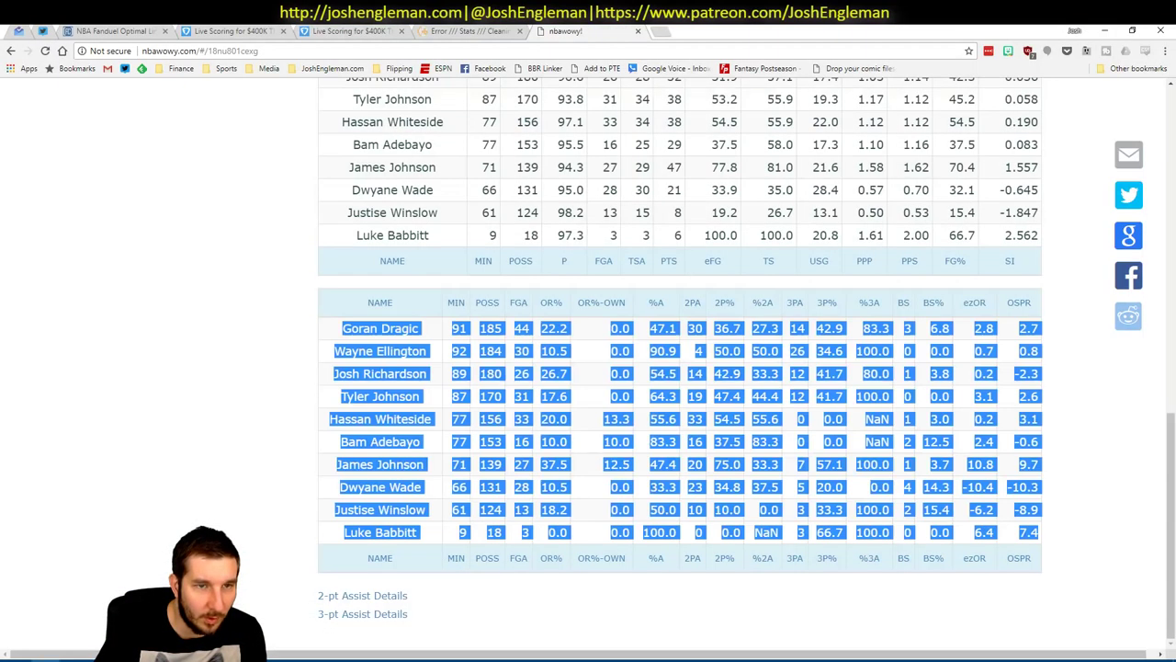
key(ctrl+t)
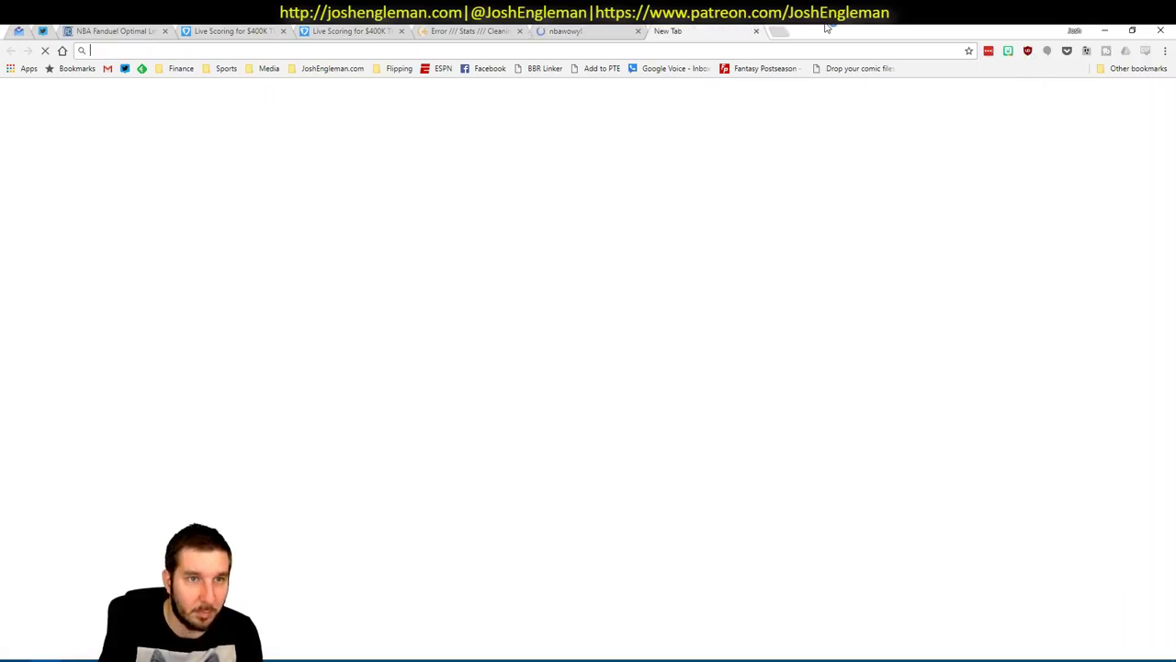
text(rotw)
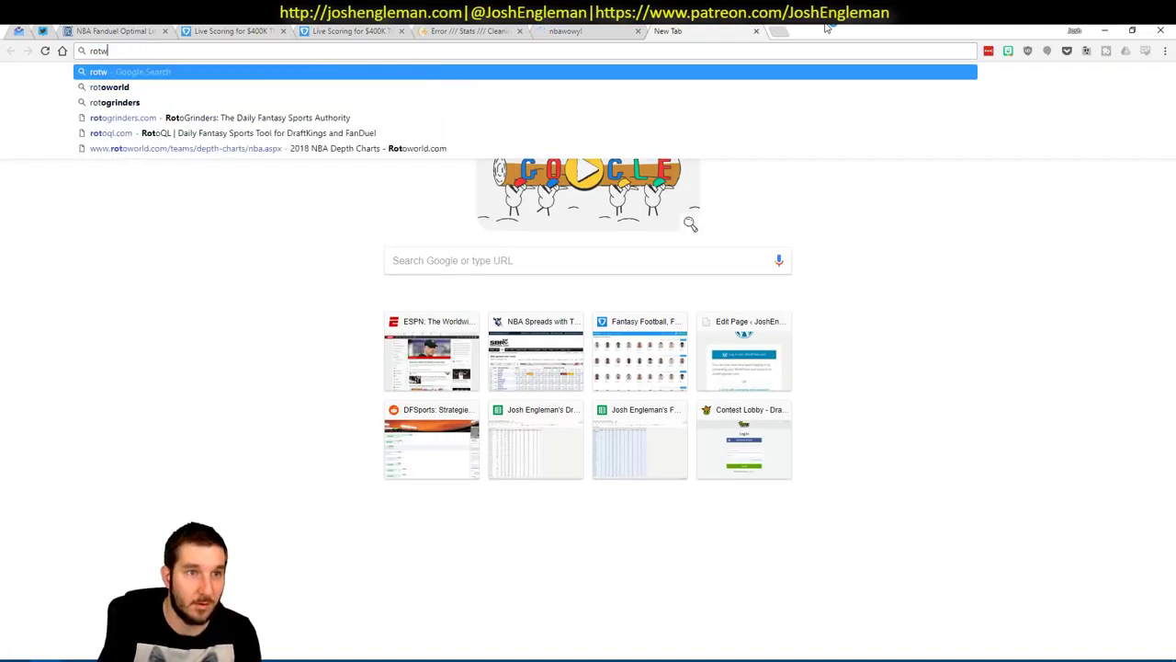
key(Return)
key(ctrl+l)
text(rotow)
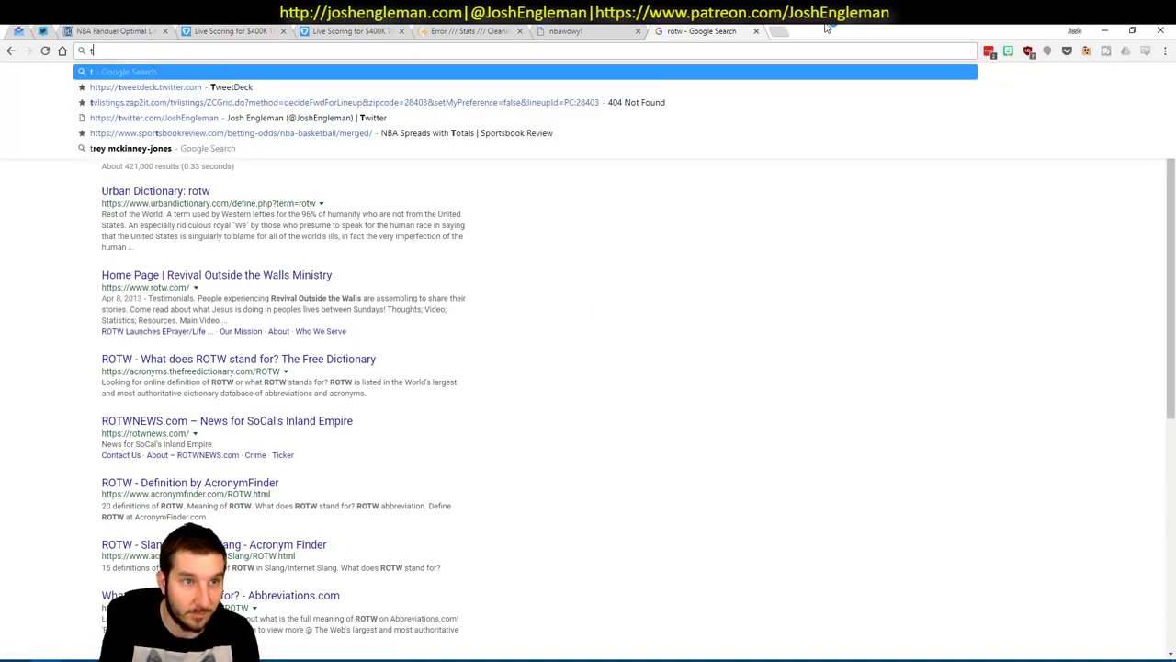
key(Return)
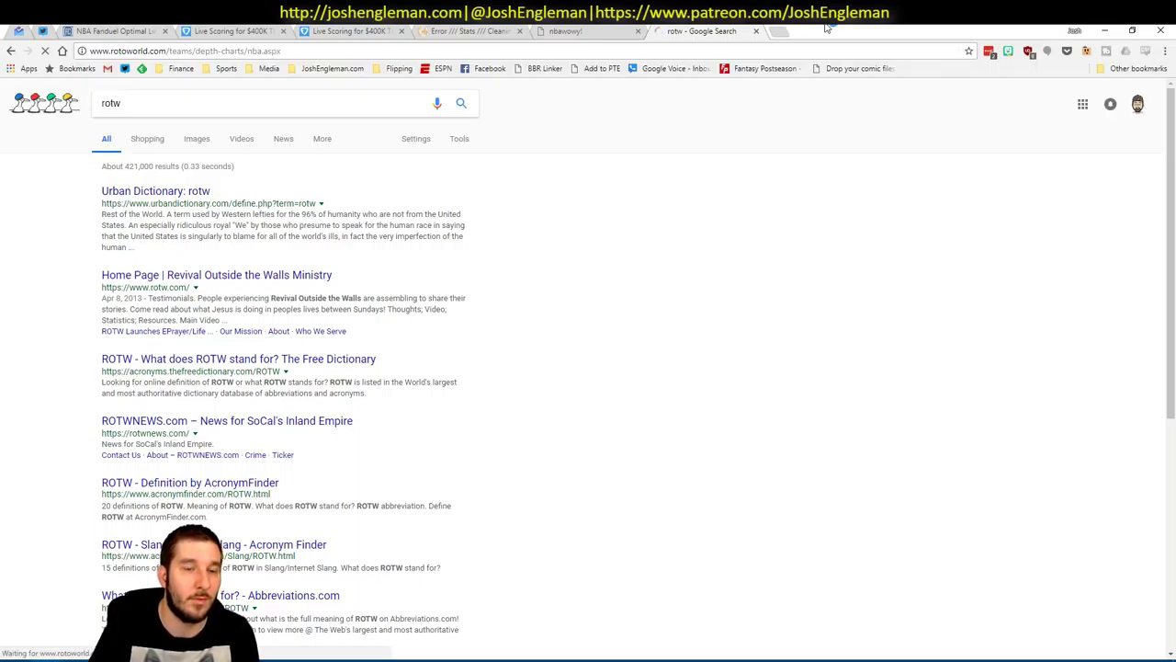
Step: Read Will Barton's injury note in the Denver Nuggets depth chart and return to the Excel workbook
scroll(275, 324, down, 5)
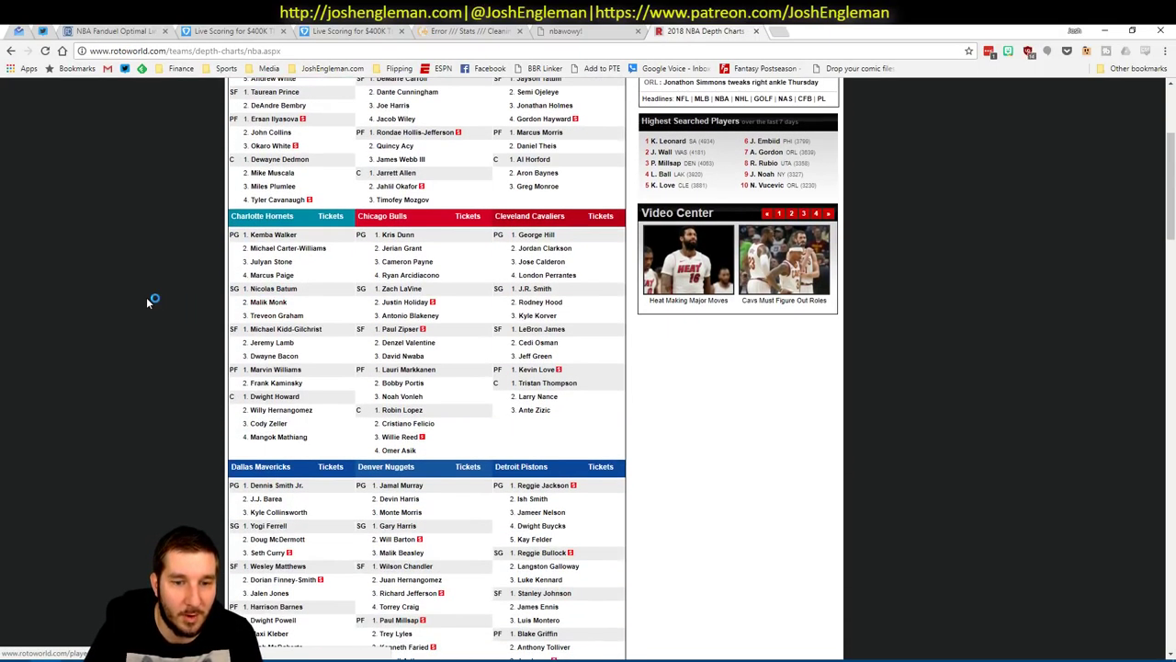
mouse_move(421, 360)
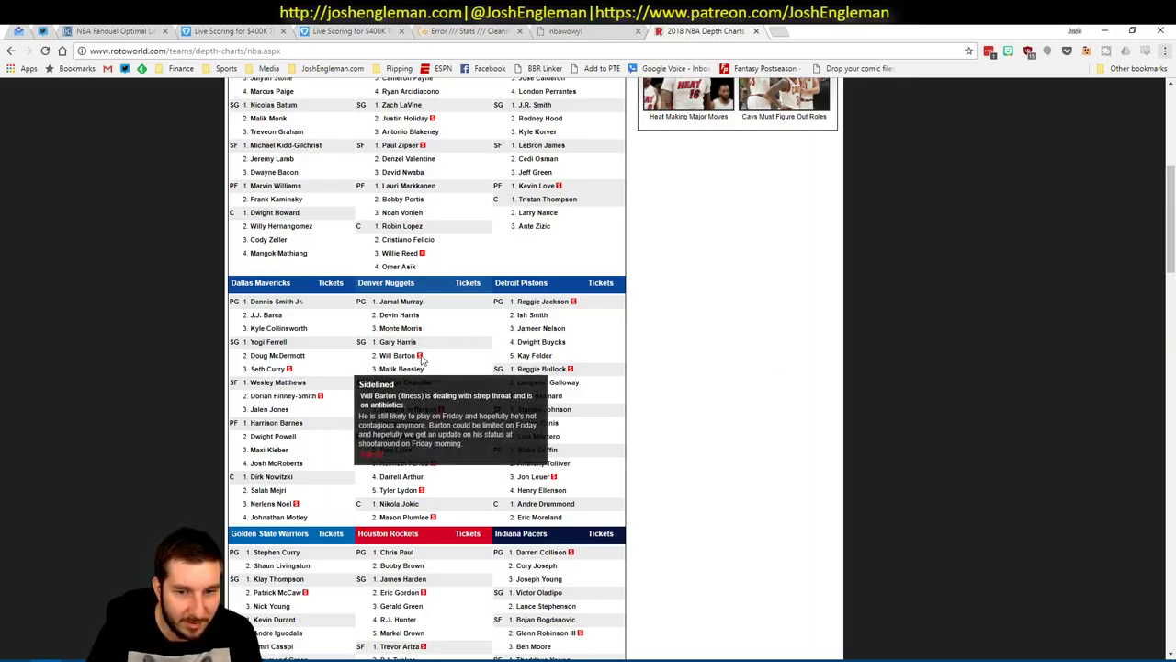
key(alt+Tab)
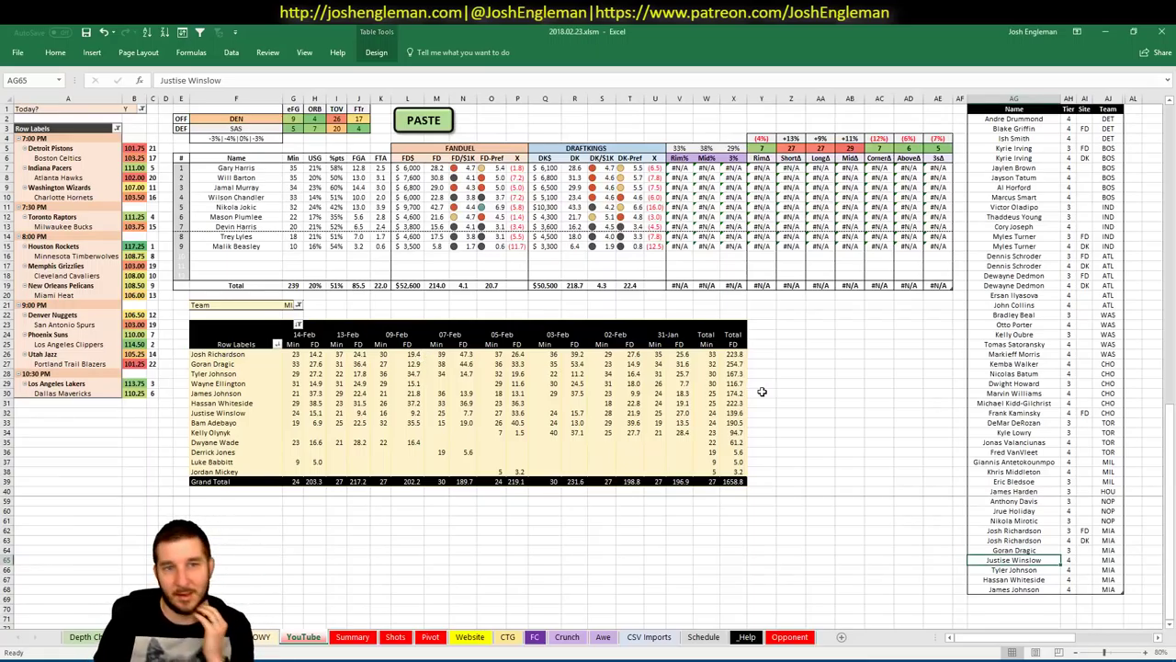
Step: Filter the recent game log pivot table to team DEN
click(1049, 606)
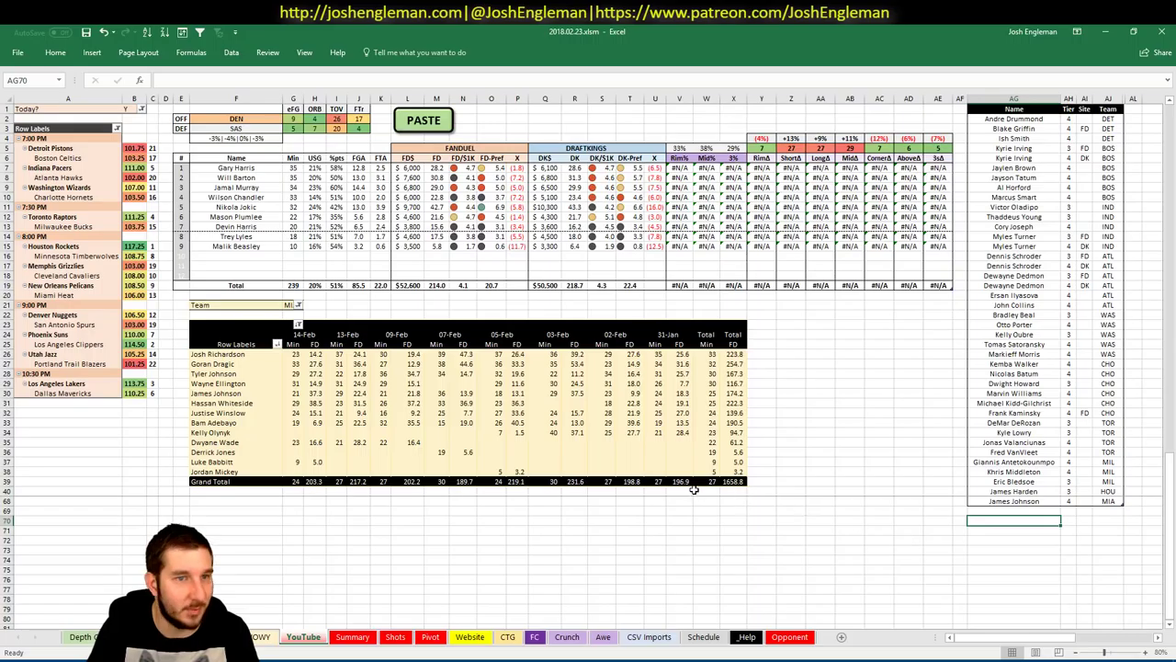
click(997, 512)
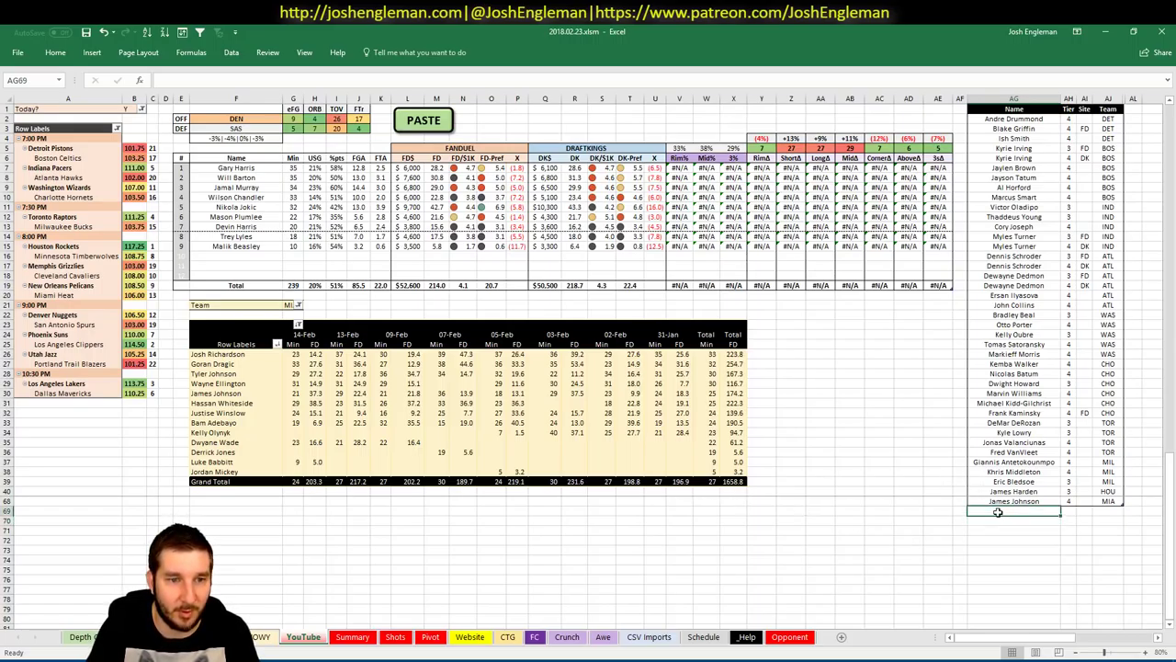
click(290, 304)
text(DEN)
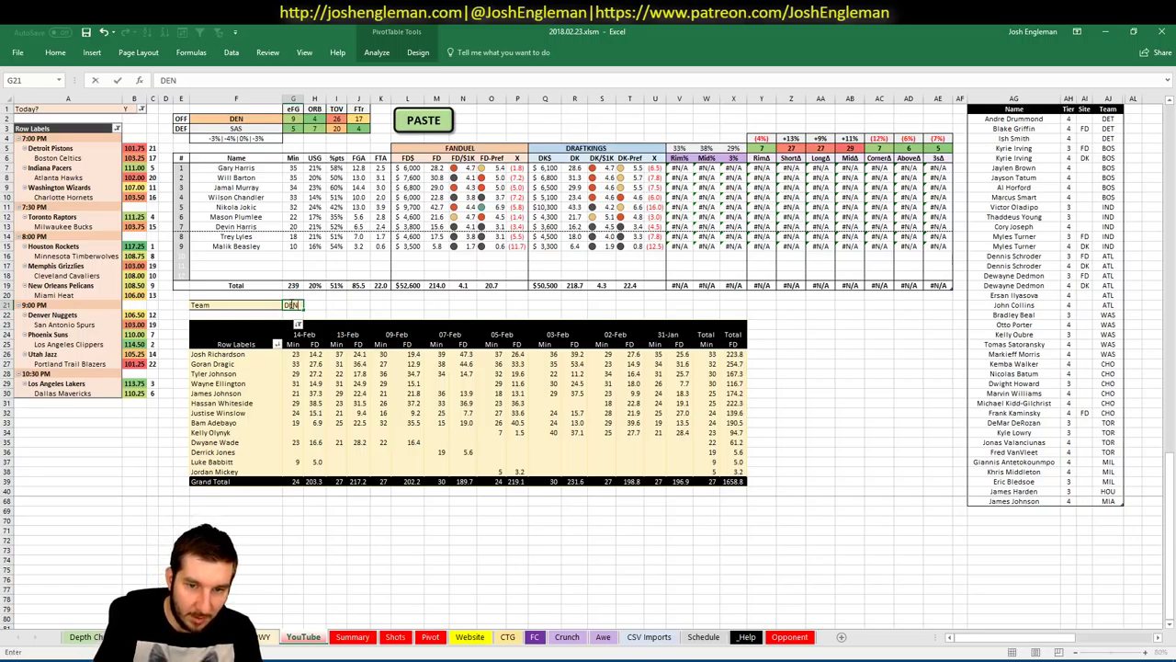
key(Return)
Step: Add Gary Harris below James Johnson in the player tier list with tier 3
click(1026, 513)
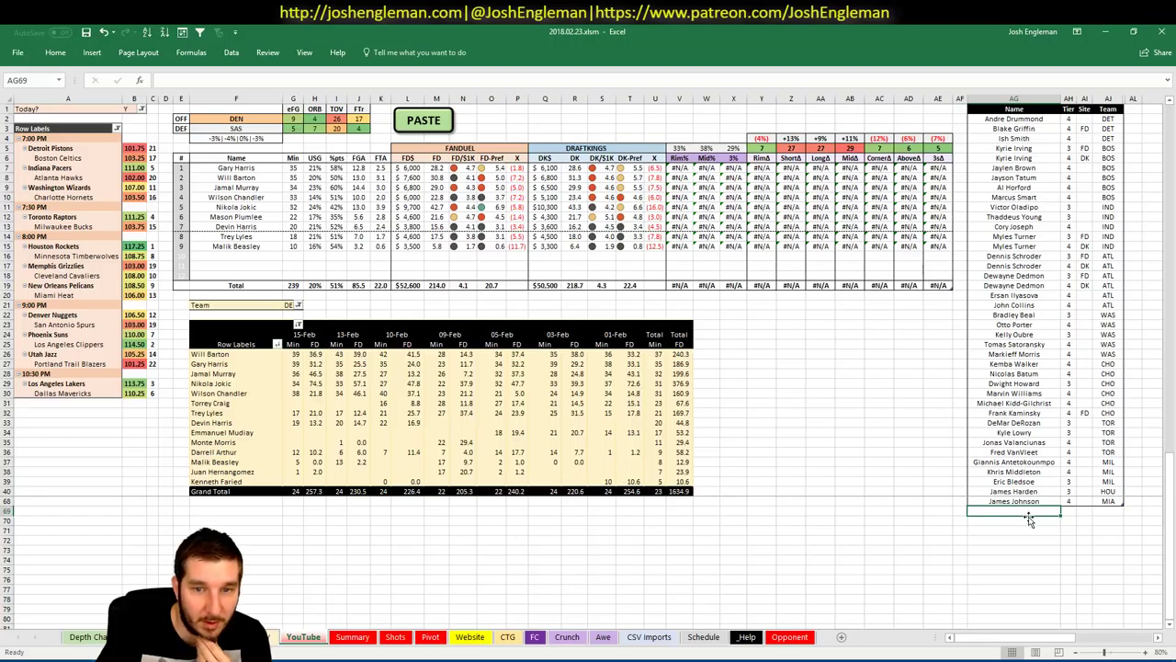
text(Gary Harris)
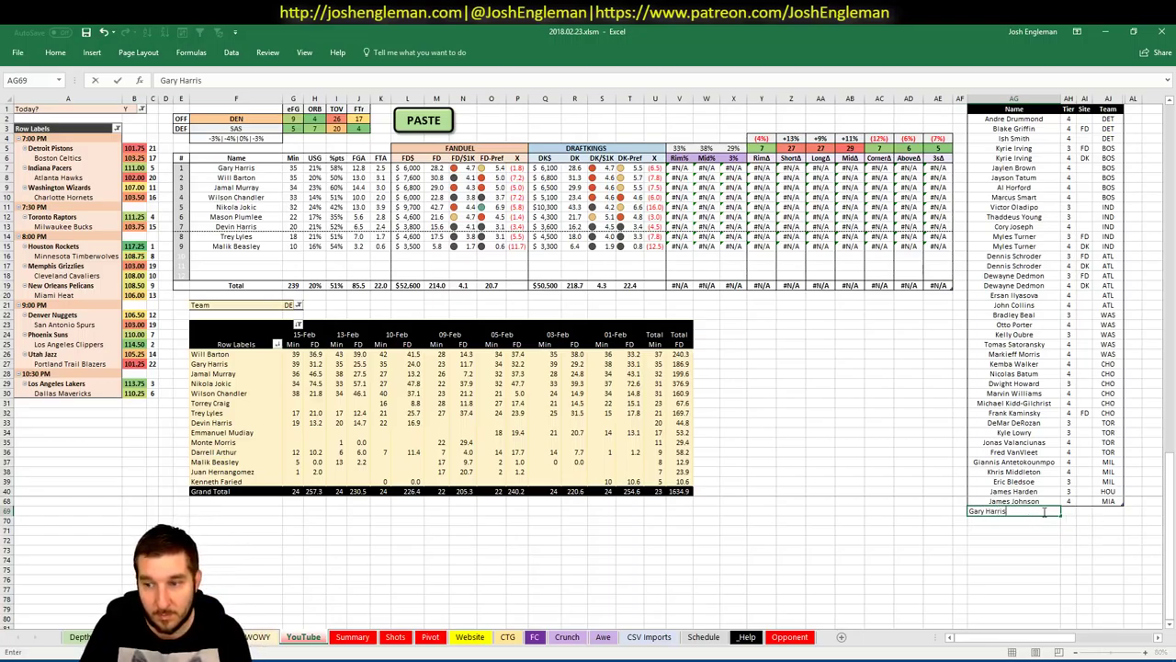
key(Return)
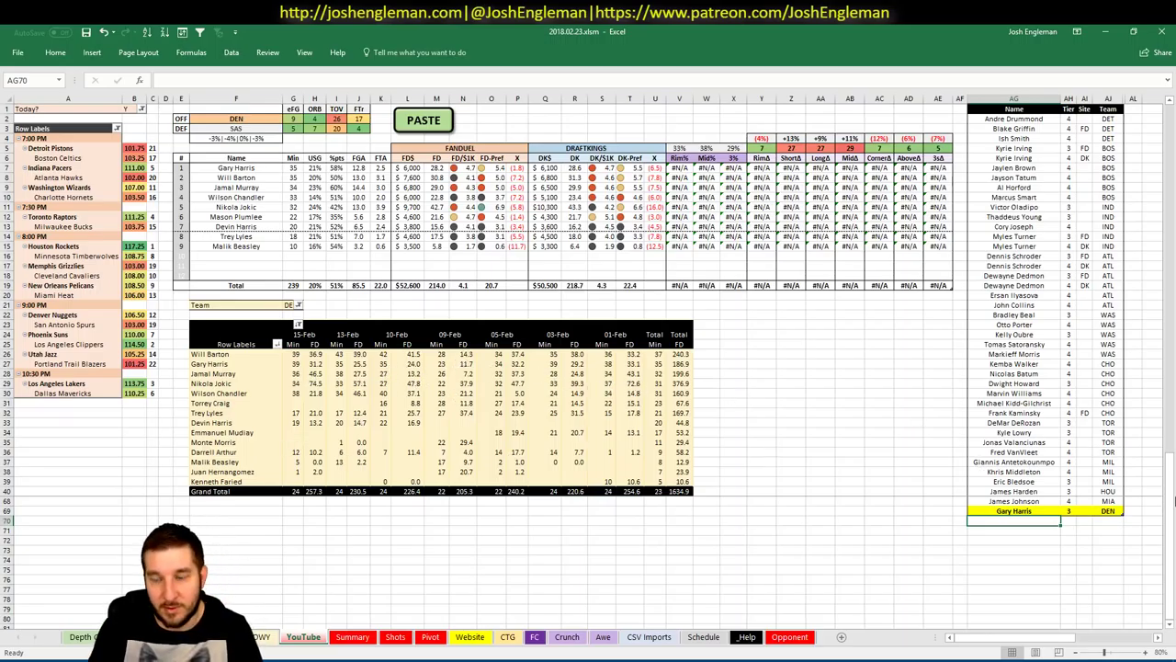
Step: Add Jamal Murray below Gary Harris in the player tier list with tier 4
text(Jamal Murray)
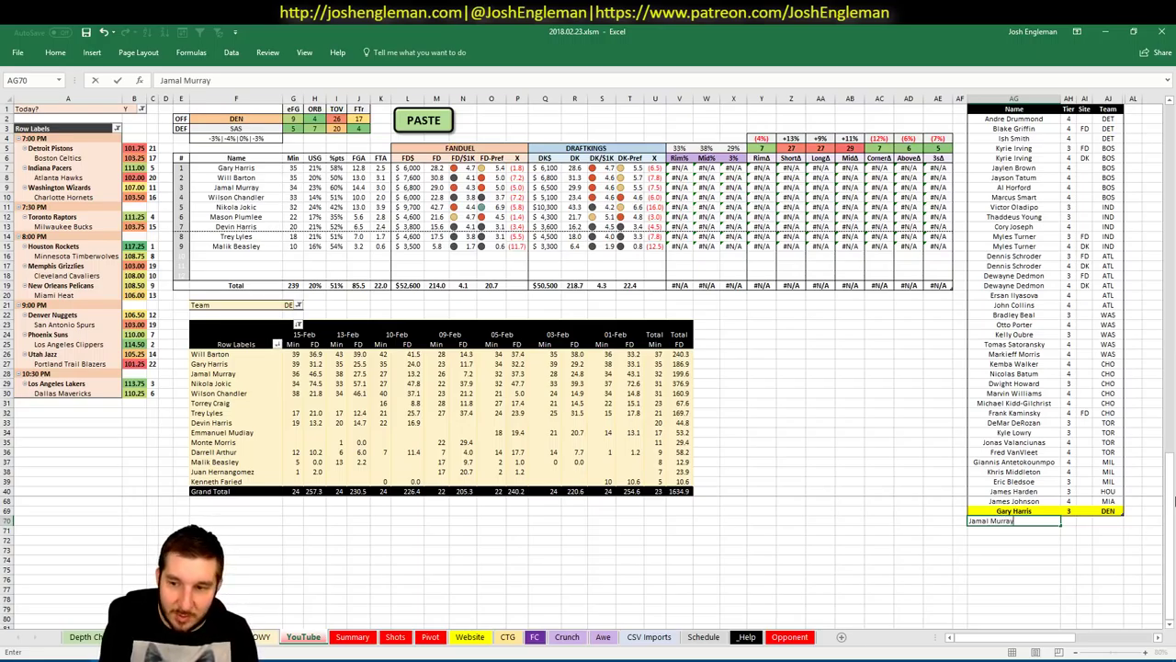
key(Tab)
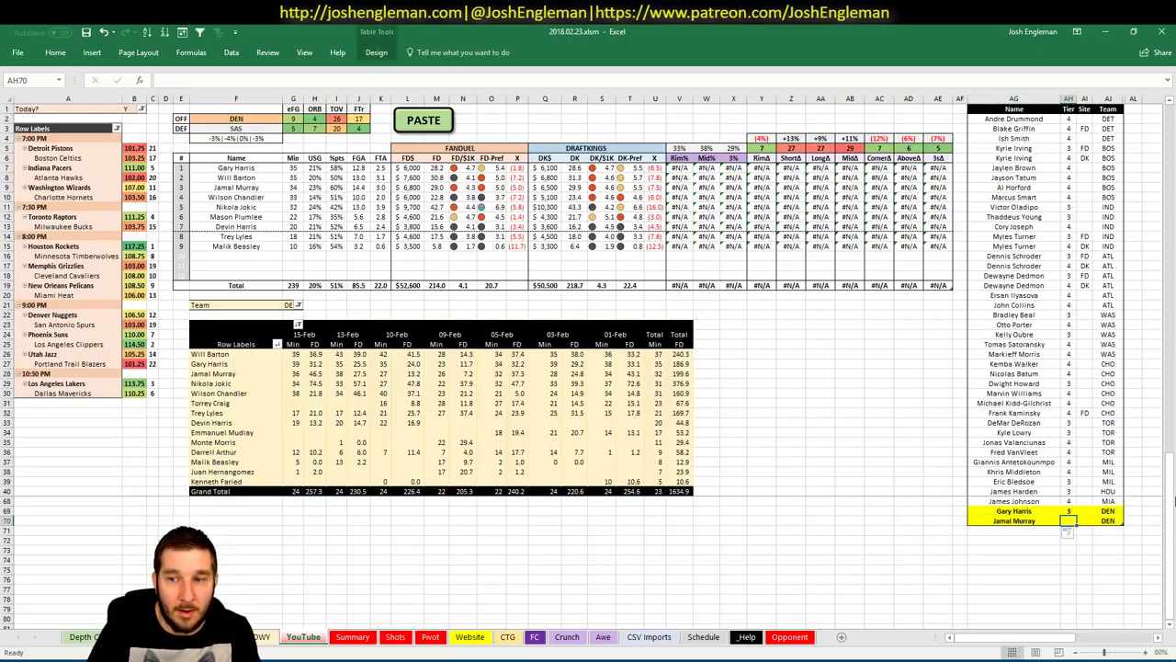
text(4)
key(Return)
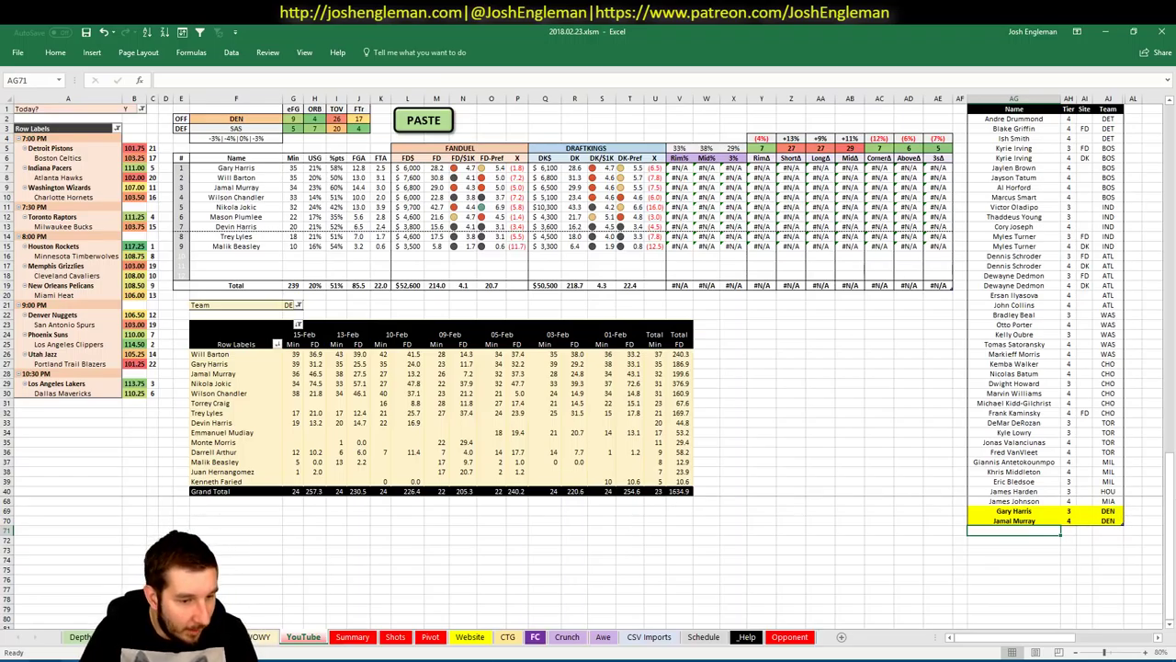
Step: Review Wilson Chandler's news and game log in FantasyCruncher's small forward list and return to the Excel workbook
click(44, 660)
click(108, 30)
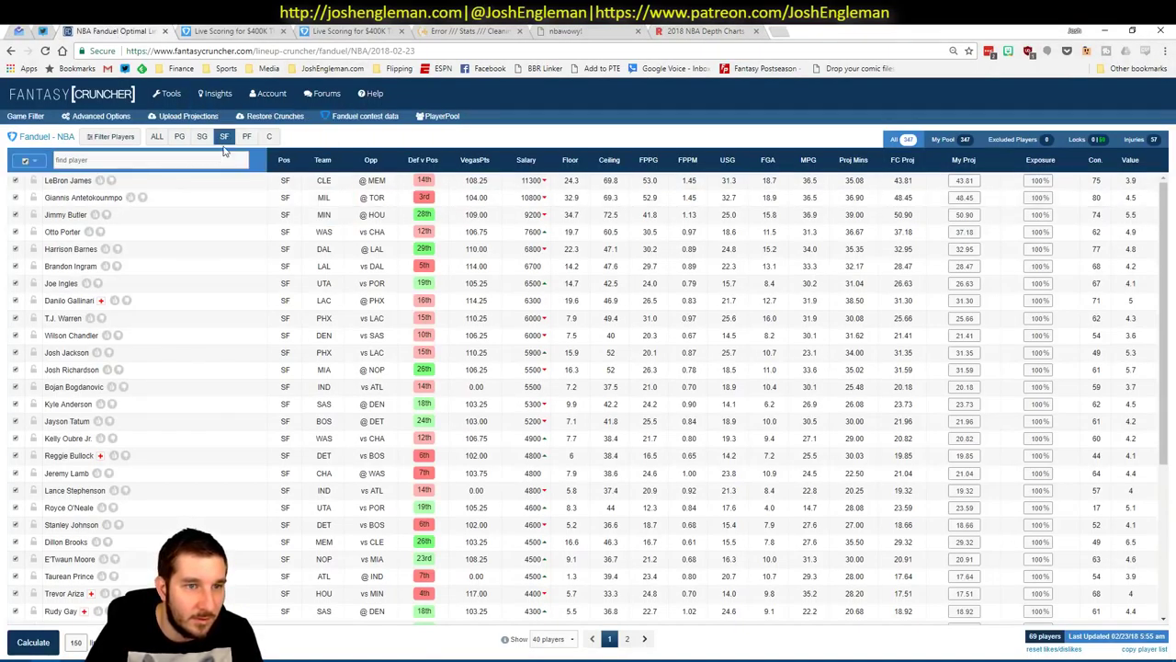
click(73, 336)
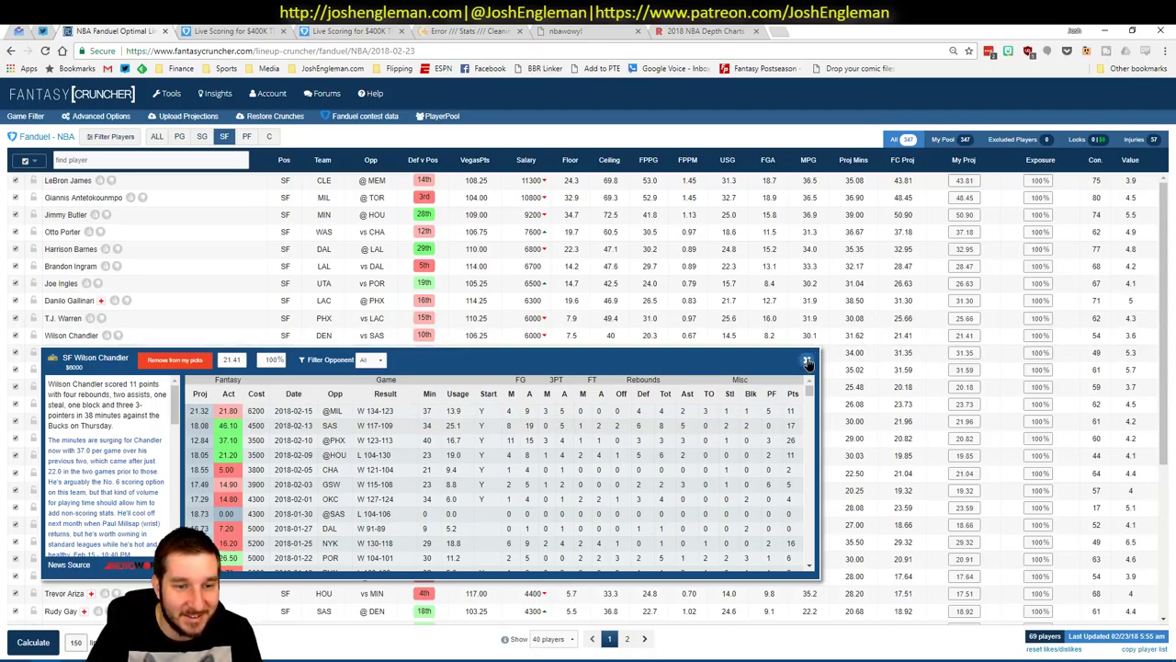
mouse_move(807, 363)
mouse_down()
mouse_move(487, 485)
mouse_move(420, 466)
mouse_move(808, 362)
mouse_up()
key(alt+Tab)
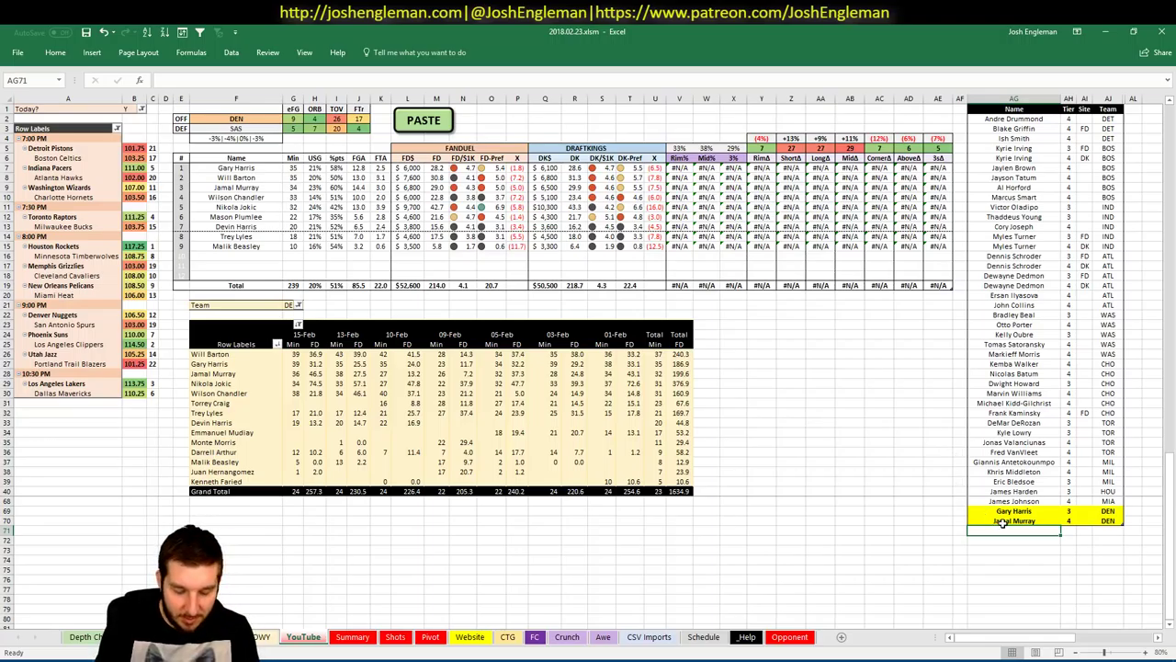
Step: Add Nikola Jokic below Jamal Murray in the player tier list with tier 3
text(Nikola Jokic)
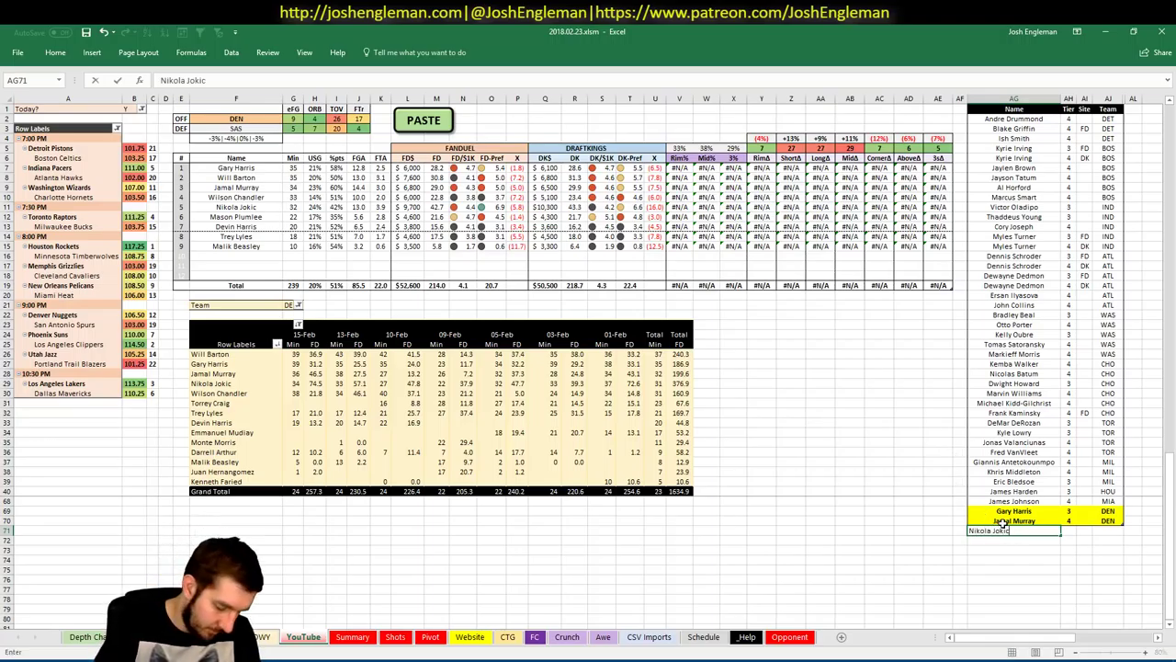
key(Return)
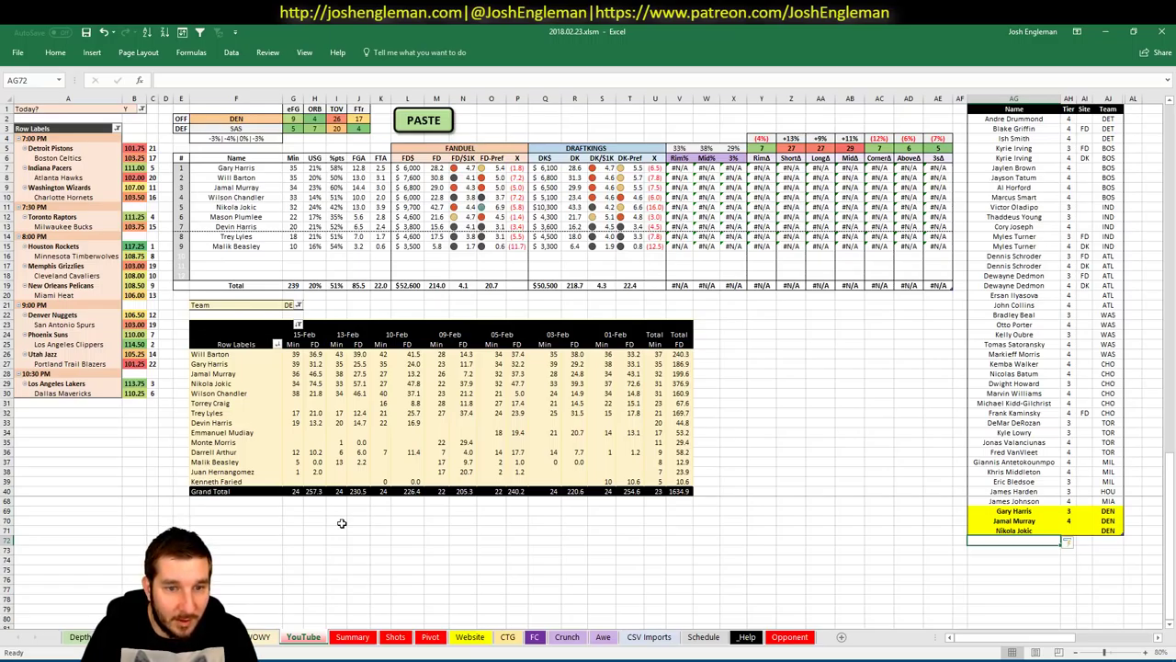
key(Up)
key(Right)
text(3)
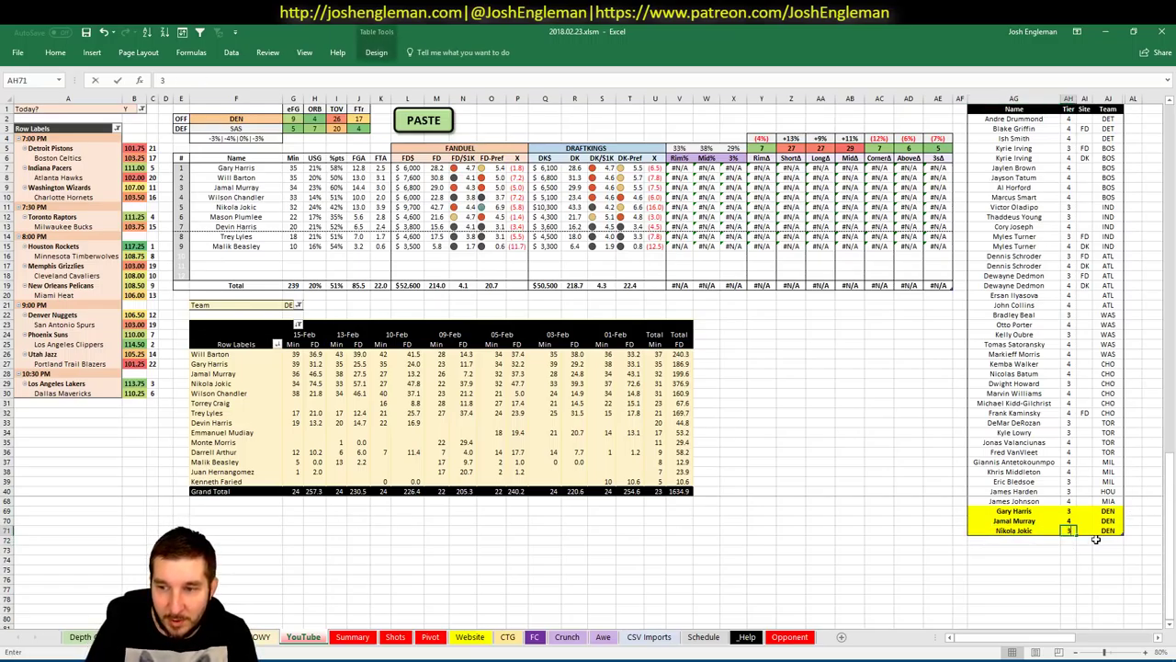
key(Return)
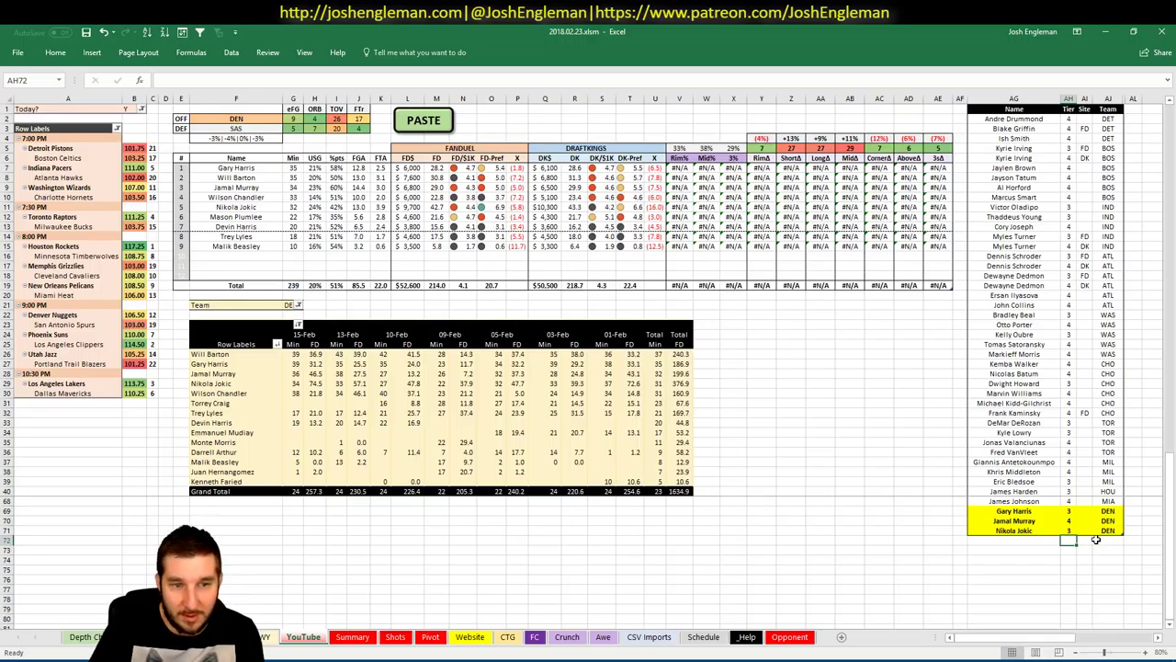
Step: Add Mason Plumlee below Nikola Jokic in the player tier list with tier 4
key(Left)
text(M)
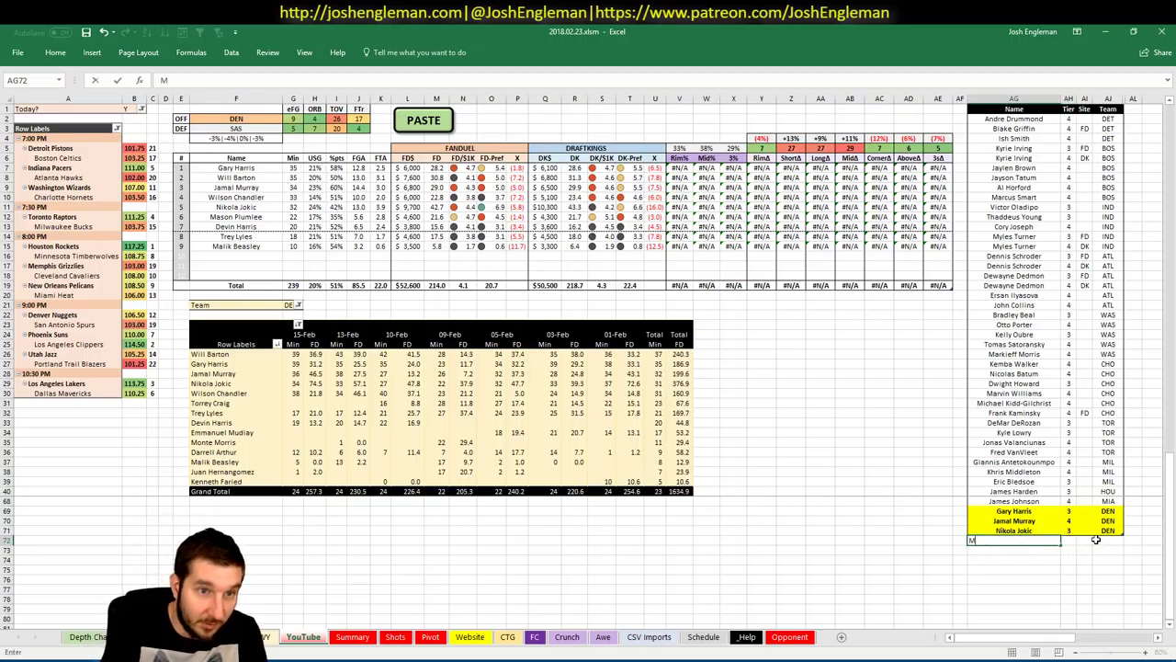
text(ason Plum)
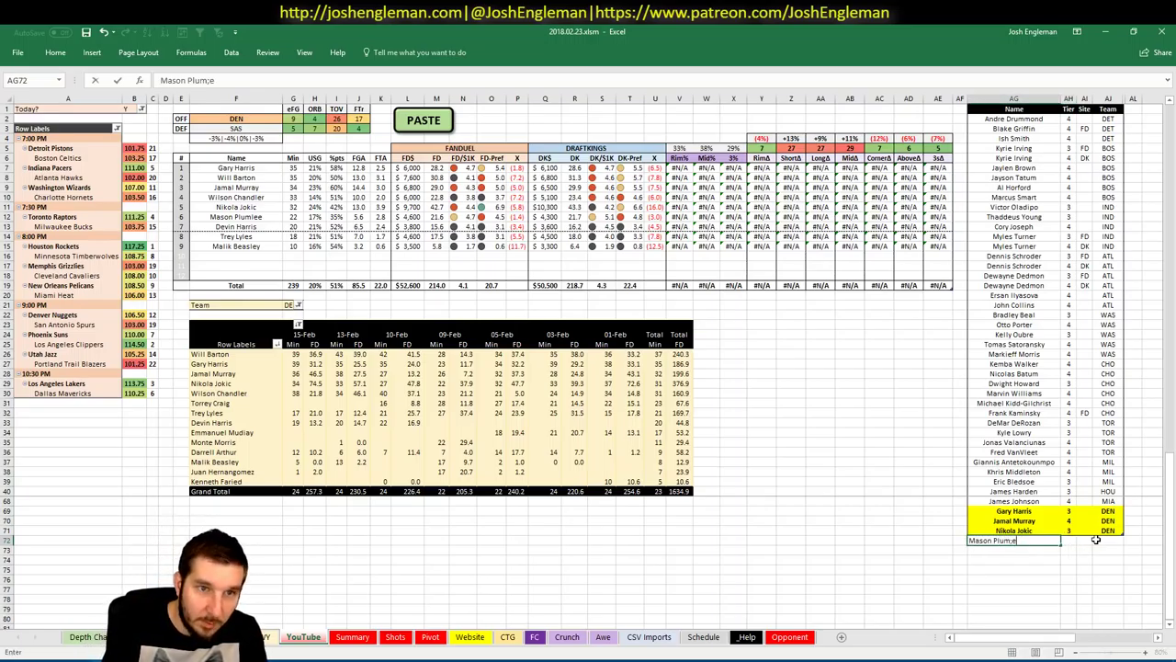
text(lee)
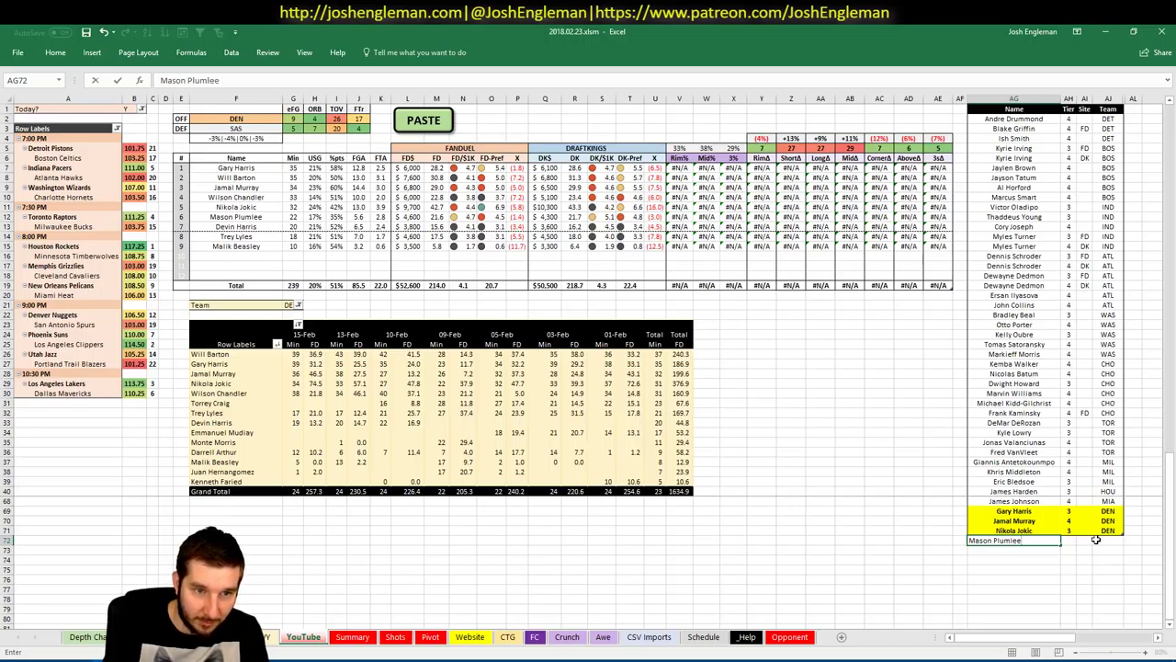
key(Return)
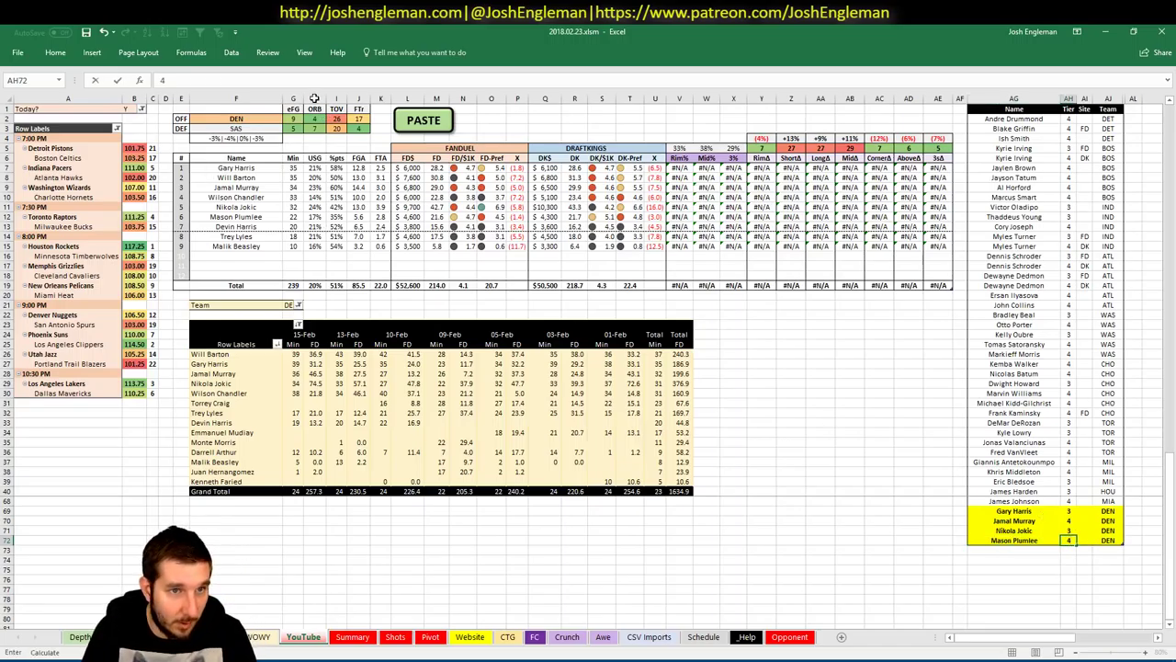
Step: Set the offense team of the projections to SAS and filter the recent game log pivot table to SAS
click(238, 117)
text(SAS)
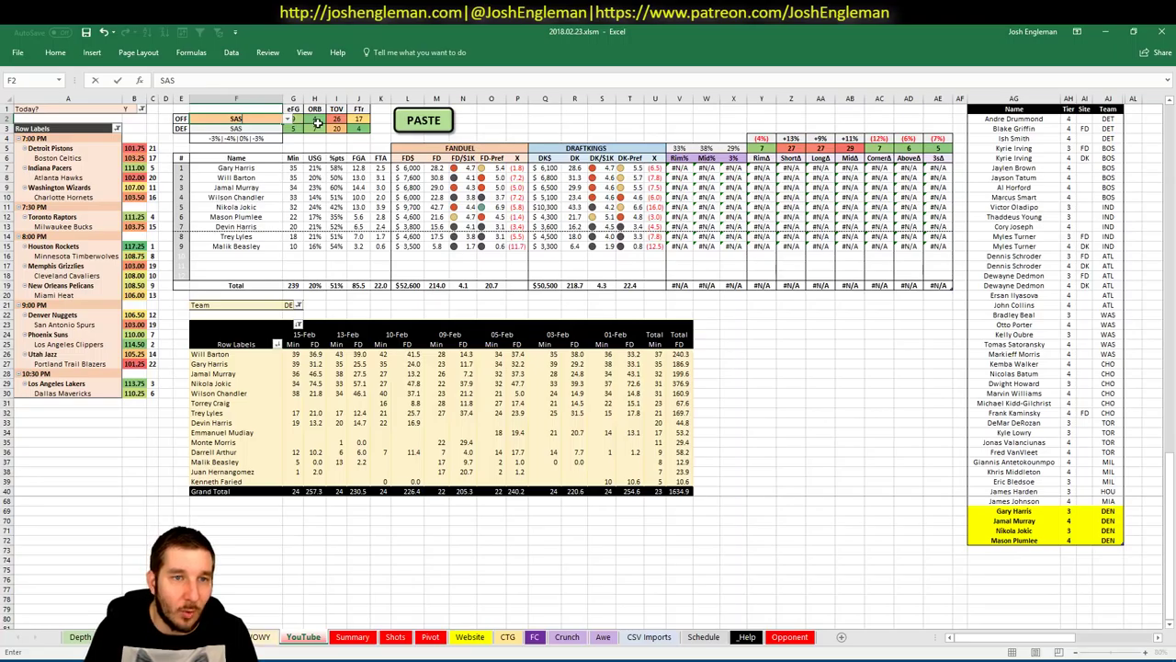
key(Tab)
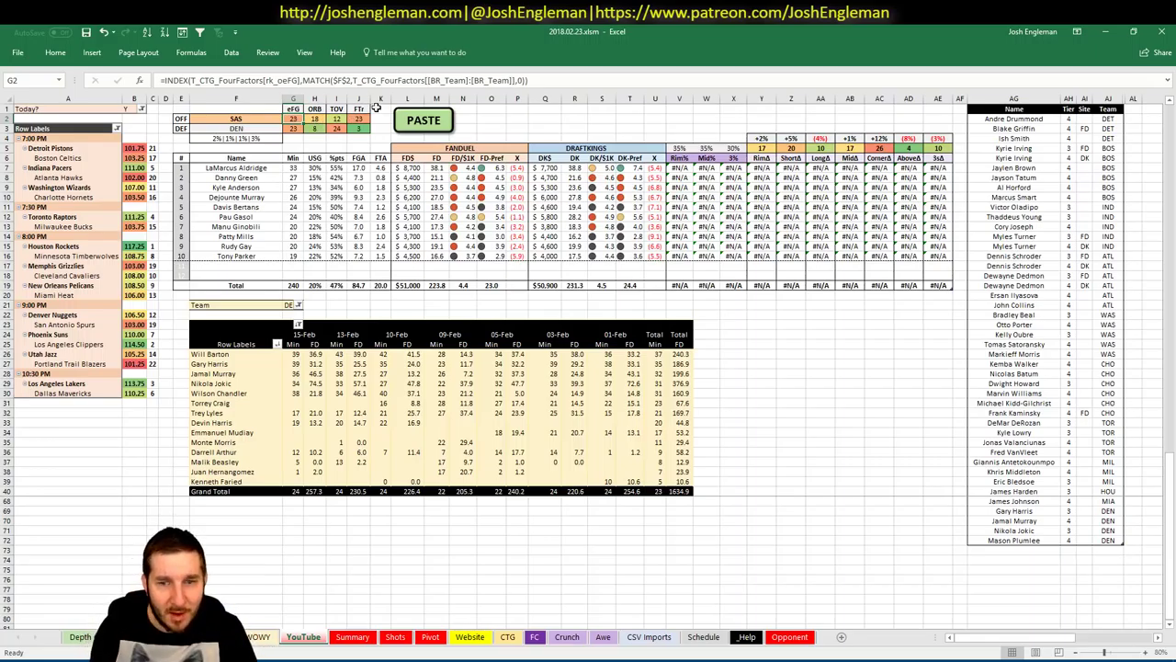
click(303, 304)
text(SAS)
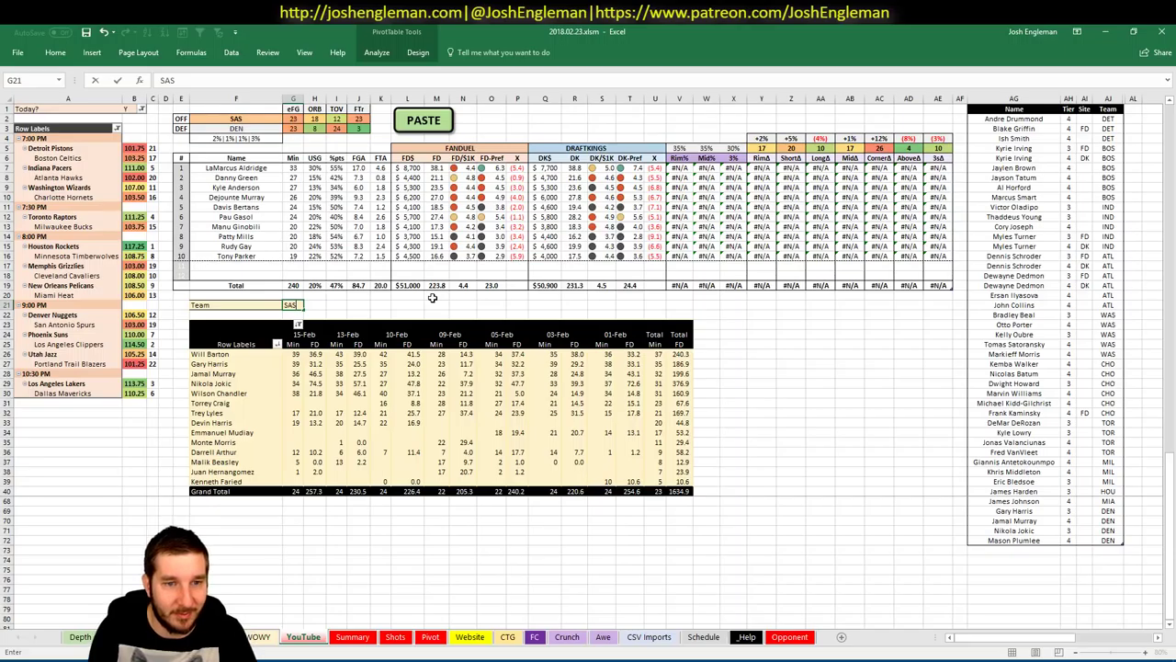
Step: Add LaMarcus Aldridge below Mason Plumlee in the player tier list with tier 3
click(984, 549)
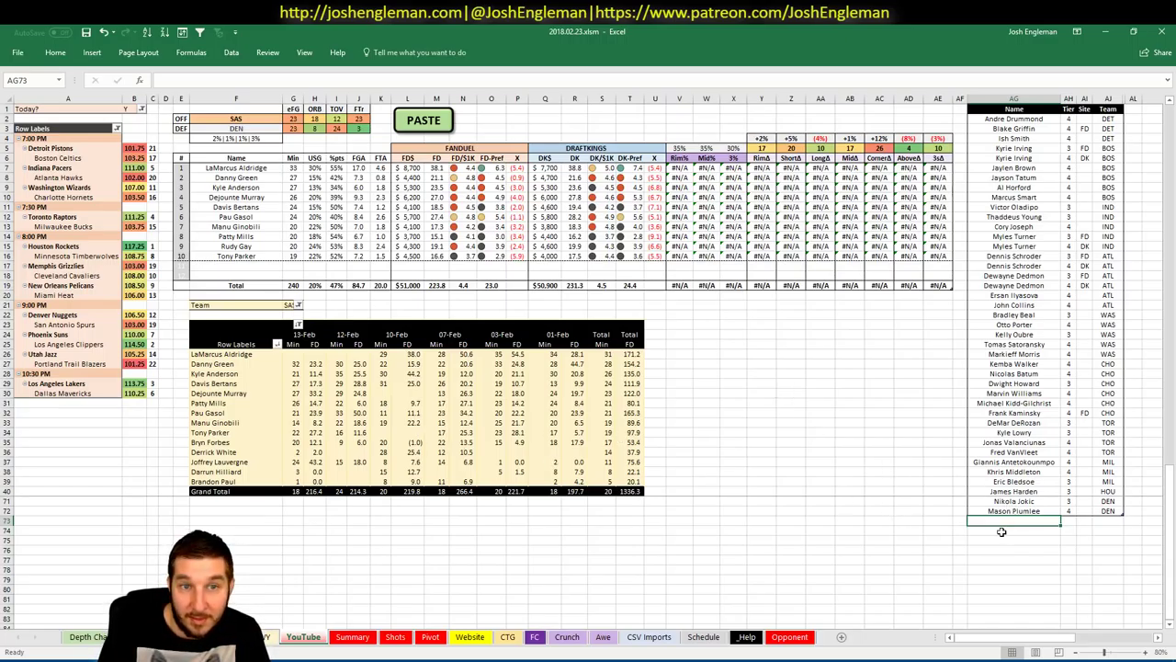
text(LaM)
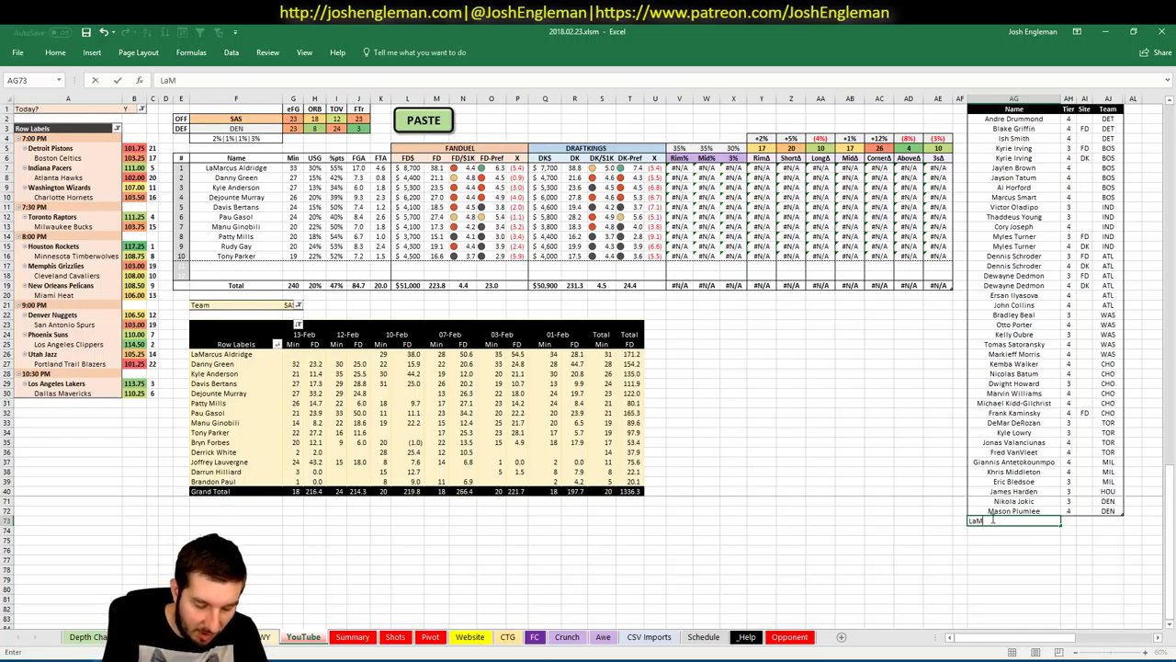
text(arcus Aldridge)
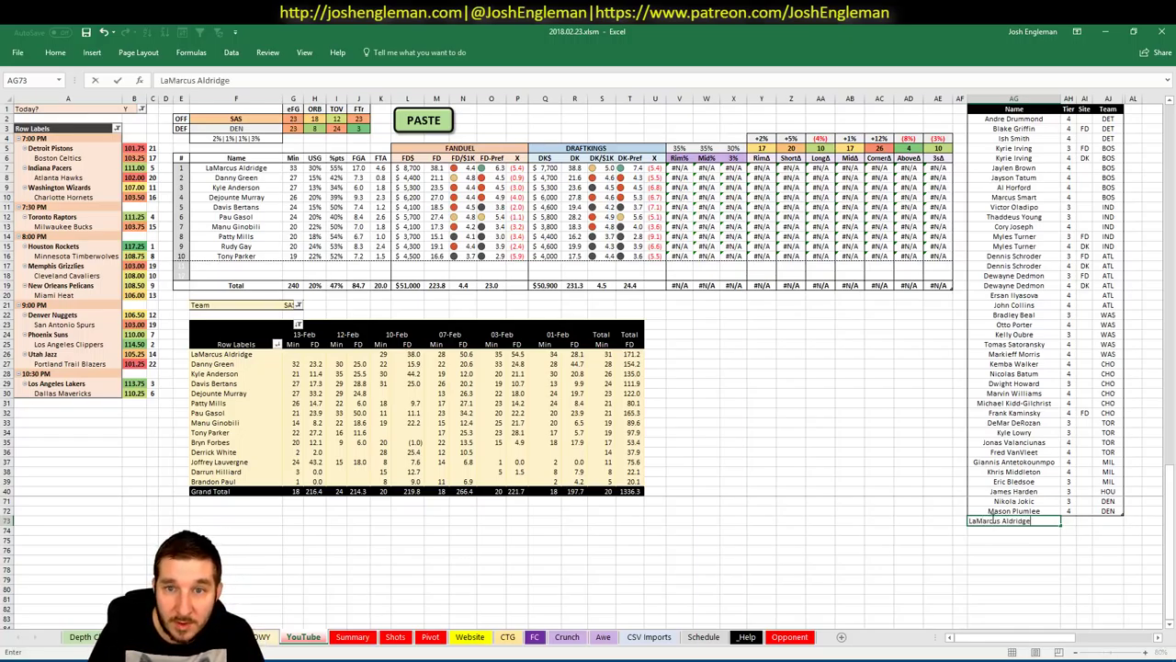
key(Tab)
text(3)
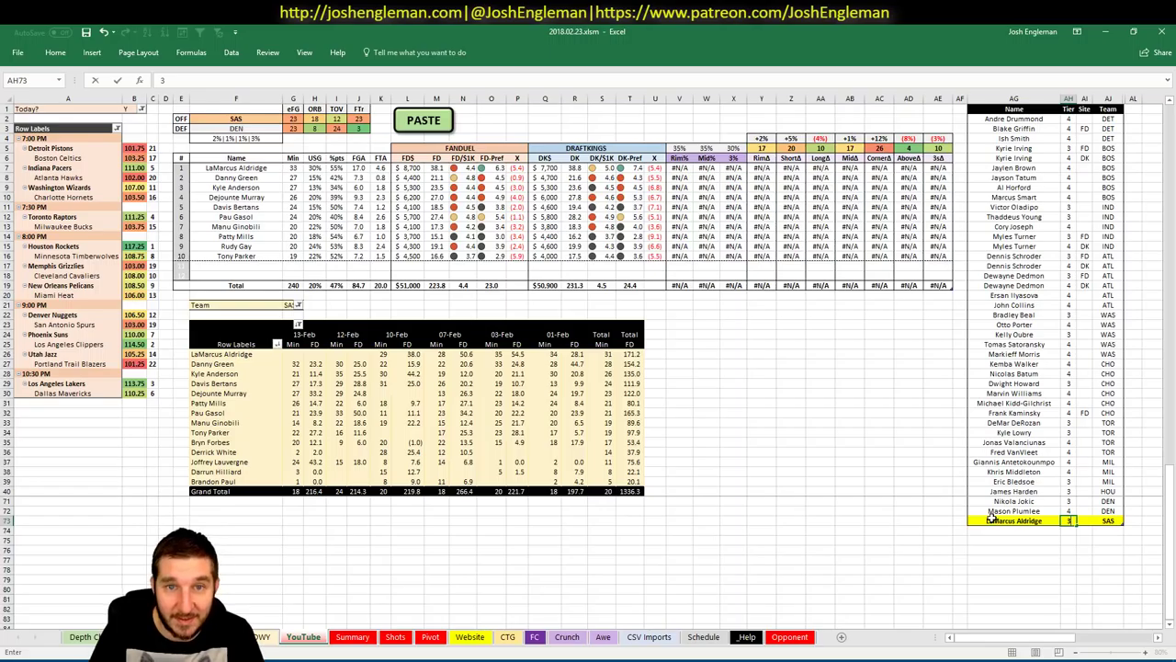
key(Return)
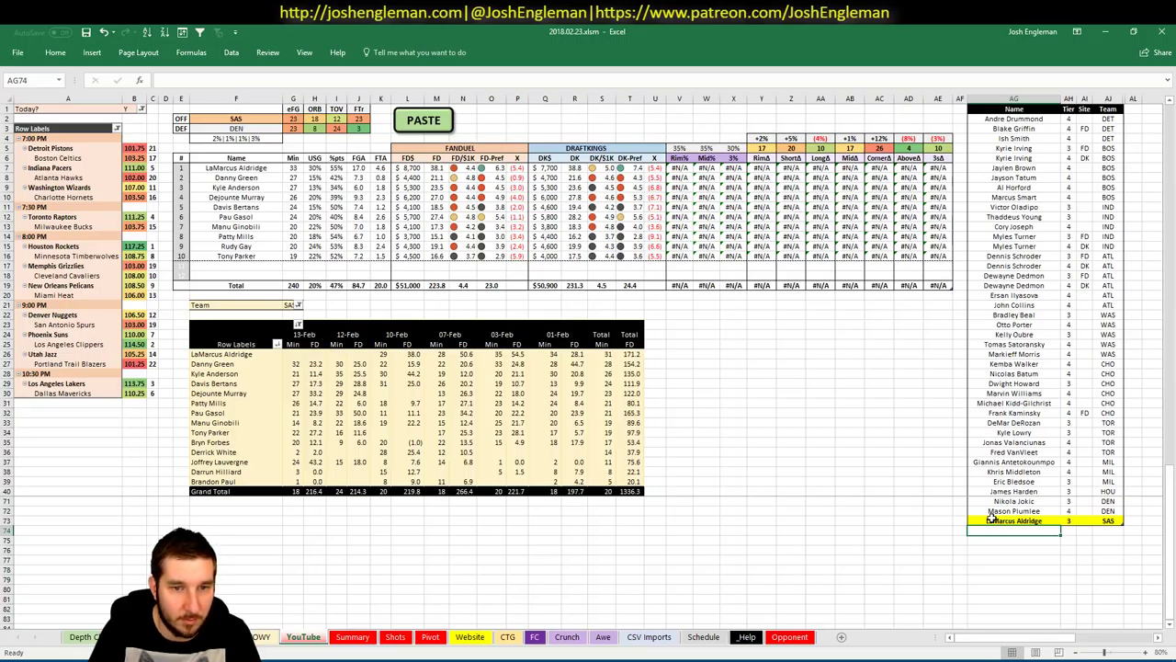
Step: Add Danny Green below LaMarcus Aldridge in the player tier list with tier 4 and site FD
text(Danny Green)
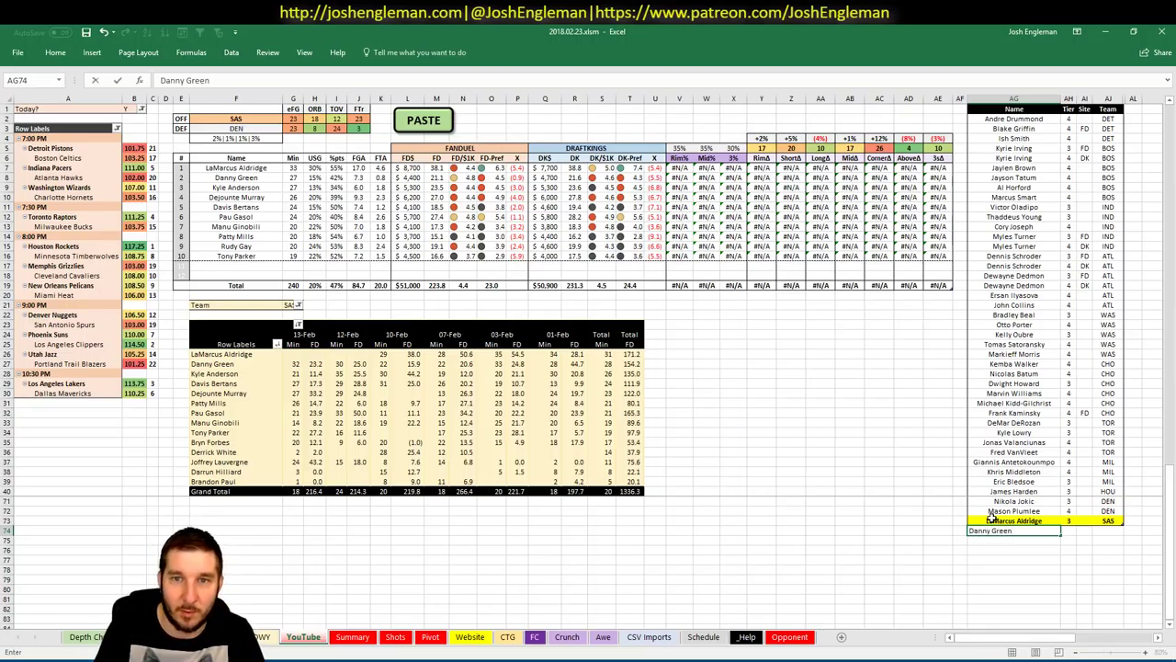
key(Tab)
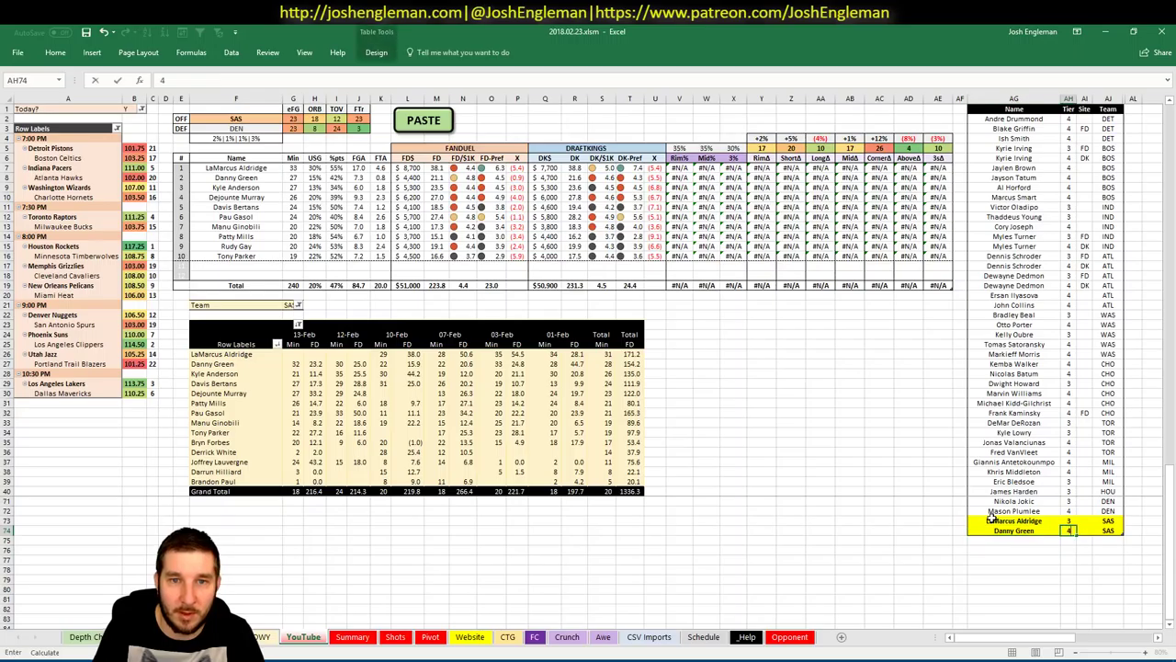
text(4)
key(Tab)
text(FD)
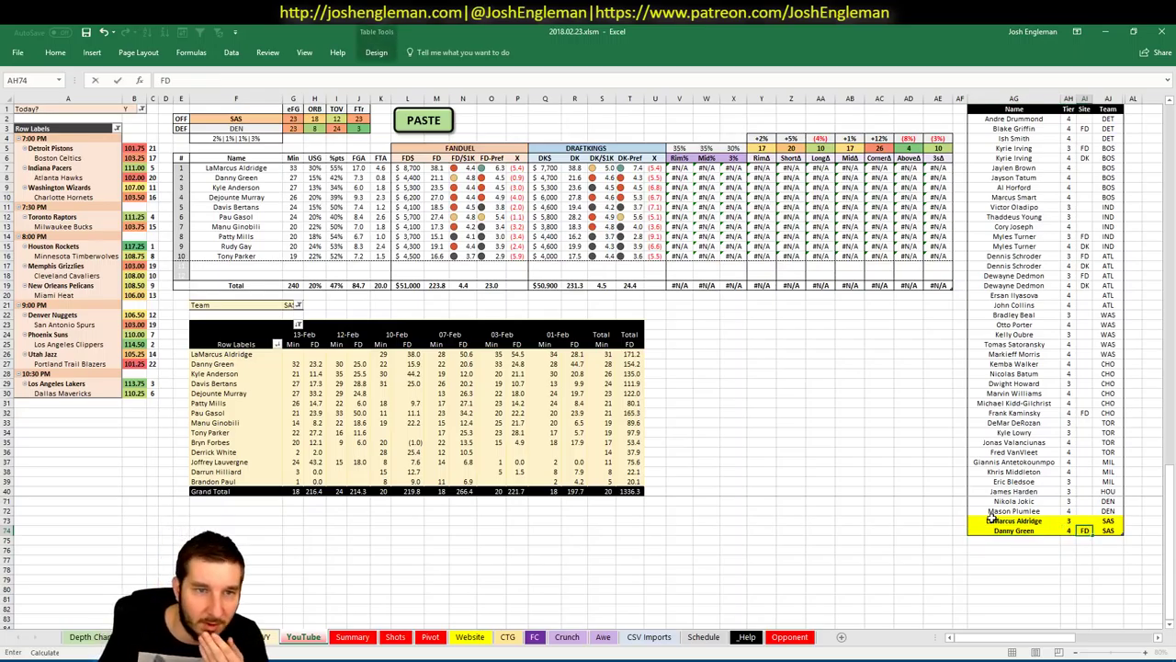
key(Return)
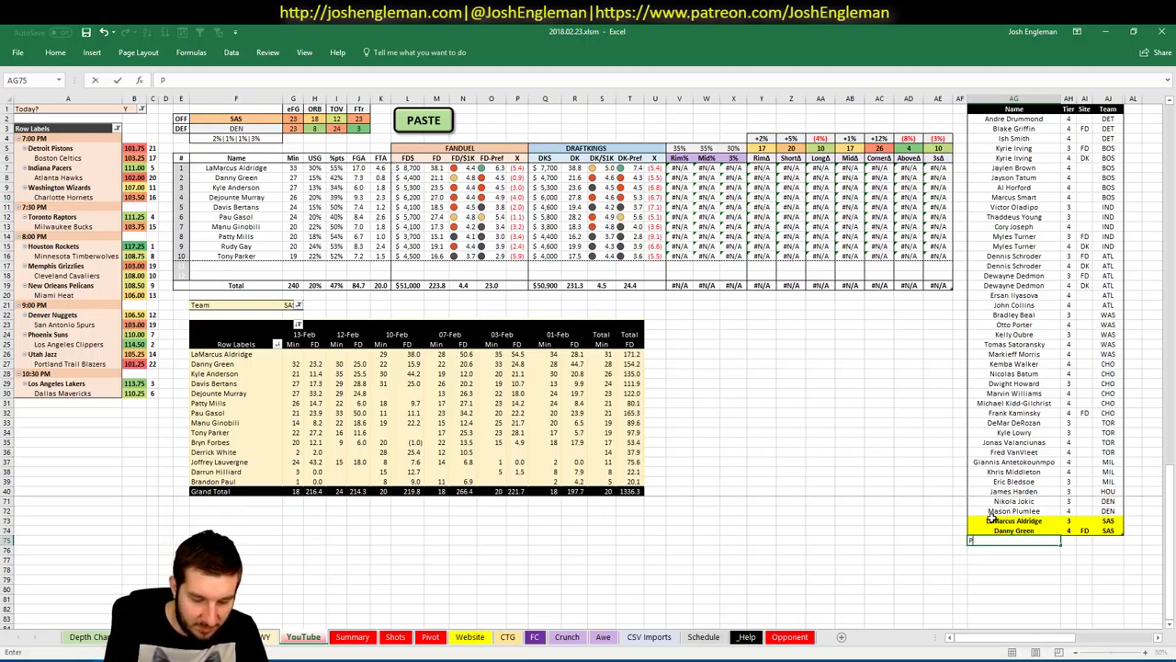
Step: Add Pau Gasol below Danny Green in the player tier list with tier 4
text(Pau Gasol)
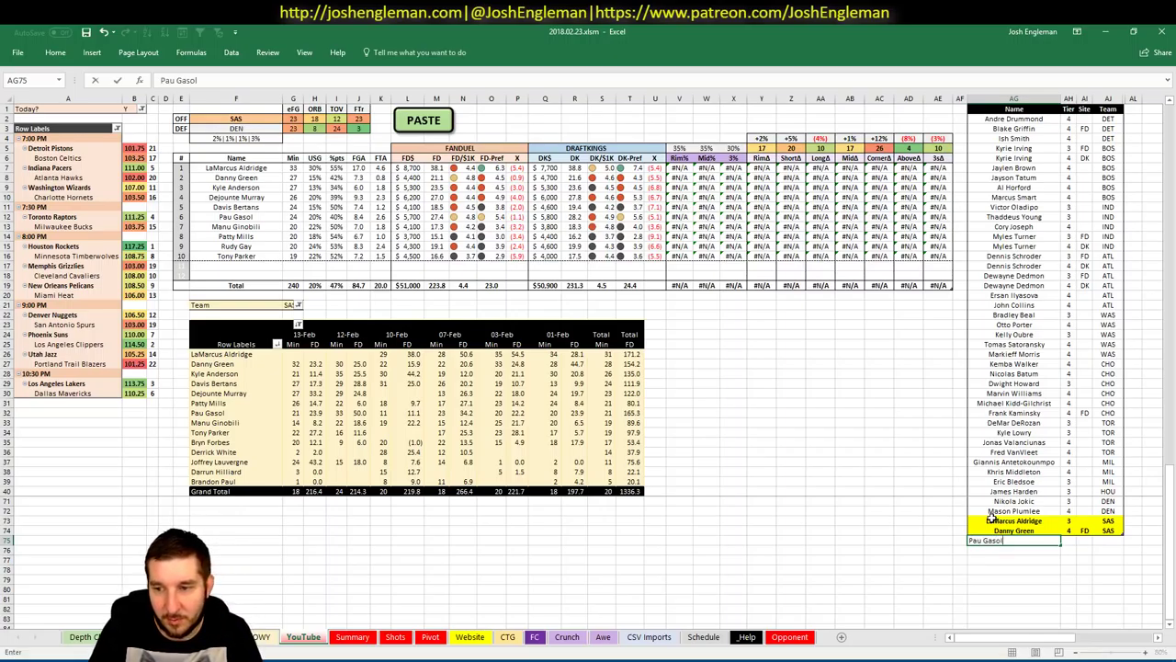
key(Tab)
text(4)
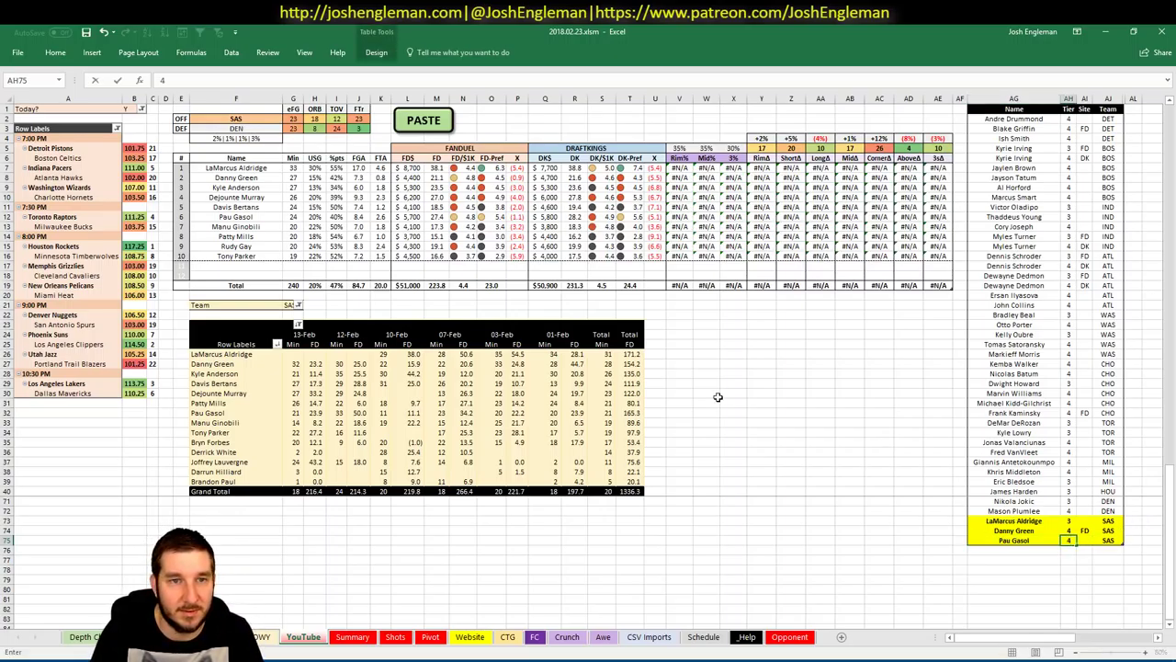
key(Return)
Step: Set the offense team of the projections to PHO
click(232, 118)
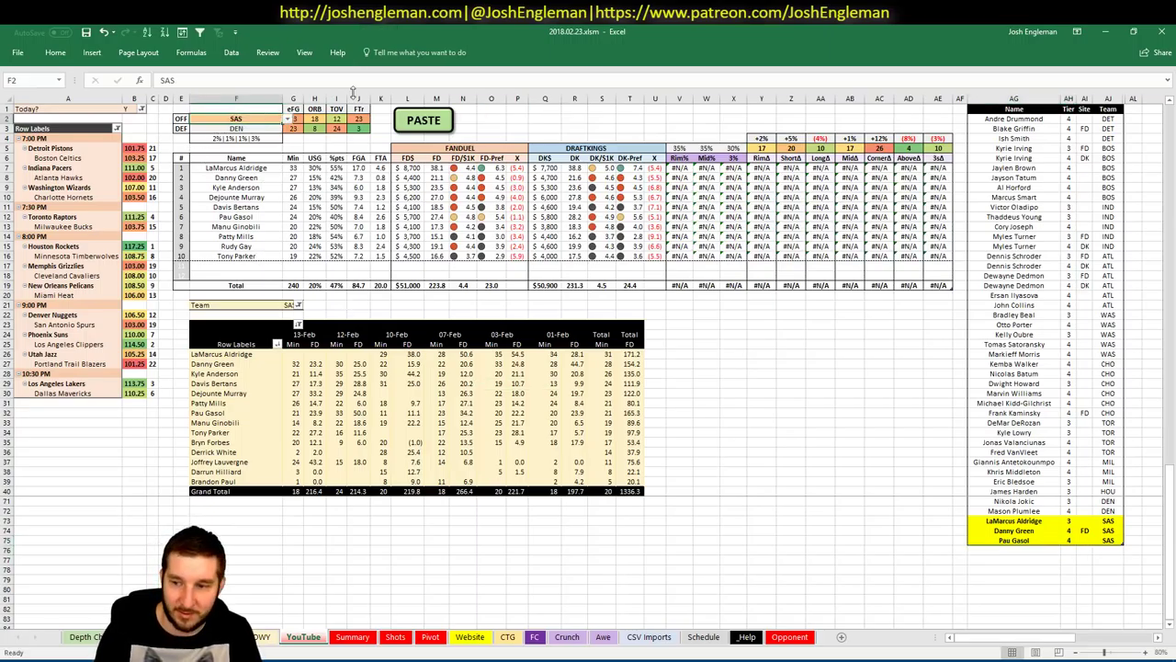
text(PHO)
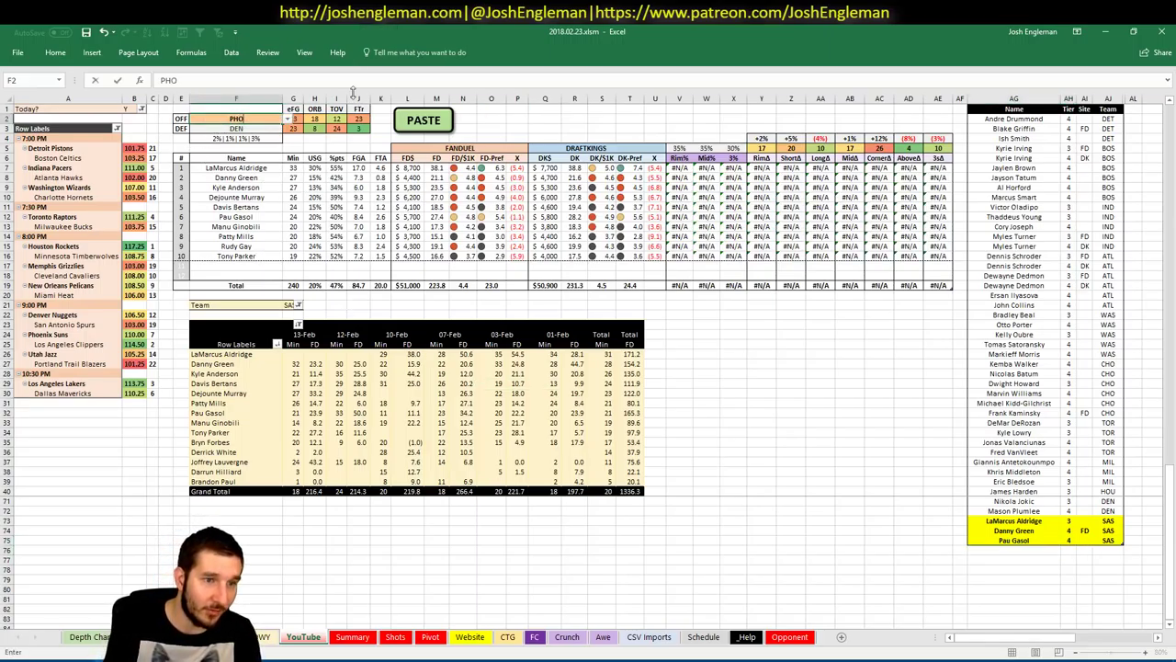
key(Return)
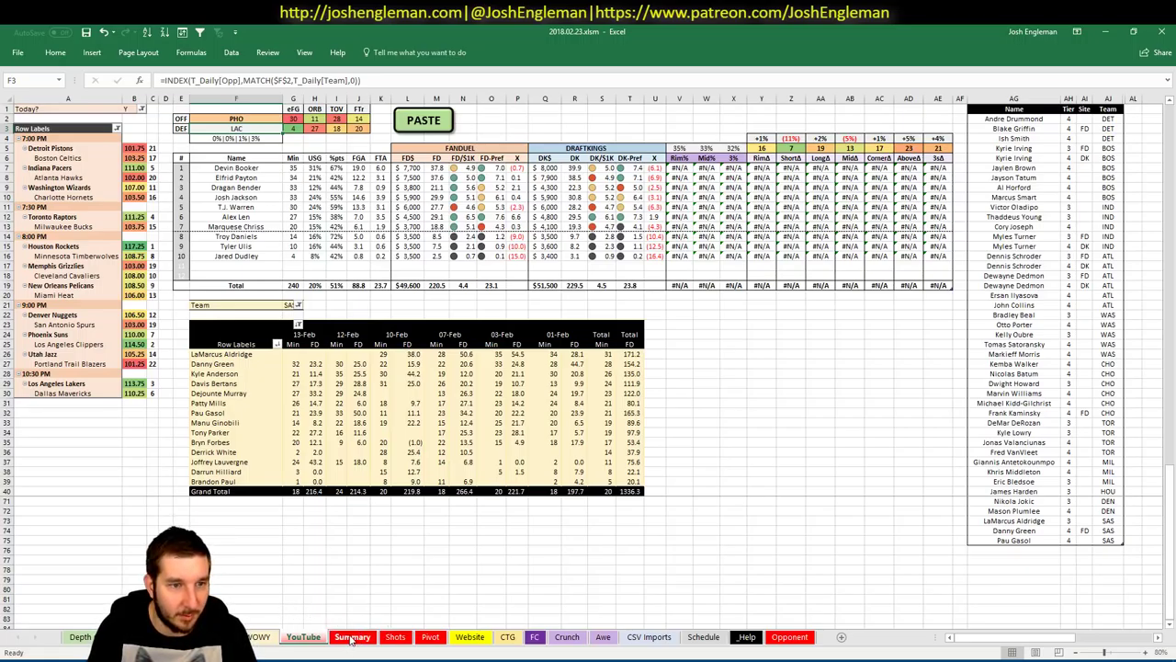
Step: Check the team matchup rankings on the Summary sheet and return to the YouTube sheet
click(346, 641)
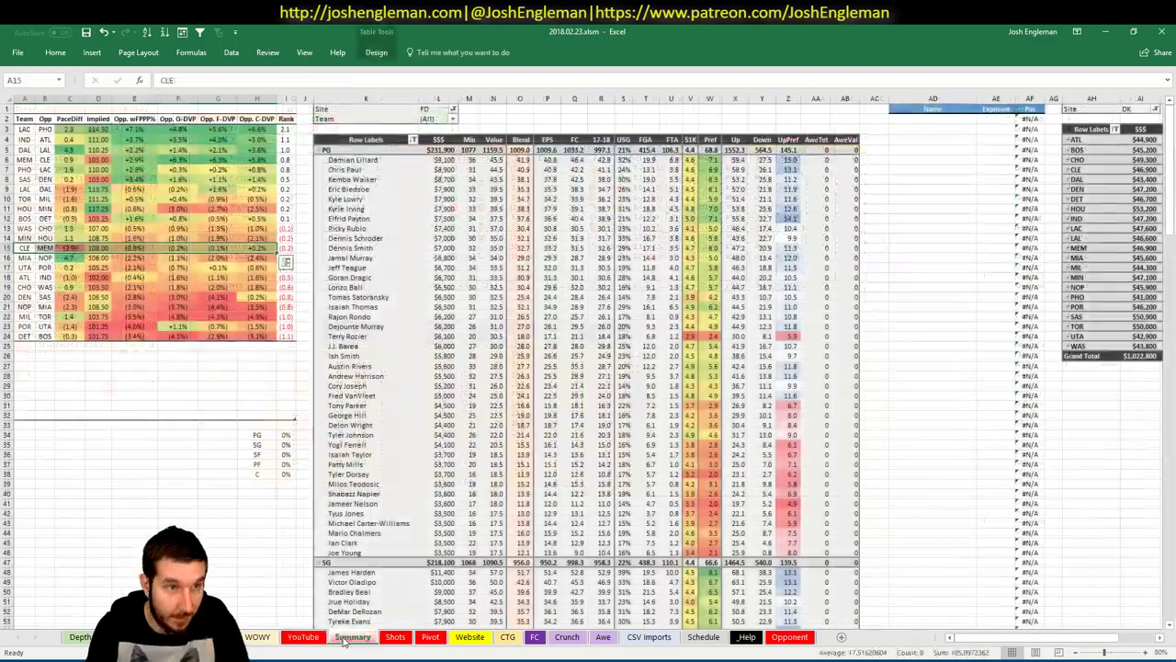
click(310, 638)
click(728, 382)
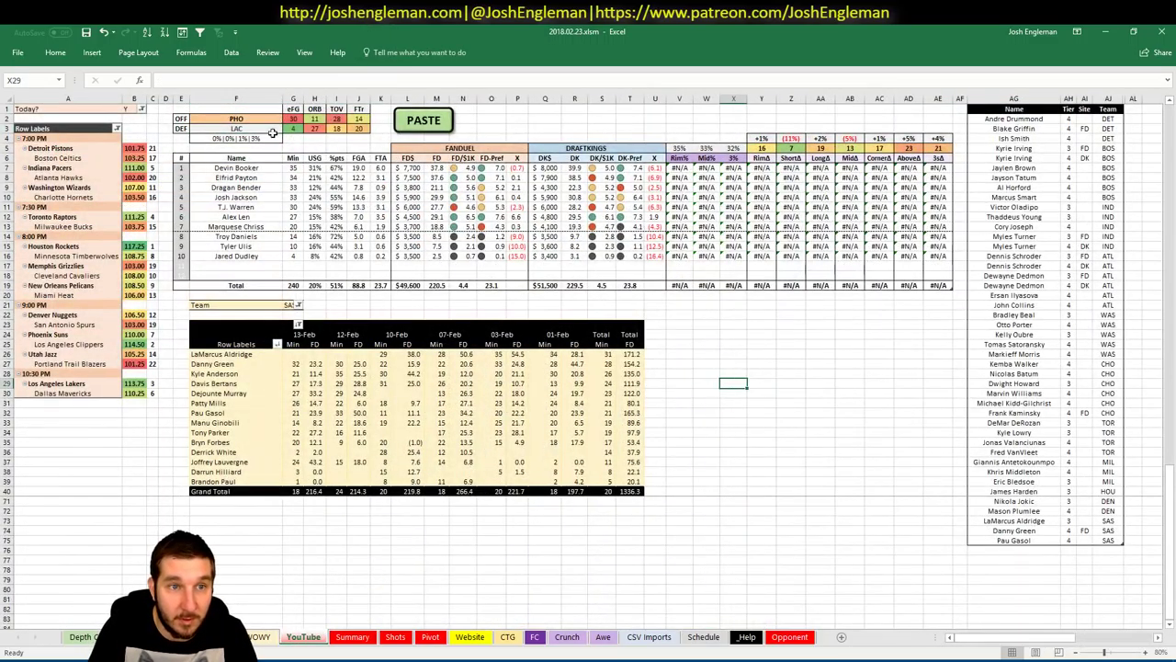
click(827, 430)
click(1029, 551)
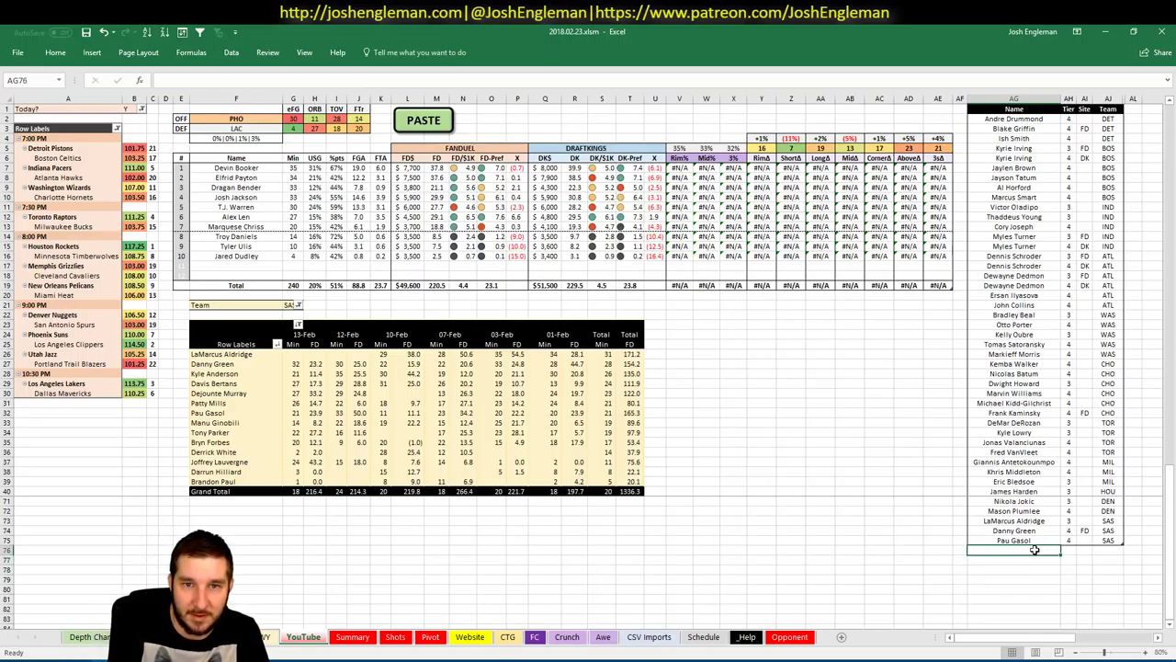
Step: Filter the recent game log pivot table to team PHO
click(291, 307)
text(PHO)
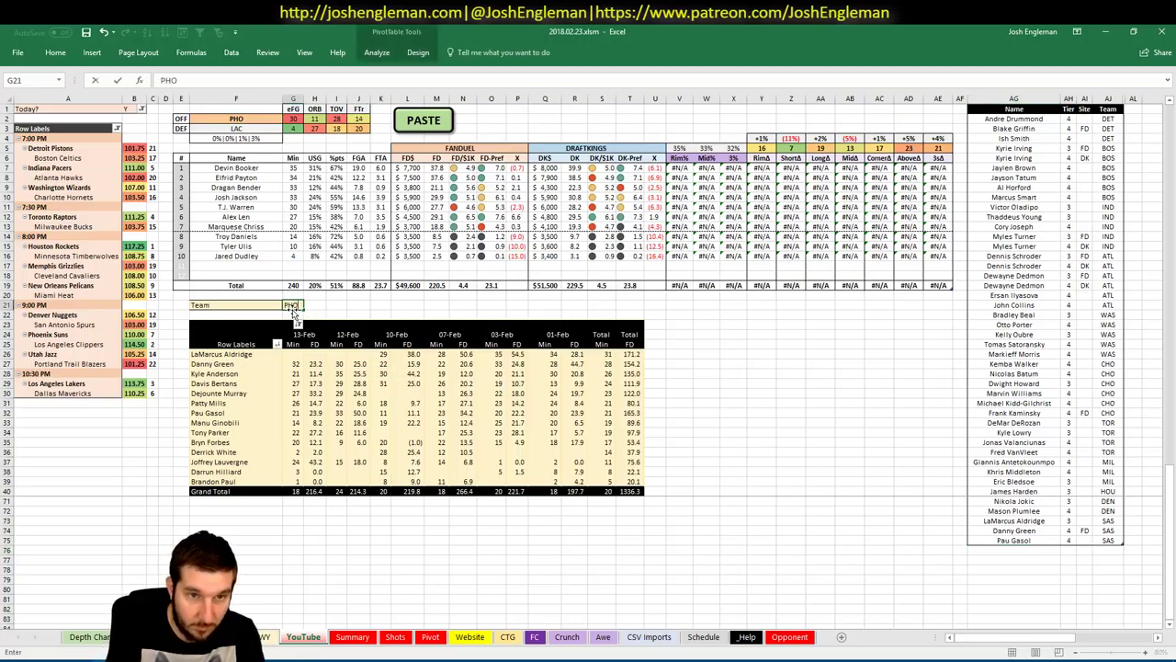
key(Return)
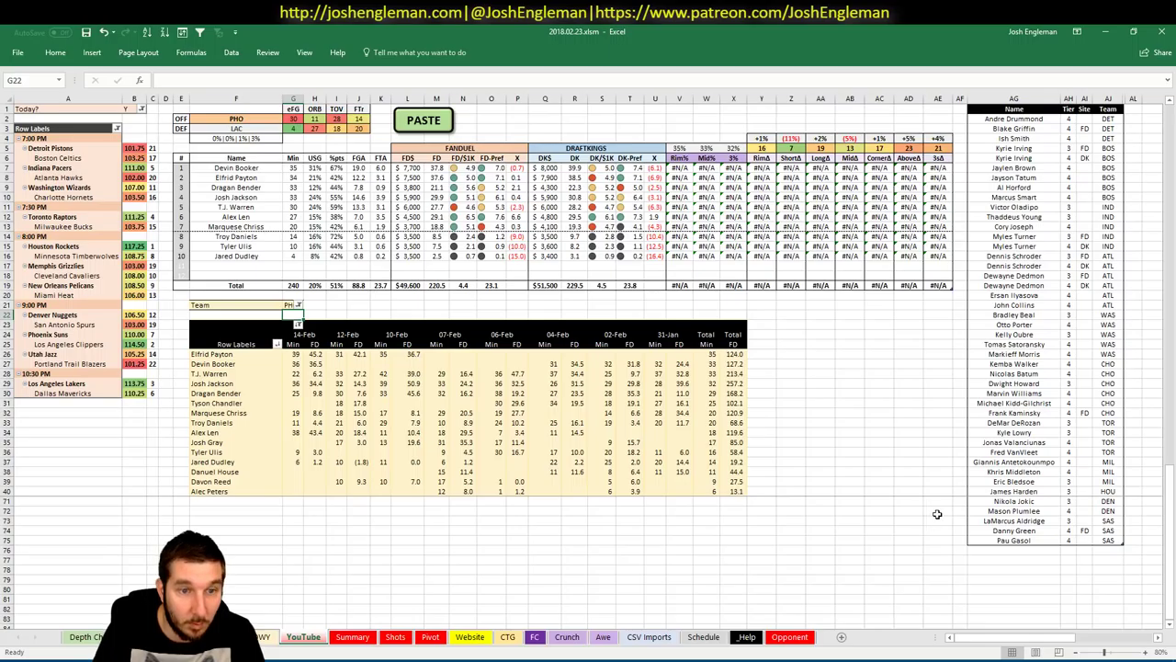
Step: Add Devin Booker twice below Pau Gasol in the player tier list, as tier 3 for FD and tier 4 for DK
click(990, 549)
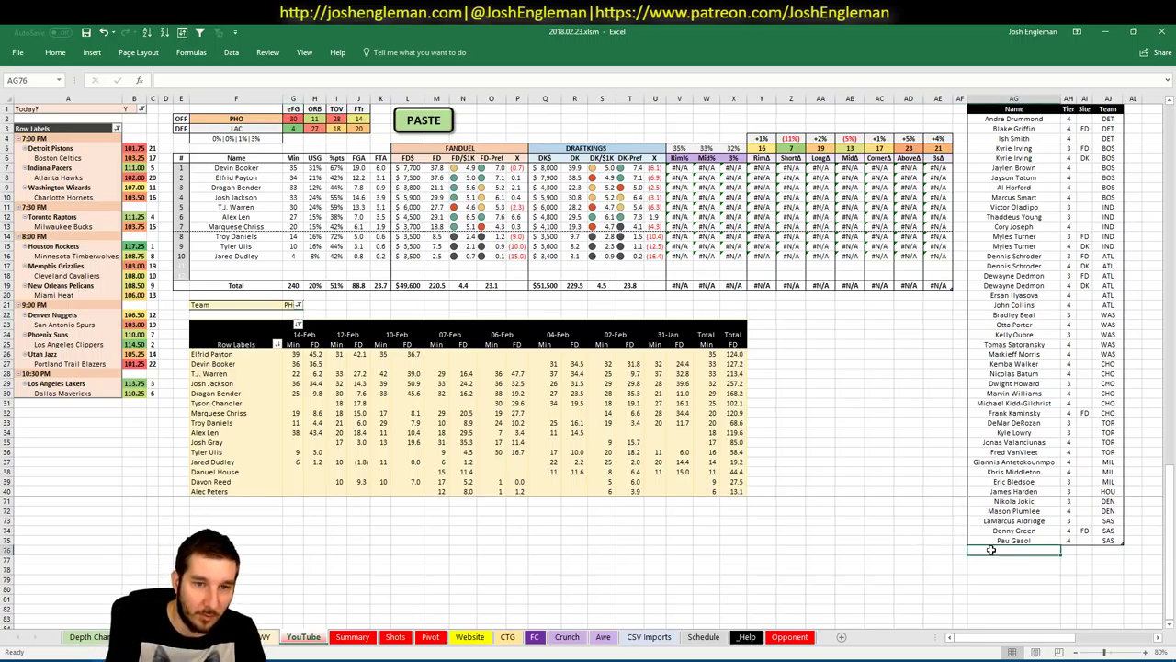
text(Devin Booker)
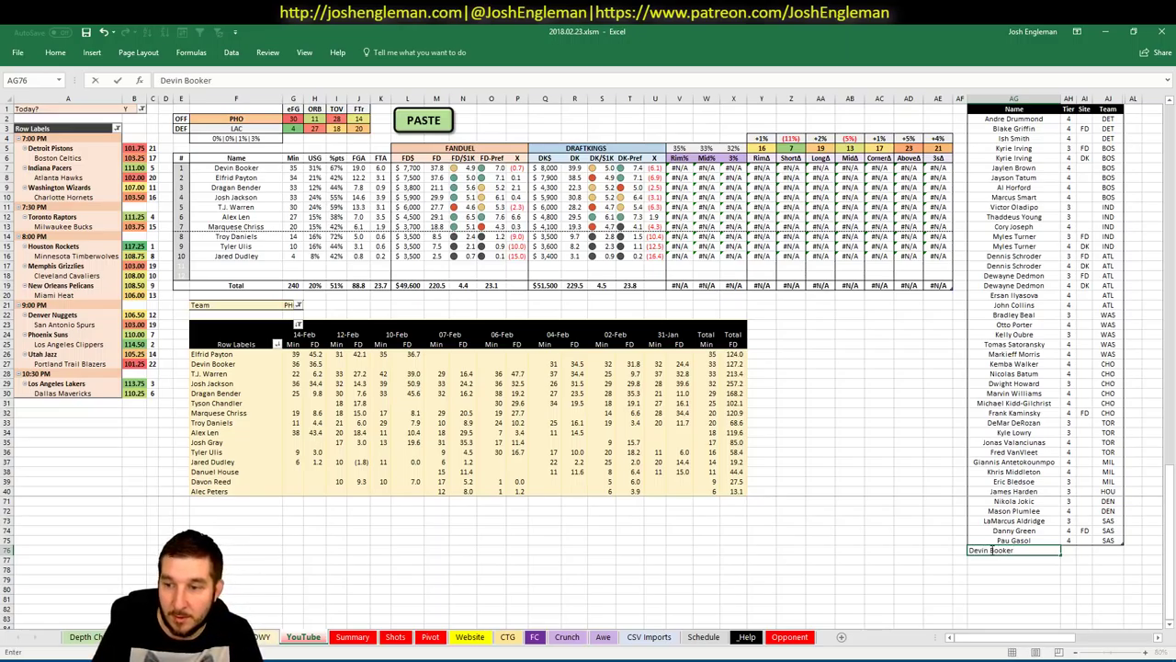
key(Return)
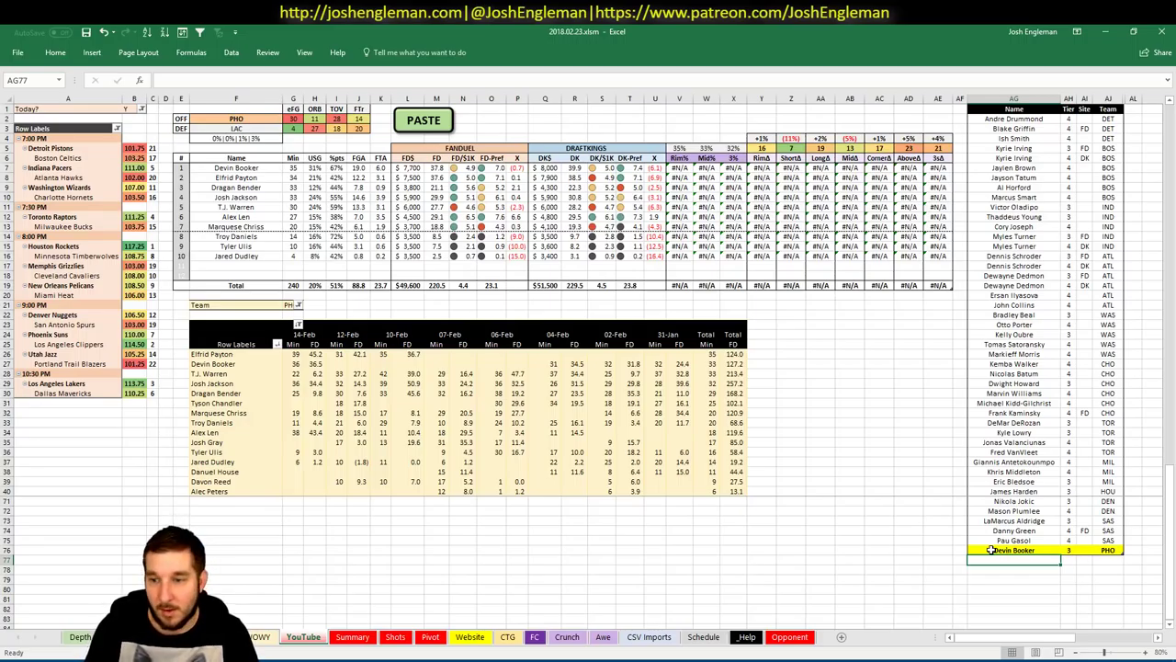
text(Devin Booker)
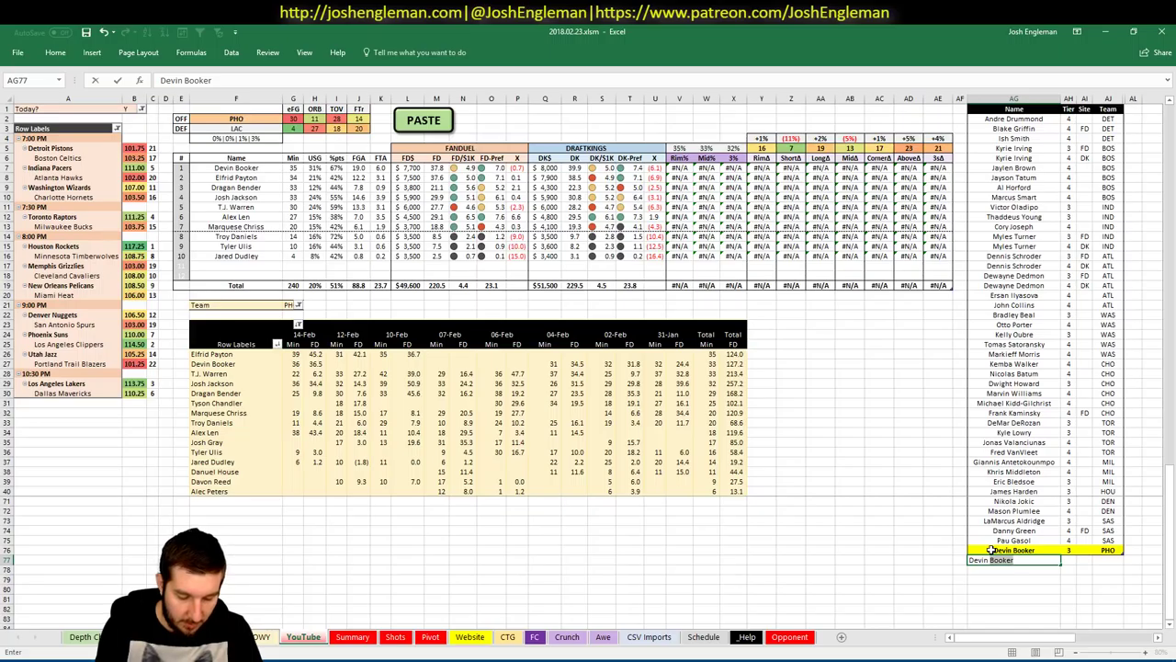
text(Booker)
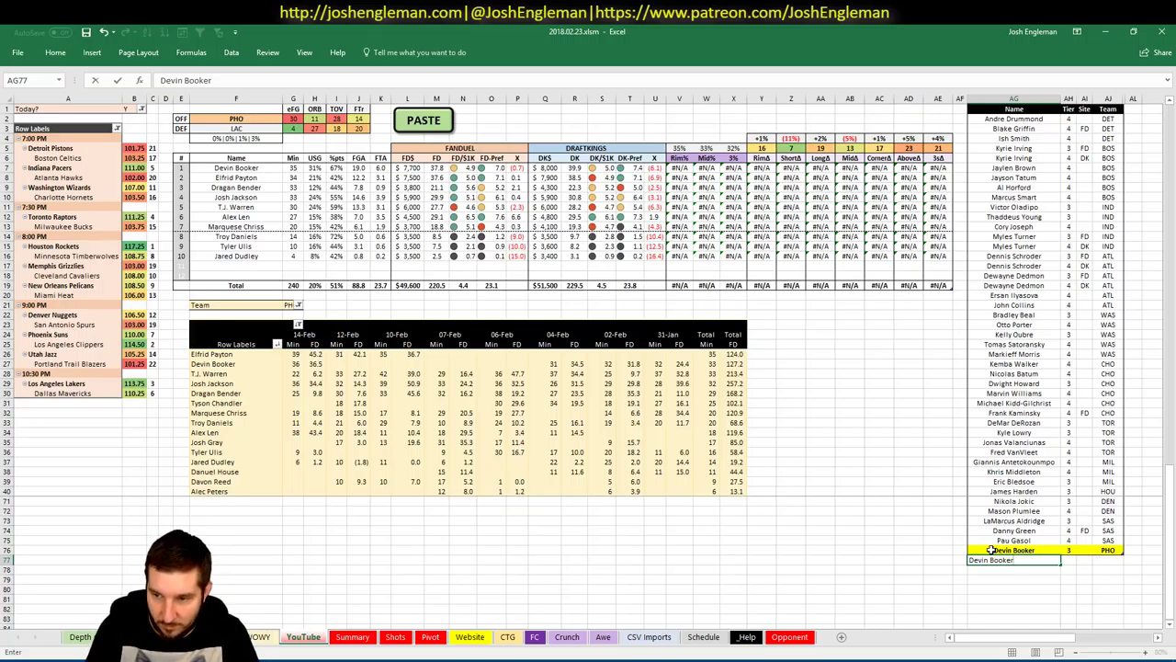
key(Tab)
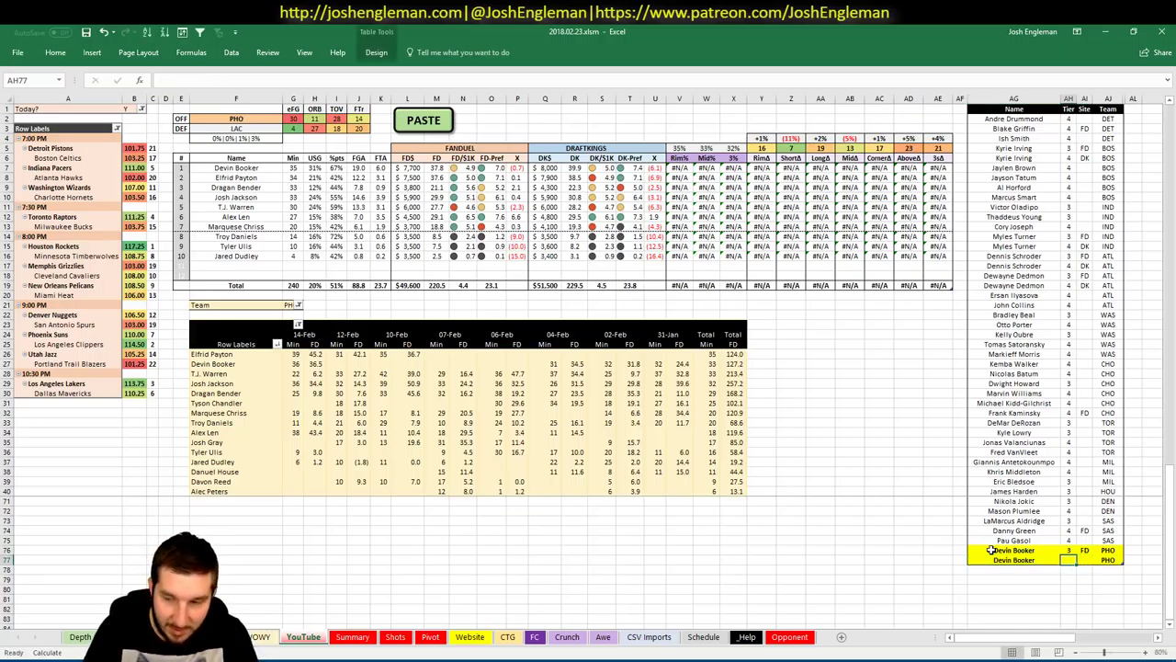
text(4)
key(Tab)
text(DK)
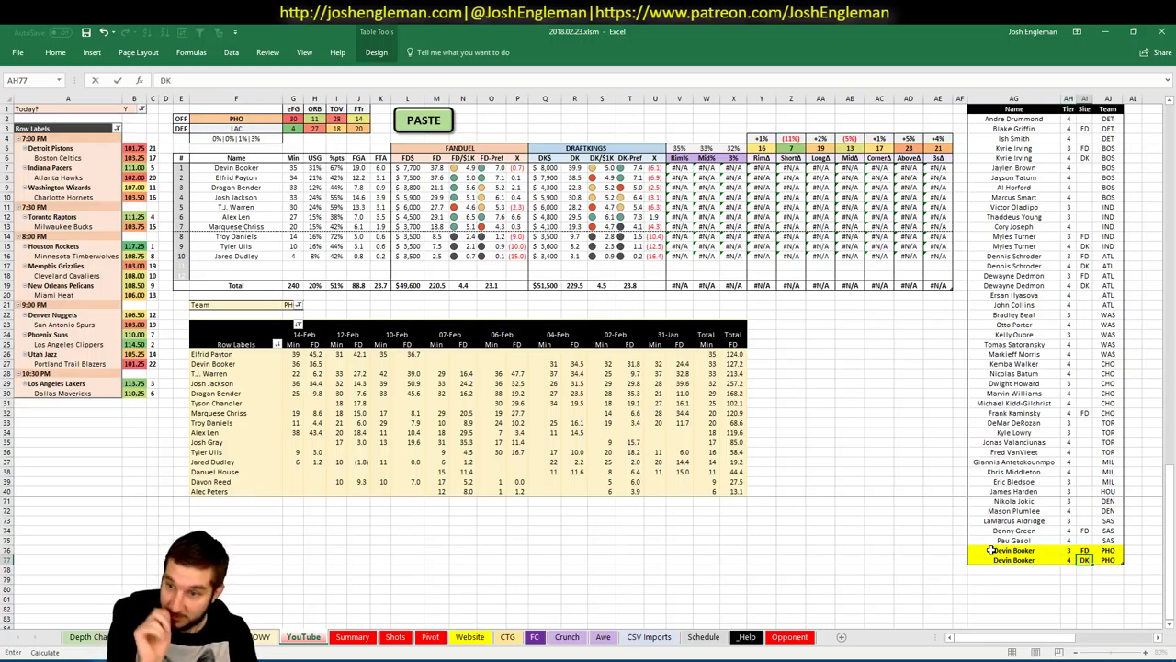
key(Return)
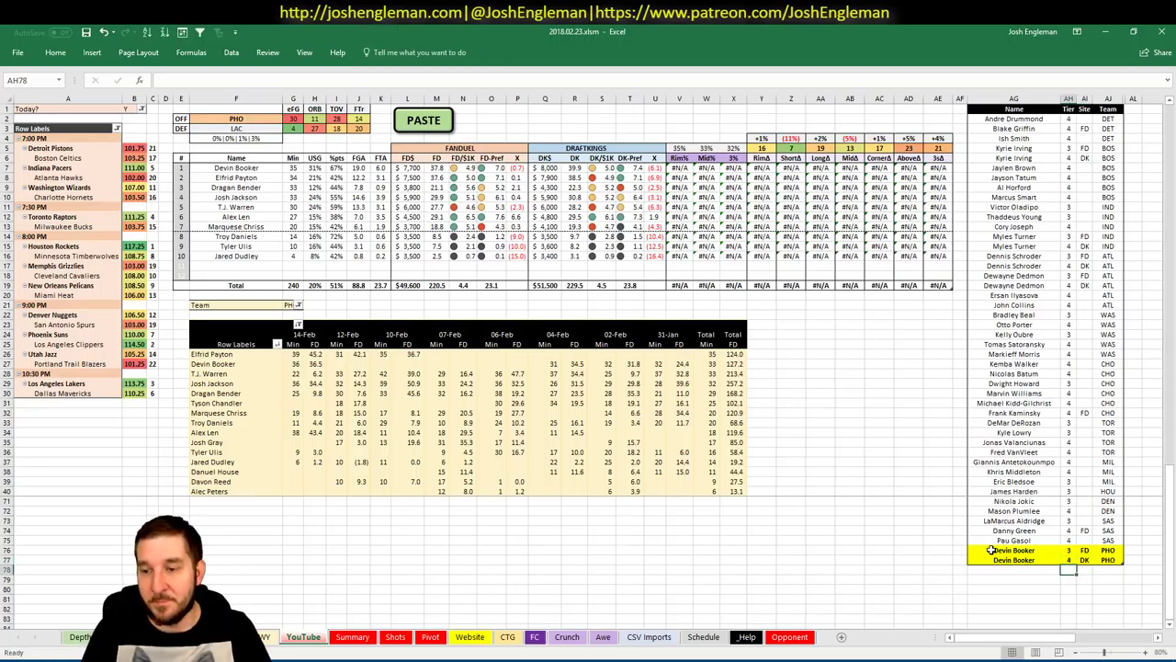
Step: Add Elfrid Payton below the Devin Booker rows in the player tier list with tier 3 and site FD
key(Left)
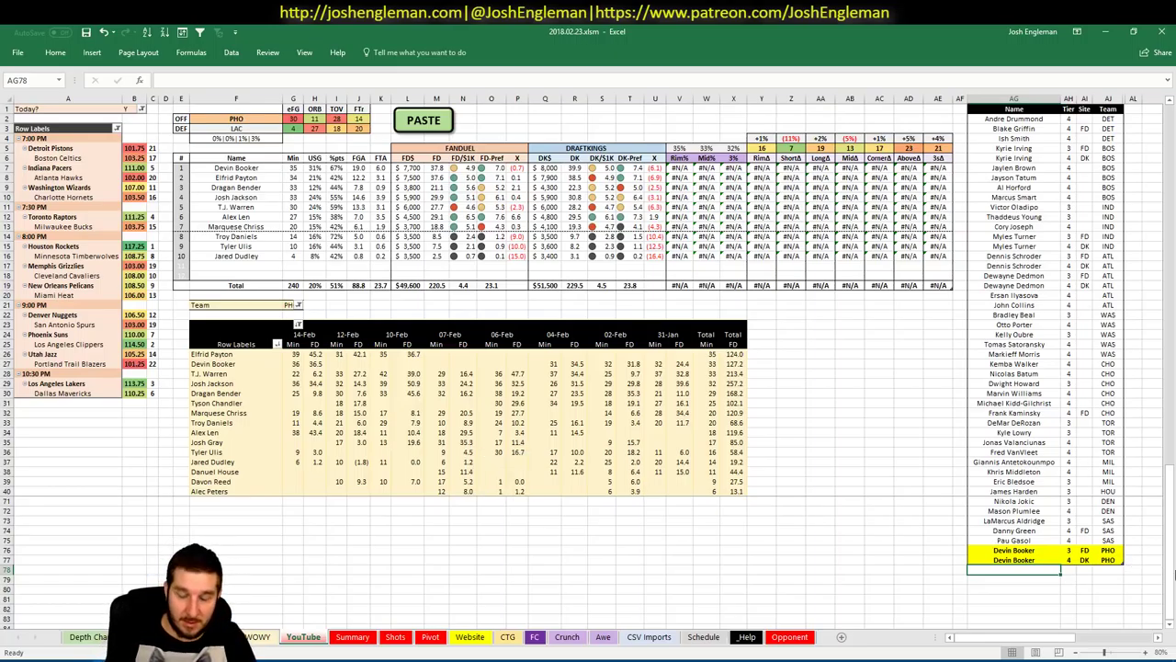
text(Elfrid Payton)
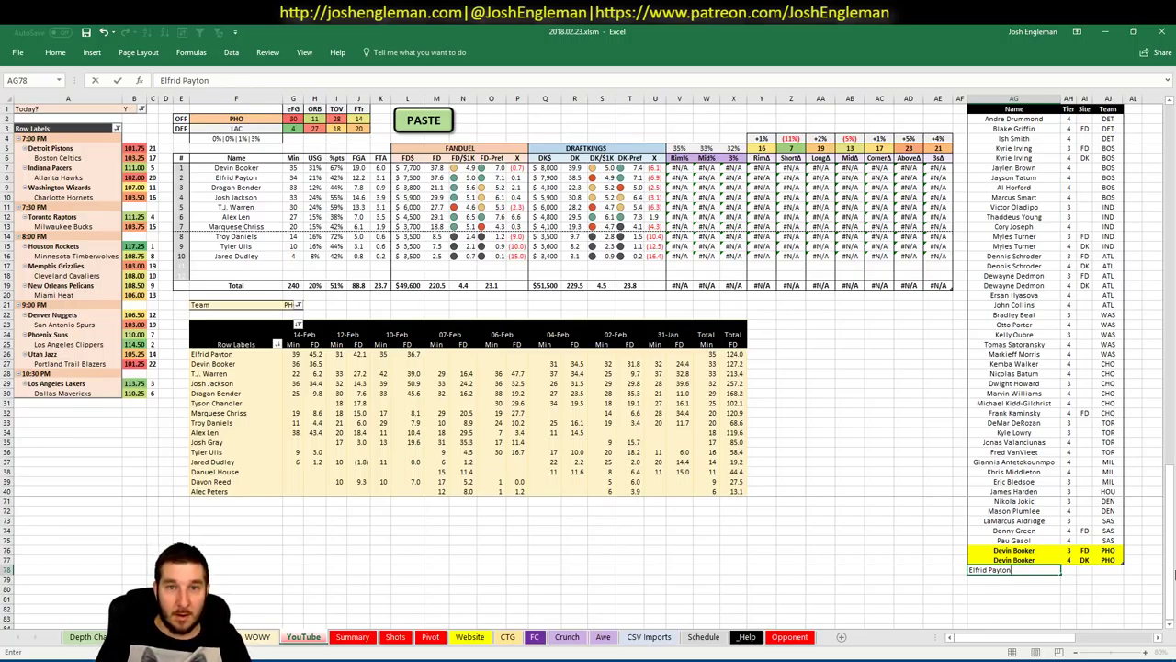
key(Tab)
text(3)
key(Tab)
text(FD)
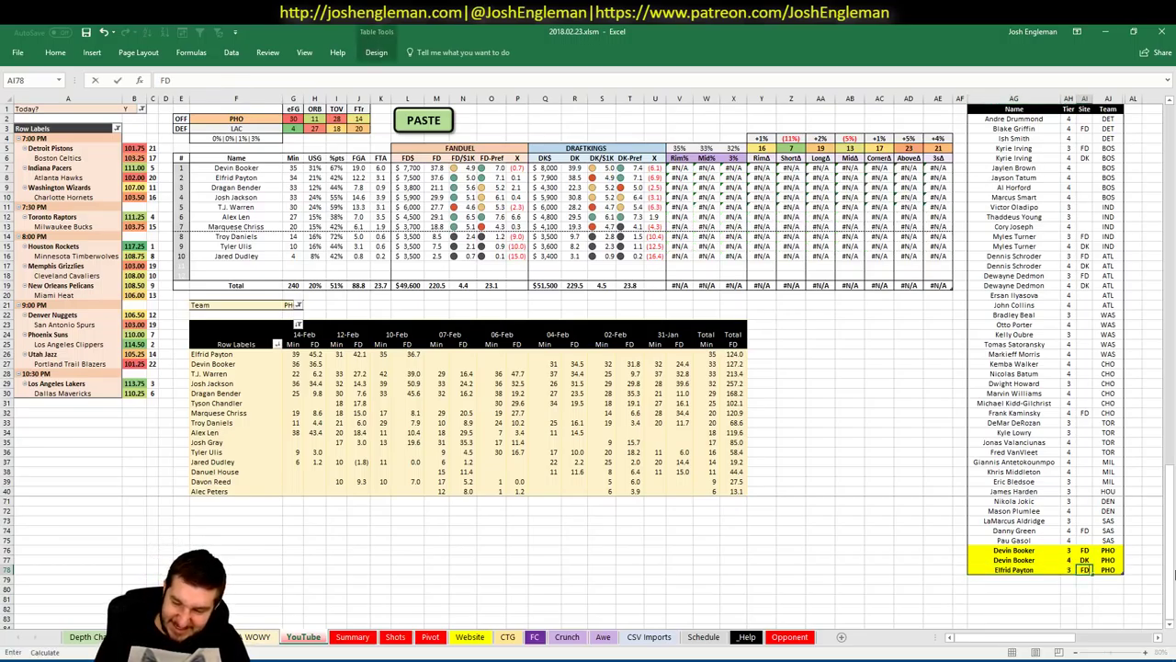
key(Return)
Step: Add a second Elfrid Payton row to the player tier list with tier 4 and site DK
text(Elfrid Payton)
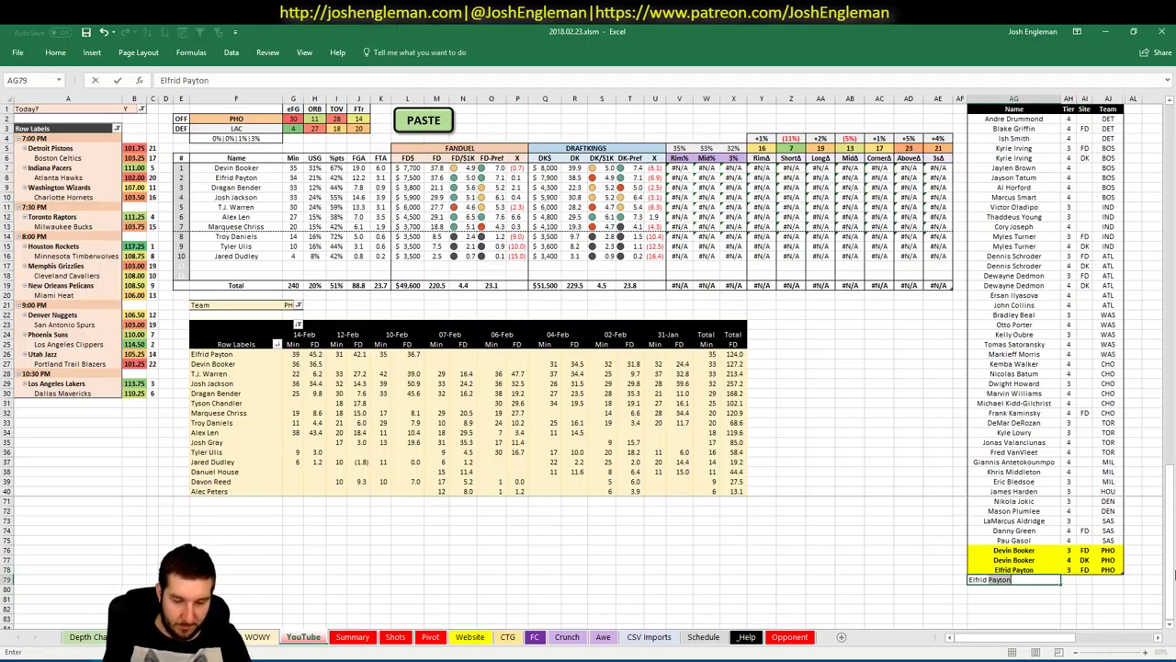
key(Tab)
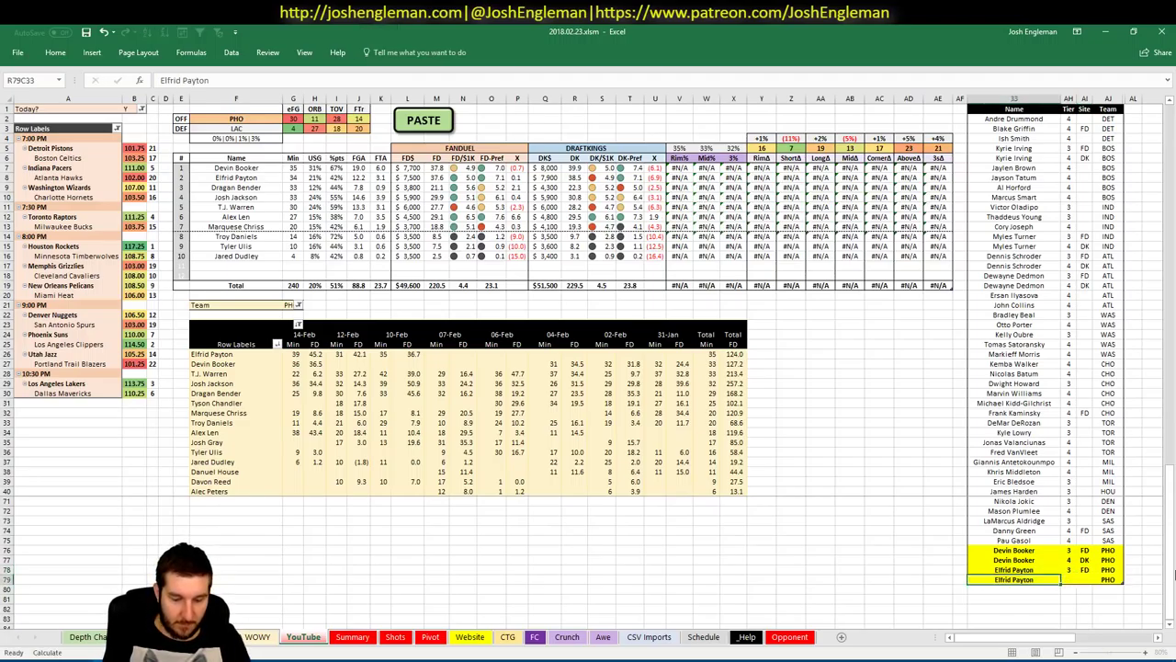
text(4)
key(Tab)
text(DK)
key(Return)
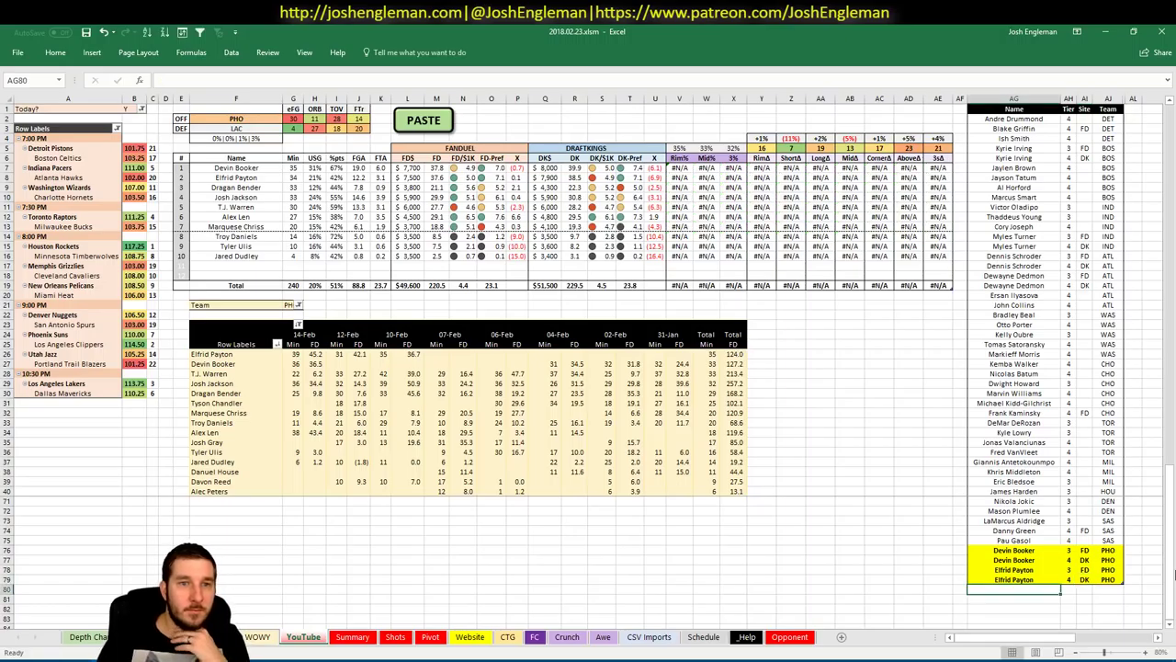
Step: Review Dragan Bender's recent game log scores and add him below Elfrid Payton in the player tier list with tier 4
scroll(1026, 557, down, 2)
scroll(1026, 558, down, 1)
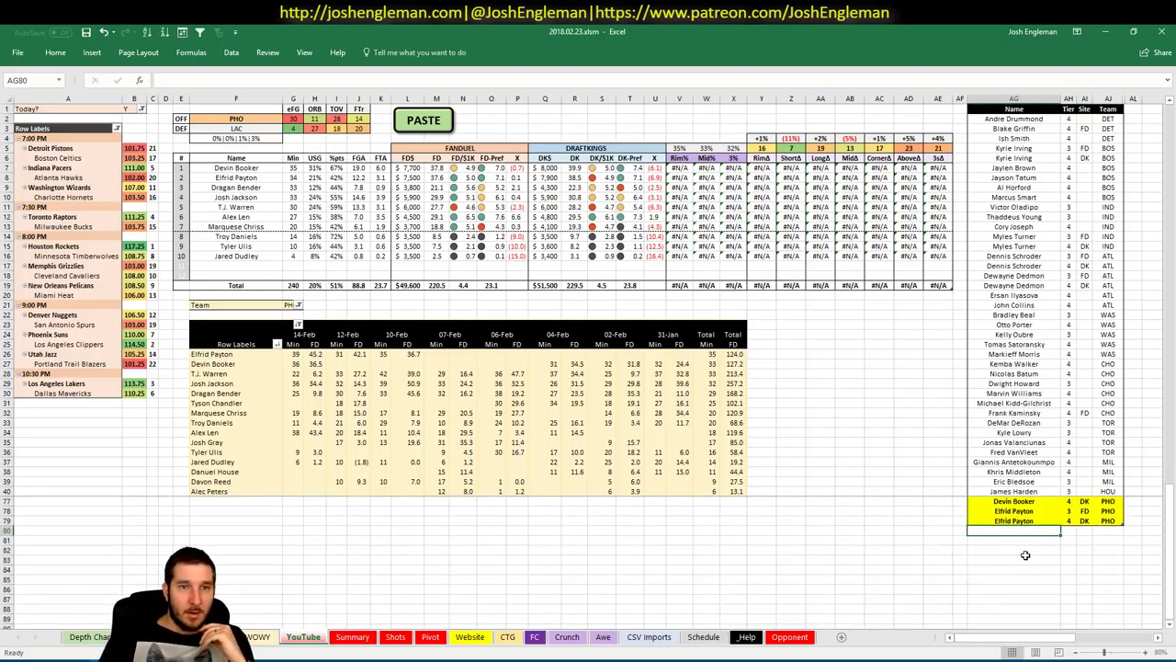
scroll(1026, 555, up, 2)
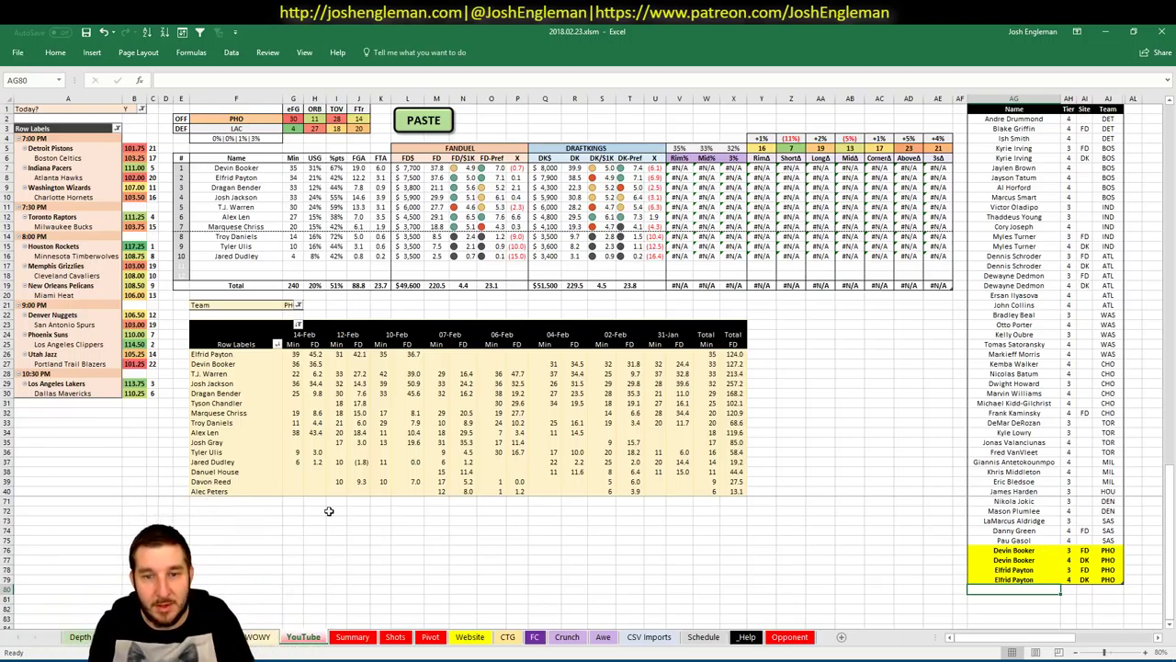
click(418, 392)
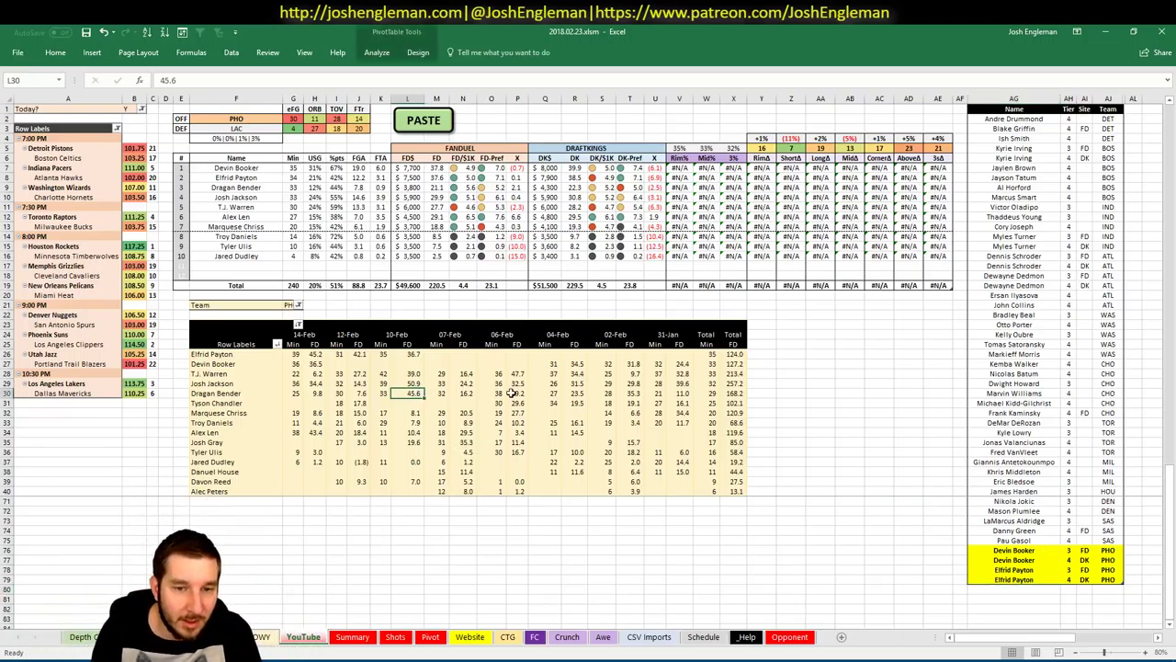
click(348, 393)
click(1023, 589)
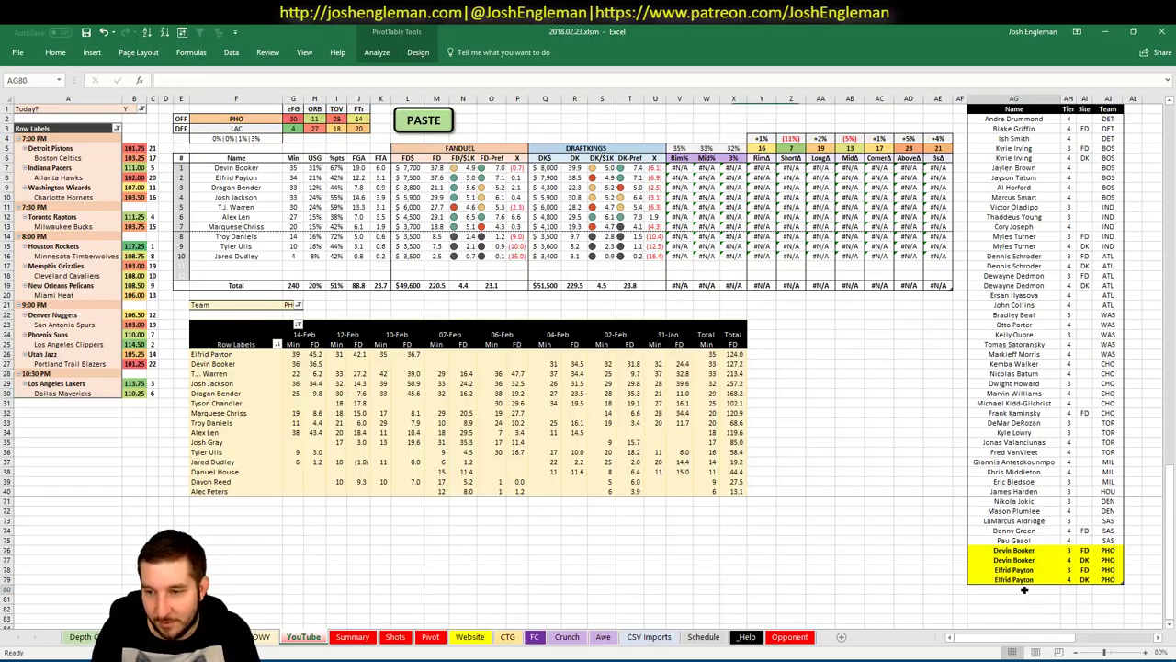
scroll(1024, 589, down, 2)
text(Drag)
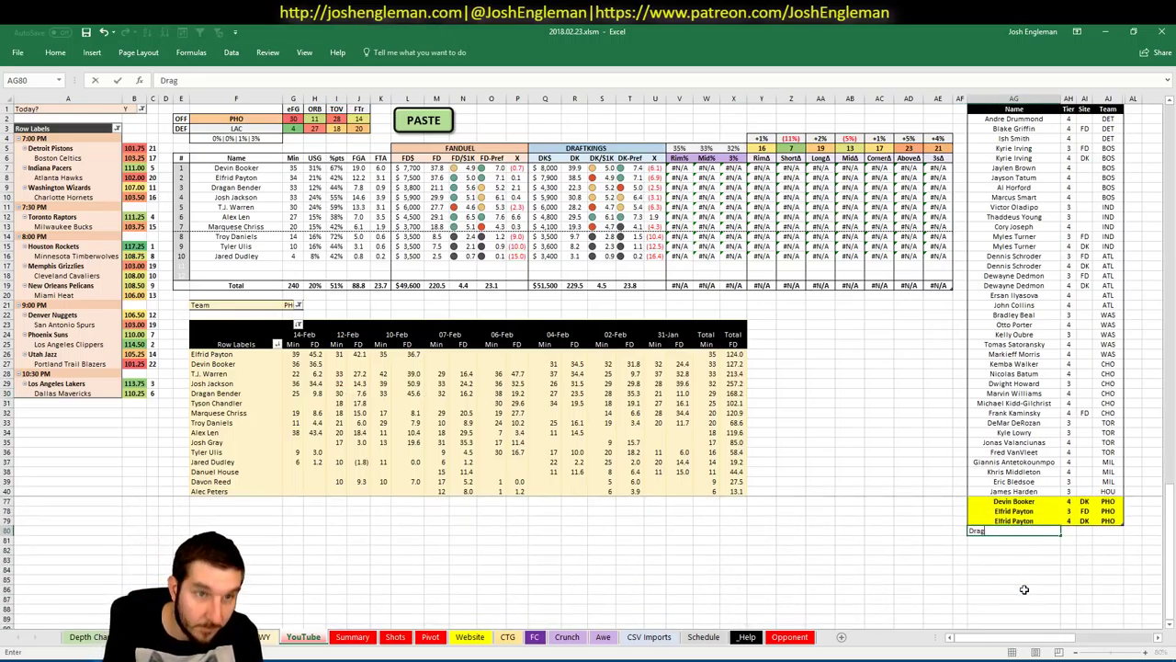
text(an Bend)
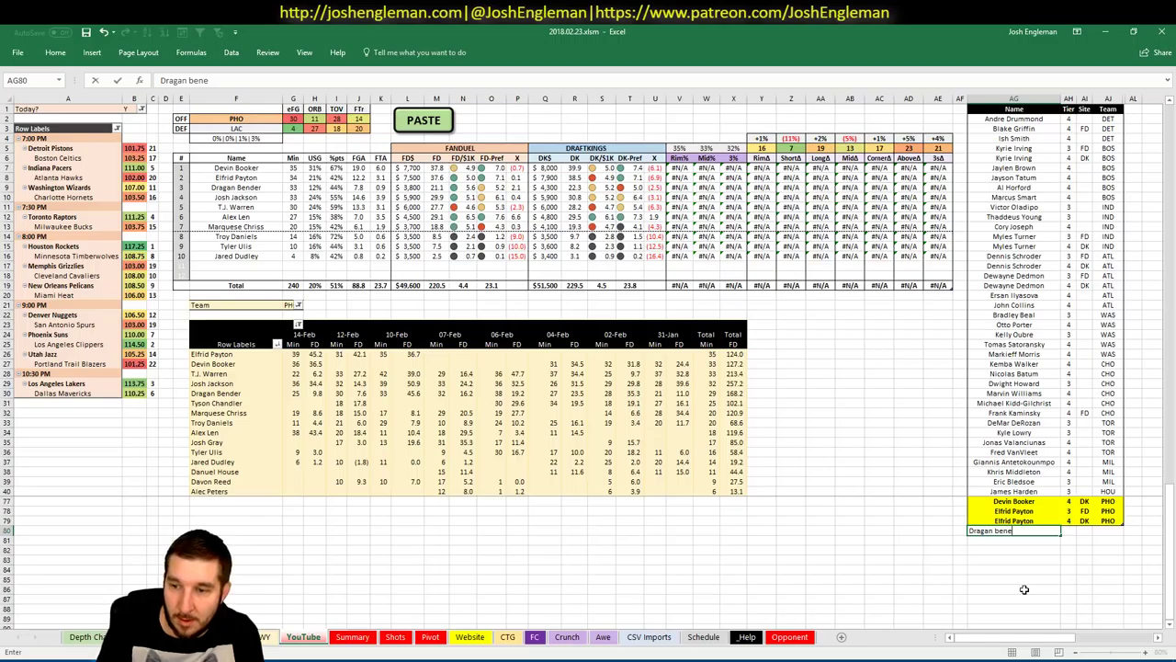
key(BackSpace)
key(BackSpace)
key(BackSpace)
key(BackSpace)
key(BackSpace)
text(Bender)
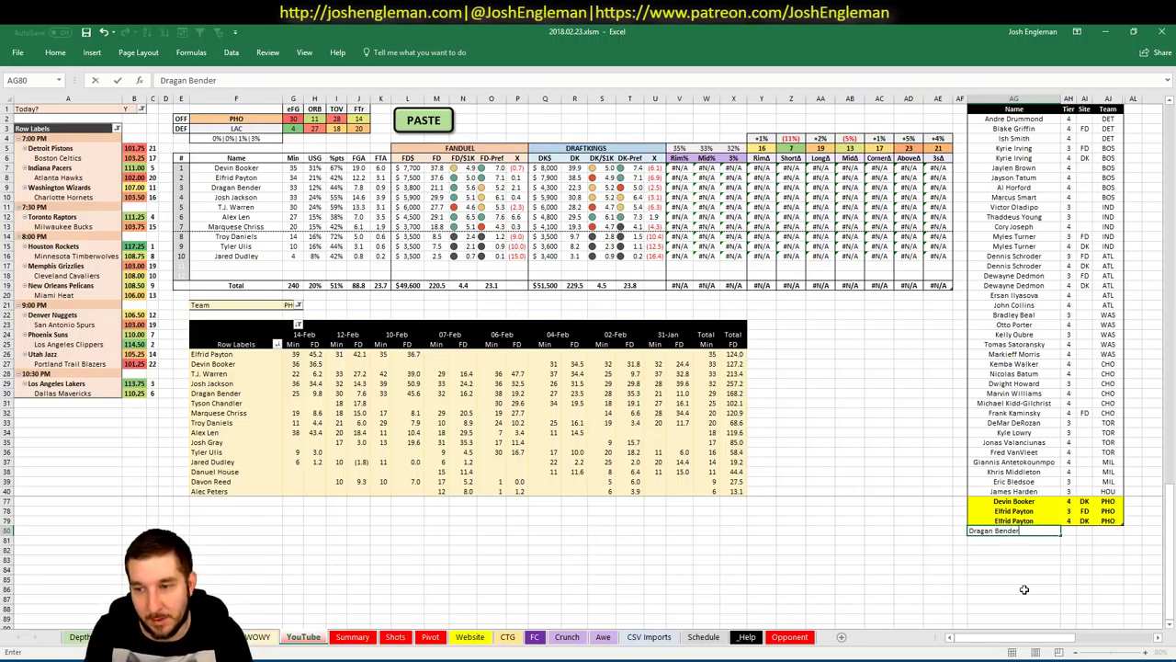
key(Tab)
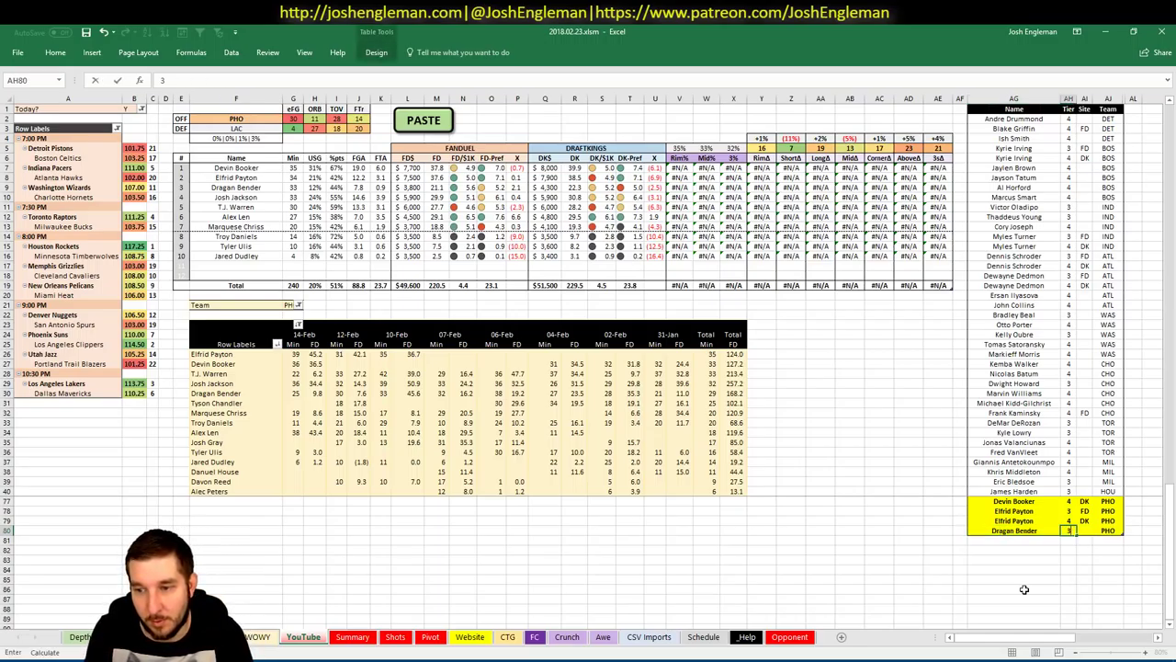
text(4)
key(Return)
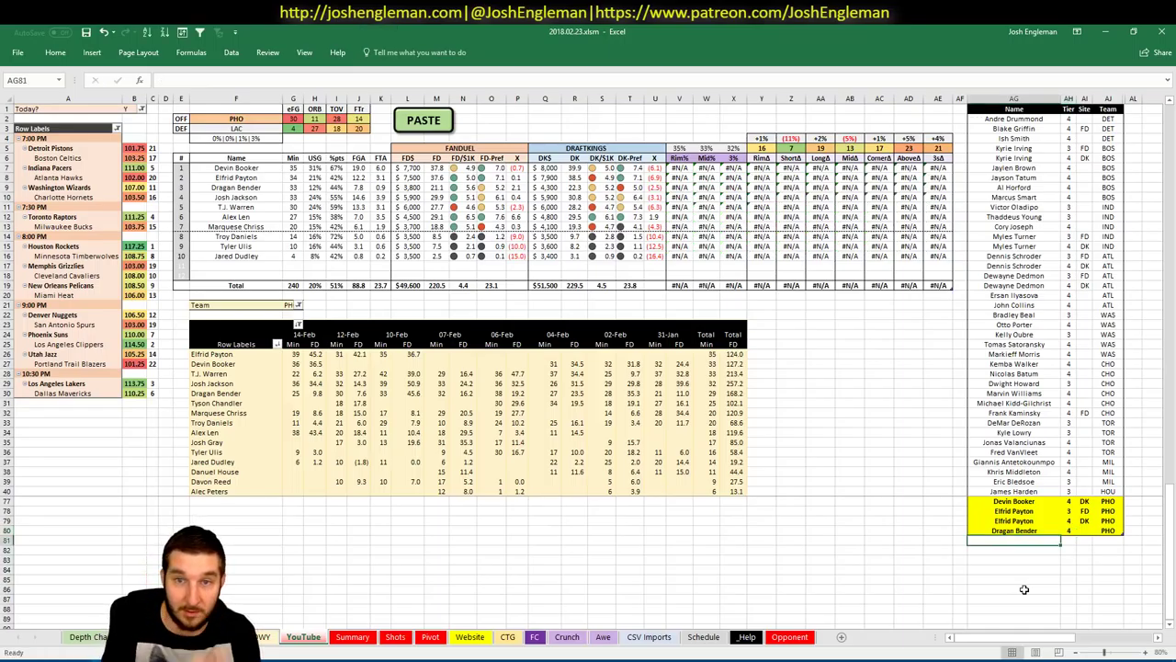
Step: Change Dragan Bender's tier in the player tier list to 3
key(Up)
key(Right)
text(3)
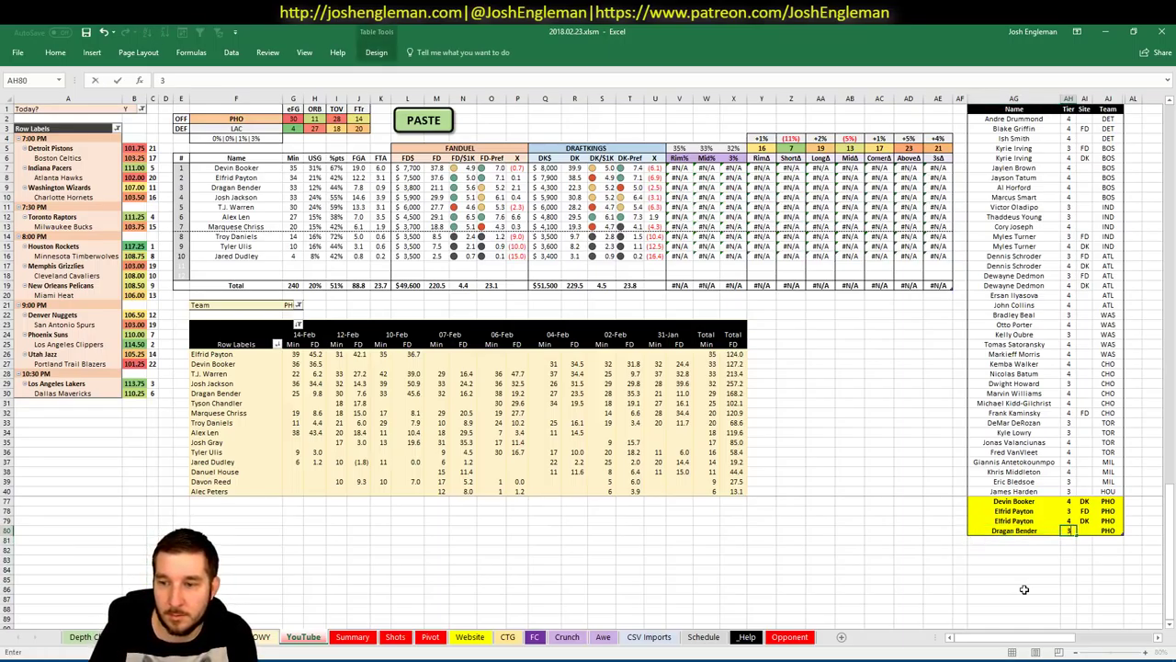
key(Return)
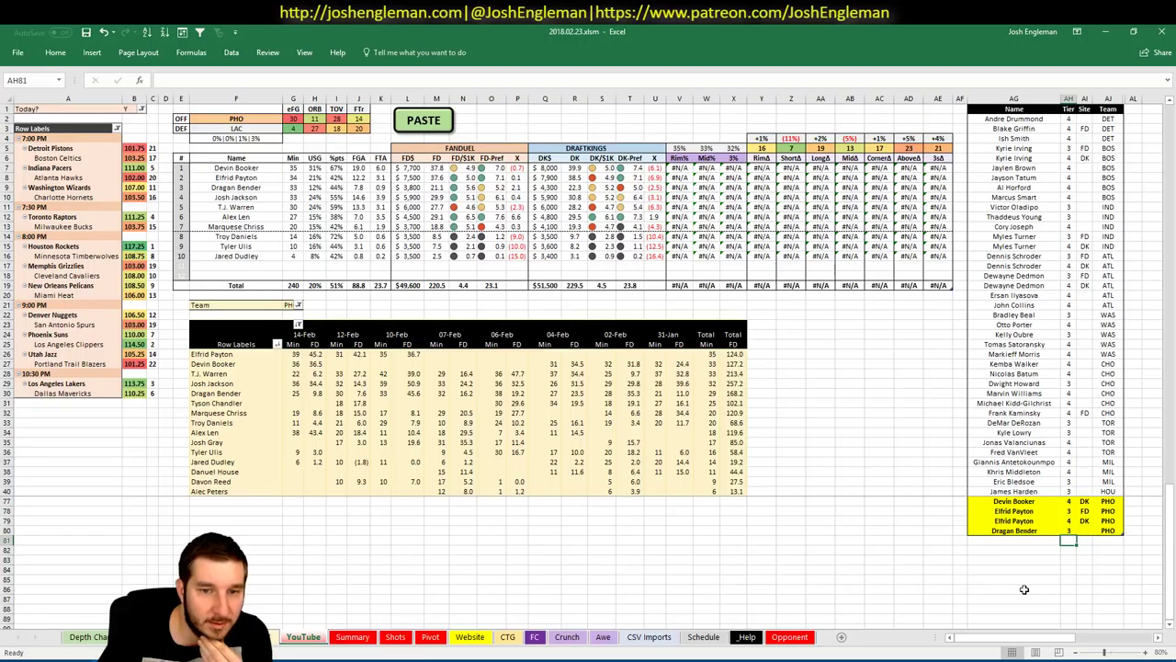
Step: Add Josh Jackson below Dragan Bender in the player tier list with tier 3
key(Left)
text(Josh Jackson)
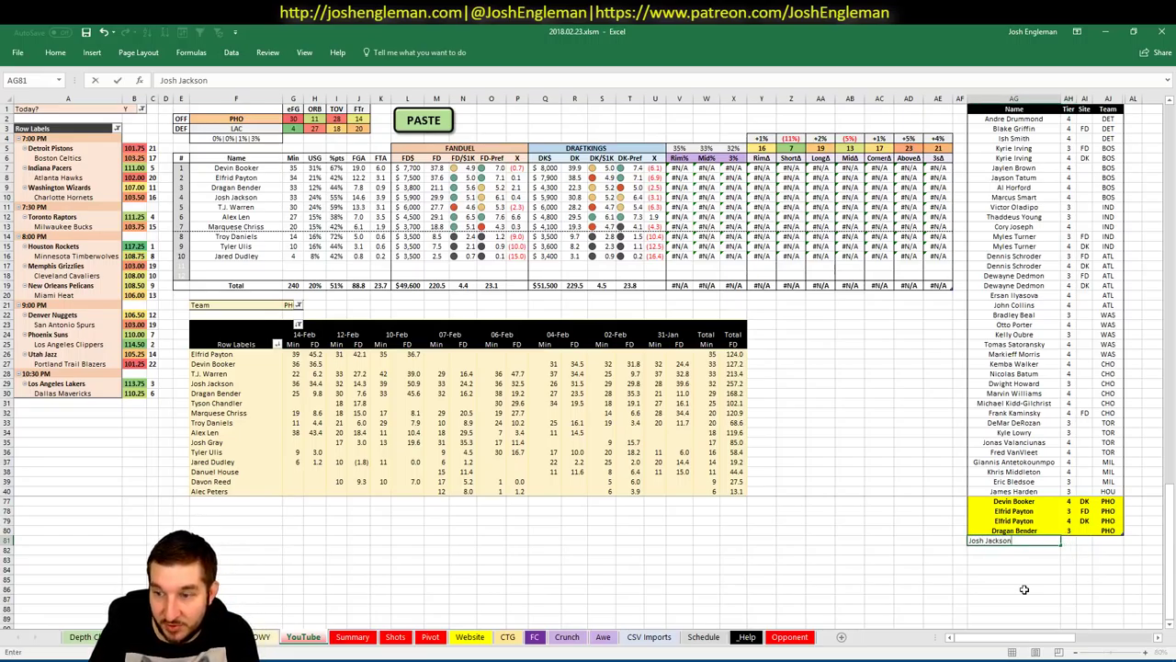
key(Tab)
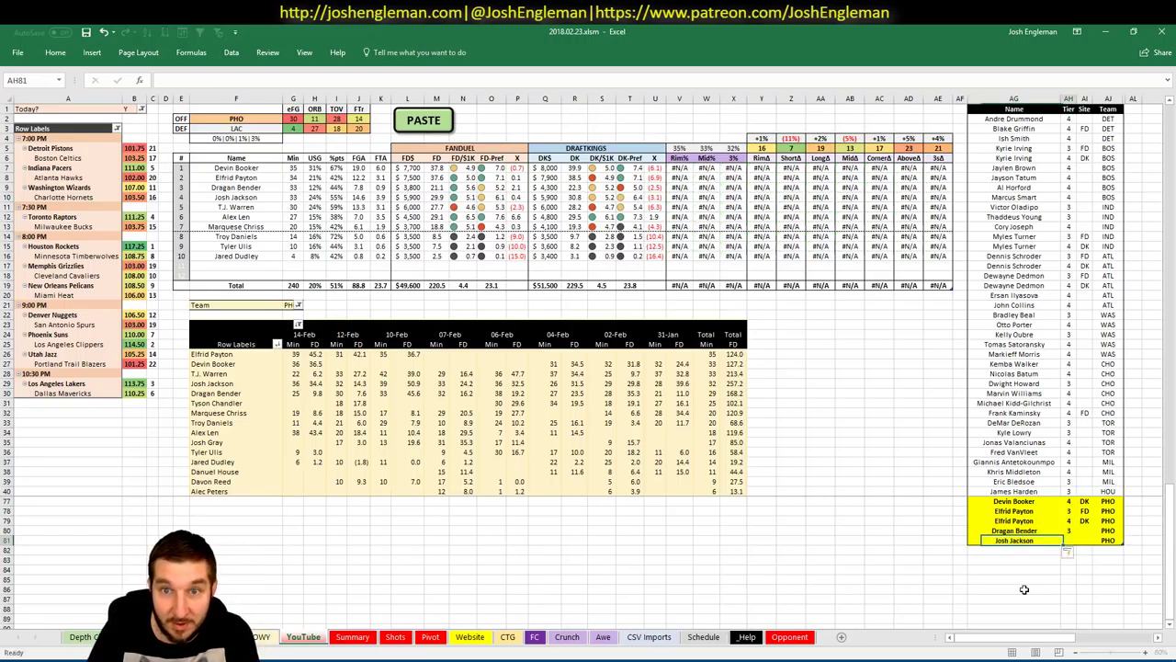
text(3)
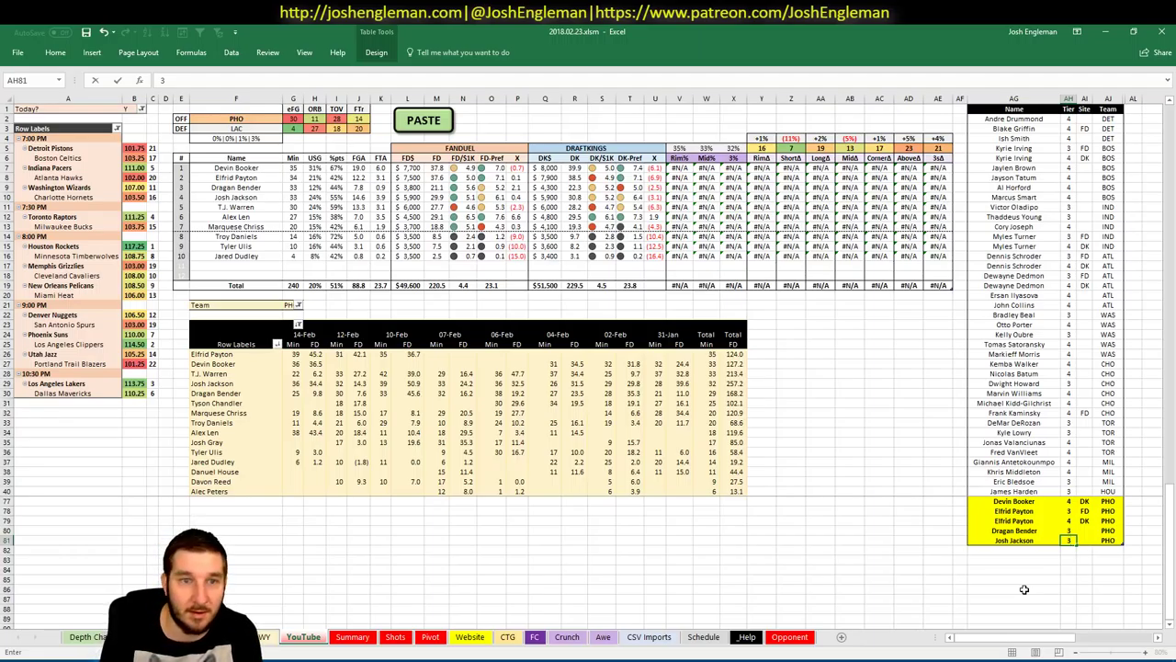
key(Return)
Step: Add T.J. Warren below Josh Jackson in the player tier list with tier 4
text(T.J. Warren)
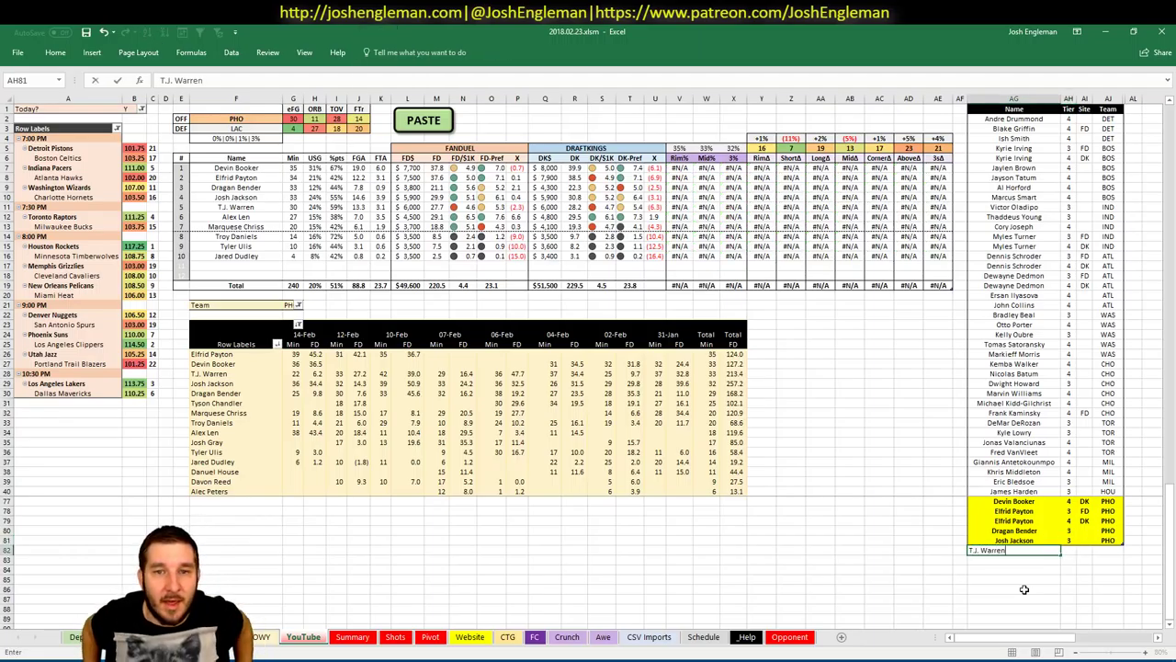
key(Tab)
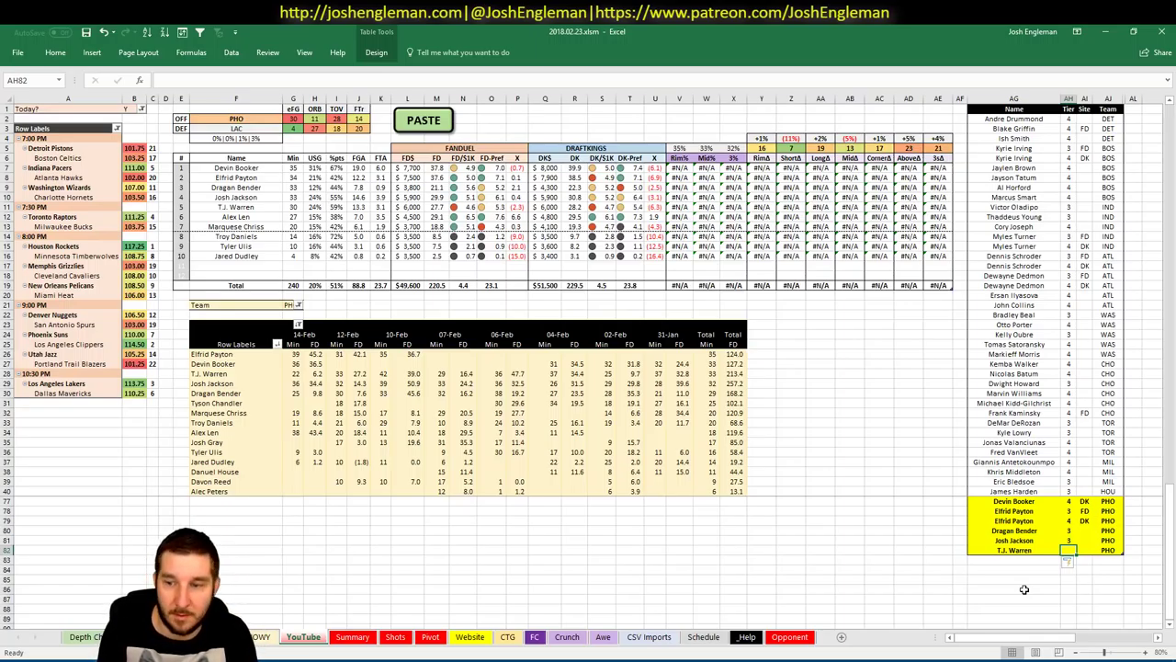
text(4)
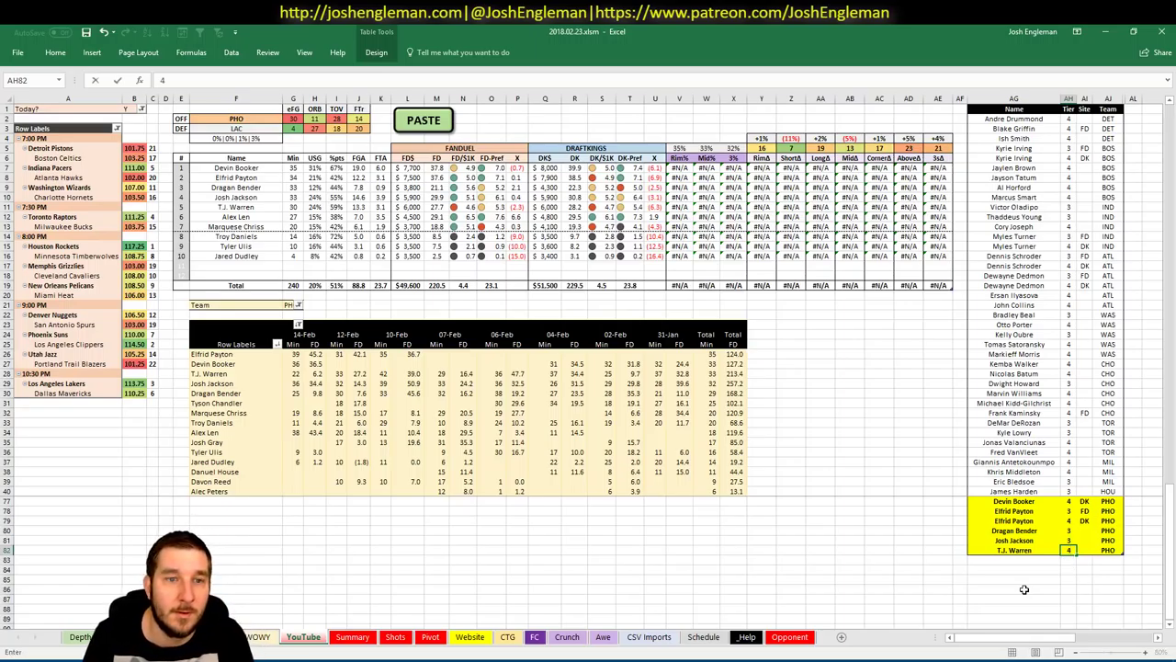
key(Return)
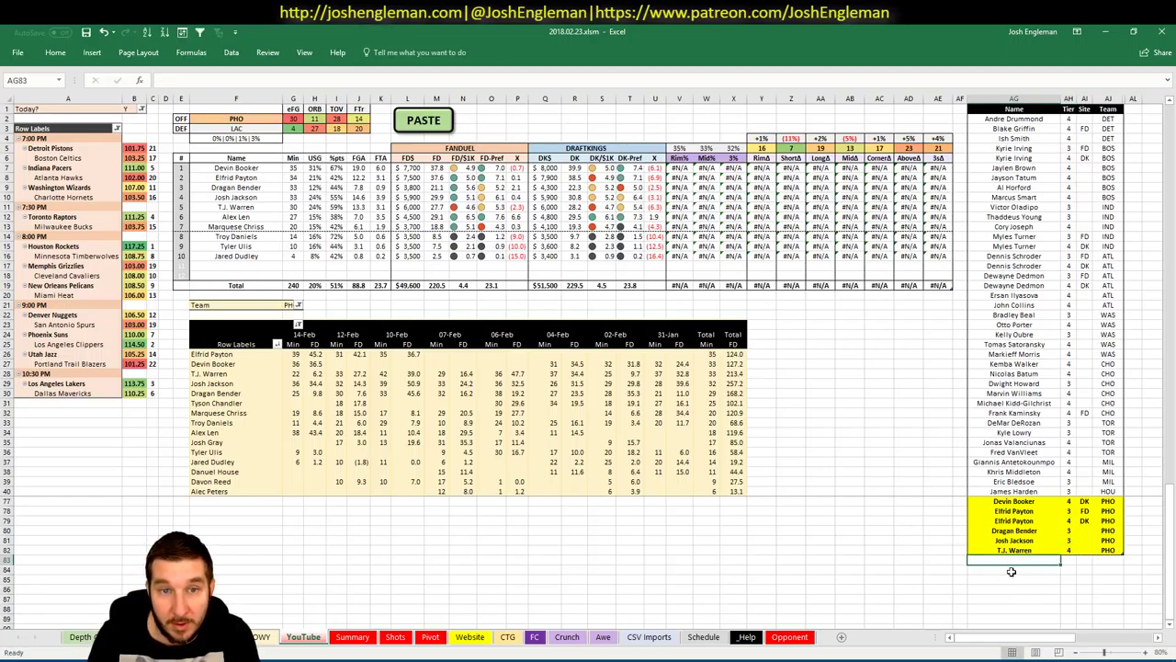
Step: Add Alex Len below T.J. Warren in the player tier list with tier 2 and site FD
key(ctrl+alt+l)
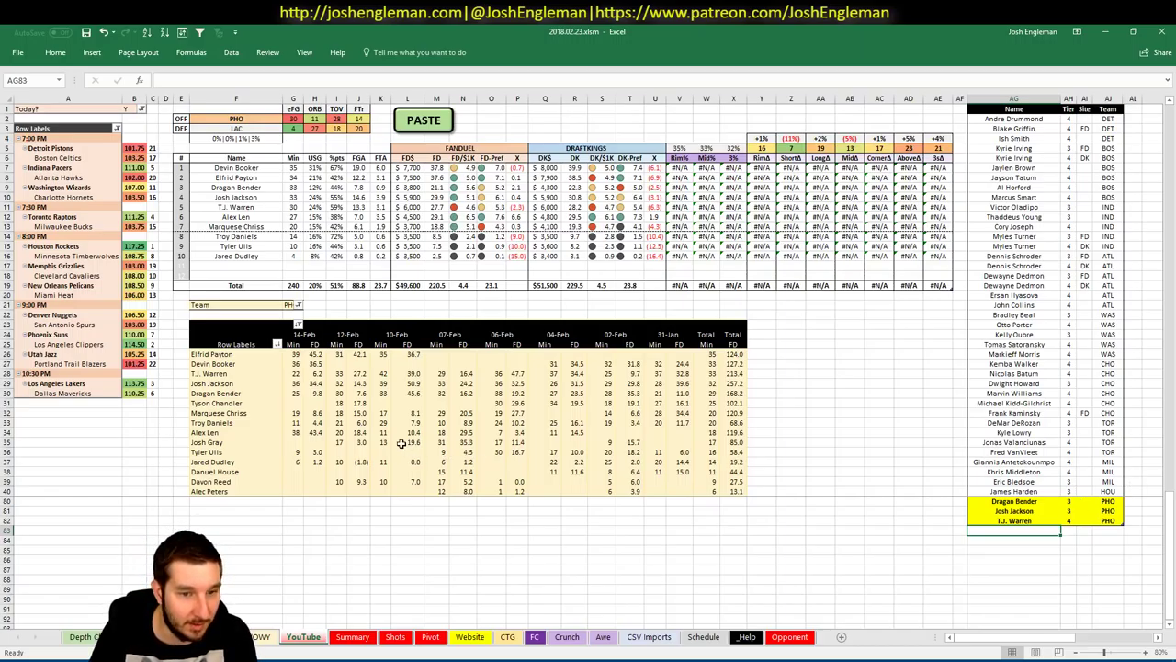
text(Alex L)
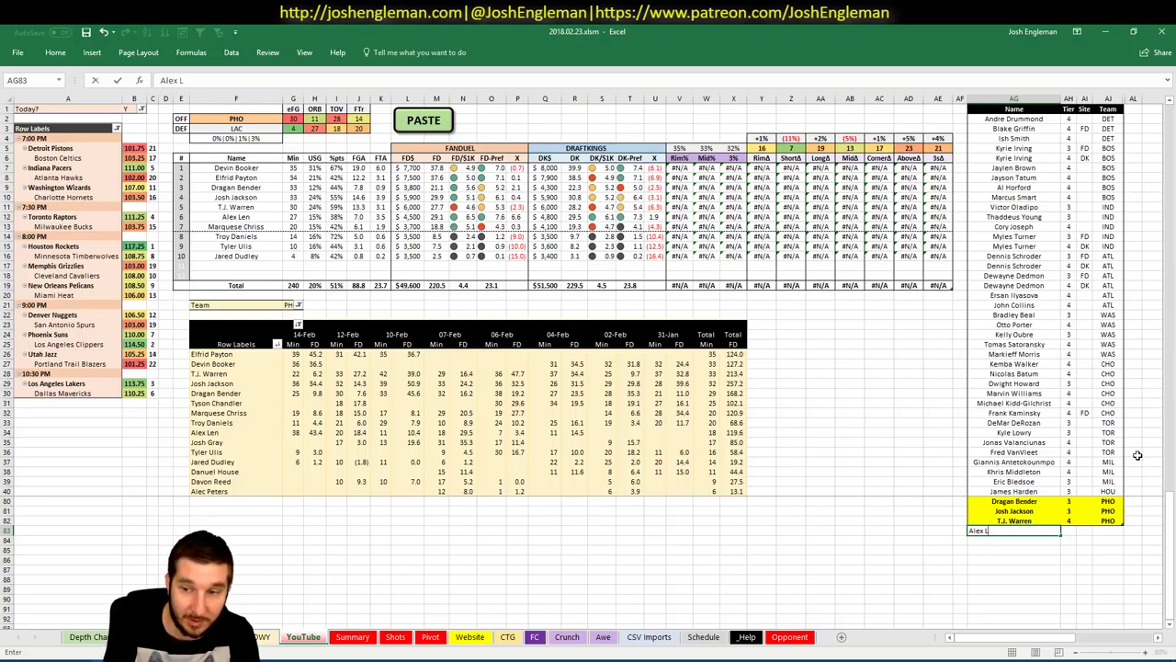
text(en)
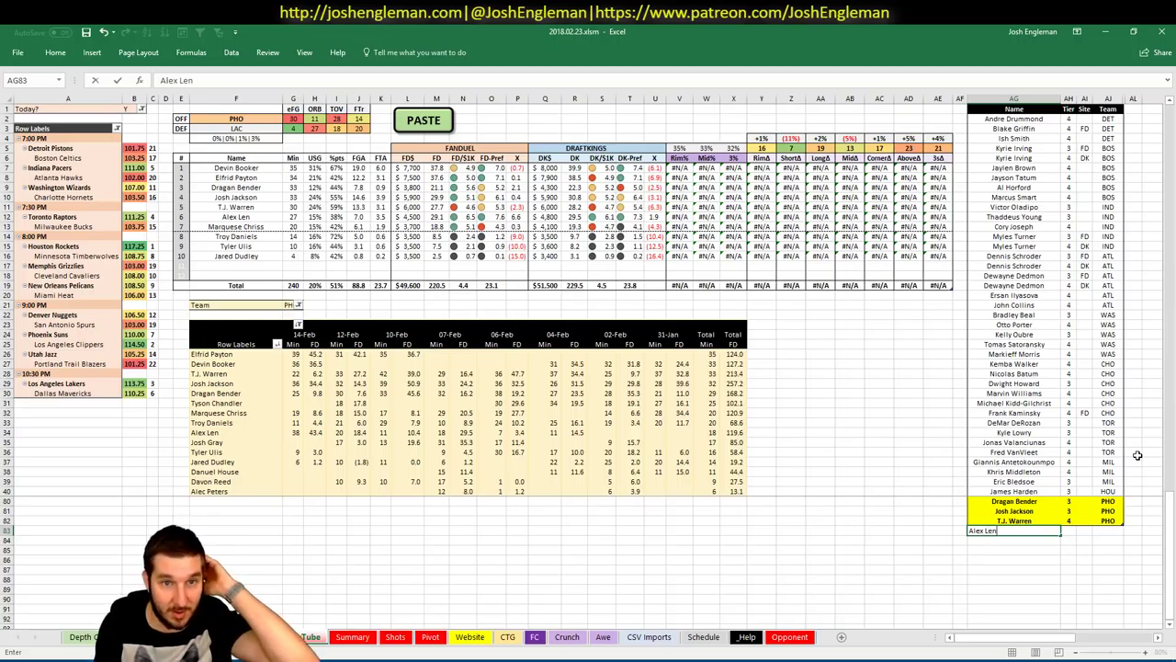
key(Return)
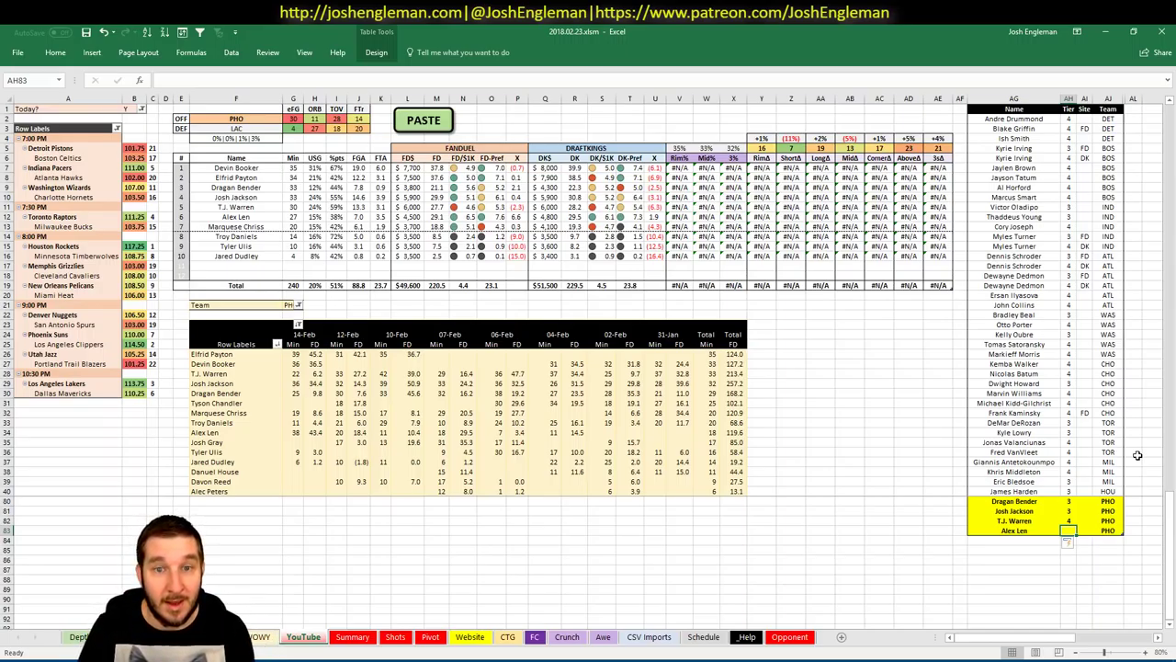
text(2)
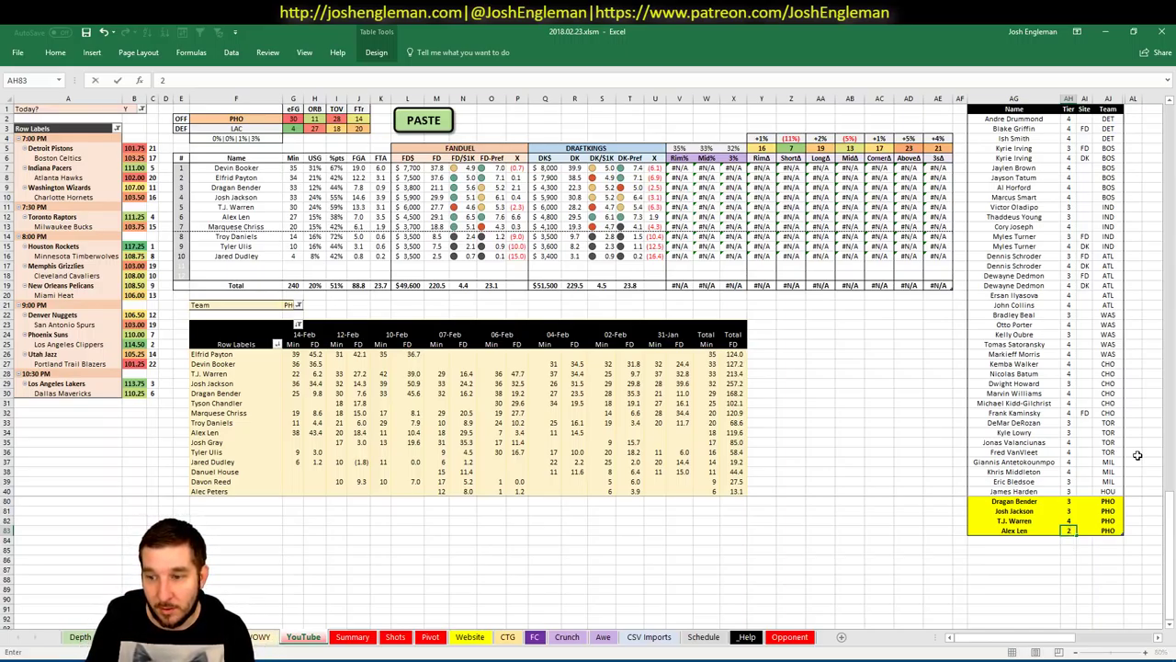
key(Tab)
text(FD)
key(Return)
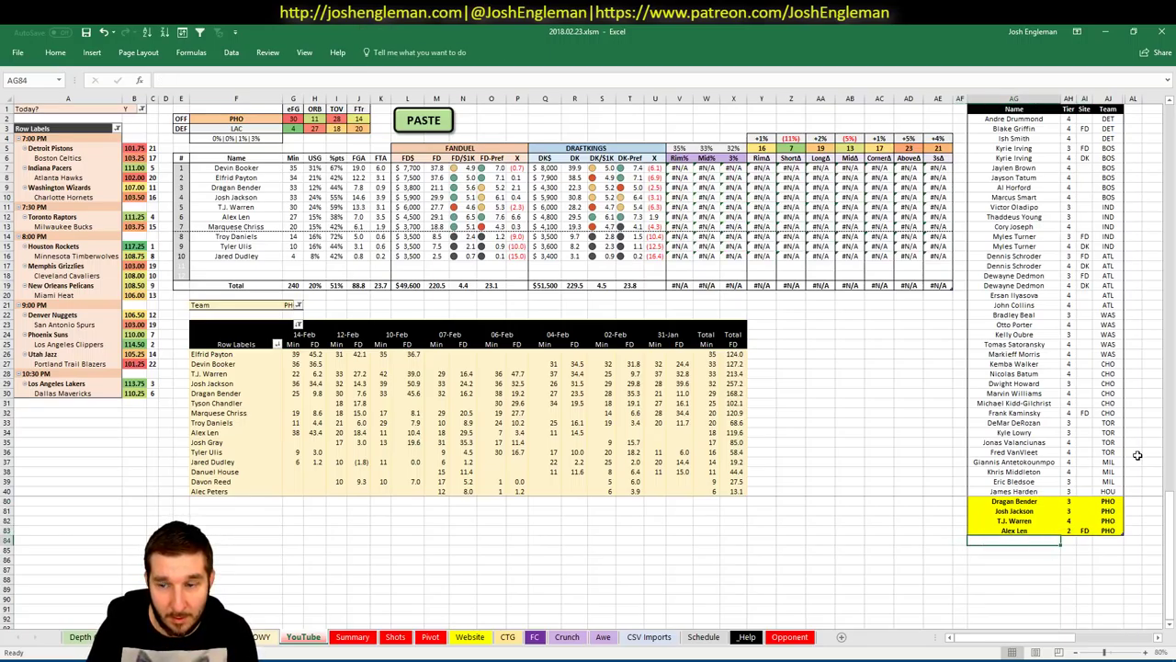
Step: Clear the site entry for Alex Len in the player tier list
key(Up)
key(Right)
key(Right)
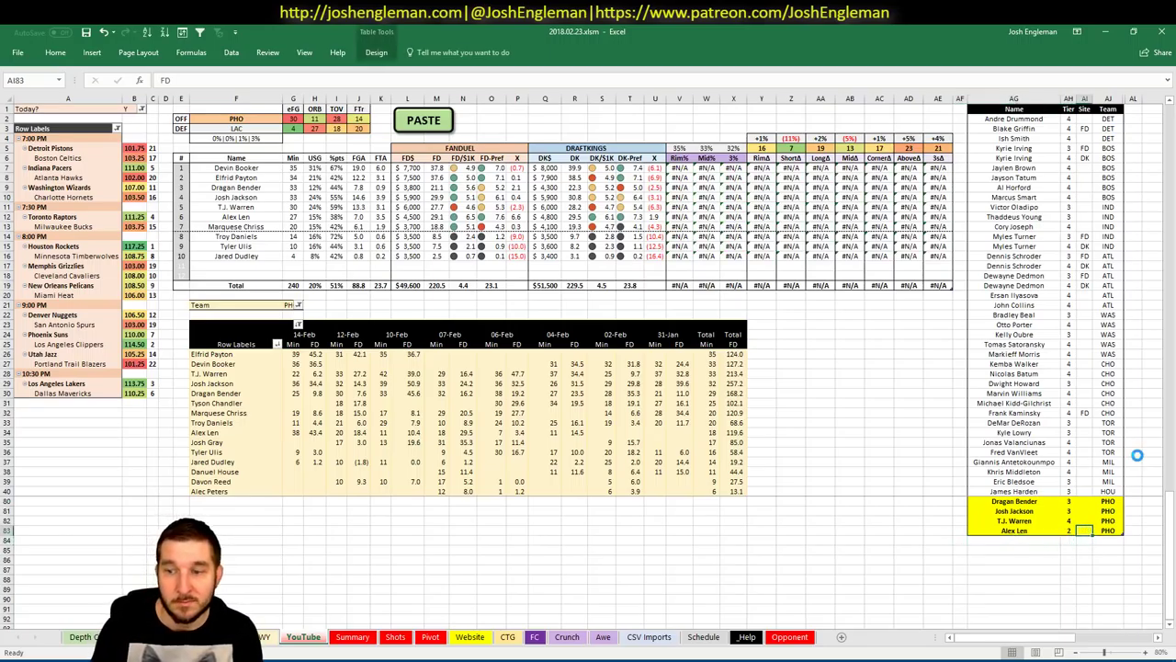
key(Down)
key(Left)
key(Left)
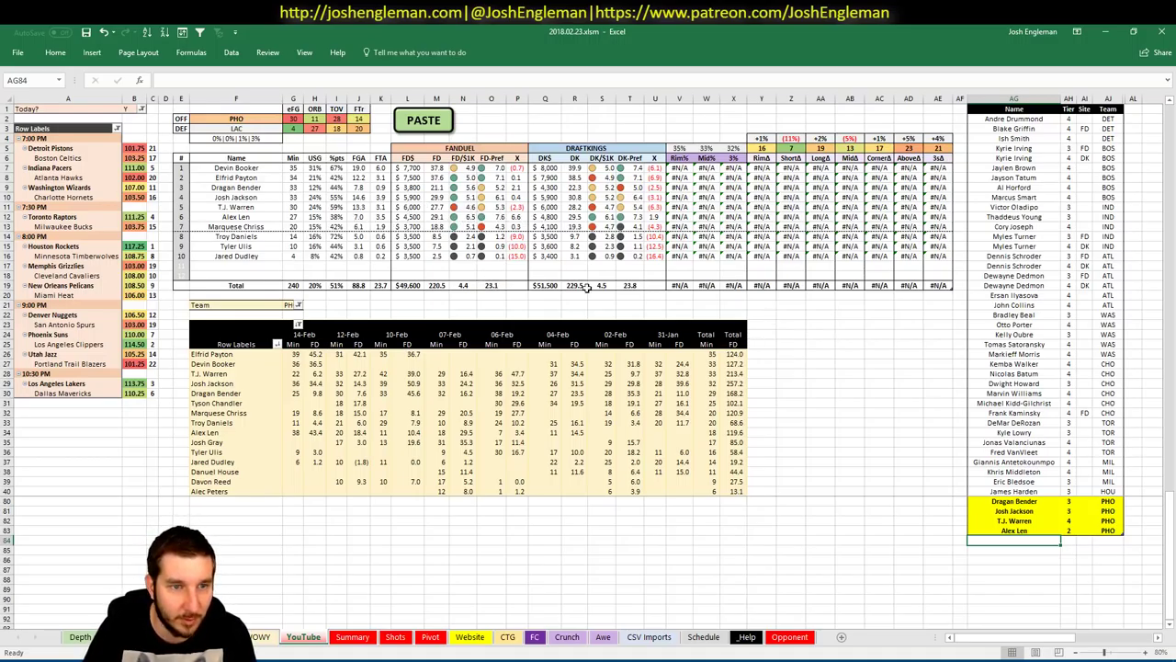
click(851, 397)
click(1018, 539)
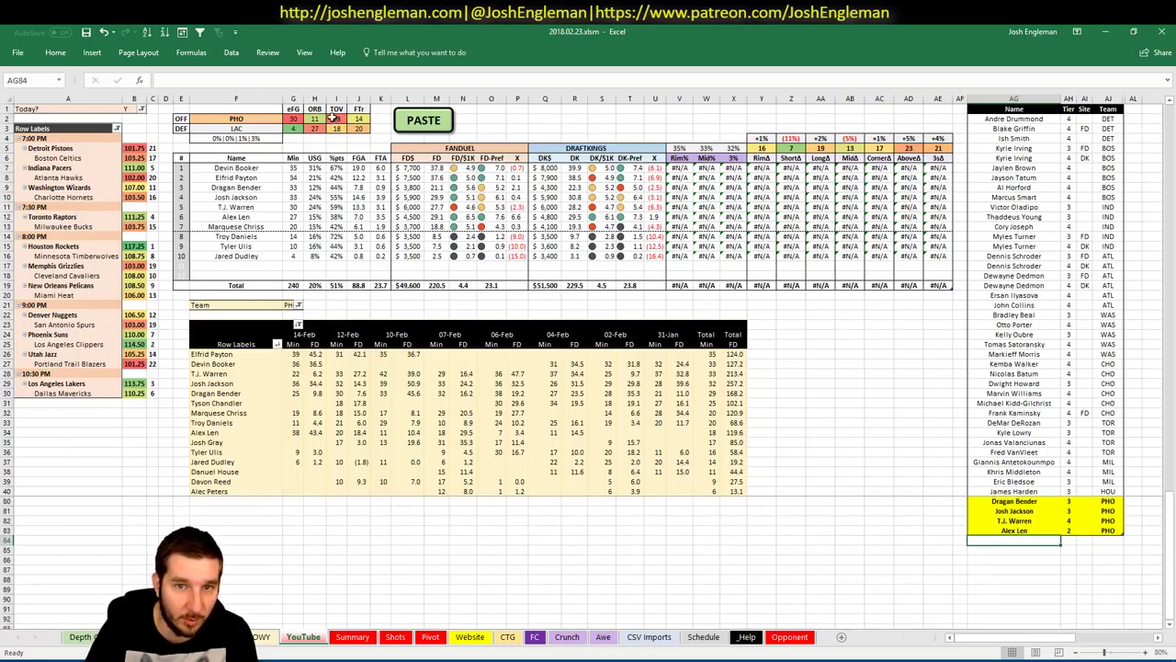
Step: Switch both the projection table's offense team and the game log's team filter to LAC
click(263, 116)
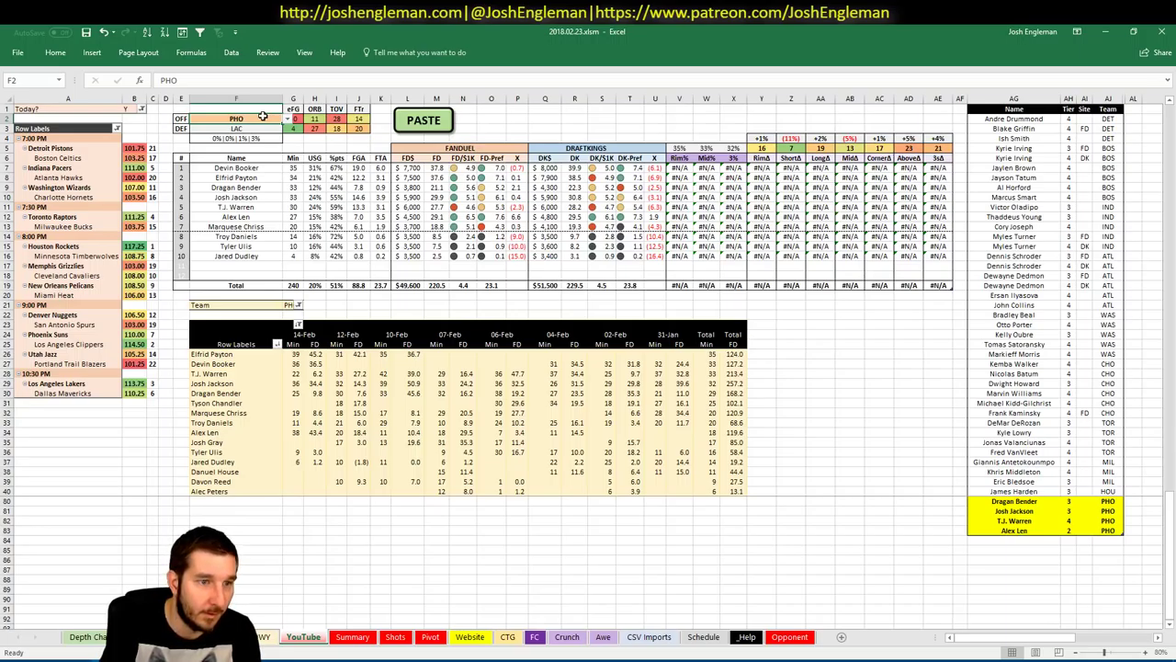
text(LAC)
key(Return)
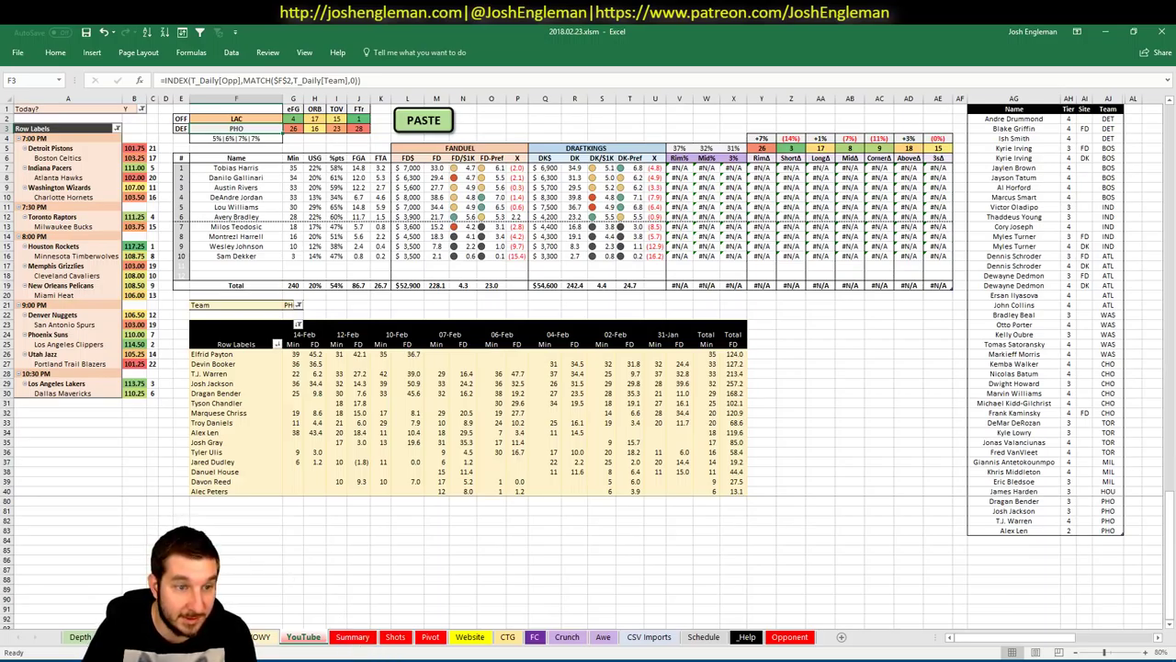
drag(1011, 539, 1010, 535)
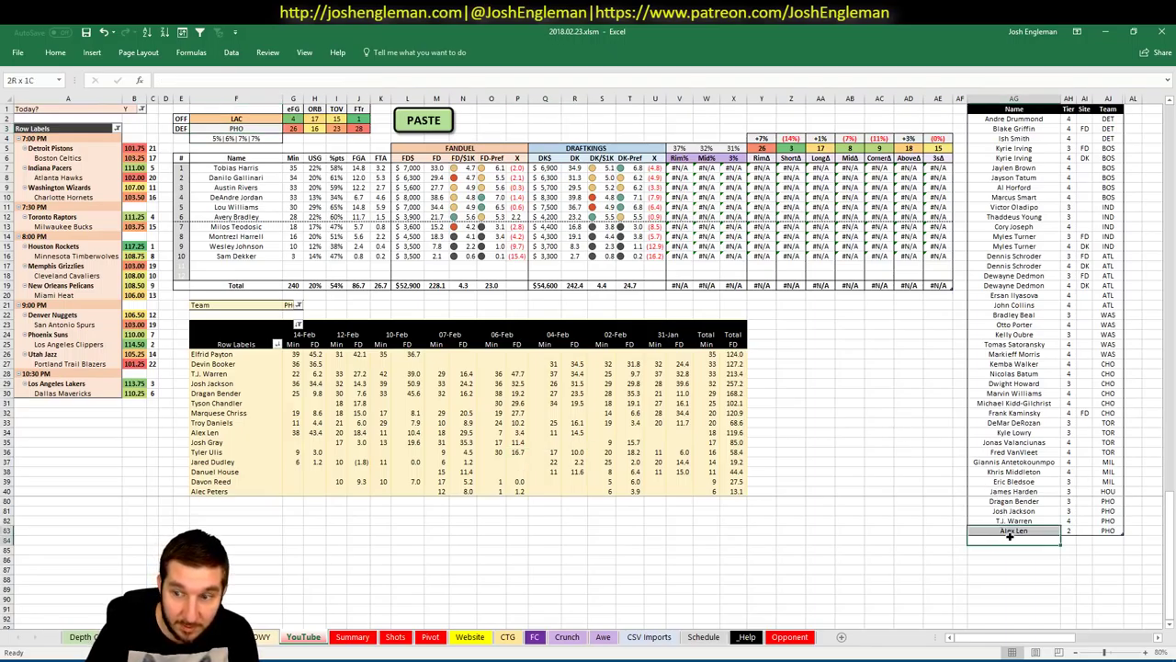
click(288, 305)
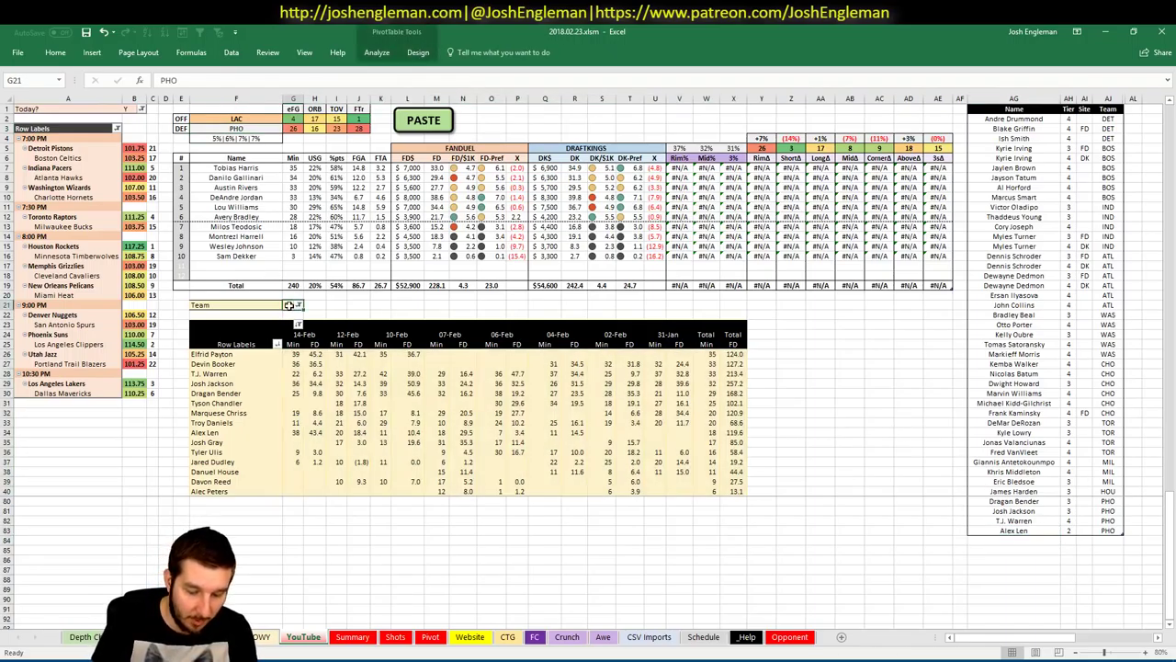
text(LAC)
key(Up)
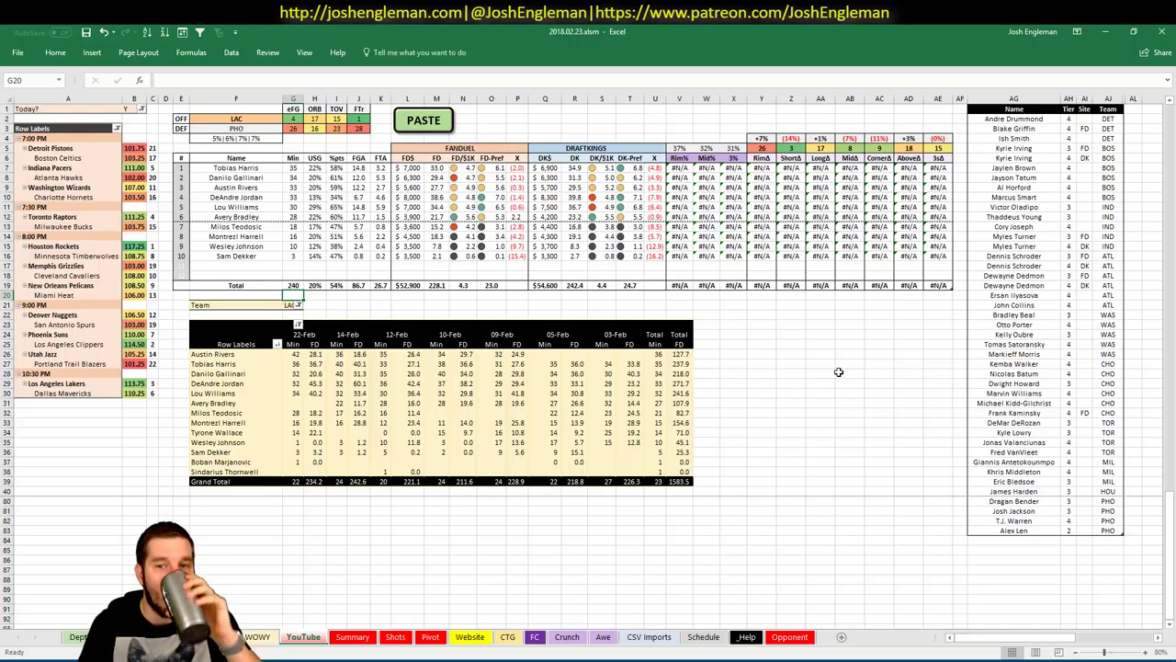
Step: Add Tobias Harris below Alex Len in the player tier list with tier 3
click(1050, 540)
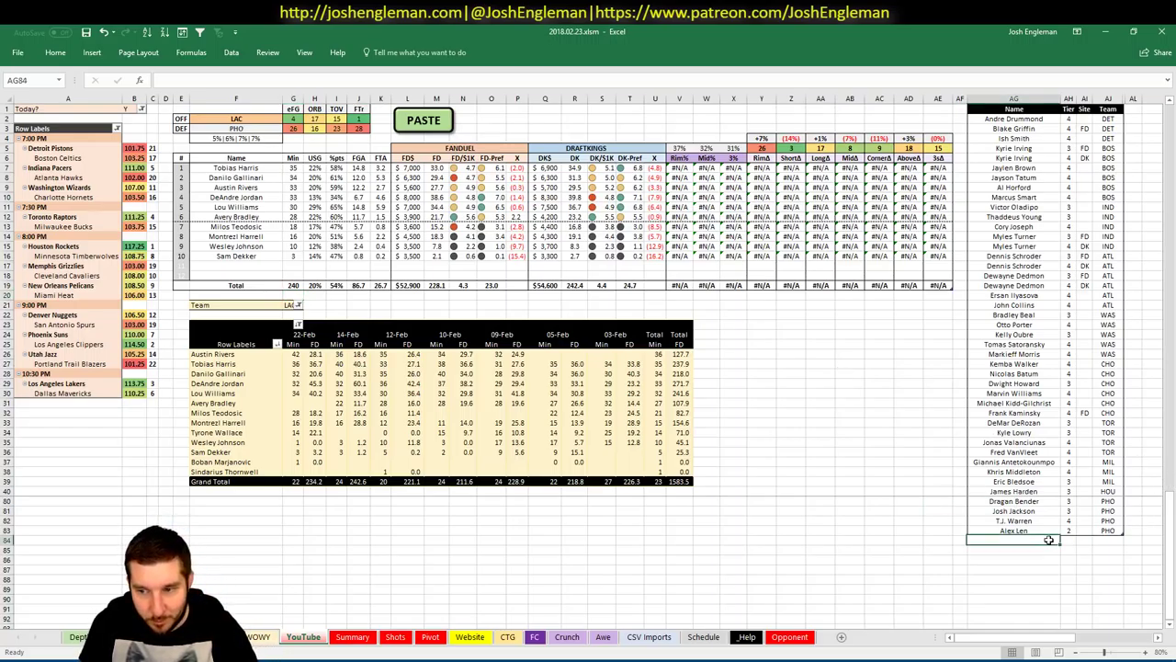
scroll(860, 531, down, 1)
scroll(879, 528, up, 1)
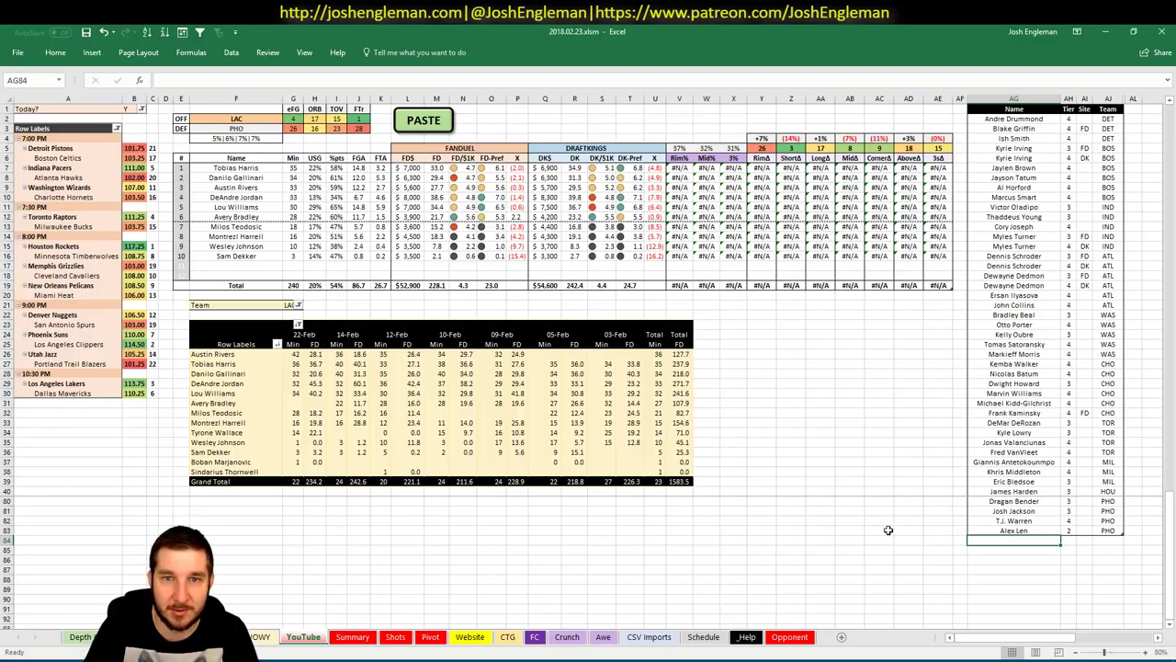
text(T)
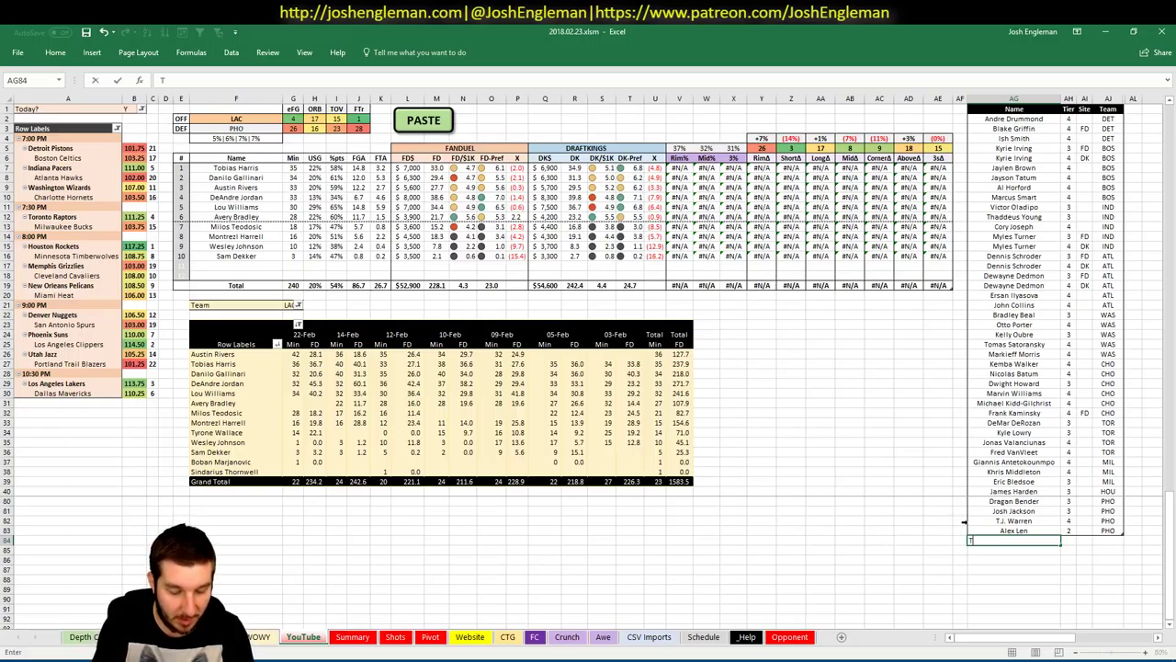
text(obias Harris)
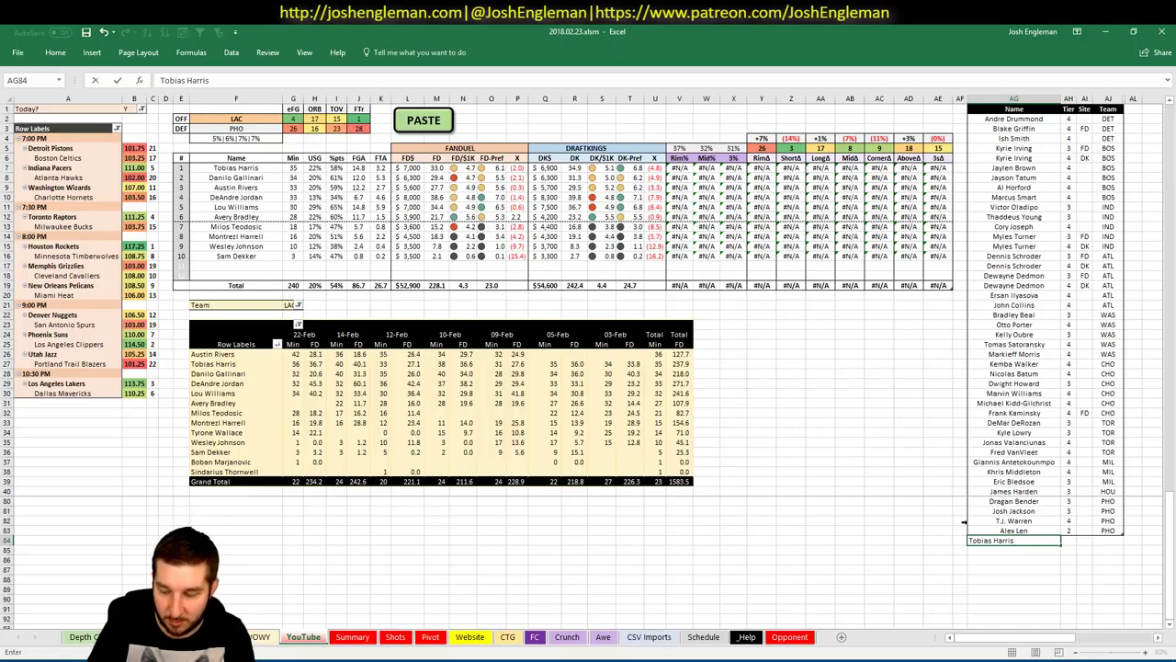
key(Return)
Step: Add Danilo Gallinari below Tobias Harris in the player tier list with tier 3
text(D)
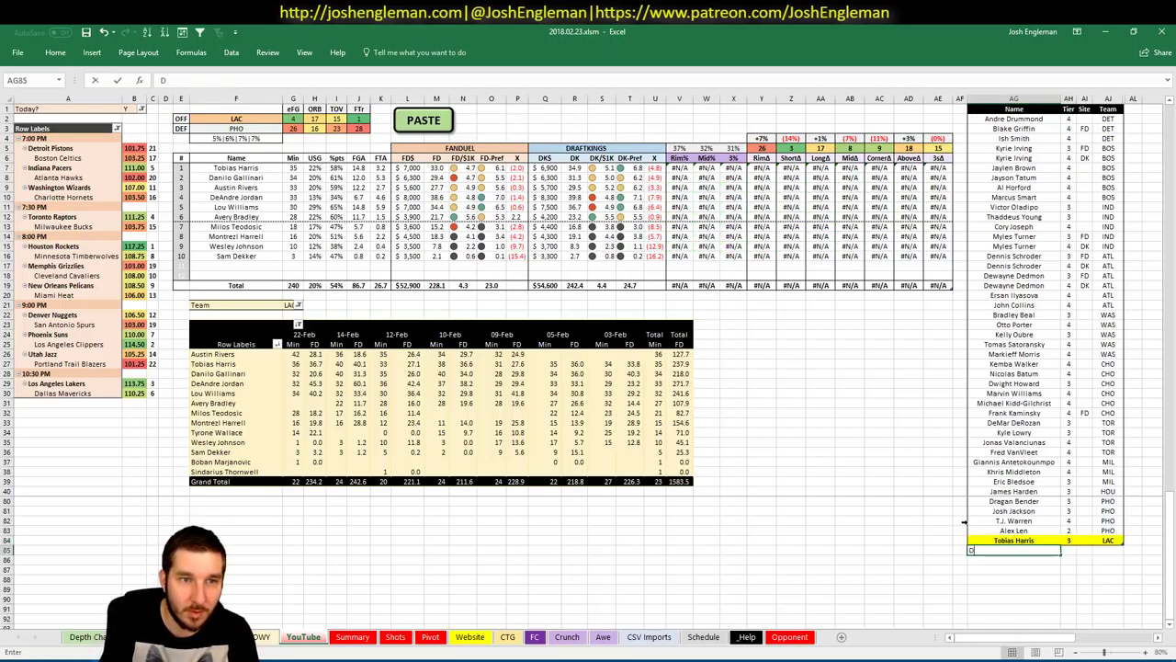
text(anilo Gallinari)
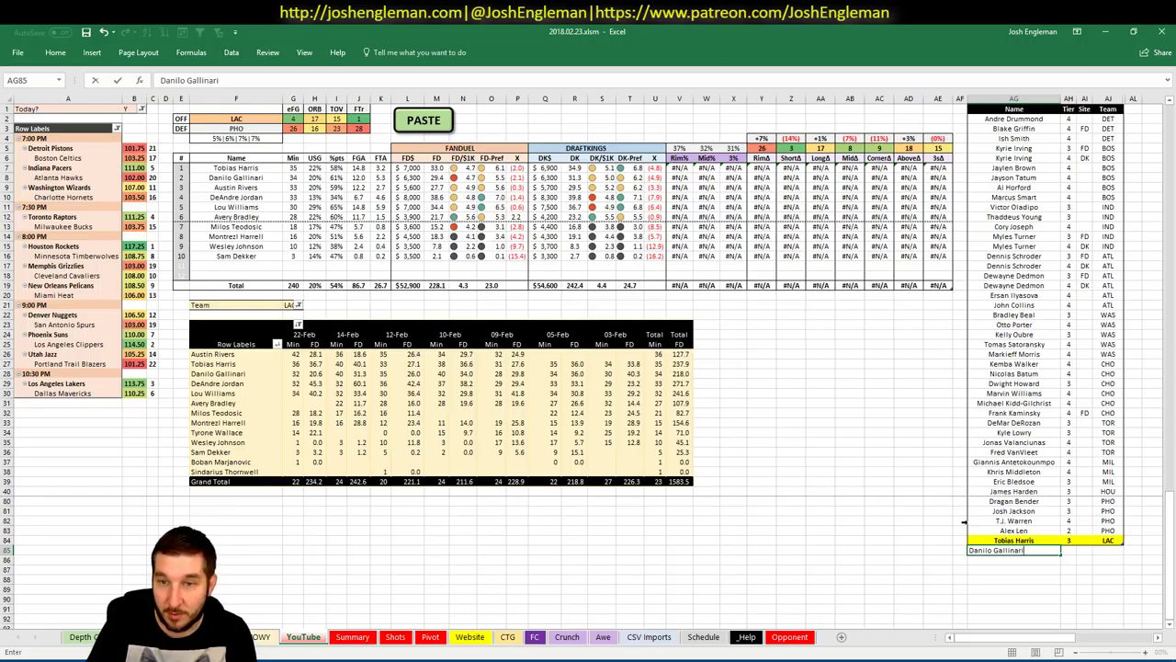
key(Return)
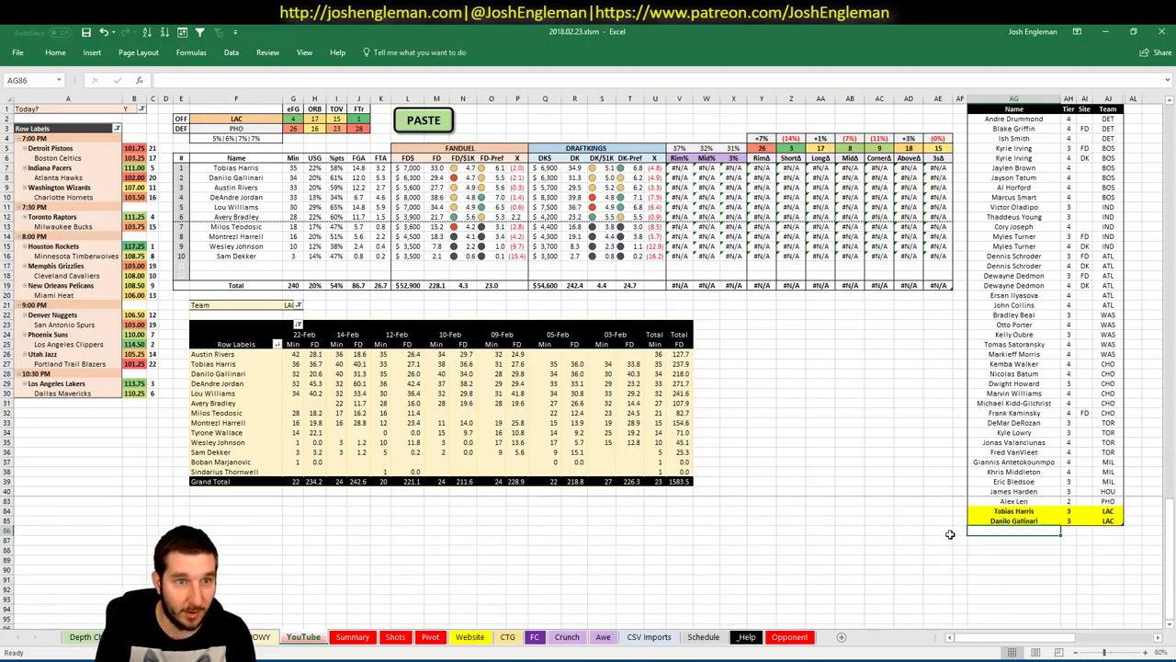
Step: Add Austin Rivers below Danilo Gallinari in the player tier list with tier 3
text(Austin Rivers)
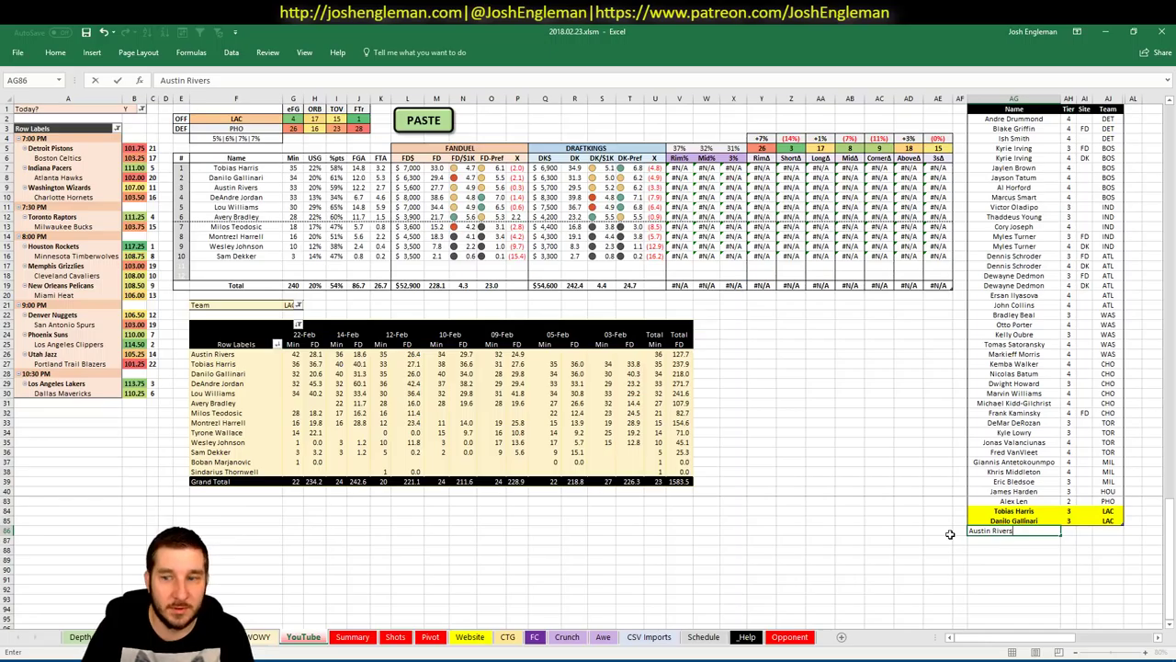
key(Tab)
text(3)
key(Return)
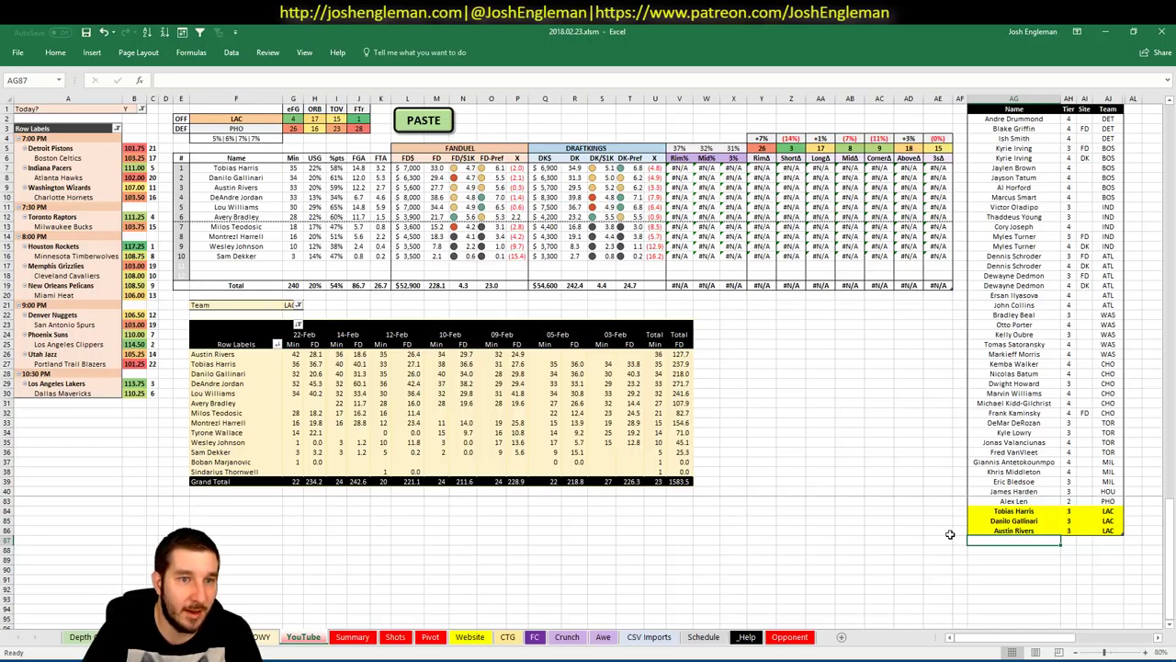
Step: Add DeAndre Jordan below Austin Rivers in the player tier list with tier 2 and site FD
text(DeAndre)
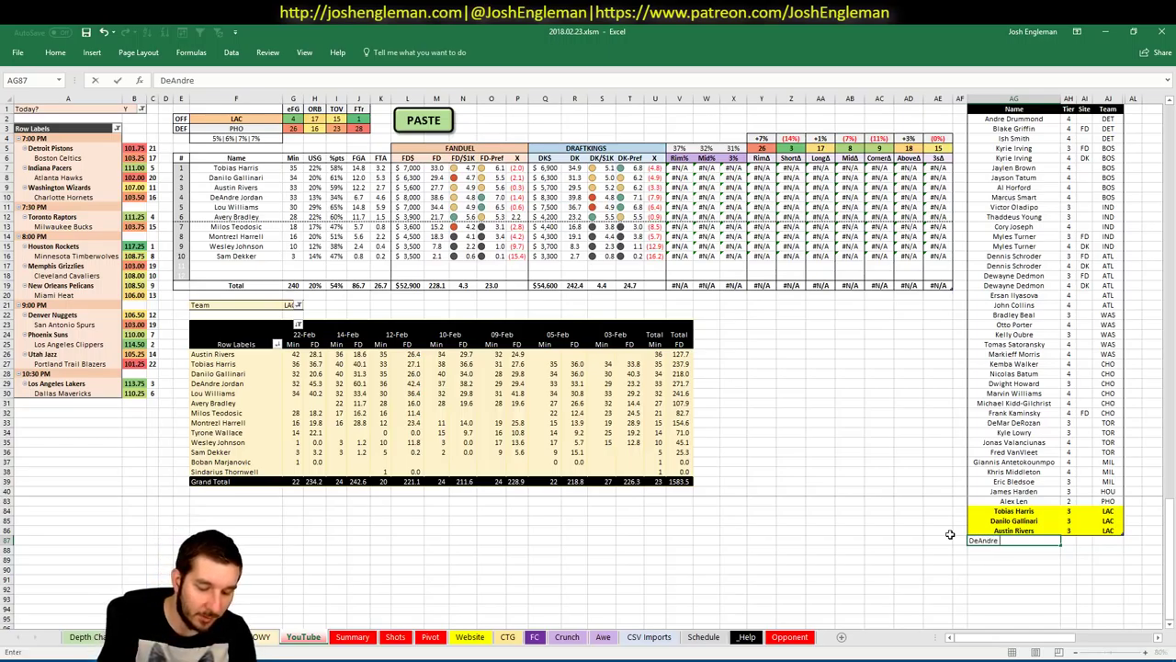
text( Jordan)
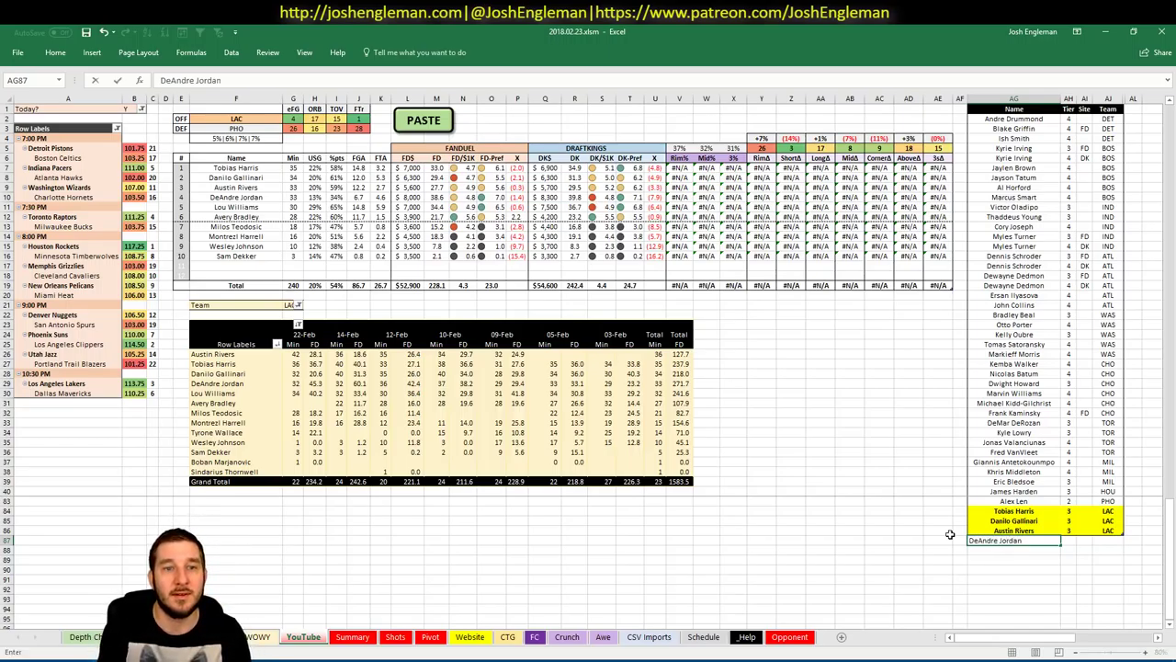
key(Tab)
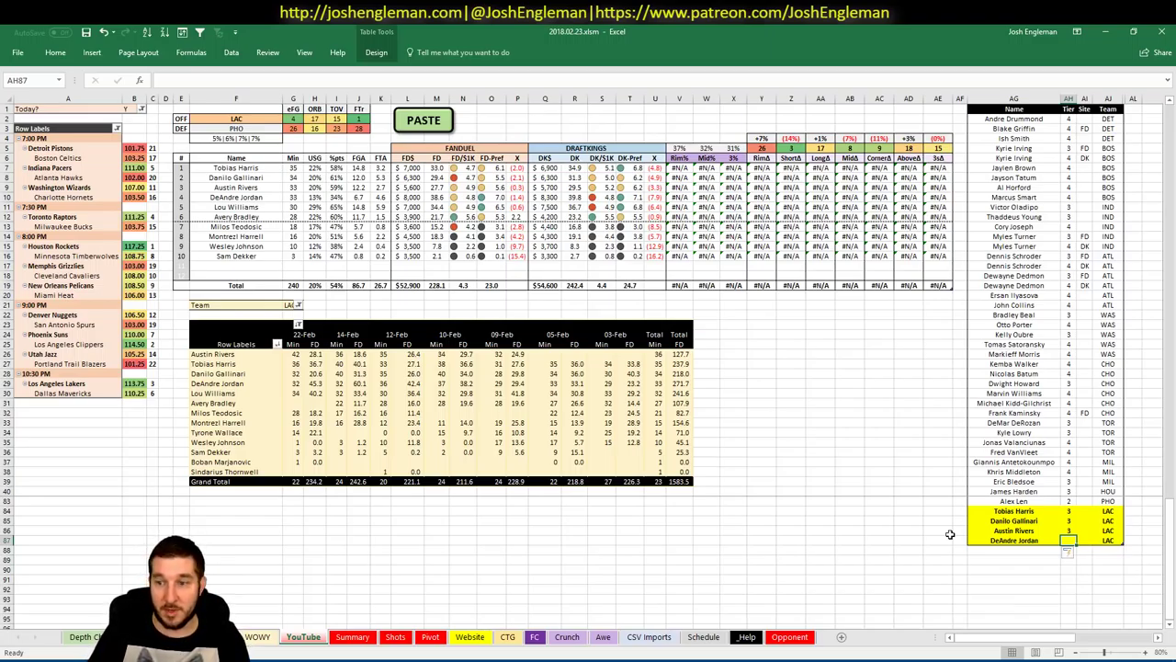
text(3)
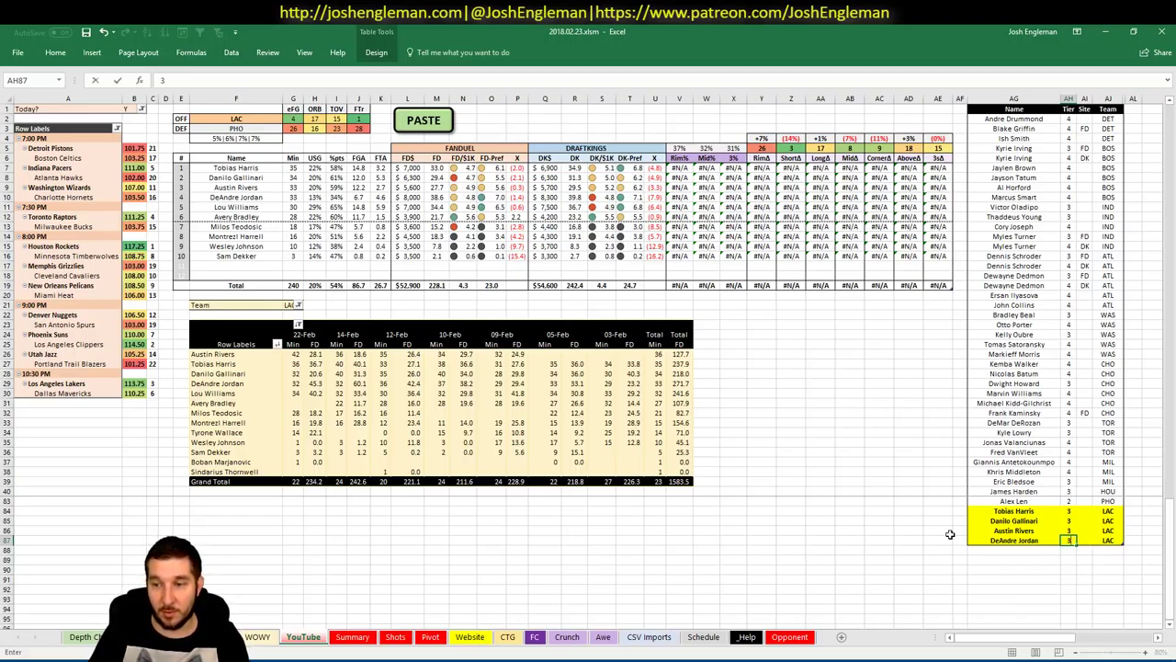
key(Tab)
text(2)
key(shift+Tab)
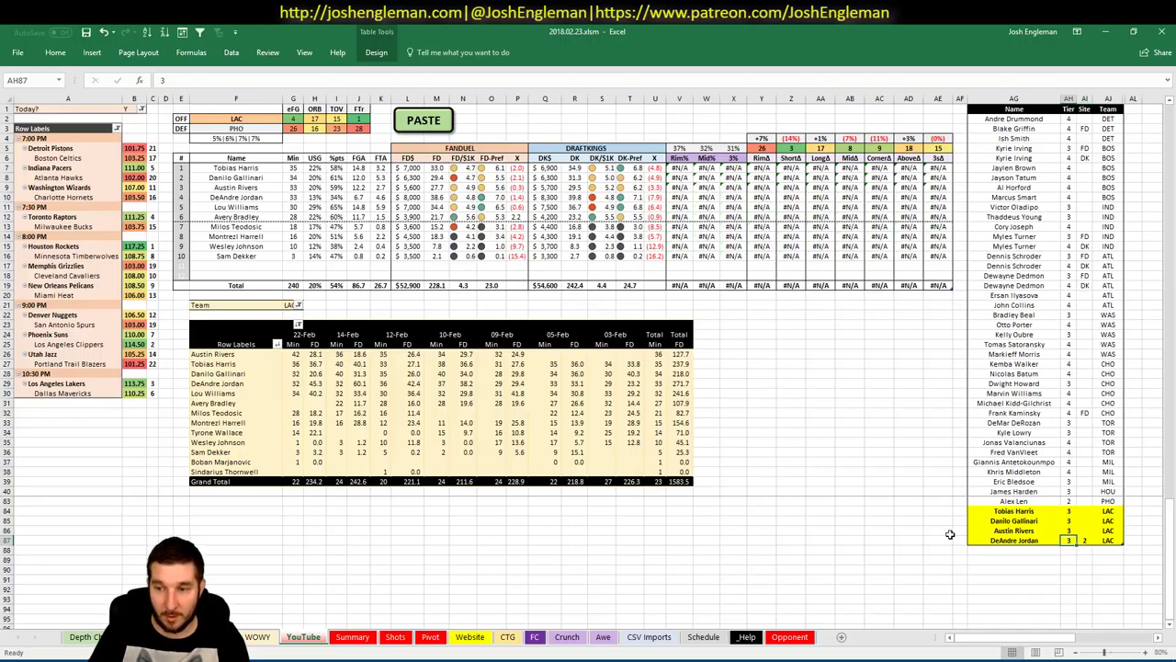
text(2)
key(Return)
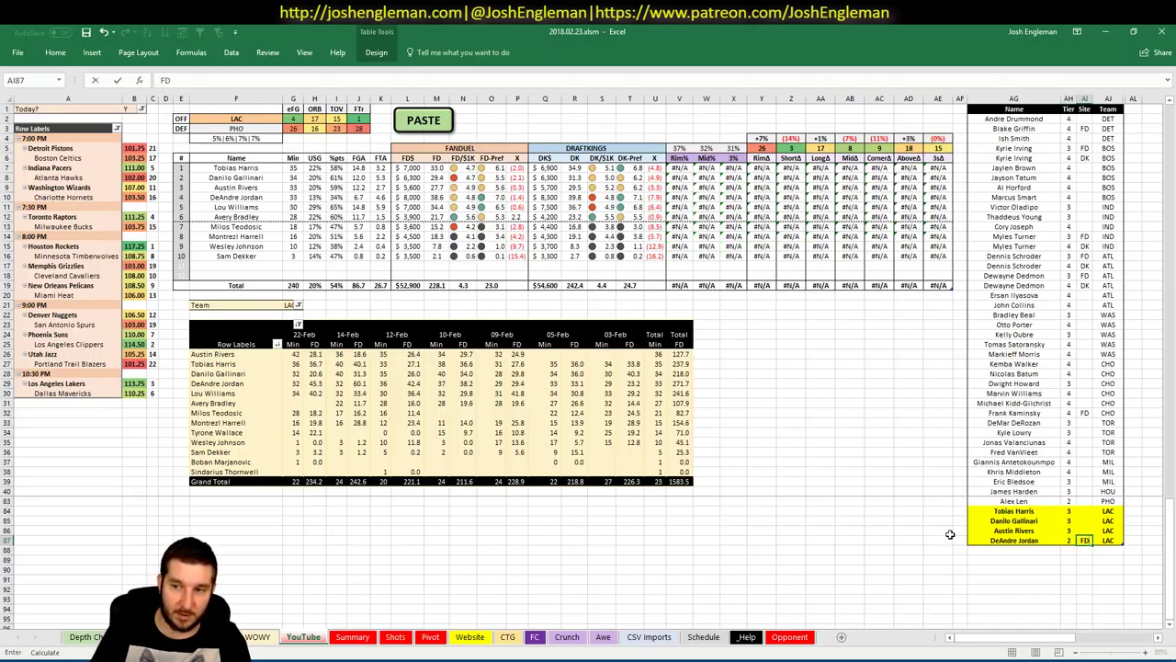
Step: Add a second DeAndre Jordan entry below the first in the player tier list with tier 3 and site DK
text(Dea)
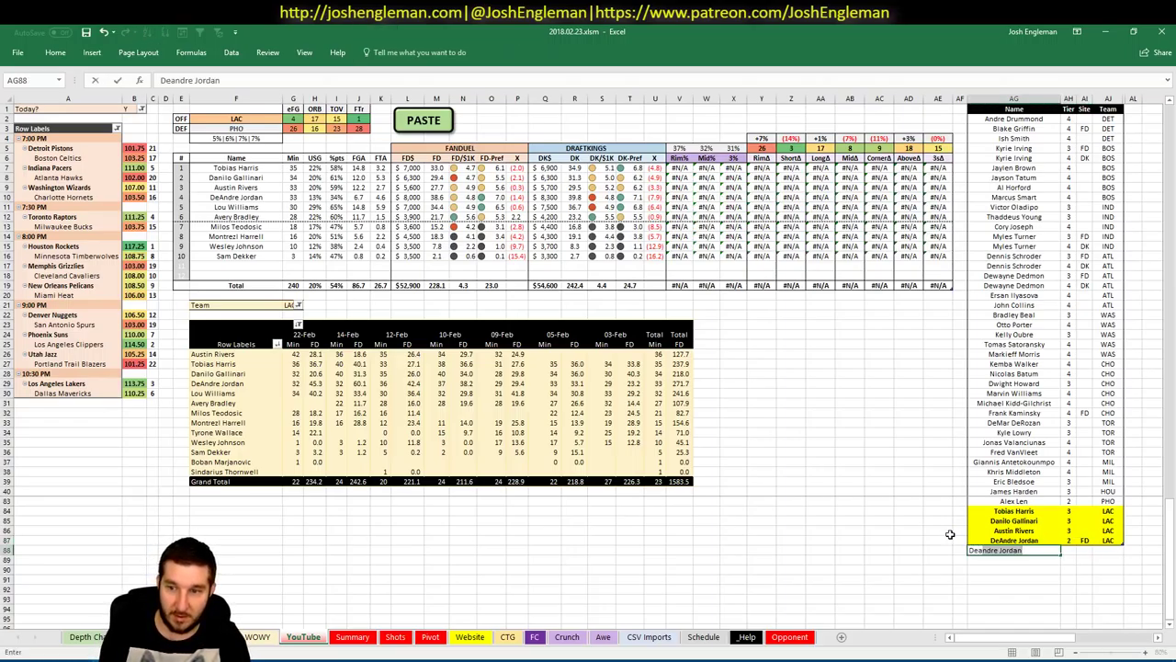
key(BackSpace)
key(BackSpace)
text(A)
key(Tab)
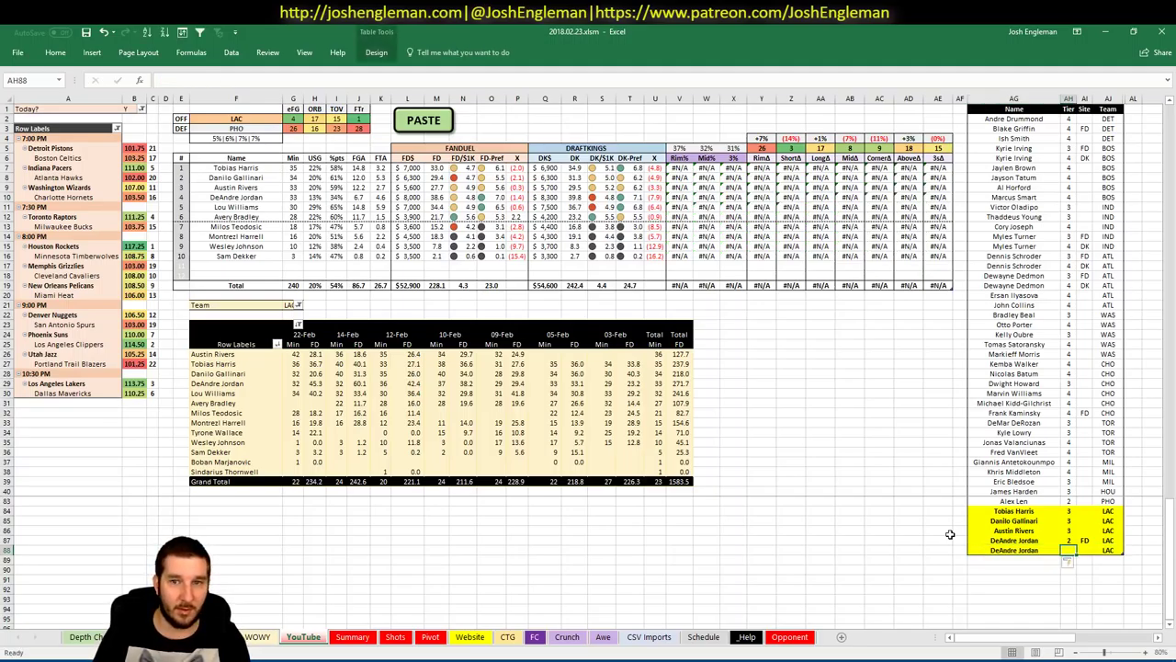
text(3)
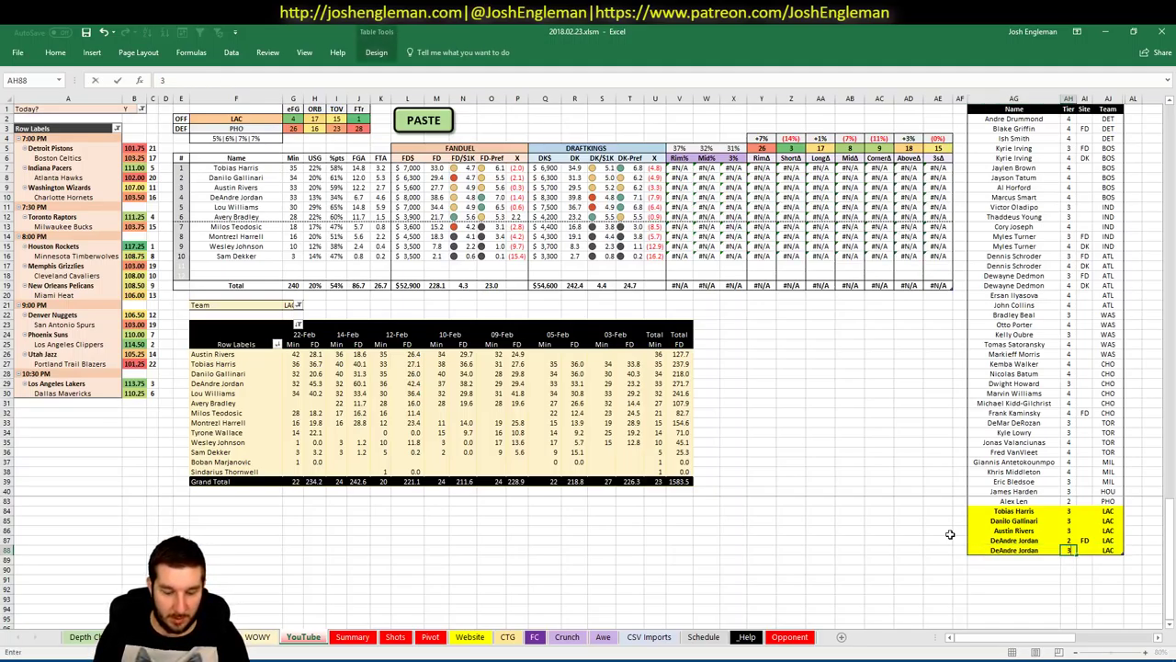
key(Tab)
text(DK)
key(Return)
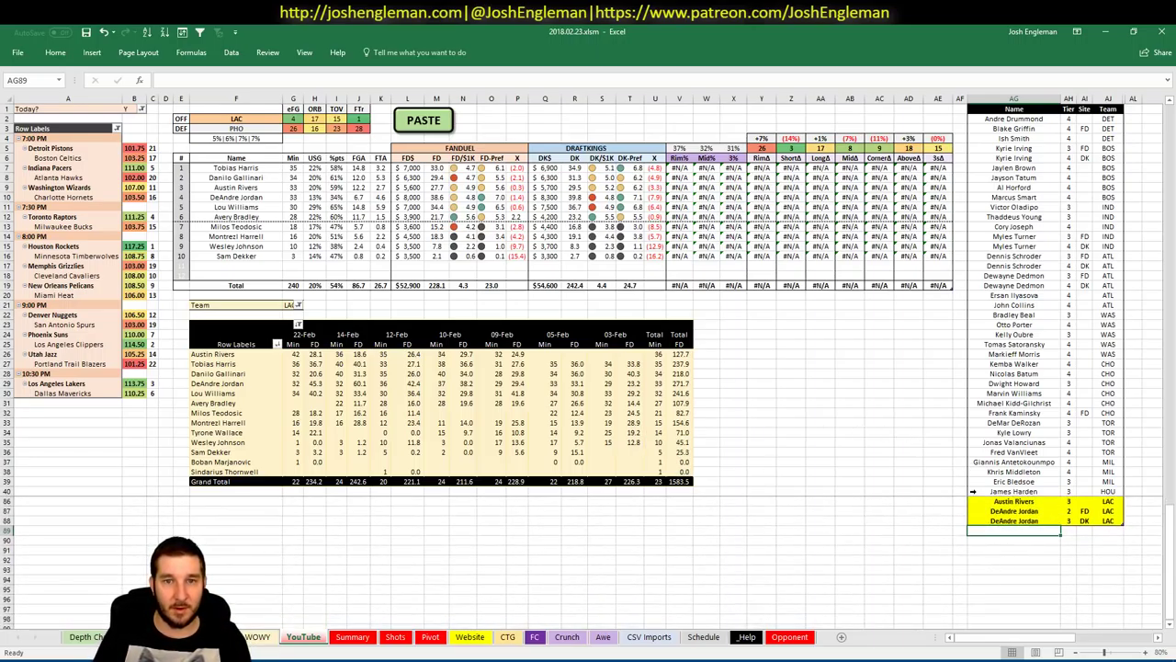
Step: Add Lou Williams below the second DeAndre Jordan entry in the player tier list with tier 3 and site FD
text(L)
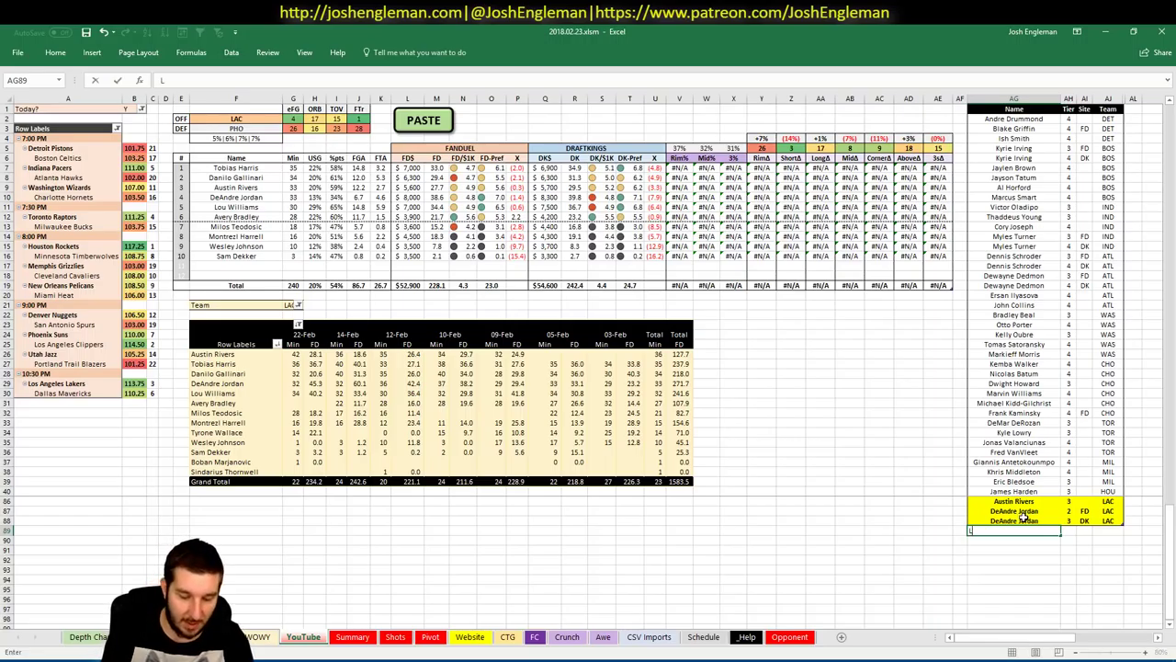
text(ou Williams)
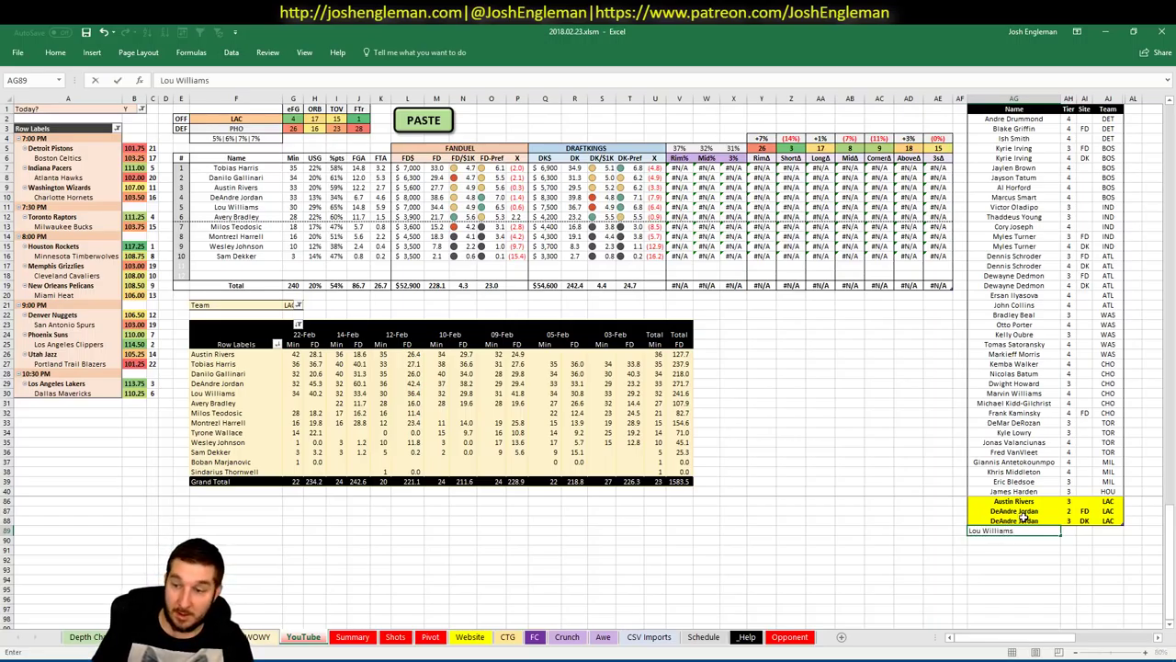
key(Tab)
text(FD)
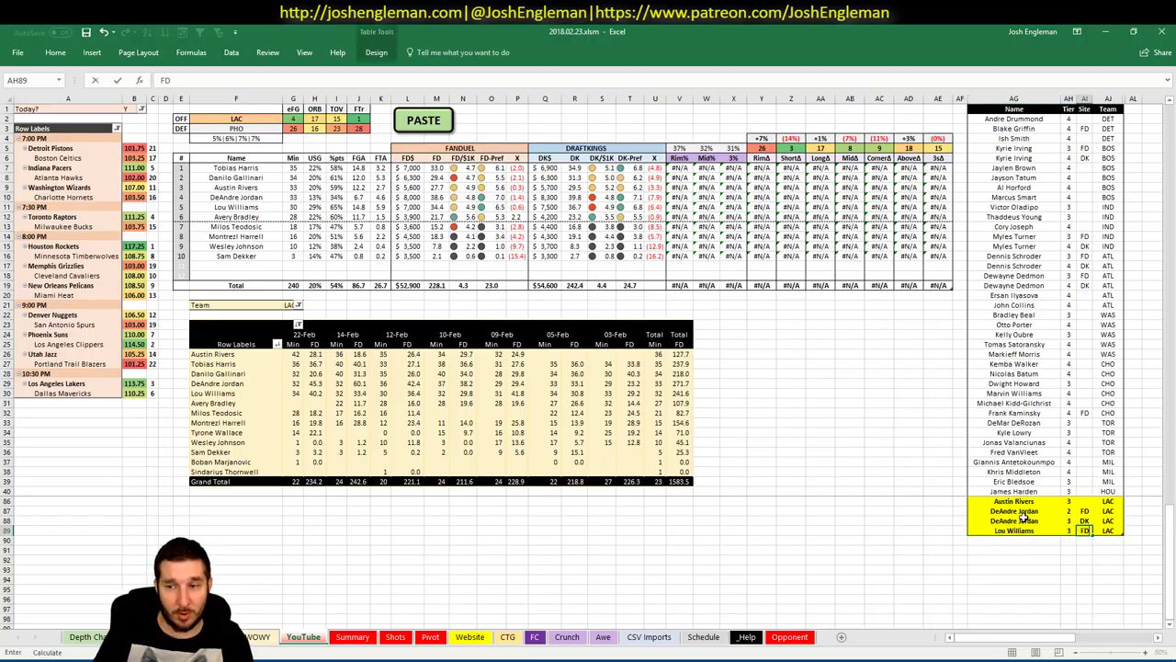
key(Return)
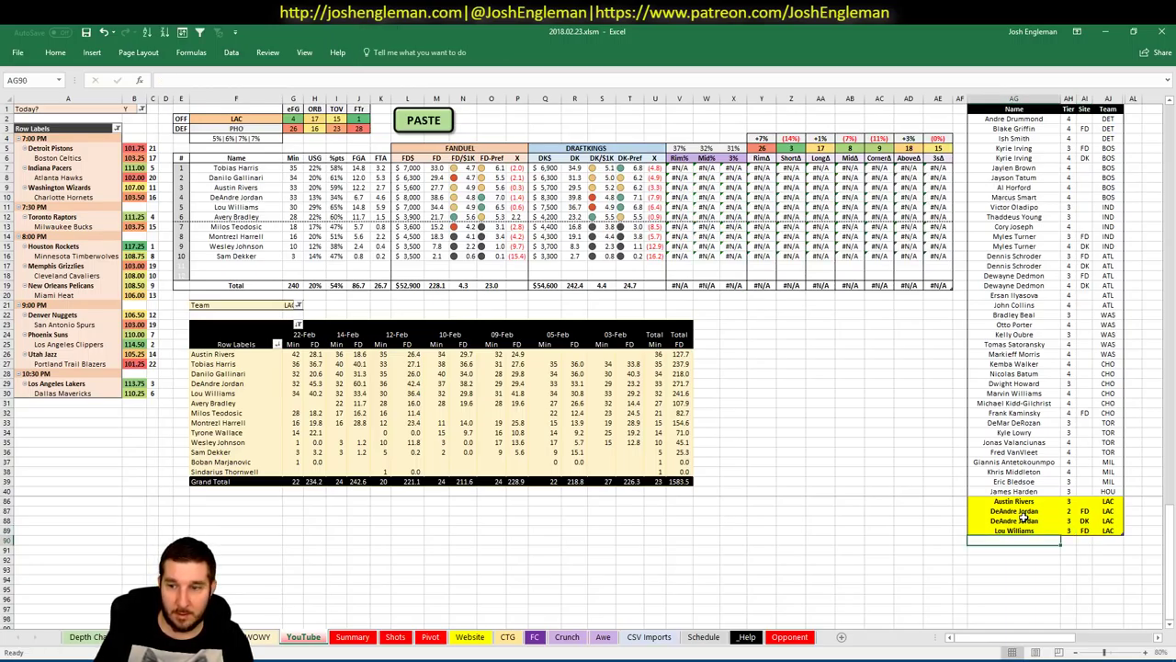
Step: Clear the site value of the Lou Williams entry in the player tier list
key(Up)
key(Right)
key(Right)
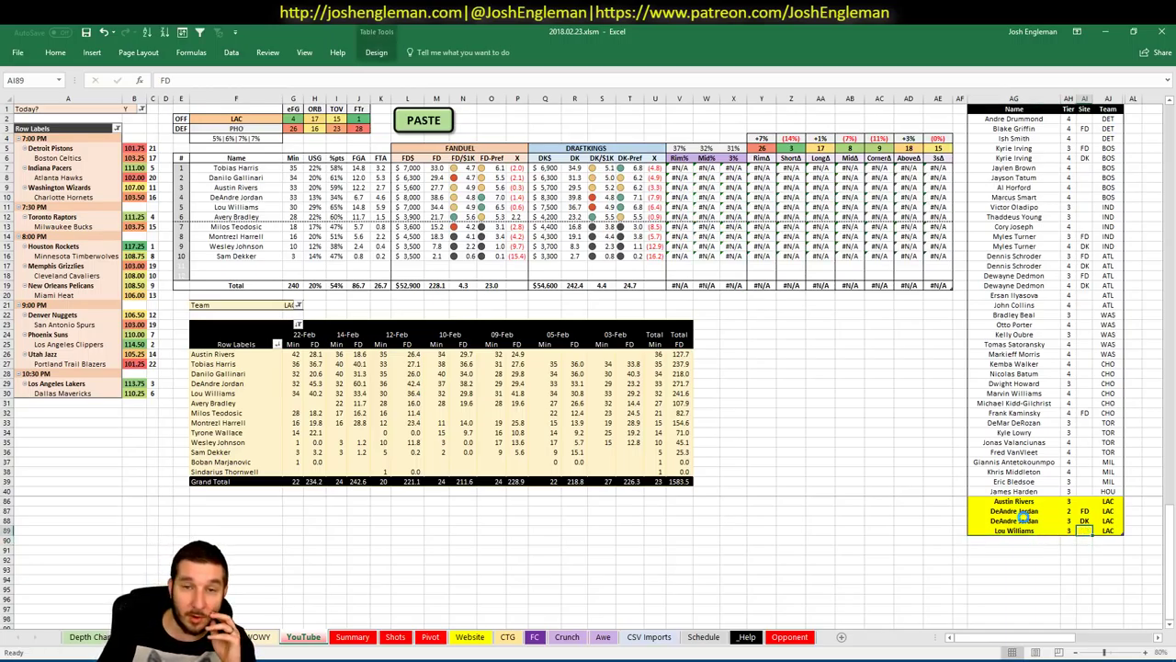
key(Delete)
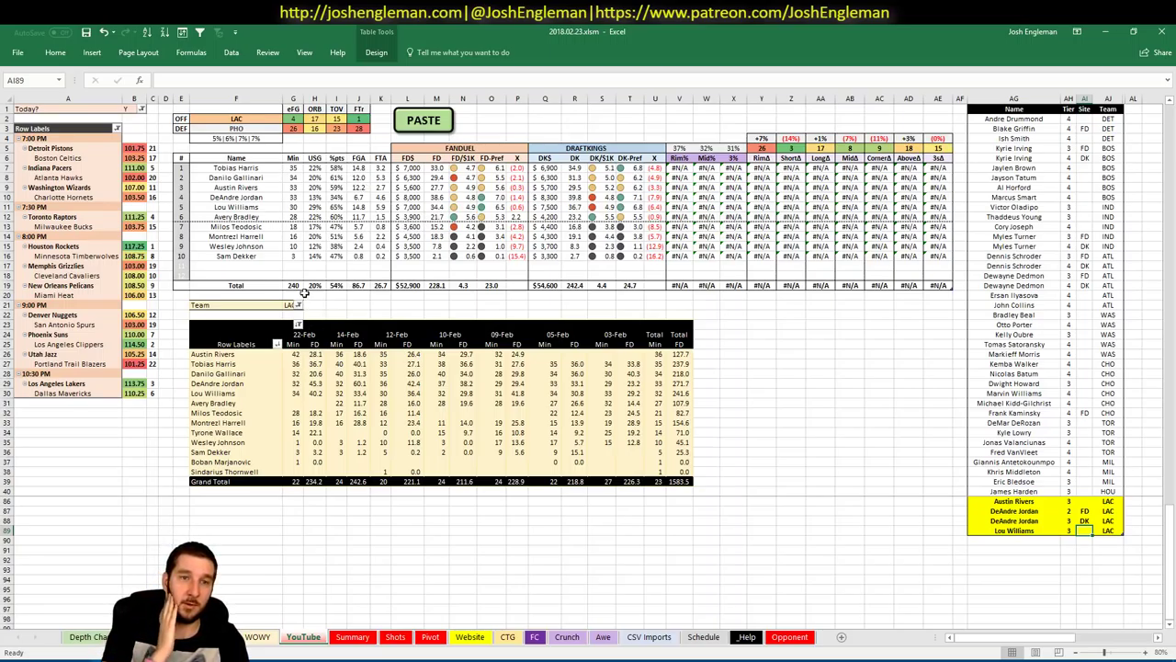
click(1014, 541)
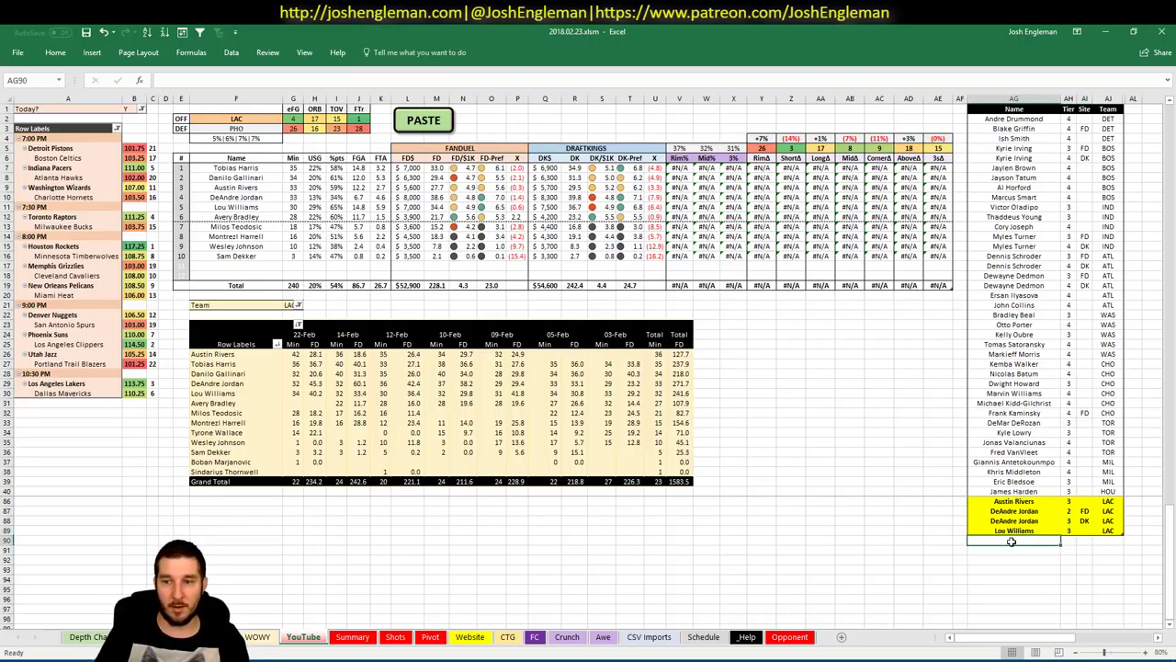
Step: Set the offensive team of the projections to UTA and filter the game log by team UTA
click(303, 637)
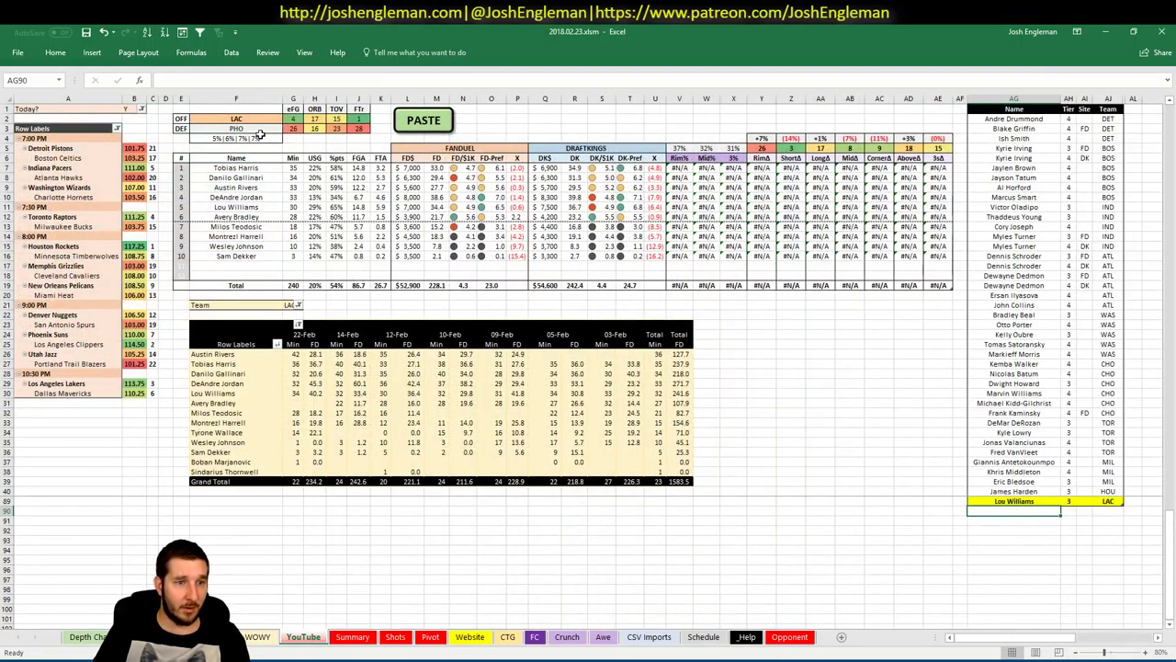
click(249, 117)
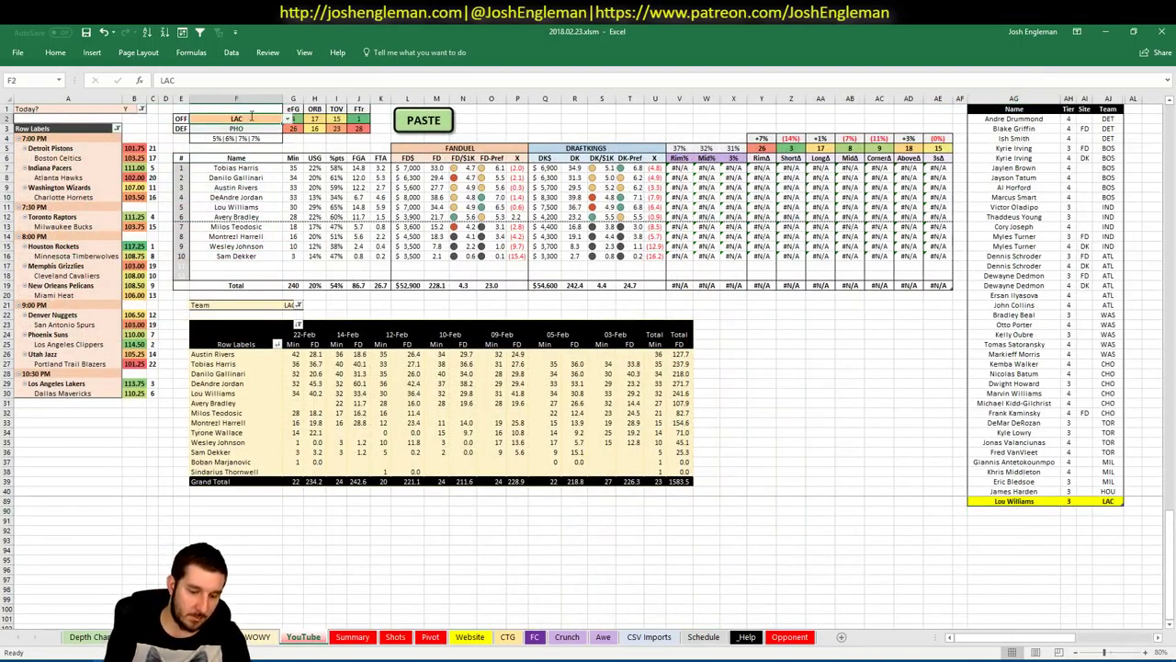
text(UTA)
key(Return)
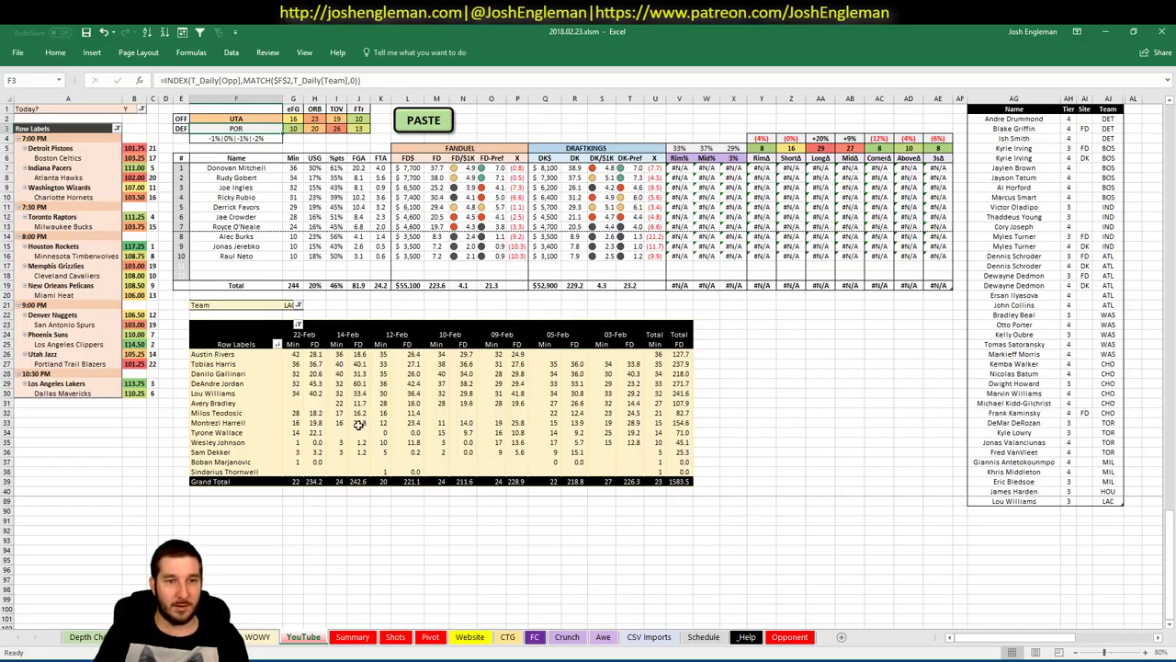
click(286, 305)
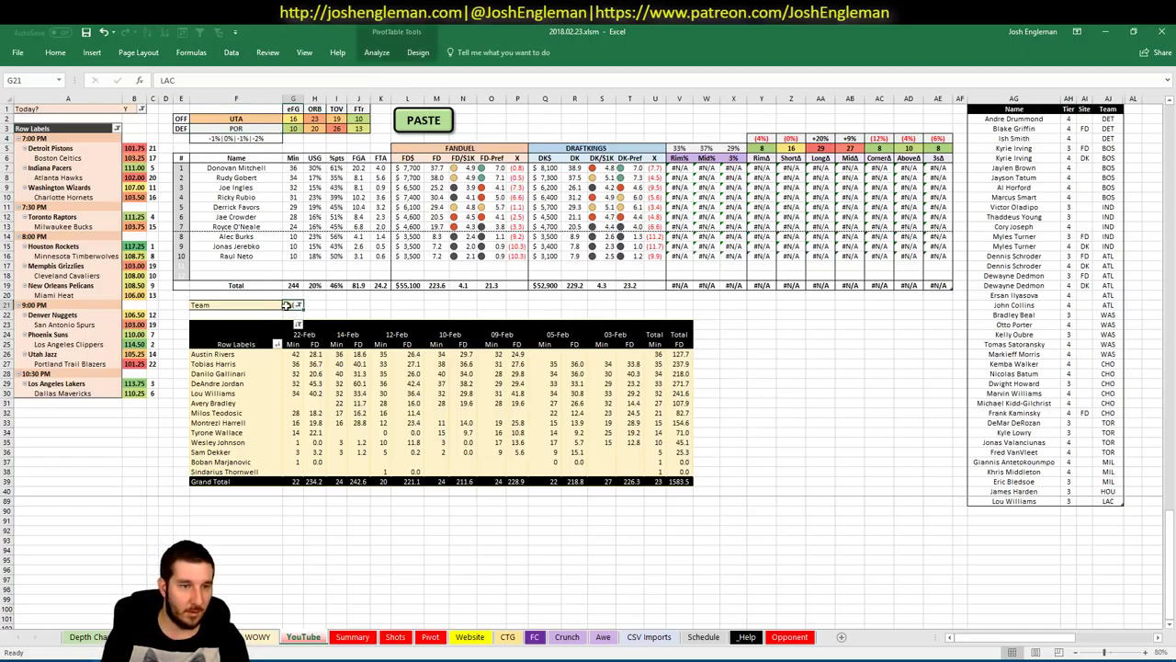
text(UTA)
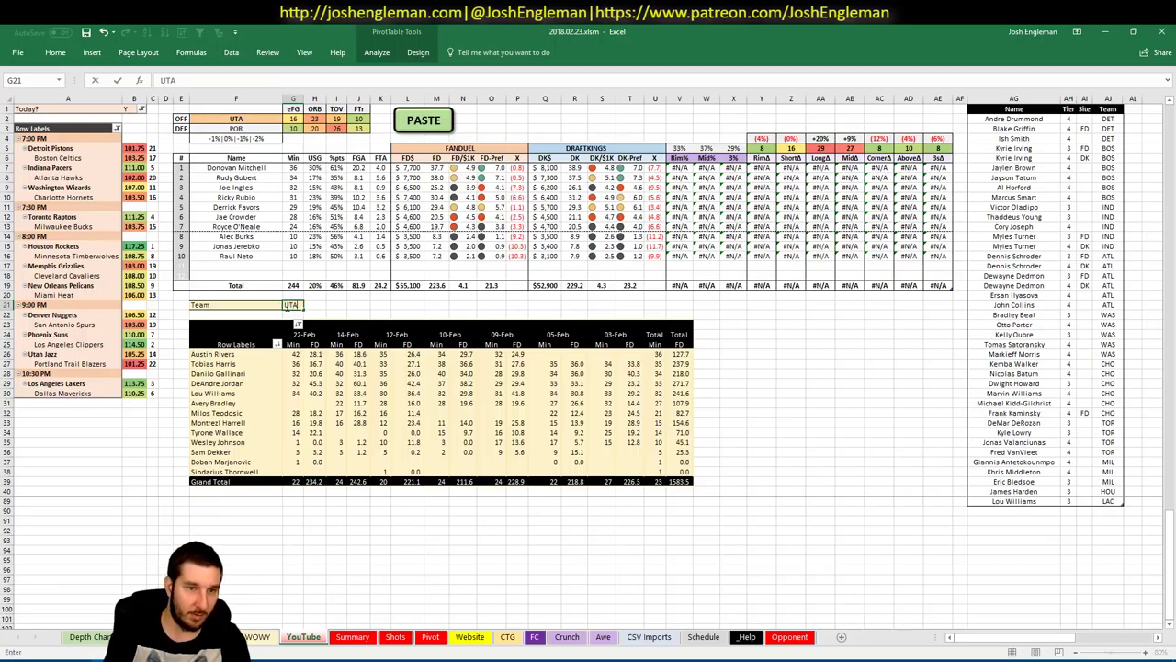
key(Return)
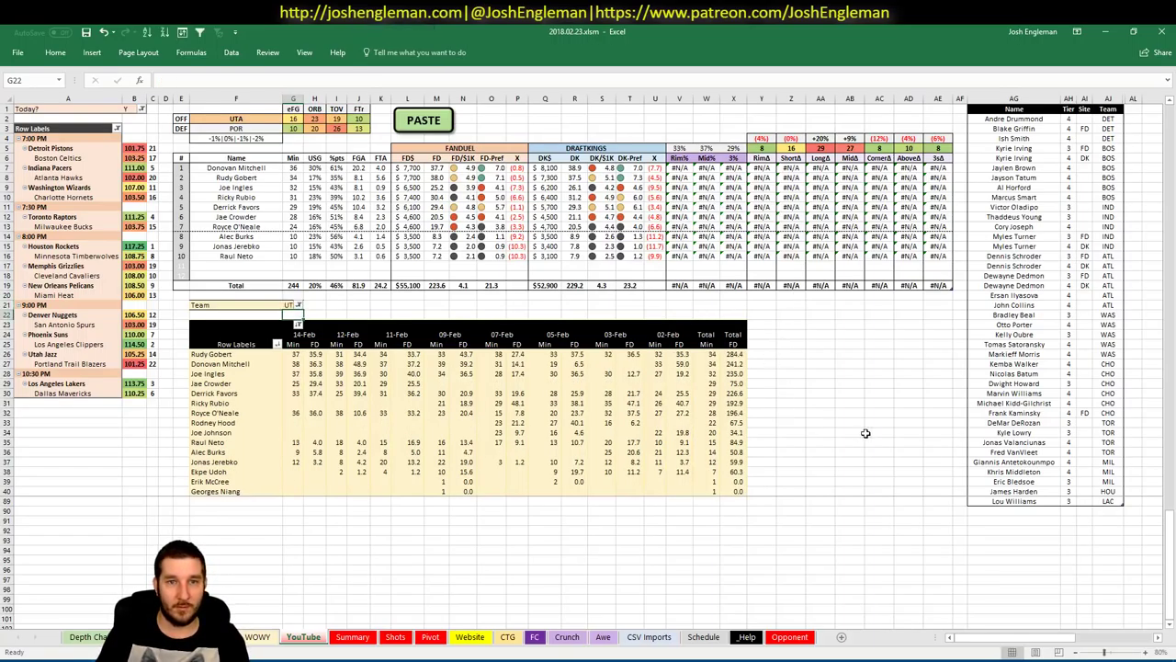
Step: Add Donovan Mitchell below Lou Williams in the player tier list with tier 3 and site FD
click(1038, 510)
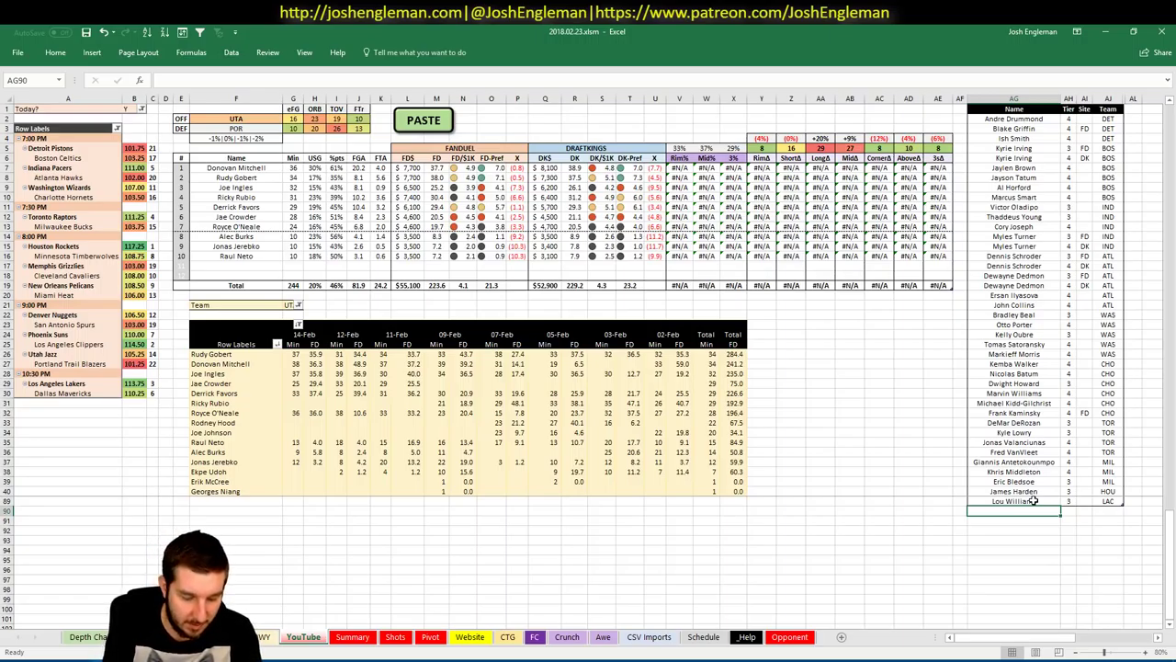
text(Donovan Mitch)
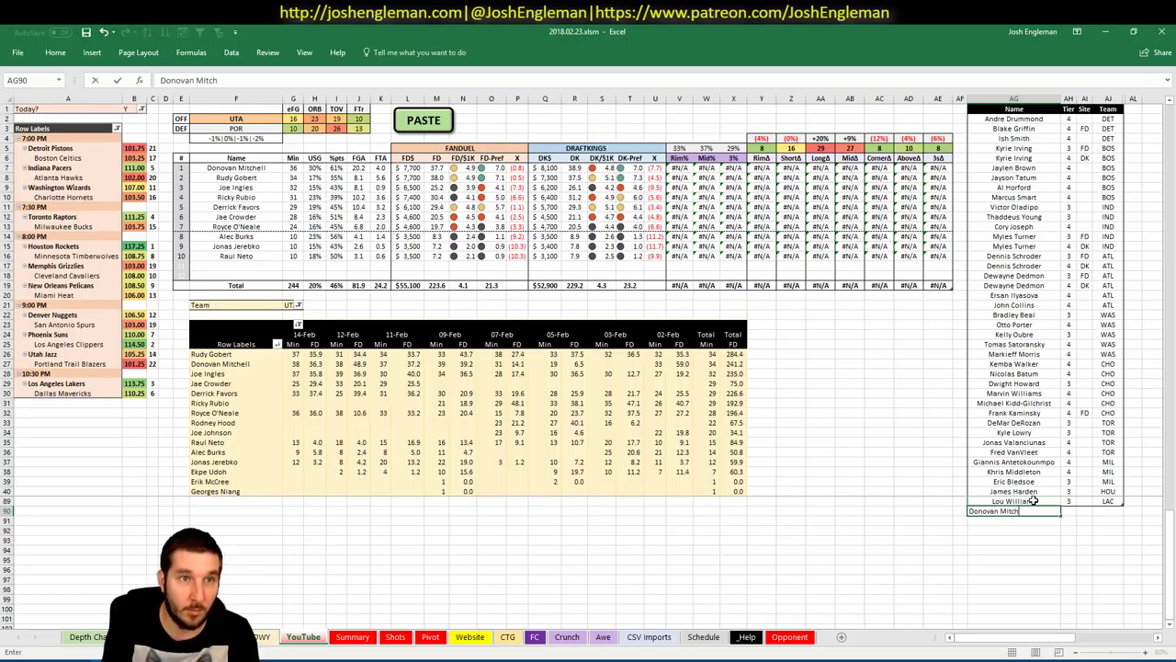
text(ell)
key(Tab)
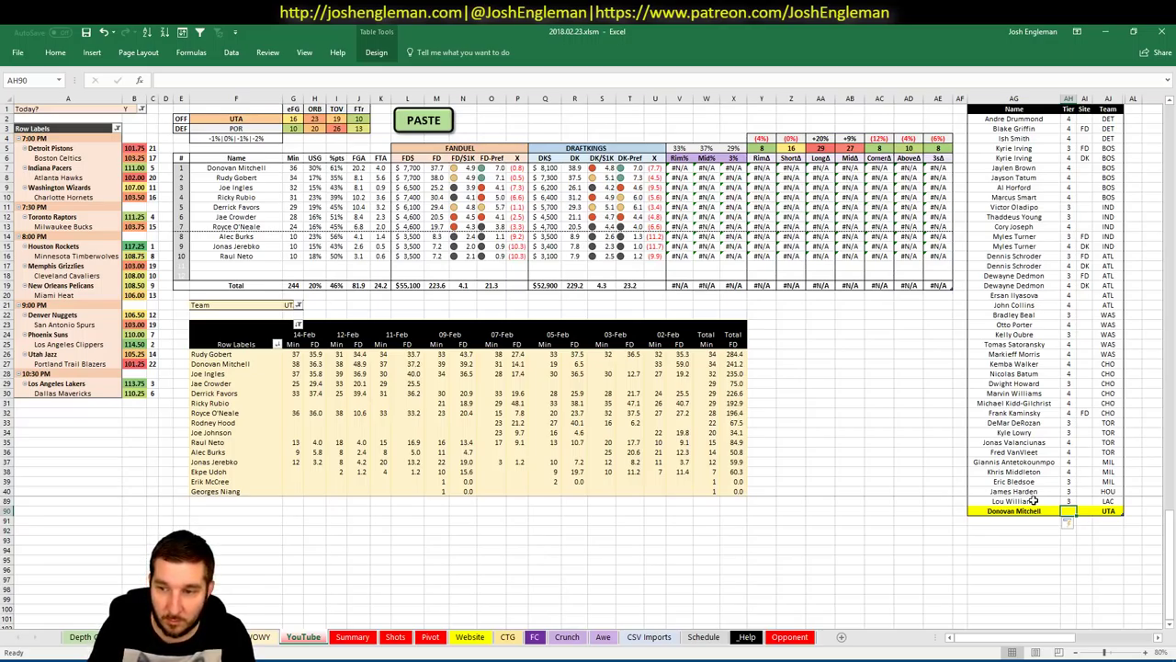
text(3)
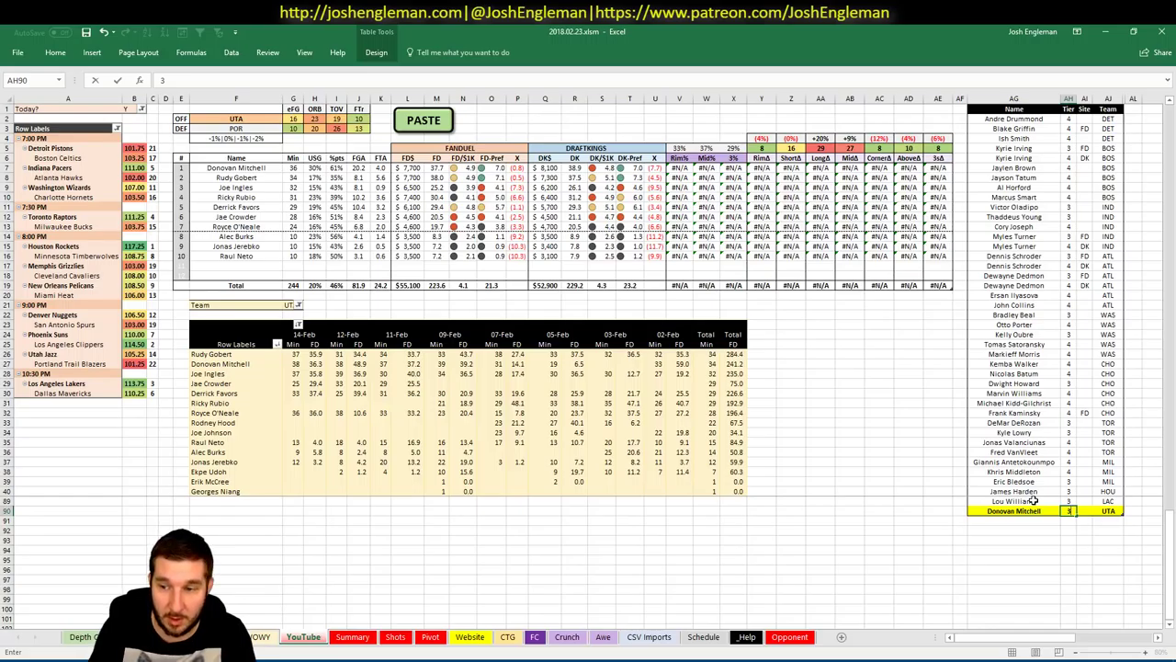
key(Tab)
text(FD)
key(Return)
Step: Add a second Donovan Mitchell entry below the first in the player tier list with tier 4 and site DK
text(Donovan Mitchell)
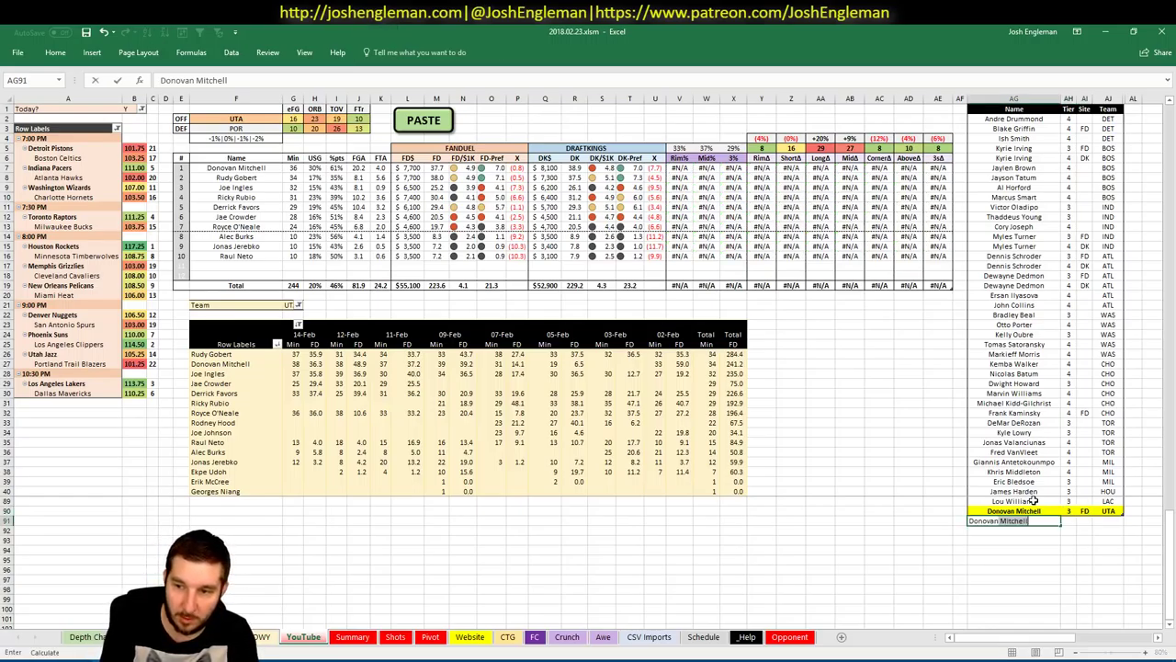
key(Tab)
text(4)
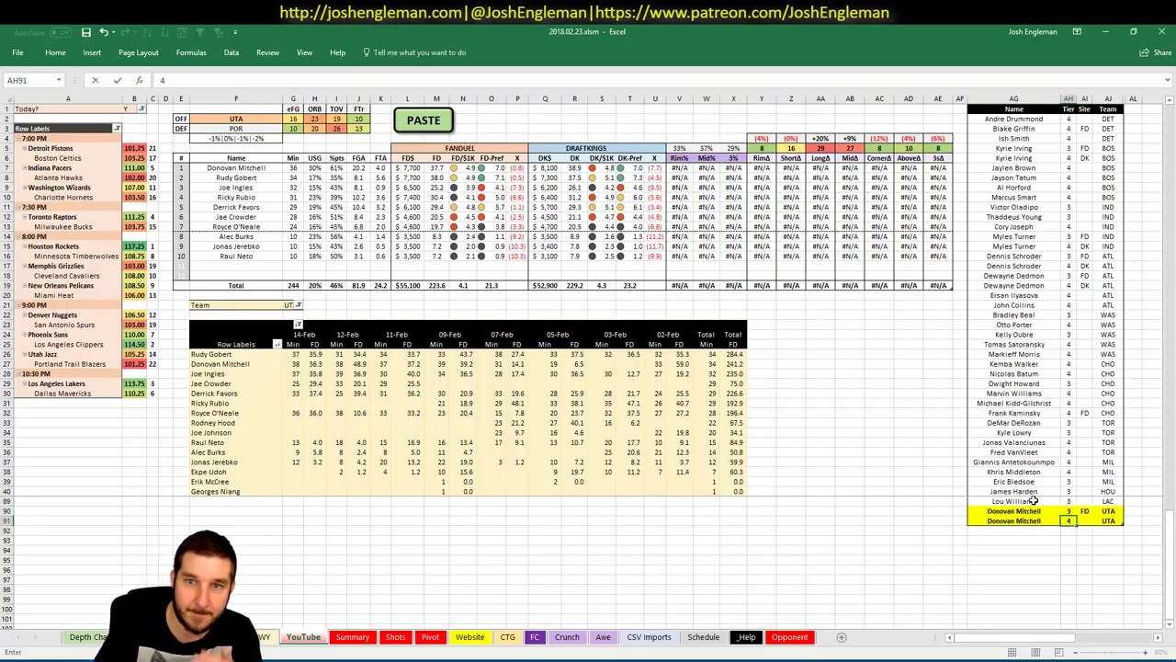
key(Tab)
text(DK)
key(Return)
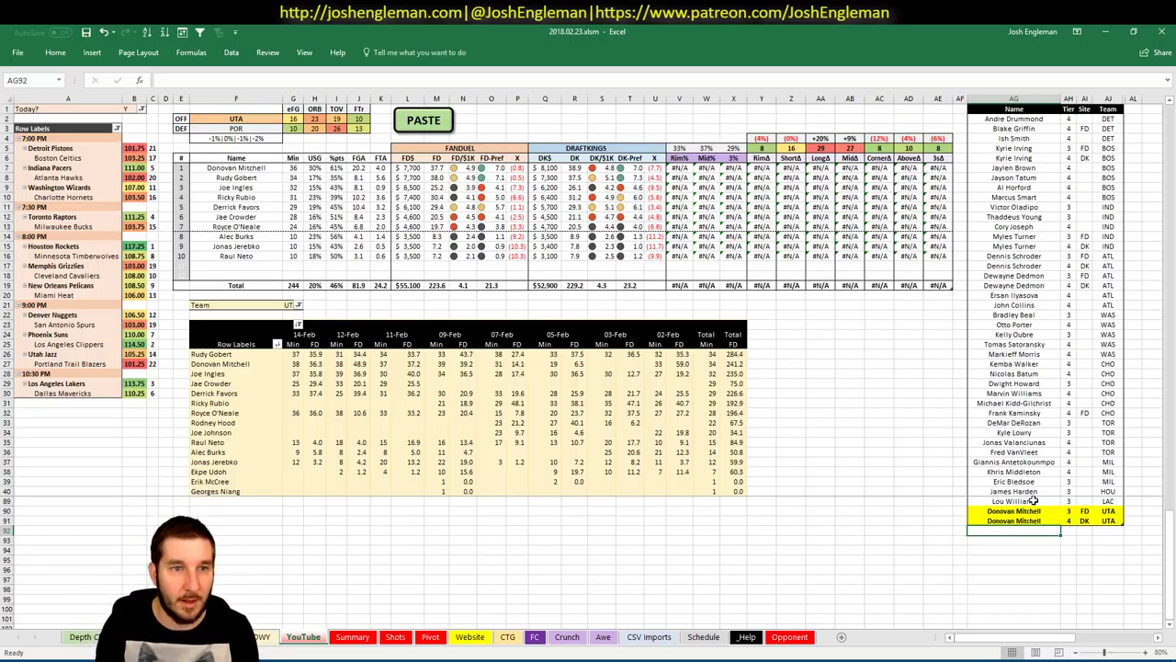
Step: Add Rudy Gobert below the Donovan Mitchell entries in the player tier list with tier 3
text(Rudy Gobert)
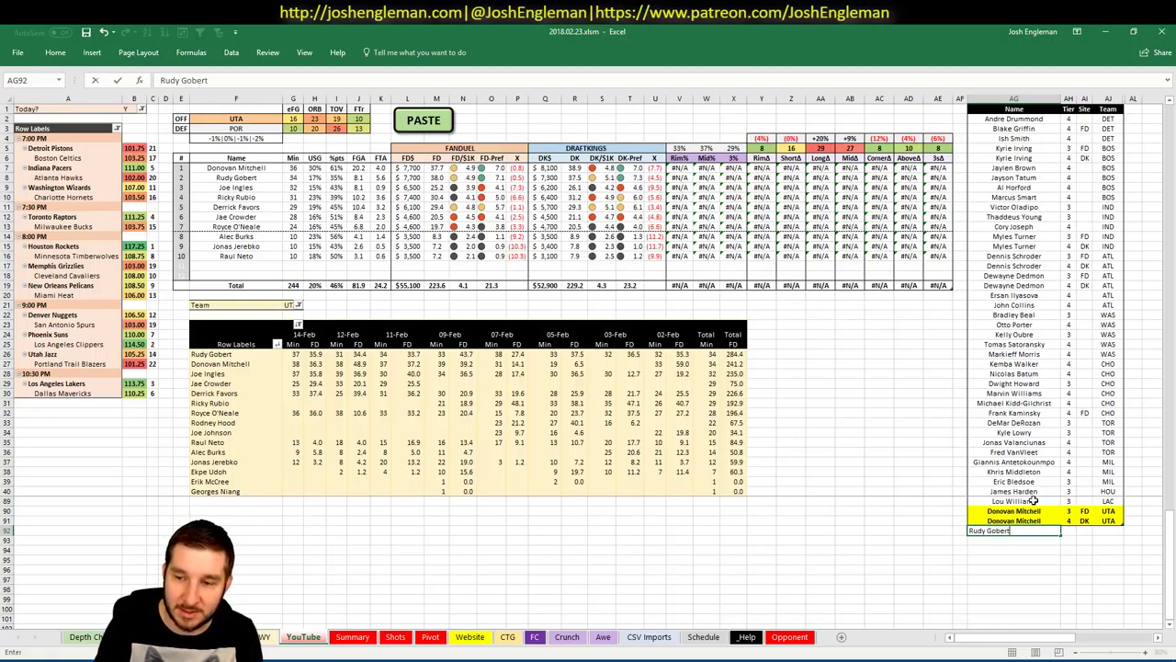
key(Tab)
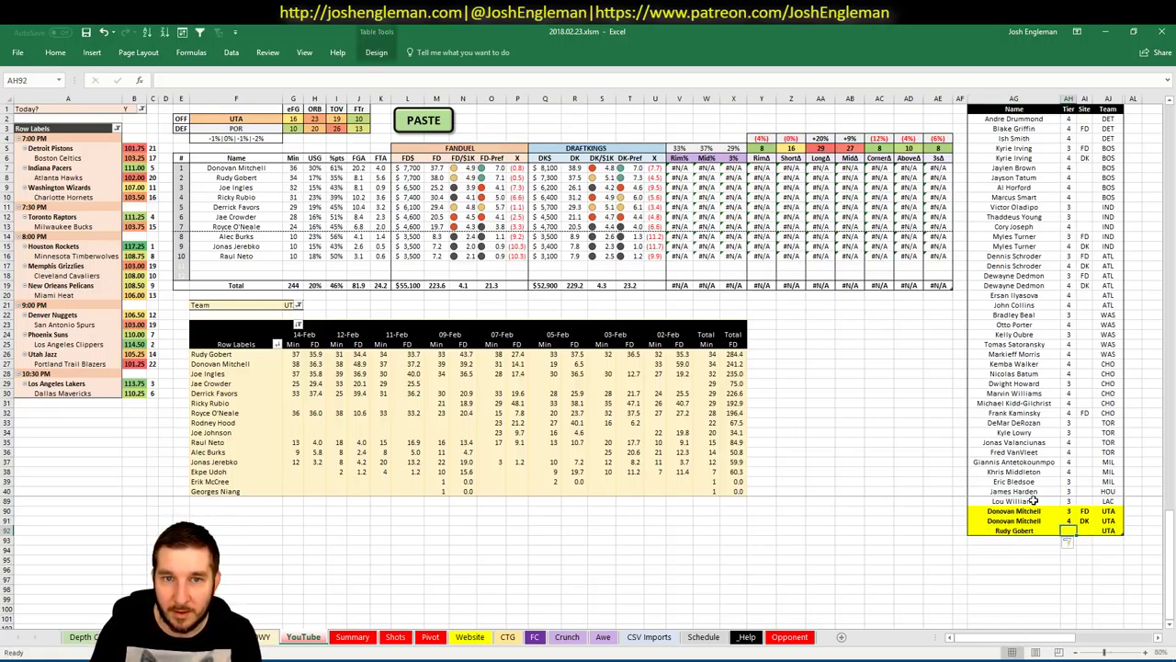
text(3)
key(Return)
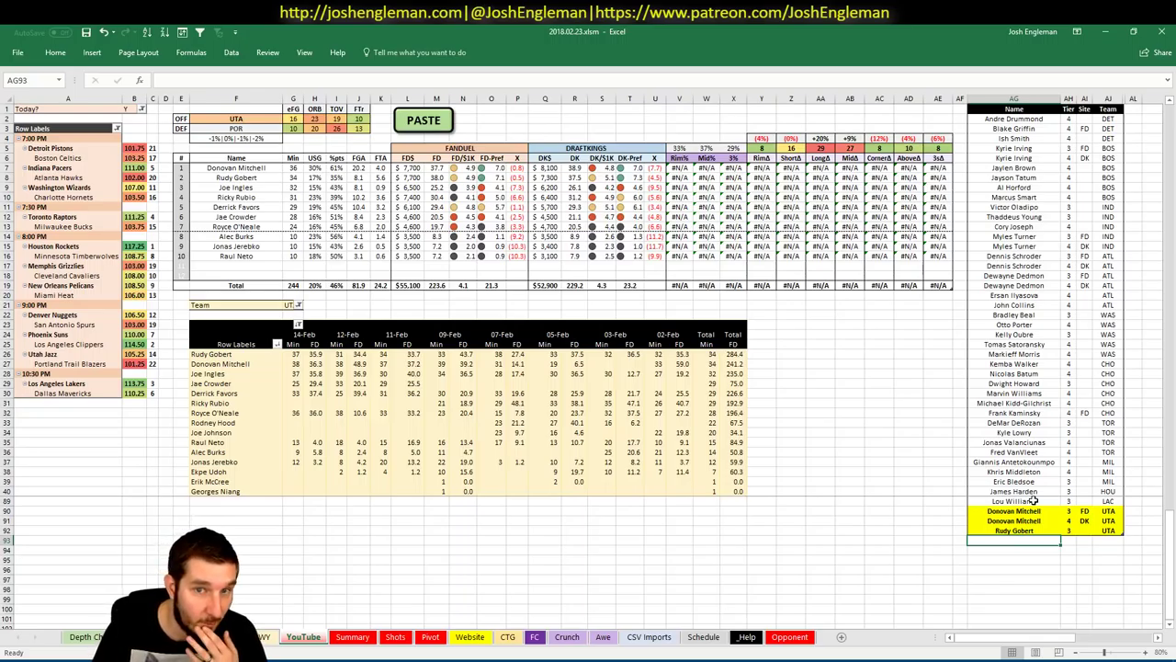
Step: Add Ricky Rubio below Rudy Gobert in the player tier list with tier 4
text(Ricky Rubio)
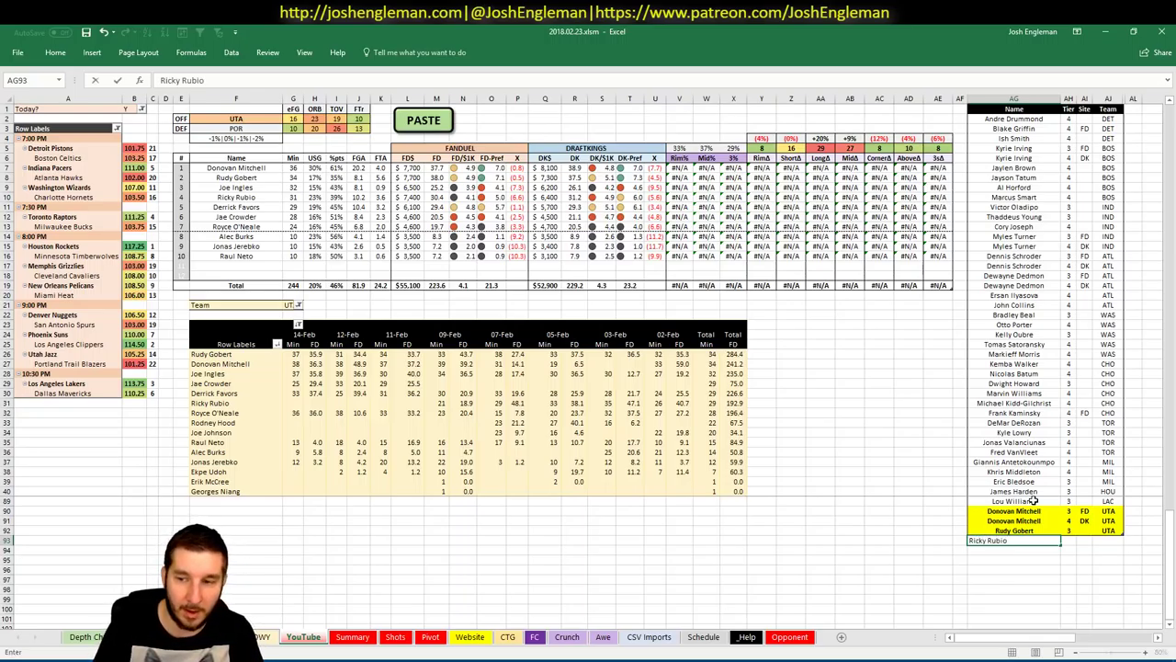
key(Tab)
text(4)
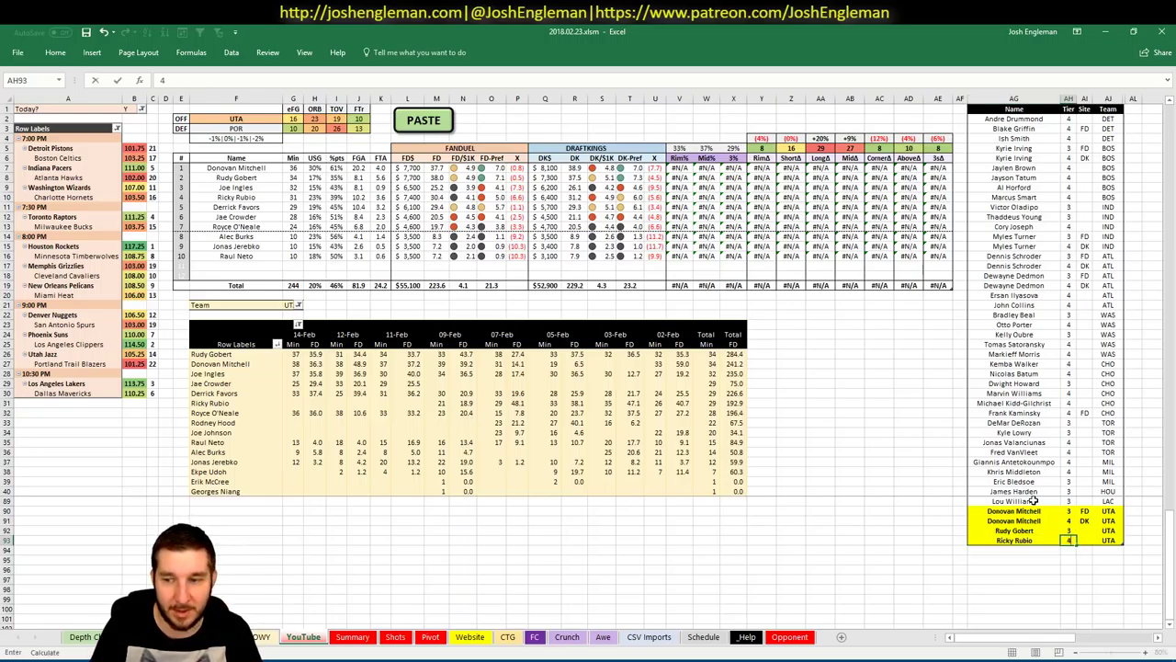
key(Left)
key(Left)
key(Left)
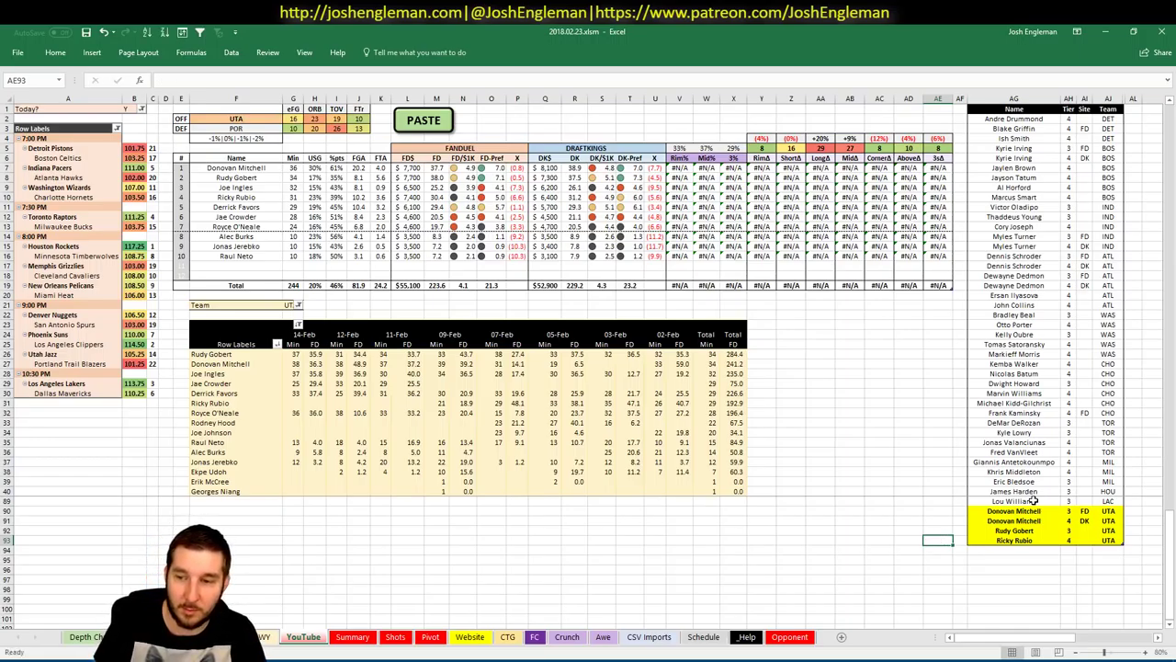
Step: Add Derrick Favors below Ricky Rubio in the player tier list with tier 3
key(Right)
key(Right)
key(Down)
text(Derrick)
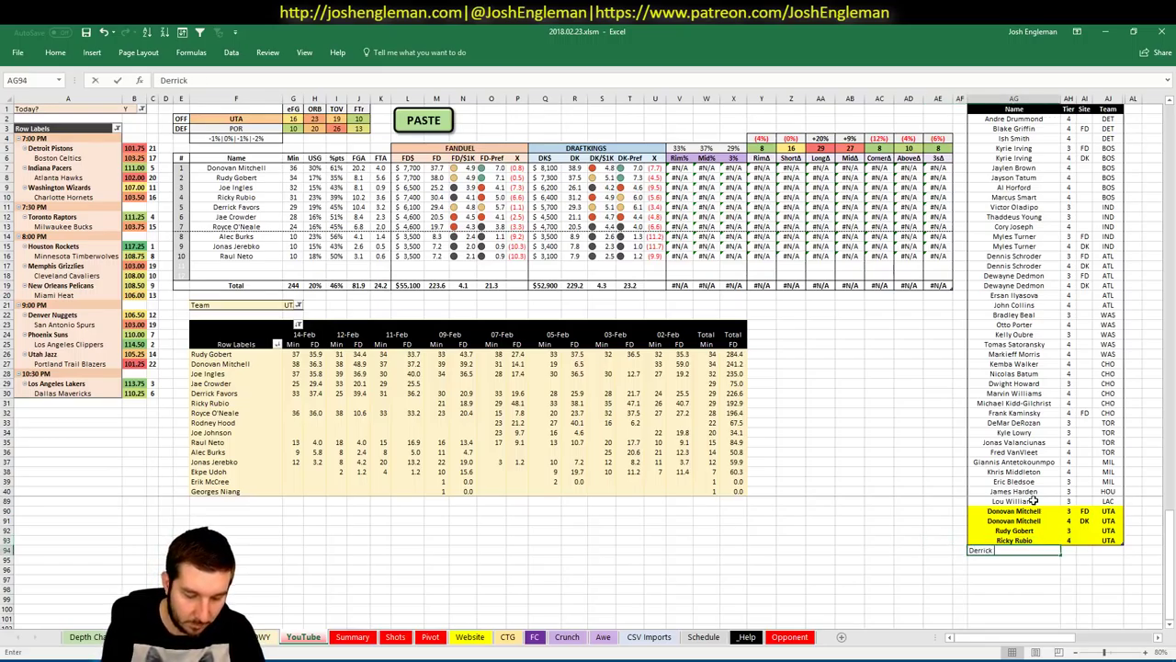
text( Favo)
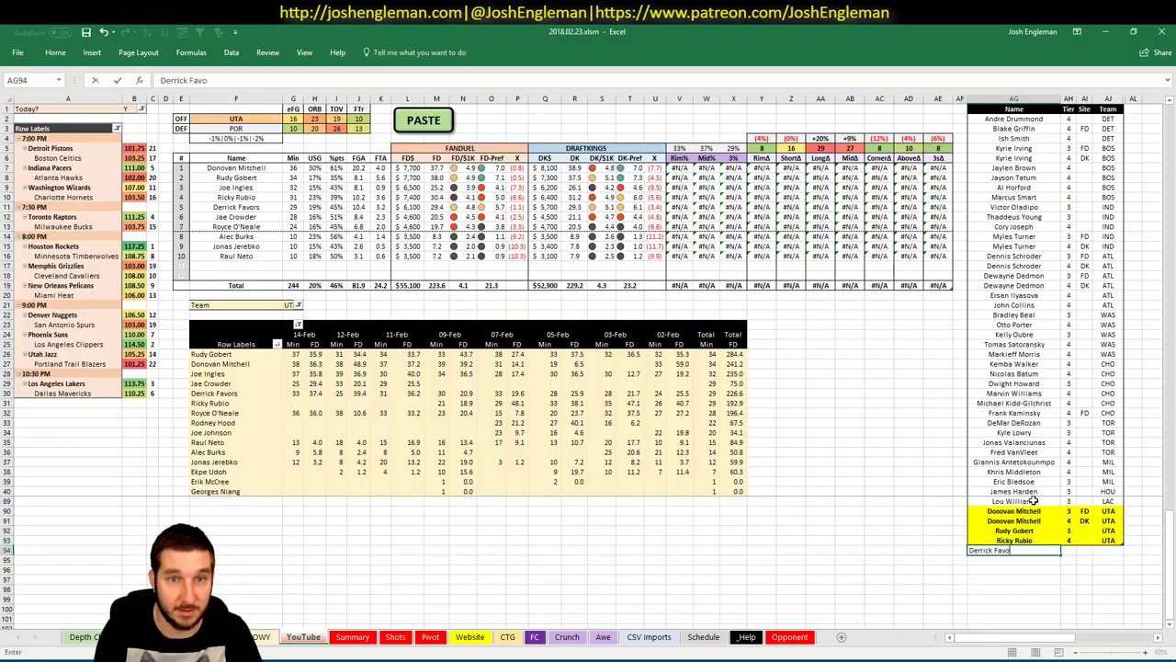
text(rs)
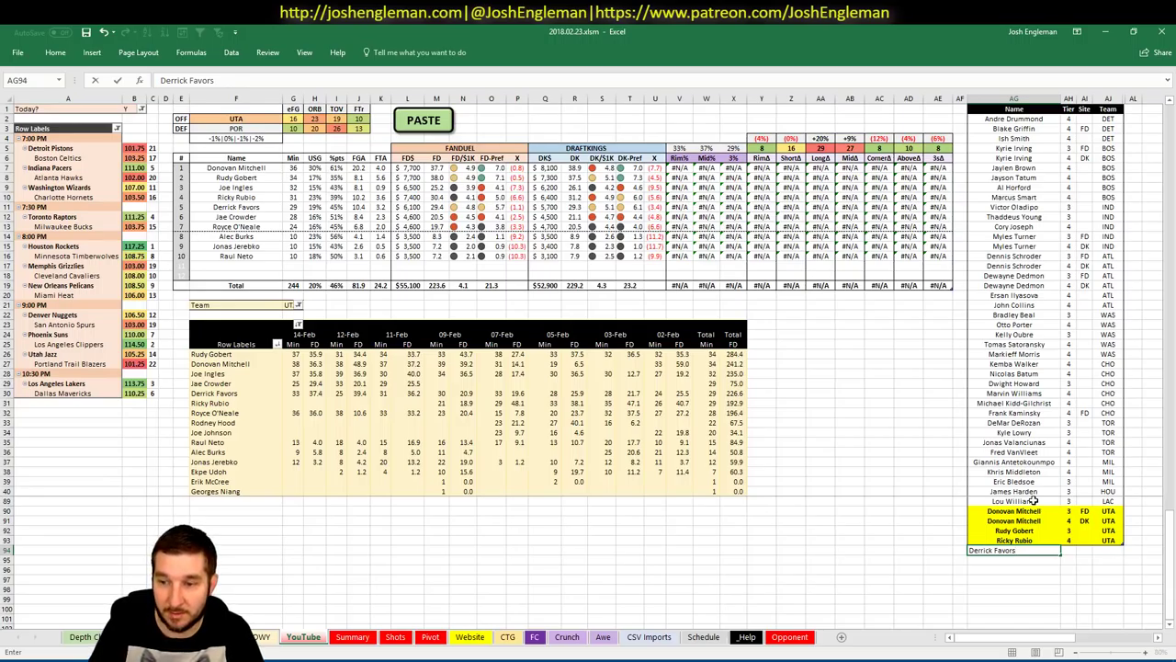
key(Tab)
key(Return)
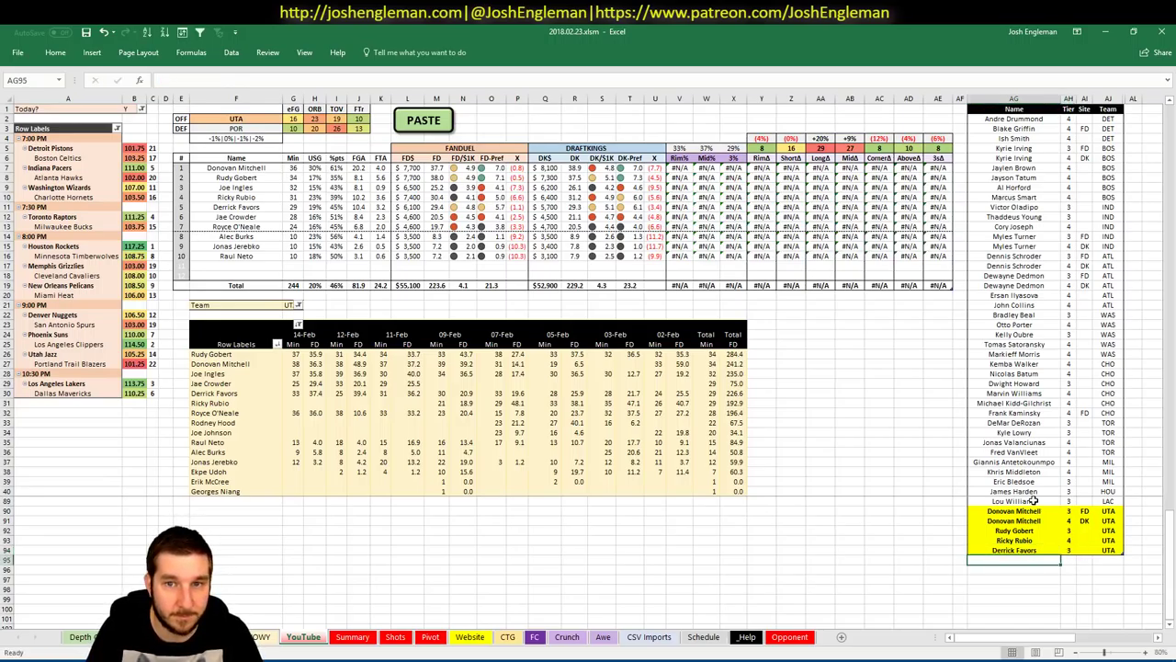
Step: Set the offensive team of the projections to POR and filter the game log by team POR
click(221, 117)
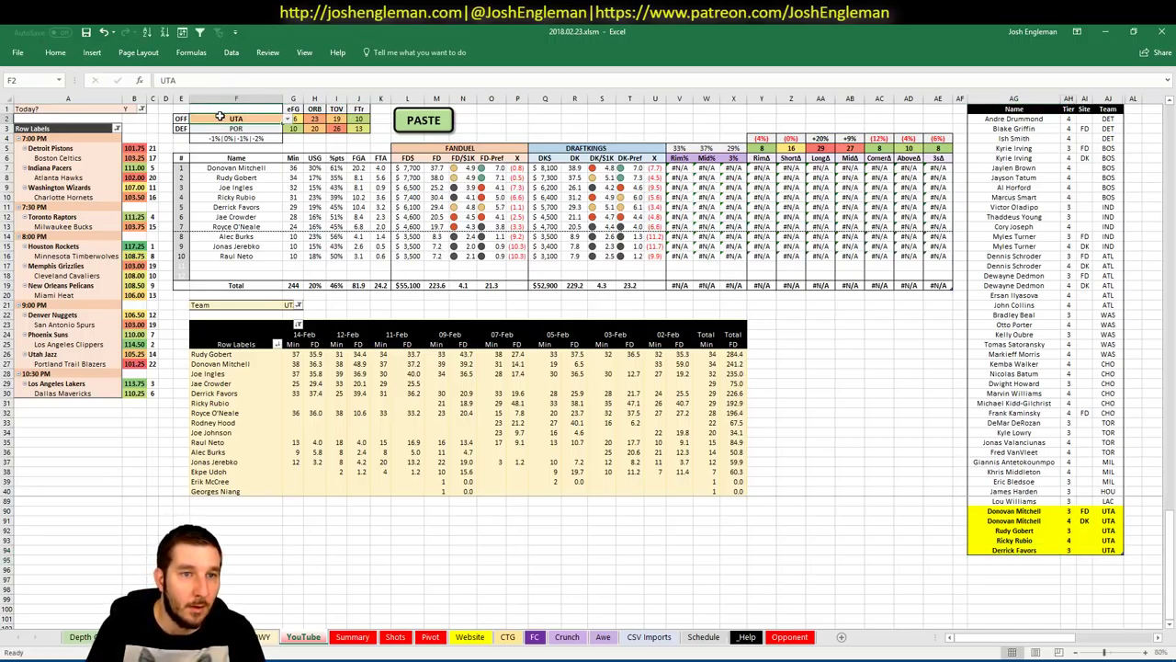
text(POR)
key(Return)
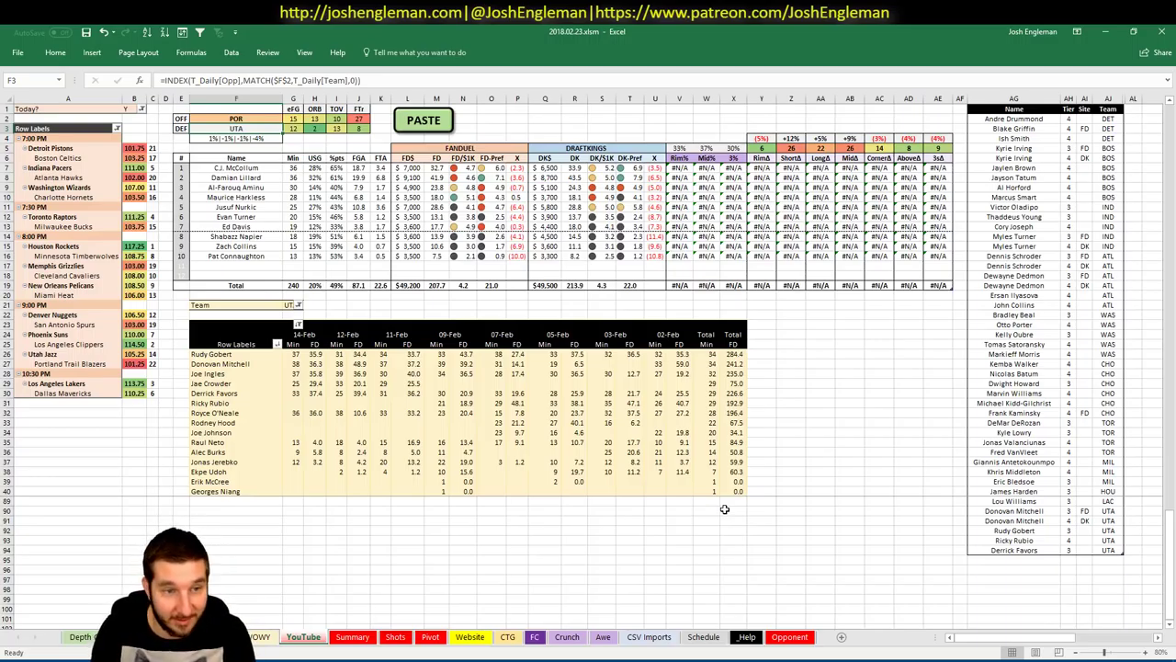
click(287, 306)
text(POR)
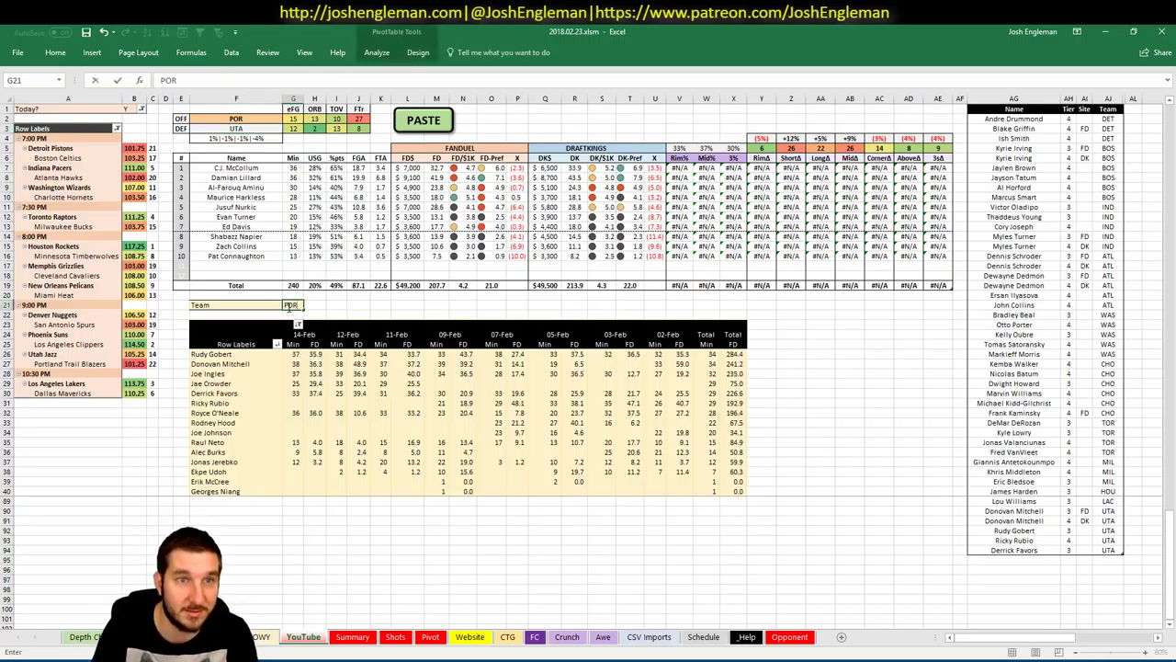
key(Return)
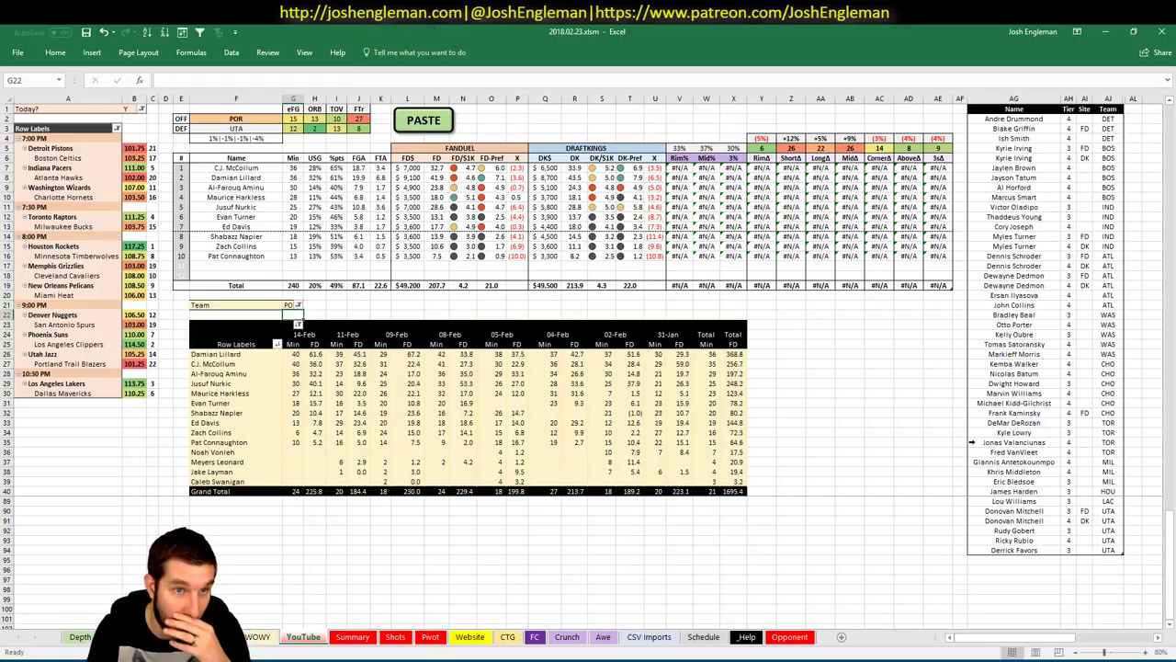
Step: Add C.J. McCollum below Derrick Favors in the player tier list with tier 4
click(995, 567)
scroll(995, 566, down, 1)
click(987, 532)
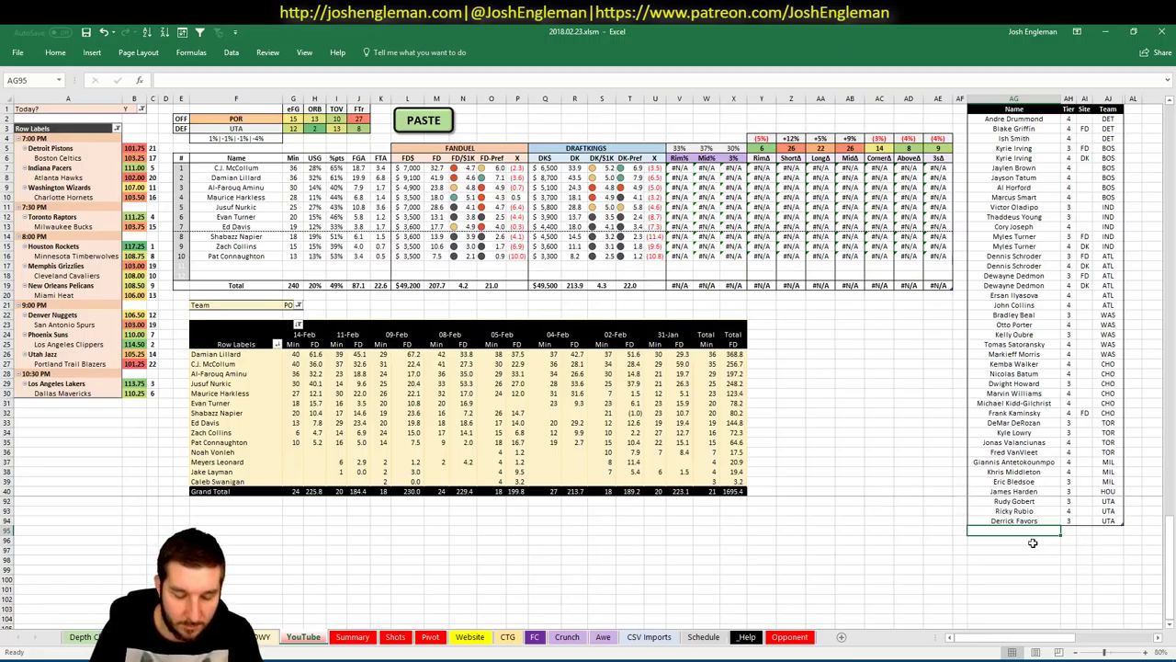
text(C.J. McCo)
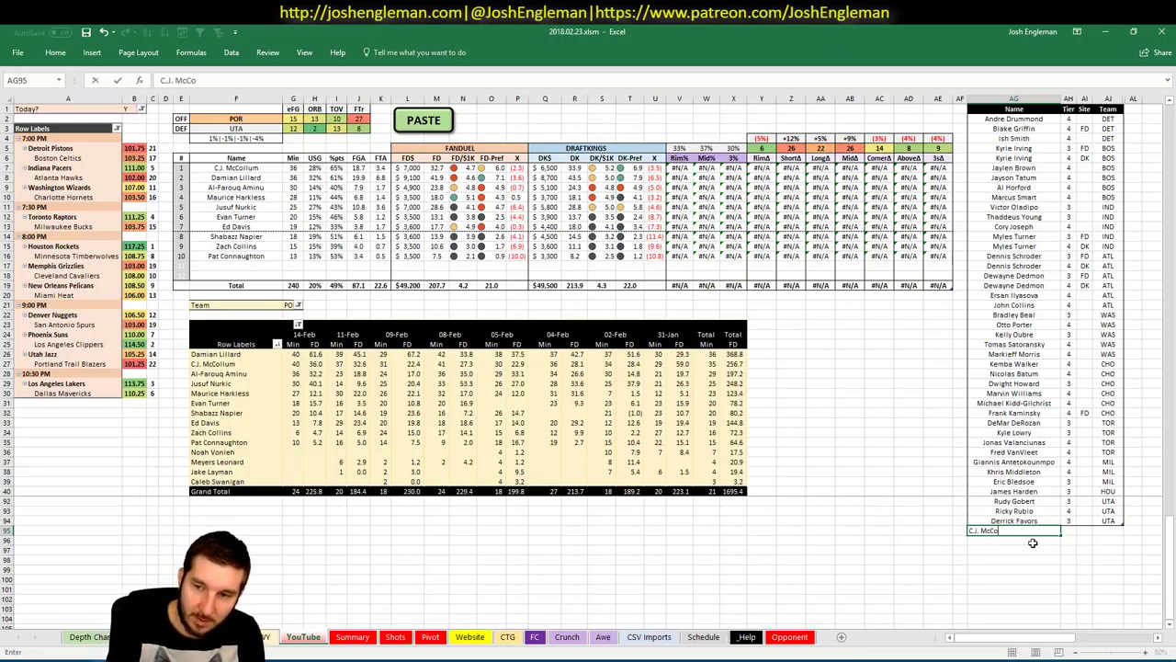
text(llum)
key(Tab)
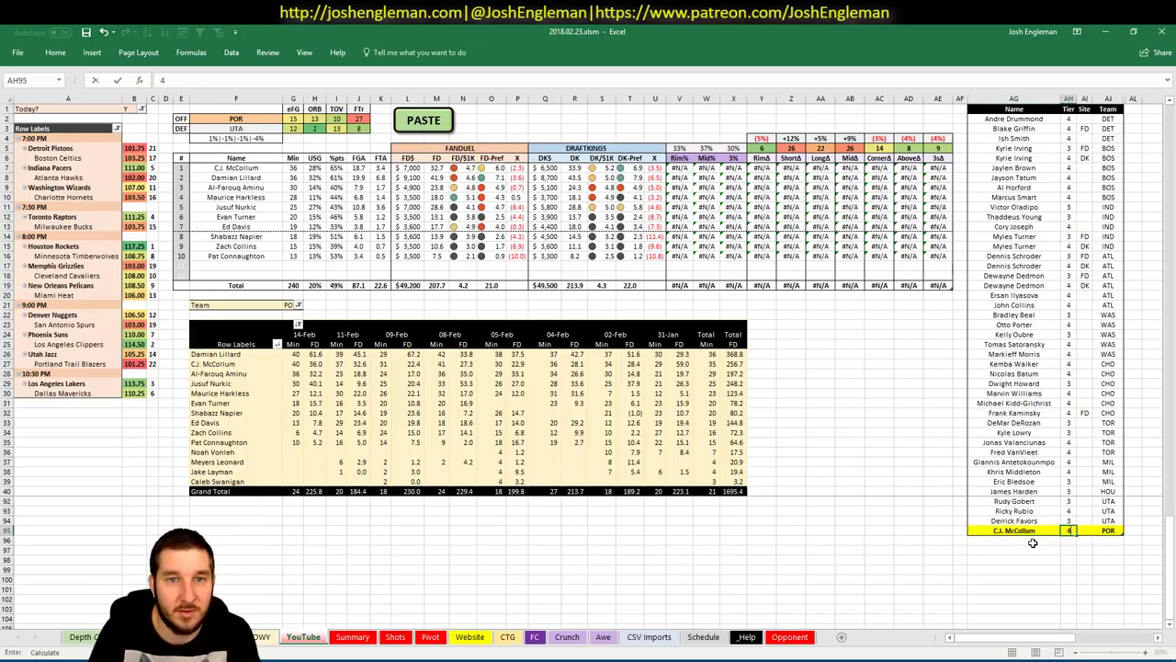
key(Return)
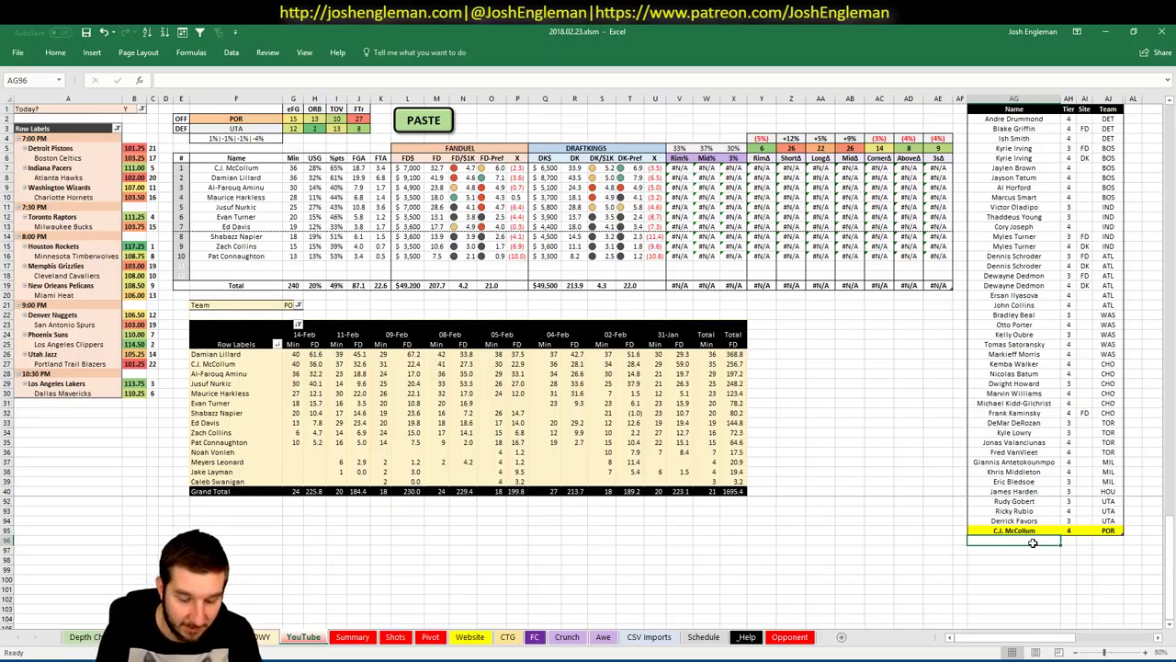
Step: Add Damian Lillard below C.J. McCollum in the player tier list with tier 3
text(Damian Lillar)
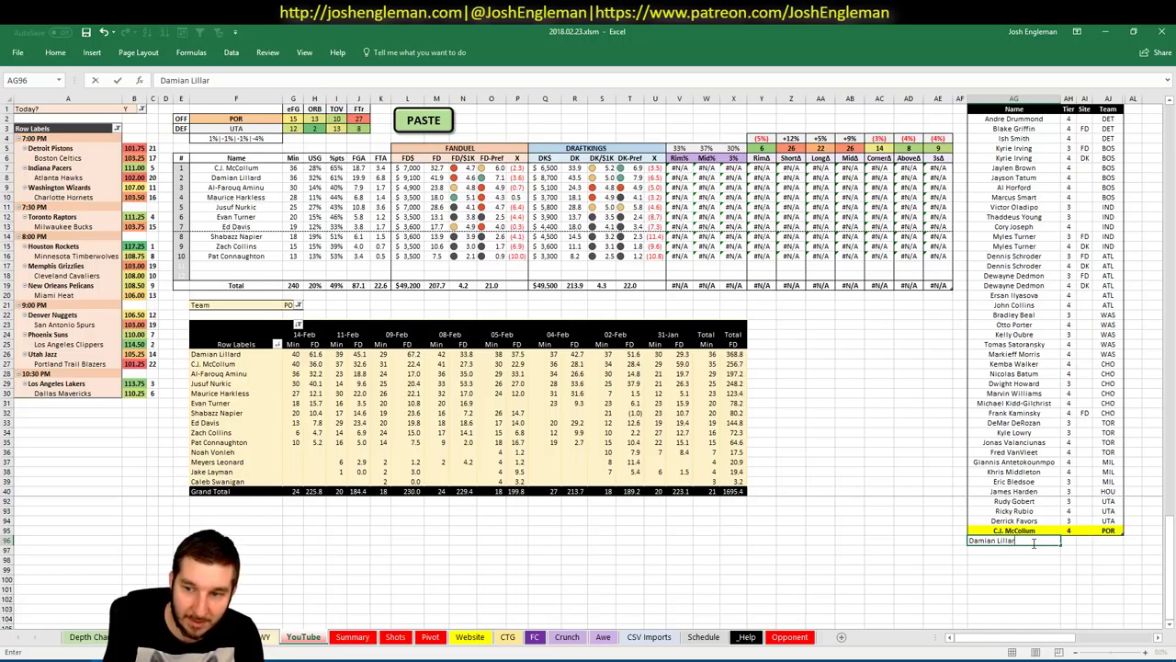
text(d)
key(Tab)
text(3)
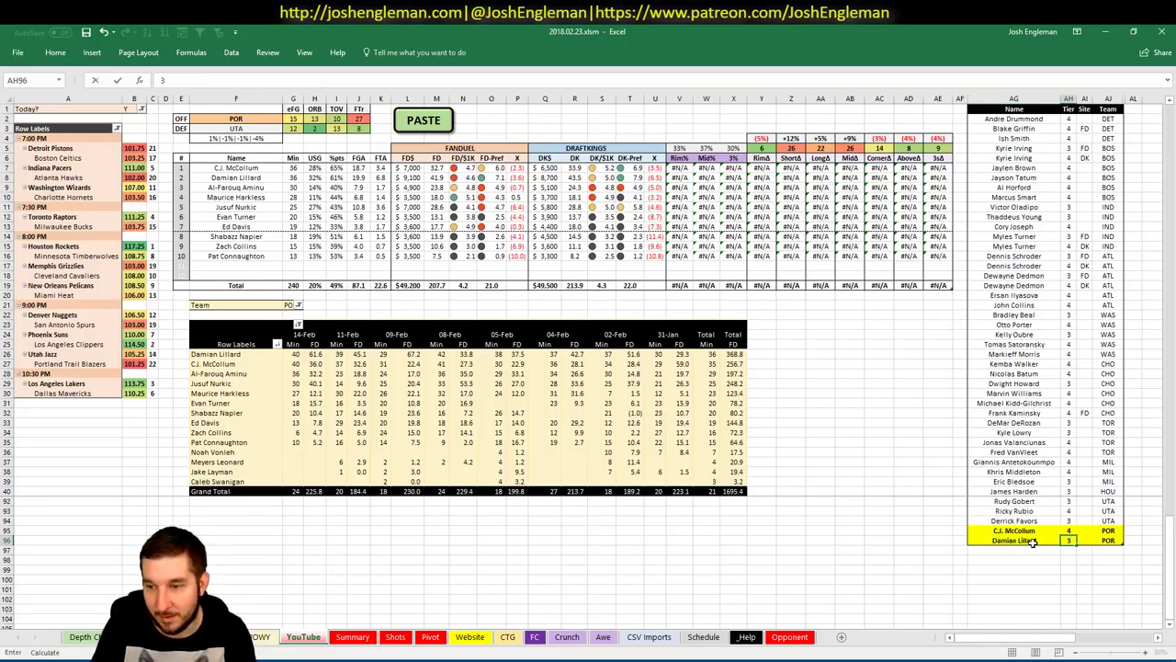
key(Return)
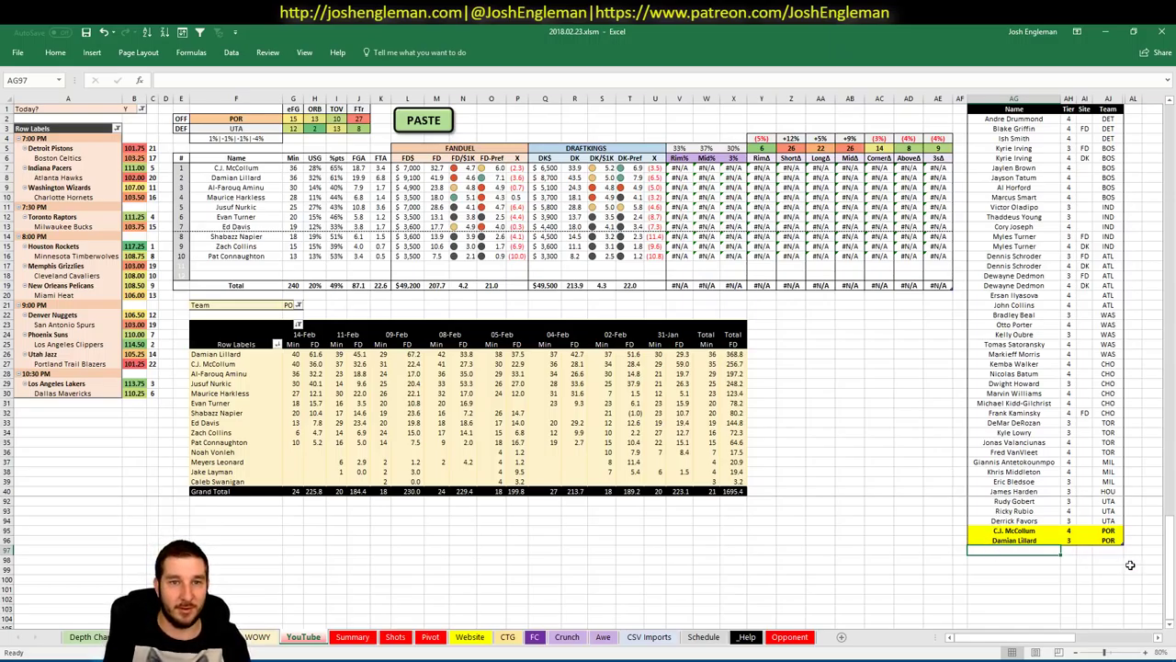
Step: Add Al-Farouq Aminu below Damian Lillard in the player tier list with tier 4
text(Al)
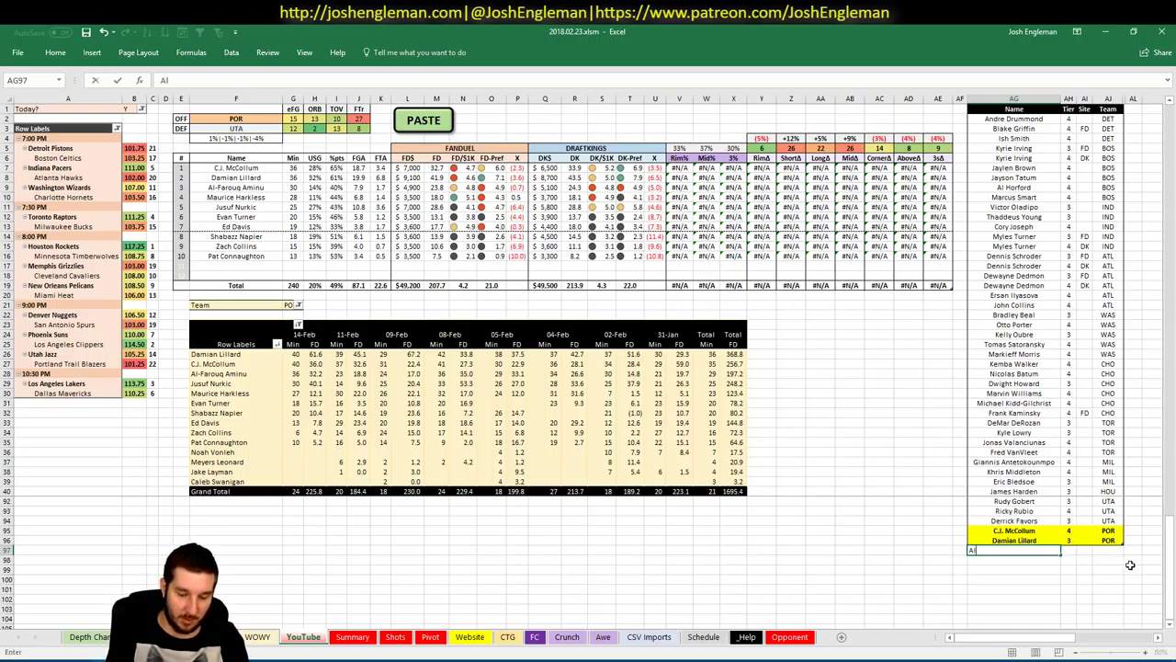
text(-Farouq Aminu)
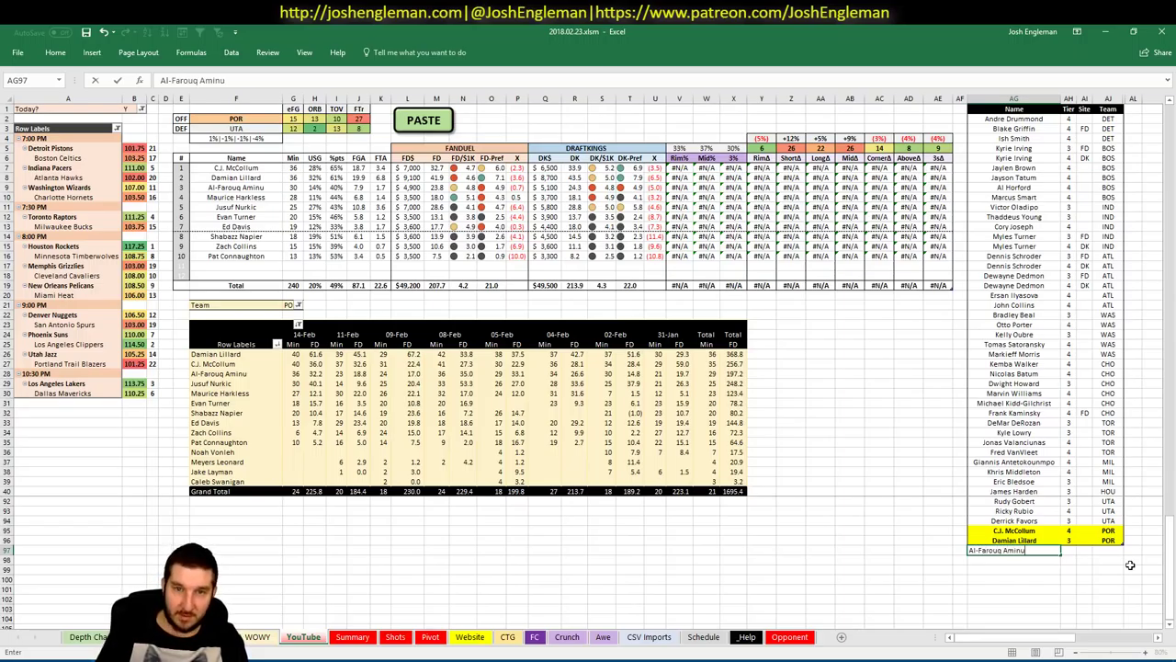
key(Tab)
text(4)
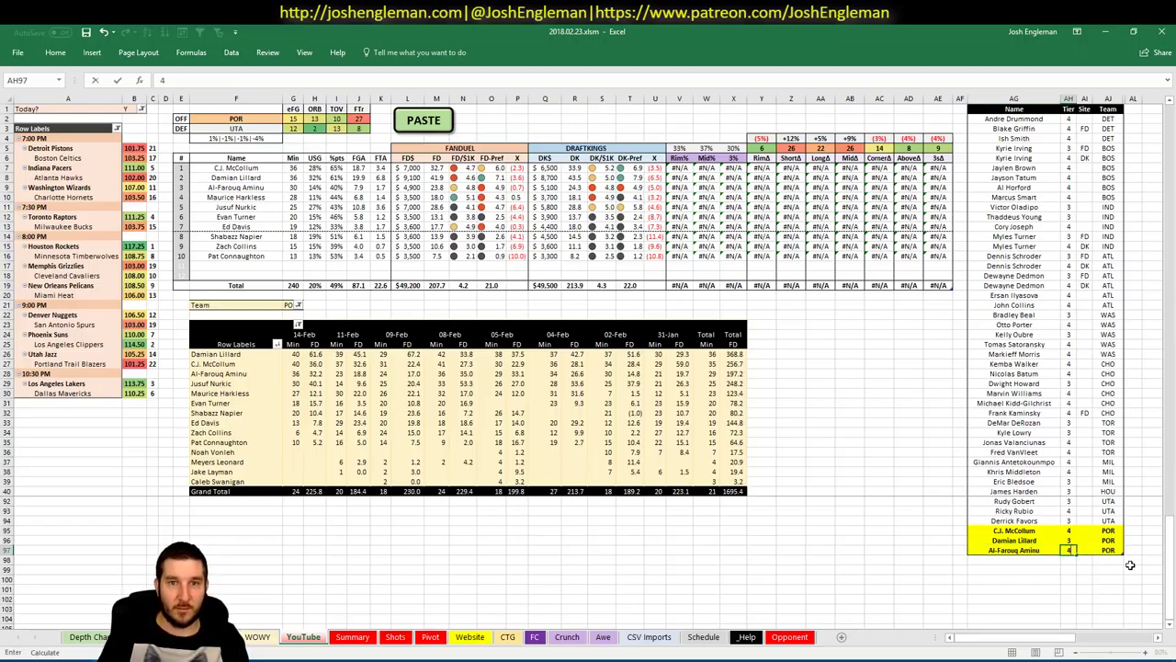
key(Return)
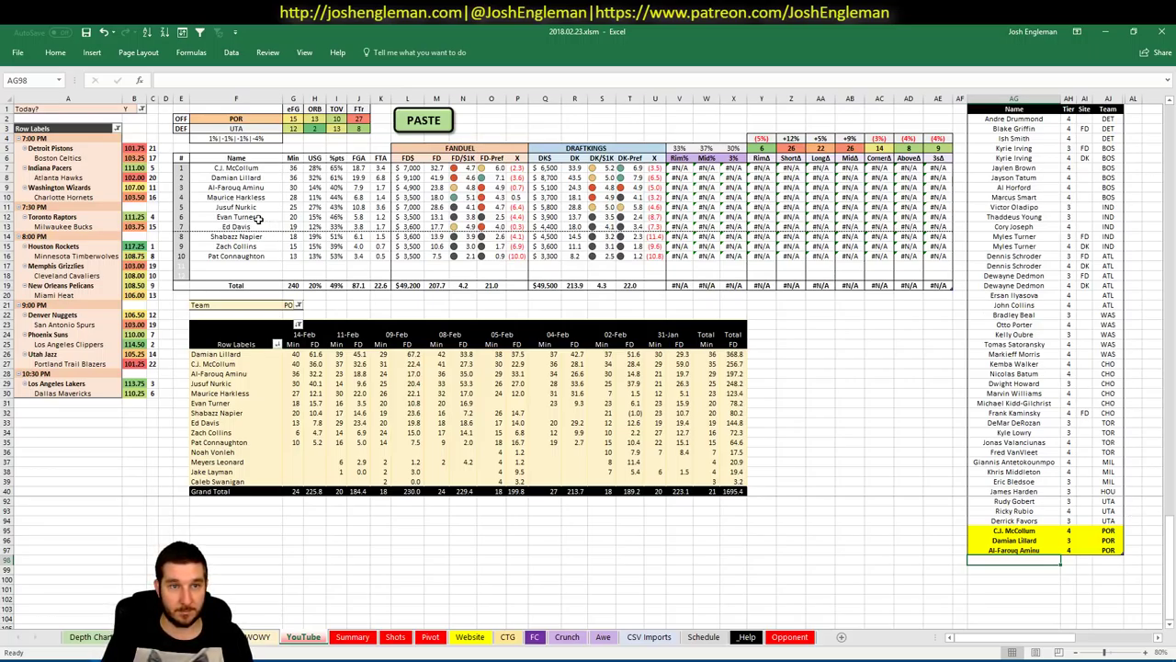
Step: Set the offensive team of the projections to LAL and filter the game log by team LAL
click(235, 118)
text(LAL)
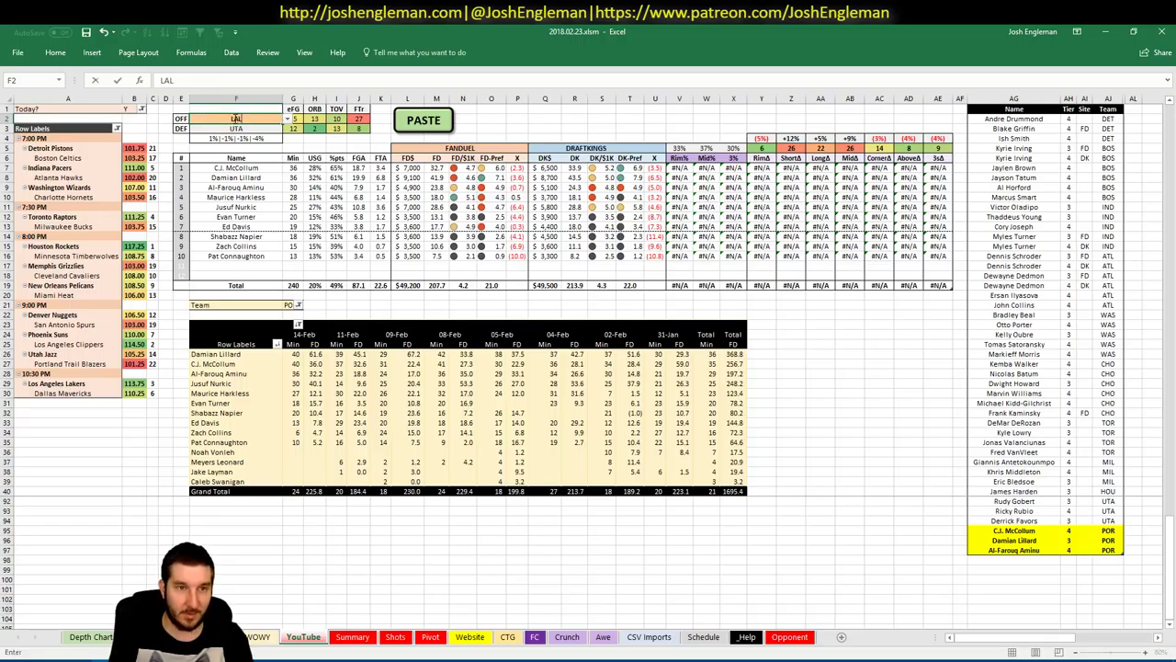
key(Up)
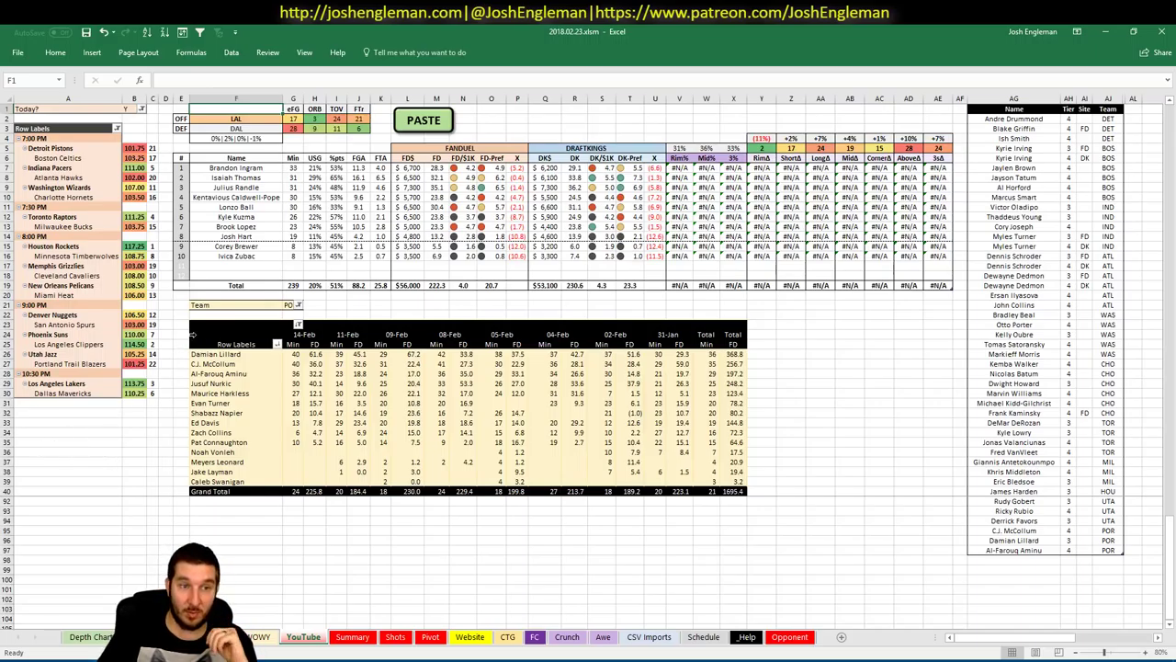
click(180, 323)
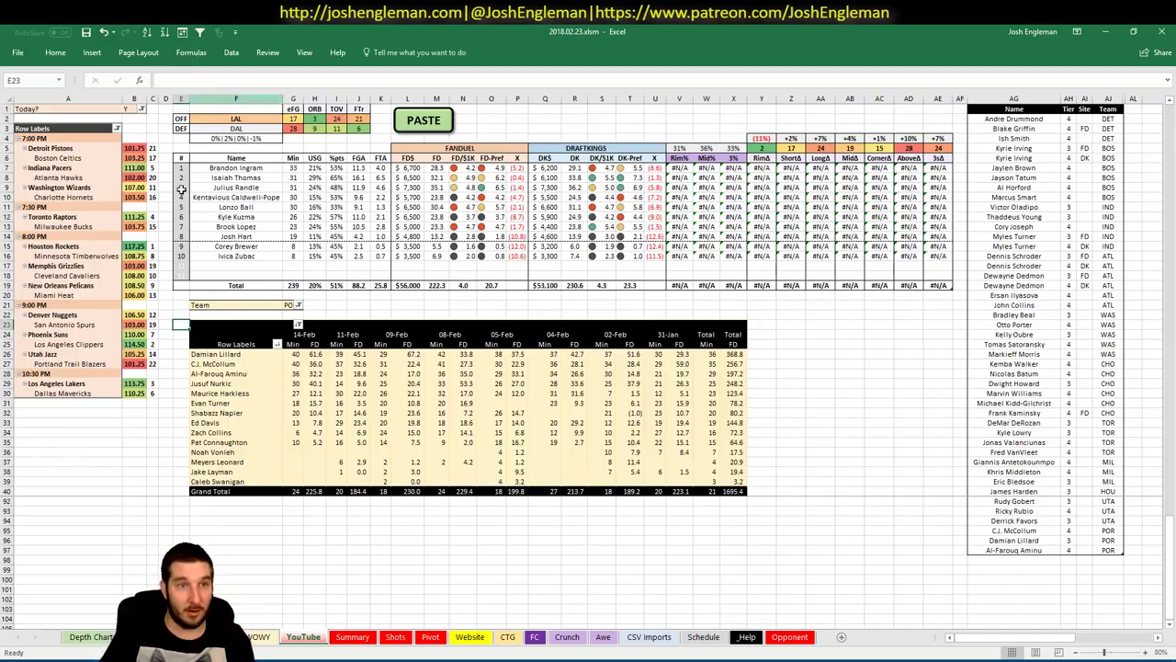
click(1049, 559)
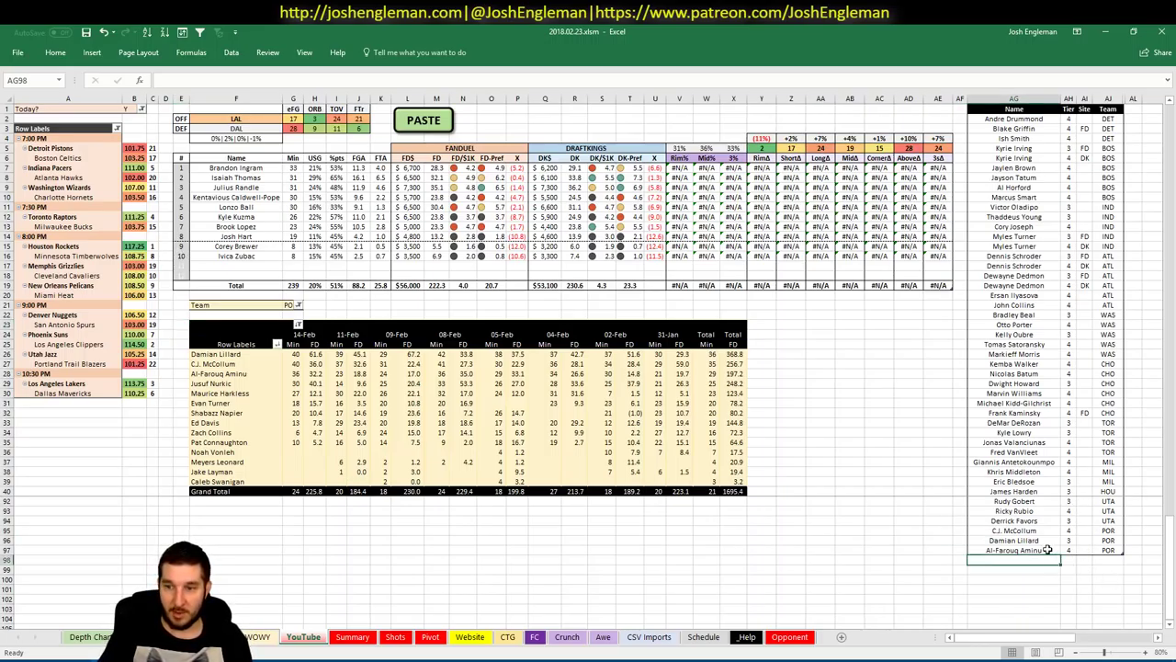
scroll(1047, 548, down, 1)
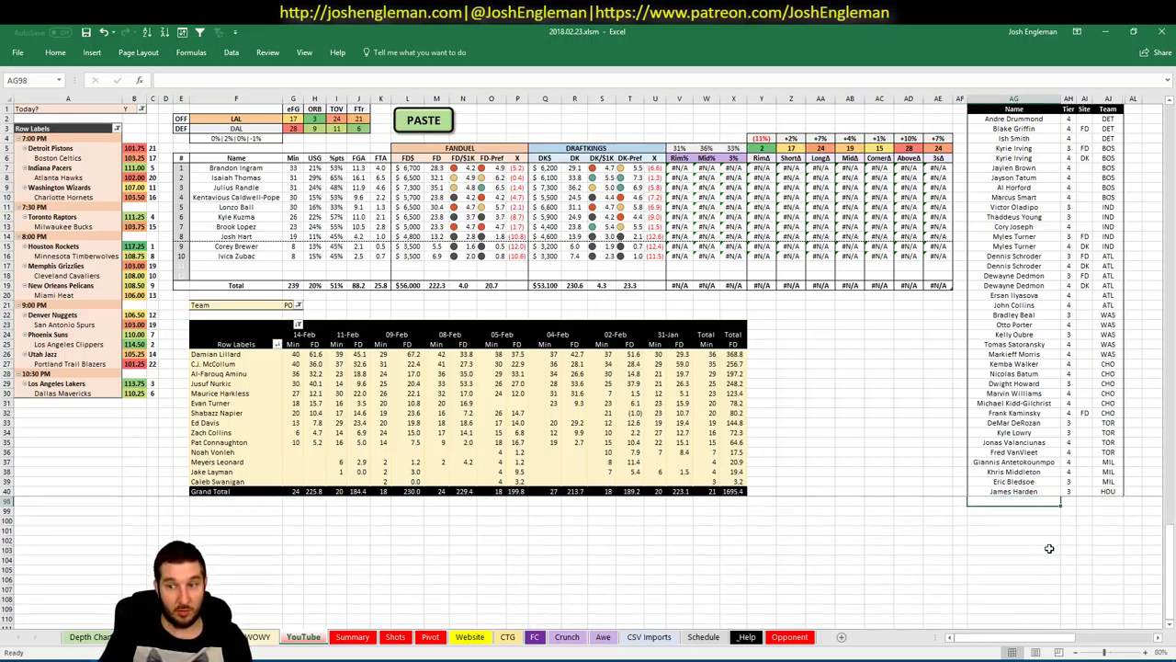
click(286, 305)
text(LAL)
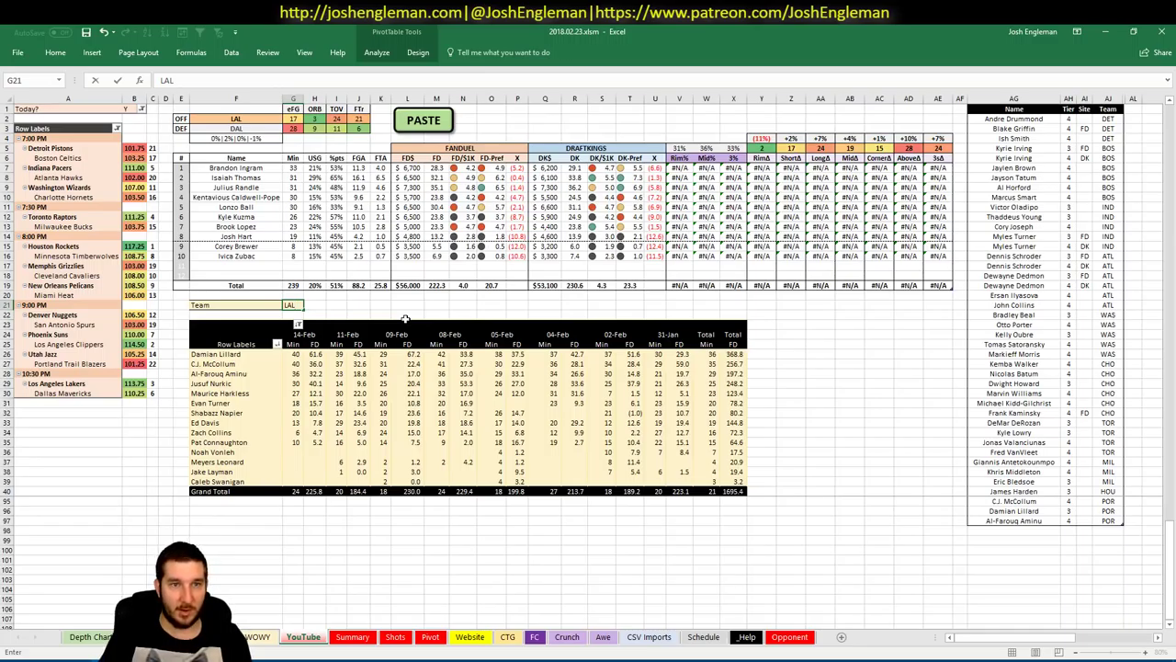
key(Return)
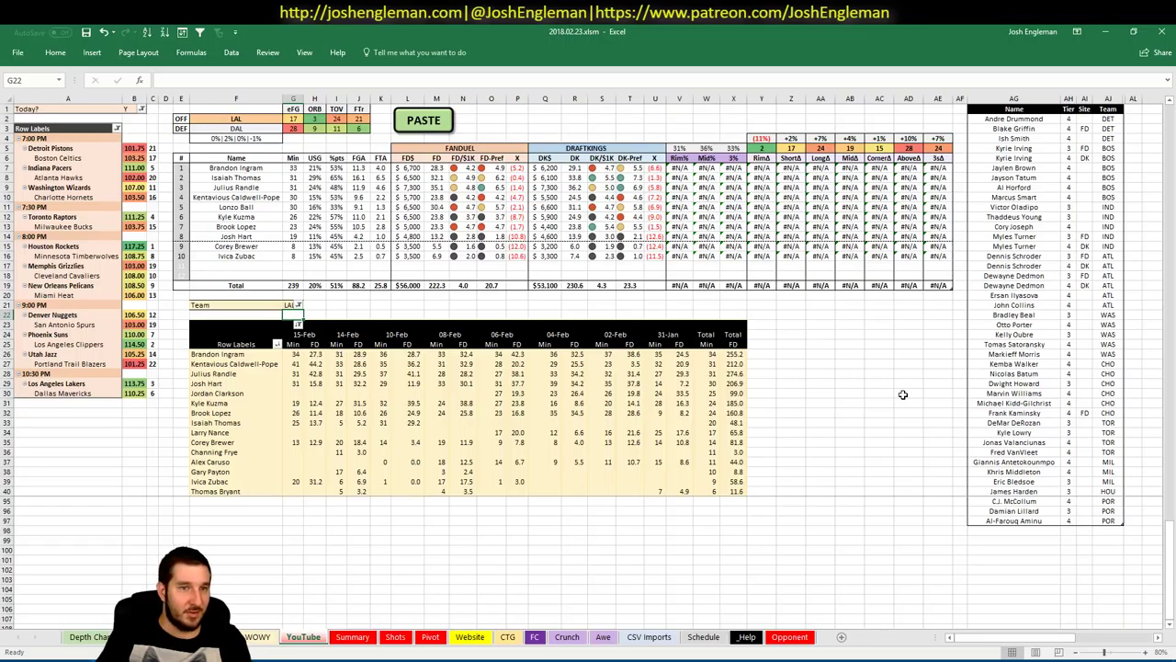
Step: Add Brandon Ingram below Al-Farouq Aminu in the player tier list with tier 4
click(1008, 532)
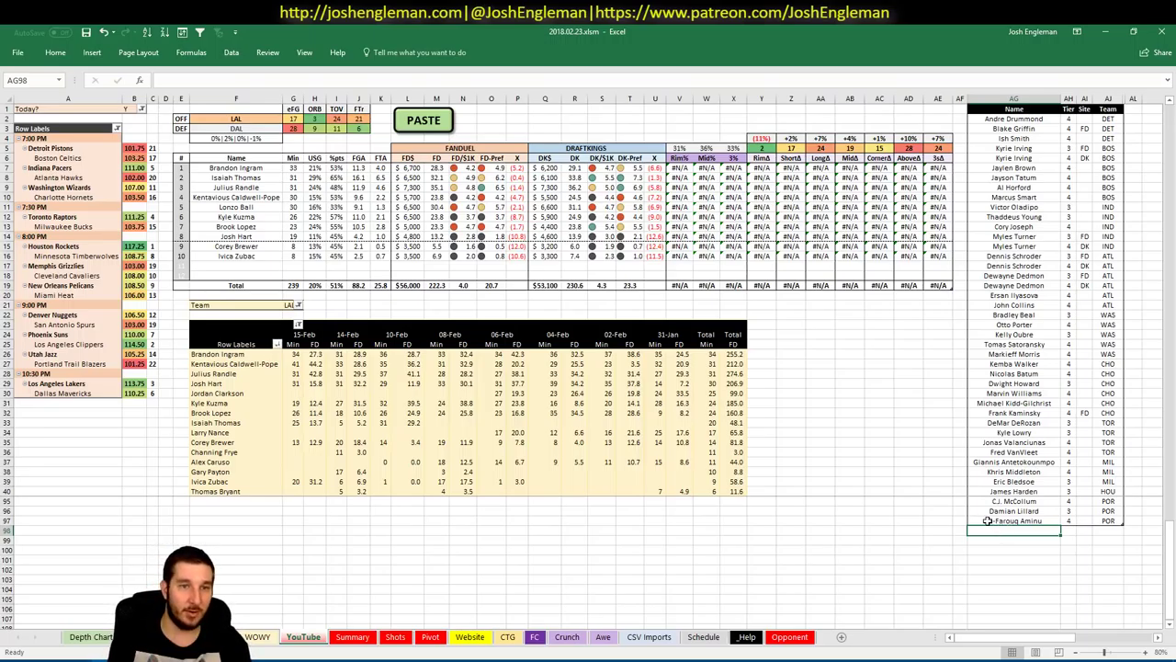
text(Brandon)
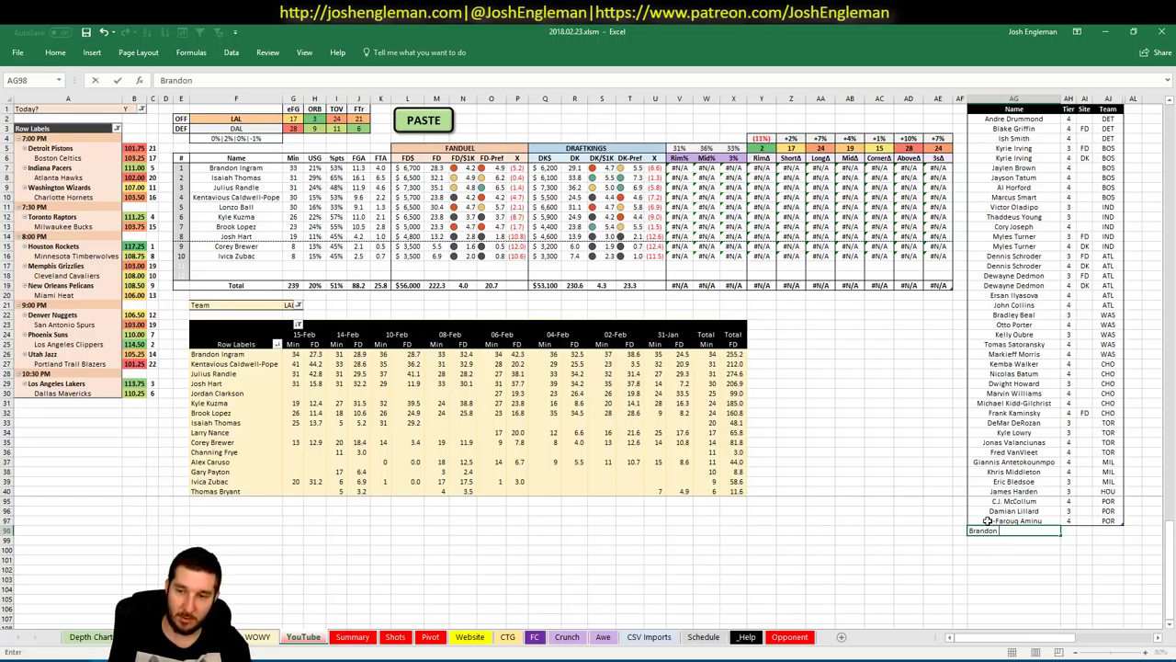
text( Ingram)
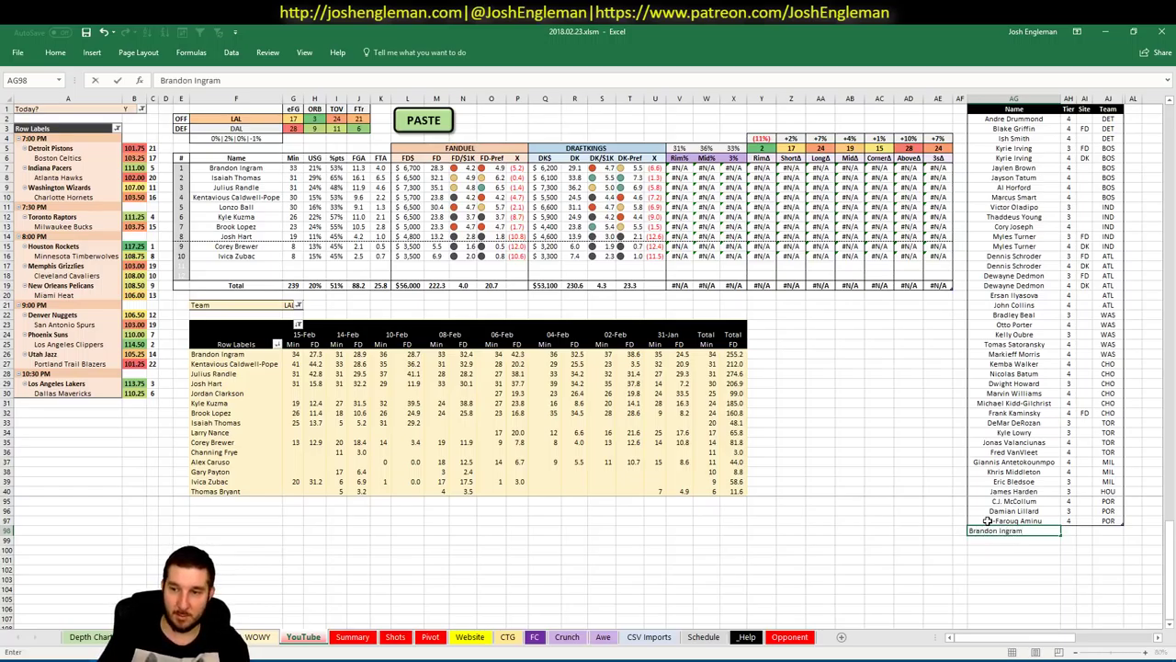
key(Tab)
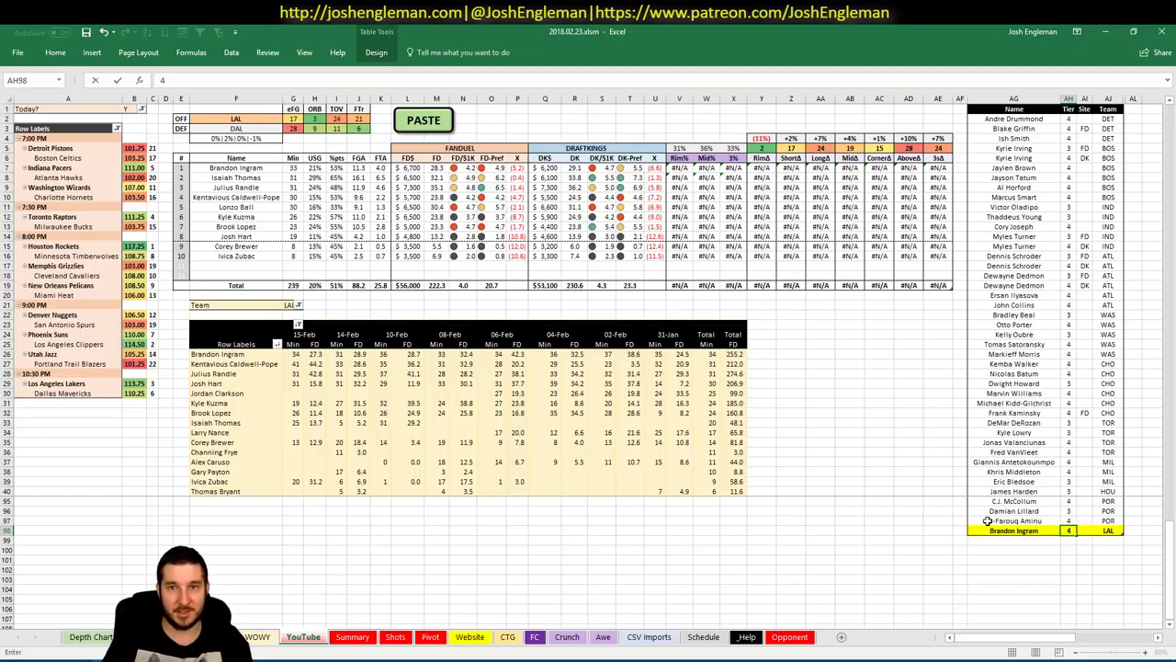
key(Return)
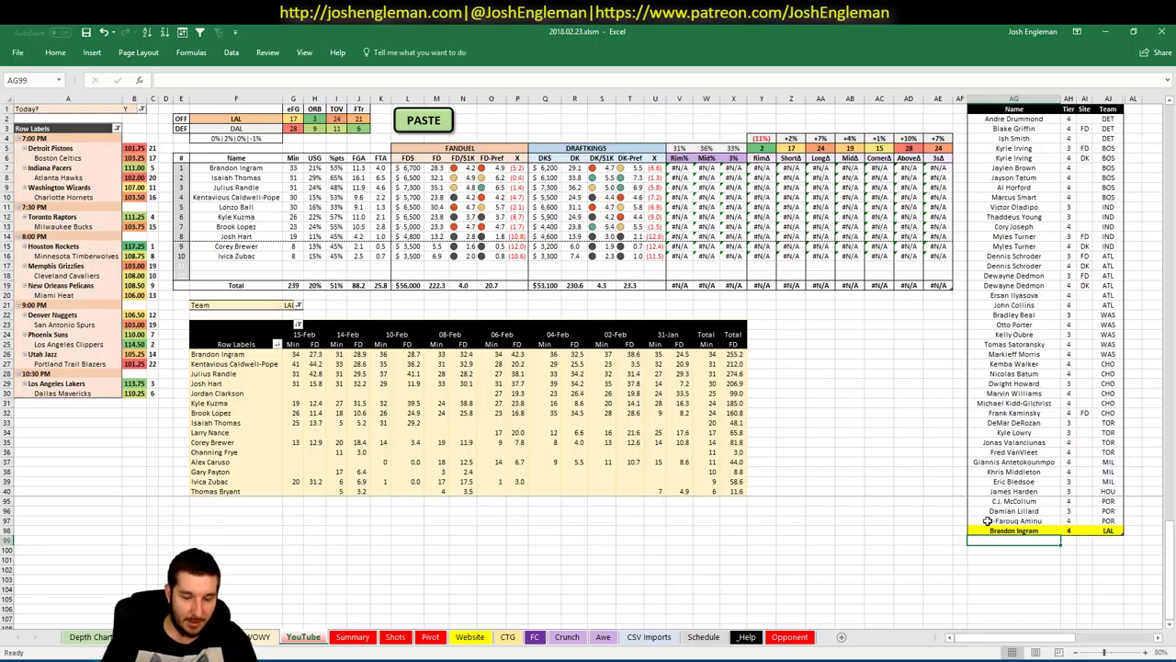
Step: Add Isaiah Thomas below Brandon Ingram in the player tier list with tier 4
text(Isaiah)
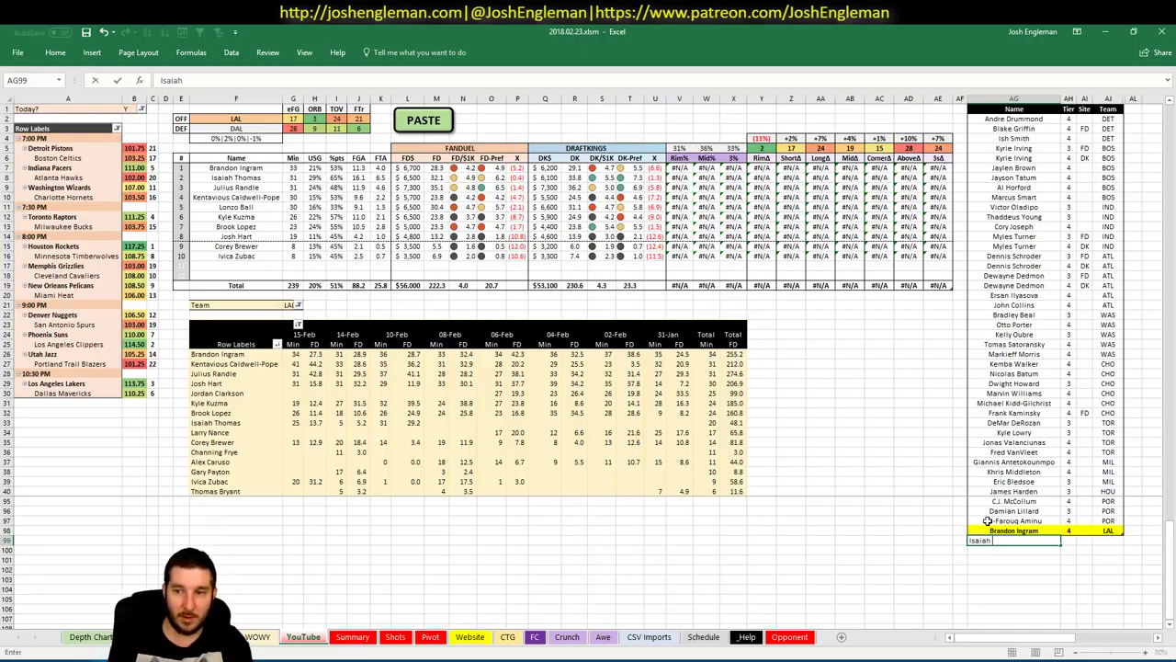
text( Thomas)
key(Return)
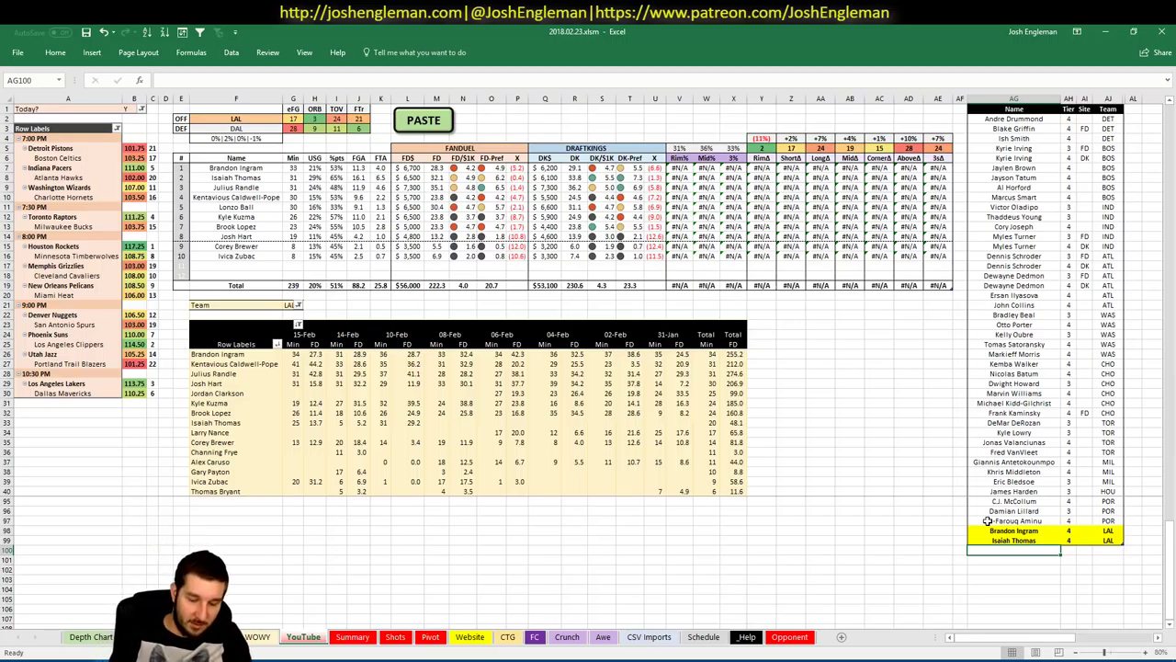
Step: Add Julius Randle below Isaiah Thomas in the player tier list with tier 3
text(Julius)
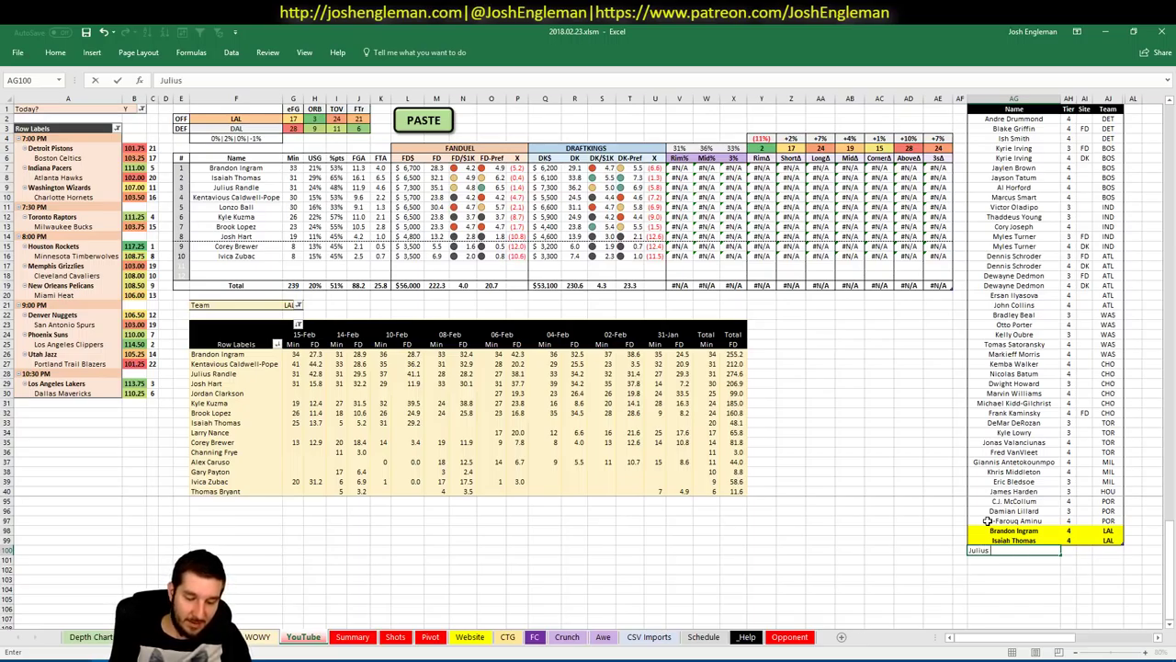
text( Randle)
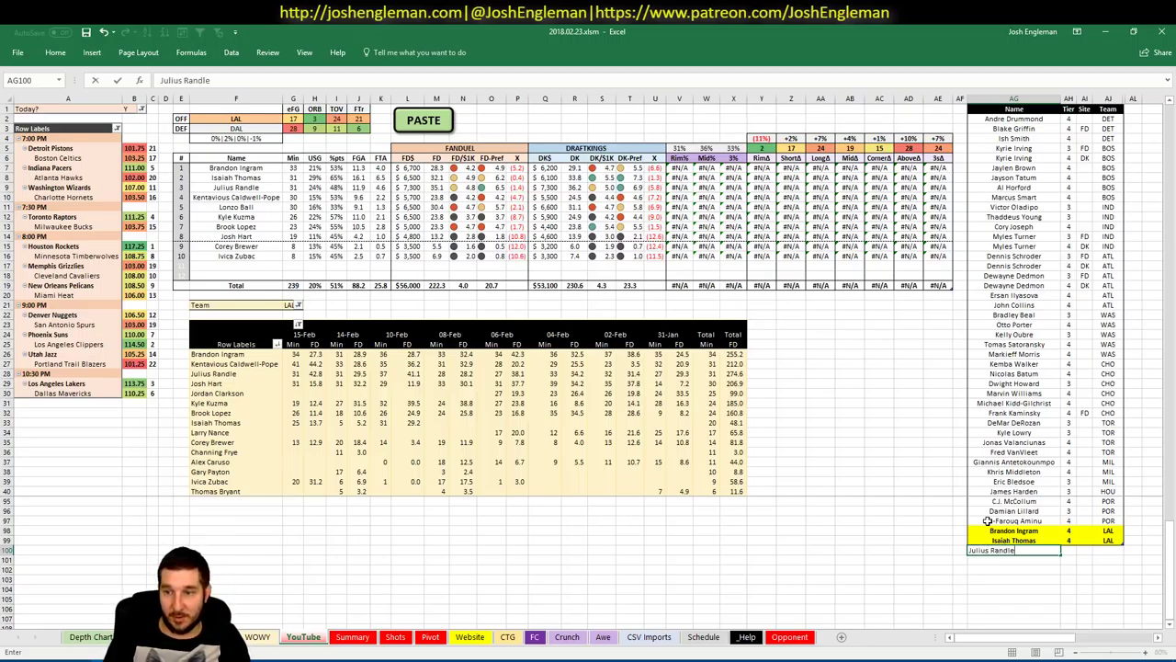
key(Return)
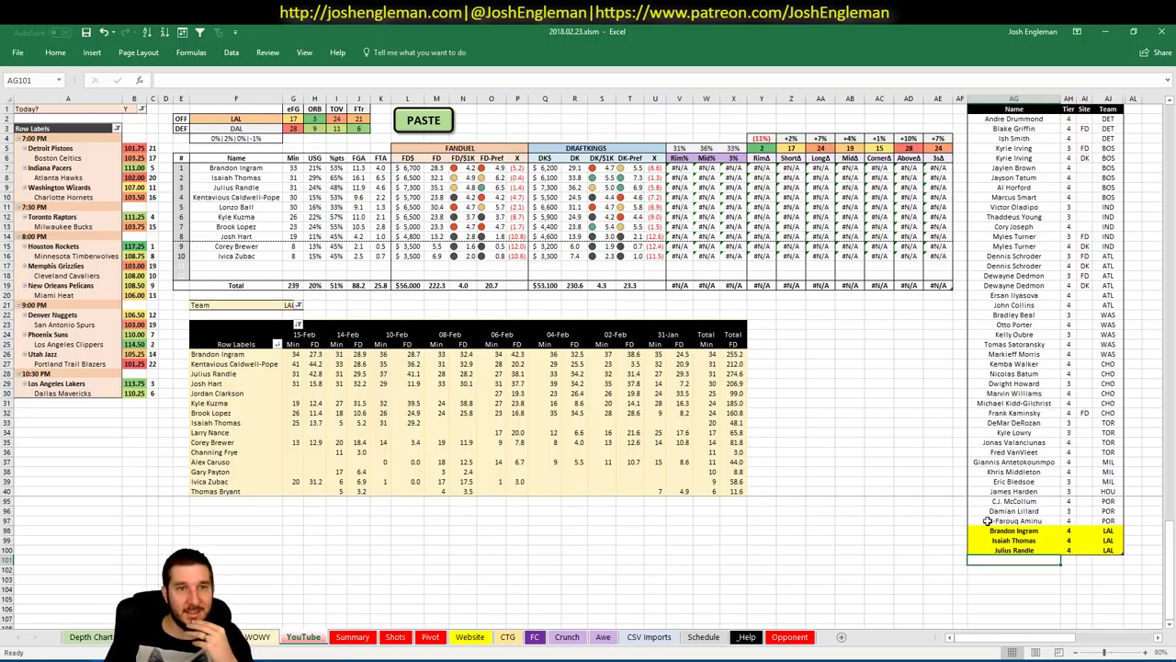
key(Up)
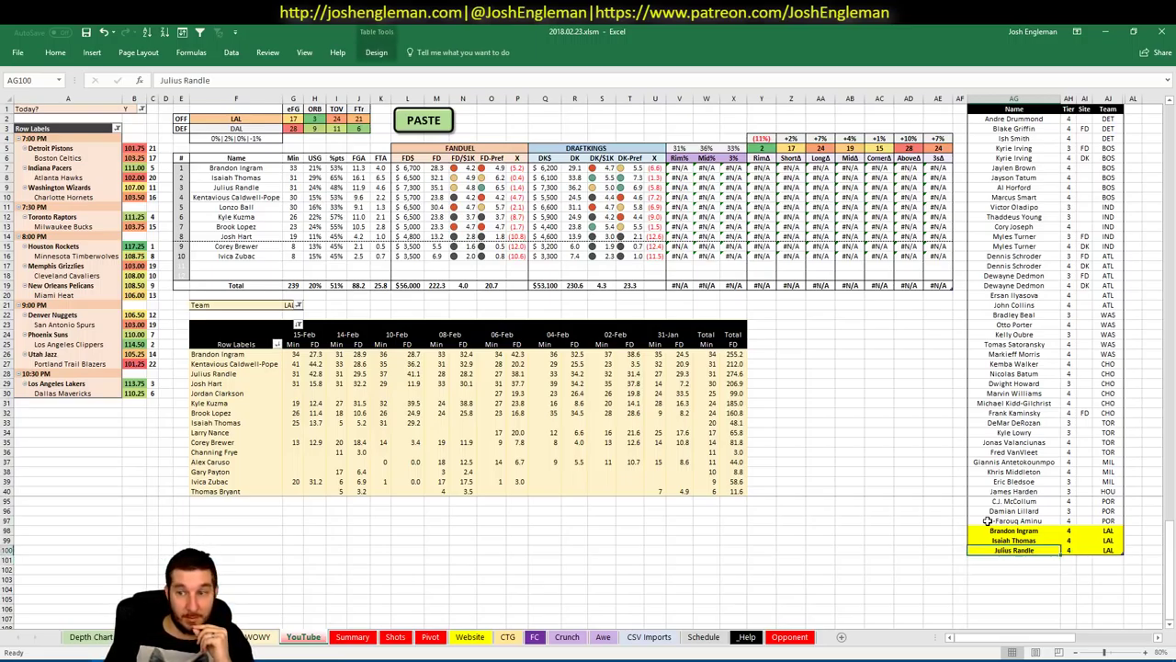
key(Right)
text(3)
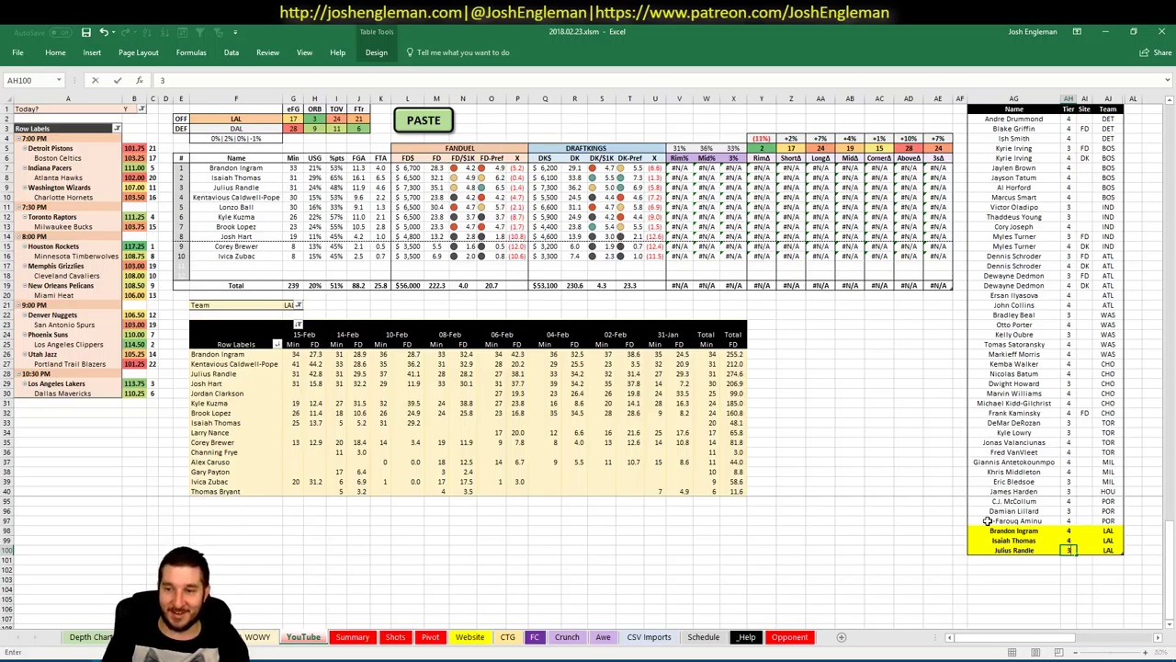
key(Tab)
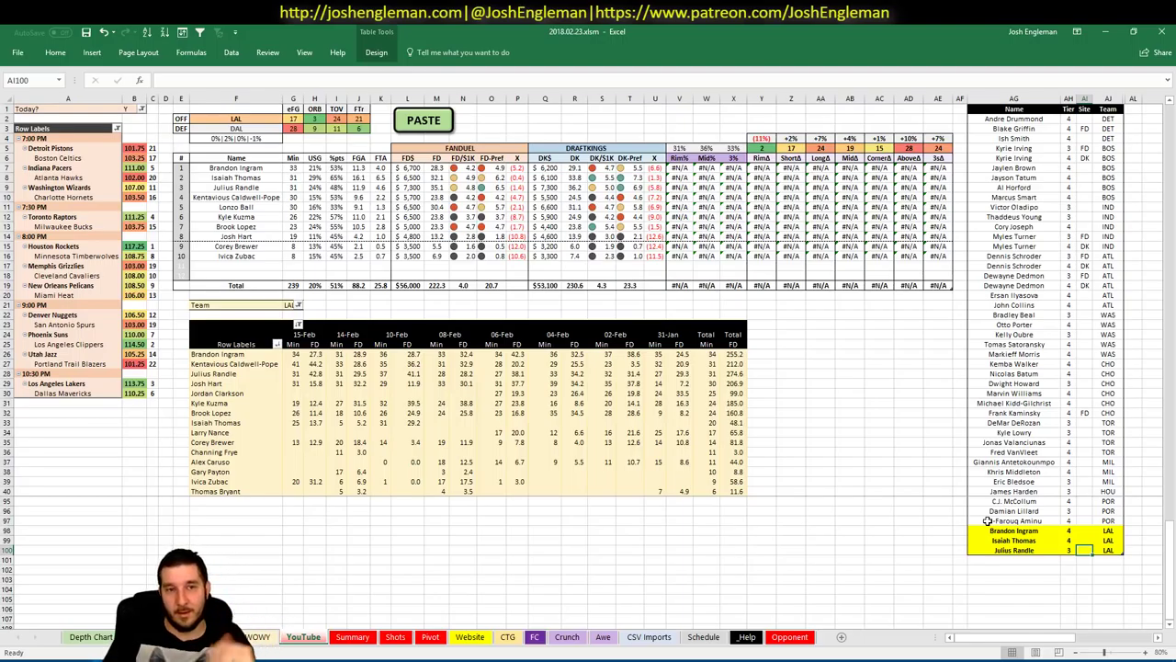
Step: Add Lonzo Ball below Julius Randle in the player tier list with tier 4
text(=VLOOKUP)
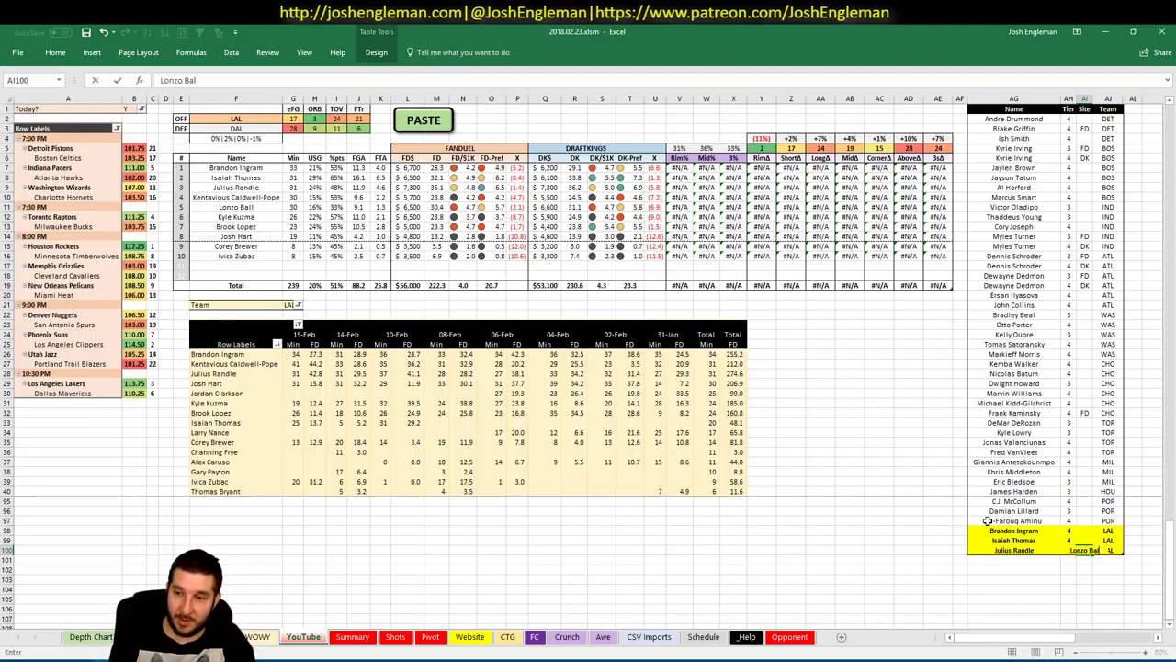
key(Escape)
key(Down)
key(Left)
key(Left)
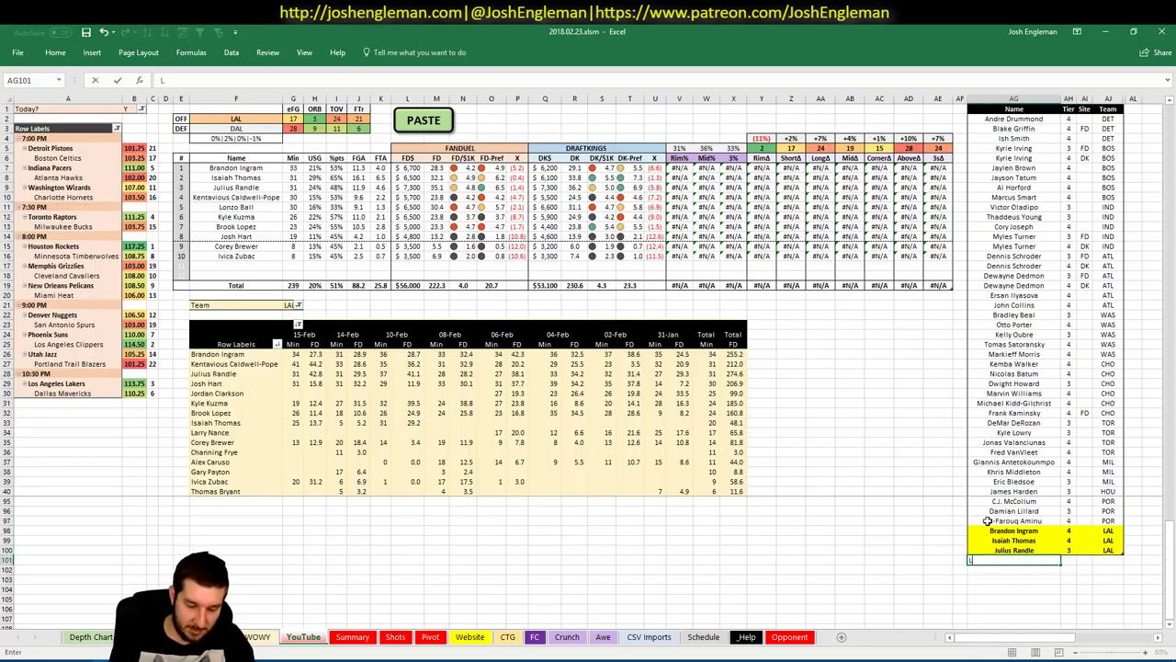
text(Lonzo Ball)
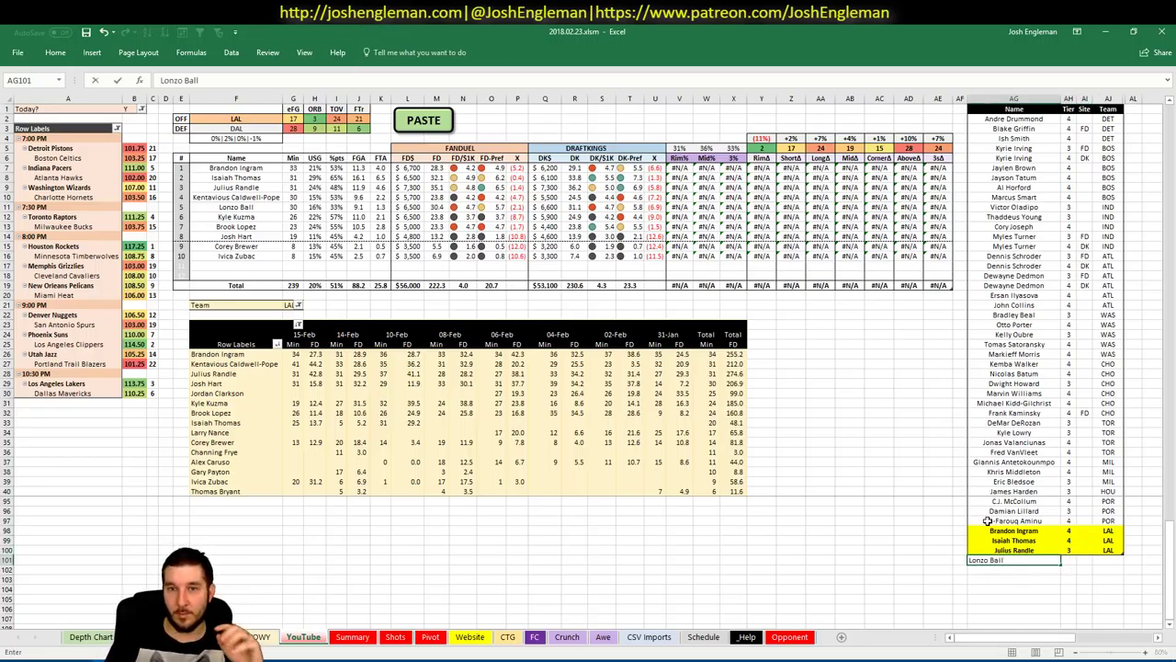
key(Tab)
text(4)
key(Return)
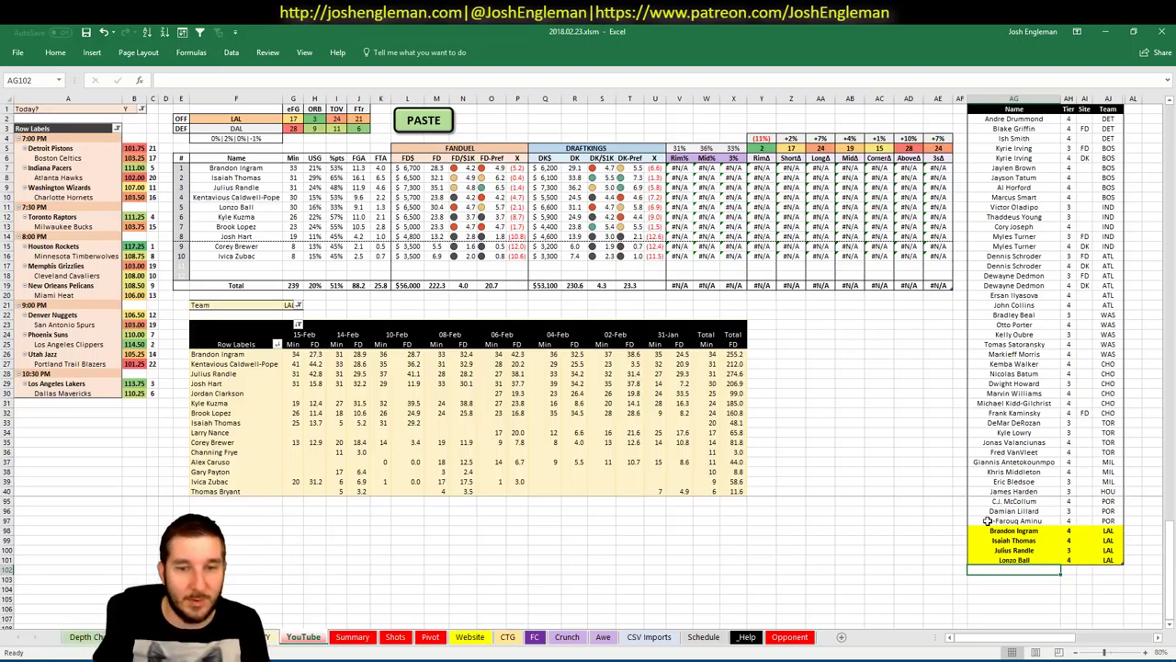
Step: Add Brook Lopez below Lonzo Ball in the player tier list with tier 4
text(Brook Lopez)
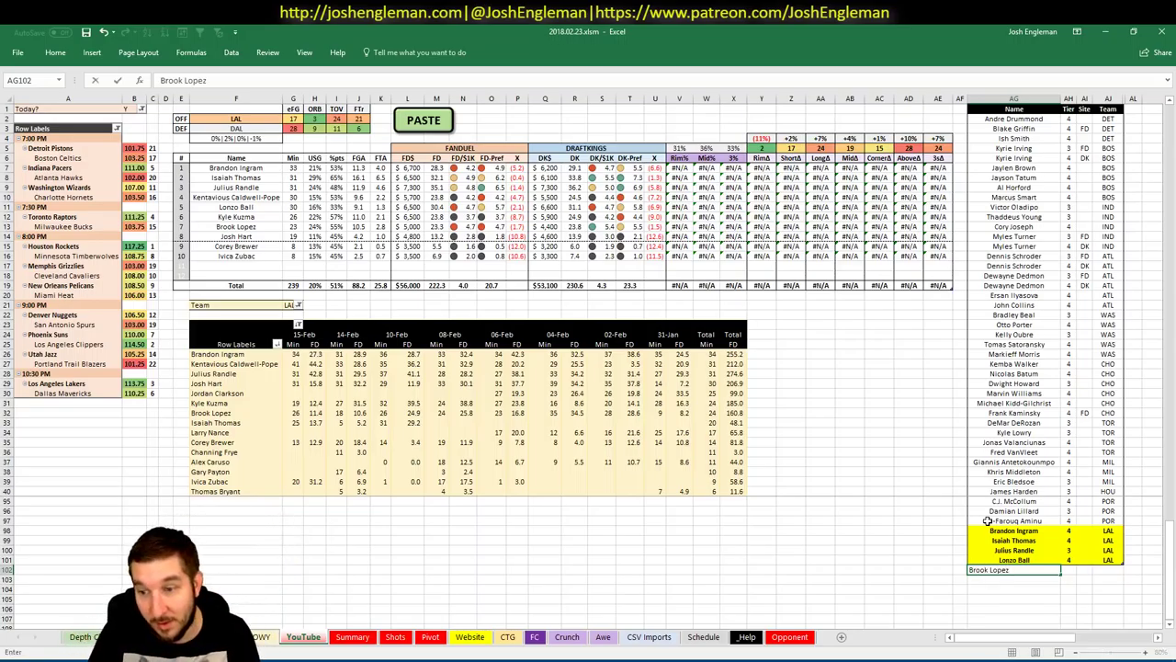
key(Return)
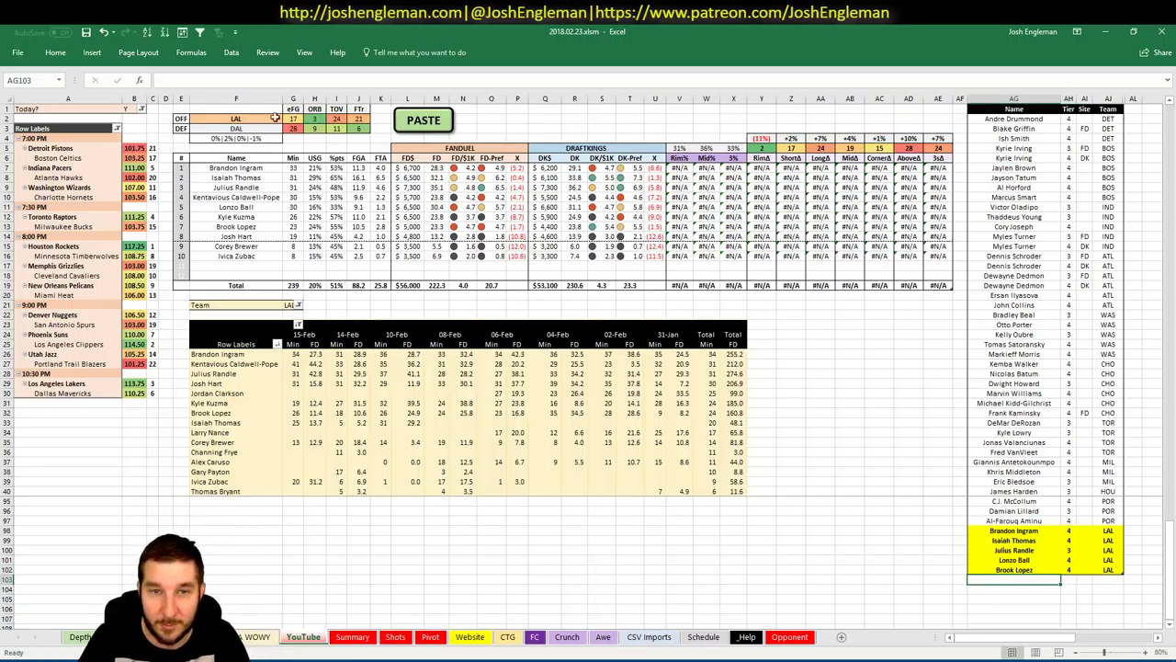
Step: Set the offensive team in the projections table to DAL and filter the game log pivot table to DAL
click(214, 122)
text(DAL)
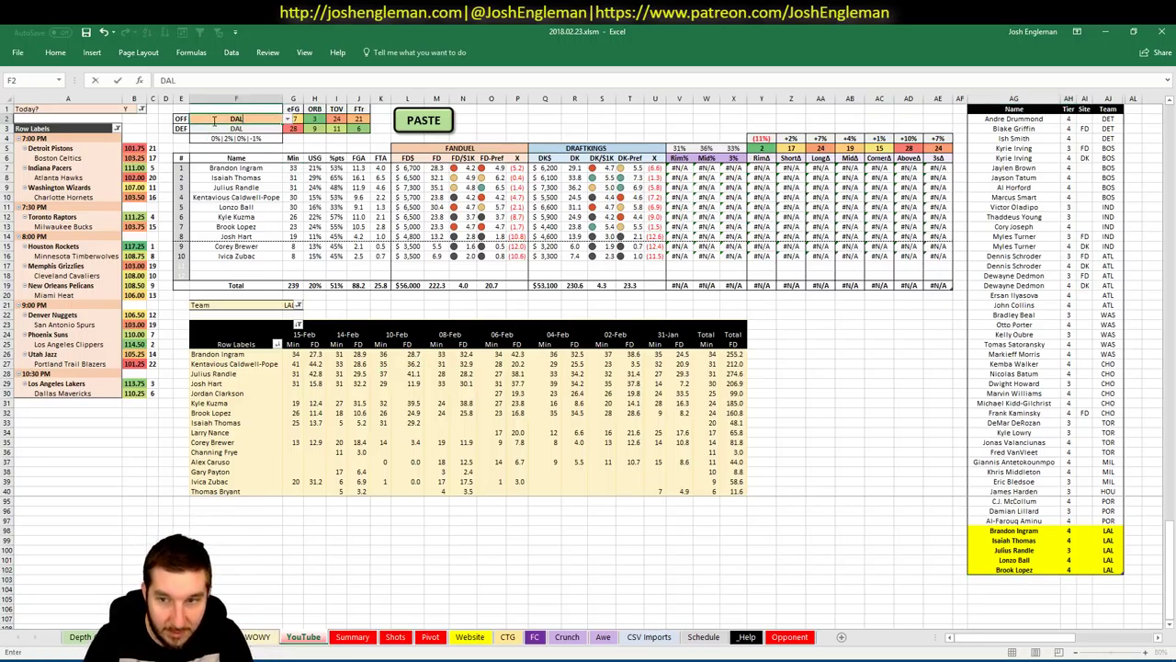
key(Return)
click(1014, 540)
scroll(993, 542, down, 1)
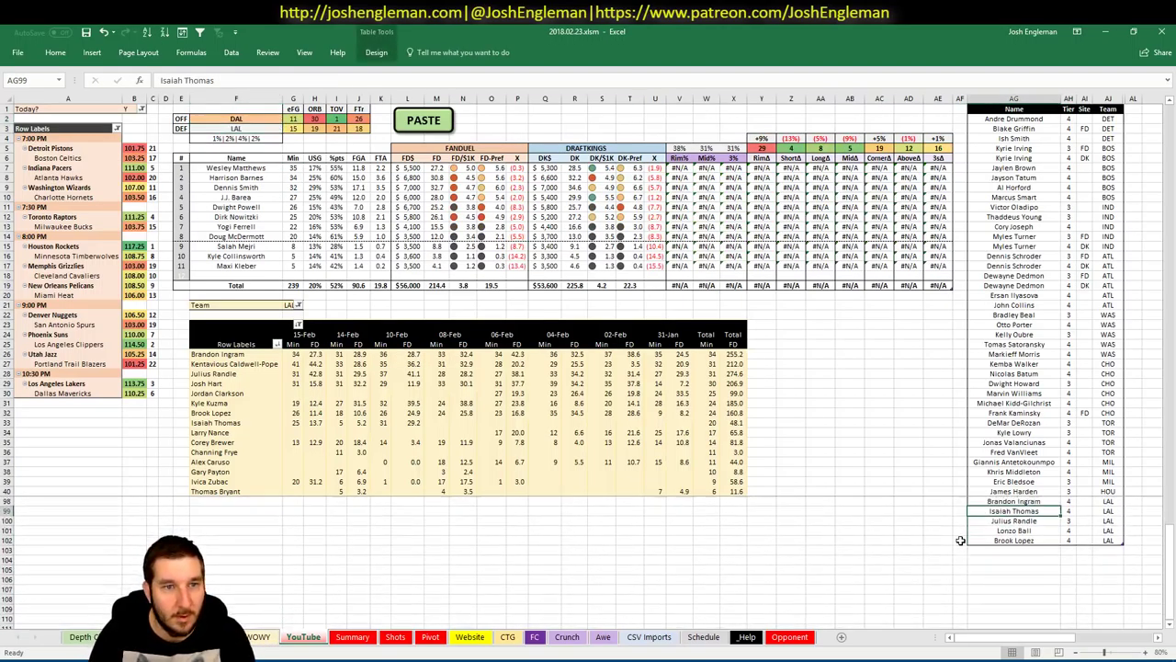
click(292, 306)
text(DAL)
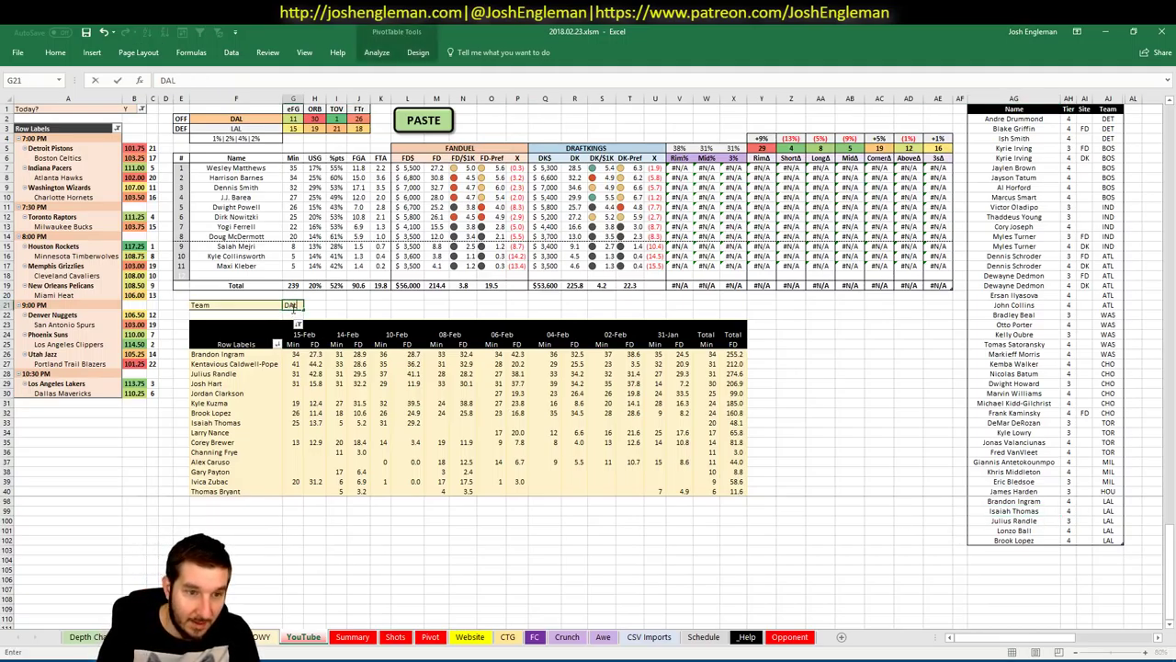
key(Return)
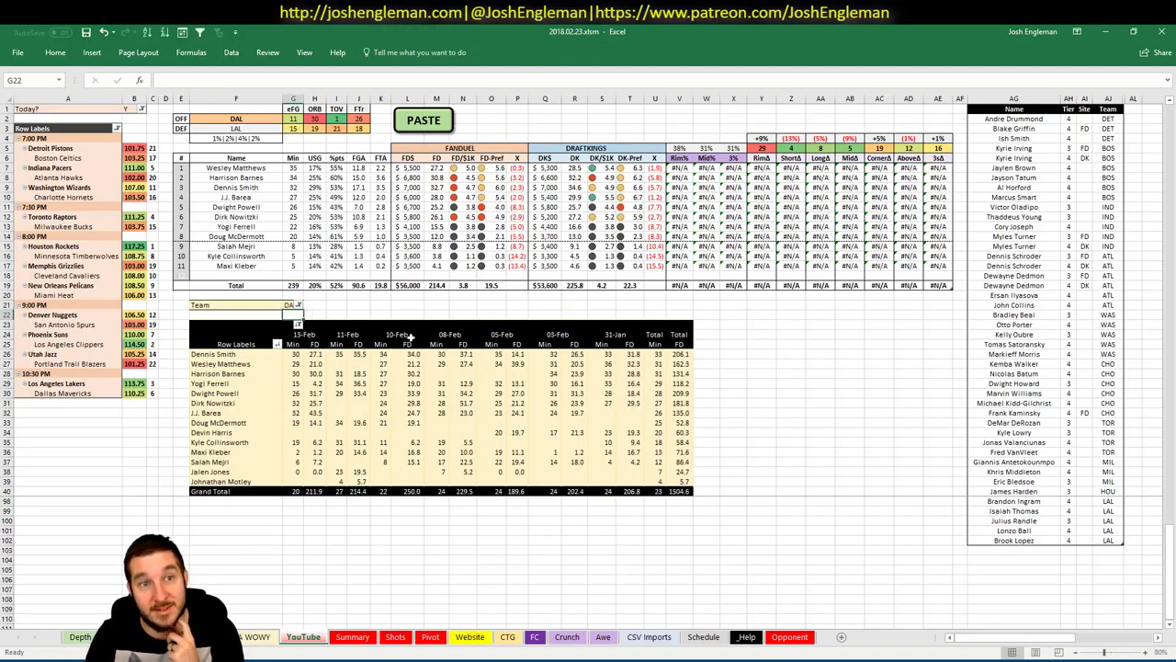
Step: Add Wesley Matthews below Brook Lopez in the player tier list with tier 4
click(1018, 549)
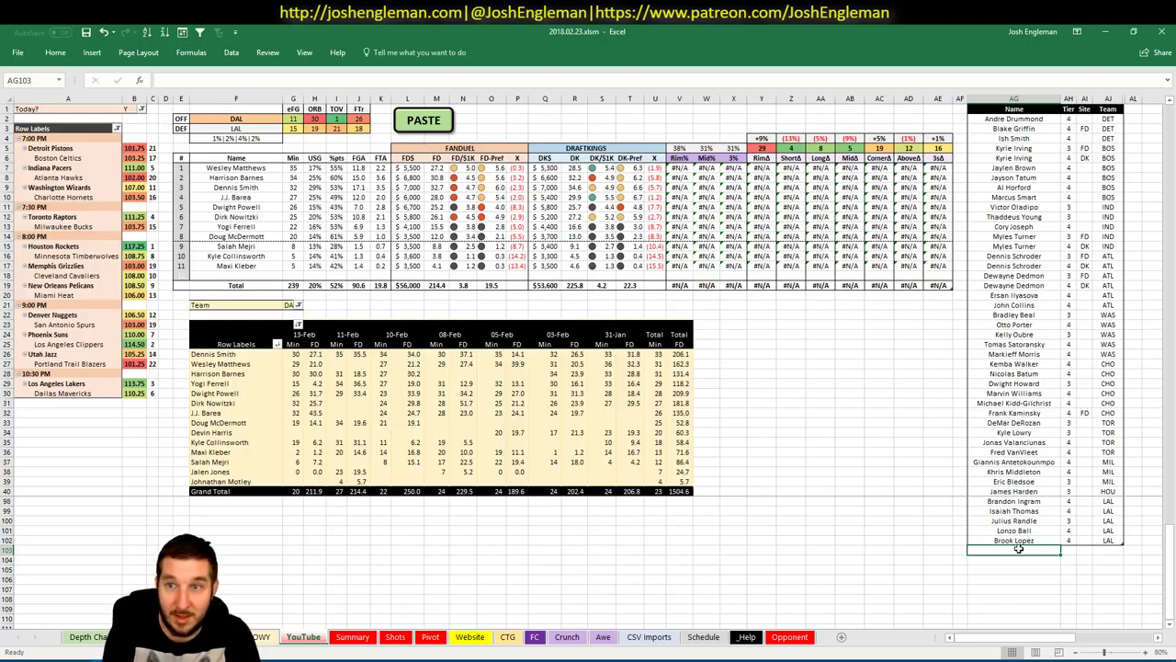
text(We)
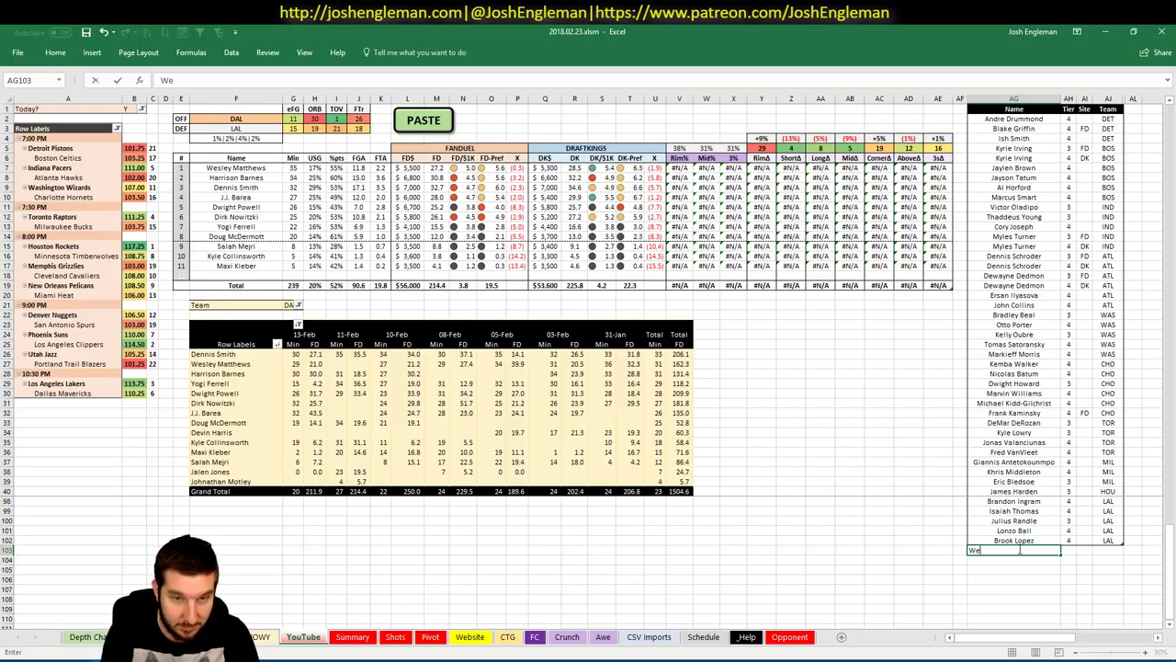
text(sley Matthews)
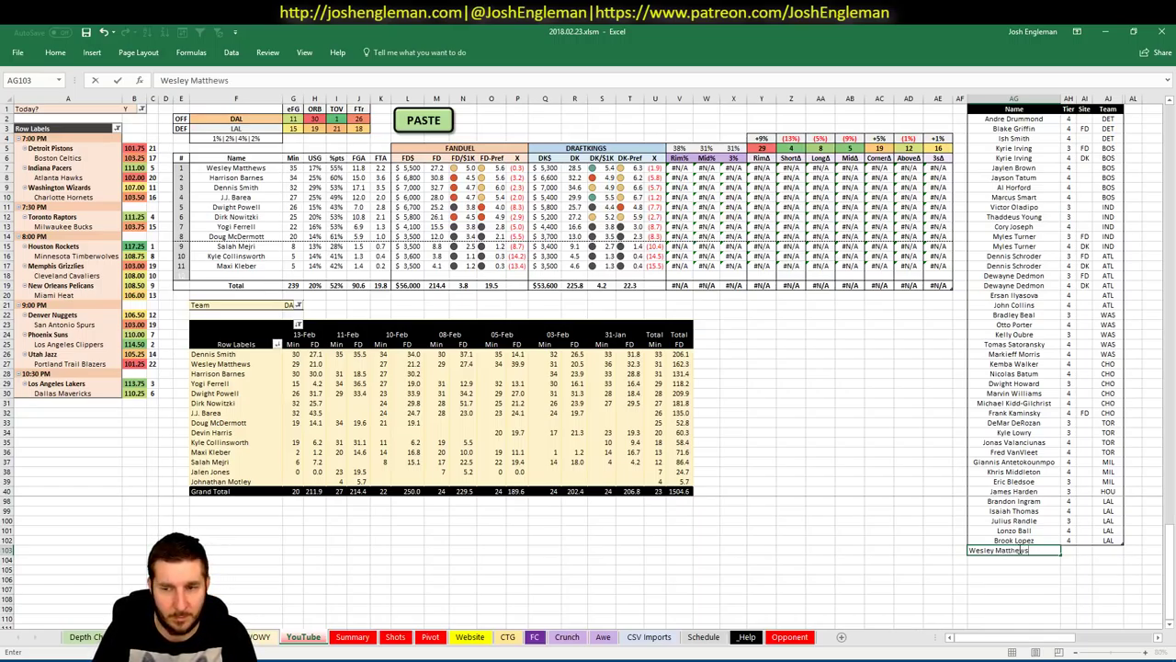
key(Tab)
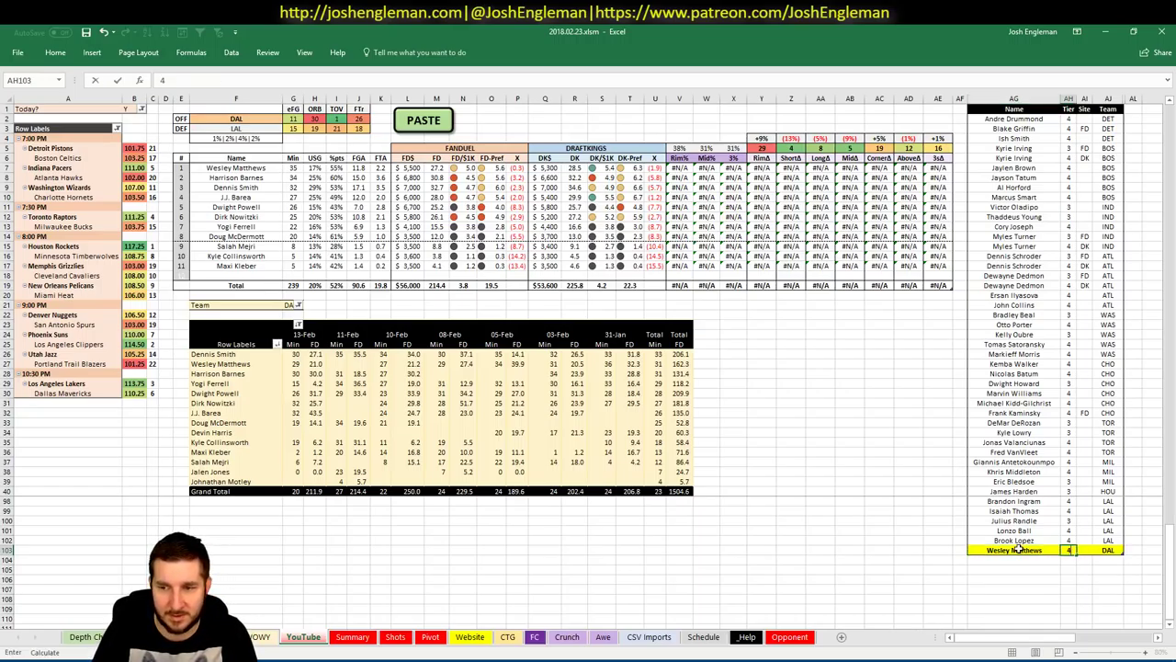
key(Return)
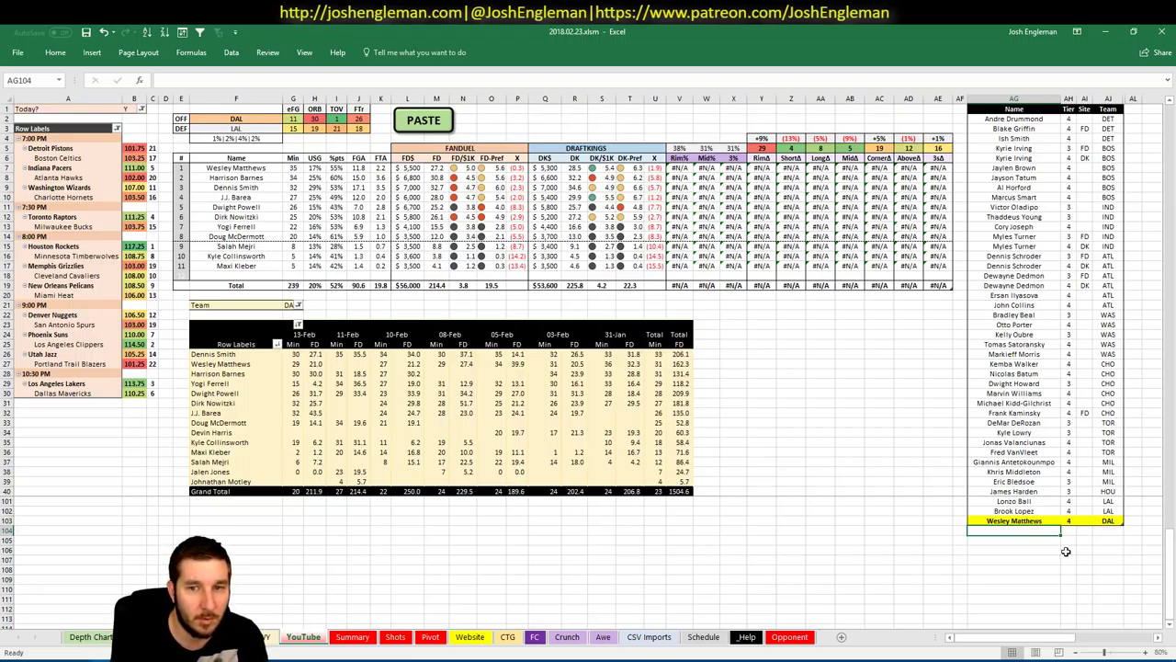
Step: Add Harrison Barnes and Dennis Smith below Wesley Matthews in the player tier list, both with tier 3
text(Harrison Barnes)
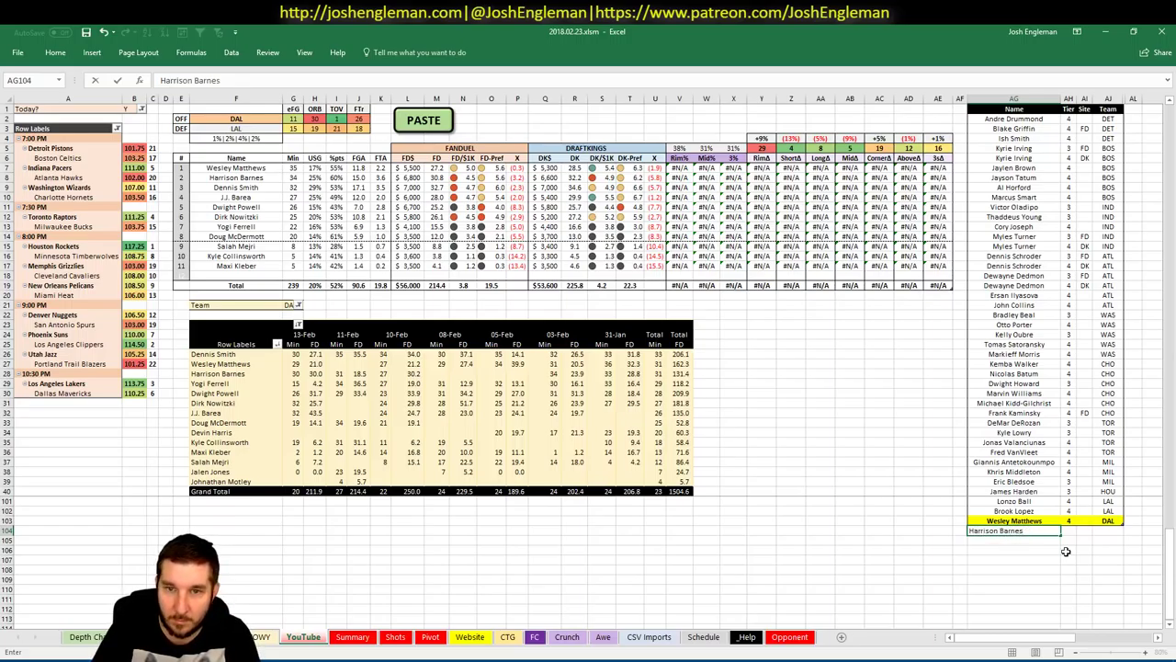
key(Return)
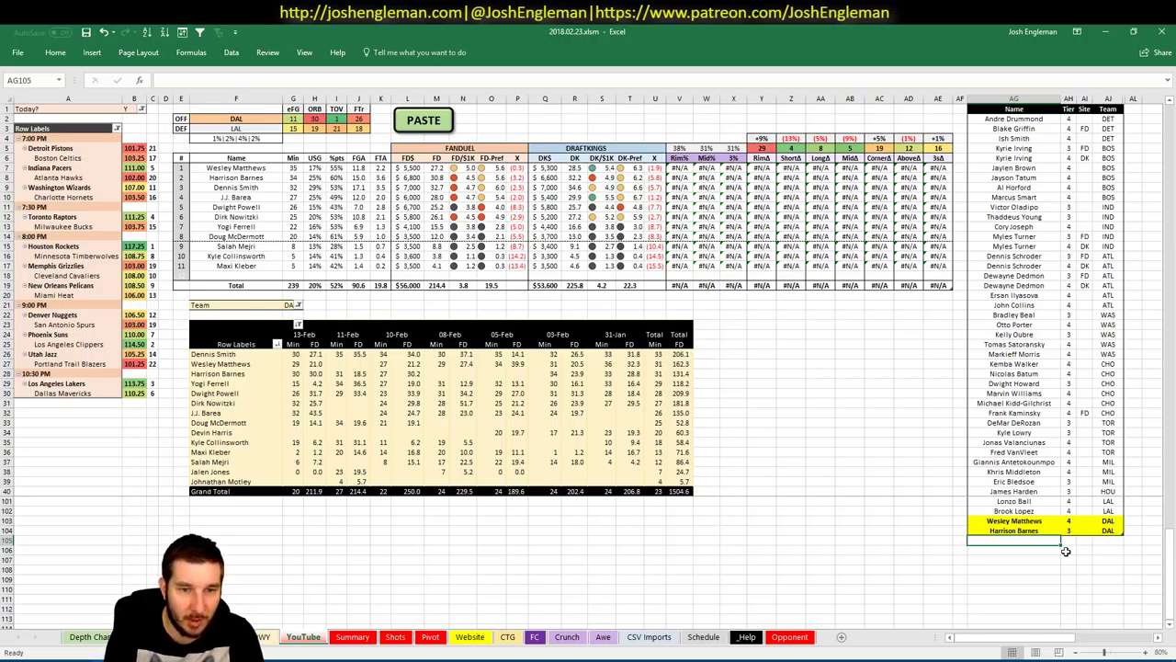
text(Dennis Smit)
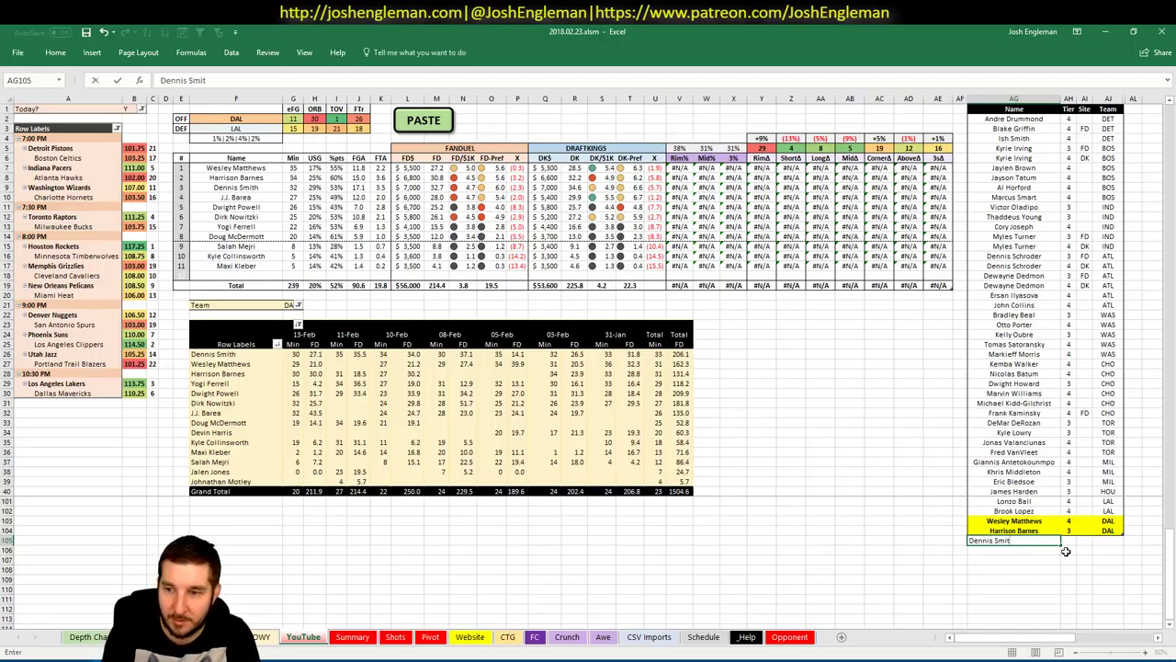
text(h)
key(Tab)
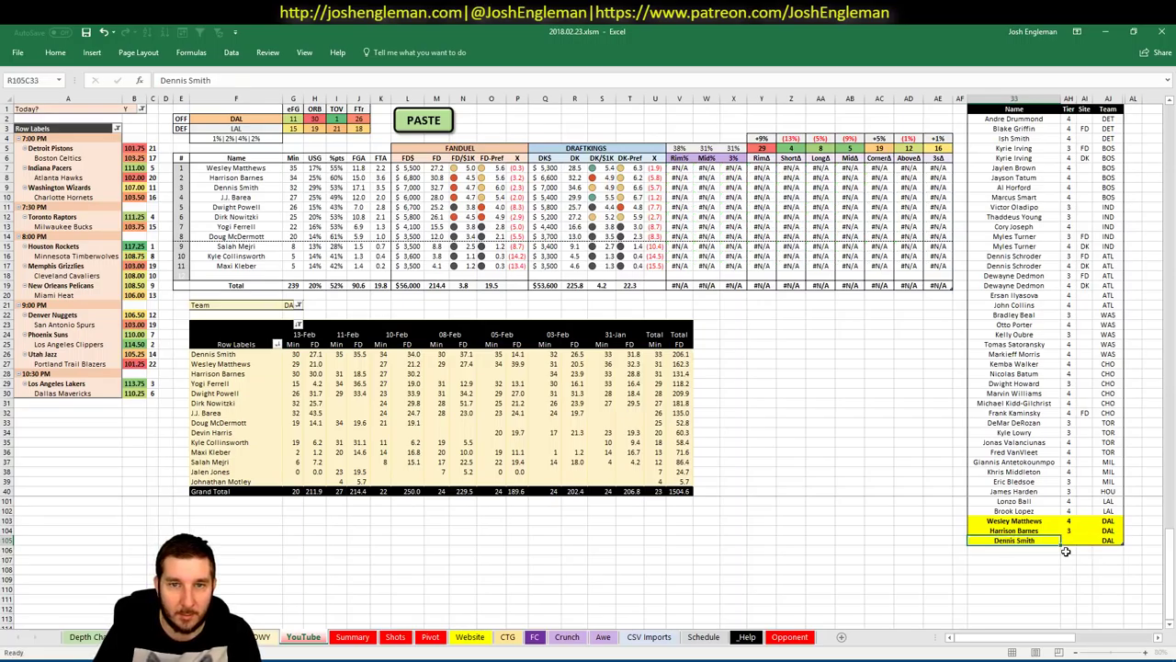
text(3)
key(Return)
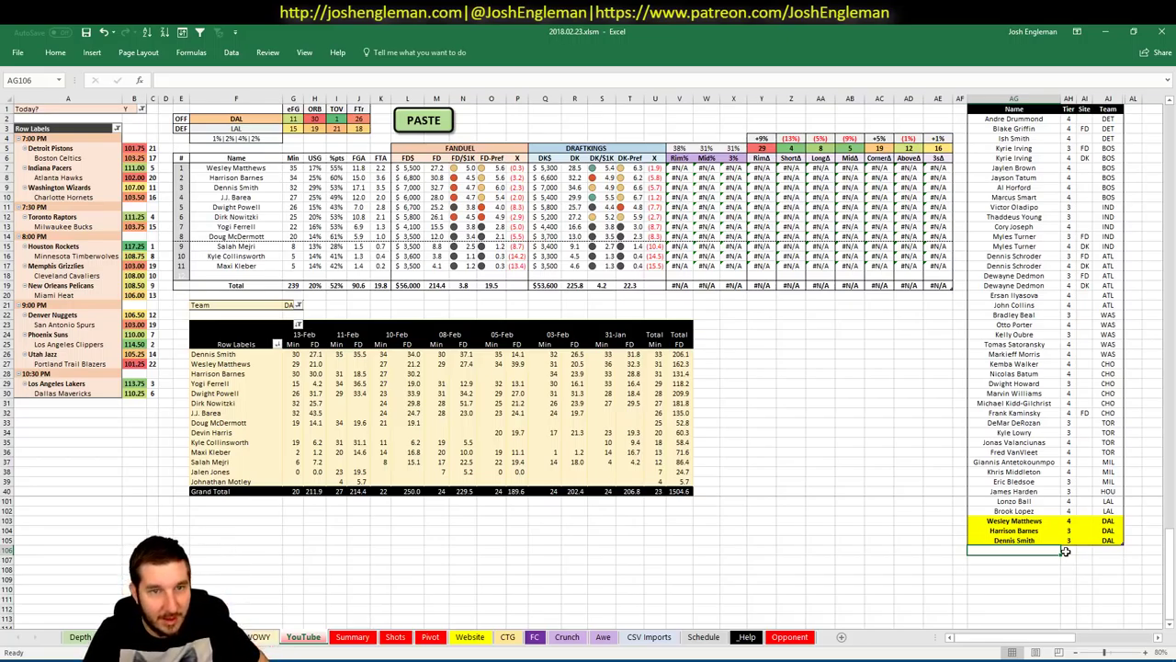
Step: Add J.J. Barea below Dennis Smith in the player tier list with tier 3
text(J.J. Barea)
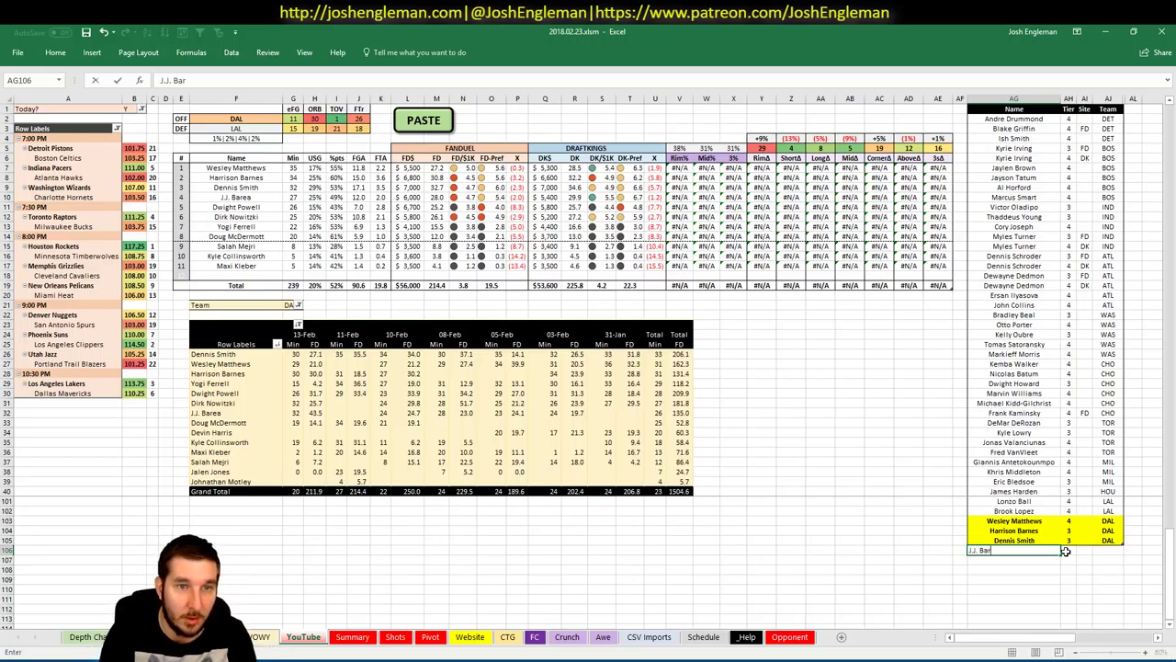
click(1066, 549)
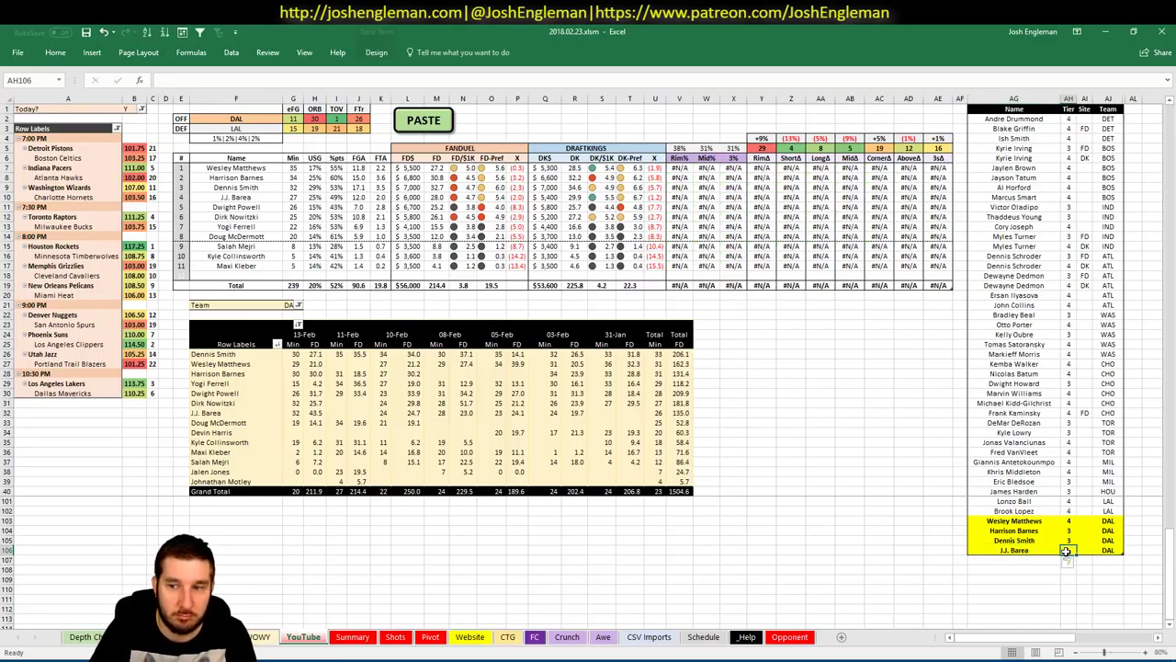
text(3)
key(Return)
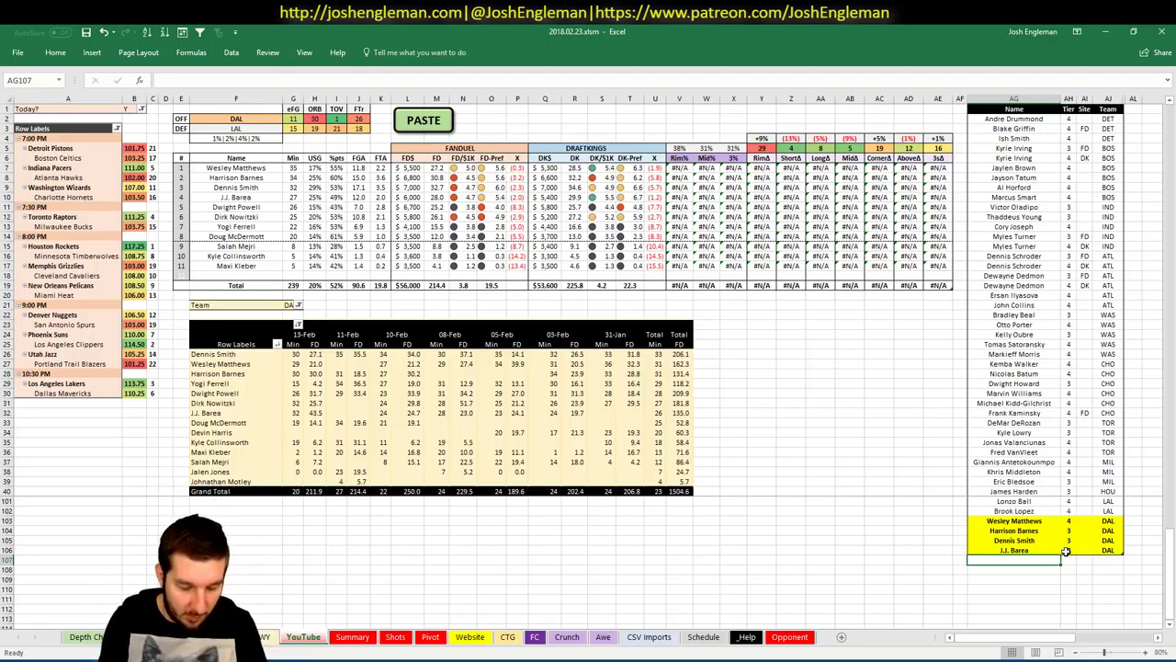
Step: Add Dirk Nowitzki below J.J. Barea in the player tier list with tier 4 and save the workbook
text(Dirk Nowitz)
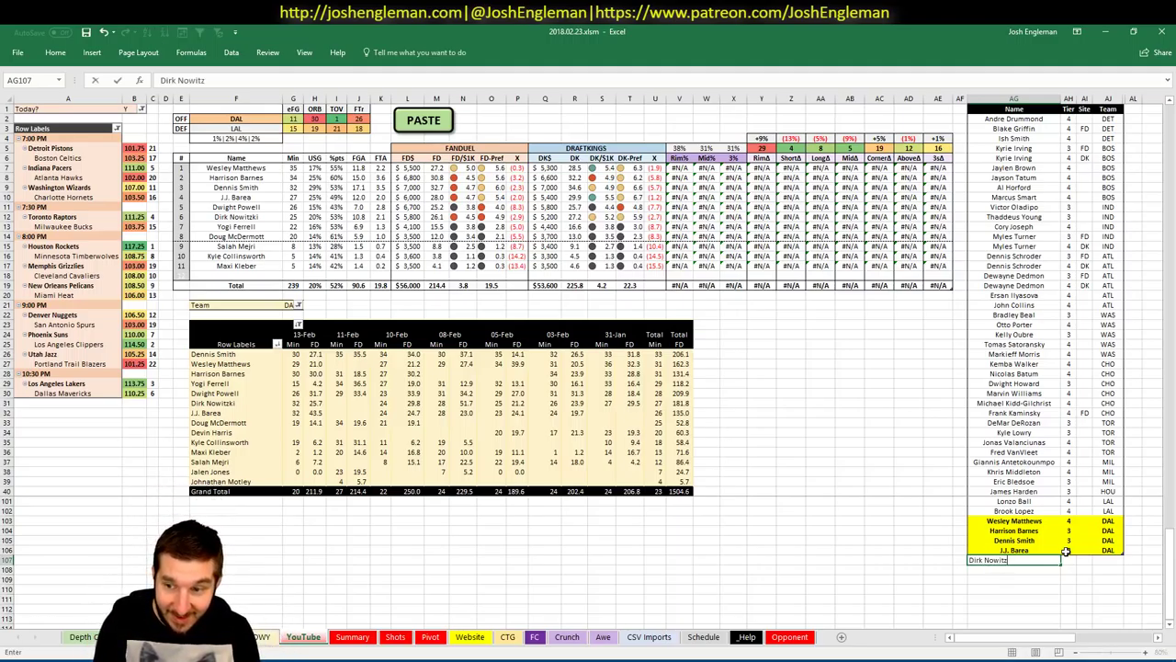
text(ki)
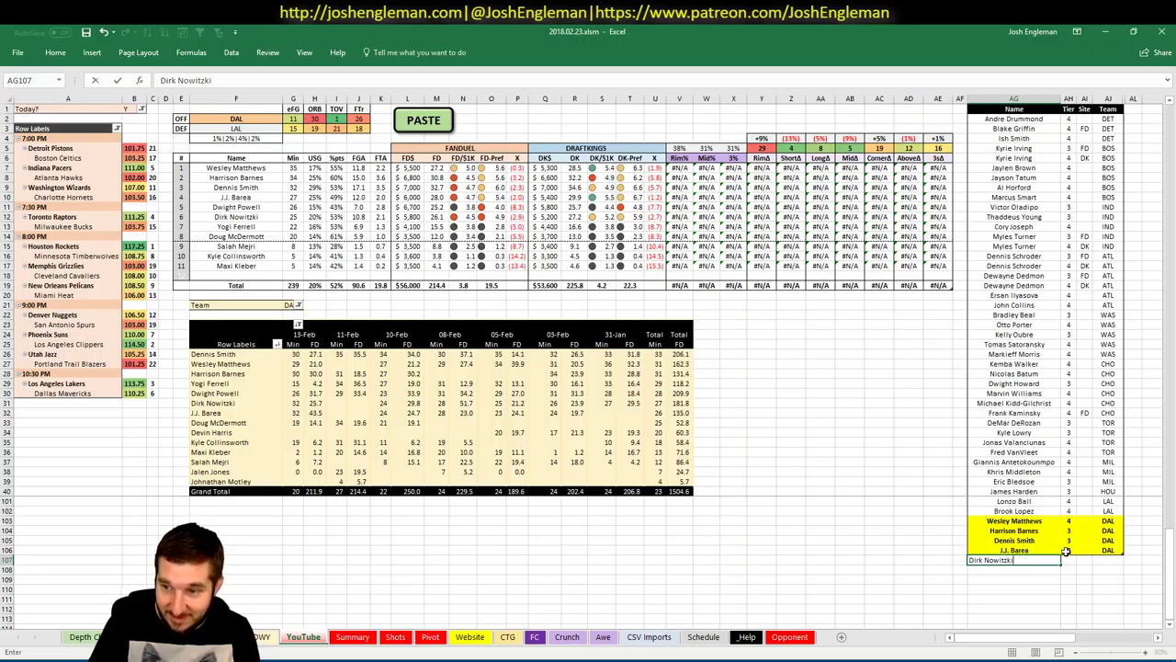
key(Return)
click(87, 32)
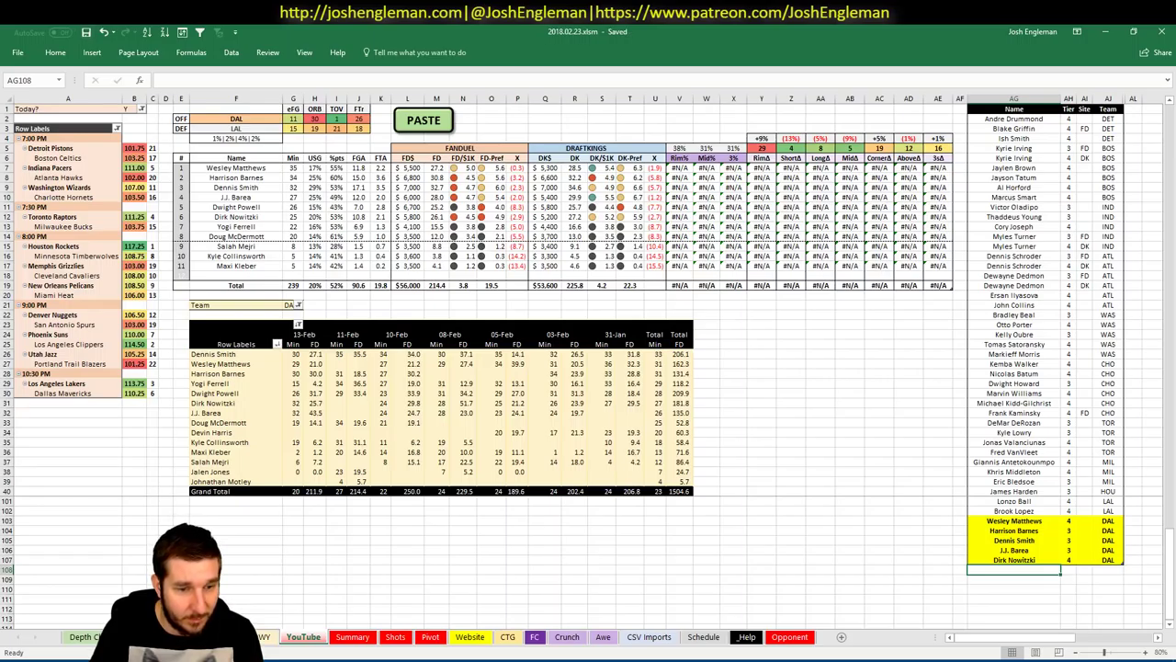
Step: Refresh the shortlist projections on the build sheet and copy the FanDuel player projections
key(ctrl+Page_Up)
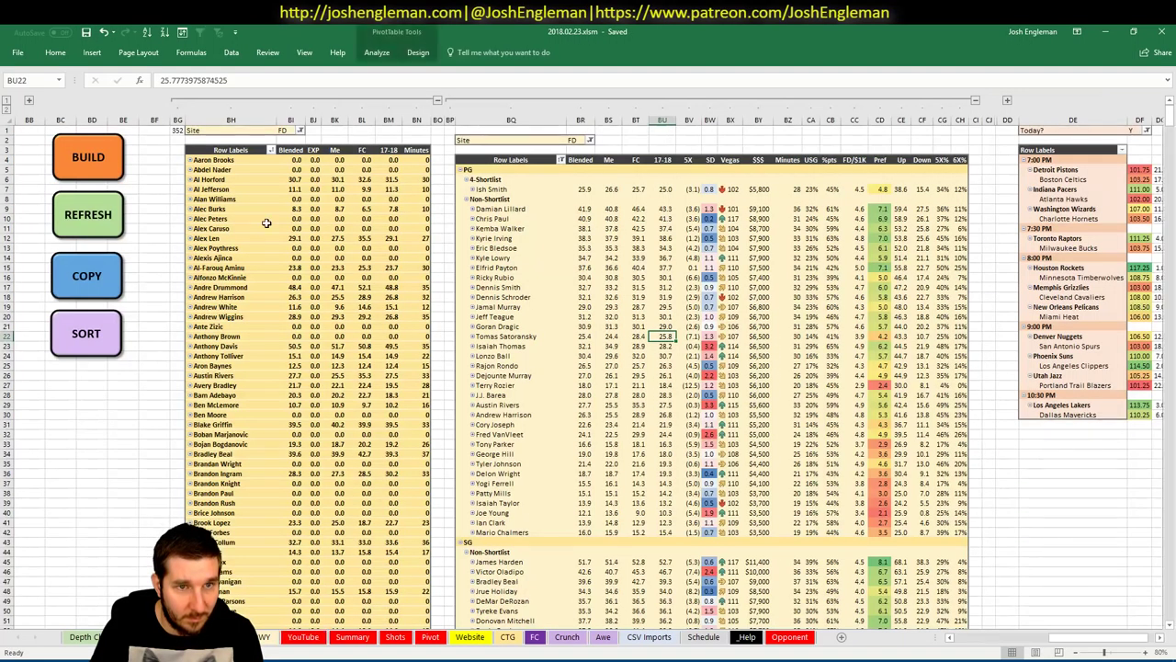
click(104, 215)
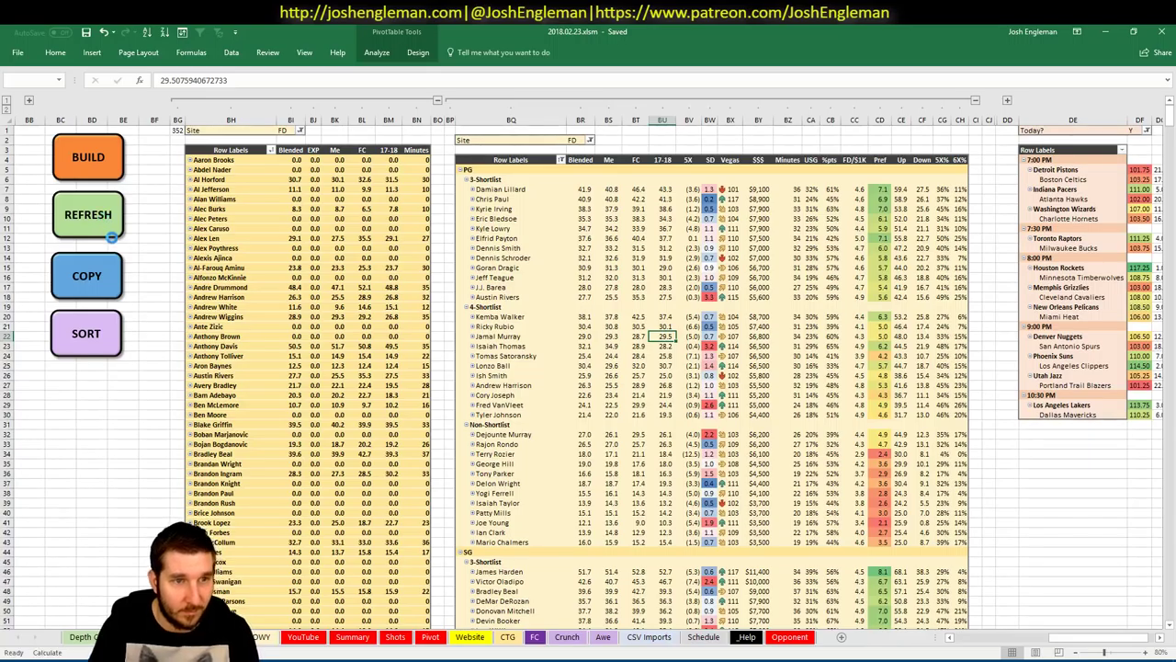
click(86, 278)
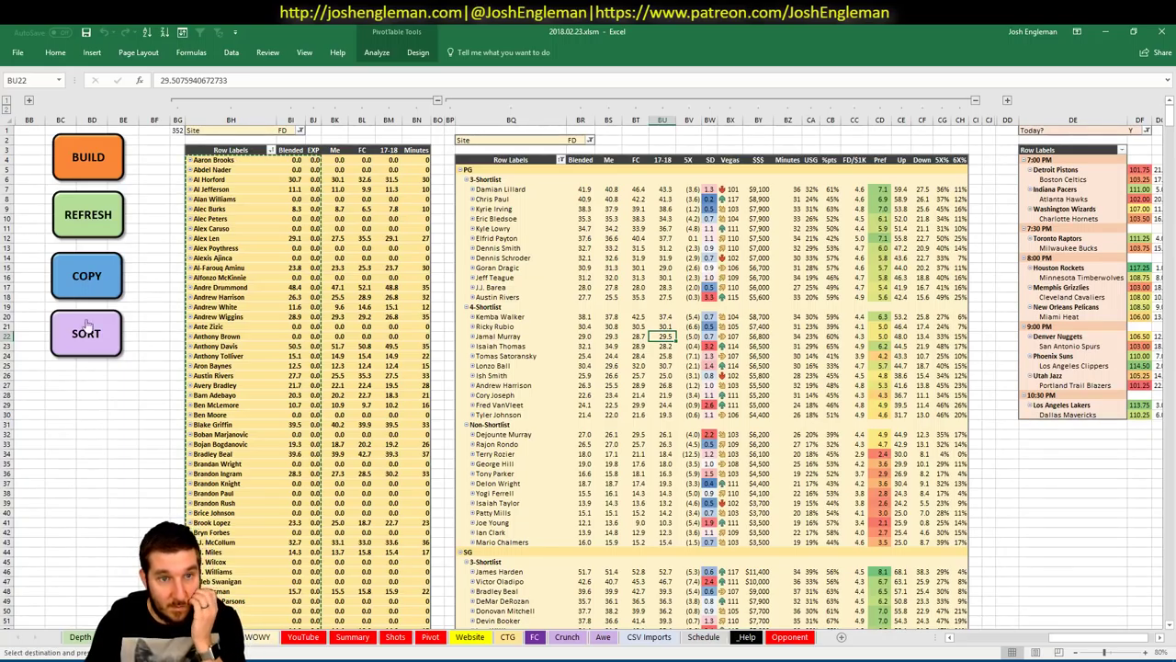
Step: Switch to FantasyCruncher in the browser and upload the copied projections for NBA FanDuel 2018-02-23
key(alt+Tab)
click(216, 124)
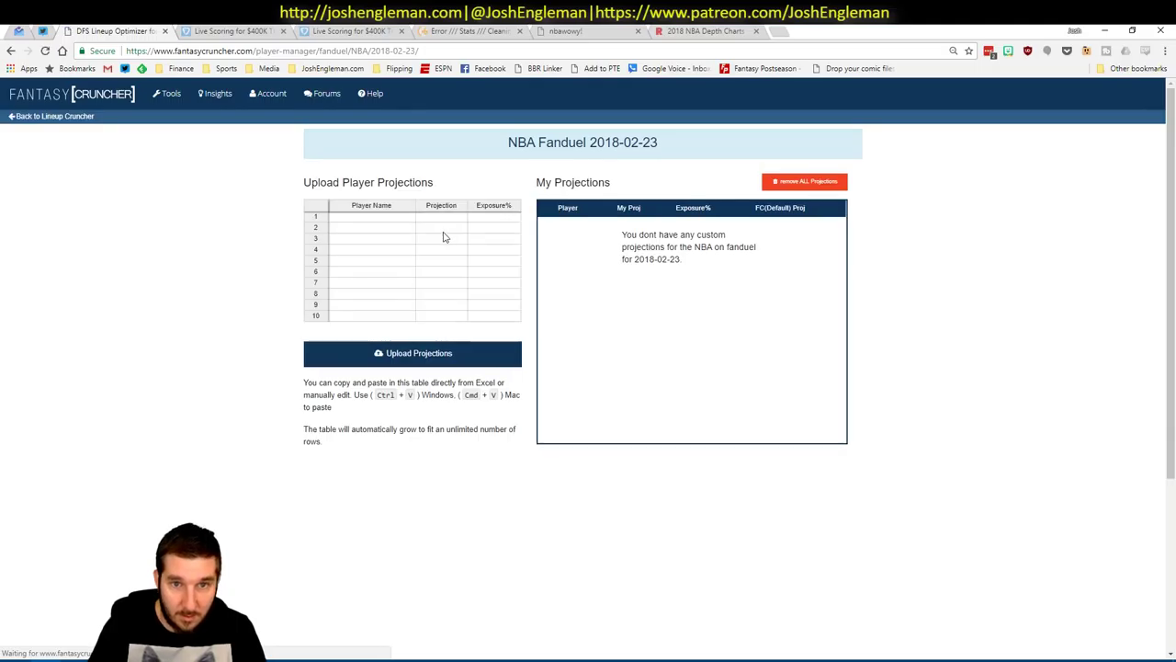
click(371, 218)
key(ctrl+v)
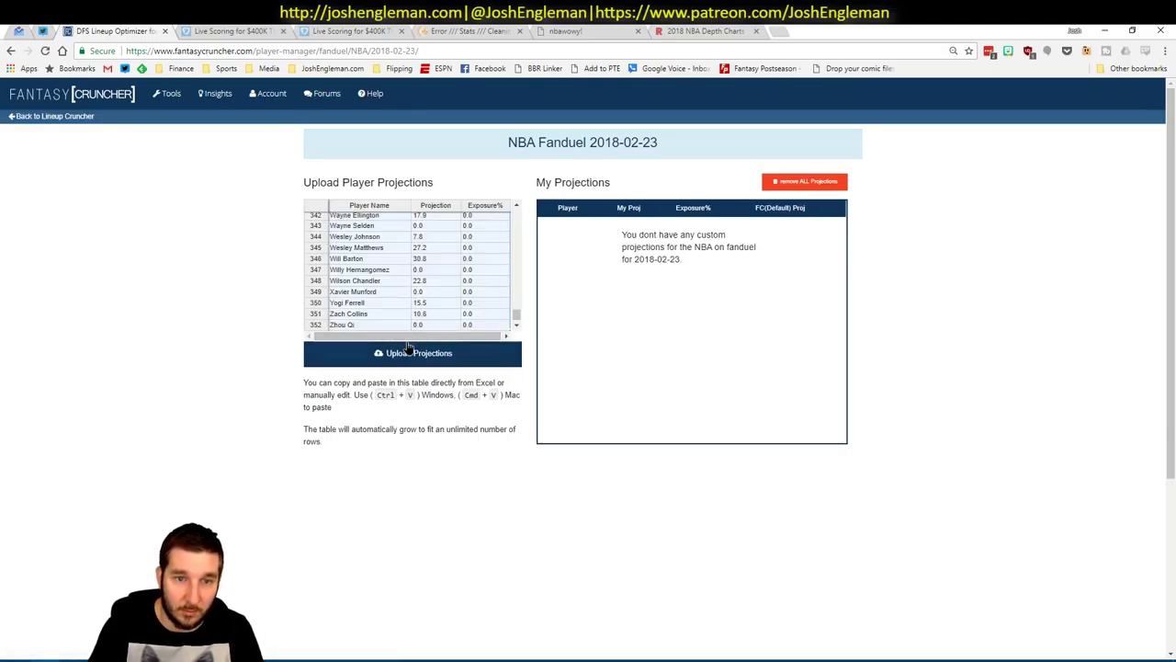
click(394, 351)
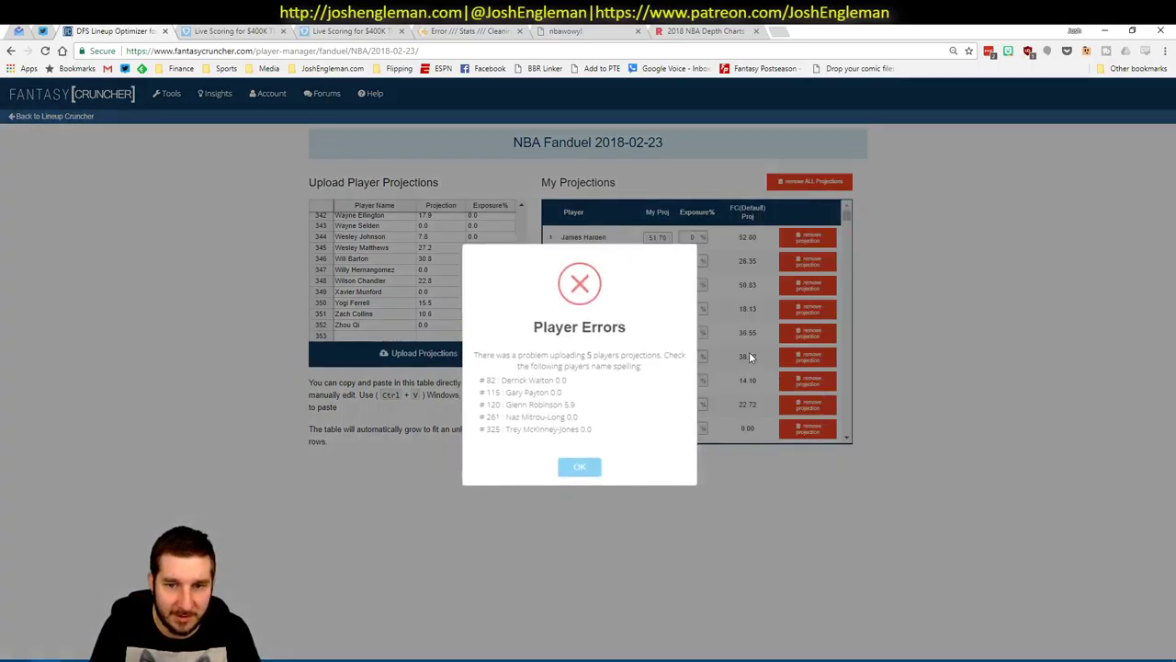
click(579, 466)
Step: Return to the lineup cruncher and set randomness to 10% and the exposure of all players to 100%
click(44, 116)
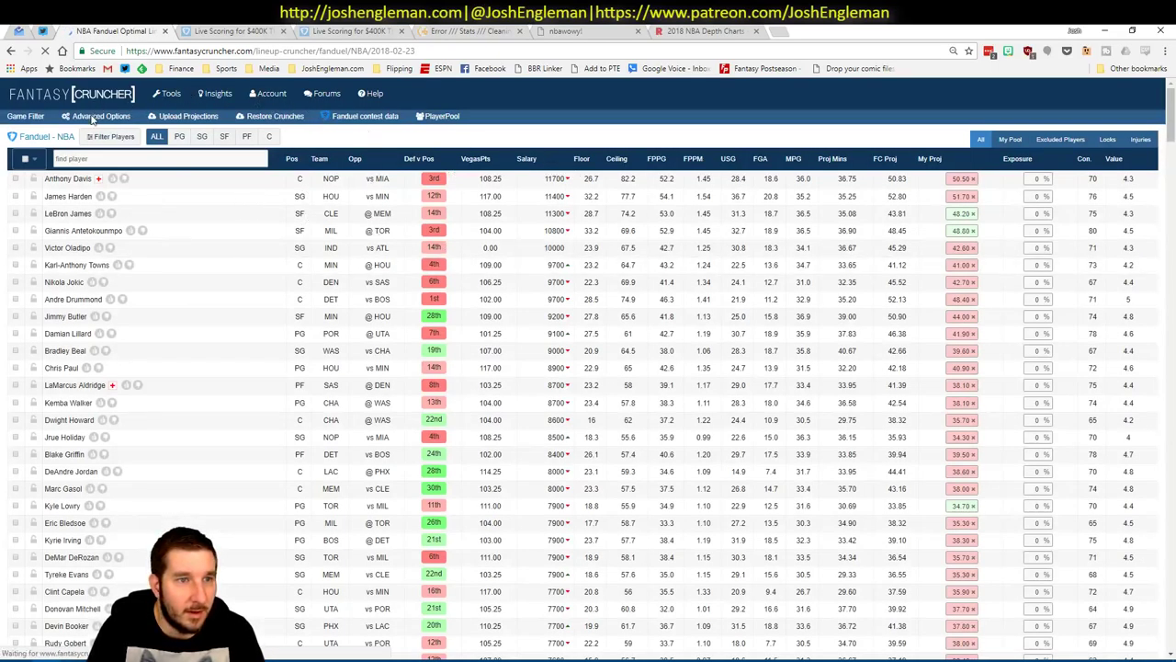
click(90, 116)
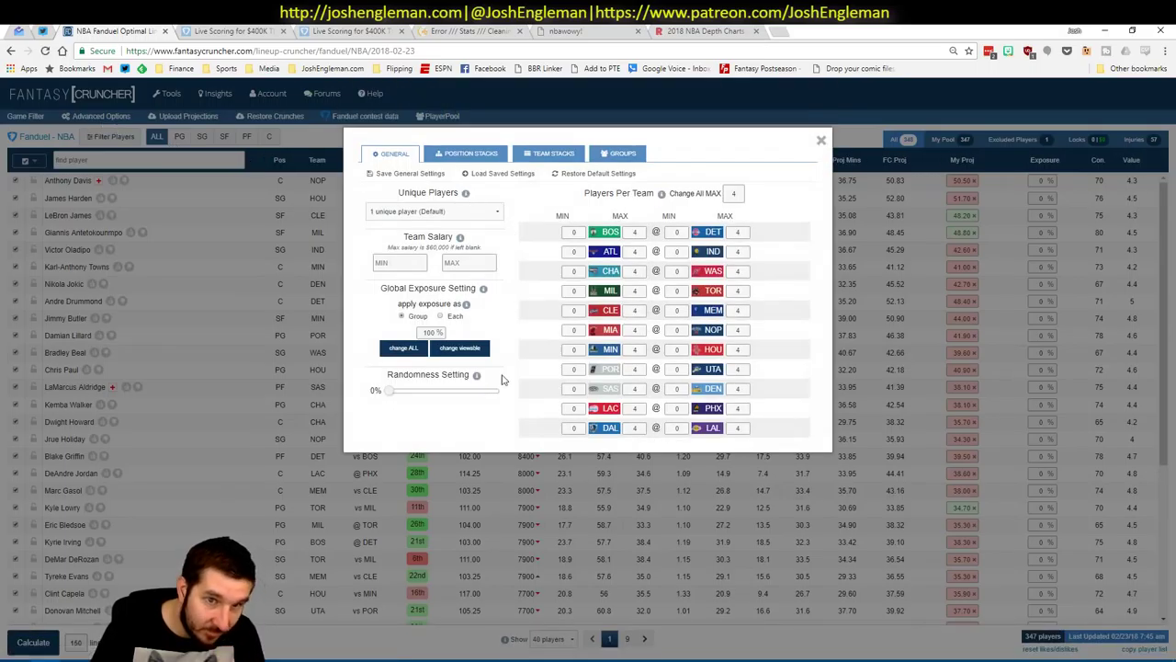
click(391, 395)
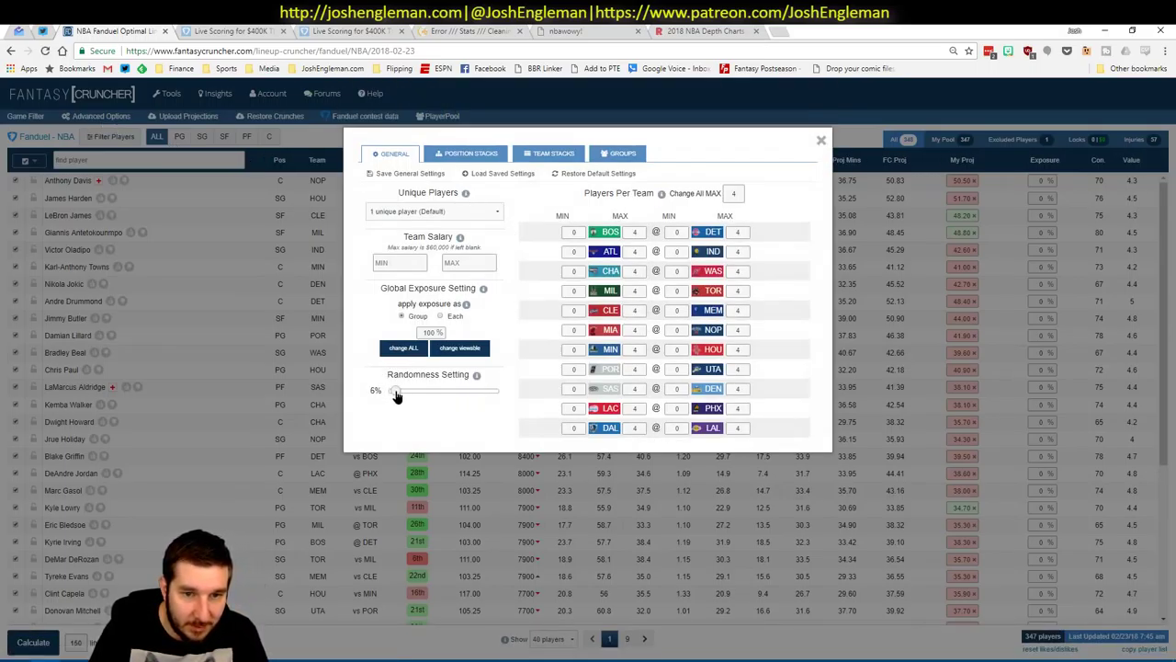
drag(397, 395, 397, 395)
click(397, 350)
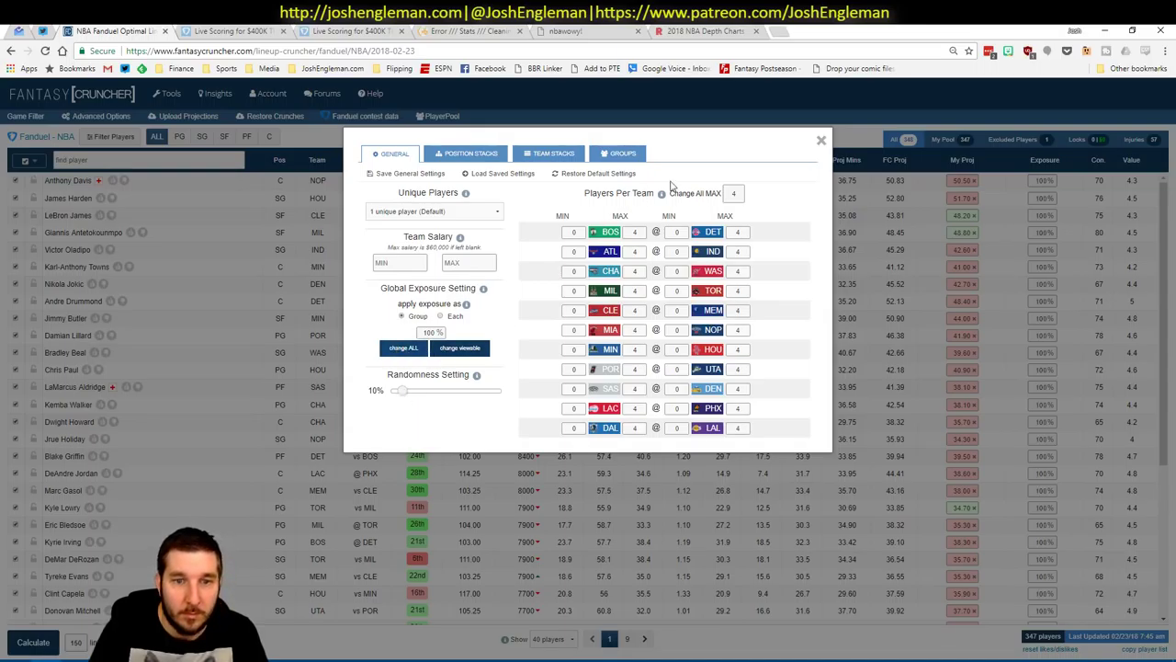
click(821, 141)
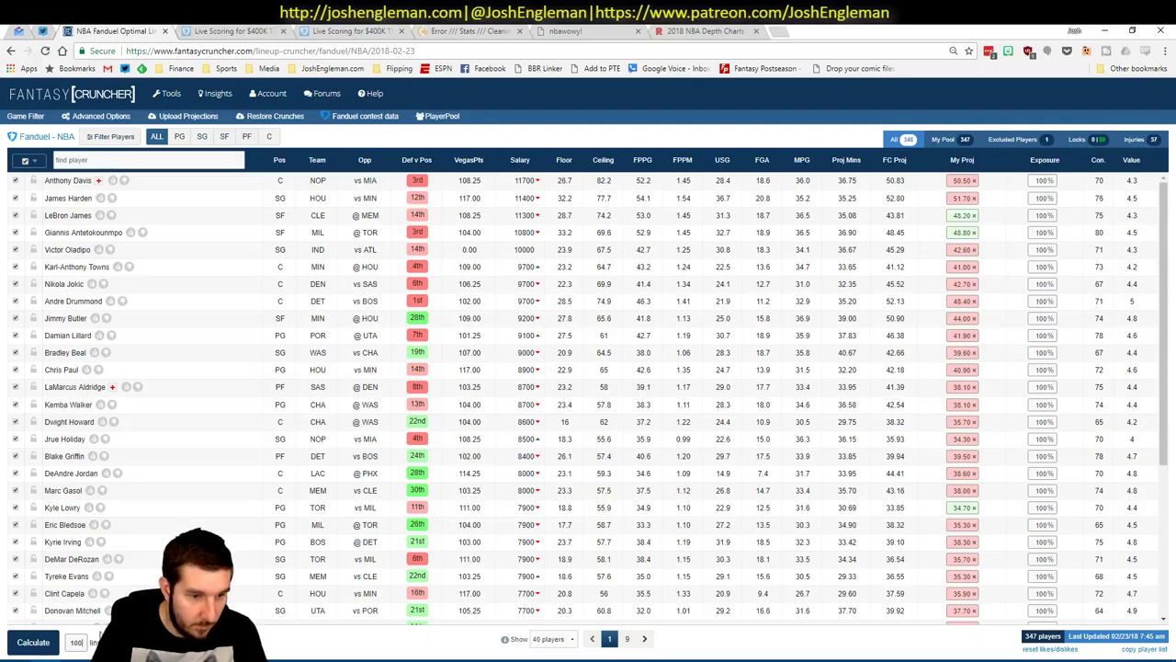
Step: Calculate 100 FanDuel lineups from the uploaded projections and check the column options of the lineup cards
click(32, 641)
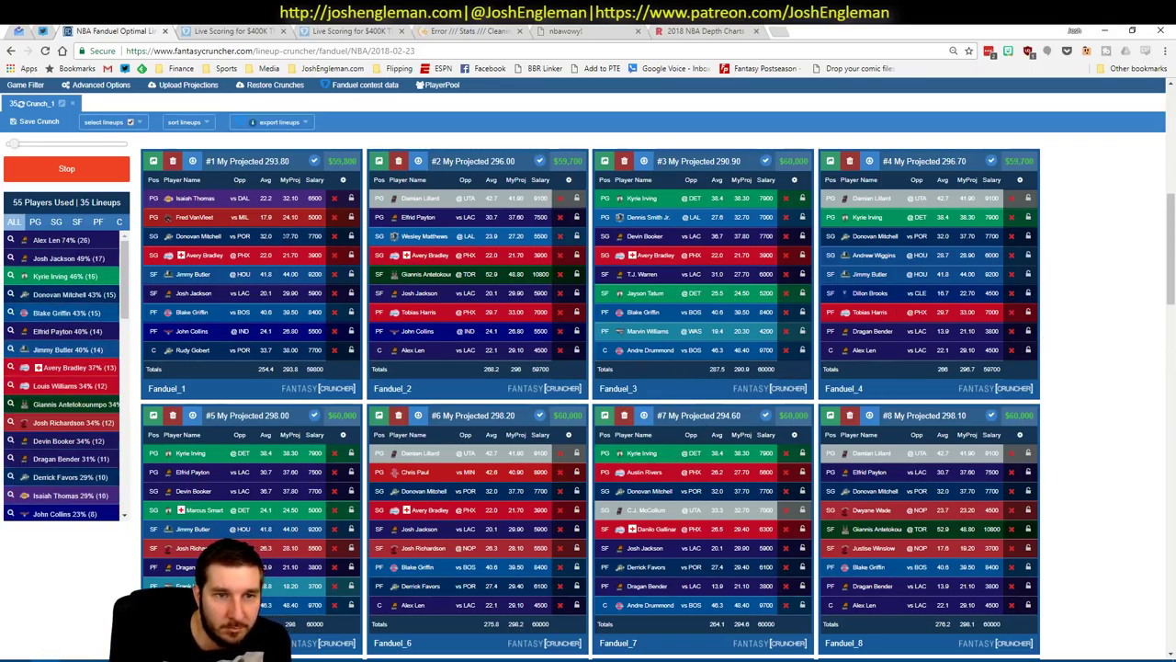
click(344, 181)
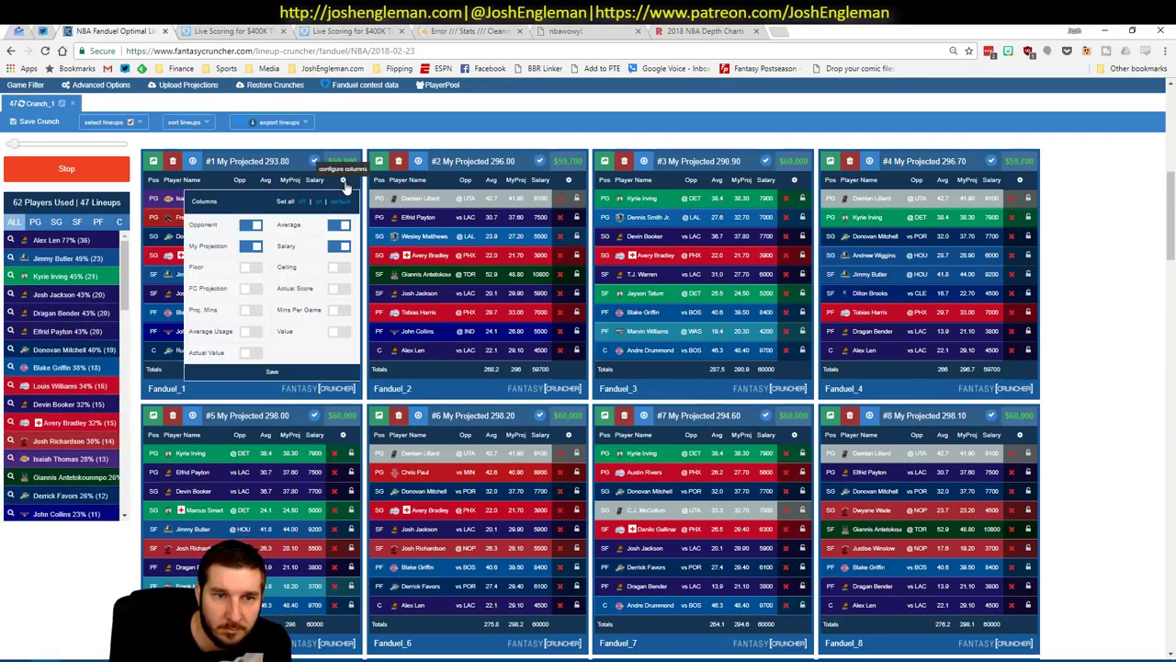
click(344, 181)
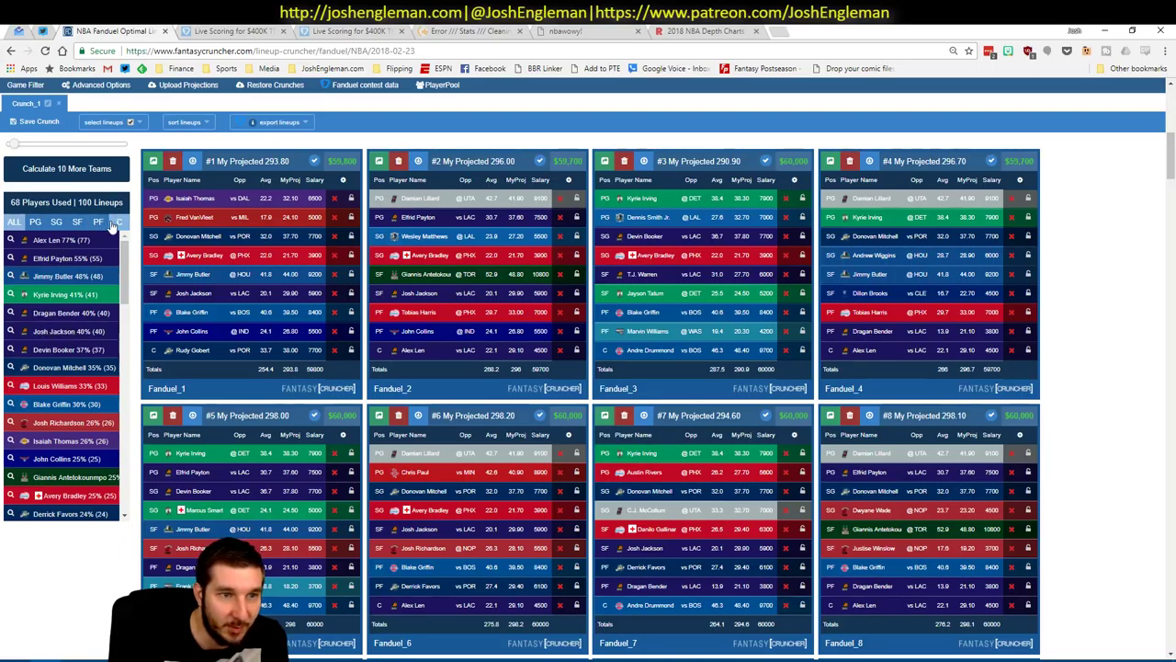
Step: Filter the generated lineups to those containing Alex Len and review the position shortlists in the Excel workbook before returning to FantasyCruncher
click(12, 240)
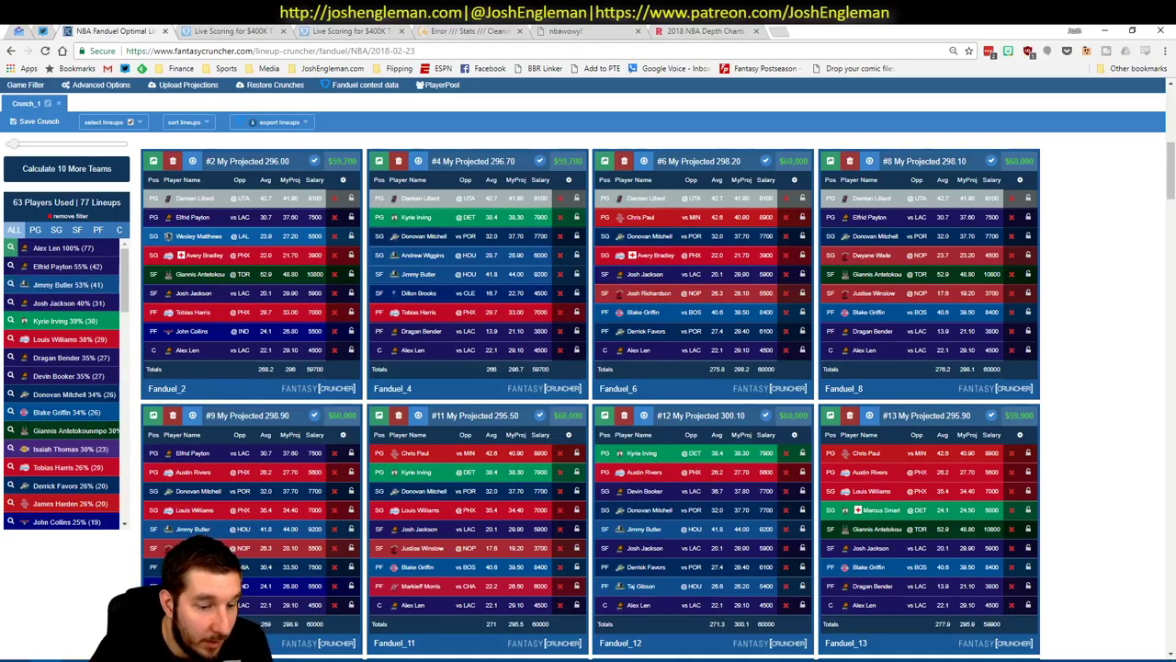
key(alt+Tab)
scroll(780, 375, down, 20)
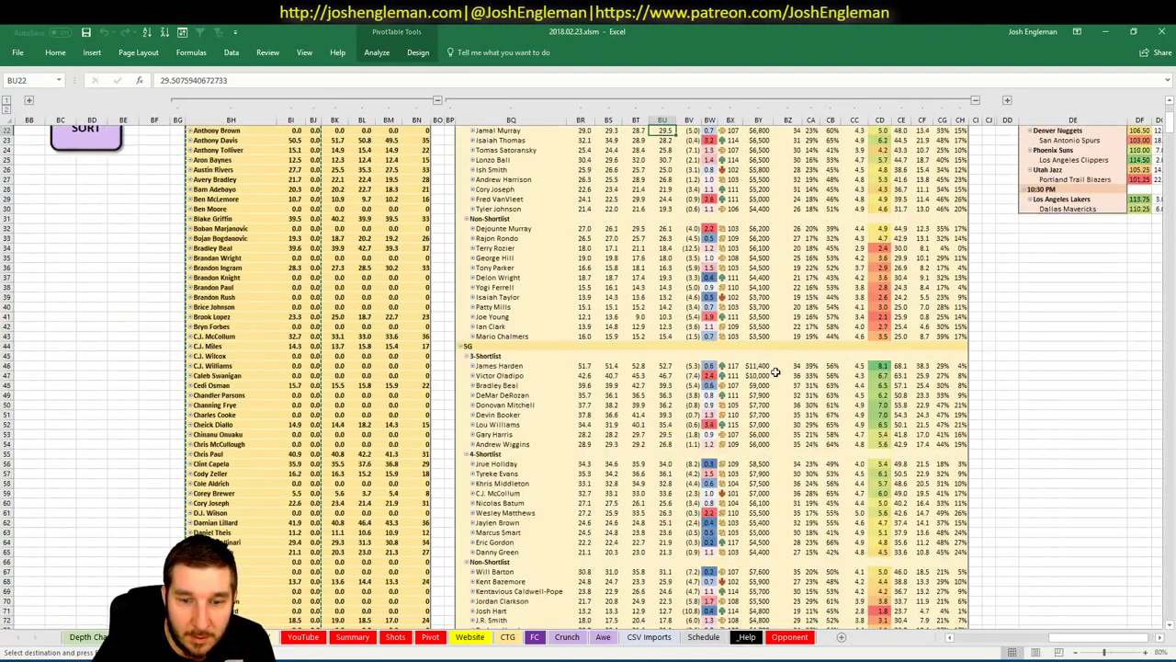
scroll(771, 368, down, 13)
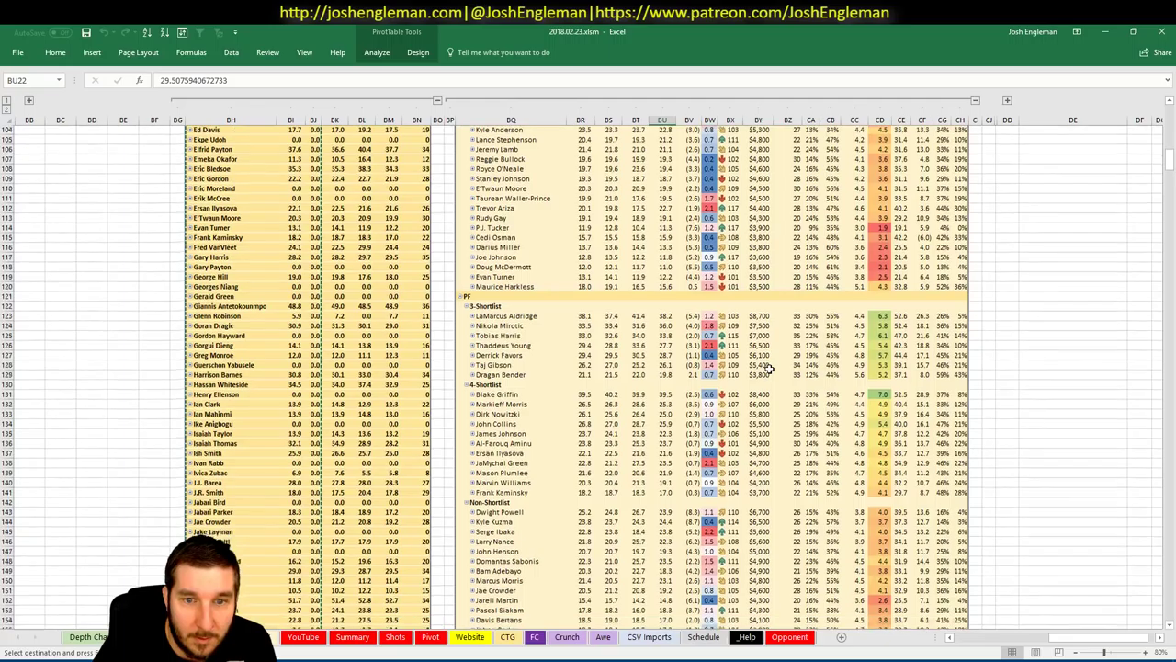
scroll(766, 368, down, 3)
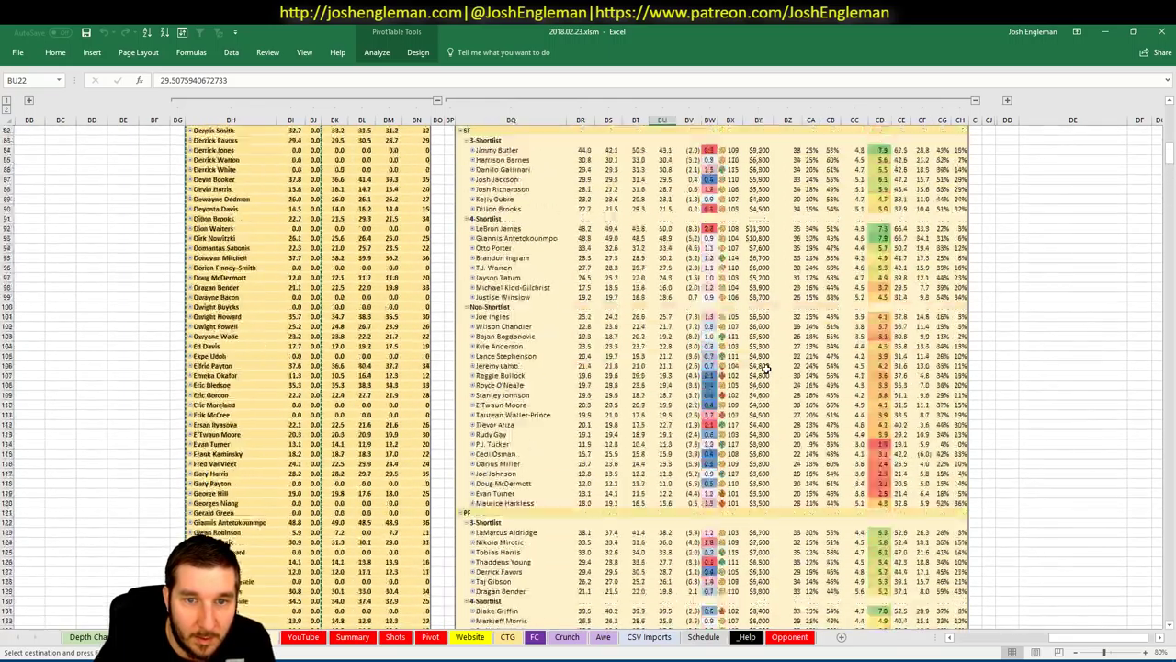
key(alt+Tab)
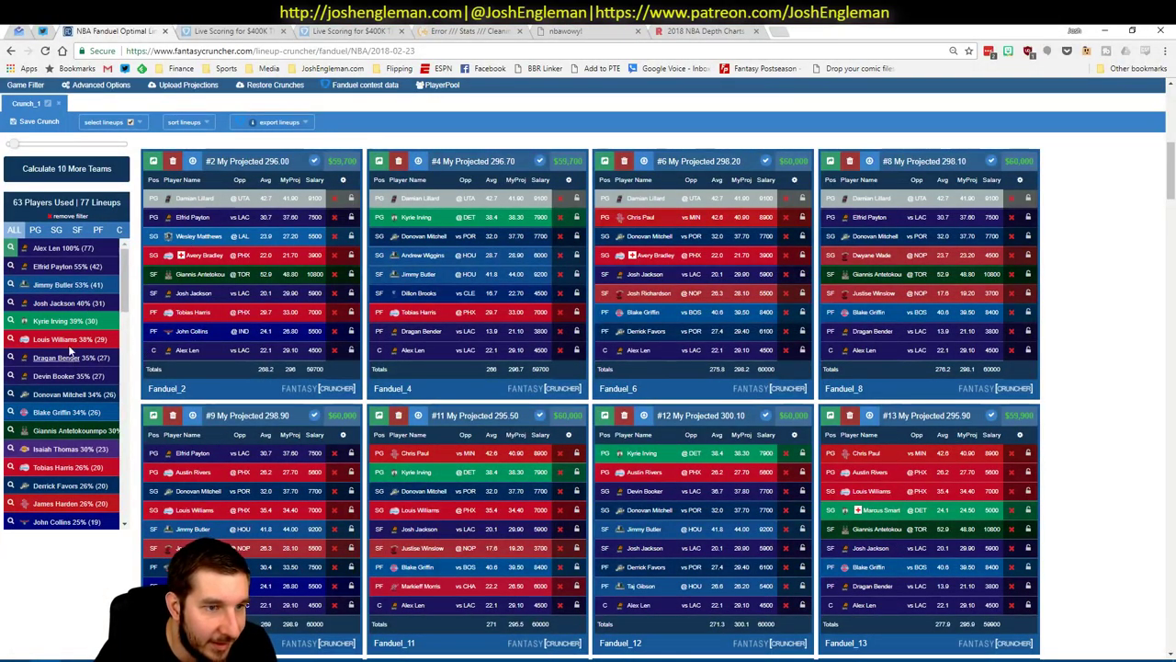